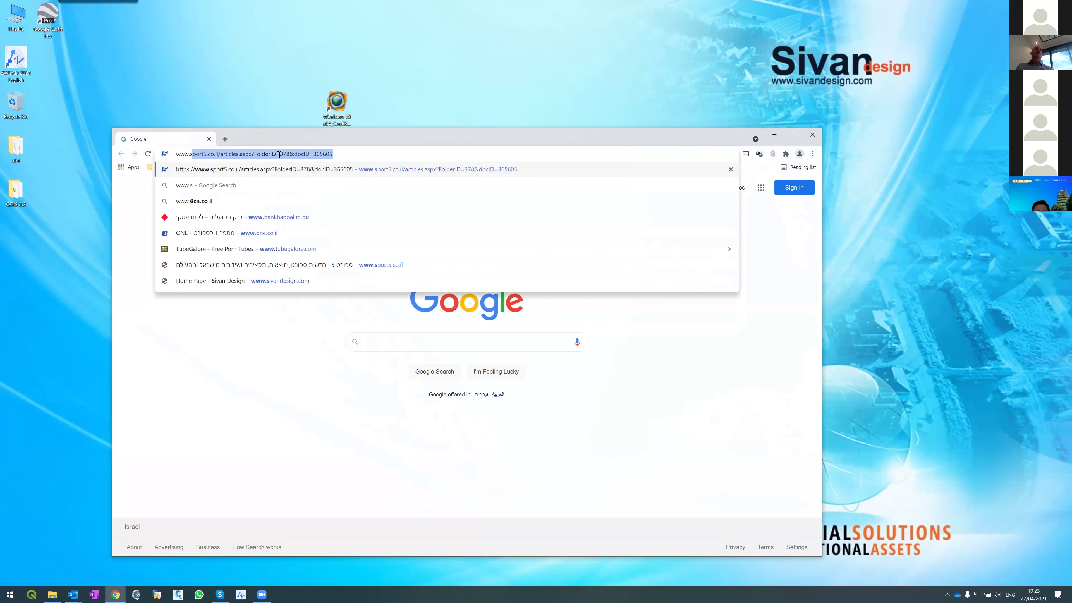
Open the Sivan Design website and go to its CivilCAD/ZWCAD Civil Tutorials page in the Support section.
{"action": "key", "text": "Return"}
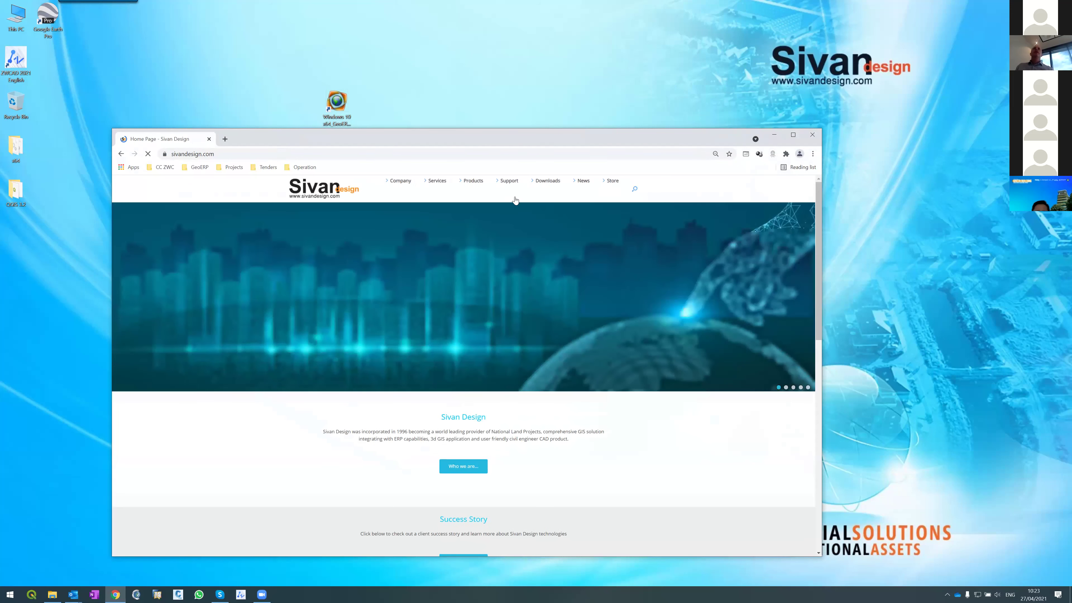
{"action": "mouse_move", "coordinate": [512, 190]}
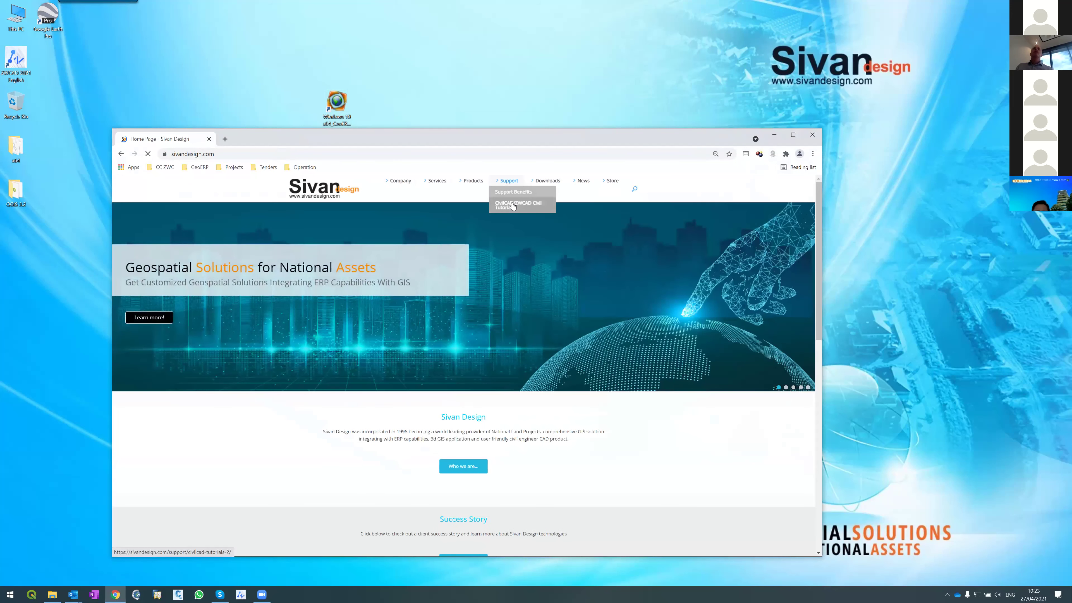
{"action": "left_click", "coordinate": [509, 180]}
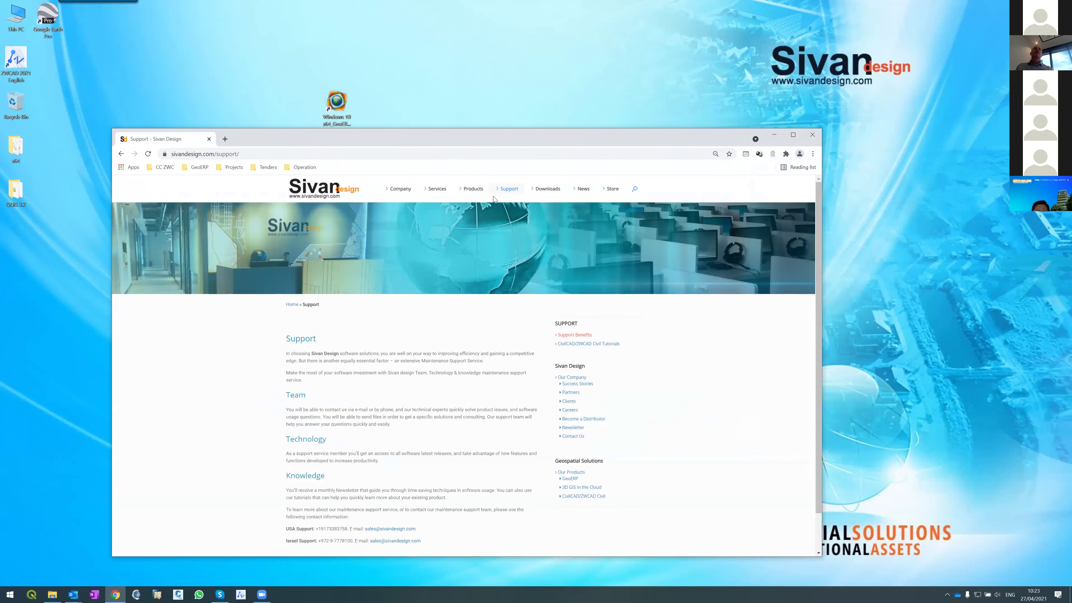
{"action": "left_click", "coordinate": [509, 214]}
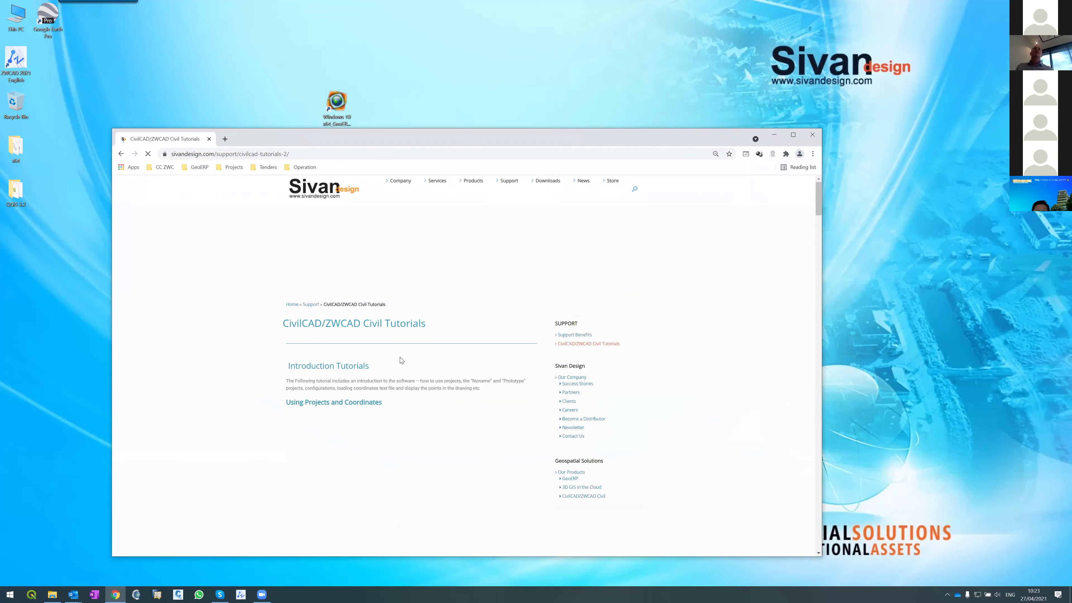
Examine the introduction, pipeline and beginner lessons on the tutorials page, including the video link of the First Lesson.
{"action": "scroll", "coordinate": [405, 344], "scroll_direction": "down", "scroll_amount": 4}
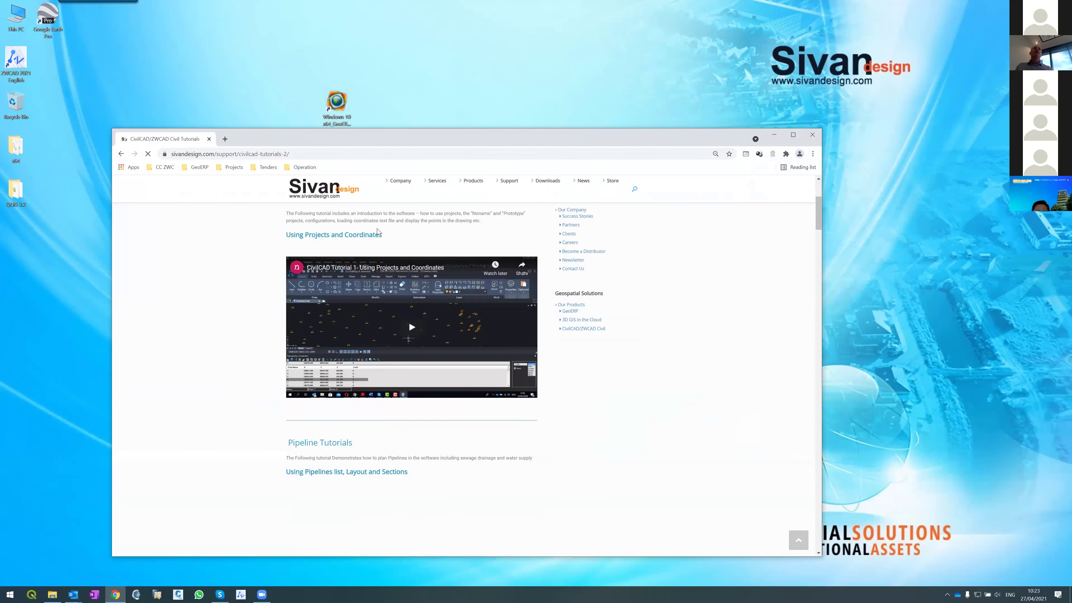
{"action": "scroll", "coordinate": [353, 284], "scroll_direction": "down", "scroll_amount": 2}
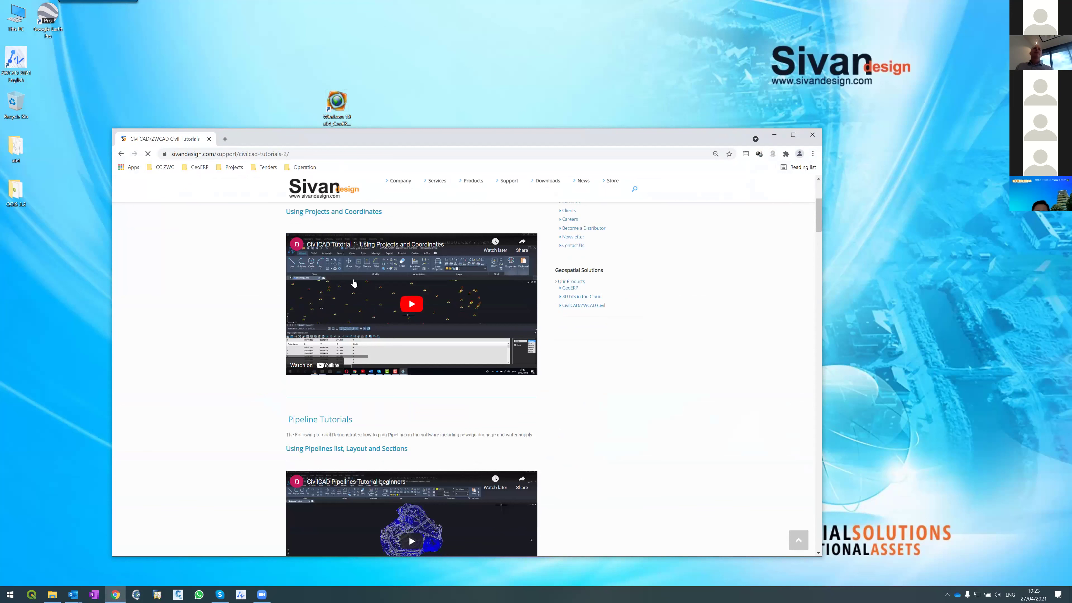
{"action": "scroll", "coordinate": [354, 283], "scroll_direction": "down", "scroll_amount": 5}
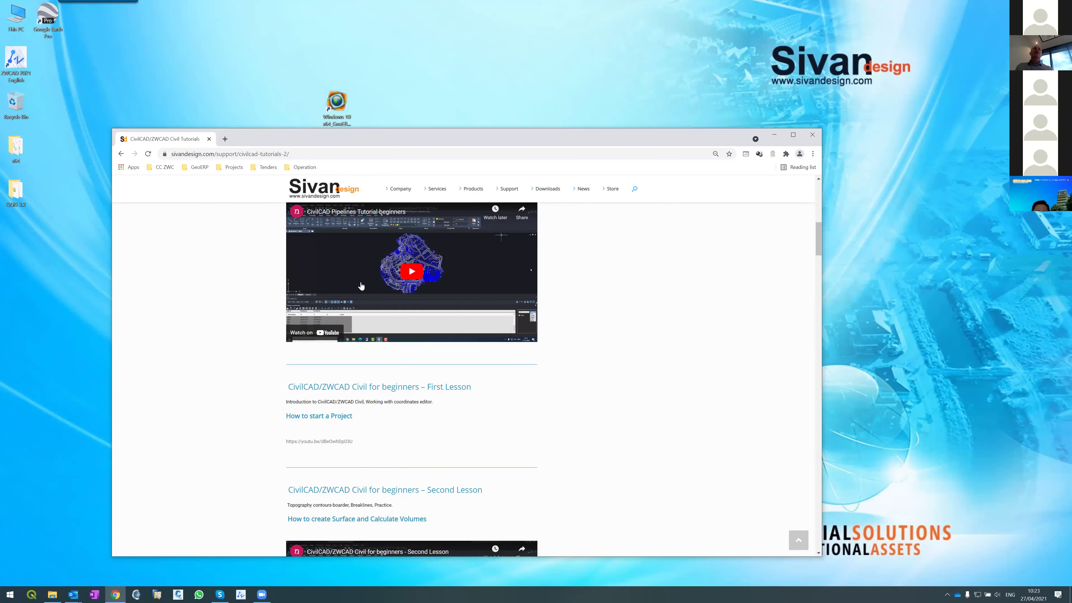
{"action": "scroll", "coordinate": [321, 320], "scroll_direction": "down", "scroll_amount": 2}
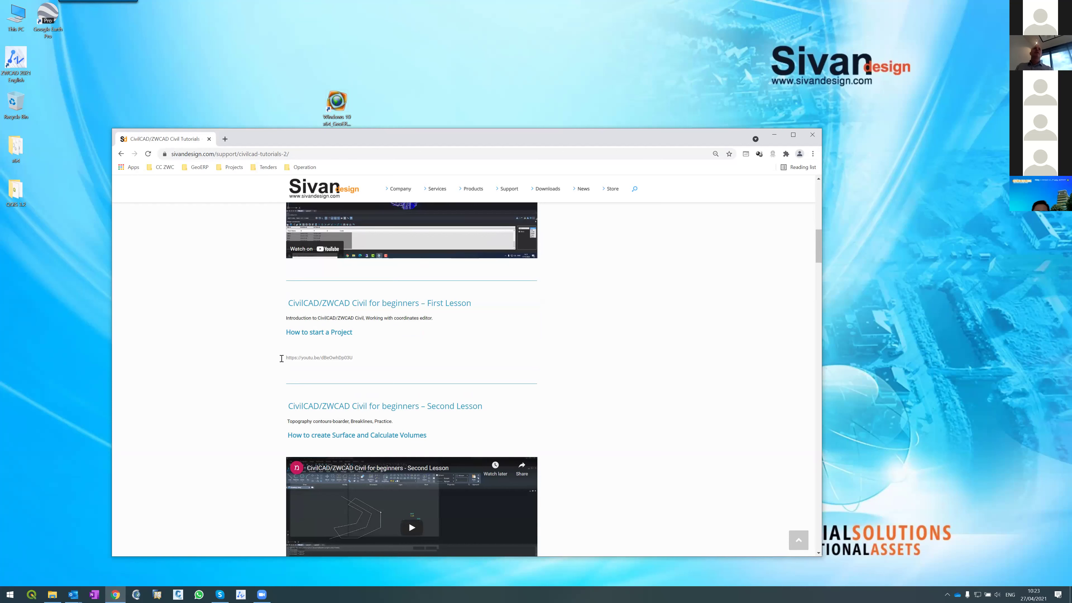
{"action": "scroll", "coordinate": [356, 323], "scroll_direction": "down", "scroll_amount": 4}
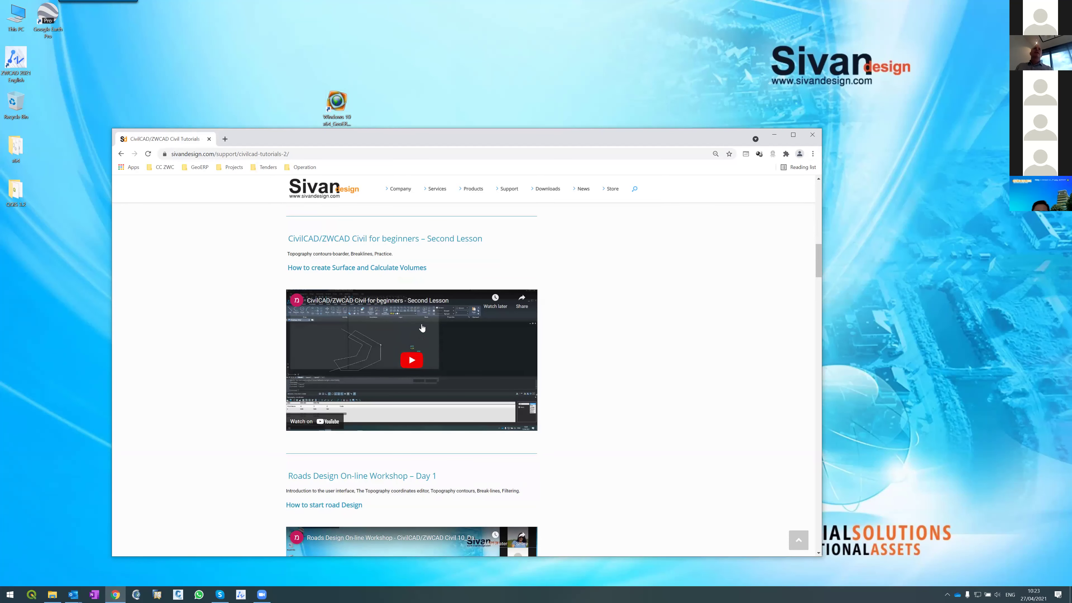
{"action": "scroll", "coordinate": [408, 319], "scroll_direction": "up", "scroll_amount": 4}
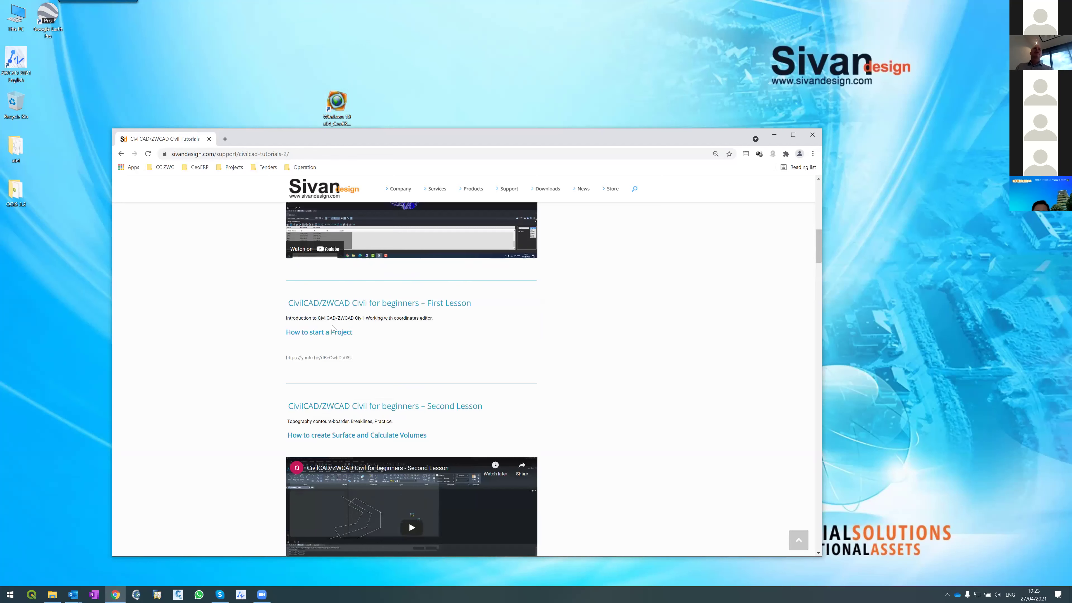
{"action": "scroll", "coordinate": [332, 328], "scroll_direction": "down", "scroll_amount": 1}
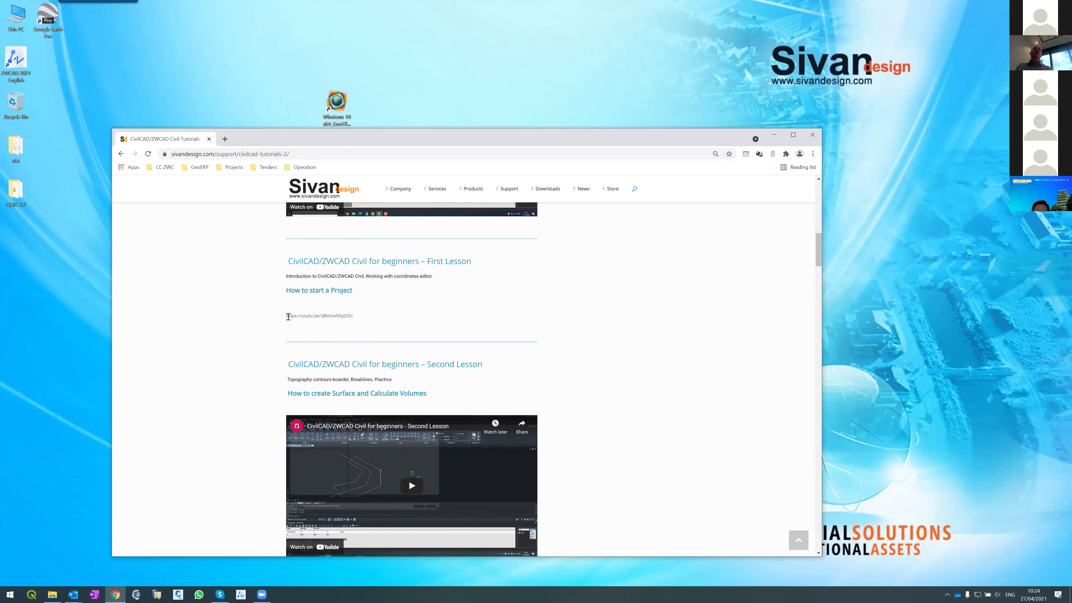
{"action": "triple_click", "coordinate": [380, 315]}
{"action": "scroll", "coordinate": [443, 312], "scroll_direction": "down", "scroll_amount": 4}
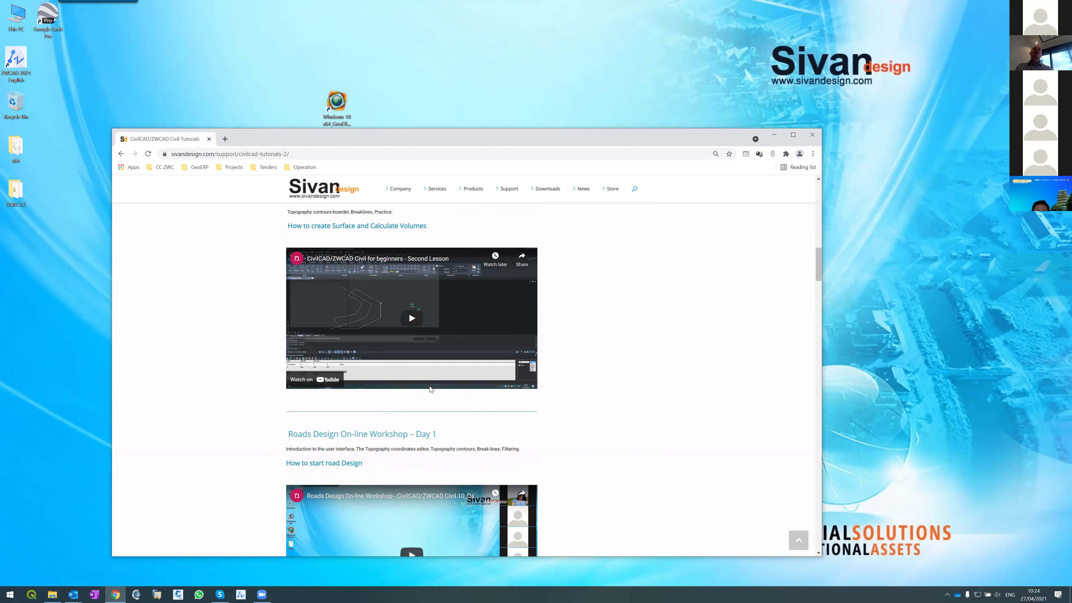
Look through the rest of the tutorials, from the Roads Design On-line Workshop days to the Traverse Adjustment tutorial.
{"action": "scroll", "coordinate": [433, 355], "scroll_direction": "up", "scroll_amount": 6}
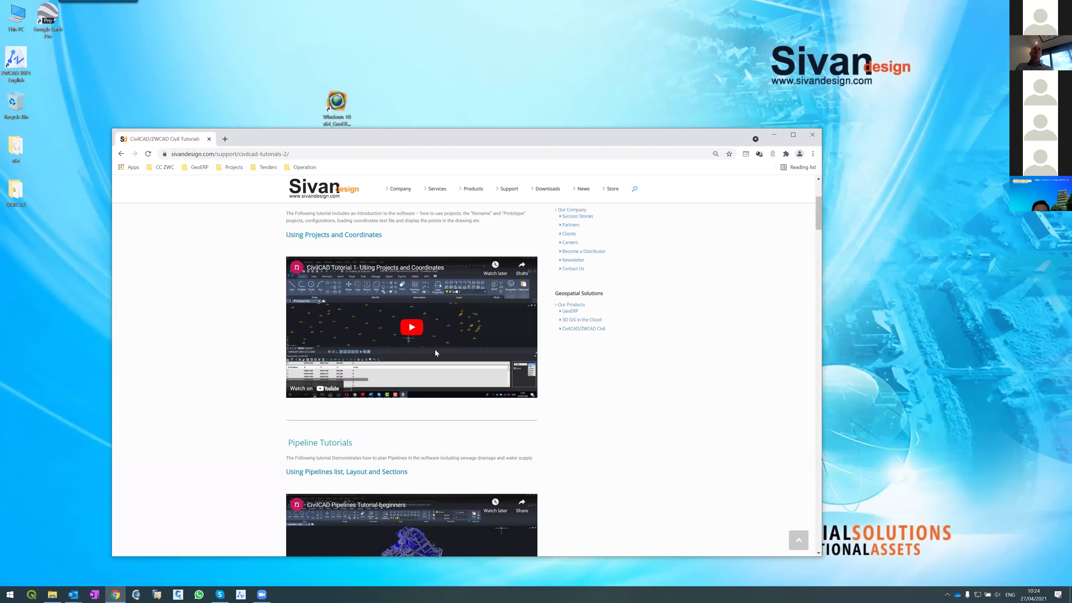
{"action": "scroll", "coordinate": [439, 350], "scroll_direction": "down", "scroll_amount": 10}
{"action": "scroll", "coordinate": [442, 349], "scroll_direction": "down", "scroll_amount": 10}
{"action": "scroll", "coordinate": [442, 350], "scroll_direction": "down", "scroll_amount": 10}
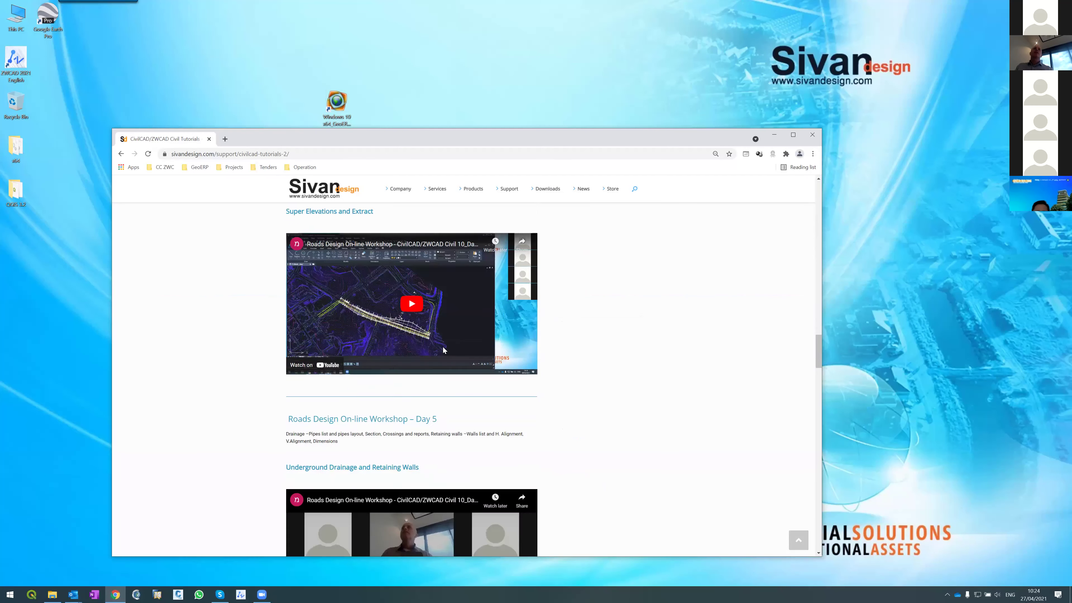
{"action": "scroll", "coordinate": [442, 350], "scroll_direction": "down", "scroll_amount": 9}
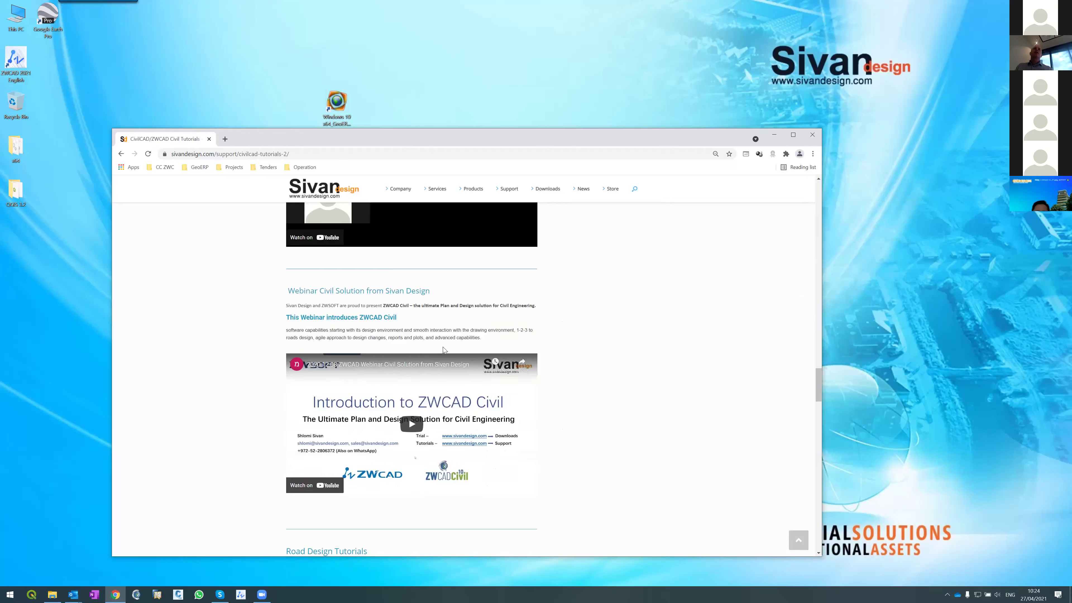
{"action": "scroll", "coordinate": [443, 350], "scroll_direction": "down", "scroll_amount": 10}
{"action": "scroll", "coordinate": [446, 350], "scroll_direction": "down", "scroll_amount": 10}
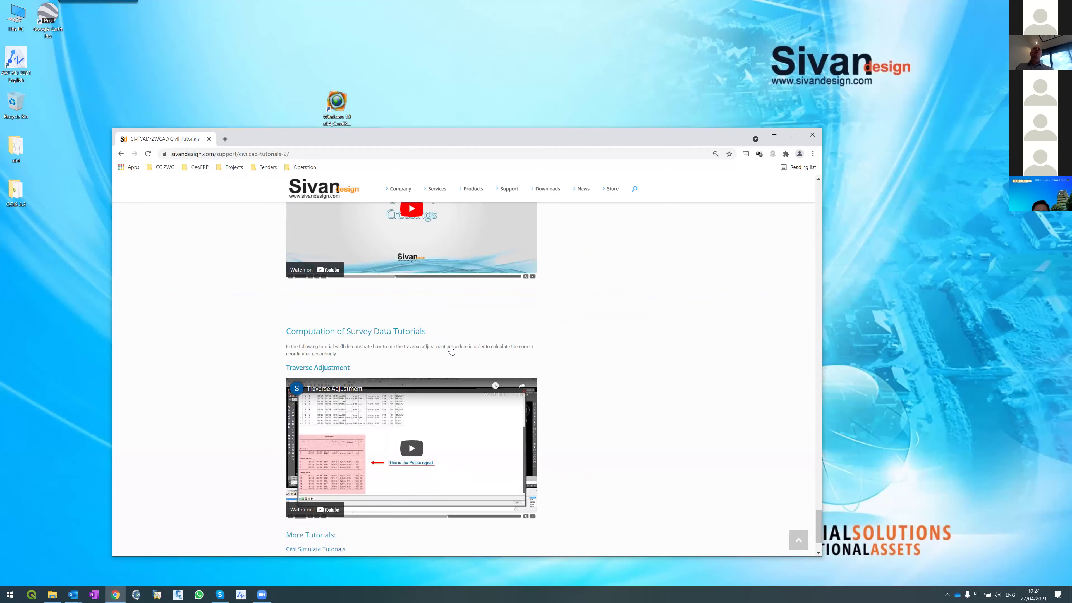
Reopen the CivilCAD/ZWCAD Civil Tutorials page from the site's Support section.
{"action": "scroll", "coordinate": [451, 348], "scroll_direction": "up", "scroll_amount": 10}
{"action": "scroll", "coordinate": [450, 345], "scroll_direction": "up", "scroll_amount": 10}
{"action": "scroll", "coordinate": [450, 345], "scroll_direction": "up", "scroll_amount": 10}
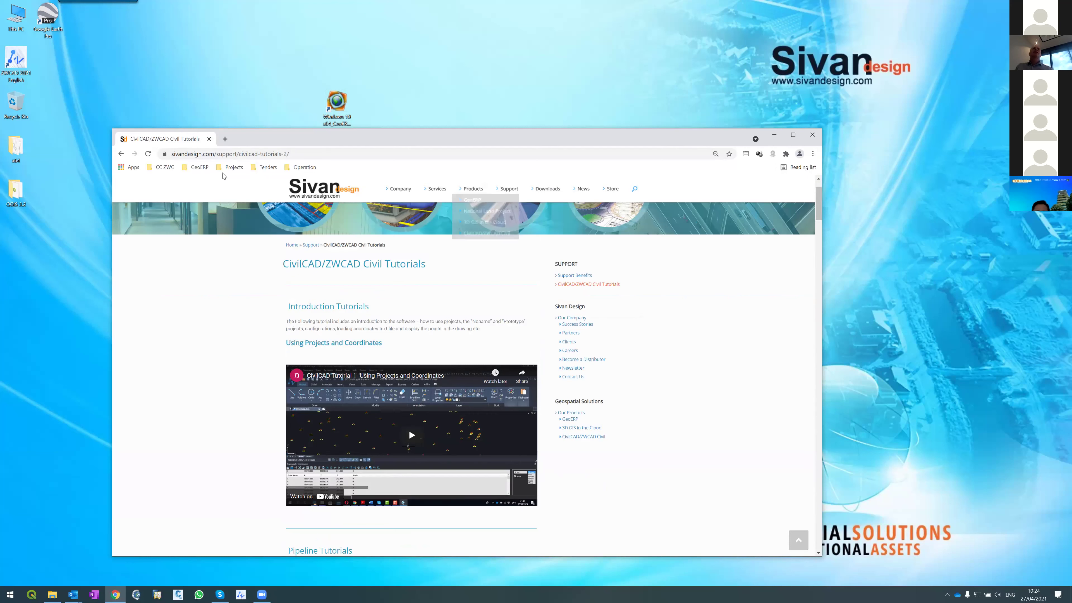
{"action": "mouse_move", "coordinate": [510, 197]}
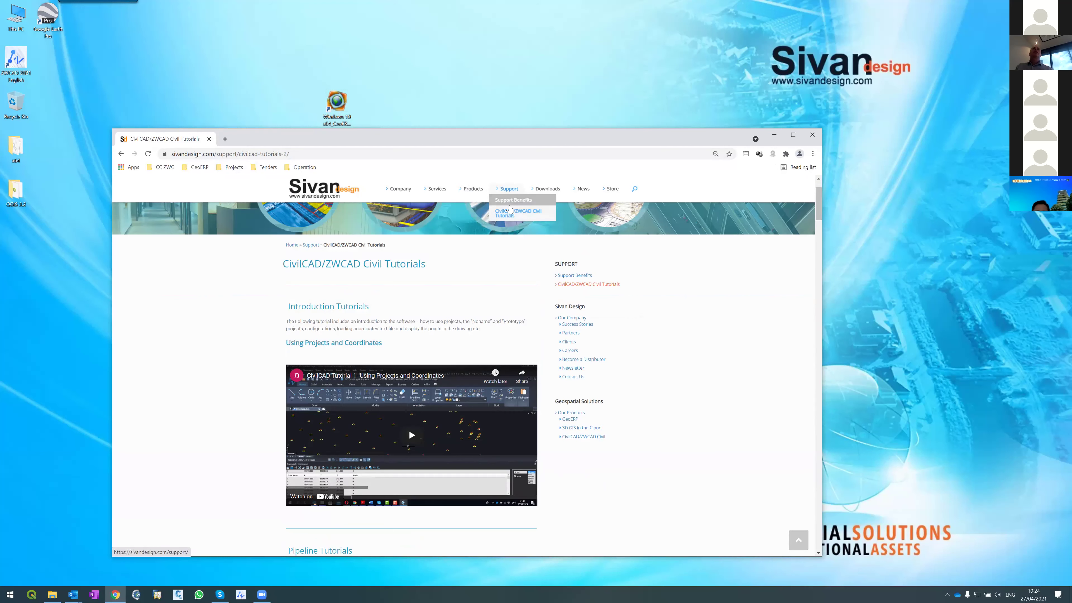
{"action": "left_click", "coordinate": [501, 214]}
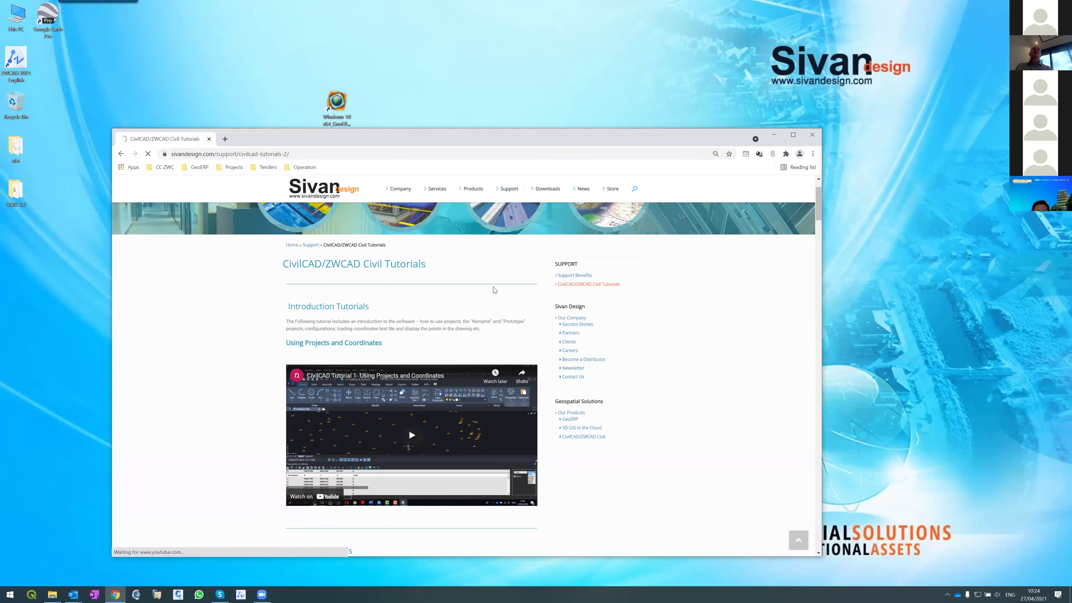
Go to the site's Documentation page and open the CivilCAD/ZWCAD Civil 10 Online training 1-2/2021 link among the CivilCAD documents.
{"action": "mouse_move", "coordinate": [547, 181]}
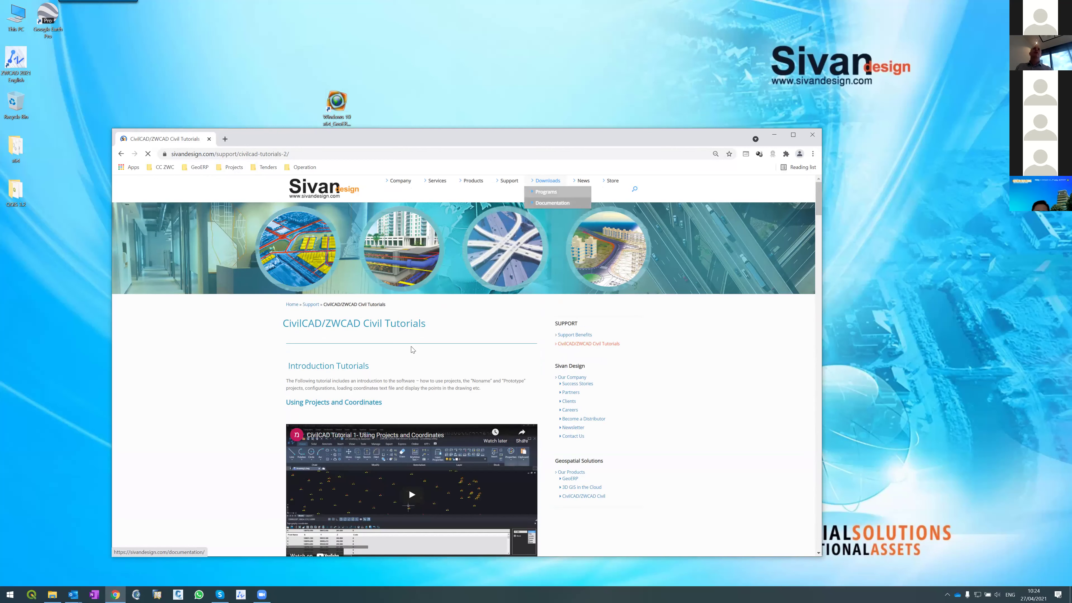
{"action": "left_click", "coordinate": [551, 202]}
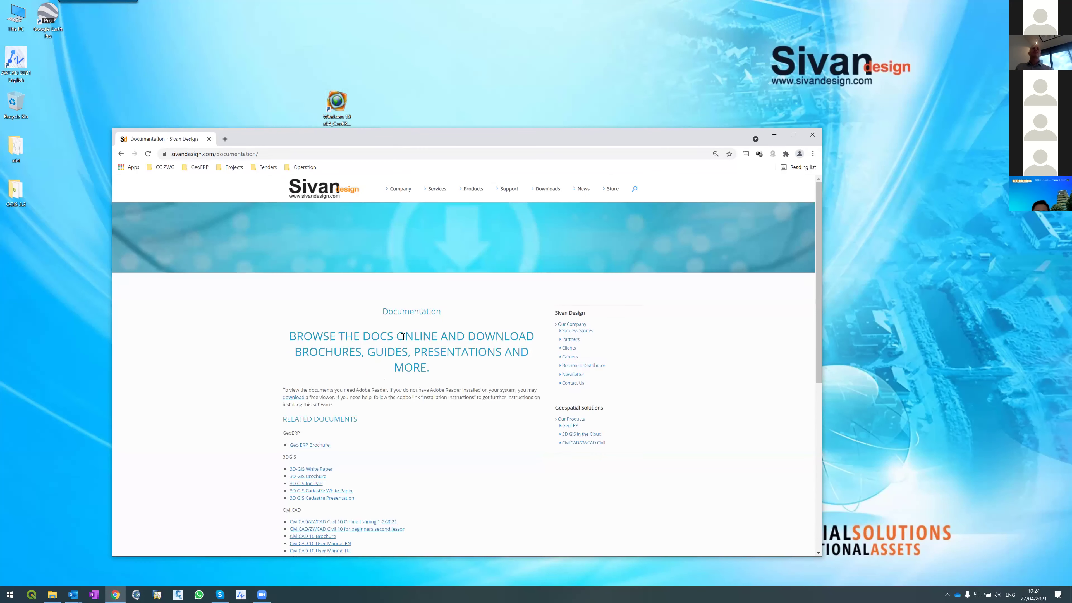
{"action": "scroll", "coordinate": [403, 333], "scroll_direction": "down", "scroll_amount": 8}
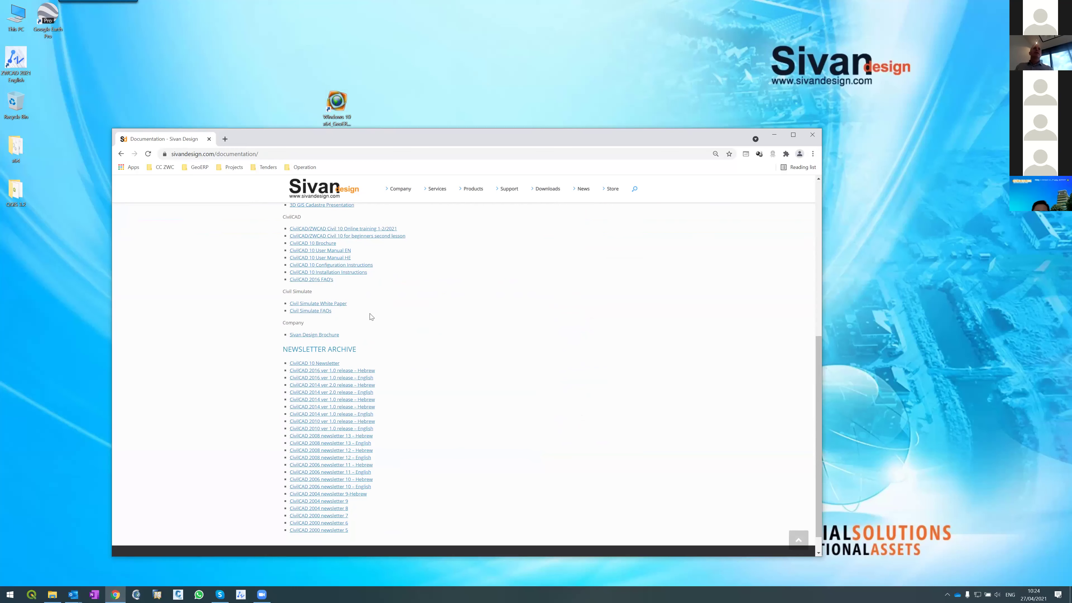
{"action": "scroll", "coordinate": [371, 317], "scroll_direction": "up", "scroll_amount": 2}
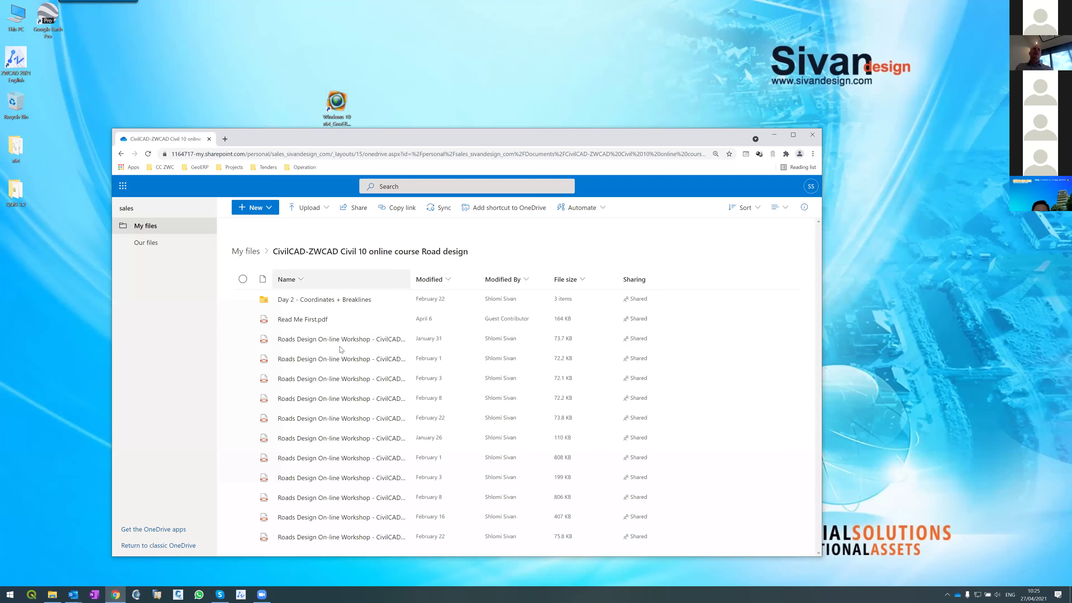
Inspect the shared files of the Road design online course and the beginners second lesson, then return to the Documentation page.
{"action": "mouse_move", "coordinate": [354, 366]}
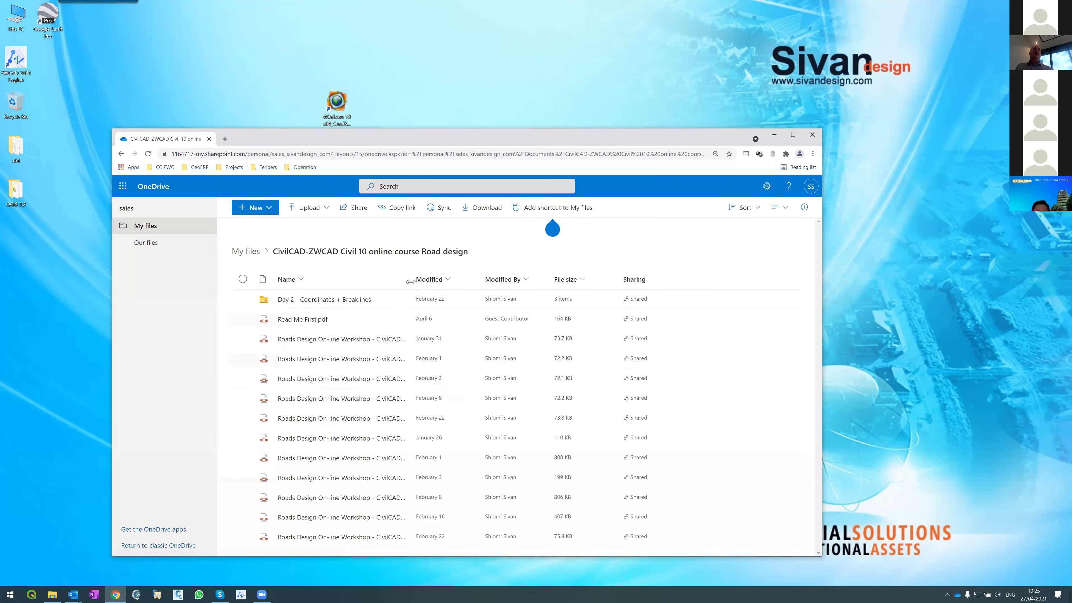
{"action": "left_click_drag", "start_coordinate": [410, 280], "coordinate": [452, 287]}
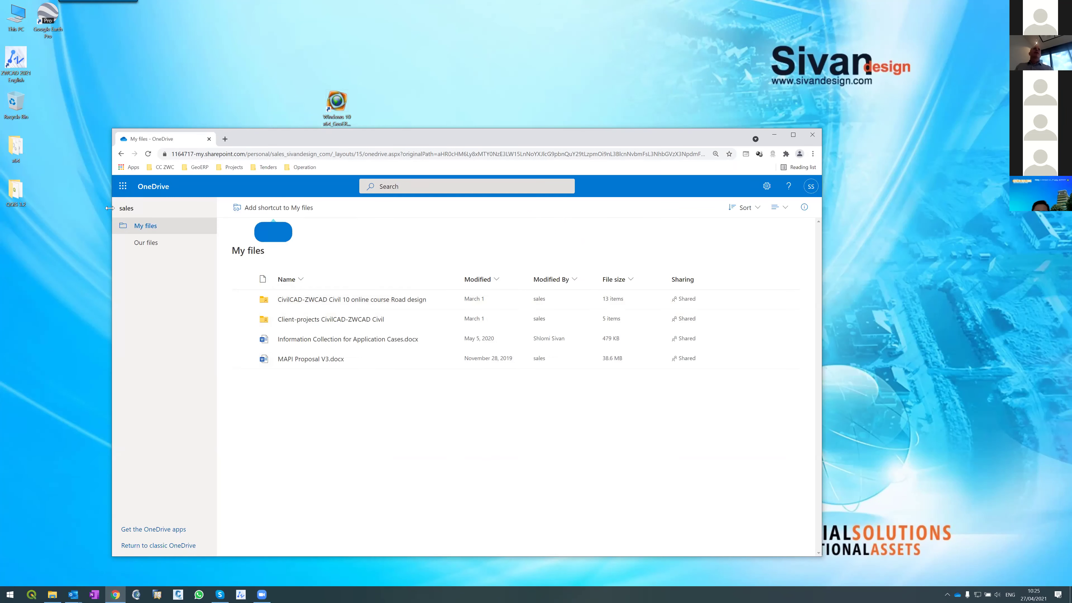
{"action": "left_click", "coordinate": [121, 155]}
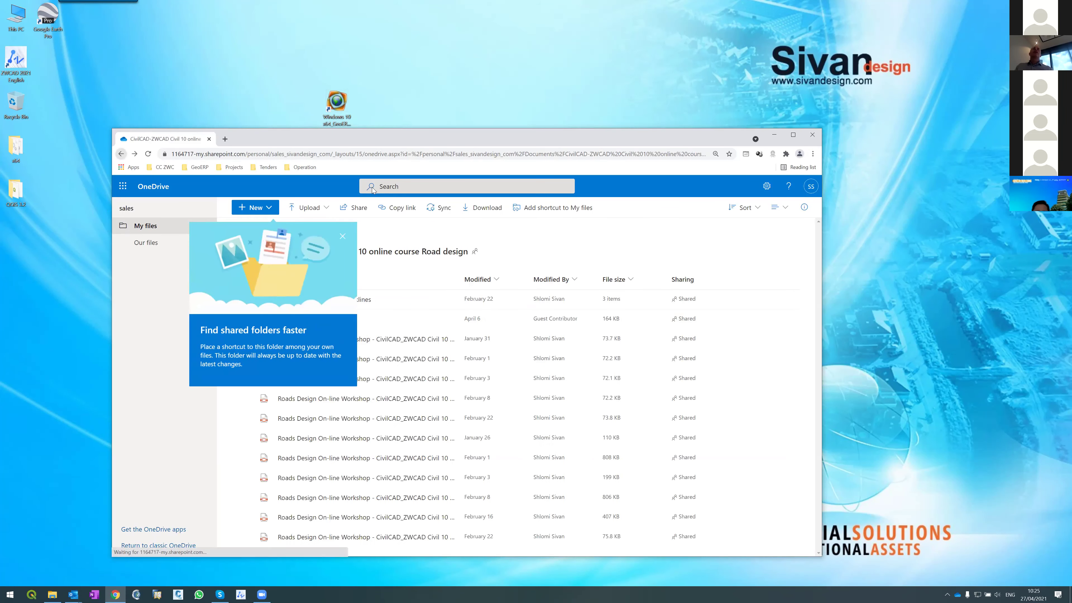
{"action": "left_click", "coordinate": [121, 154]}
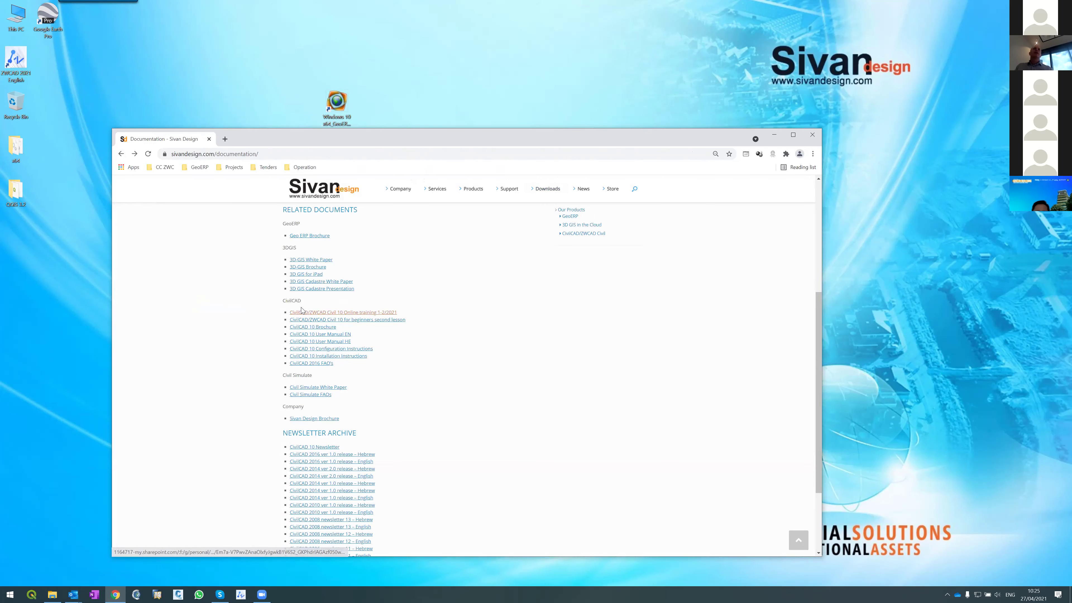
{"action": "left_click", "coordinate": [326, 321]}
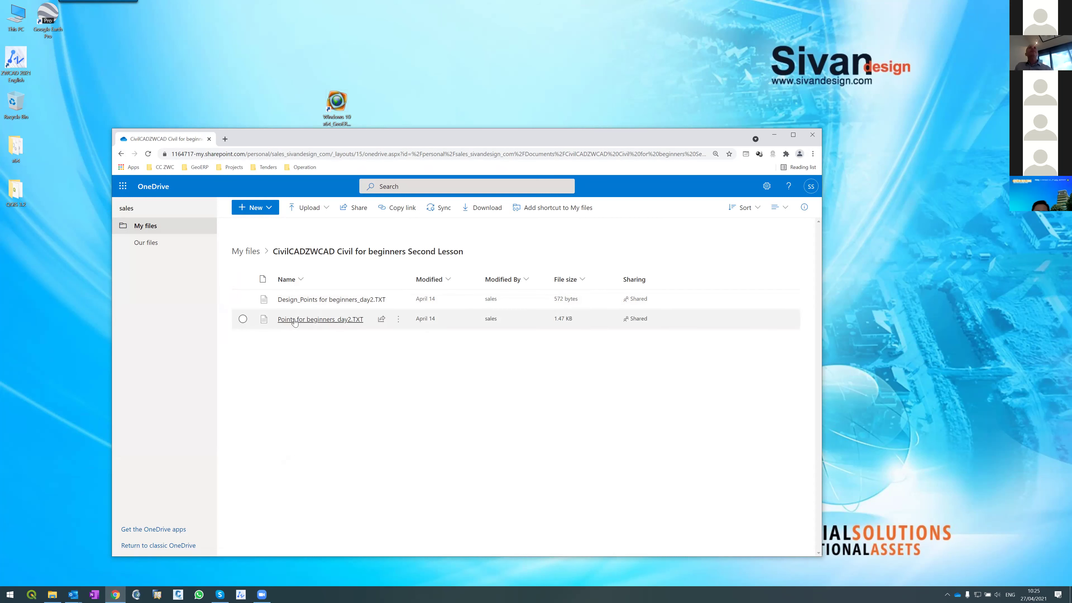
{"action": "left_click", "coordinate": [121, 154]}
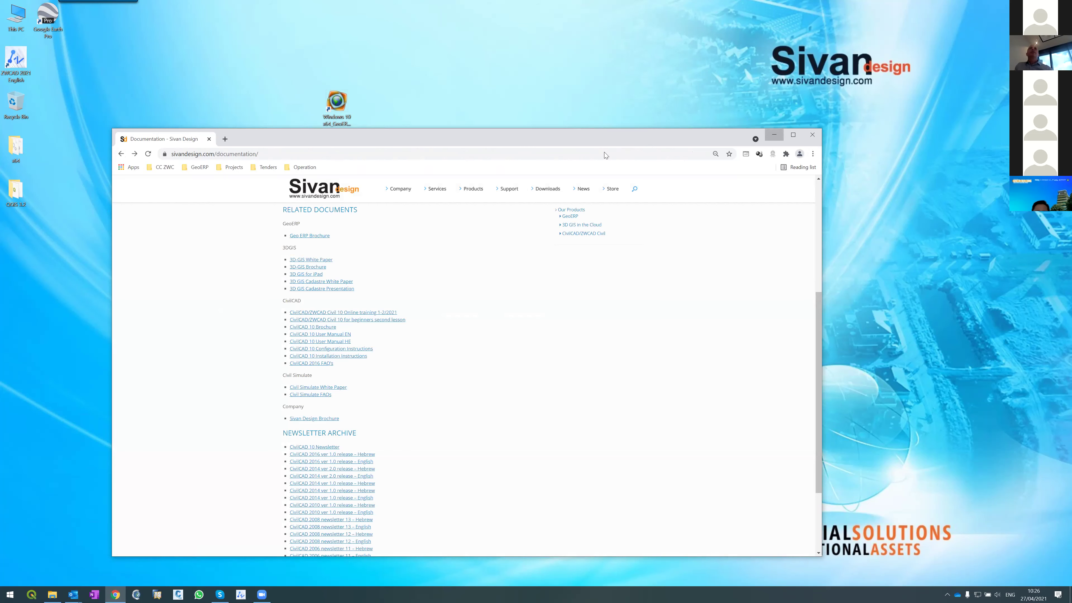
Minimize the browser and close ZWCAD Civil without saving the NONAME project or Drawing2.dwg.
{"action": "left_click", "coordinate": [774, 135]}
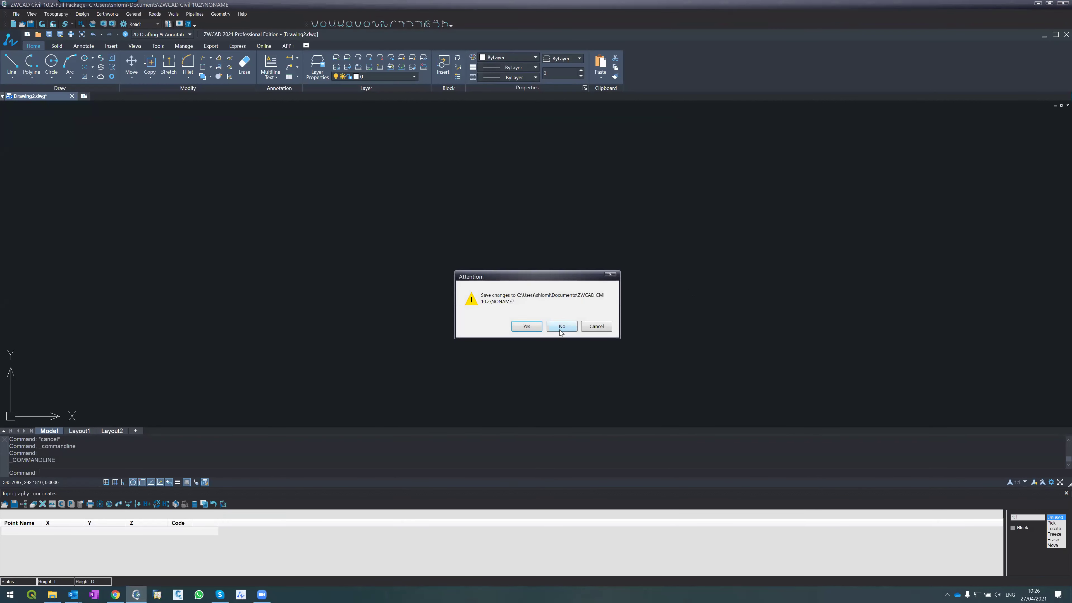
{"action": "left_click", "coordinate": [561, 330]}
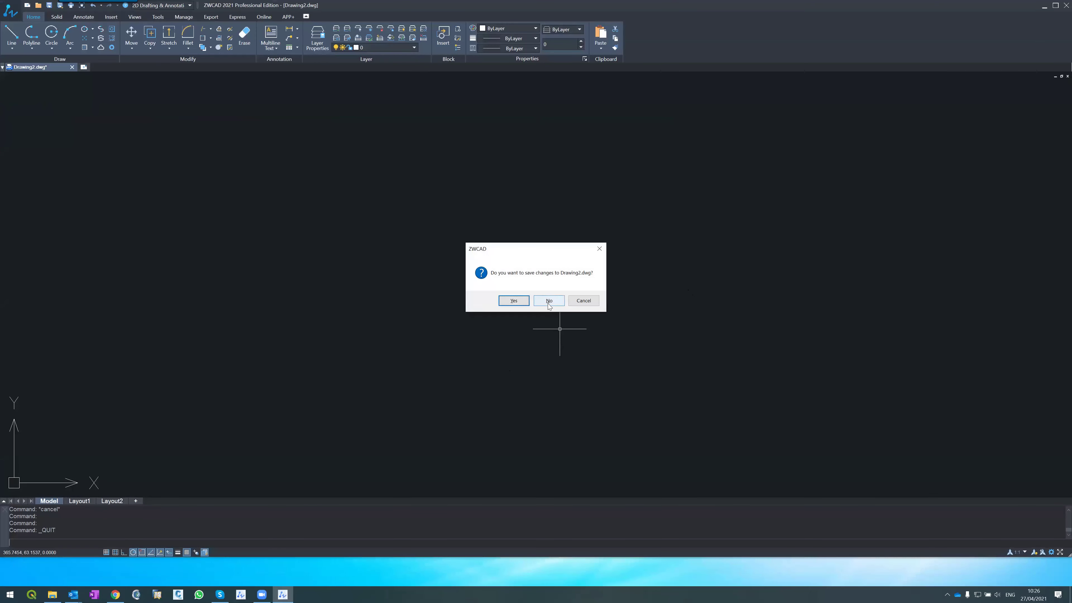
{"action": "left_click", "coordinate": [547, 304]}
Change the Windows display resolution to 1920 × 1080 in the display settings.
{"action": "right_click", "coordinate": [549, 303]}
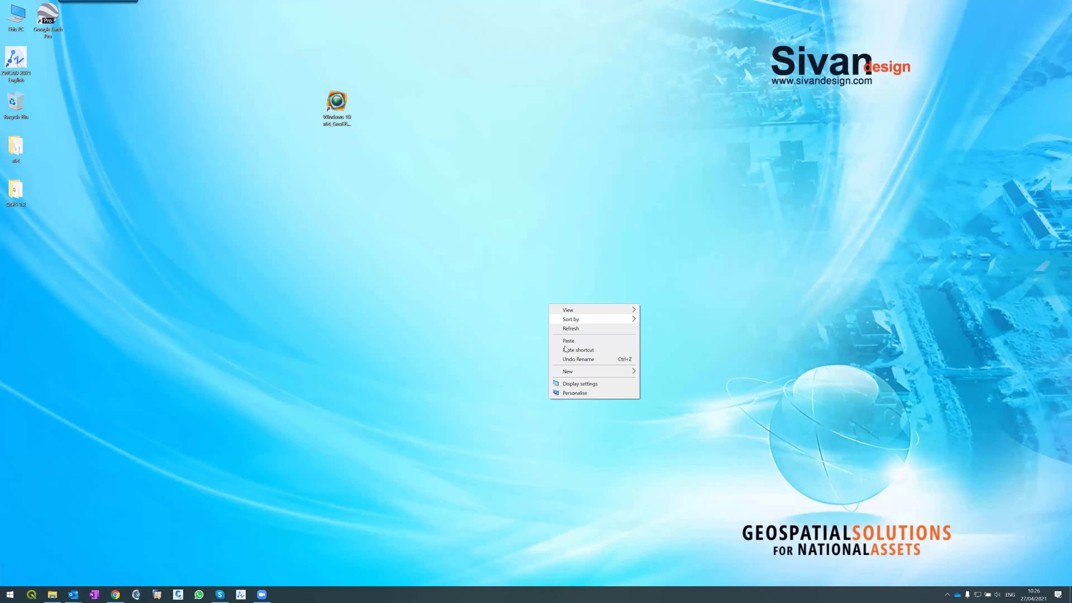
{"action": "left_click", "coordinate": [574, 387]}
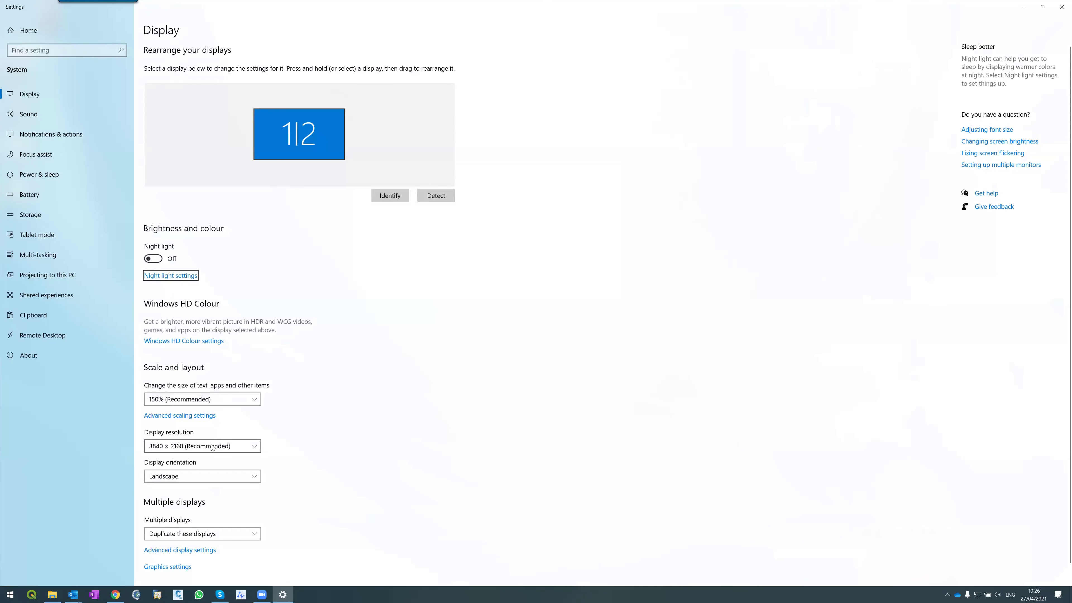
{"action": "left_click", "coordinate": [209, 448]}
{"action": "key", "text": "Escape"}
{"action": "left_click", "coordinate": [194, 450]}
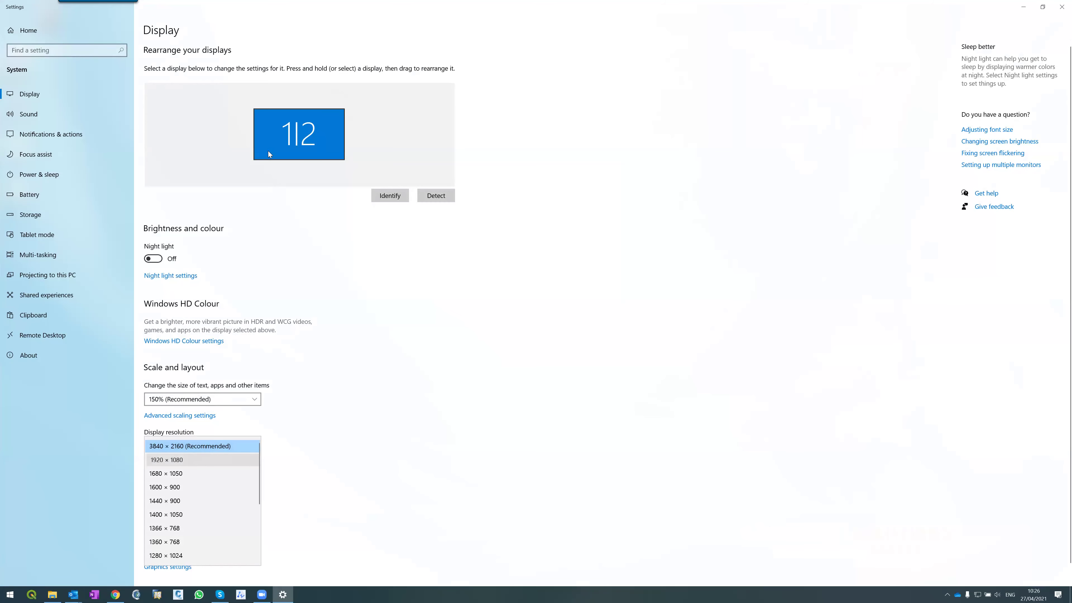
{"action": "key", "text": "Return"}
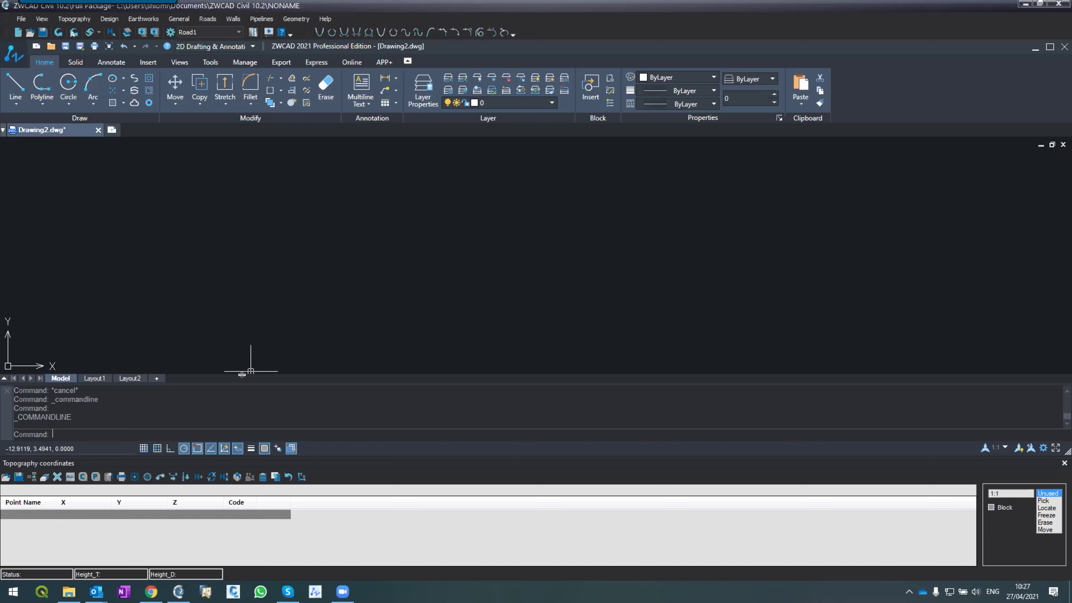
Reduce the height of the command-line area to give the drawing area more room.
{"action": "left_click_drag", "start_coordinate": [251, 379], "coordinate": [252, 384]}
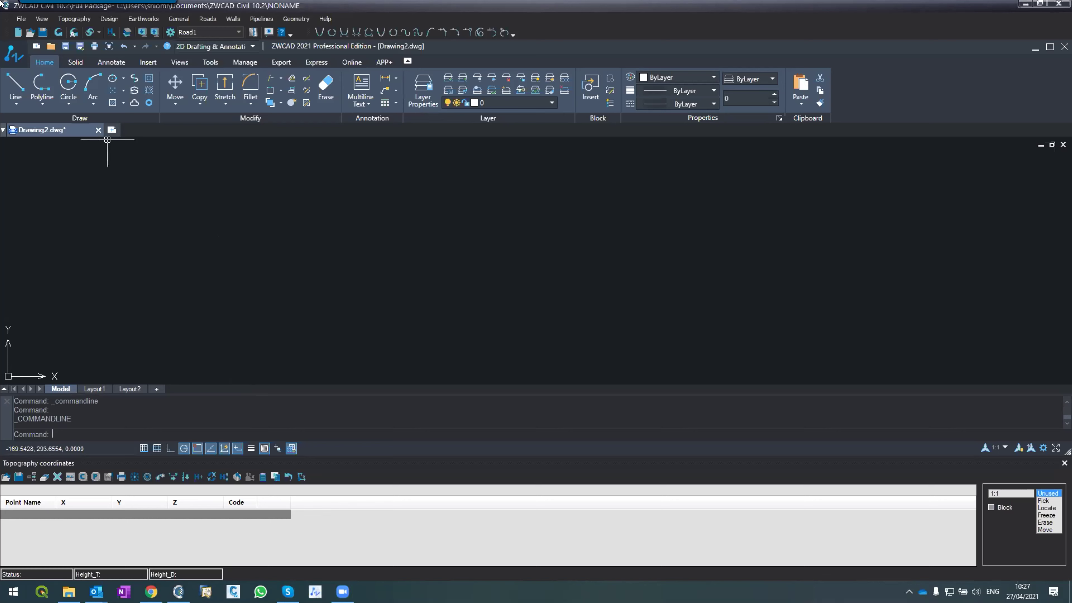
{"action": "left_click", "coordinate": [21, 20]}
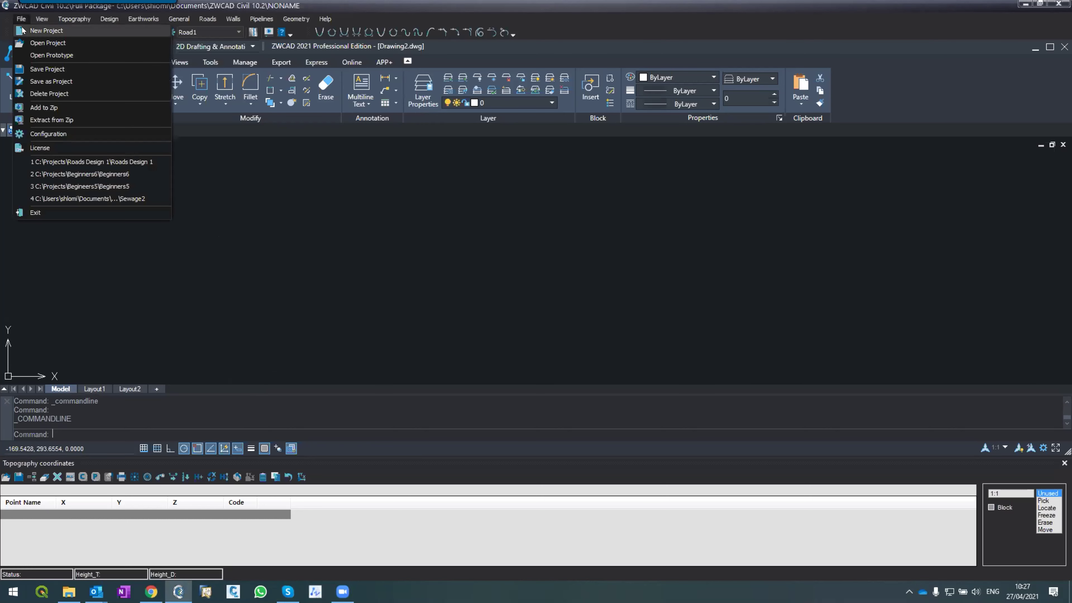
{"action": "left_click", "coordinate": [47, 30]}
{"action": "key", "text": "Return"}
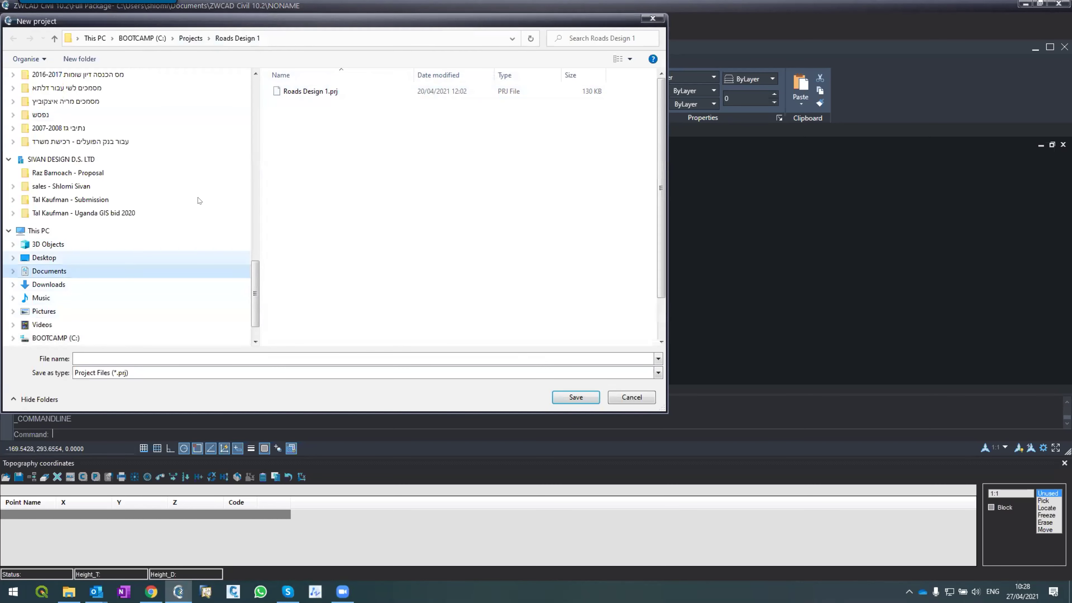
{"action": "left_click", "coordinate": [315, 92]}
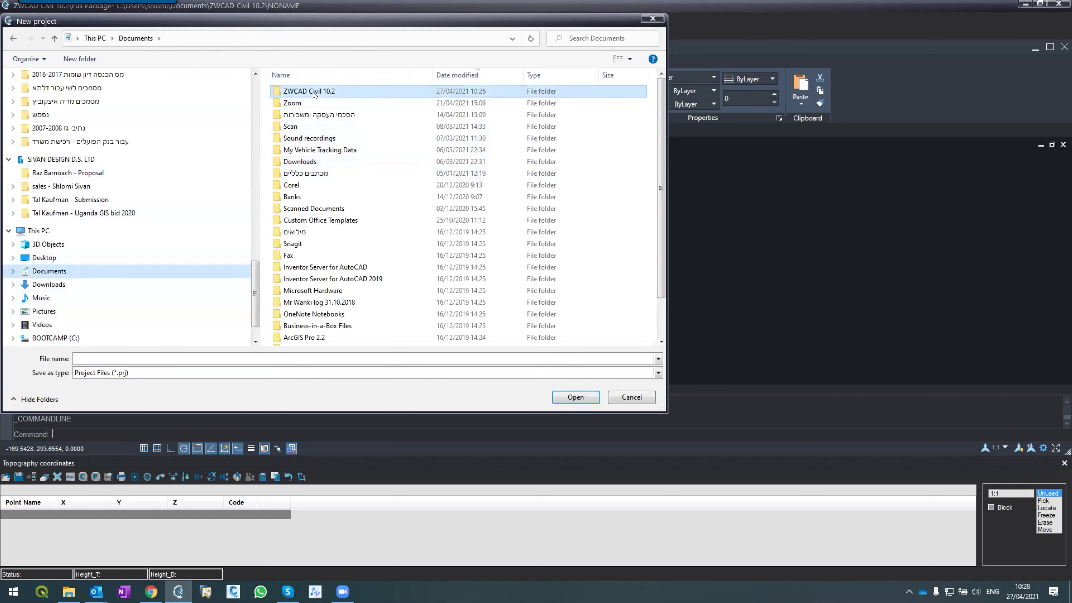
{"action": "double_click", "coordinate": [315, 92]}
{"action": "double_click", "coordinate": [280, 185]}
{"action": "scroll", "coordinate": [345, 228], "scroll_direction": "down", "scroll_amount": 1}
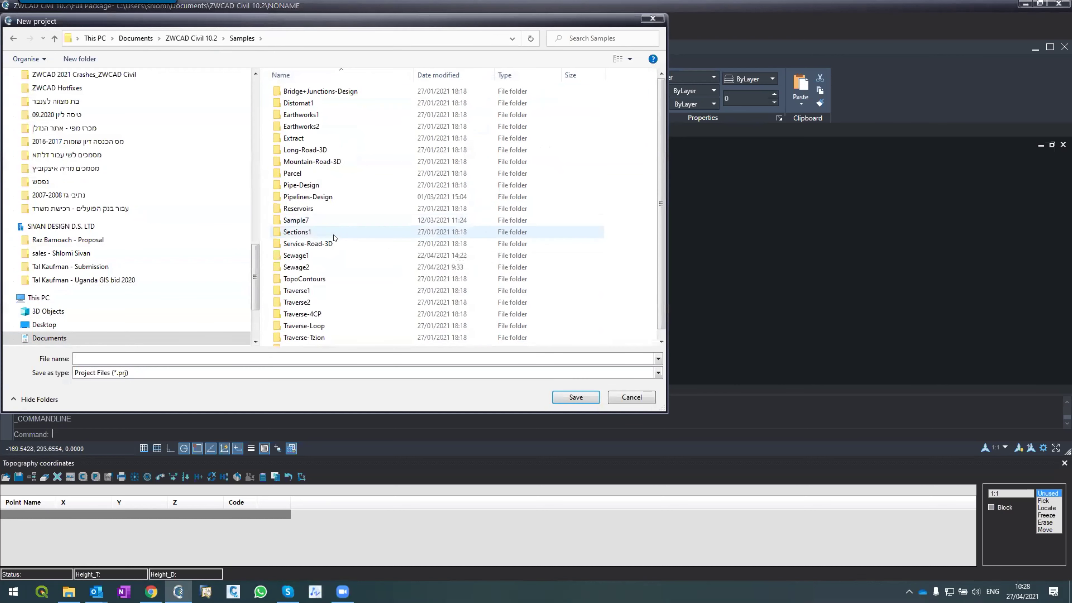
{"action": "scroll", "coordinate": [289, 237], "scroll_direction": "up", "scroll_amount": 1}
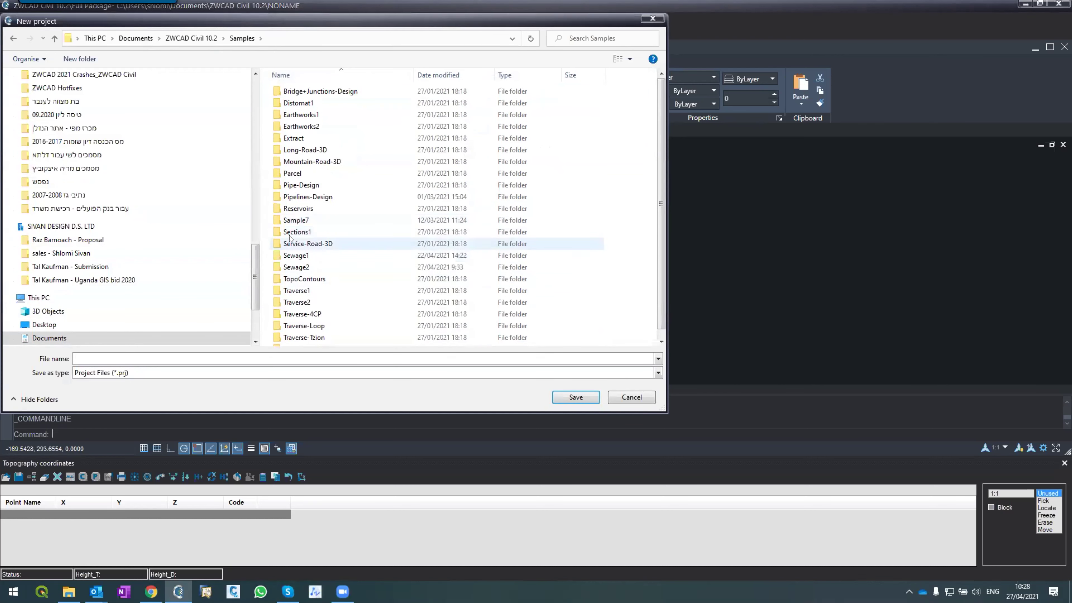
{"action": "double_click", "coordinate": [297, 221]}
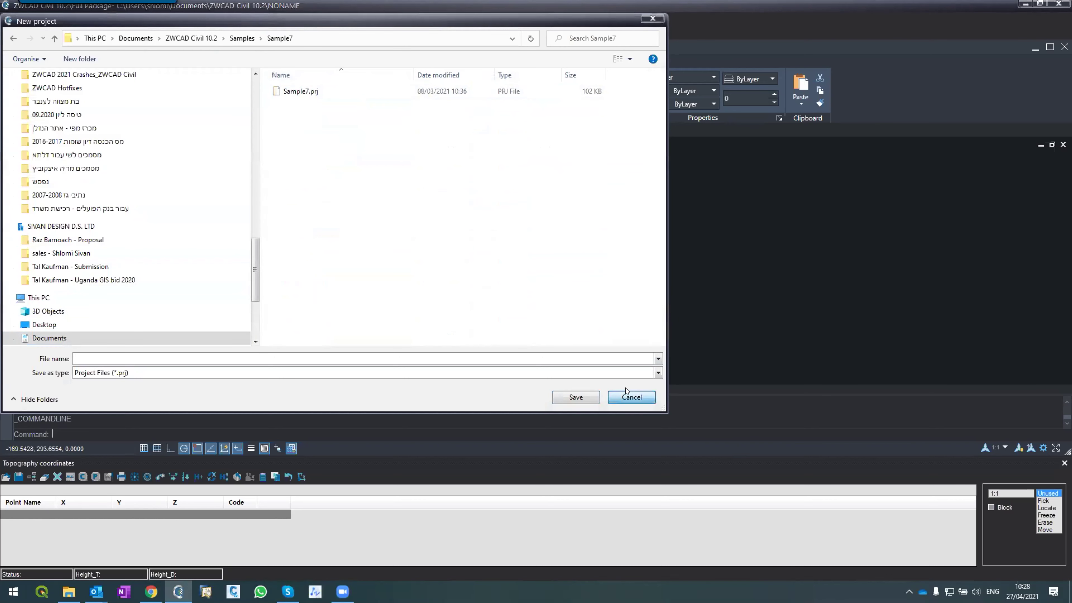
{"action": "left_click", "coordinate": [629, 396]}
Start a new project and create a folder named Roads Design 2 inside C:\Projects.
{"action": "left_click", "coordinate": [15, 21]}
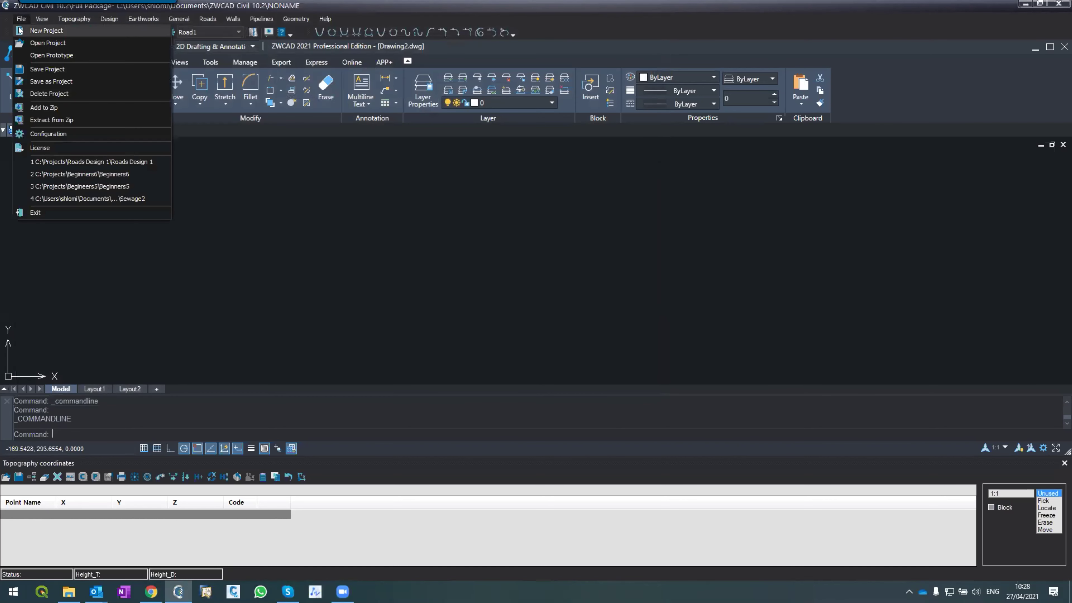
{"action": "left_click", "coordinate": [46, 31]}
{"action": "left_click", "coordinate": [617, 333]}
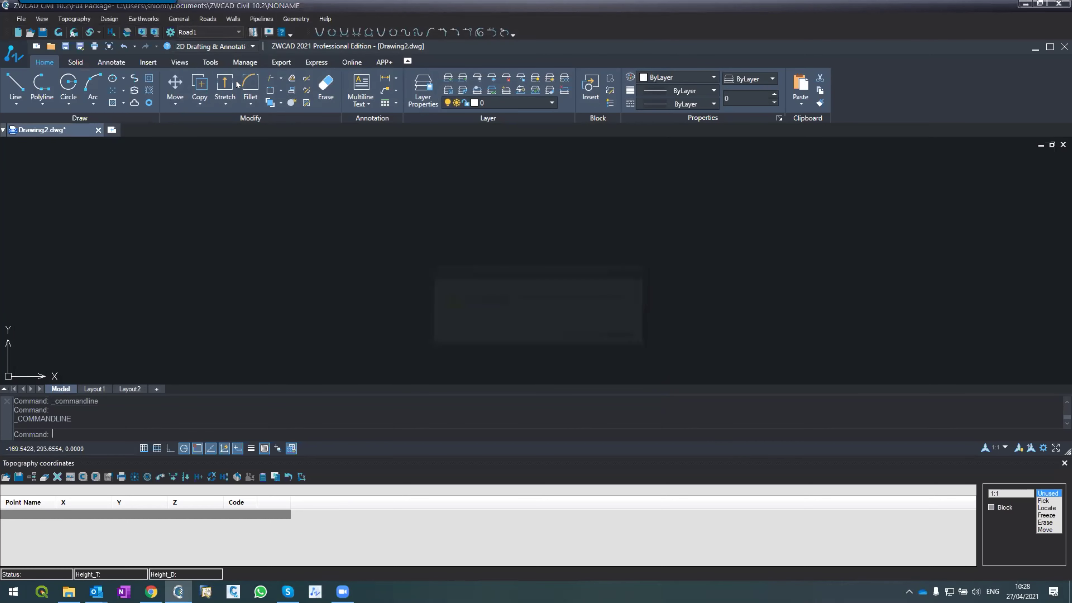
{"action": "left_click", "coordinate": [190, 39]}
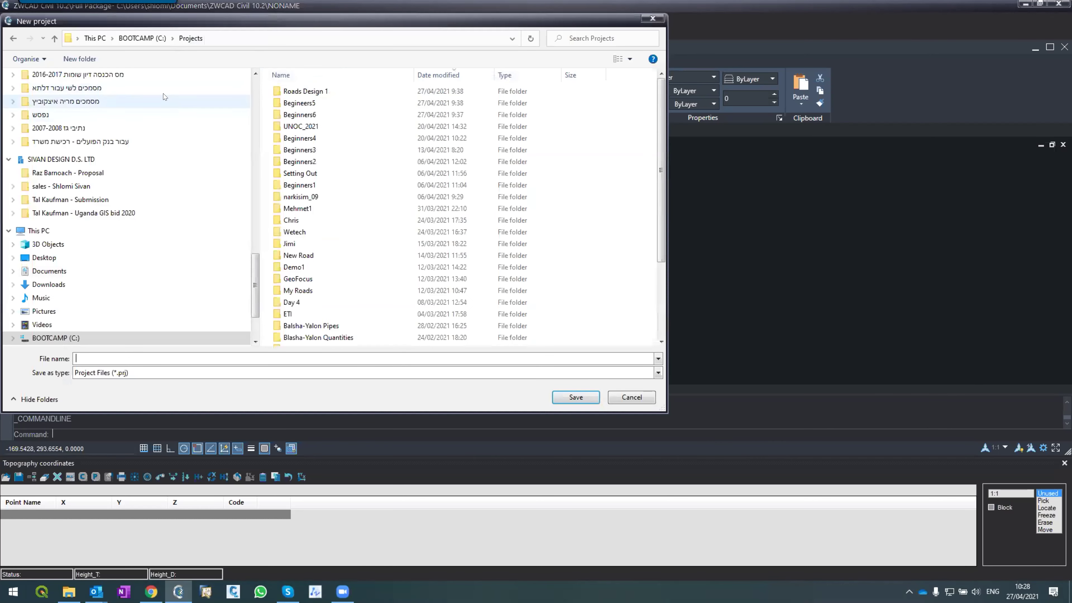
{"action": "left_click", "coordinate": [79, 59]}
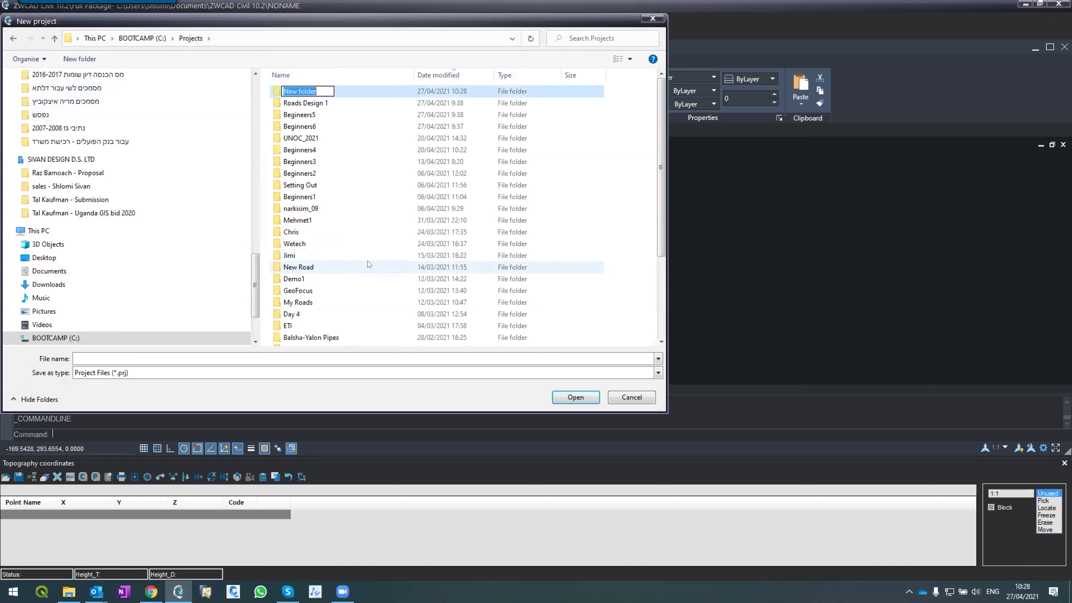
{"action": "type", "text": "Roads Design 2"}
{"action": "key", "text": "Return"}
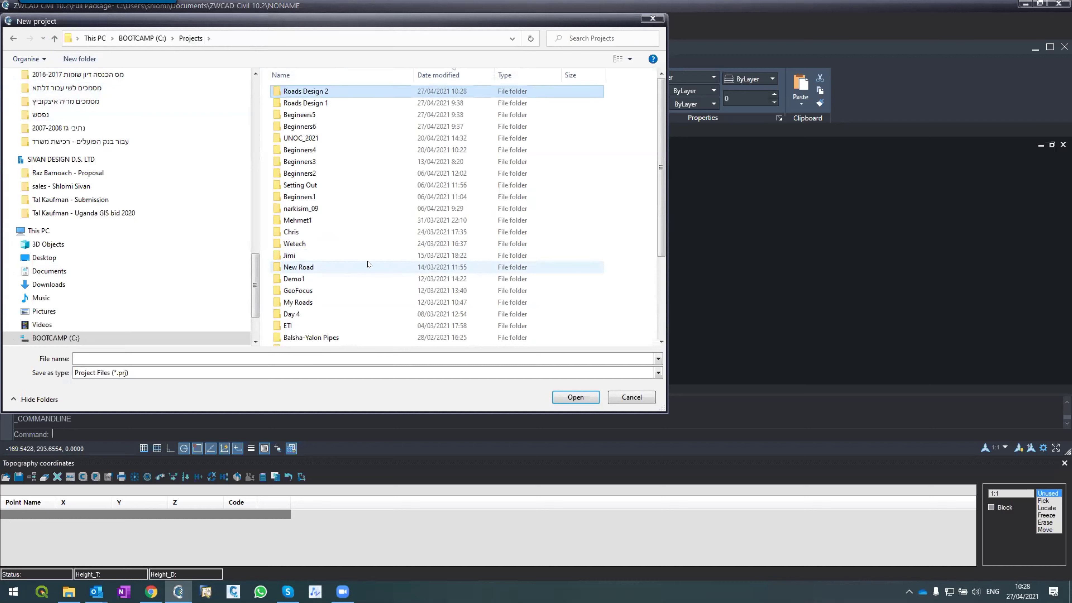
Save the new project as Roads Design 2 inside the Roads Design 2 folder.
{"action": "key", "text": "Return"}
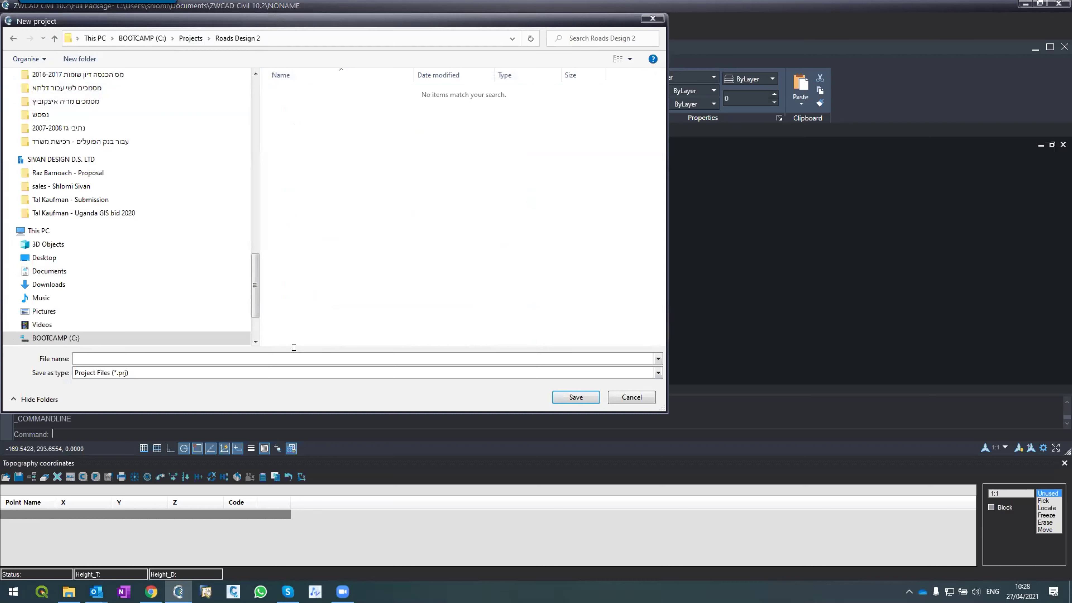
{"action": "type", "text": "Roads Design 2"}
{"action": "key", "text": "Return"}
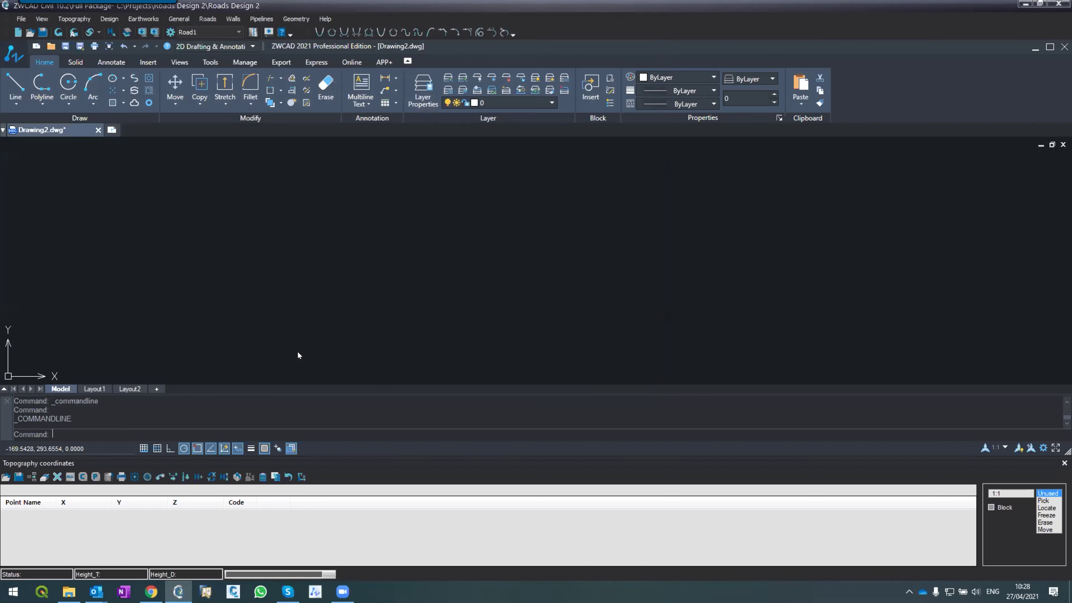
{"action": "left_click", "coordinate": [548, 275]}
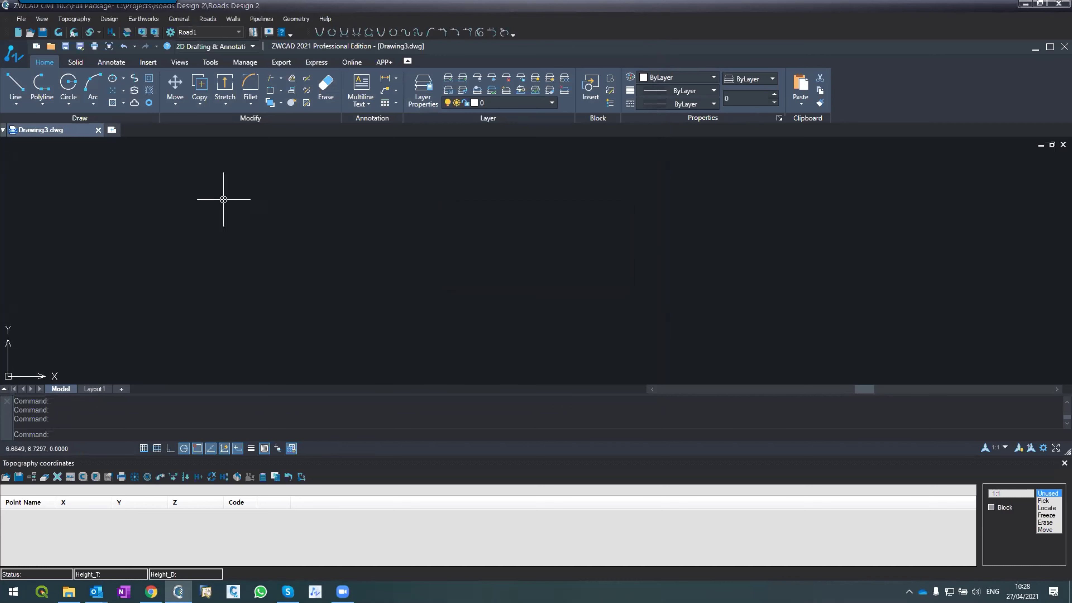
Load the topography coordinates from sample7.tco in the Documents\ZWCAD Civil 10.2\Samples\Sample7 folder.
{"action": "left_click", "coordinate": [5, 477]}
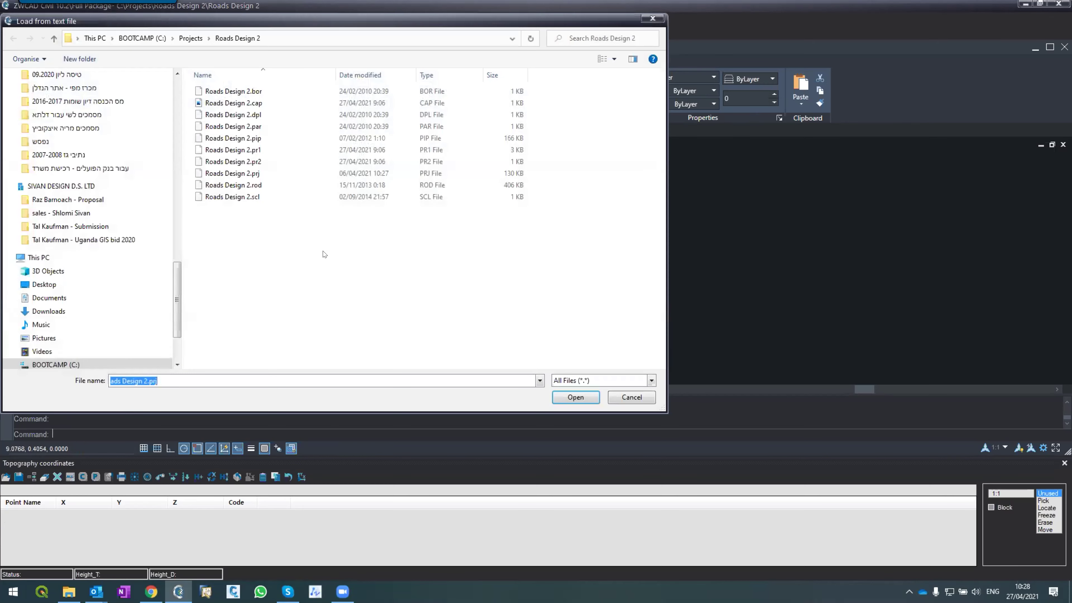
{"action": "left_click", "coordinate": [40, 298]}
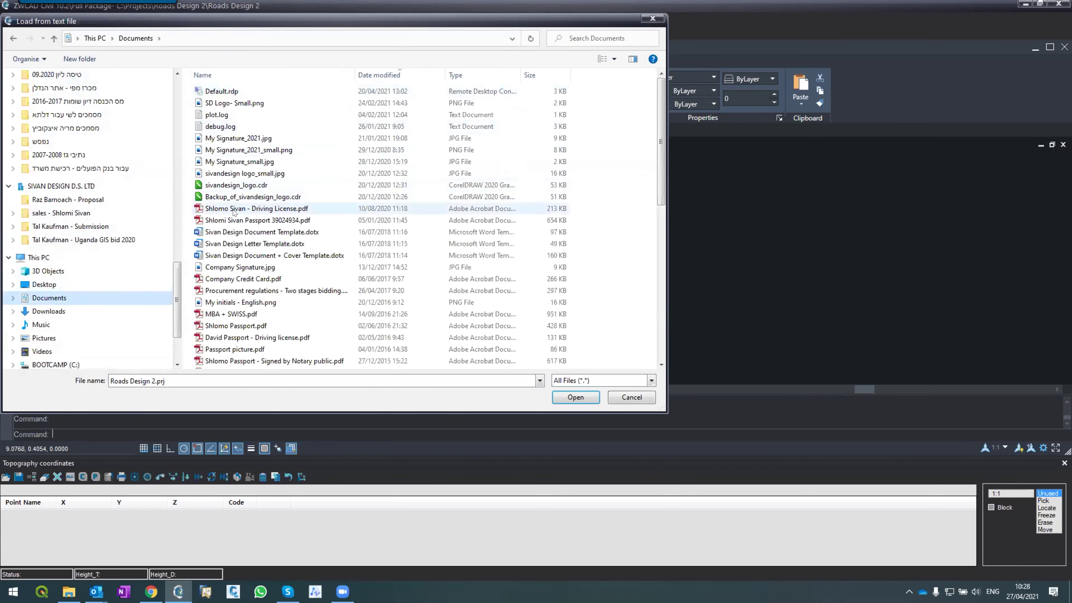
{"action": "scroll", "coordinate": [219, 211], "scroll_direction": "down", "scroll_amount": 5}
{"action": "scroll", "coordinate": [219, 211], "scroll_direction": "down", "scroll_amount": 3}
{"action": "scroll", "coordinate": [228, 200], "scroll_direction": "up", "scroll_amount": 3}
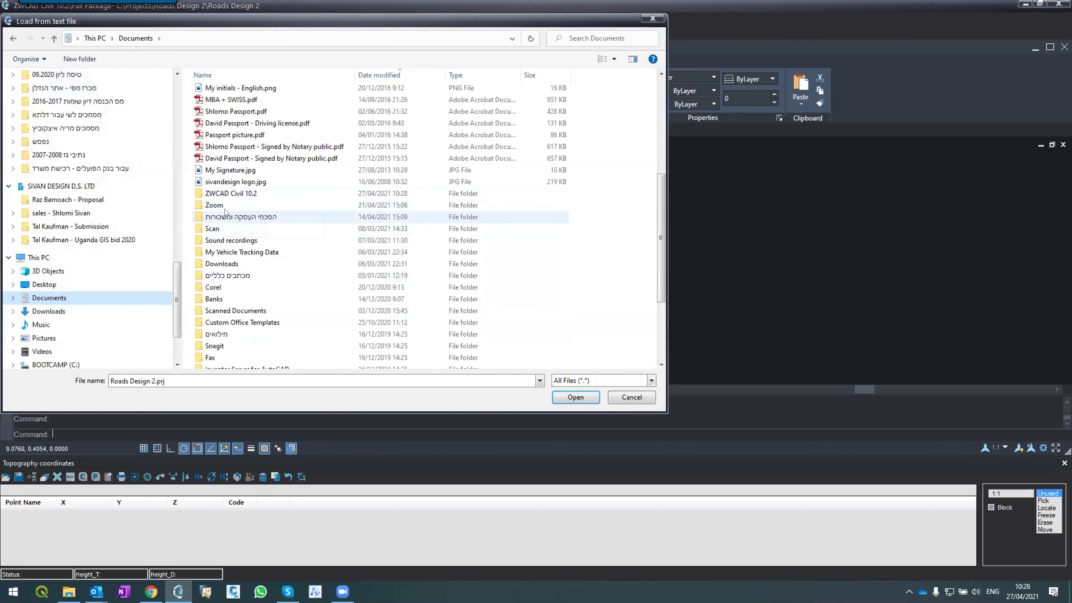
{"action": "double_click", "coordinate": [235, 193]}
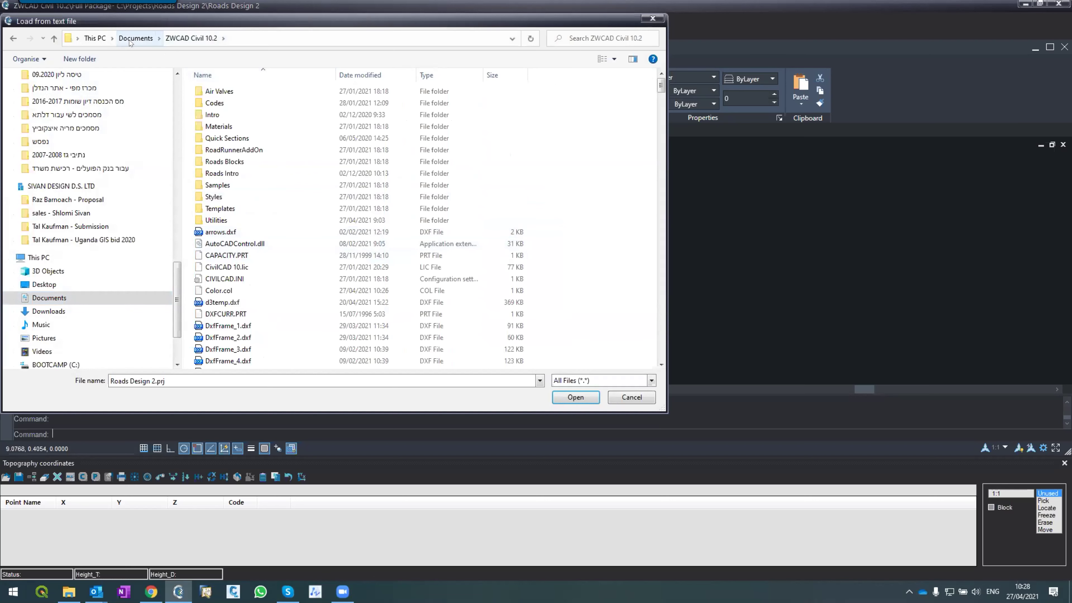
{"action": "double_click", "coordinate": [218, 185]}
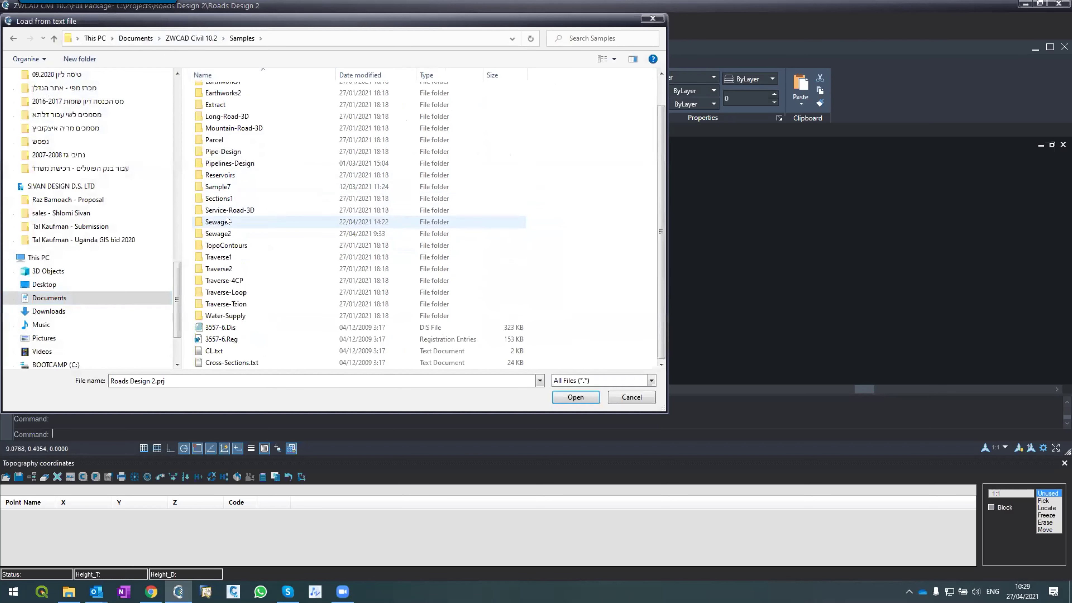
{"action": "double_click", "coordinate": [226, 198]}
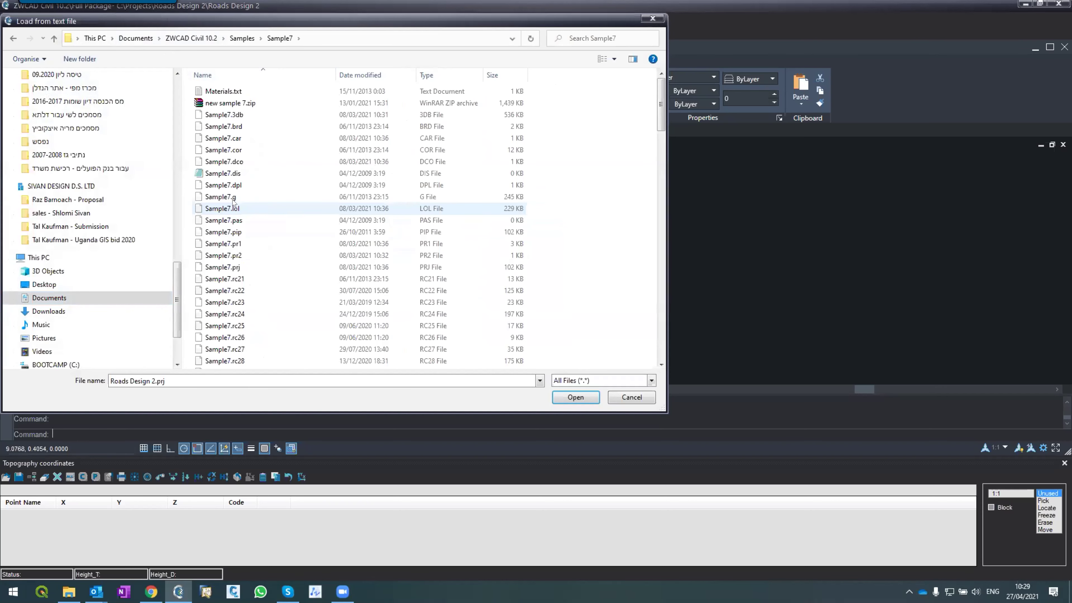
{"action": "scroll", "coordinate": [233, 203], "scroll_direction": "down", "scroll_amount": 15}
{"action": "left_click", "coordinate": [139, 375]}
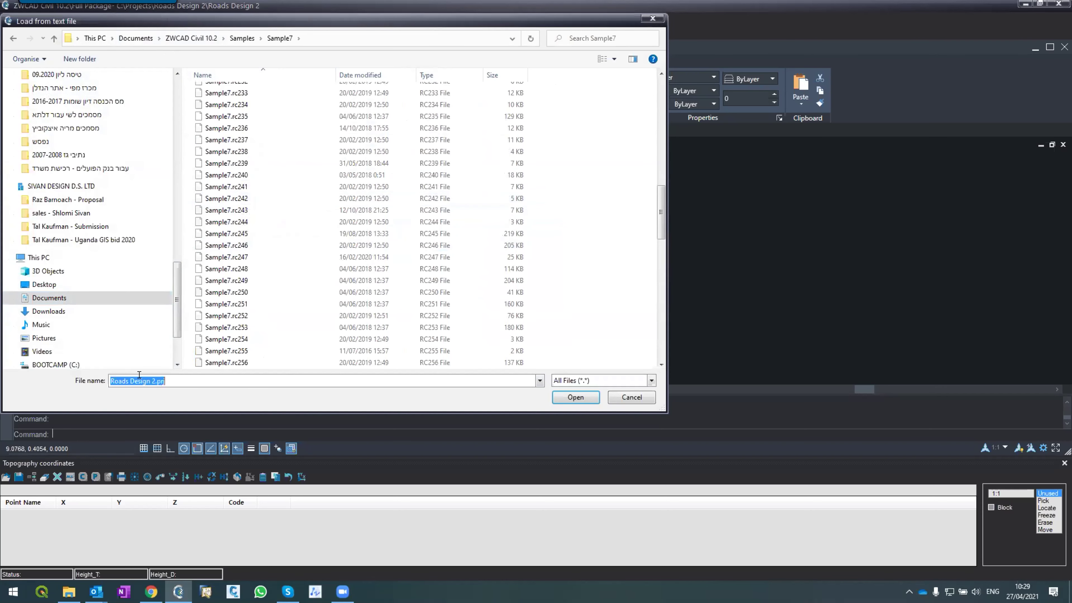
{"action": "type", "text": "sample7.tco"}
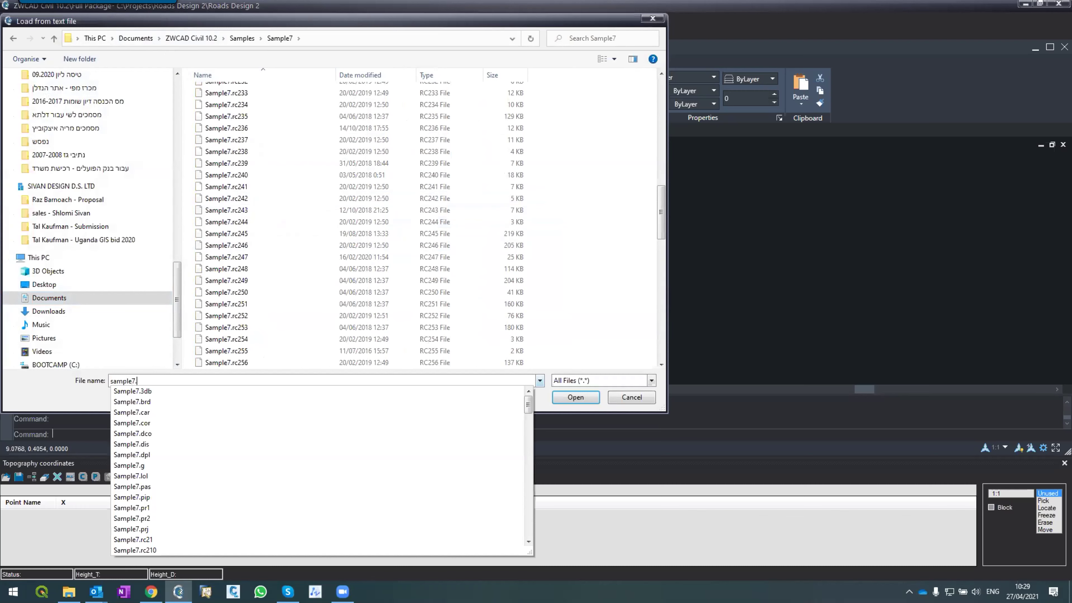
{"action": "key", "text": "Return"}
Look through the loaded topography points and their X, Y and Z coordinates.
{"action": "left_click", "coordinate": [129, 542]}
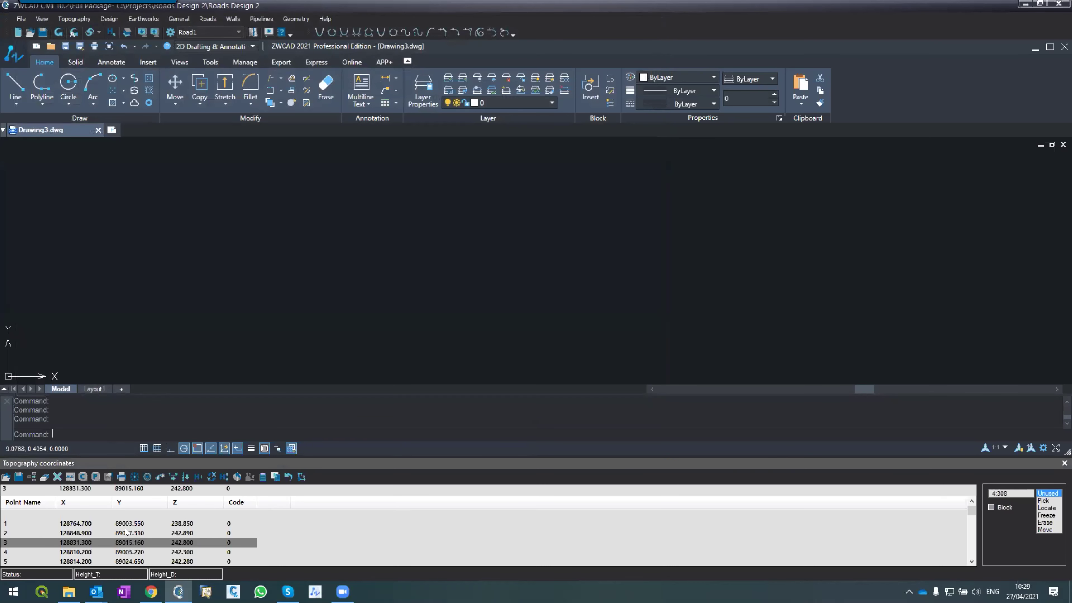
{"action": "left_click", "coordinate": [121, 524]}
{"action": "left_click", "coordinate": [126, 533]}
{"action": "left_click", "coordinate": [128, 552]}
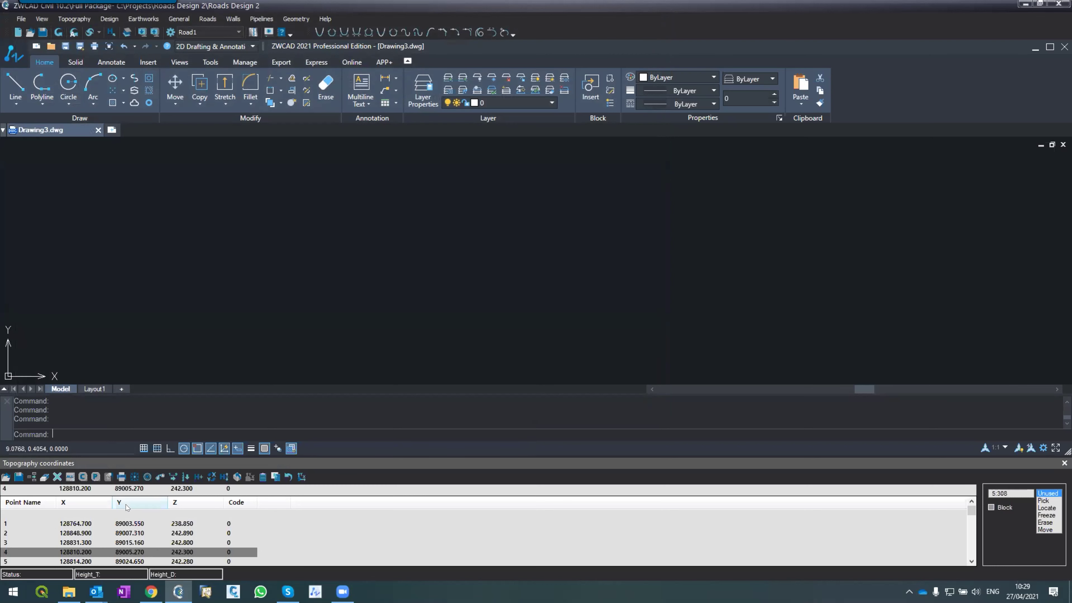
{"action": "key", "text": "Down"}
{"action": "key", "text": "Down"}
{"action": "key", "text": "Down"}
{"action": "key", "text": "Down"}
{"action": "key", "text": "Down"}
{"action": "key", "text": "Down"}
{"action": "key", "text": "Down"}
{"action": "key", "text": "Down"}
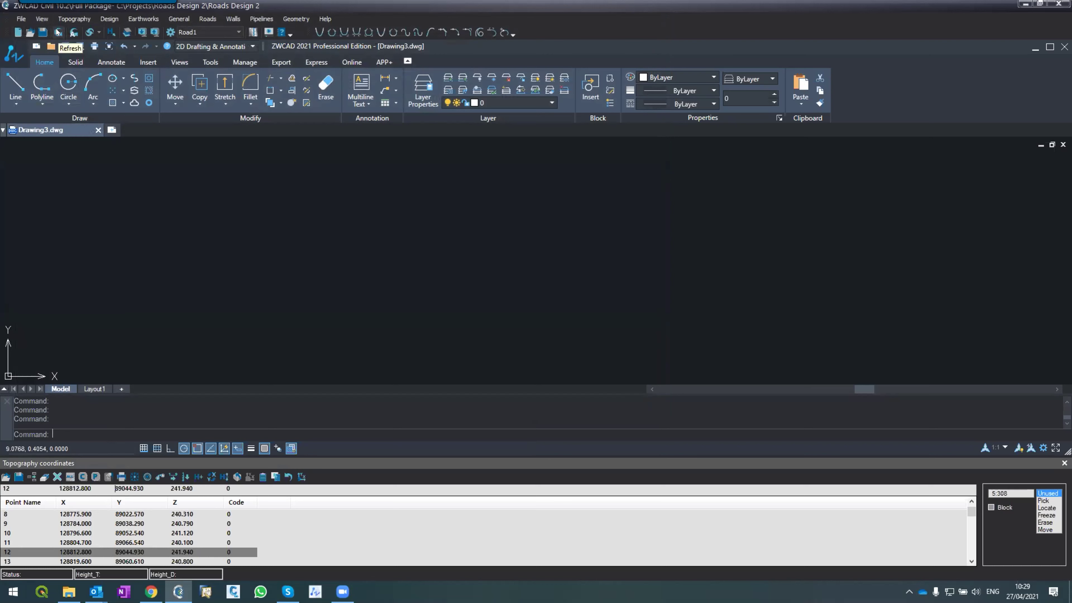
Refresh the drawing to plot the topography points, generate contours at 0.5 intervals, and close the contours and coordinates panes.
{"action": "left_click", "coordinate": [58, 32]}
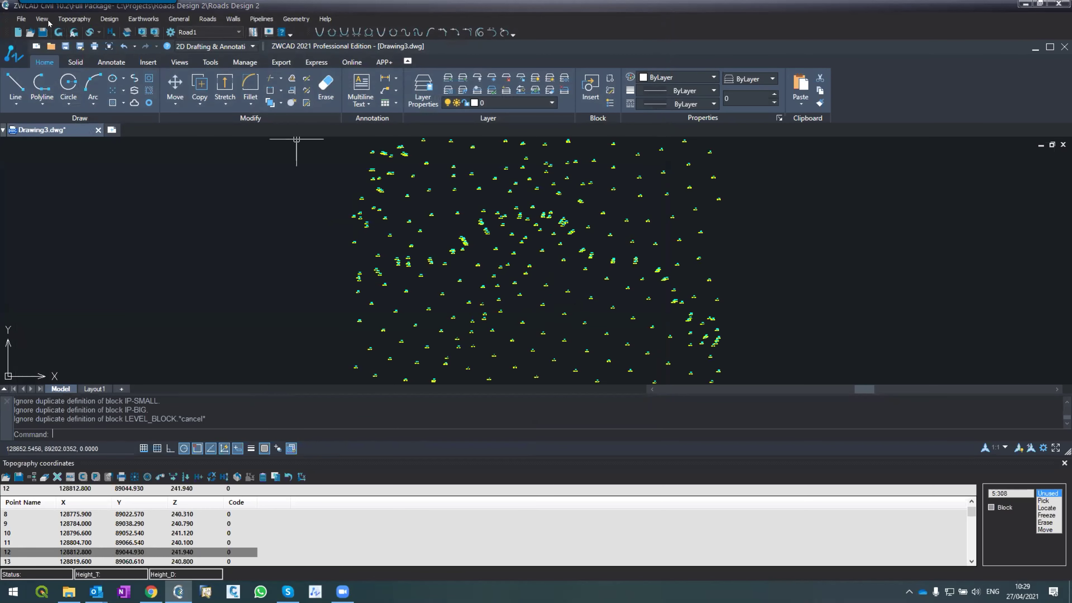
{"action": "left_click", "coordinate": [74, 18]}
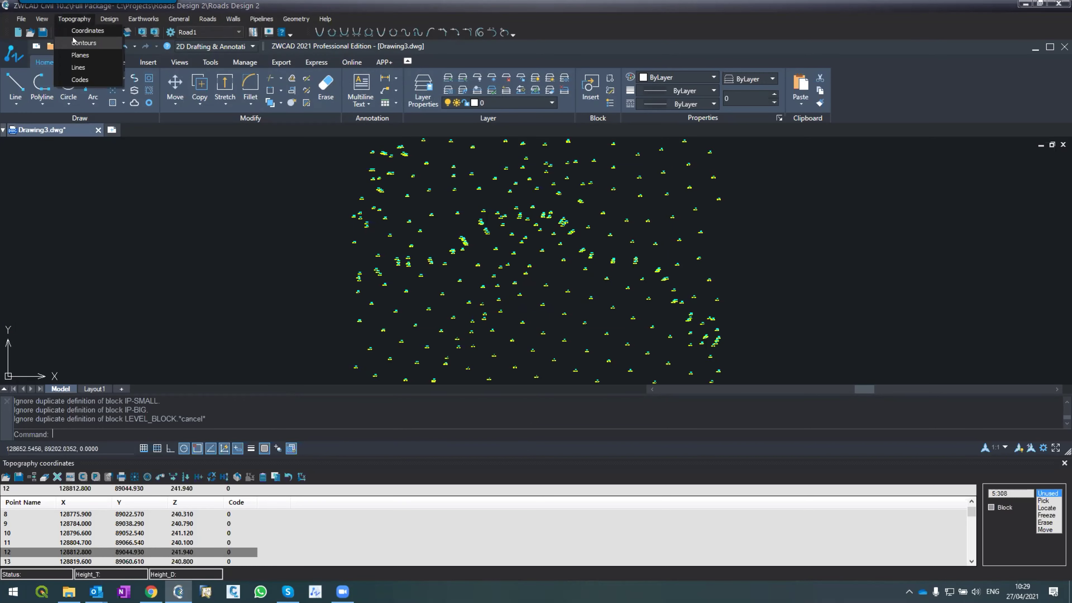
{"action": "left_click", "coordinate": [82, 39]}
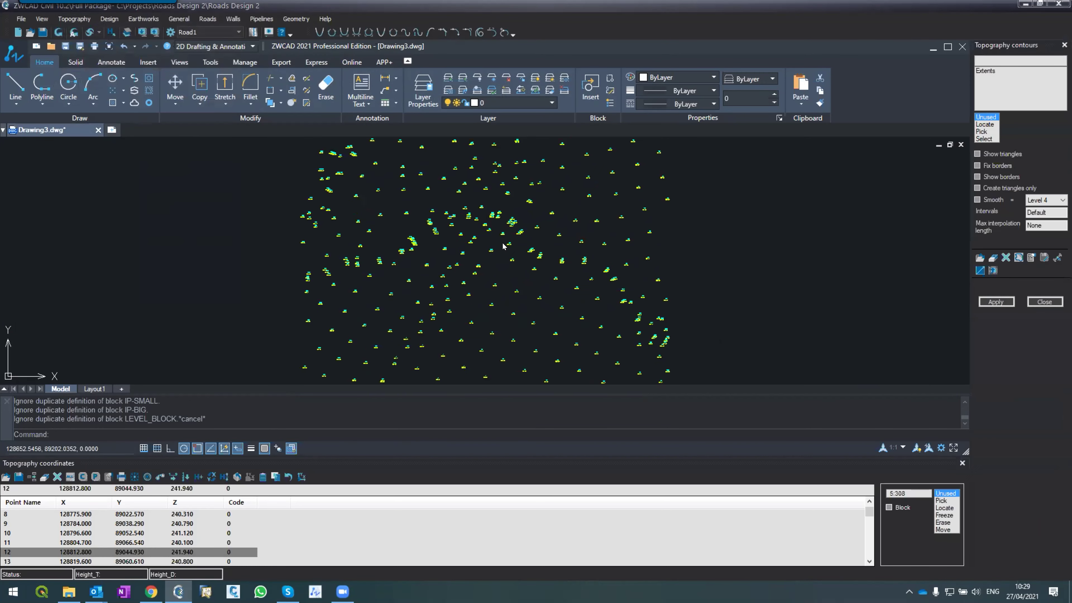
{"action": "double_click", "coordinate": [1034, 212]}
{"action": "type", "text": "0.5"}
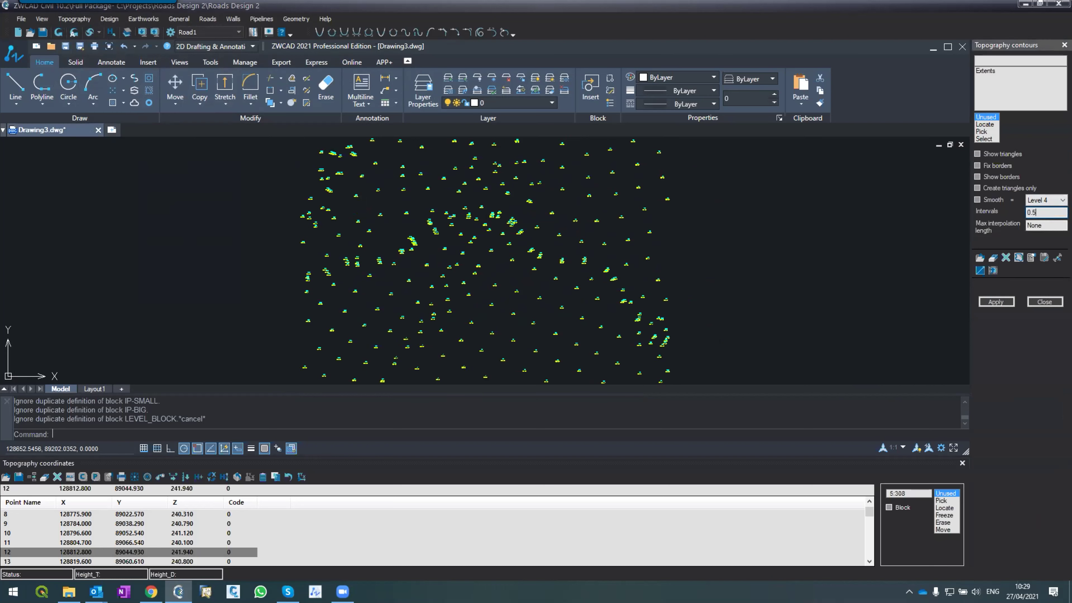
{"action": "left_click", "coordinate": [987, 302]}
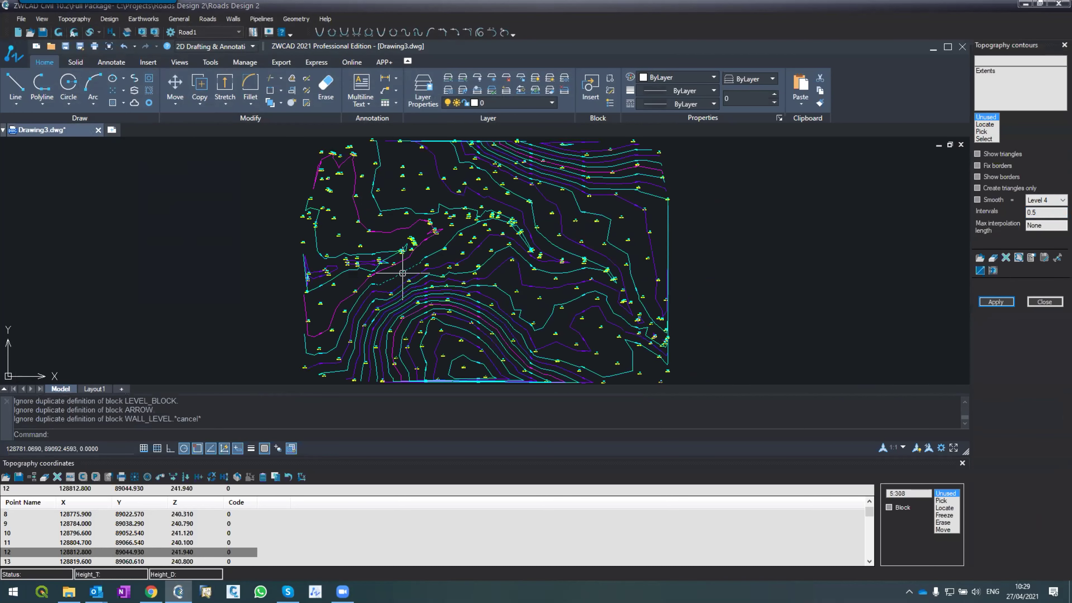
{"action": "left_click", "coordinate": [1045, 301]}
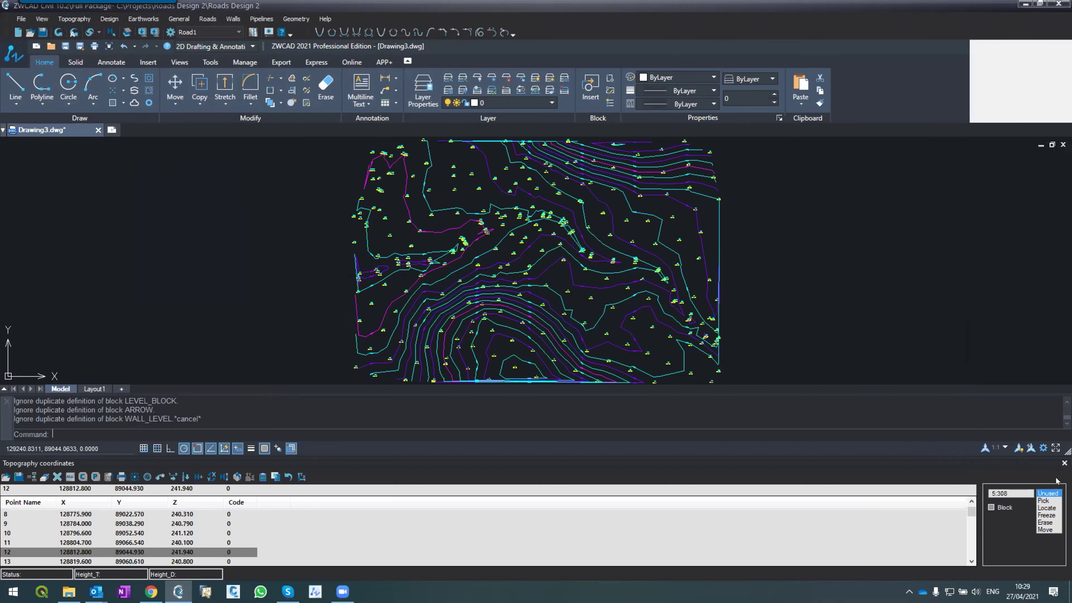
{"action": "left_click", "coordinate": [1065, 463]}
Examine the contour lines and elevation labels around the topography points.
{"action": "scroll", "coordinate": [598, 252], "scroll_direction": "up", "scroll_amount": 2}
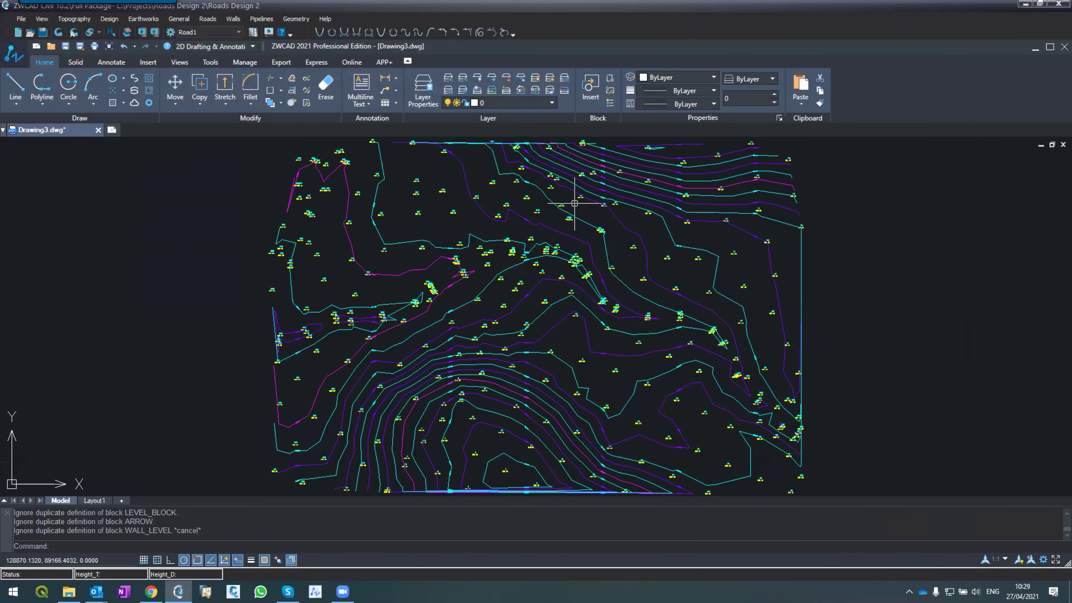
{"action": "scroll", "coordinate": [599, 202], "scroll_direction": "up", "scroll_amount": 5}
{"action": "scroll", "coordinate": [599, 202], "scroll_direction": "down", "scroll_amount": 8}
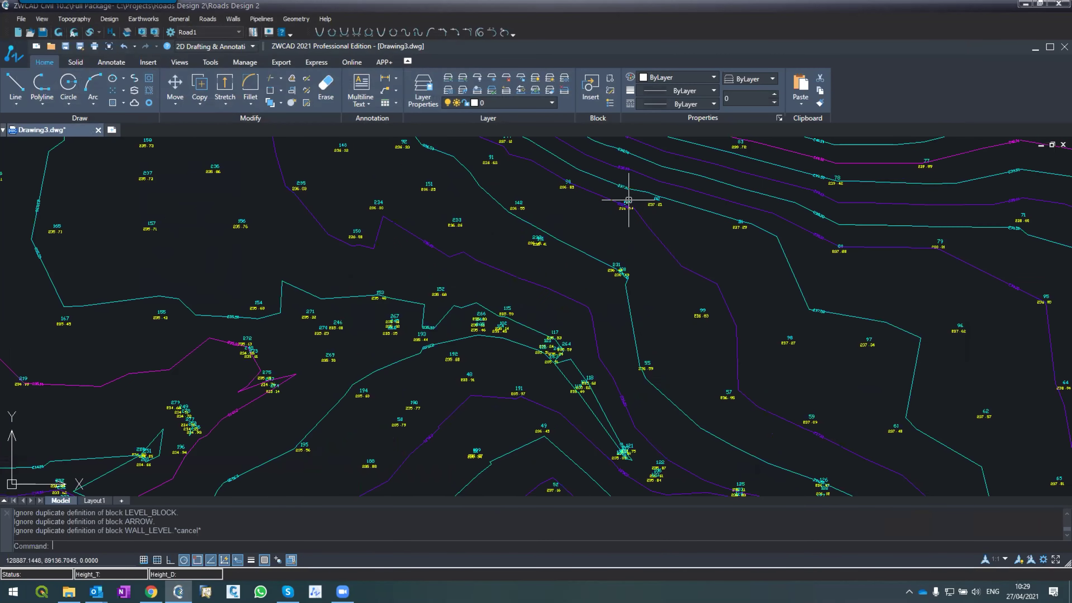
{"action": "scroll", "coordinate": [510, 271], "scroll_direction": "up", "scroll_amount": 7}
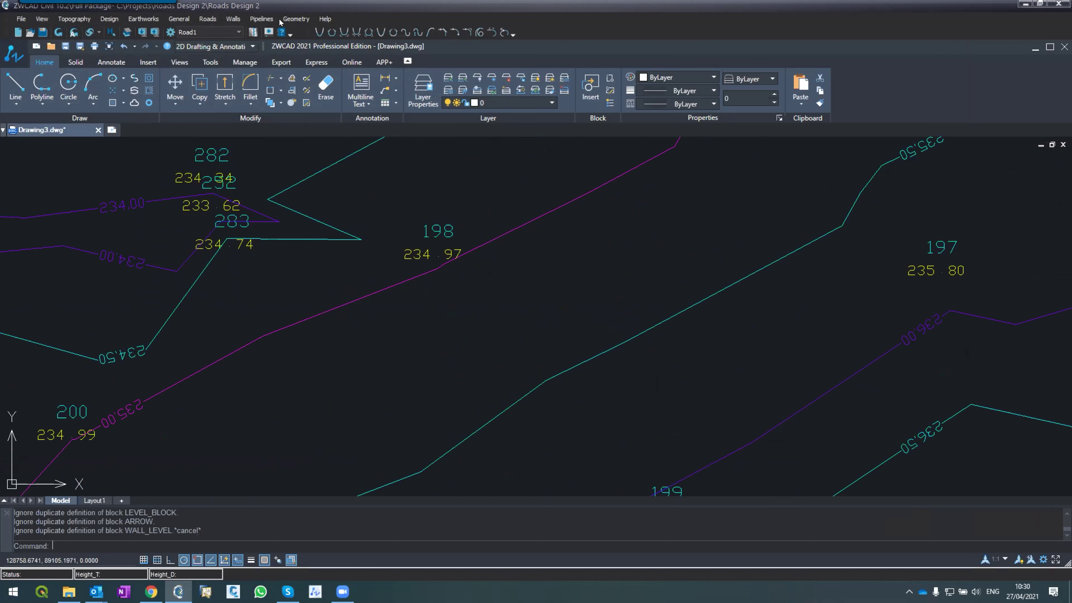
Pick the terrain height at six spots between the contours around points 283, 198 and 200.
{"action": "left_click", "coordinate": [110, 32]}
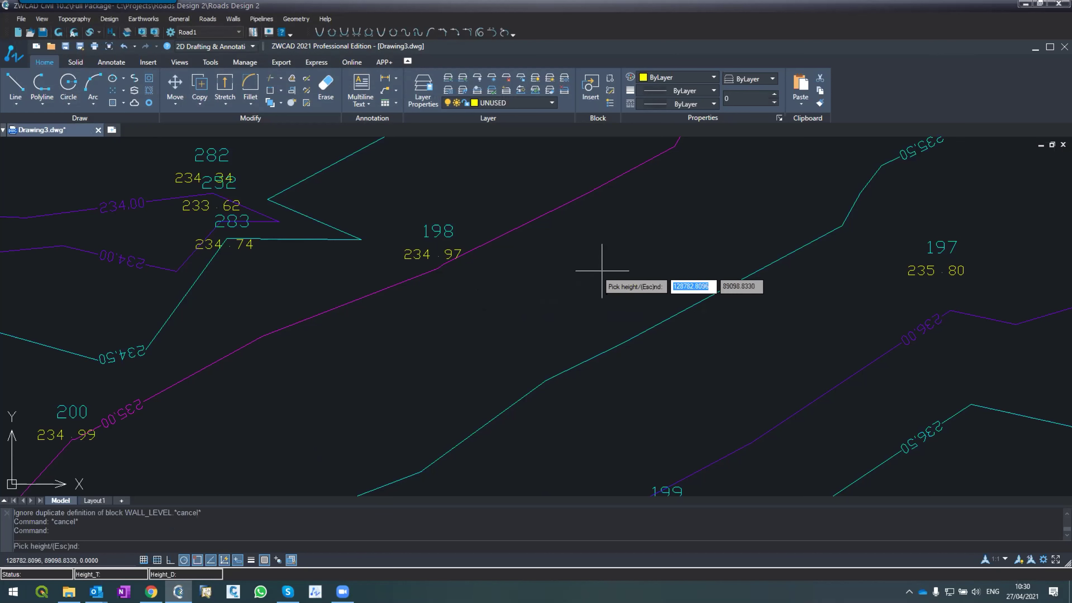
{"action": "left_click", "coordinate": [605, 256]}
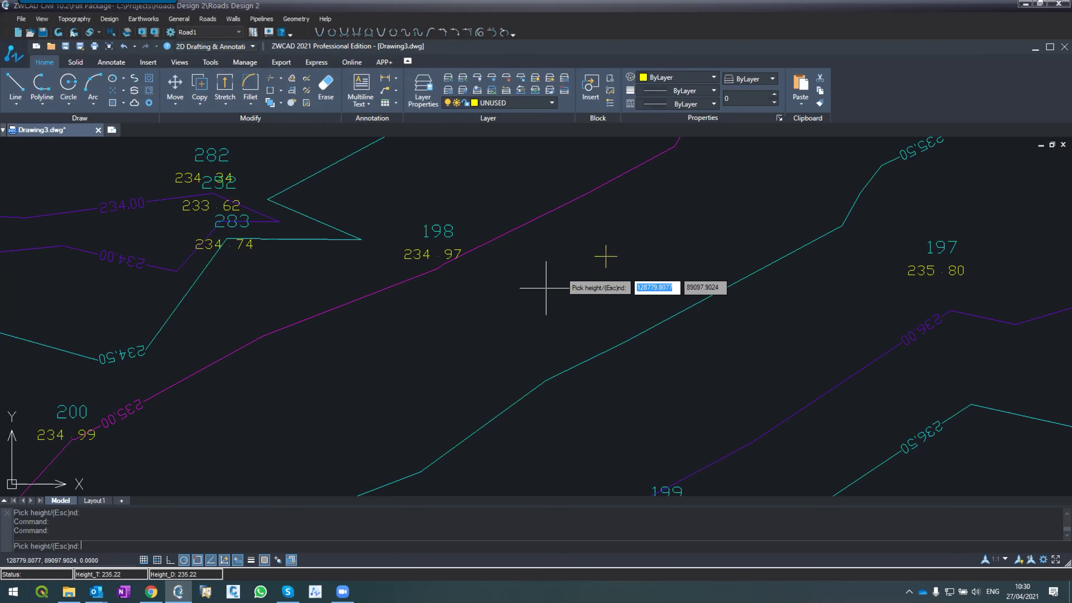
{"action": "left_click", "coordinate": [569, 397]}
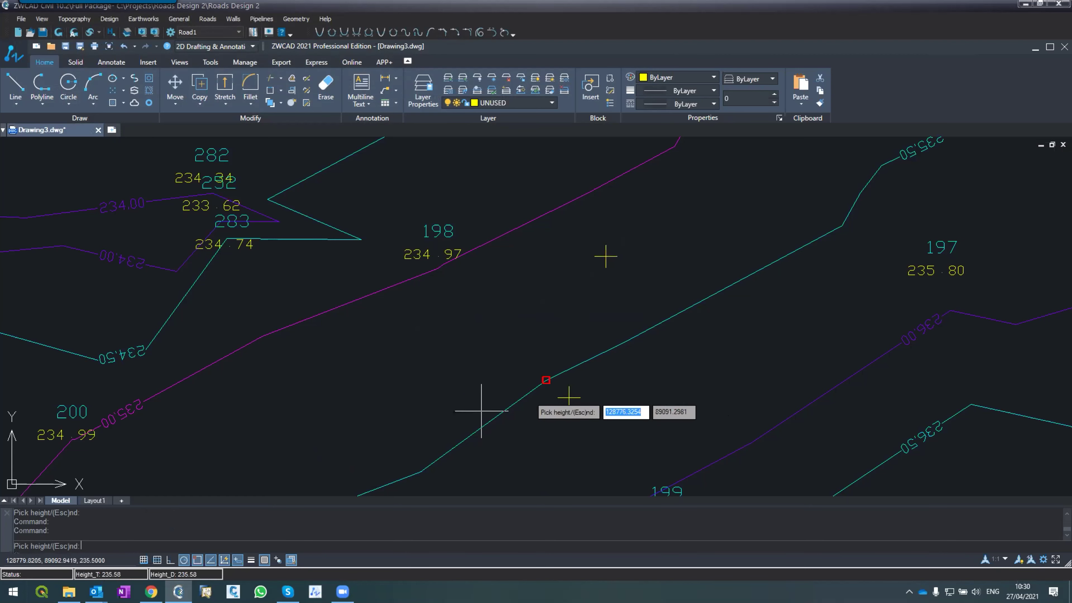
{"action": "left_click", "coordinate": [163, 429]}
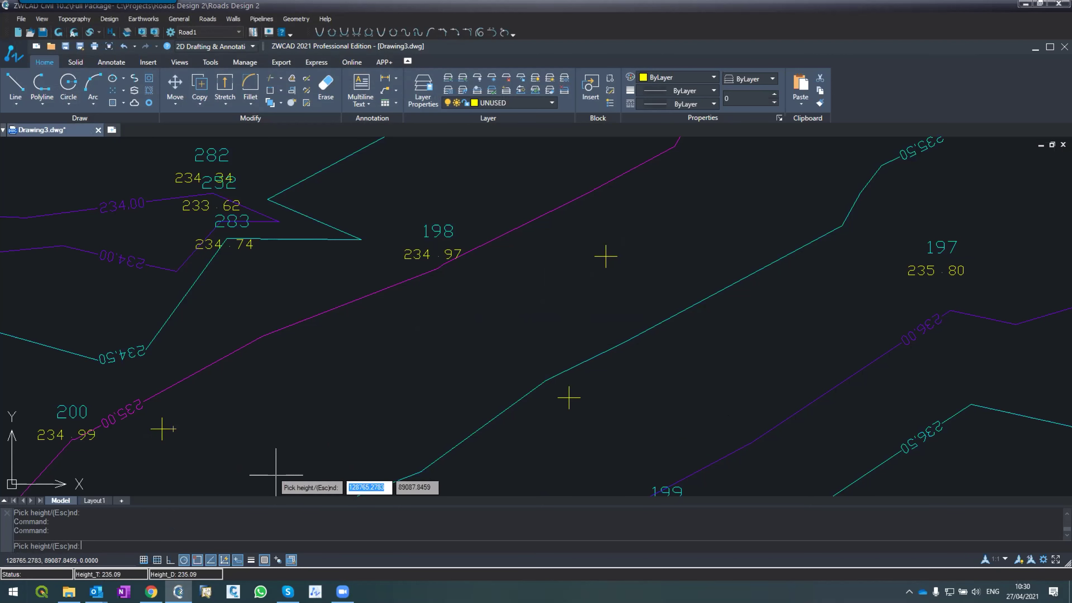
{"action": "left_click", "coordinate": [235, 298]}
{"action": "left_click", "coordinate": [213, 328]}
{"action": "left_click", "coordinate": [134, 299]}
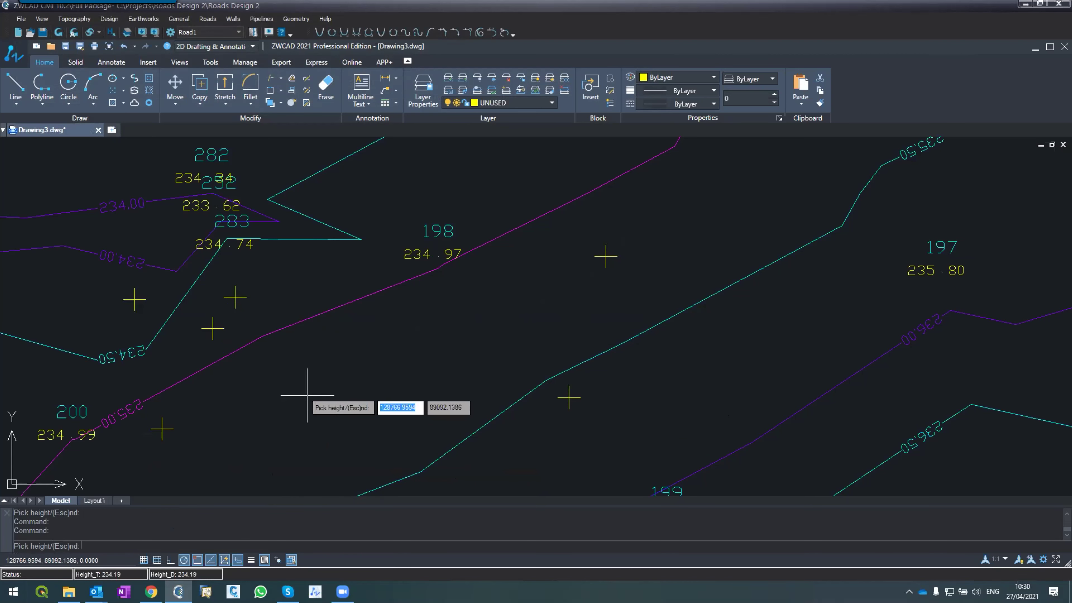
{"action": "key", "text": "Escape"}
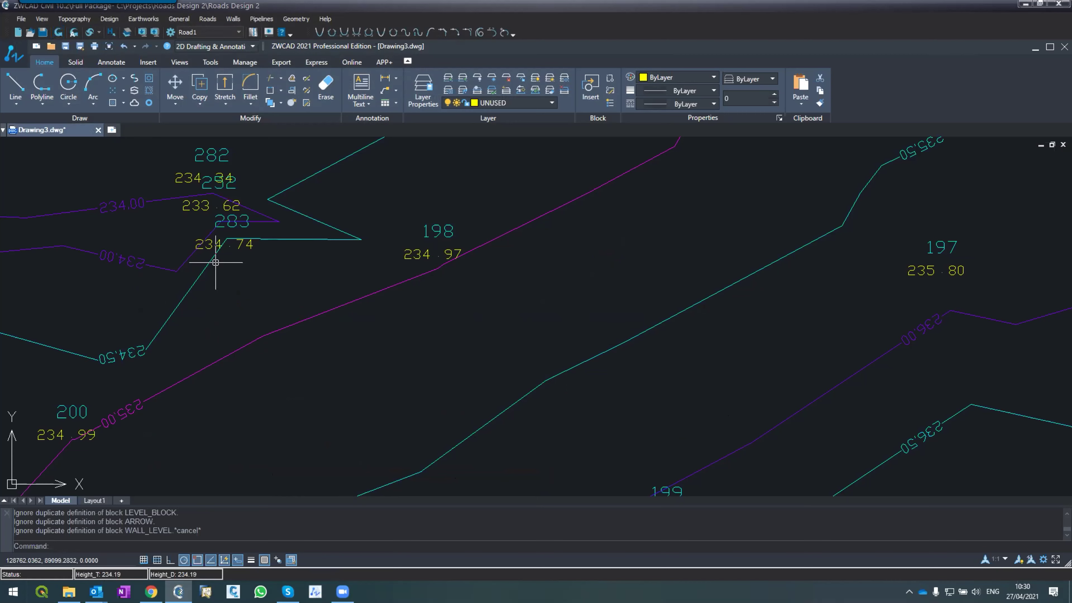
Pick two new topography points either side of the slope between the 235.00 and 235.50 contours, numbering the second one 10000.
{"action": "left_click", "coordinate": [75, 20]}
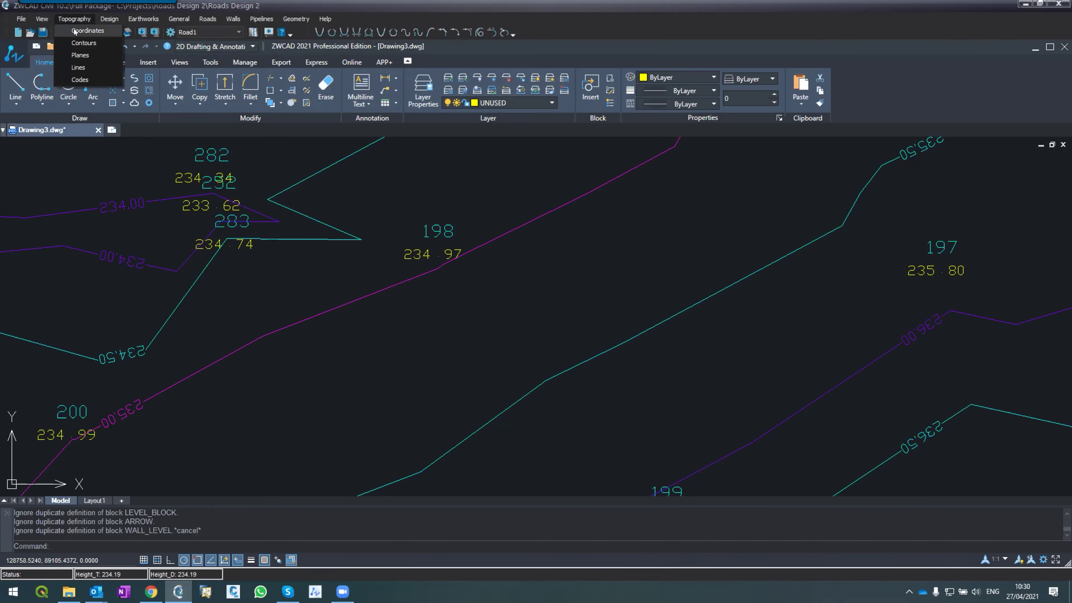
{"action": "left_click", "coordinate": [84, 38]}
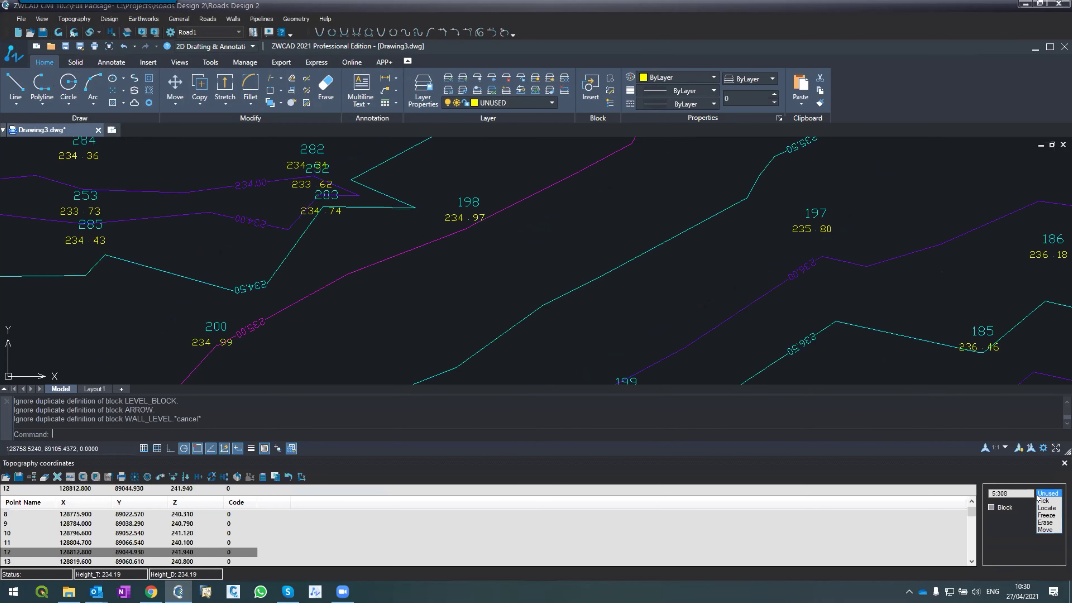
{"action": "left_click", "coordinate": [1044, 501]}
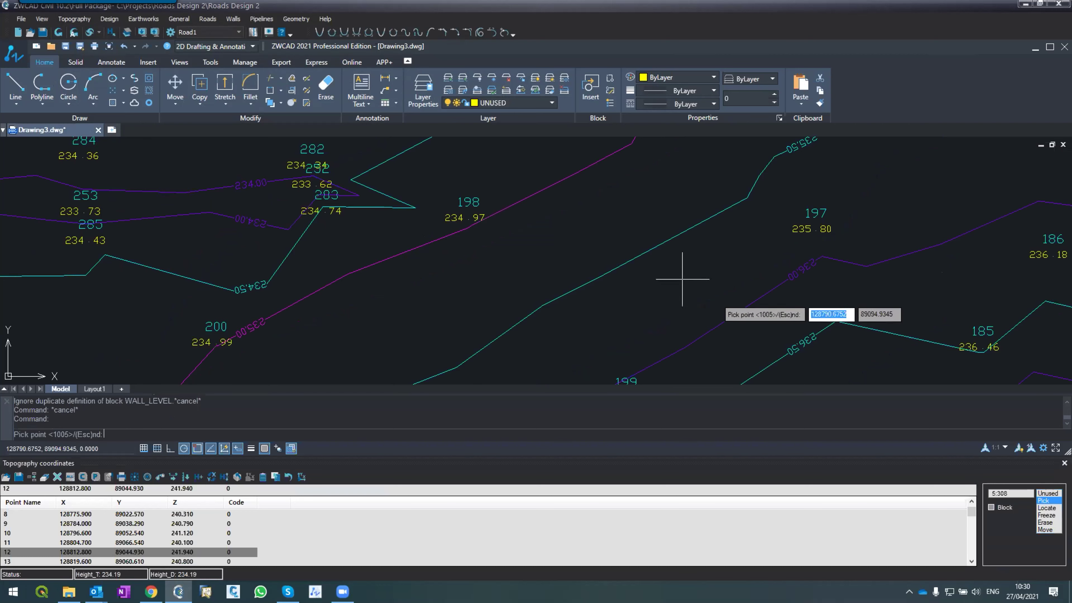
{"action": "left_click", "coordinate": [594, 217]}
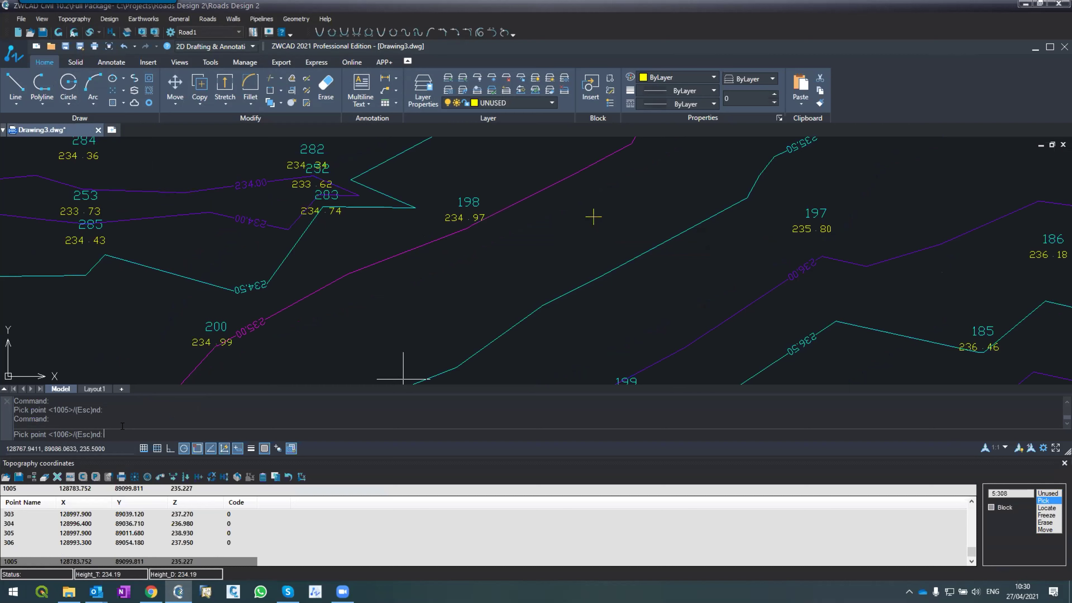
{"action": "type", "text": "10000"}
{"action": "key", "text": "Return"}
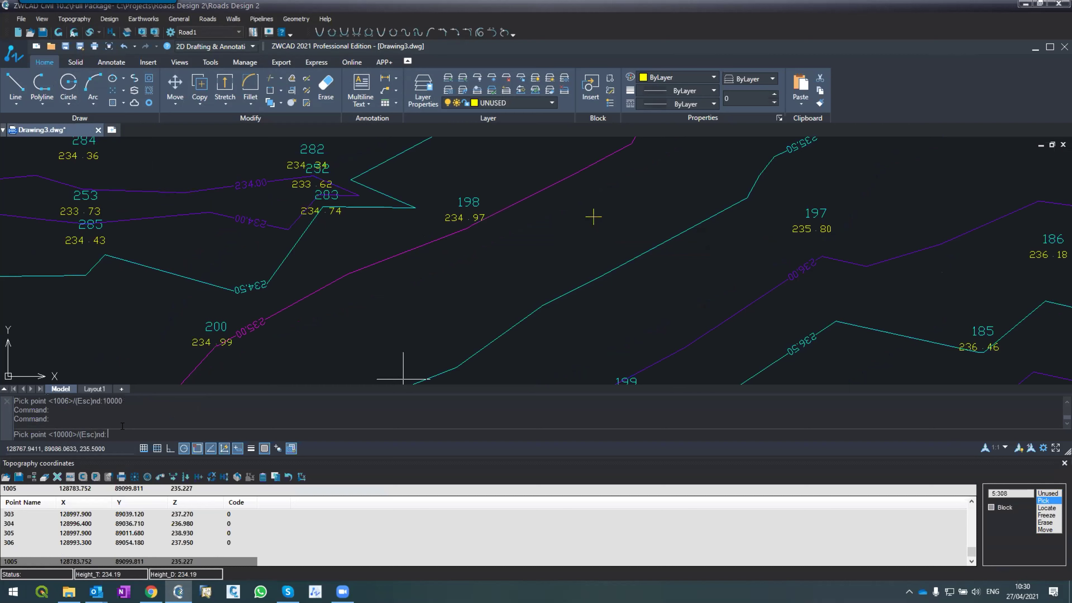
{"action": "left_click", "coordinate": [384, 323]}
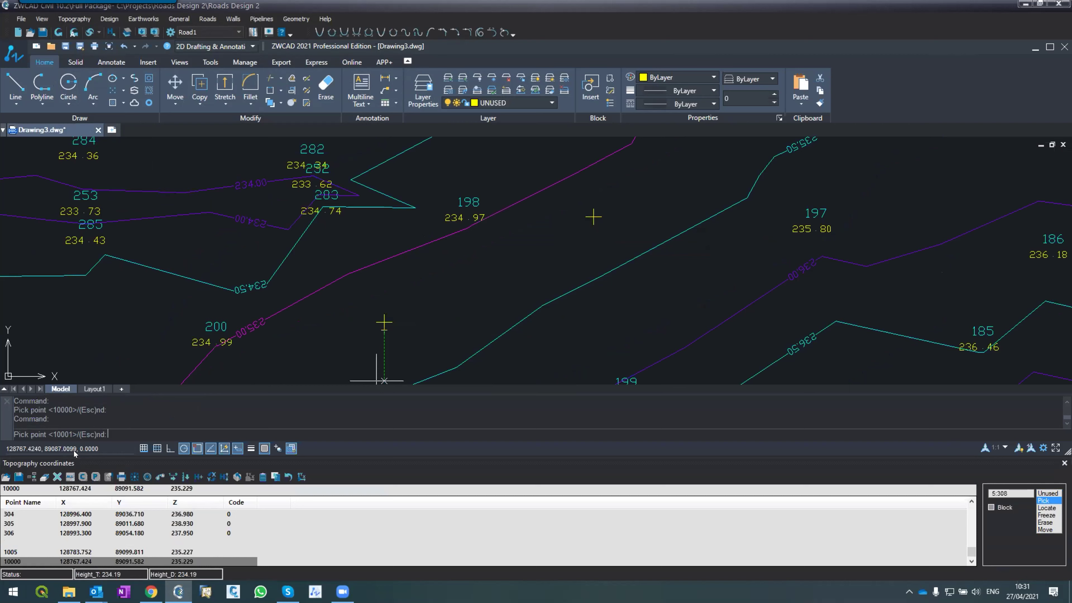
{"action": "key", "text": "Escape"}
Refresh the drawing to plot the two new topography points and close the coordinates pane.
{"action": "left_click", "coordinate": [58, 32]}
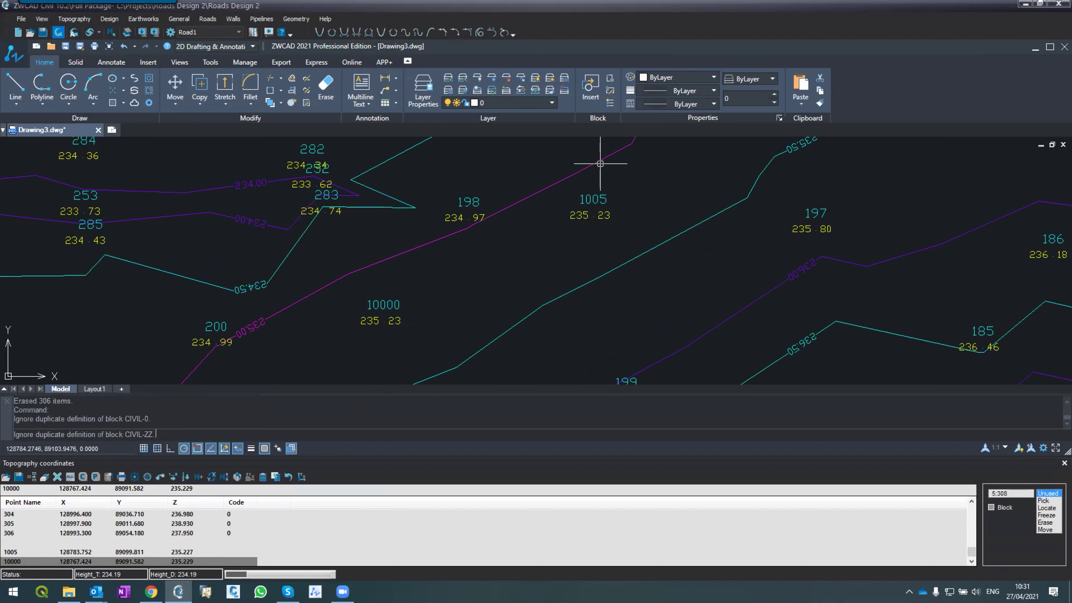
{"action": "key", "text": "Escape"}
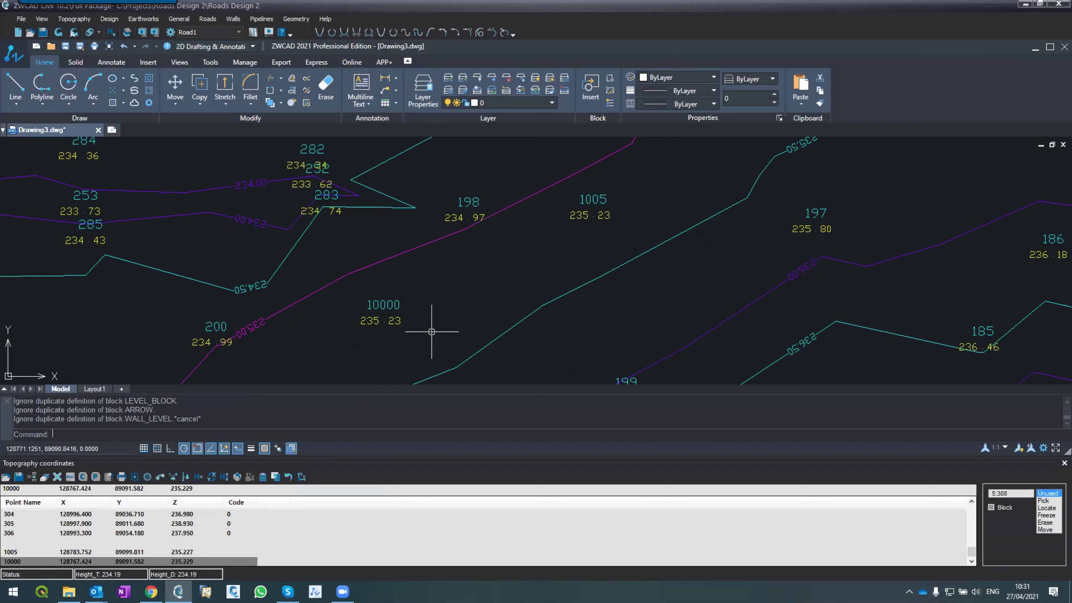
{"action": "left_click", "coordinate": [1064, 463]}
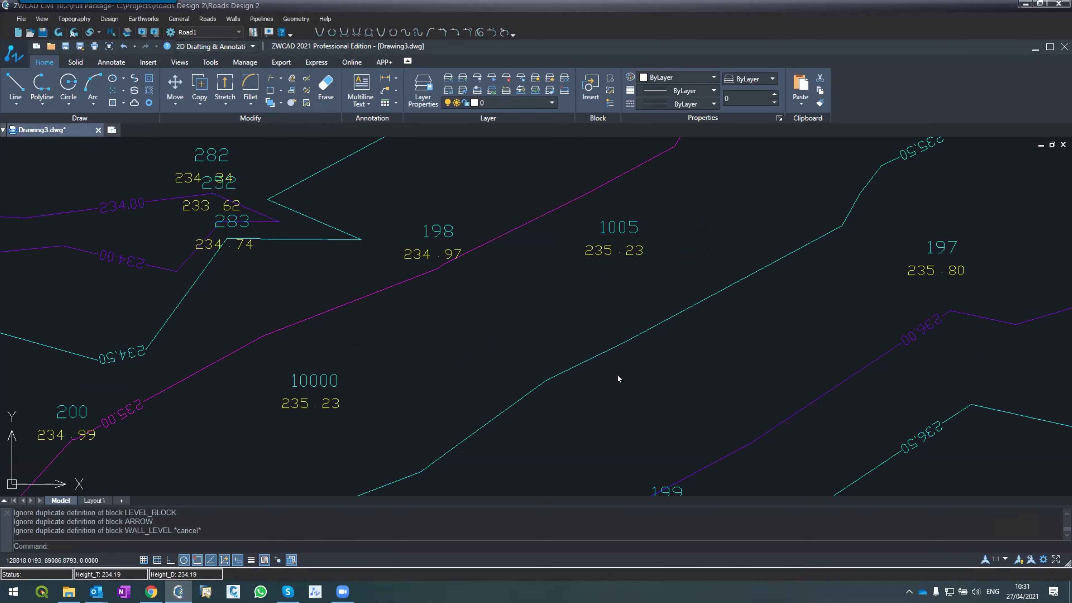
Create a new layer named CL in the layer properties.
{"action": "type", "text": "z"}
{"action": "key", "text": "Return"}
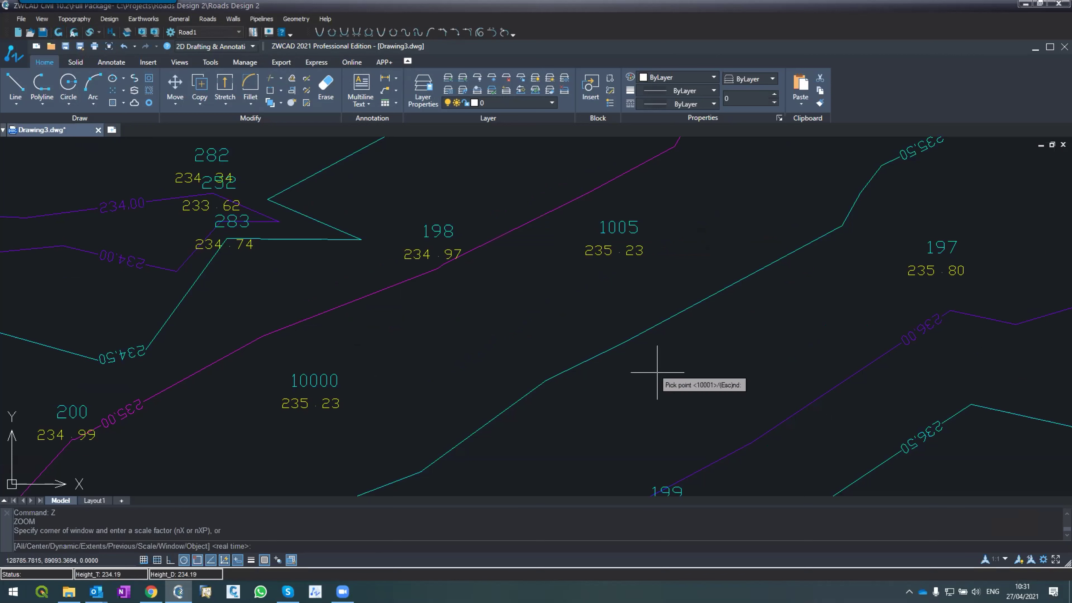
{"action": "type", "text": "e"}
{"action": "key", "text": "Return"}
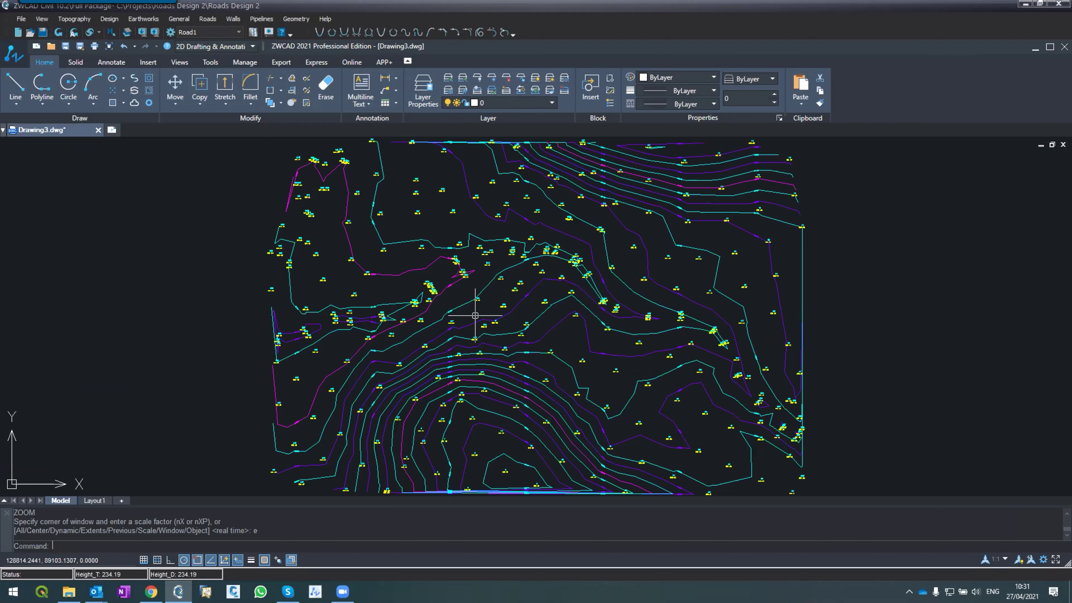
{"action": "scroll", "coordinate": [299, 319], "scroll_direction": "up", "scroll_amount": 2}
{"action": "scroll", "coordinate": [298, 317], "scroll_direction": "down", "scroll_amount": 2}
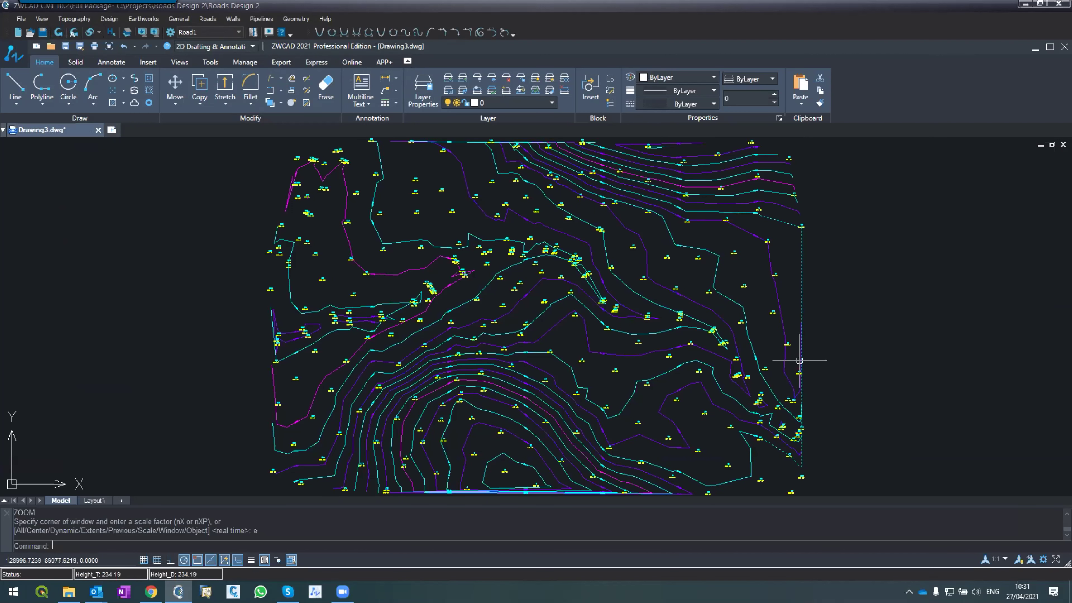
{"action": "type", "text": "la"}
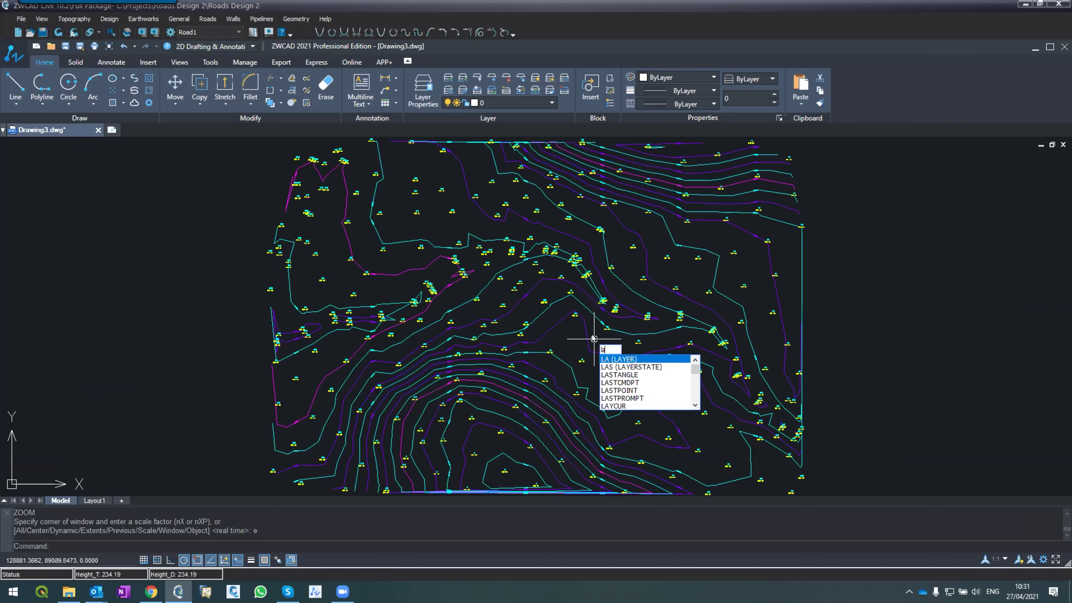
{"action": "key", "text": "Return"}
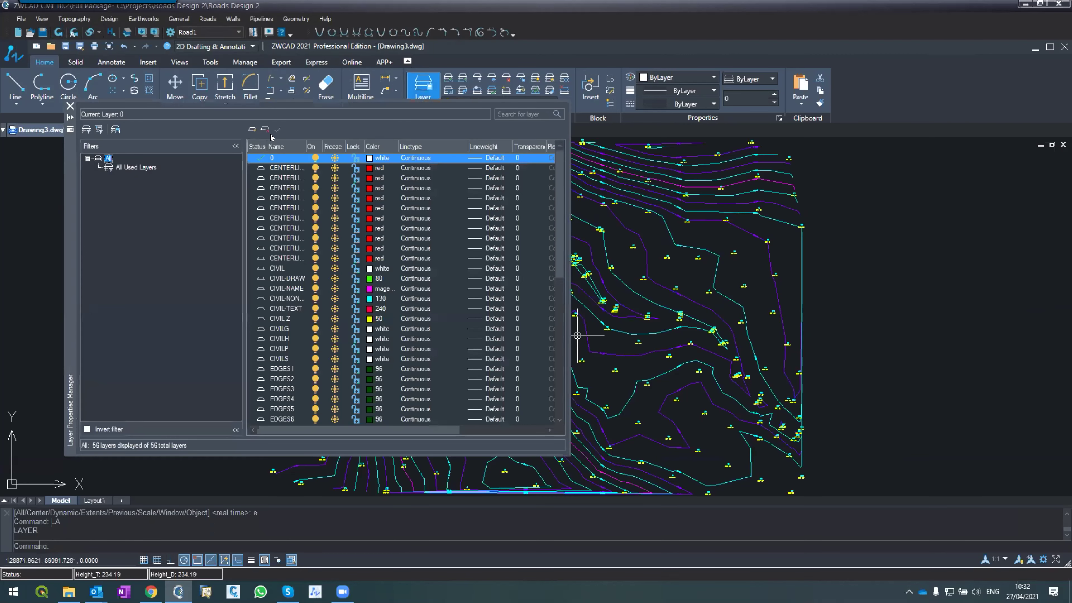
{"action": "left_click", "coordinate": [252, 130]}
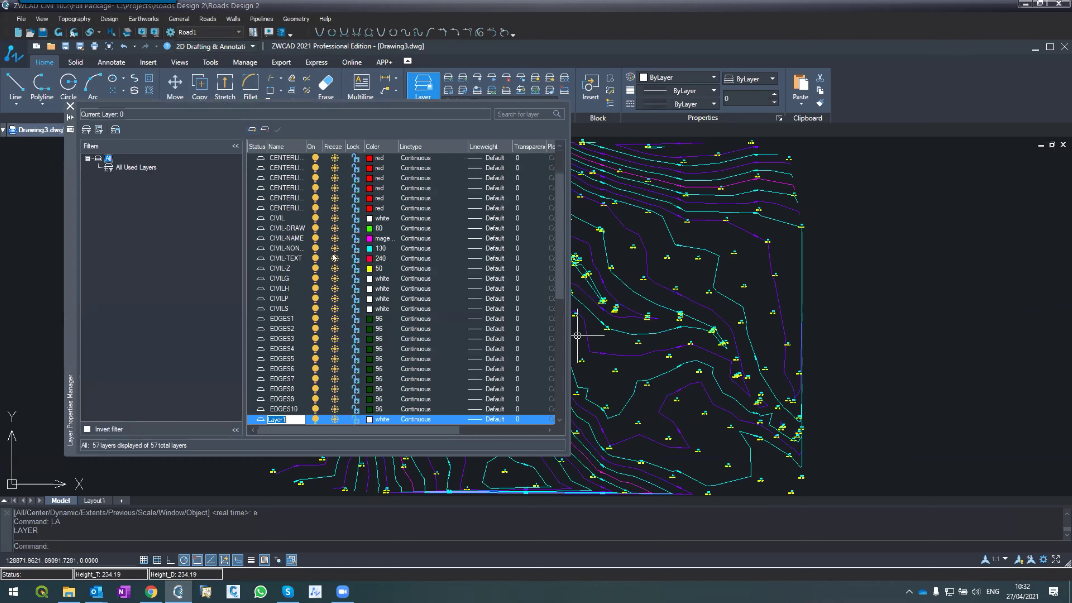
{"action": "type", "text": "CL"}
{"action": "key", "text": "Return"}
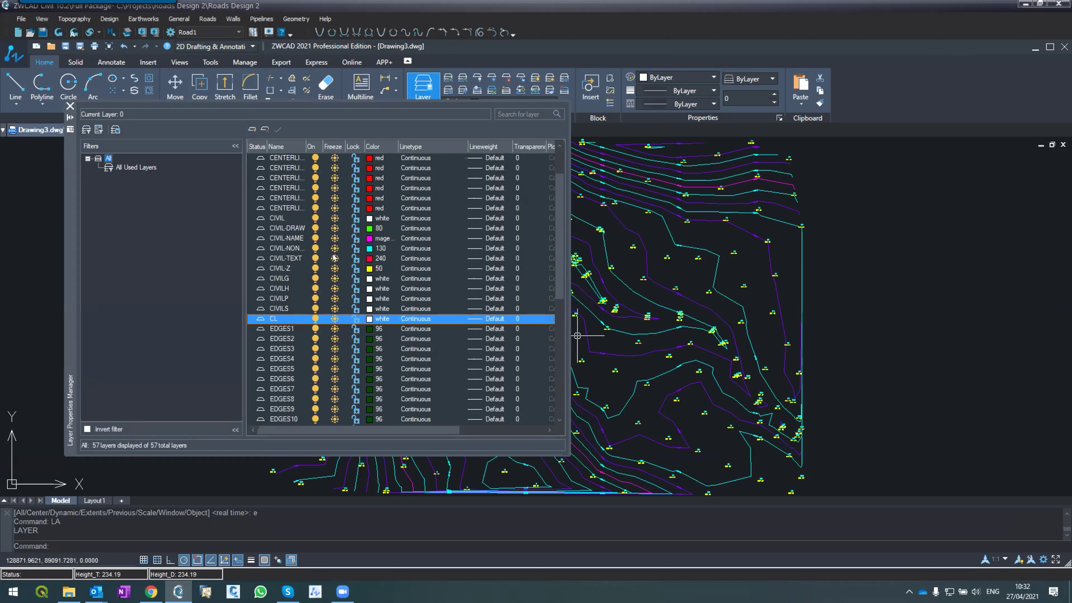
Set the CL layer's color to red.
{"action": "left_click", "coordinate": [368, 318]}
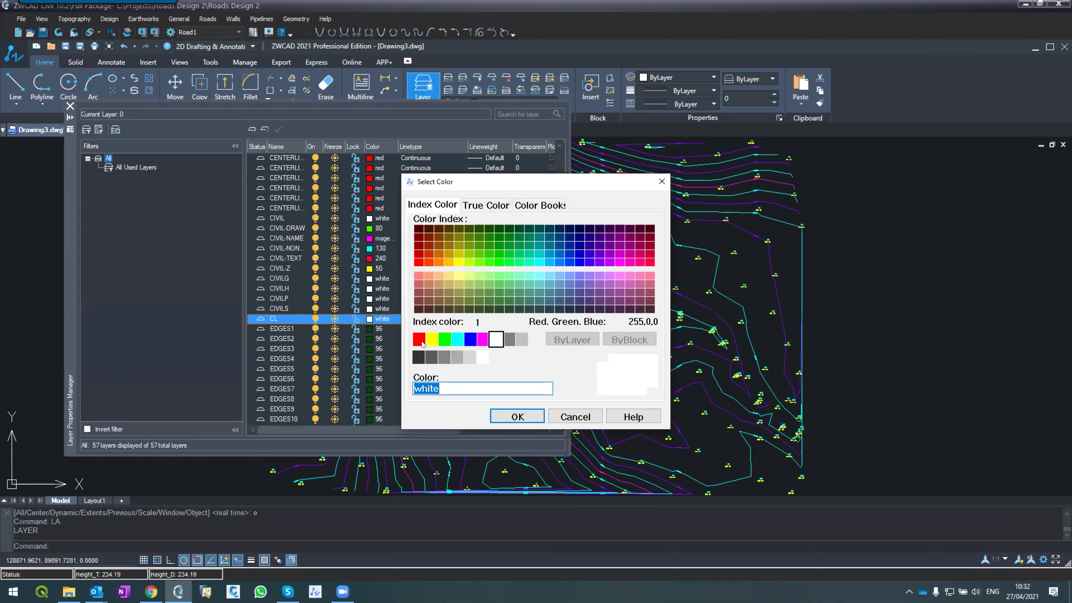
{"action": "left_click", "coordinate": [420, 340]}
{"action": "left_click", "coordinate": [517, 417]}
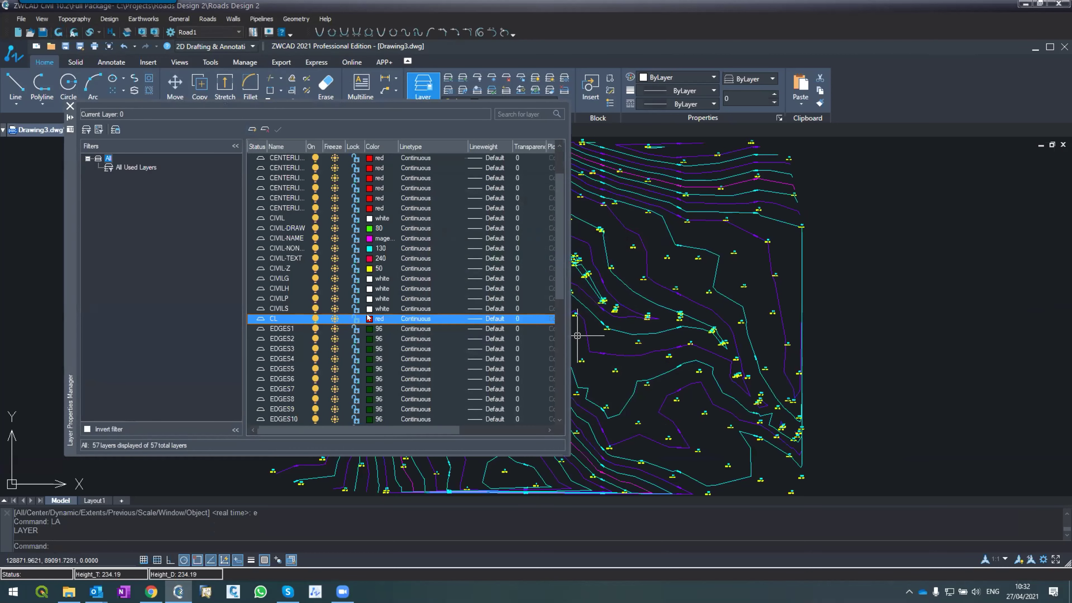
Set the CL layer's color to yellow, make it the current layer and close the layer properties.
{"action": "left_click", "coordinate": [367, 314]}
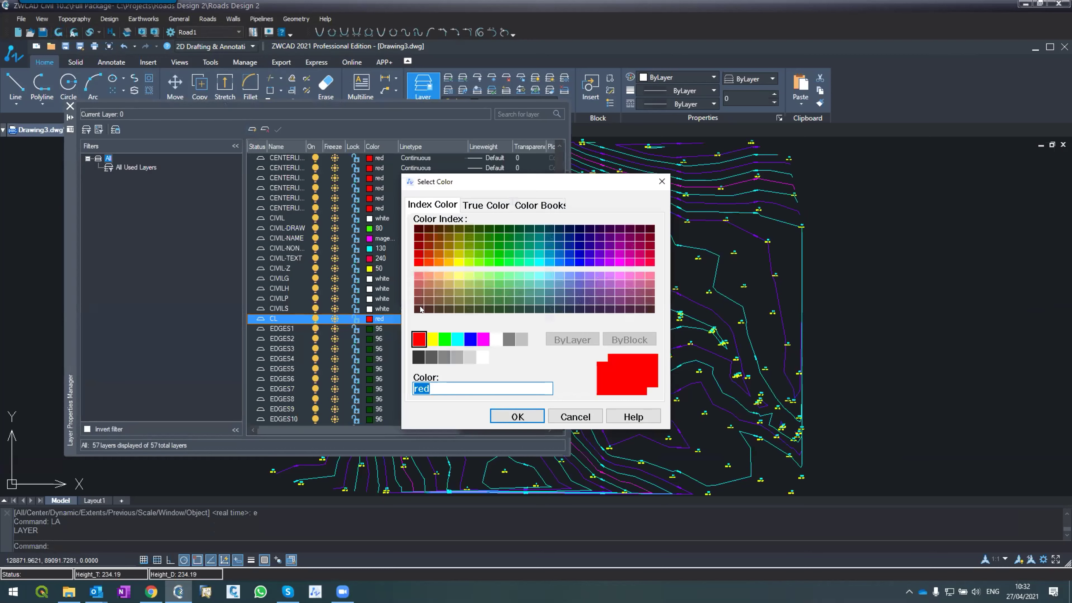
{"action": "left_click", "coordinate": [429, 340]}
{"action": "left_click", "coordinate": [518, 416]}
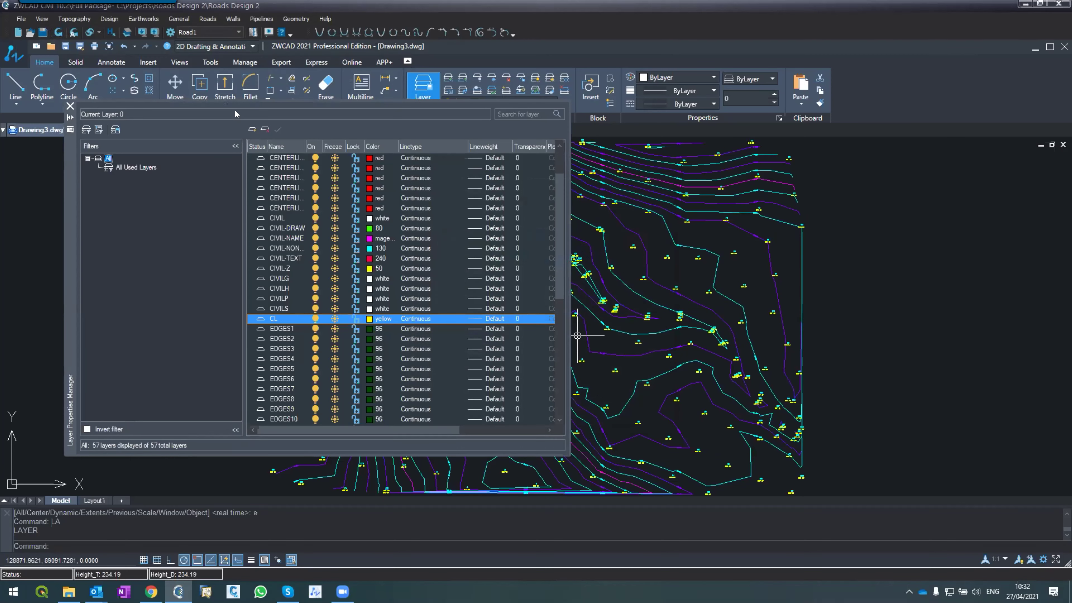
{"action": "left_click", "coordinate": [278, 130]}
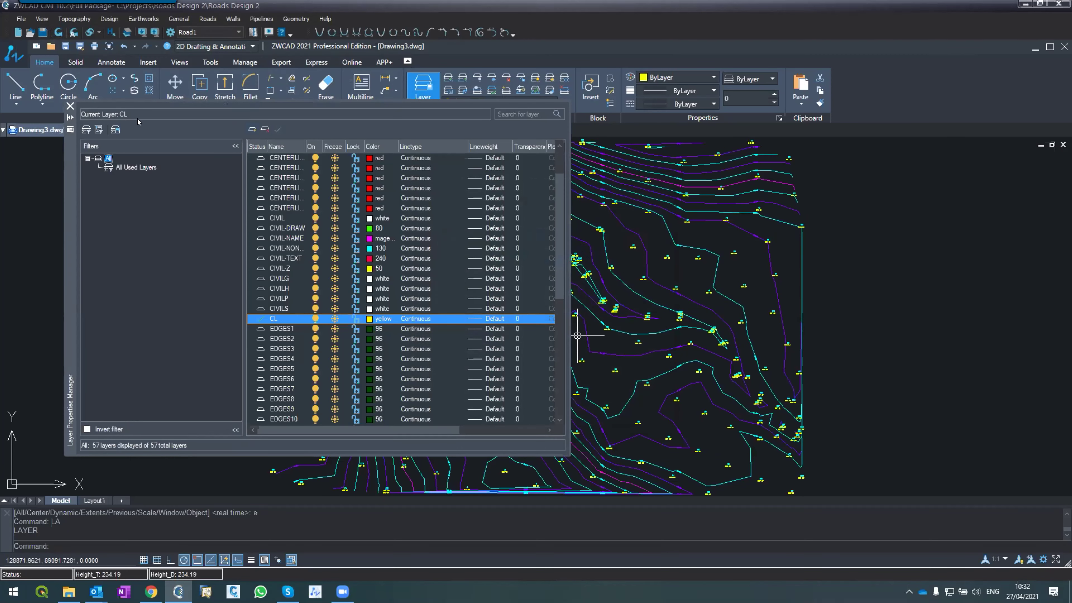
{"action": "left_click", "coordinate": [70, 106]}
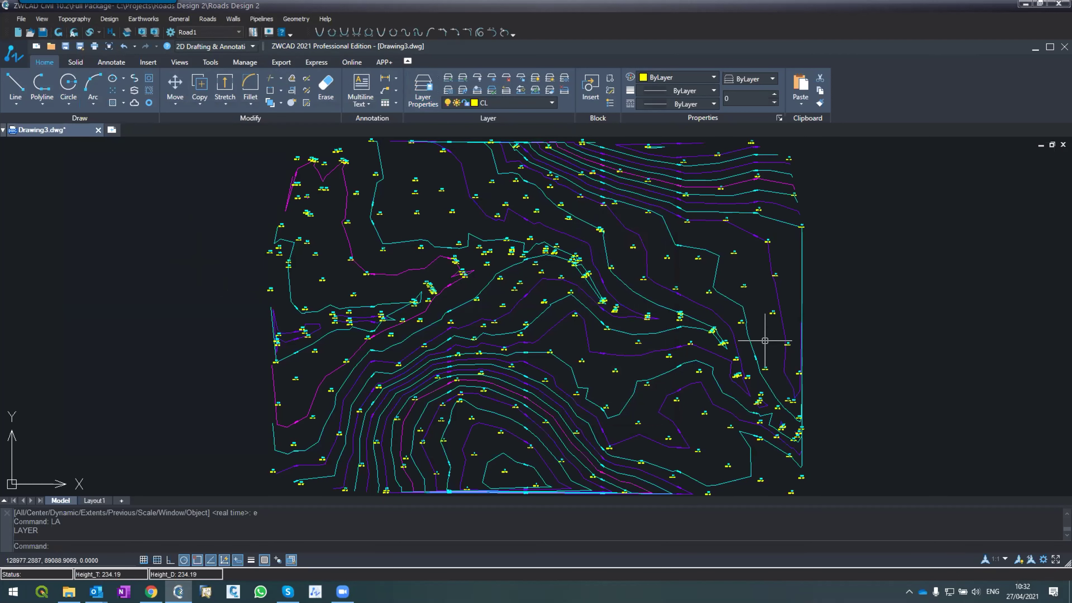
With object snap off, draw a straight two-point polyline on layer CL across the contours from the site's west side to its southeast.
{"action": "type", "text": "PL"}
{"action": "key", "text": "Return"}
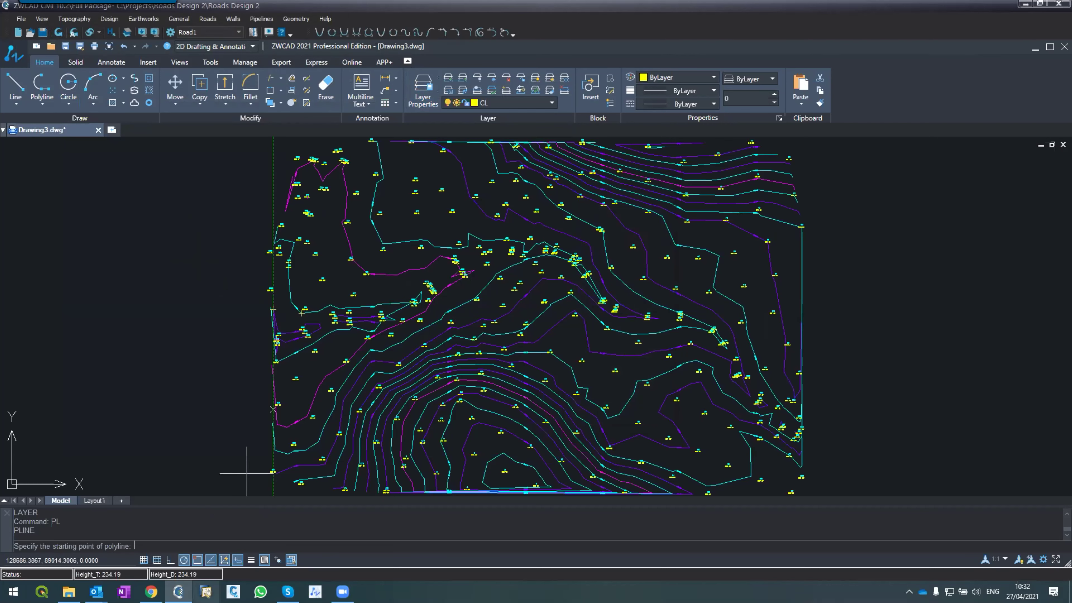
{"action": "left_click", "coordinate": [197, 560]}
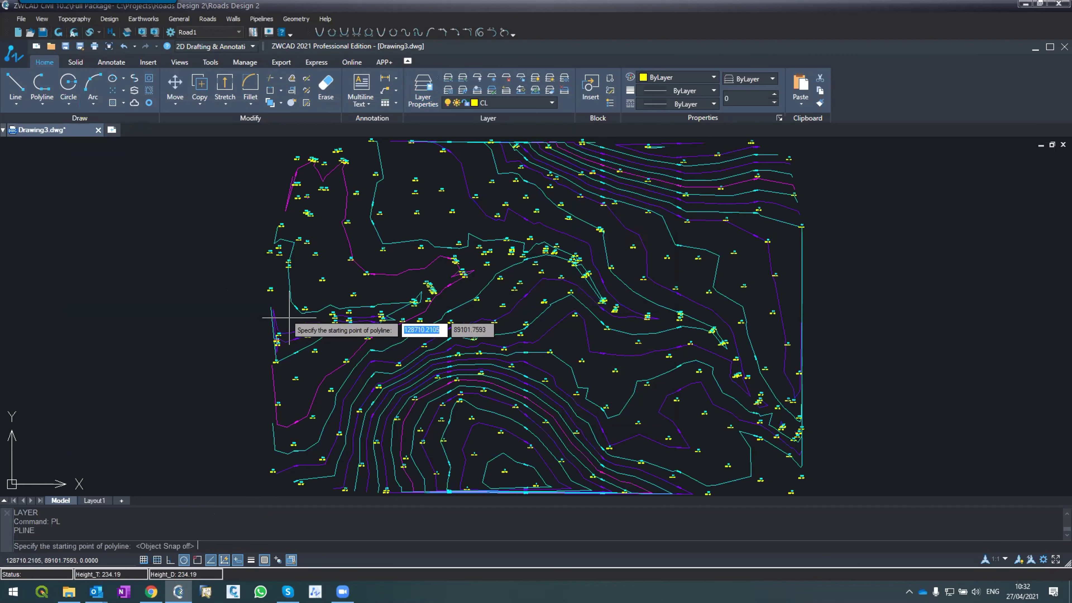
{"action": "left_click", "coordinate": [290, 317]}
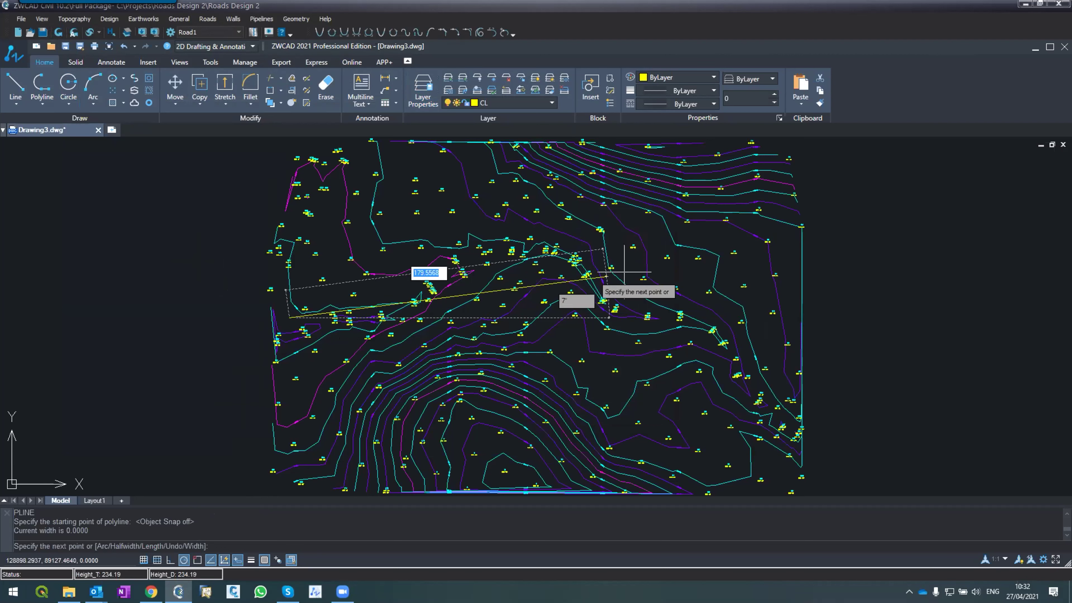
{"action": "left_click", "coordinate": [761, 388]}
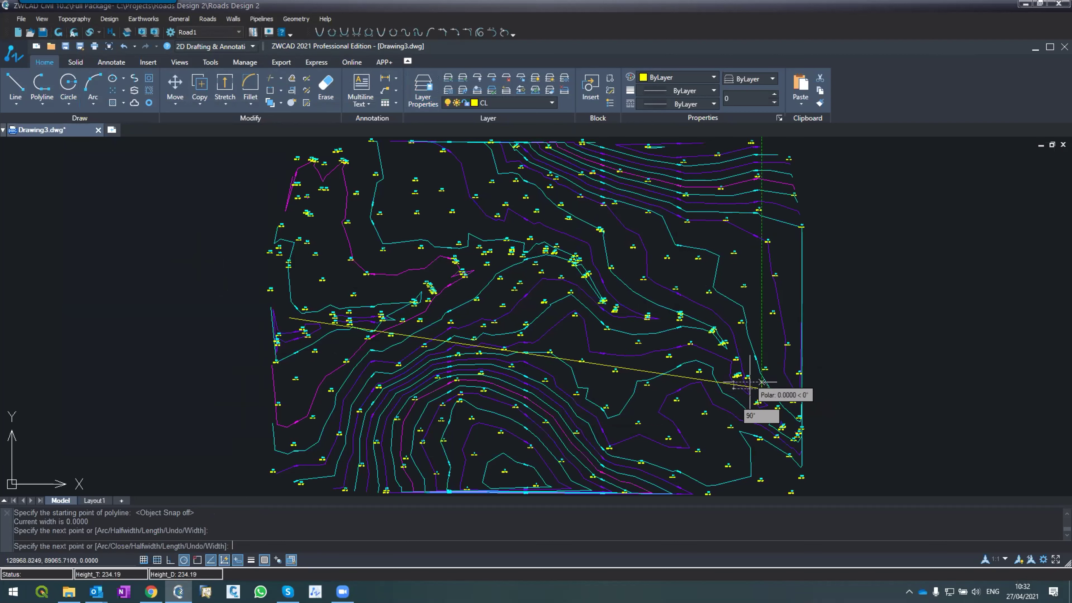
{"action": "key", "text": "Return"}
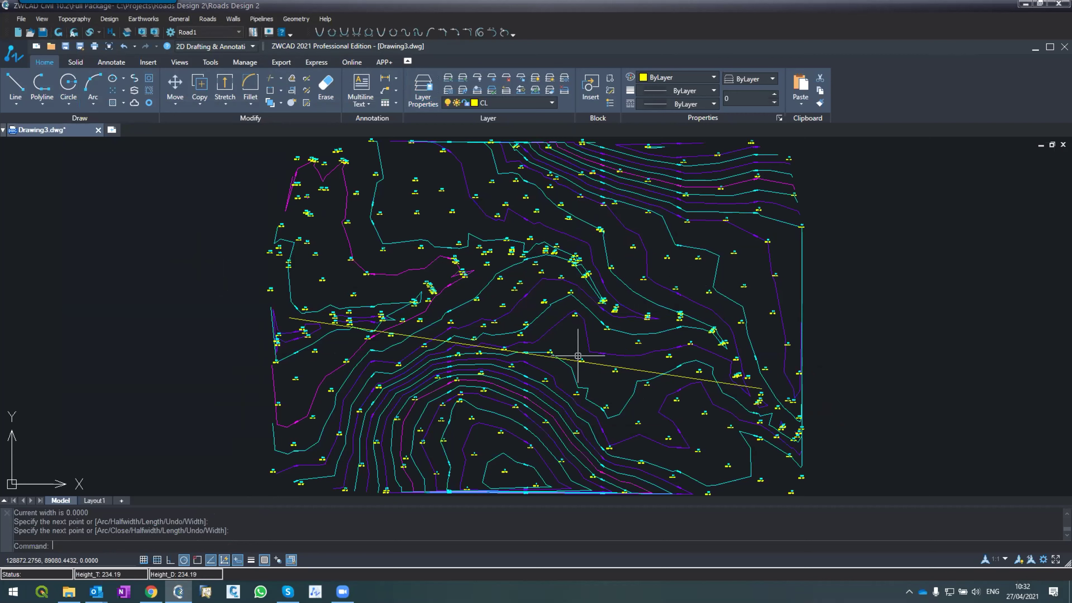
{"action": "scroll", "coordinate": [563, 374], "scroll_direction": "up", "scroll_amount": 2}
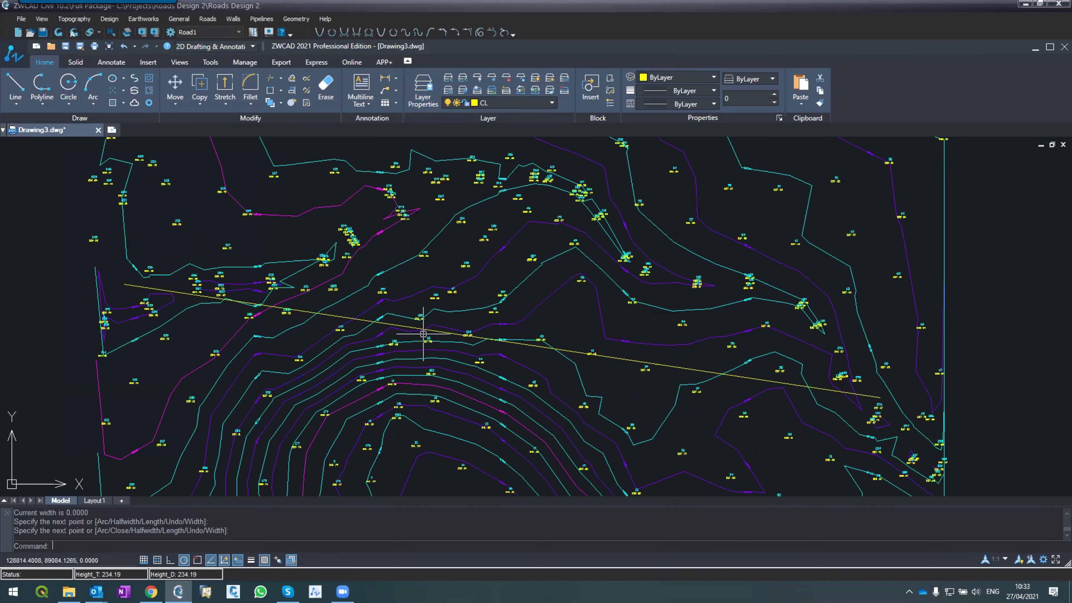
{"action": "left_click", "coordinate": [442, 332]}
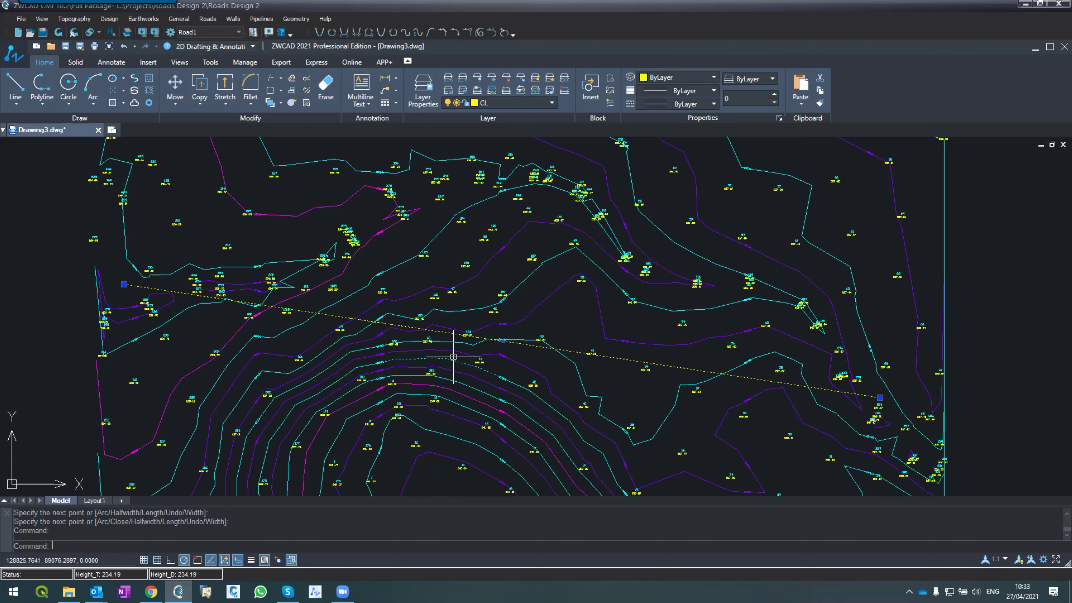
{"action": "key", "text": "Escape"}
{"action": "key", "text": "Escape"}
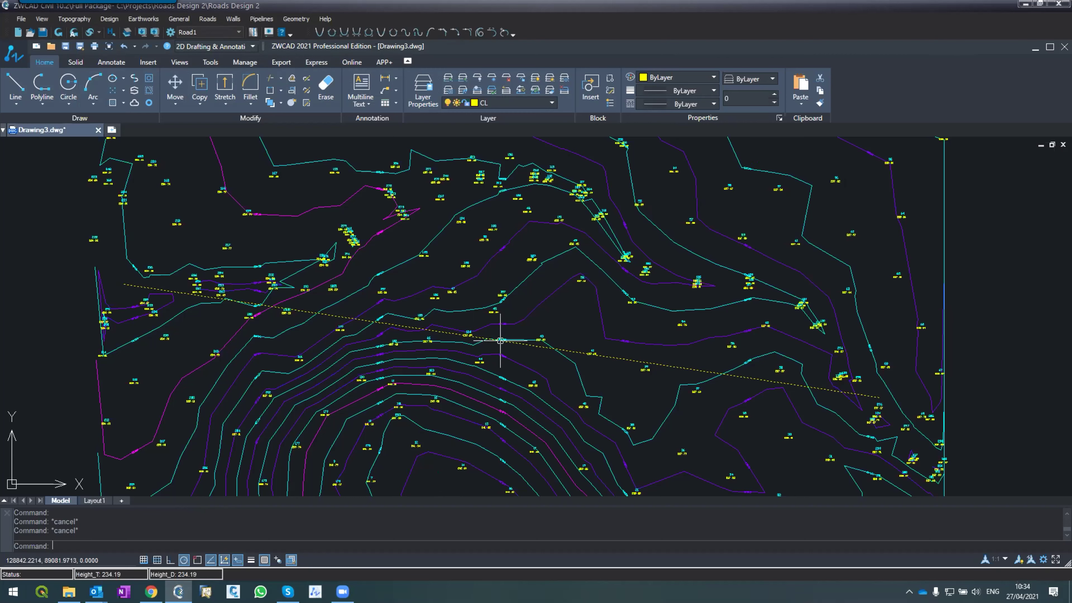
With object snap on, draw a two-segment polyline from the straight line's west end through a vertex to the north to its southeast end.
{"action": "left_click", "coordinate": [595, 354]}
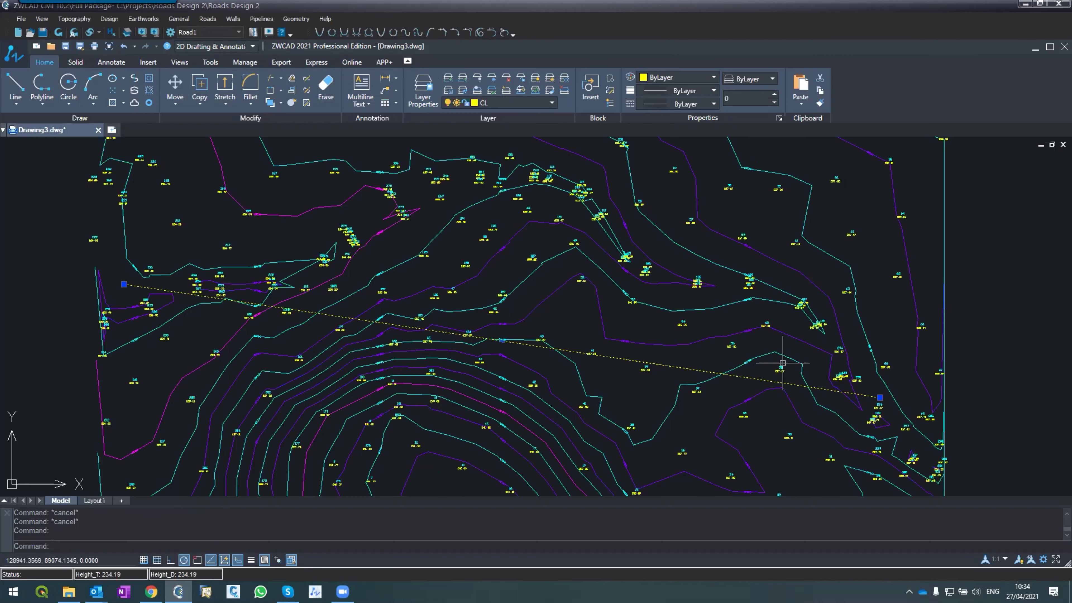
{"action": "type", "text": "PL"}
{"action": "key", "text": "Return"}
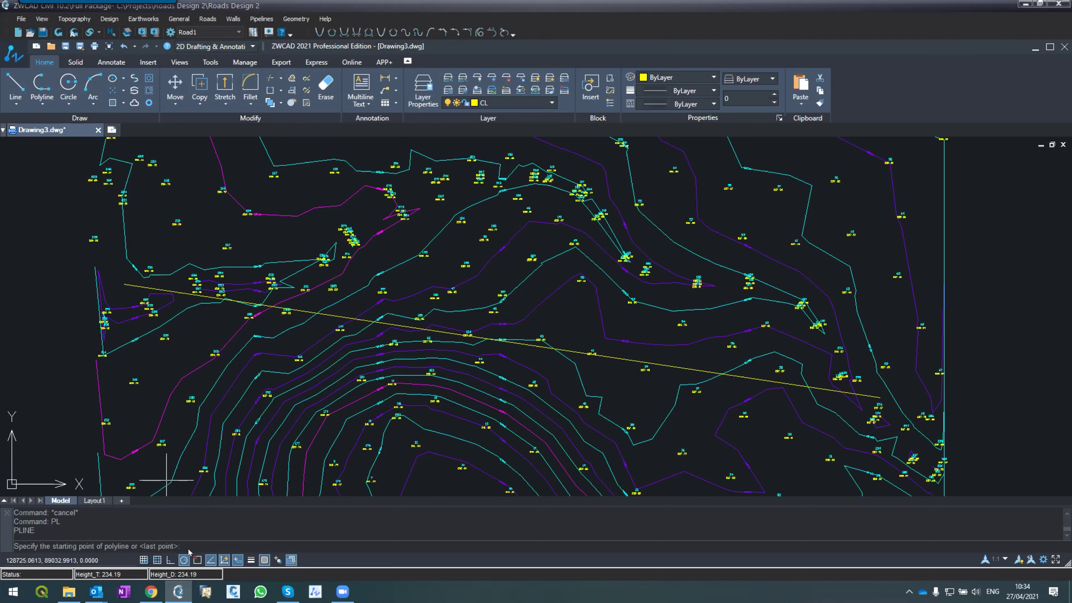
{"action": "left_click", "coordinate": [197, 560]}
{"action": "left_click", "coordinate": [124, 284]}
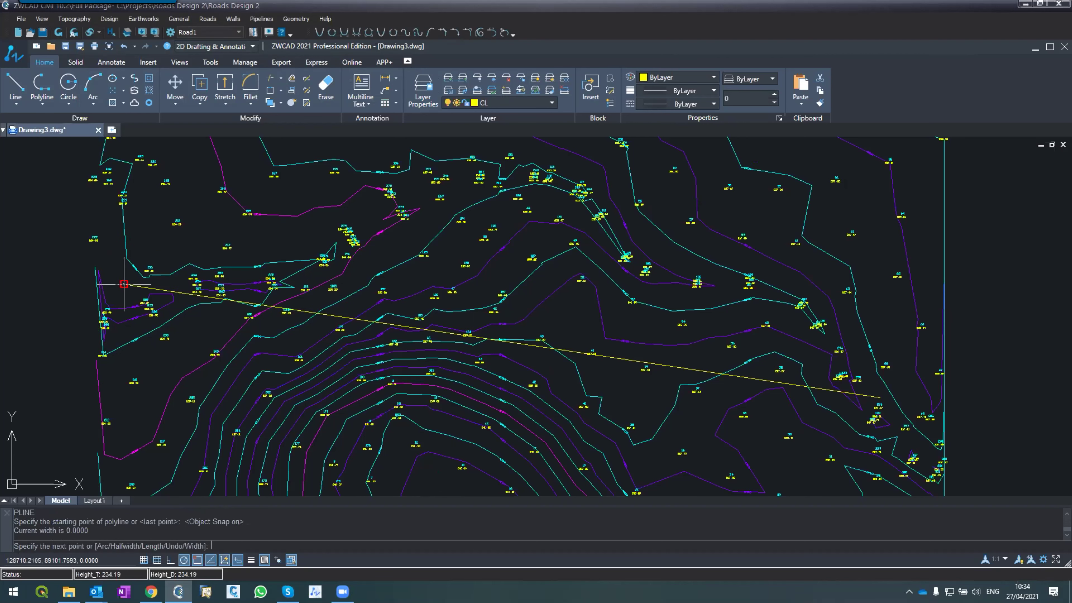
{"action": "left_click", "coordinate": [577, 155]}
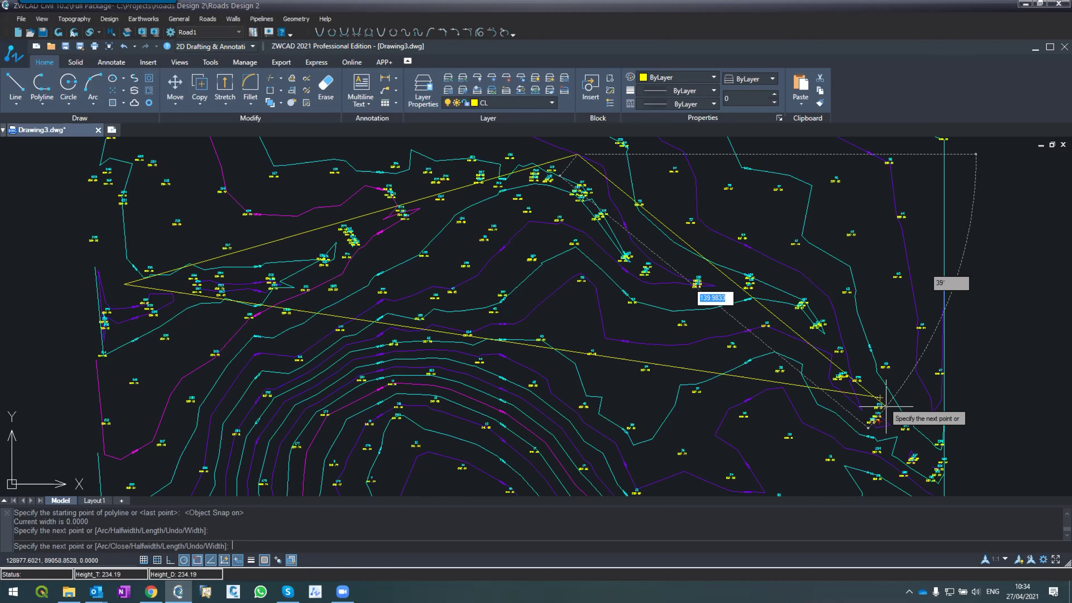
{"action": "left_click", "coordinate": [880, 398]}
{"action": "key", "text": "Return"}
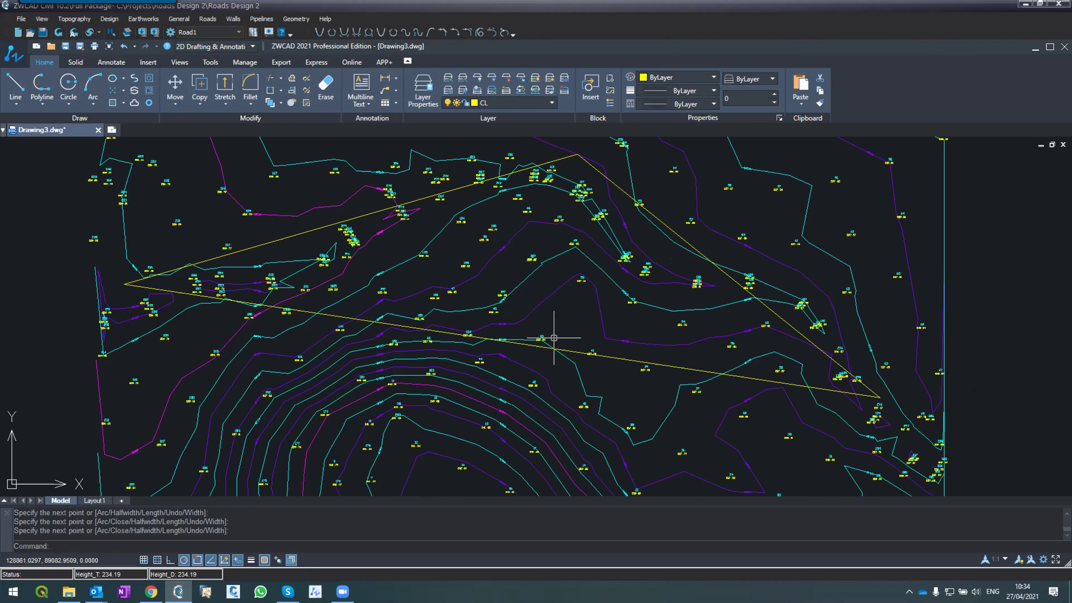
Examine how the straight route and the two-segment route cross the contours between their shared endpoints.
{"action": "scroll", "coordinate": [540, 334], "scroll_direction": "down", "scroll_amount": 1}
{"action": "scroll", "coordinate": [505, 229], "scroll_direction": "up", "scroll_amount": 1}
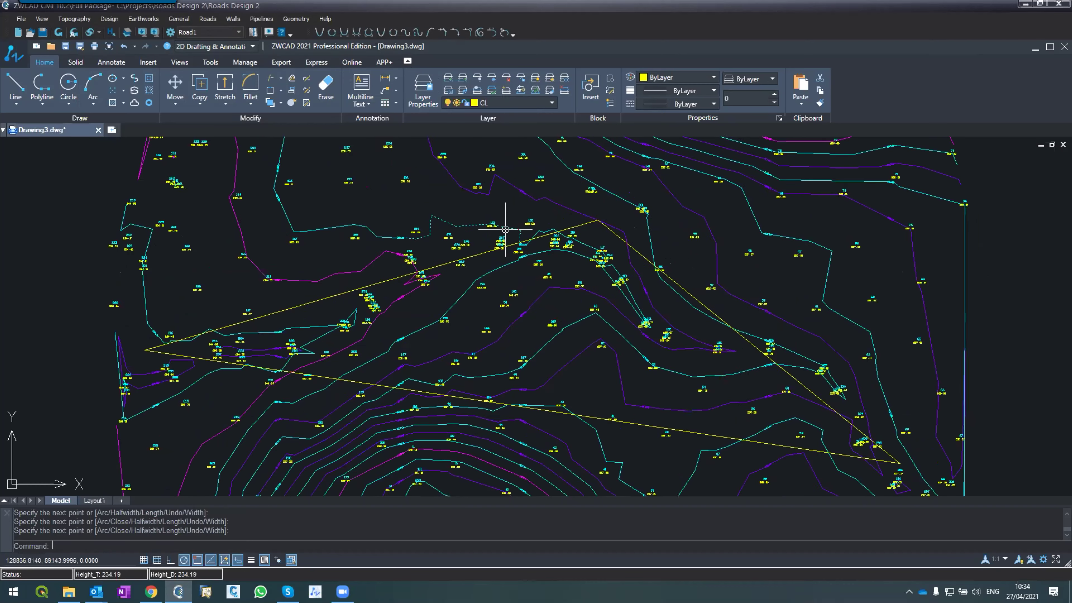
{"action": "scroll", "coordinate": [505, 229], "scroll_direction": "up", "scroll_amount": 2}
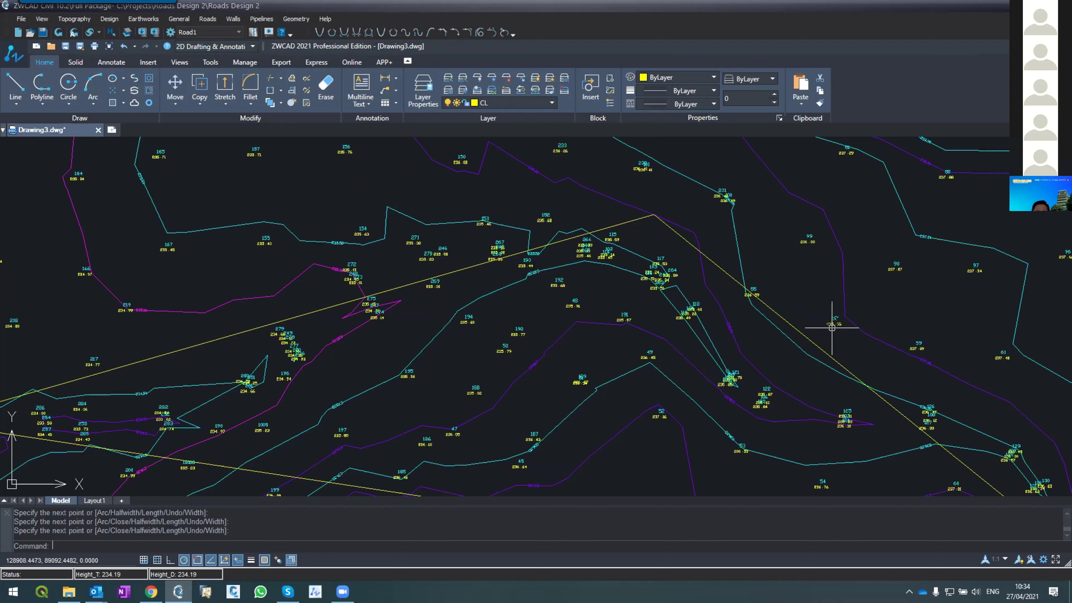
{"action": "scroll", "coordinate": [831, 328], "scroll_direction": "down", "scroll_amount": 2}
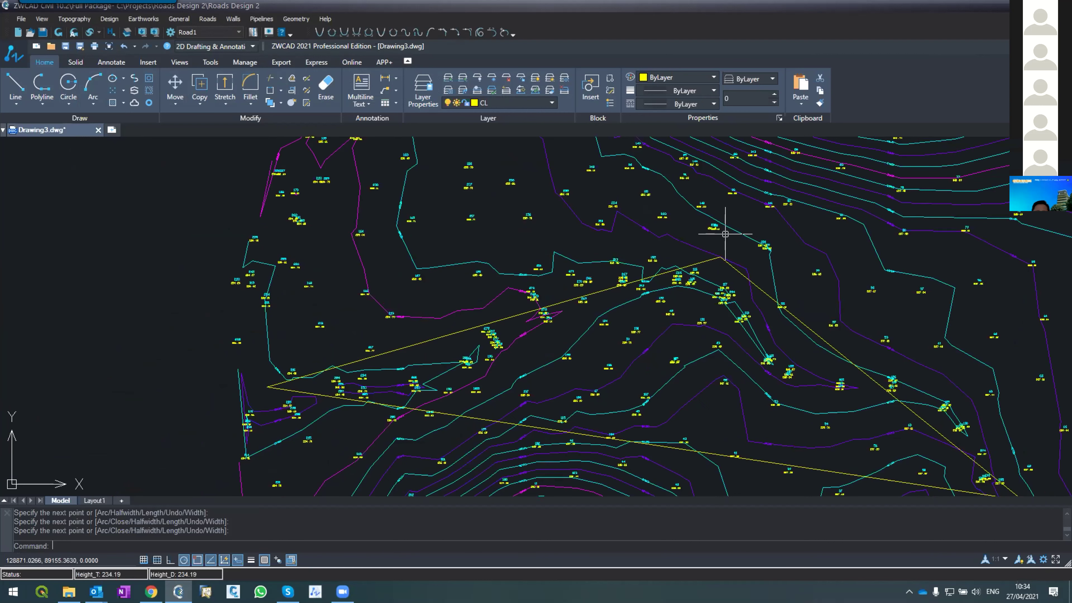
{"action": "scroll", "coordinate": [681, 243], "scroll_direction": "down", "scroll_amount": 2}
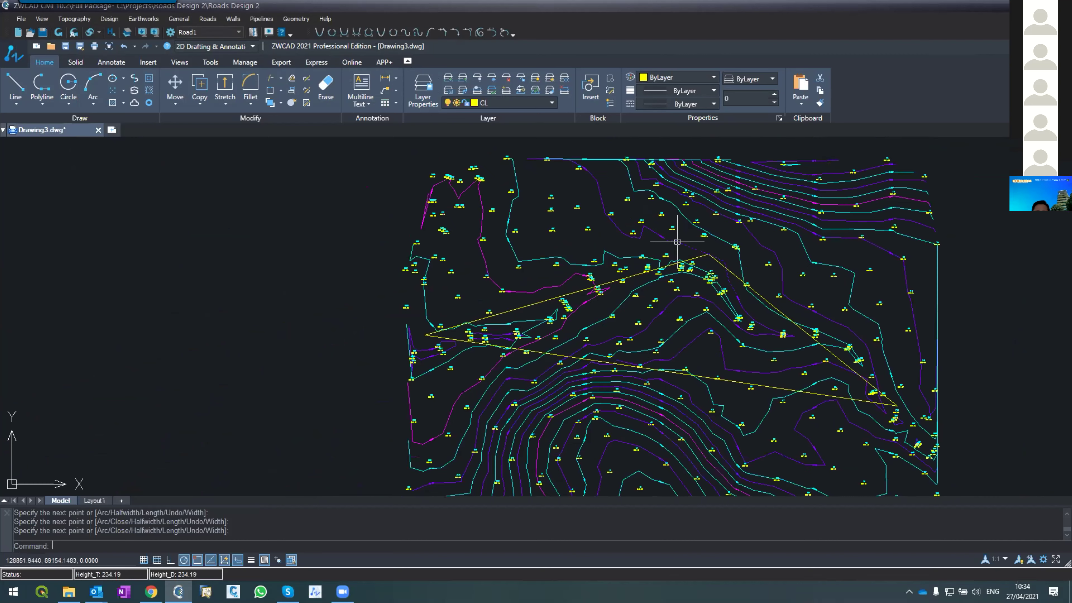
{"action": "scroll", "coordinate": [715, 256], "scroll_direction": "up", "scroll_amount": 2}
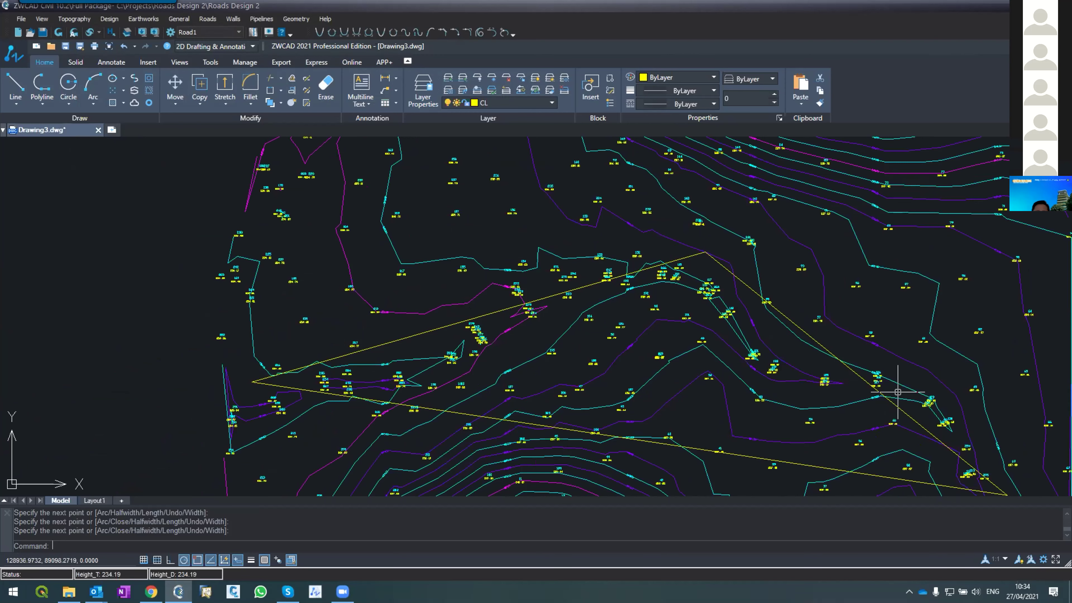
{"action": "scroll", "coordinate": [468, 268], "scroll_direction": "down", "scroll_amount": 2}
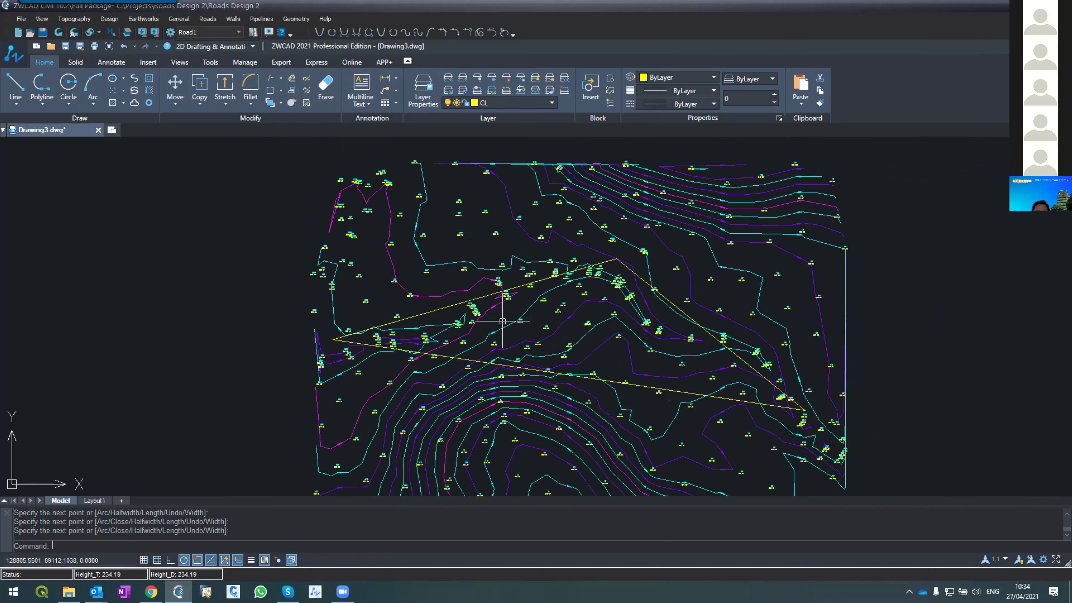
{"action": "scroll", "coordinate": [502, 322], "scroll_direction": "up", "scroll_amount": 2}
{"action": "scroll", "coordinate": [502, 322], "scroll_direction": "up", "scroll_amount": 2}
{"action": "scroll", "coordinate": [365, 317], "scroll_direction": "down", "scroll_amount": 2}
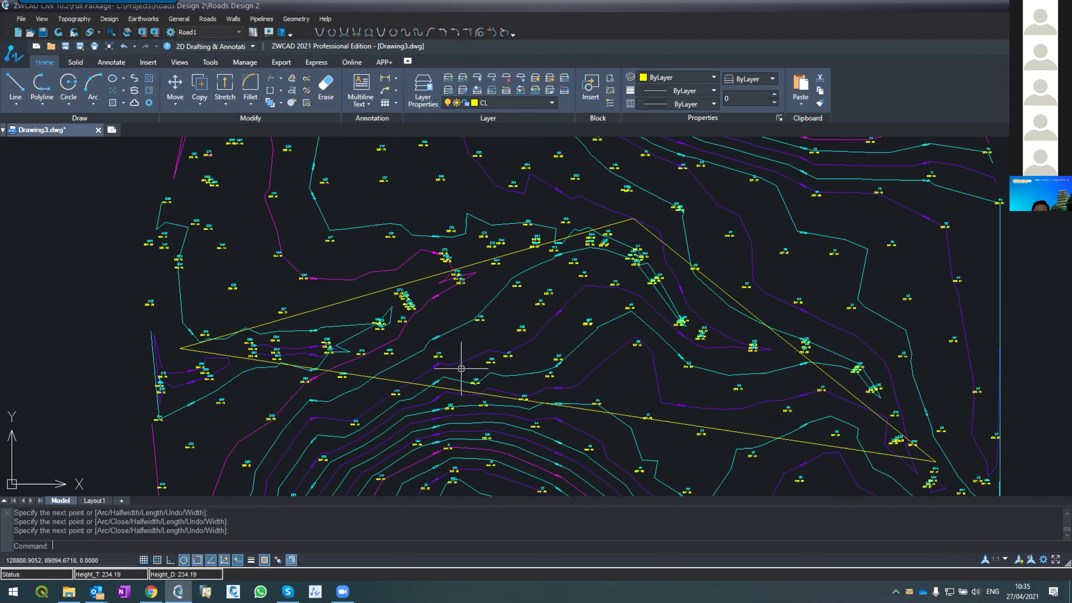
{"action": "scroll", "coordinate": [472, 359], "scroll_direction": "down", "scroll_amount": 2}
{"action": "scroll", "coordinate": [507, 399], "scroll_direction": "up", "scroll_amount": 2}
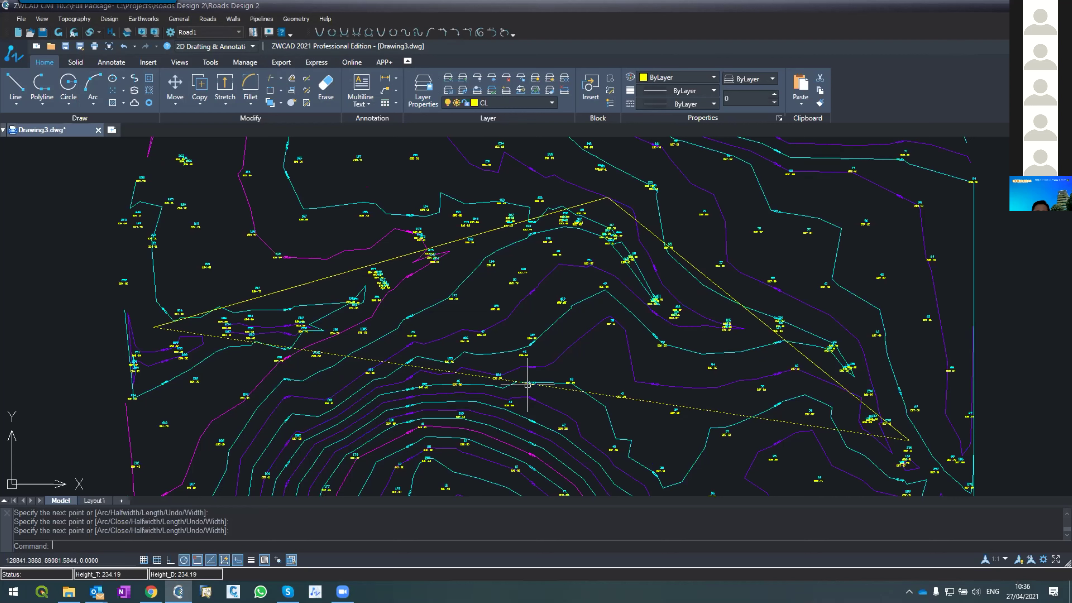
{"action": "left_click", "coordinate": [191, 336]}
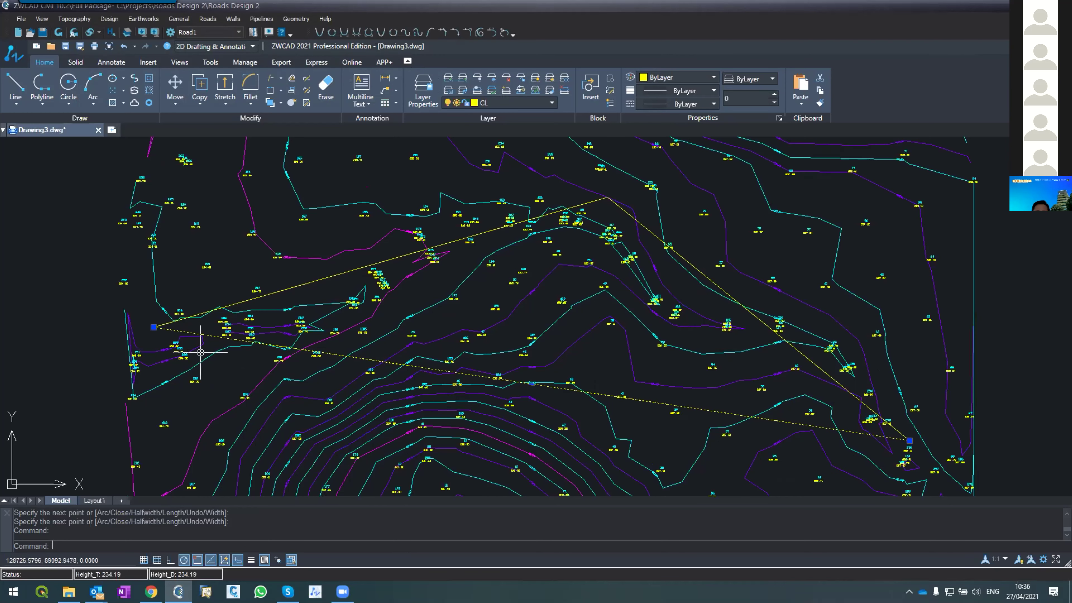
{"action": "scroll", "coordinate": [769, 412], "scroll_direction": "down", "scroll_amount": 2}
{"action": "scroll", "coordinate": [767, 412], "scroll_direction": "up", "scroll_amount": 2}
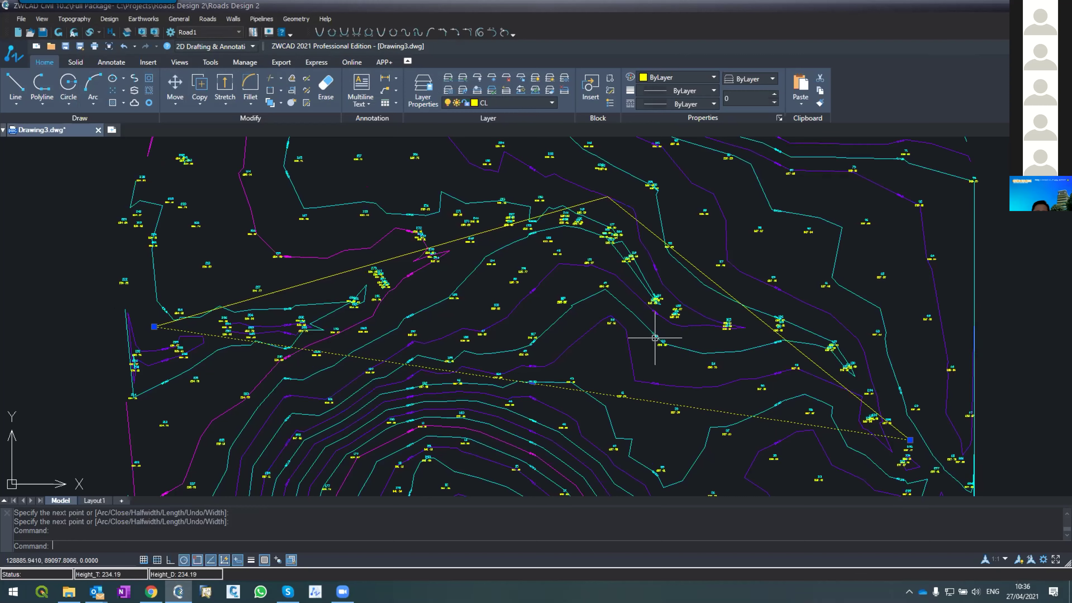
Create a new layer named Plot in the layer properties.
{"action": "type", "text": "LA"}
{"action": "key", "text": "Return"}
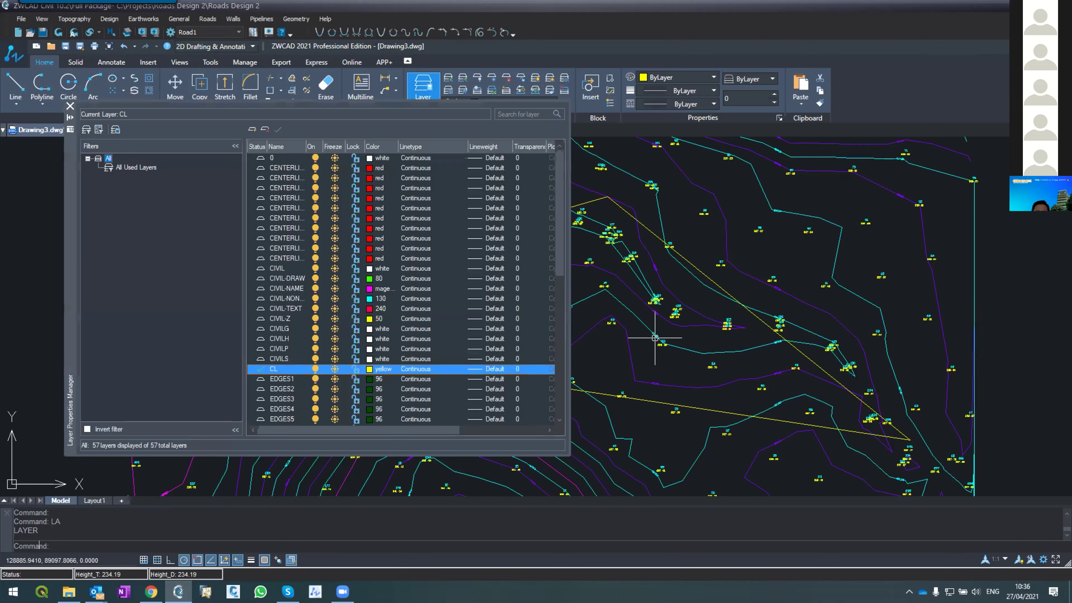
{"action": "left_click", "coordinate": [252, 129]}
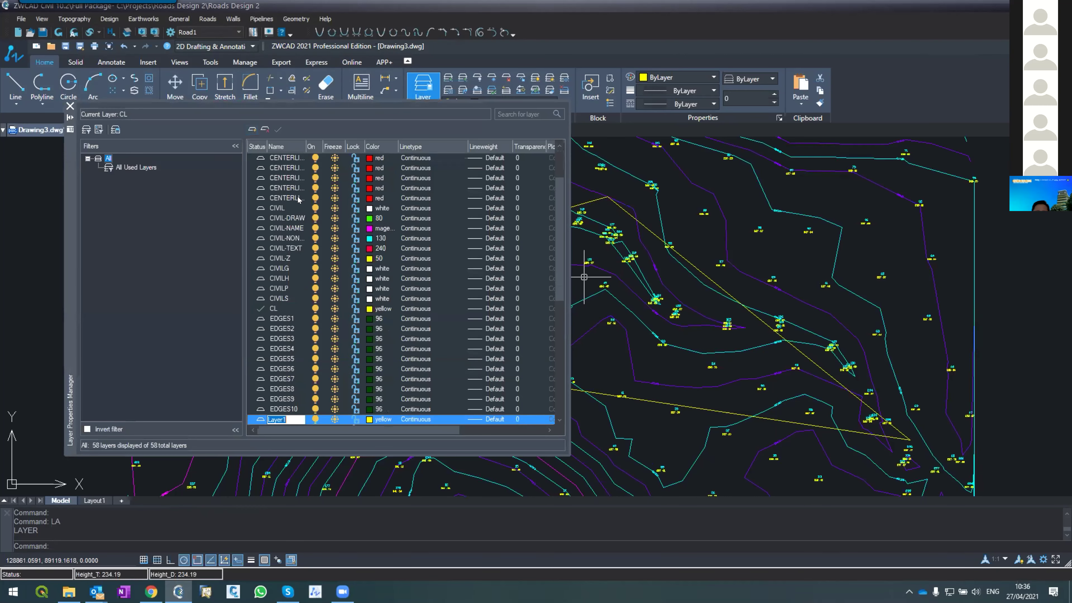
{"action": "type", "text": "House"}
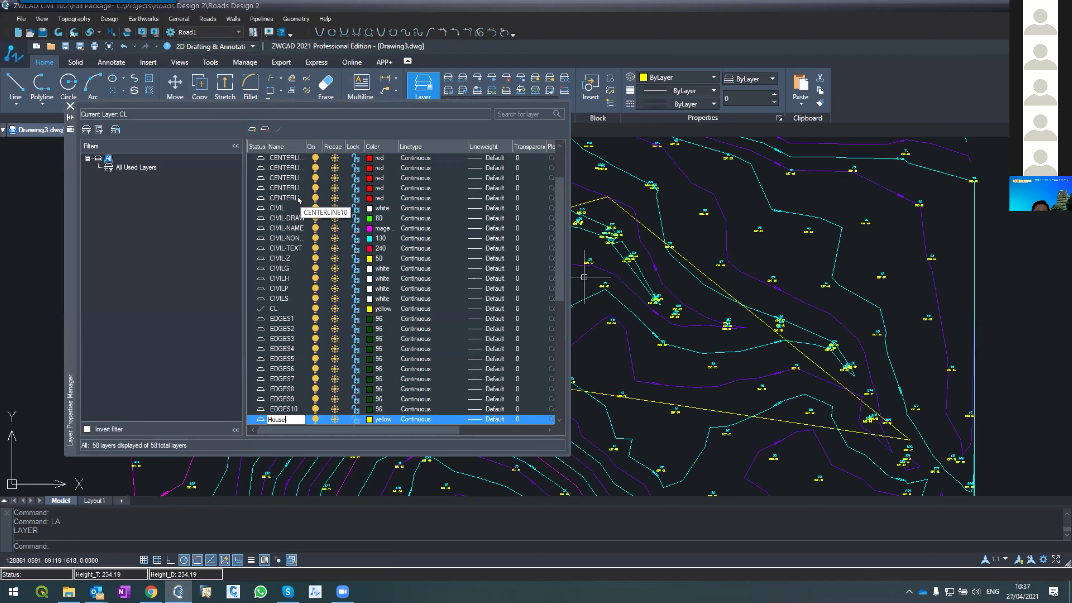
{"action": "key", "text": "BackSpace"}
{"action": "key", "text": "BackSpace"}
{"action": "key", "text": "BackSpace"}
{"action": "key", "text": "BackSpace"}
{"action": "type", "text": "Plot"}
{"action": "key", "text": "Return"}
Set the Plot layer's color to white and make it the current layer.
{"action": "left_click", "coordinate": [271, 224]}
{"action": "key", "text": "p"}
{"action": "key", "text": "l"}
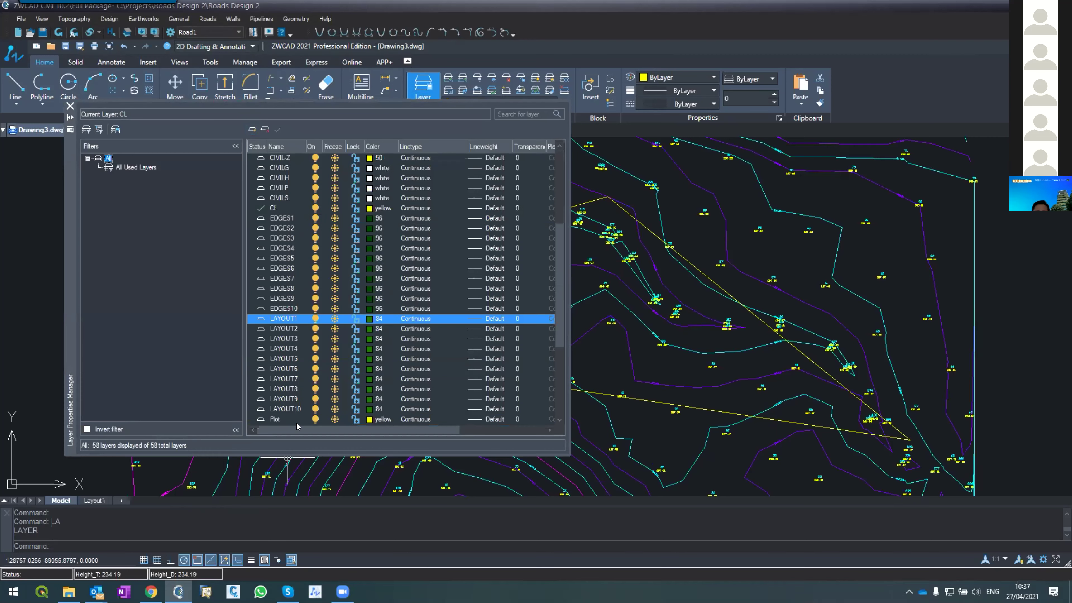
{"action": "left_click", "coordinate": [368, 419]}
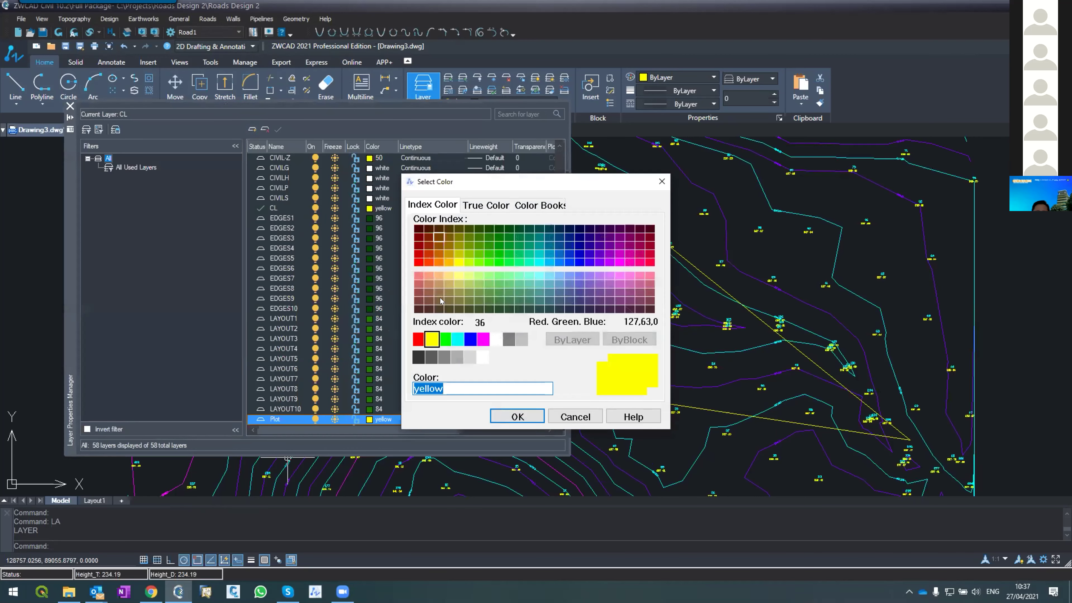
{"action": "left_click", "coordinate": [493, 339]}
{"action": "left_click", "coordinate": [496, 417]}
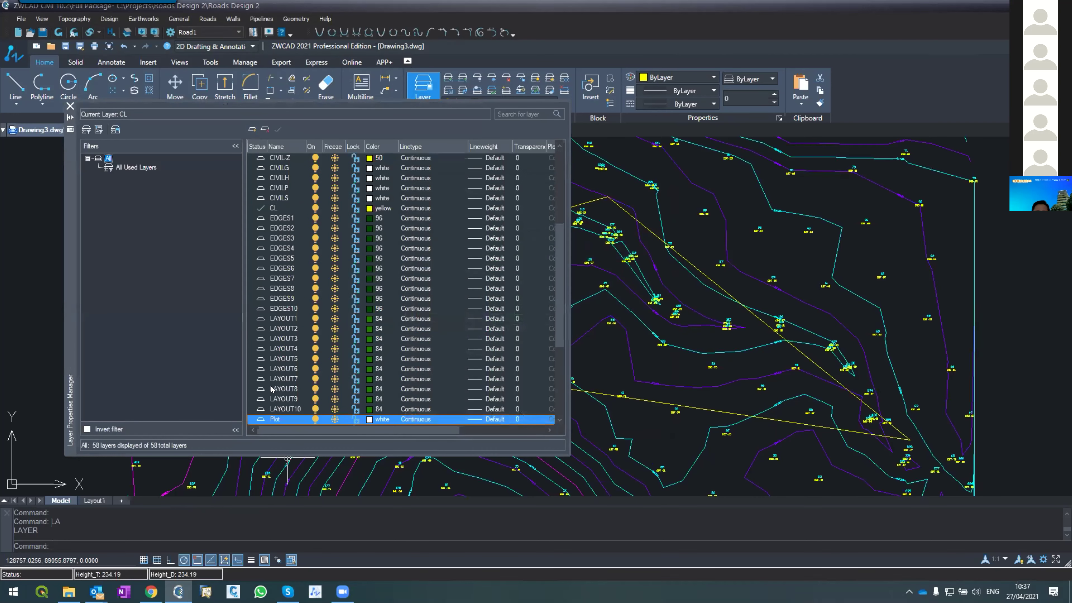
{"action": "left_click", "coordinate": [278, 129]}
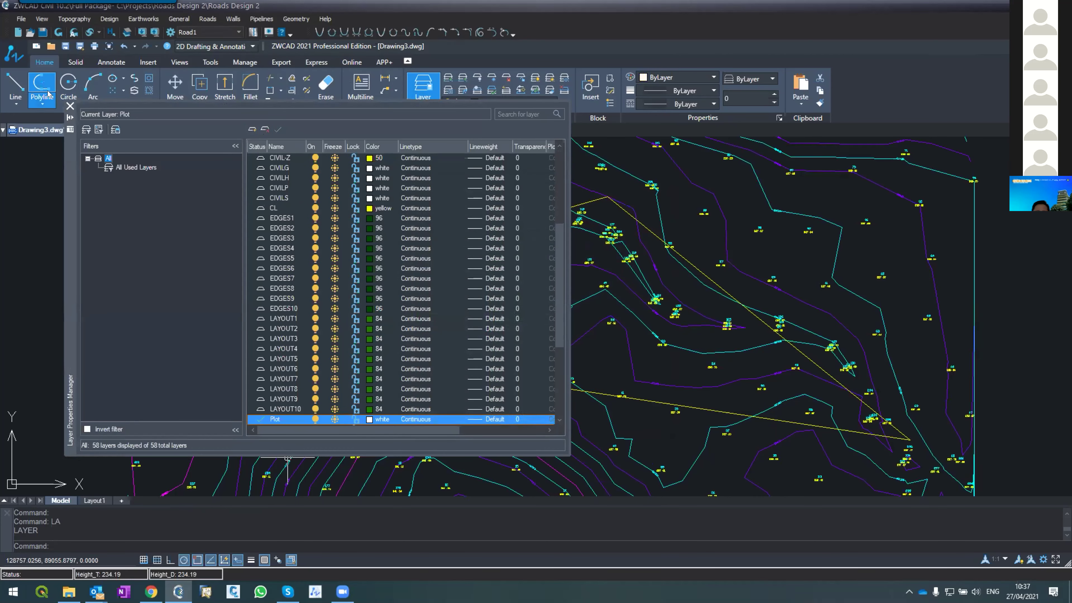
{"action": "left_click", "coordinate": [70, 106]}
Draw two separate rectangles on layer Plot, side by side across the middle of the straight centerline.
{"action": "type", "text": "rect"}
{"action": "key", "text": "Return"}
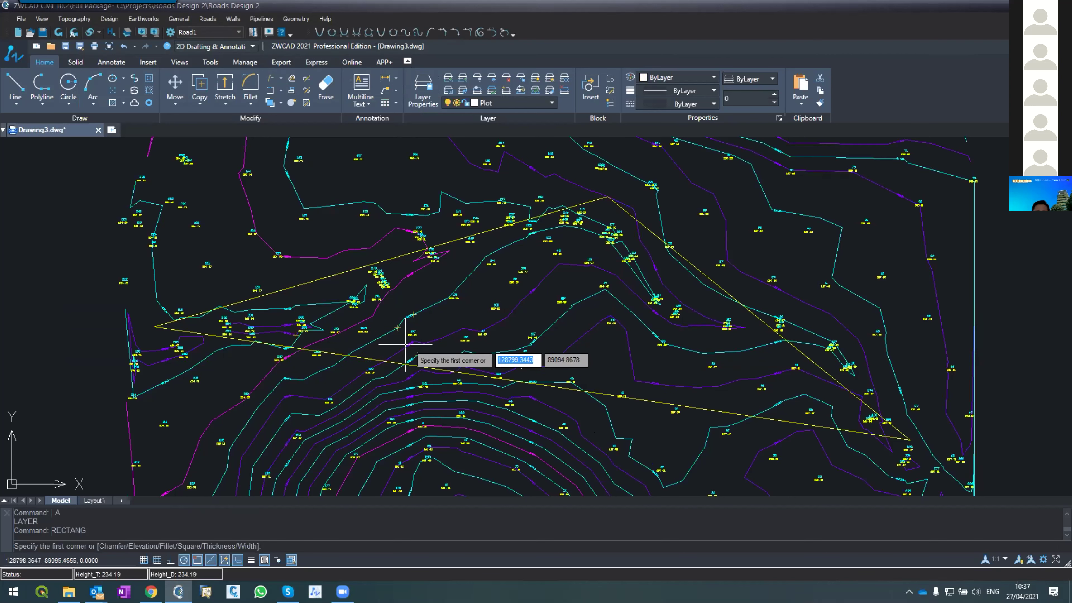
{"action": "left_click", "coordinate": [378, 354]}
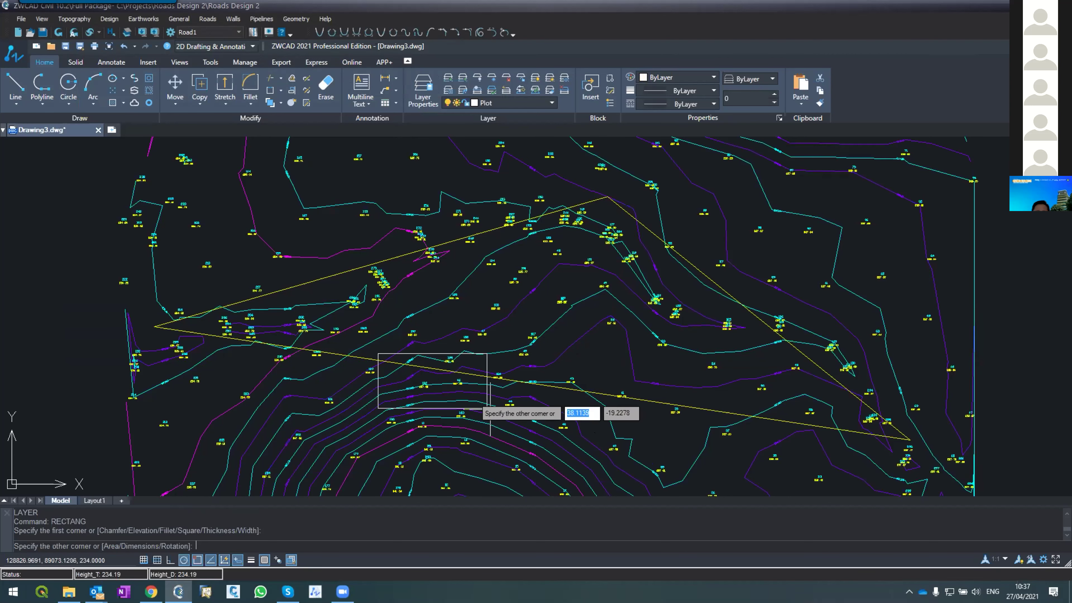
{"action": "left_click", "coordinate": [498, 417]}
{"action": "key", "text": "Return"}
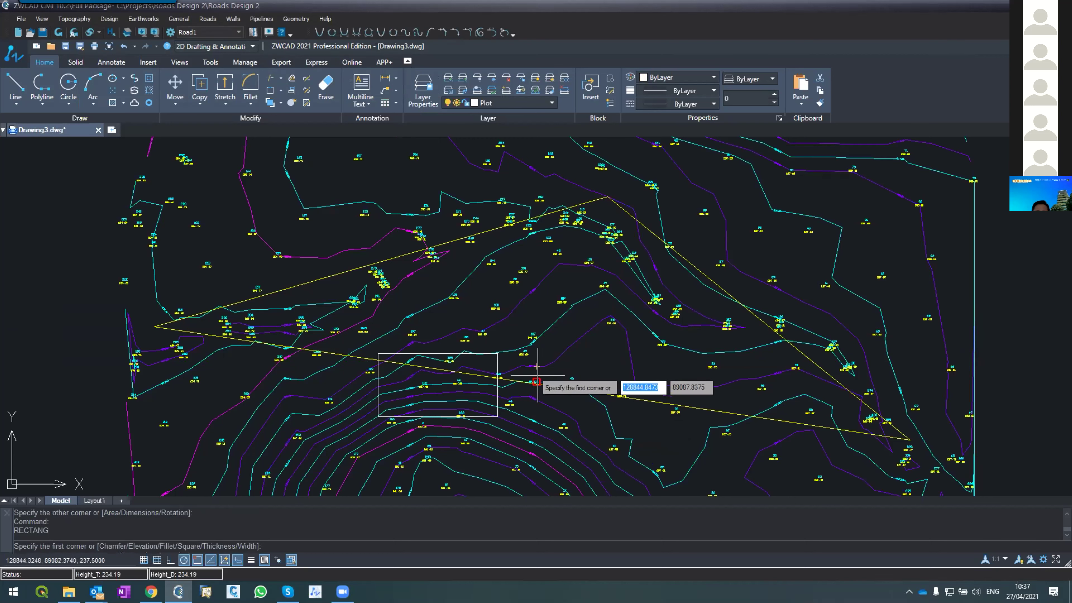
{"action": "left_click", "coordinate": [553, 374]}
{"action": "left_click", "coordinate": [670, 461]}
{"action": "key", "text": "Return"}
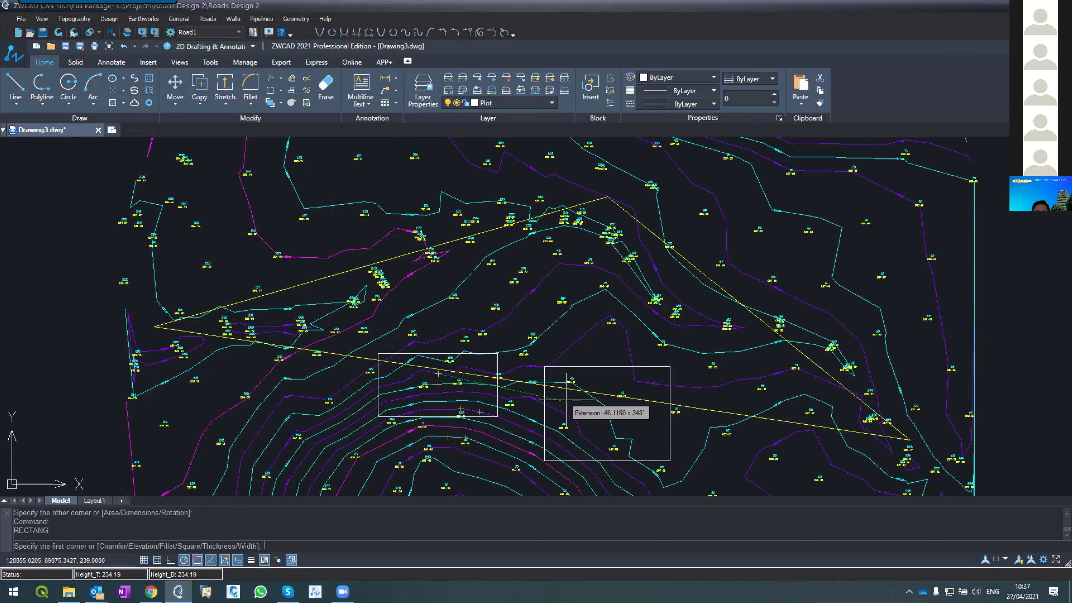
{"action": "key", "text": "Escape"}
{"action": "key", "text": "Escape"}
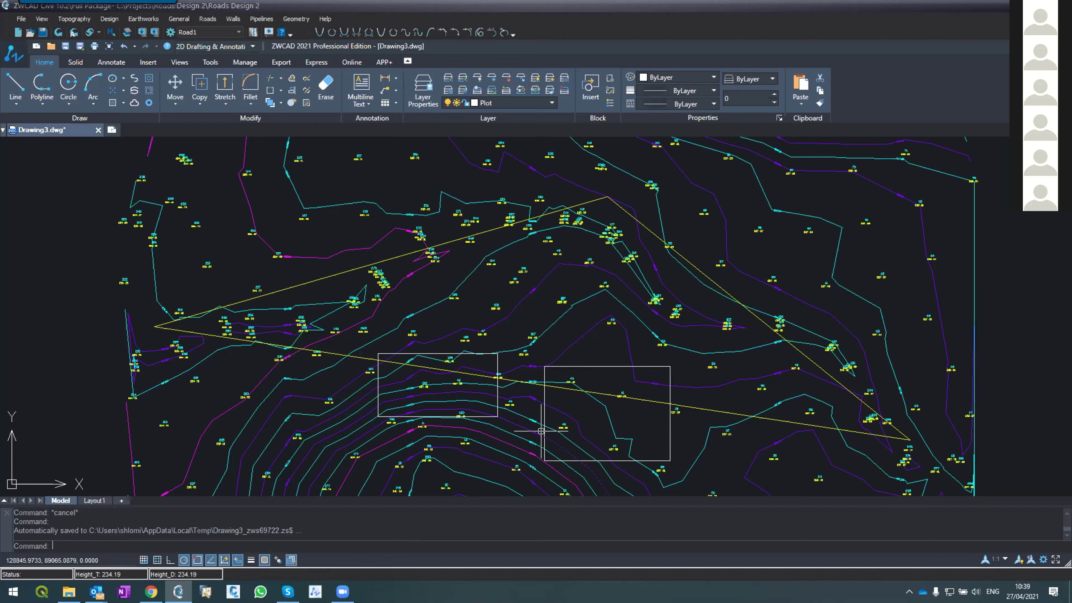
Erase both plot rectangles from the drawing.
{"action": "left_click", "coordinate": [544, 416]}
{"action": "left_click", "coordinate": [497, 405]}
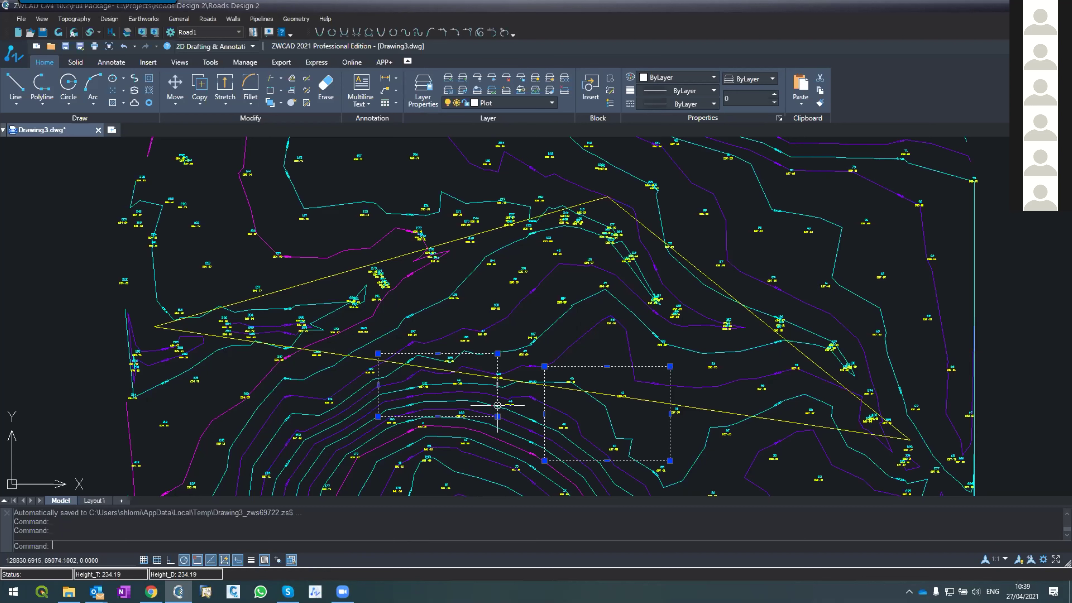
{"action": "type", "text": "E"}
{"action": "key", "text": "Return"}
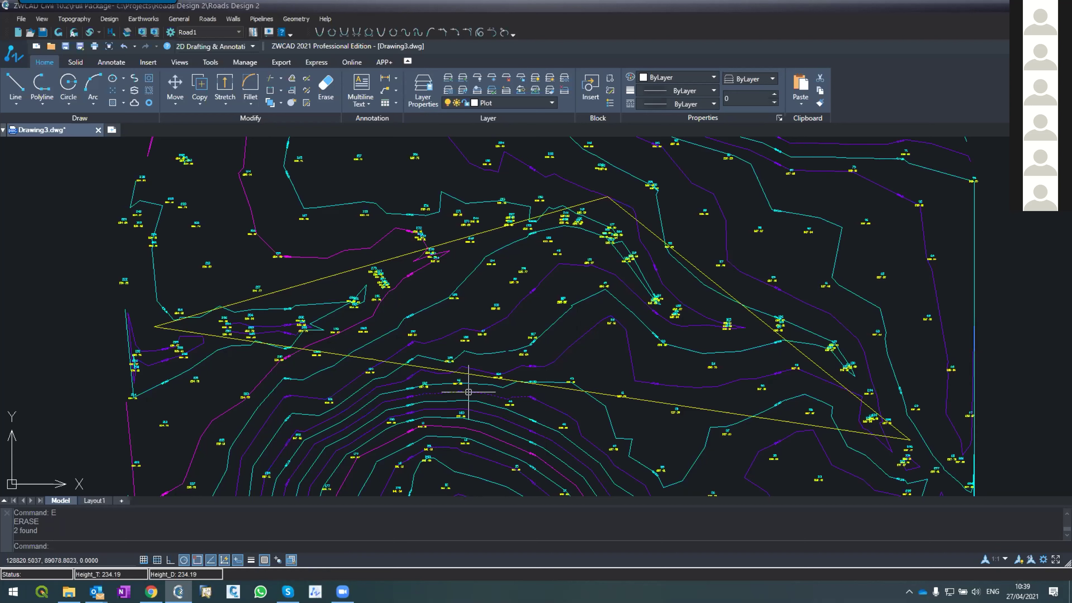
Erase the straight two-point centerline, keeping the two-segment polyline.
{"action": "left_click", "coordinate": [466, 374]}
{"action": "type", "text": "ERASE"}
{"action": "key", "text": "Return"}
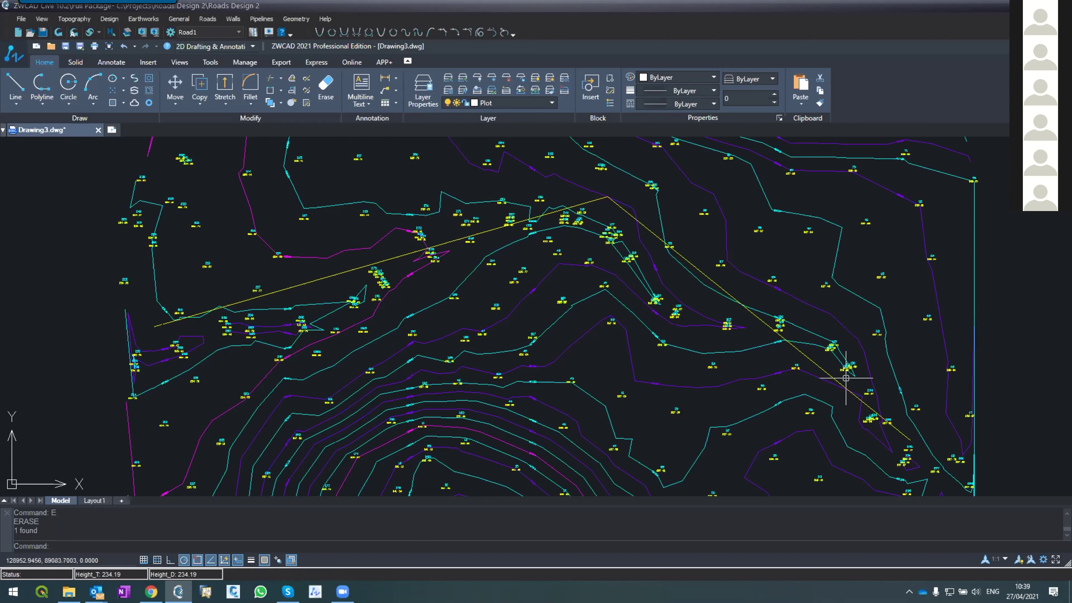
Select the two-segment centerline and open the Horizontal Alignment definition for Road1.
{"action": "left_click", "coordinate": [319, 279]}
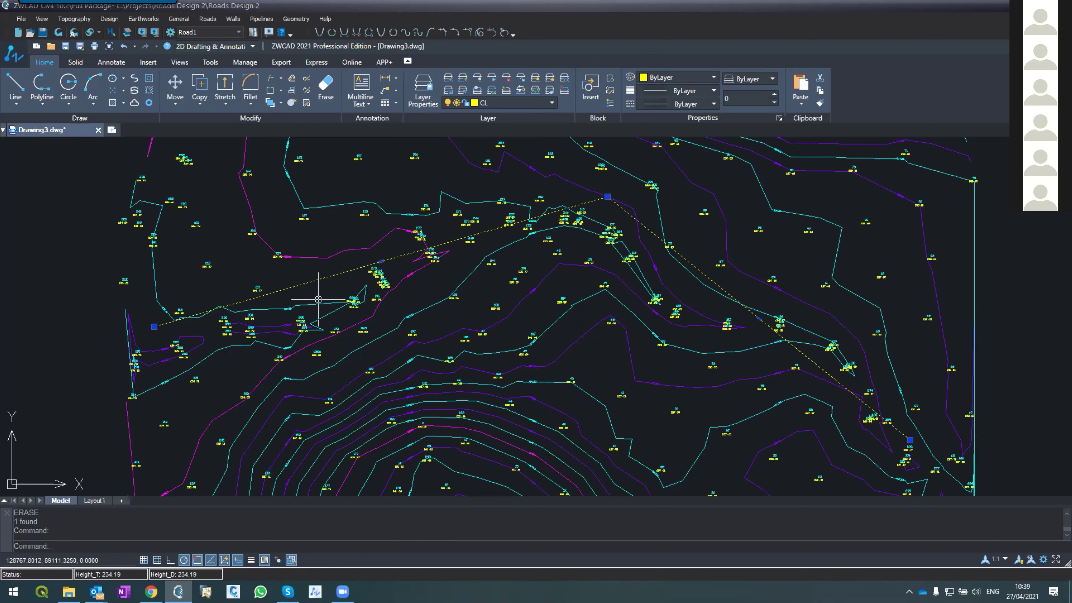
{"action": "left_click", "coordinate": [208, 18]}
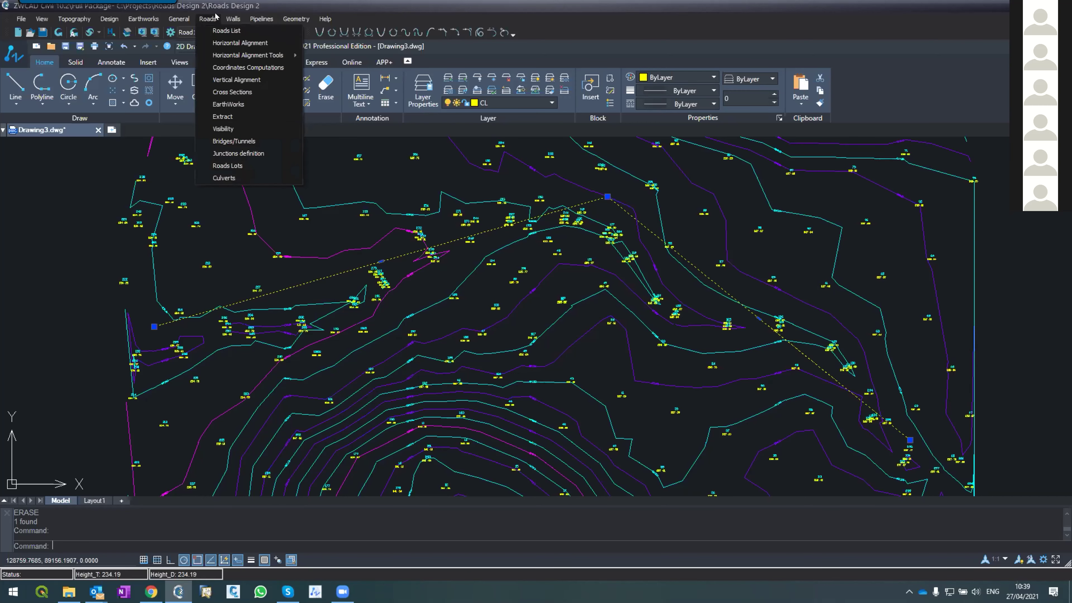
{"action": "left_click", "coordinate": [239, 43]}
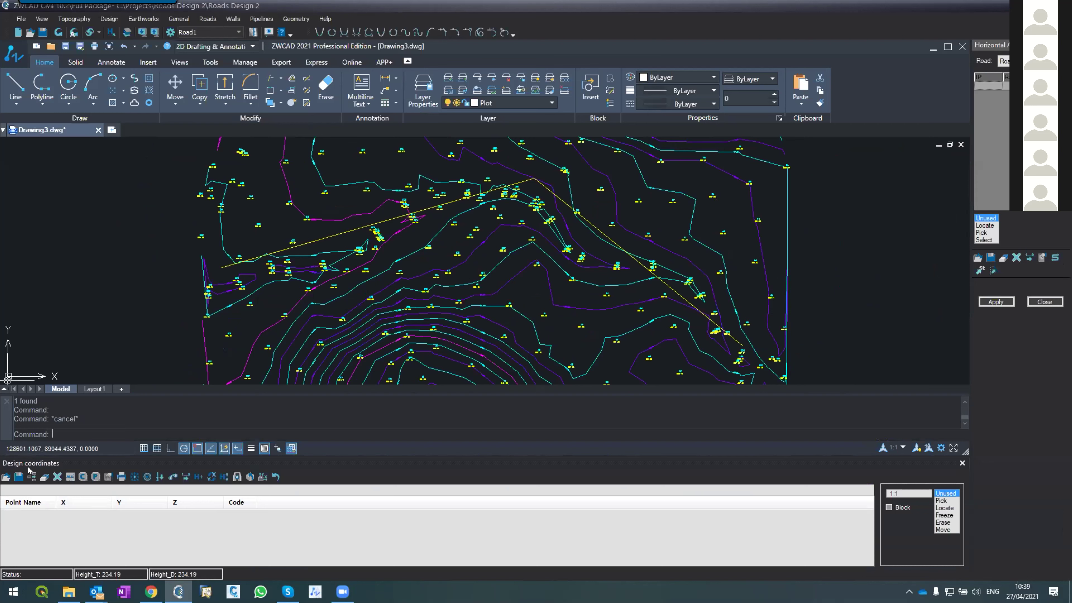
View the topography coordinates table and switch back to the design coordinates table.
{"action": "left_click", "coordinate": [70, 19]}
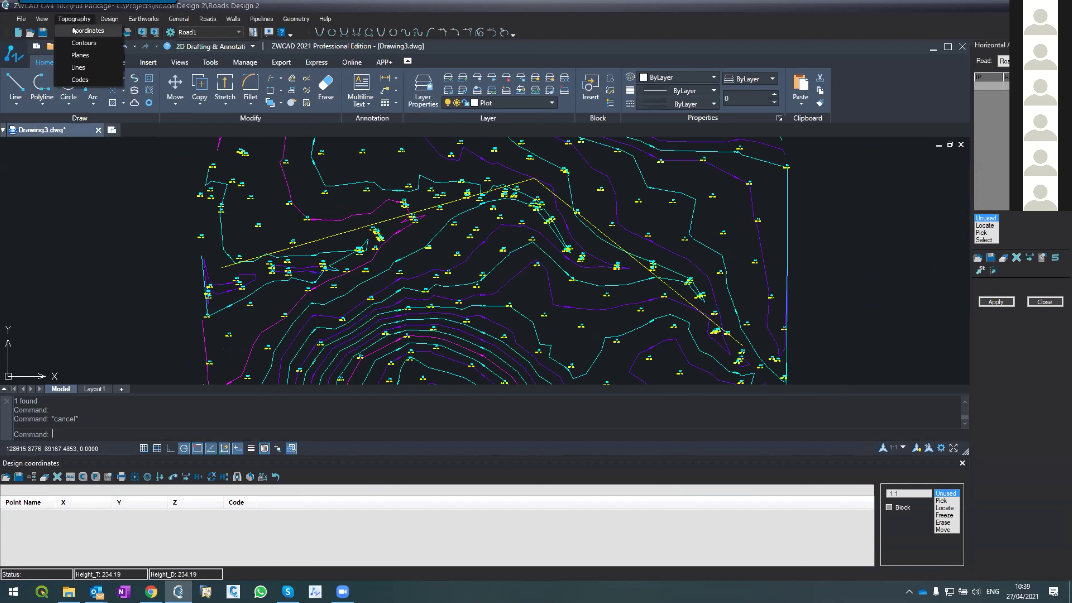
{"action": "left_click", "coordinate": [74, 31]}
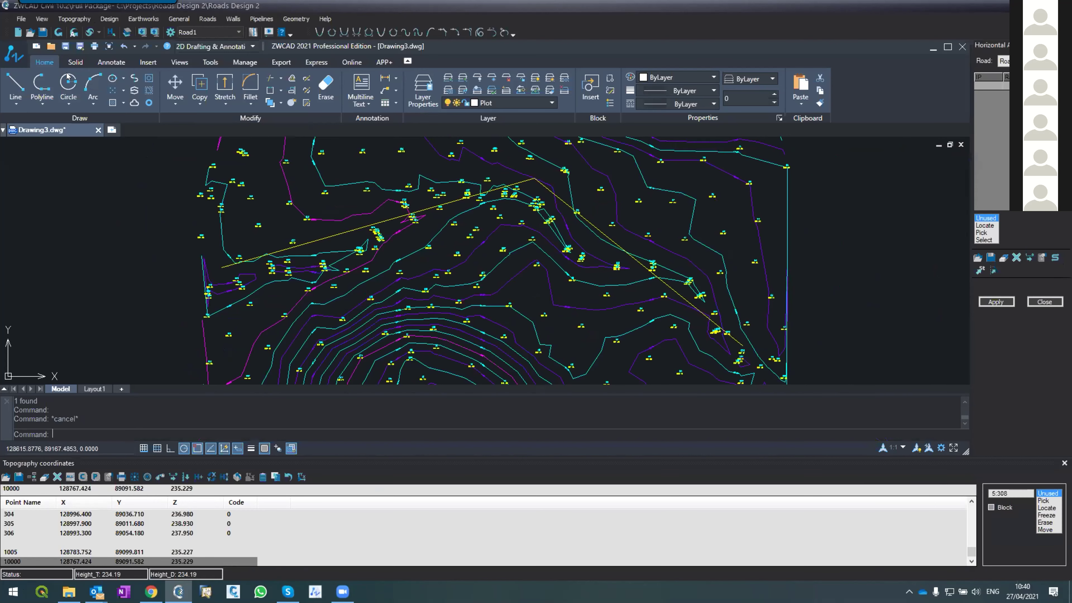
{"action": "left_click", "coordinate": [109, 19]}
{"action": "left_click", "coordinate": [123, 30]}
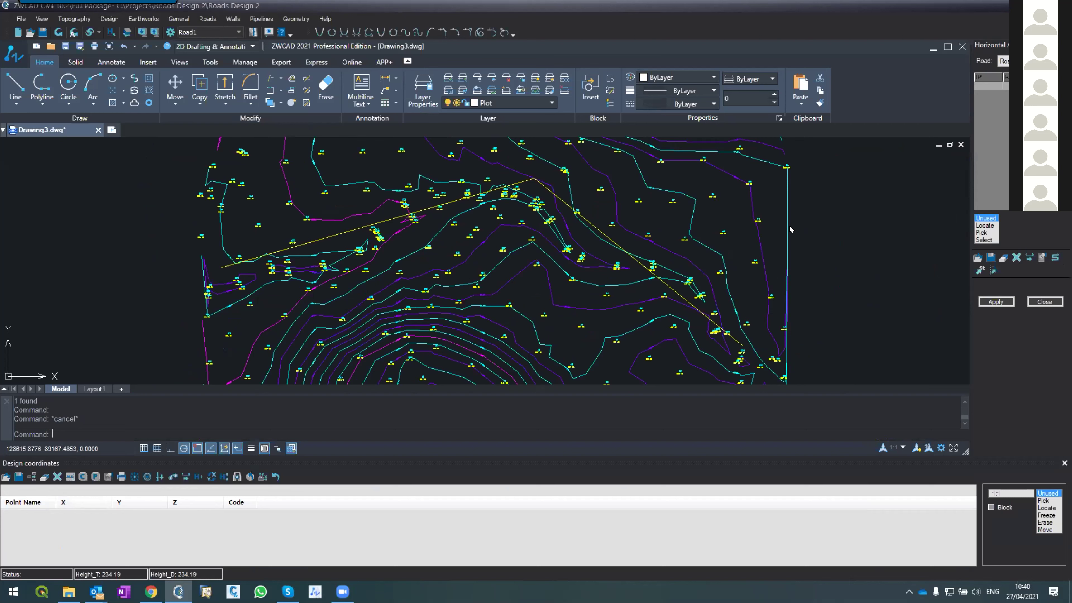
Define Road1's horizontal alignment by selecting the yellow two-segment centerline with the Polyline option.
{"action": "left_click", "coordinate": [985, 239]}
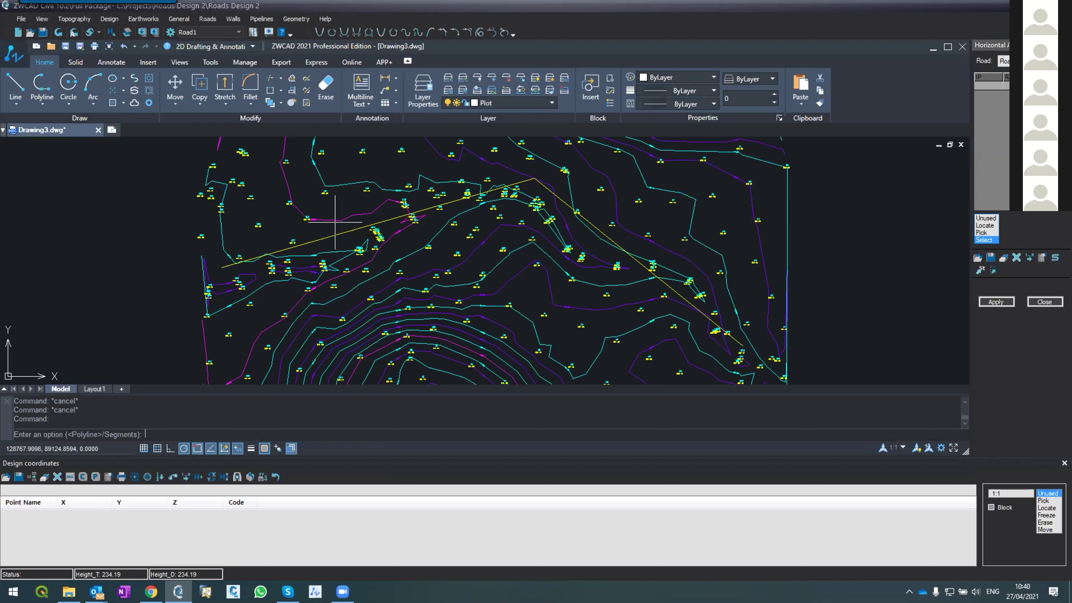
{"action": "key", "text": "Return"}
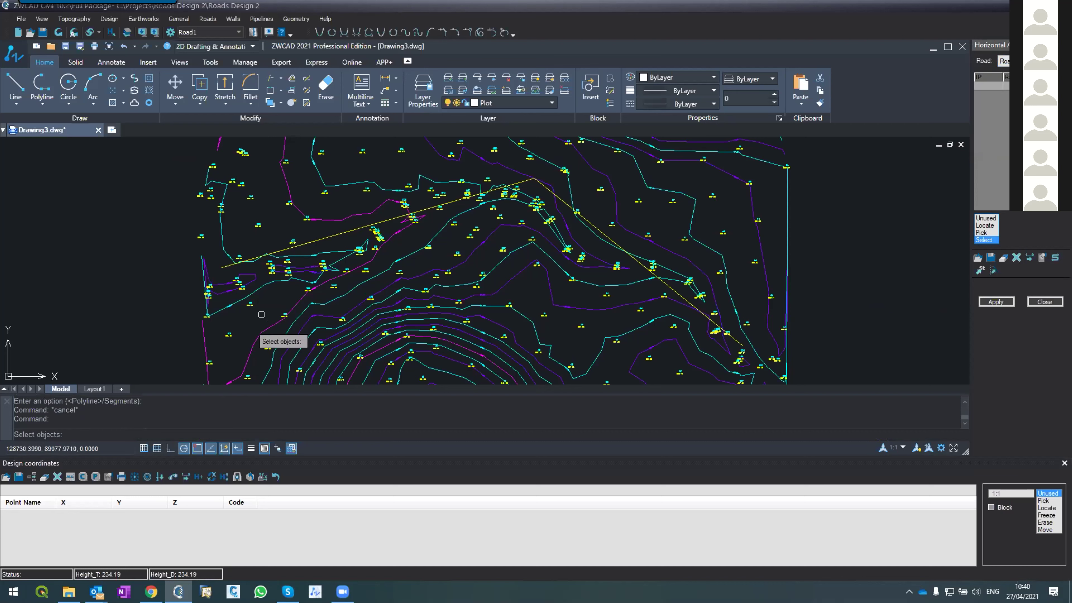
{"action": "left_click", "coordinate": [313, 240]}
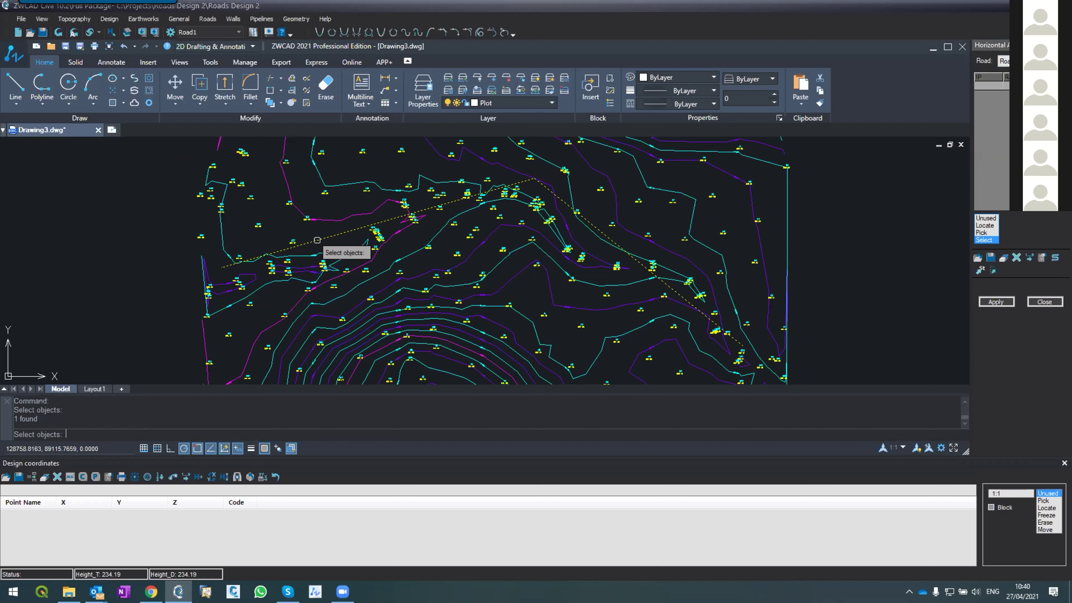
{"action": "key", "text": "Return"}
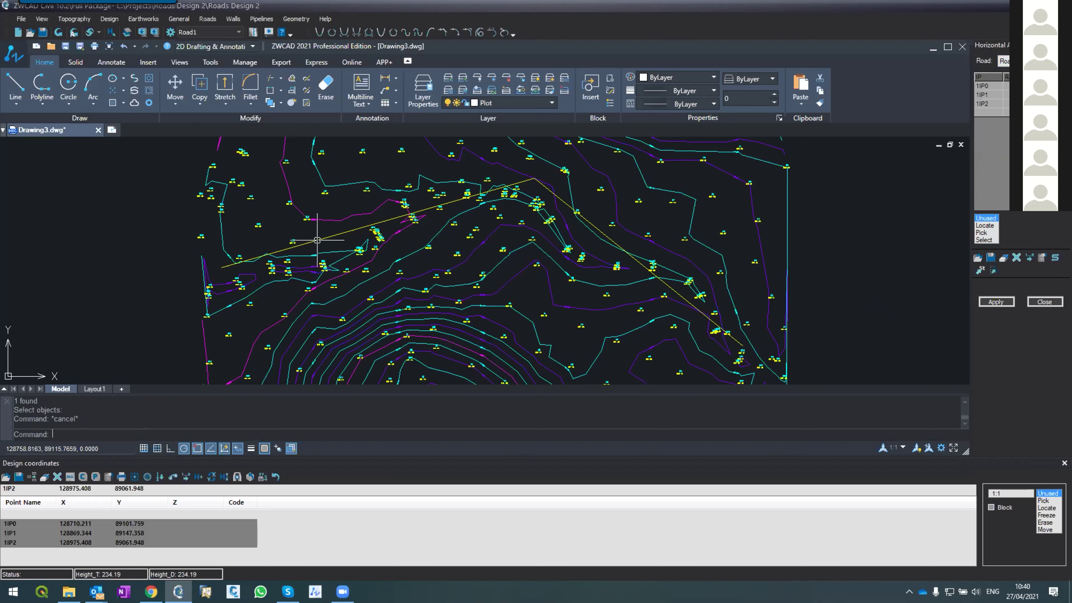
Apply the alignment and build its drawing with Intervals 2 and no layout, contours, distances, triangles or junctions.
{"action": "left_click", "coordinate": [221, 268]}
{"action": "left_click", "coordinate": [986, 301]}
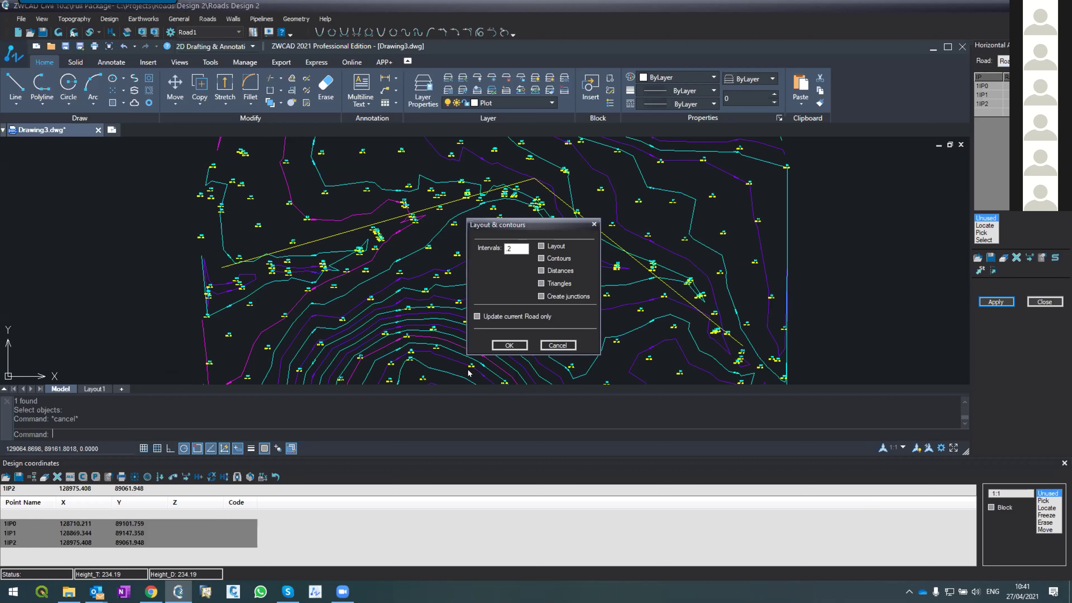
{"action": "left_click", "coordinate": [510, 345]}
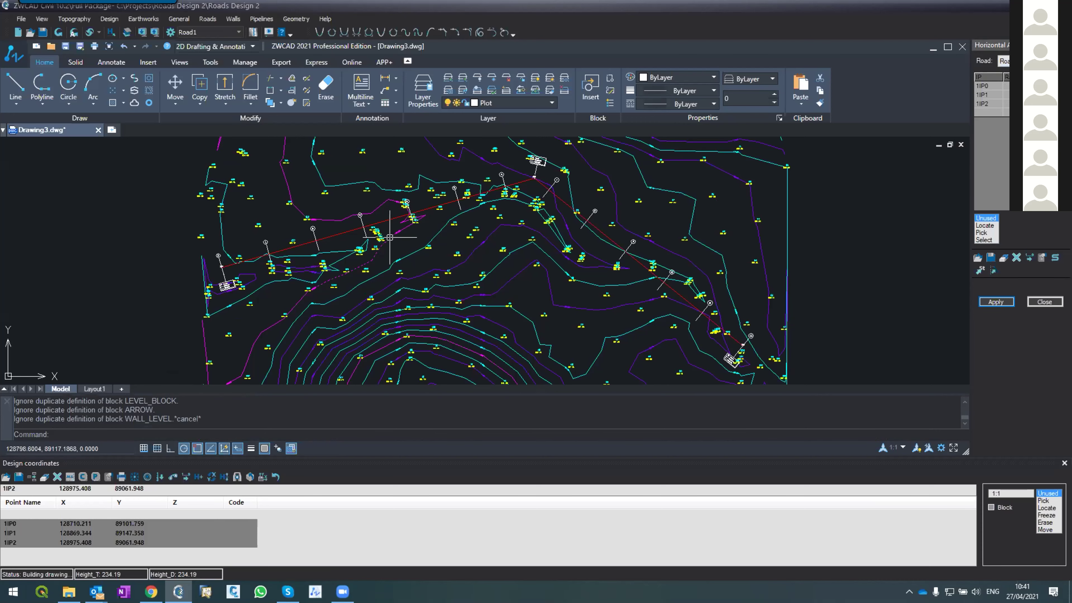
Examine the generated red centerline, its numbered section marks and the start point label at 1IP0.
{"action": "scroll", "coordinate": [230, 260], "scroll_direction": "up", "scroll_amount": 4}
{"action": "scroll", "coordinate": [230, 260], "scroll_direction": "down", "scroll_amount": 2}
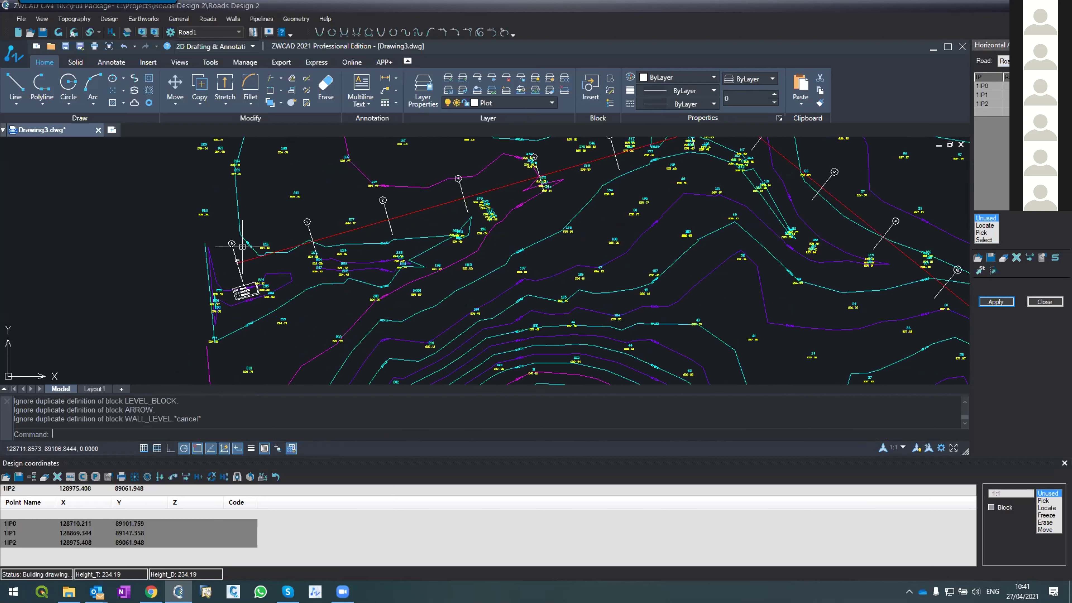
{"action": "scroll", "coordinate": [265, 251], "scroll_direction": "up", "scroll_amount": 3}
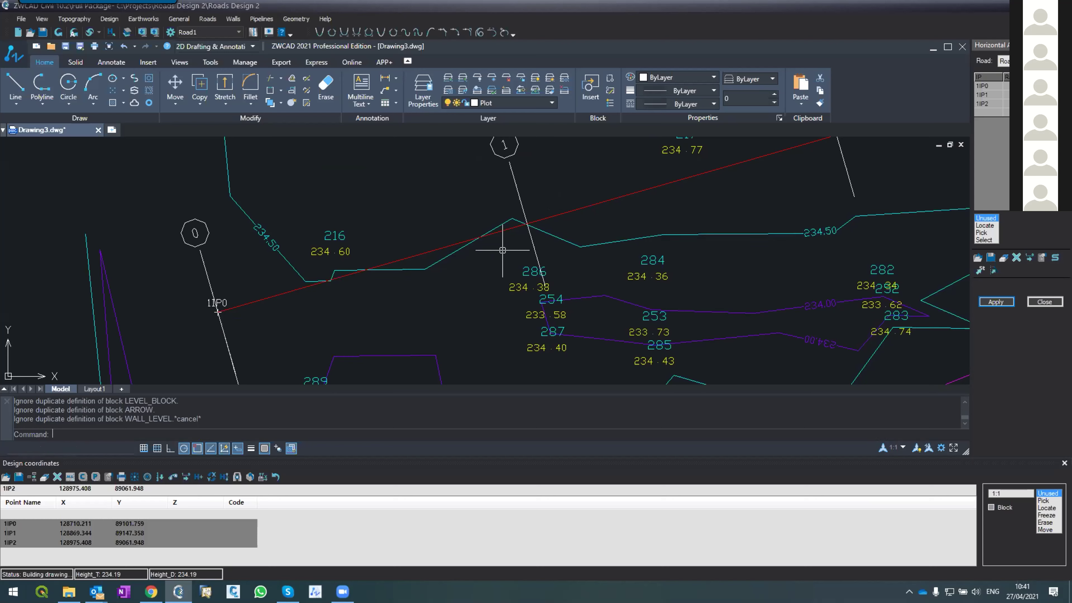
{"action": "scroll", "coordinate": [465, 297], "scroll_direction": "down", "scroll_amount": 2}
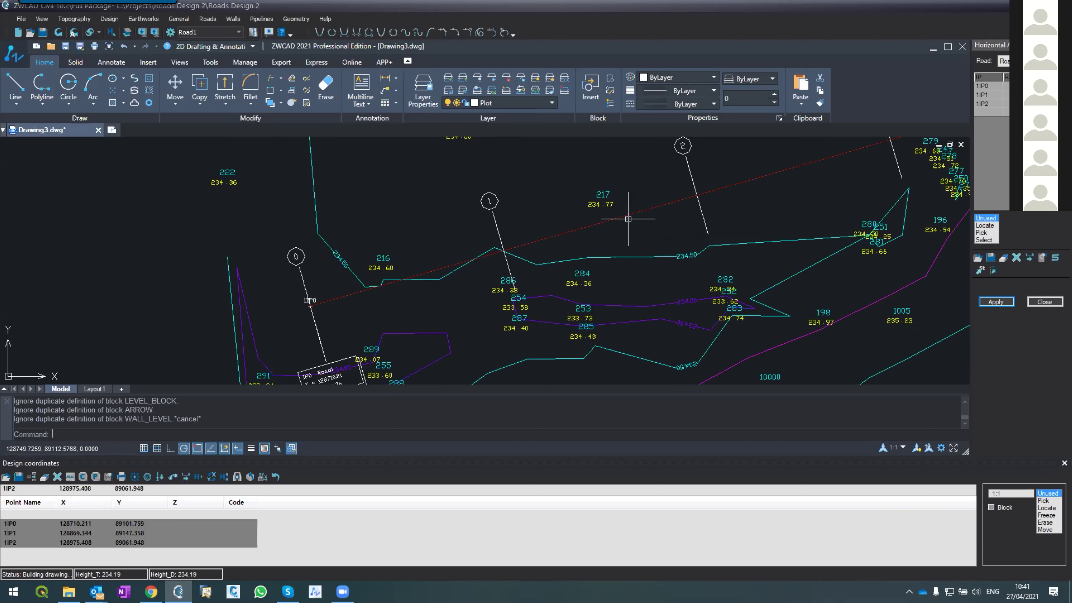
{"action": "scroll", "coordinate": [308, 376], "scroll_direction": "down", "scroll_amount": 2}
{"action": "scroll", "coordinate": [311, 376], "scroll_direction": "up", "scroll_amount": 5}
{"action": "scroll", "coordinate": [311, 336], "scroll_direction": "down", "scroll_amount": 5}
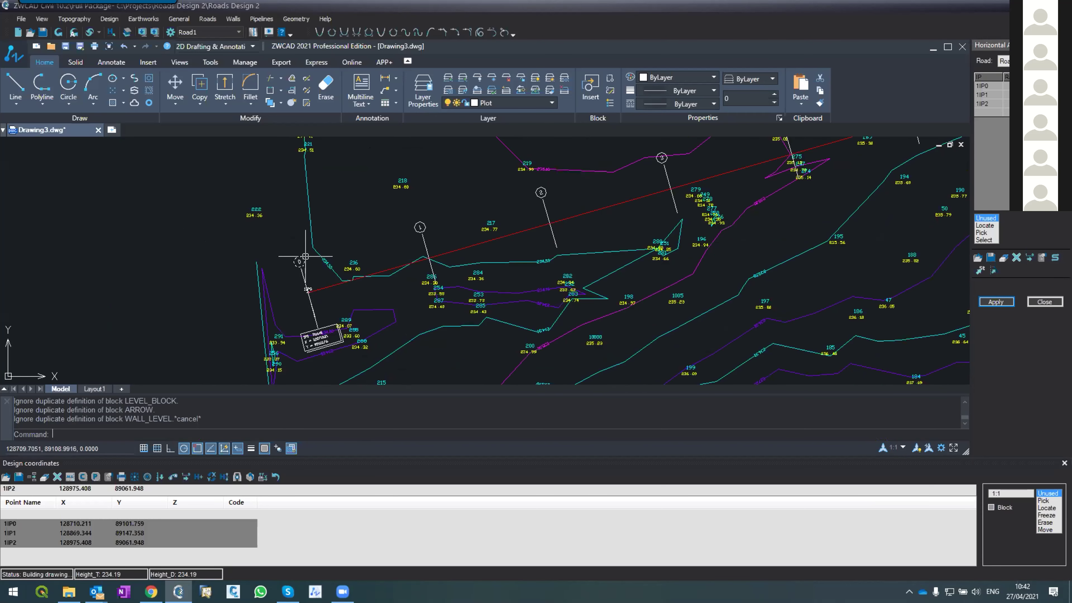
{"action": "scroll", "coordinate": [306, 256], "scroll_direction": "up", "scroll_amount": 2}
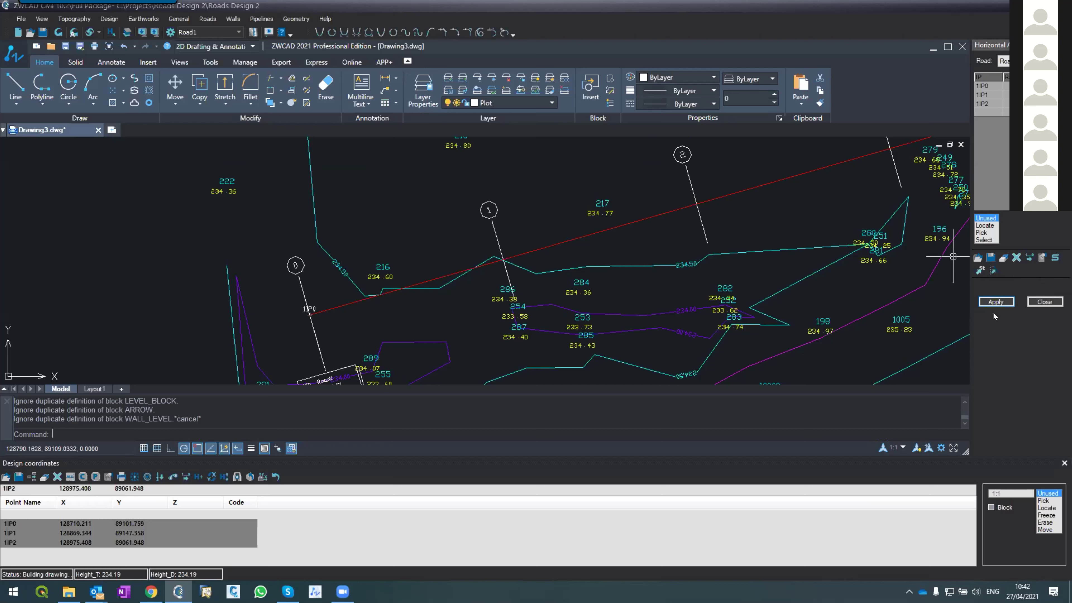
Rebuild the alignment drawing with the Distances option turned on.
{"action": "left_click", "coordinate": [995, 302]}
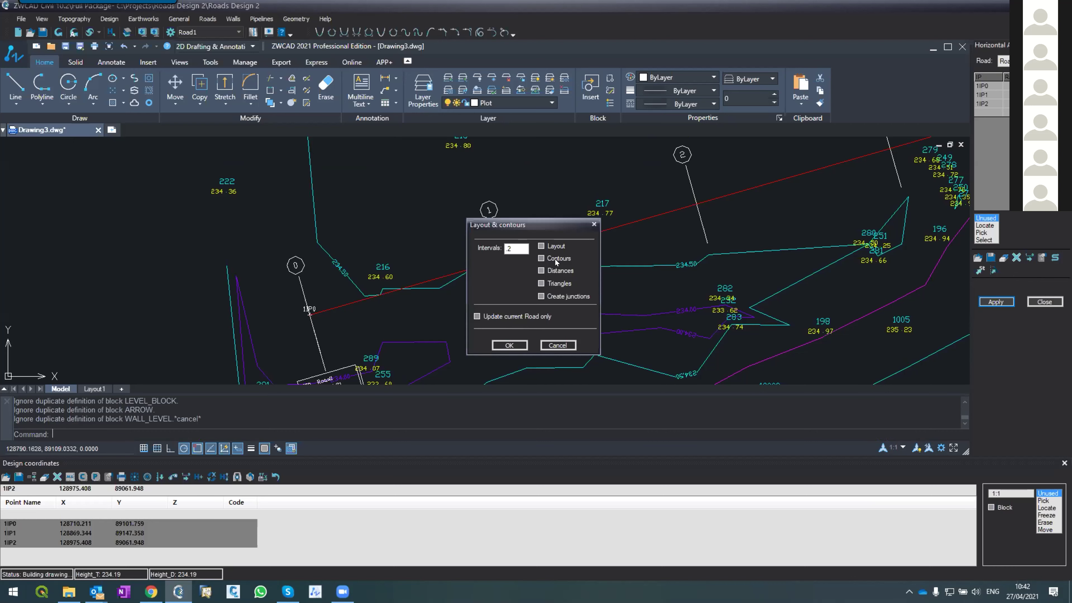
{"action": "left_click", "coordinate": [548, 271]}
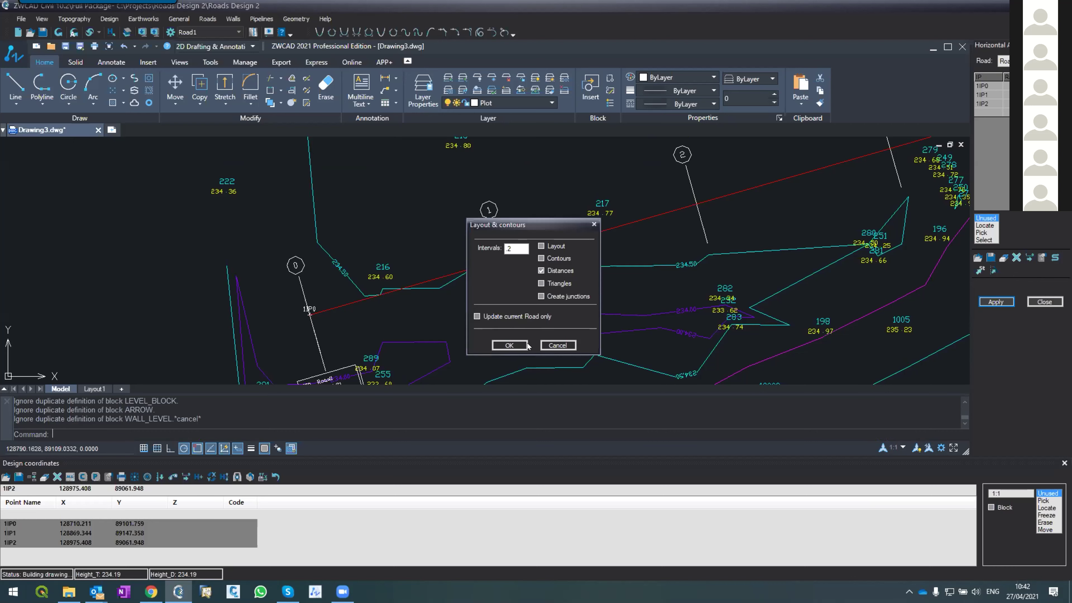
{"action": "left_click", "coordinate": [510, 345]}
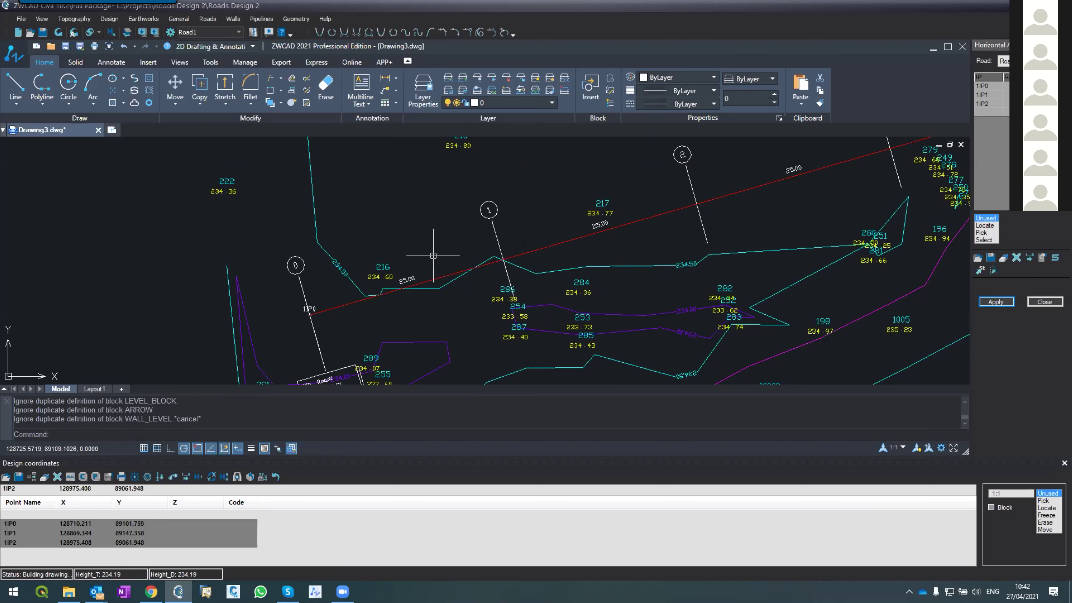
Examine the distance labels between sections along the centerline and the split distances around 1IP1.
{"action": "scroll", "coordinate": [342, 319], "scroll_direction": "down", "scroll_amount": 2}
{"action": "scroll", "coordinate": [611, 245], "scroll_direction": "down", "scroll_amount": 3}
{"action": "scroll", "coordinate": [789, 165], "scroll_direction": "up", "scroll_amount": 3}
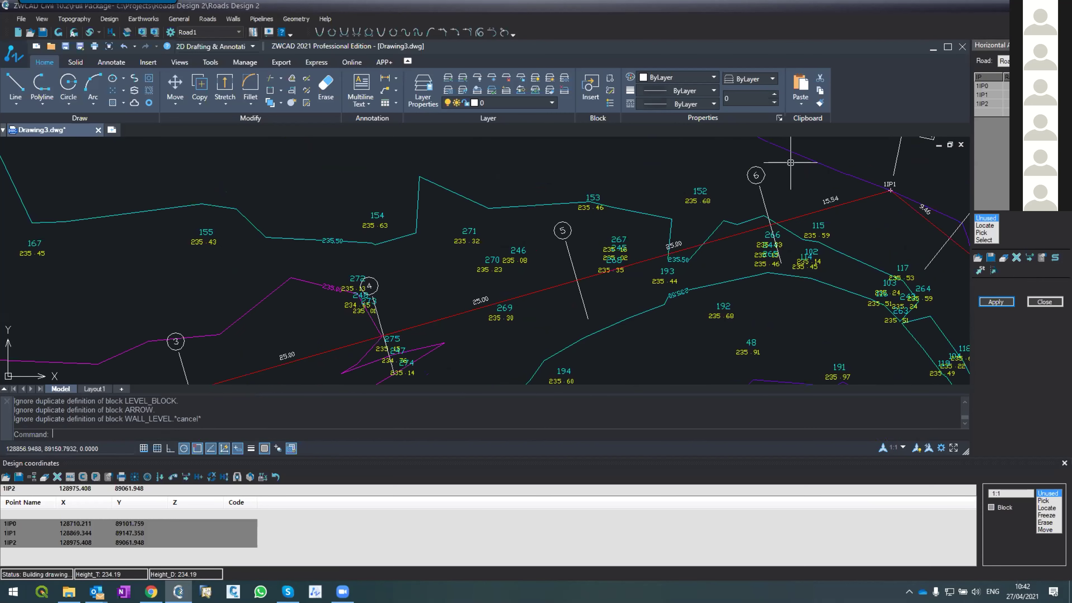
{"action": "scroll", "coordinate": [722, 211], "scroll_direction": "down", "scroll_amount": 3}
{"action": "scroll", "coordinate": [722, 211], "scroll_direction": "up", "scroll_amount": 5}
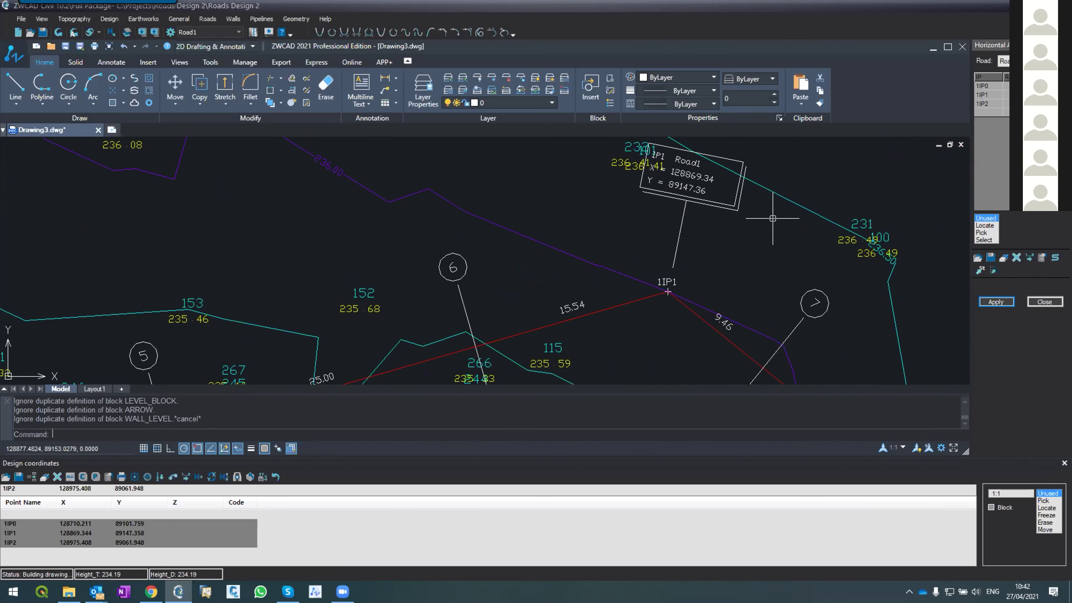
{"action": "scroll", "coordinate": [767, 210], "scroll_direction": "down", "scroll_amount": 4}
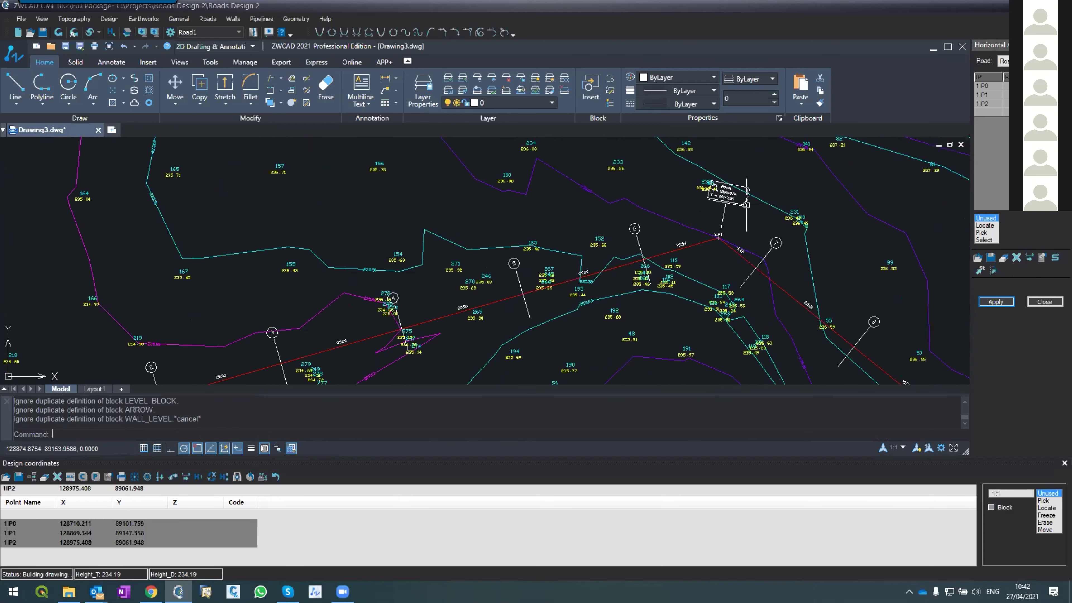
{"action": "scroll", "coordinate": [744, 221], "scroll_direction": "up", "scroll_amount": 2}
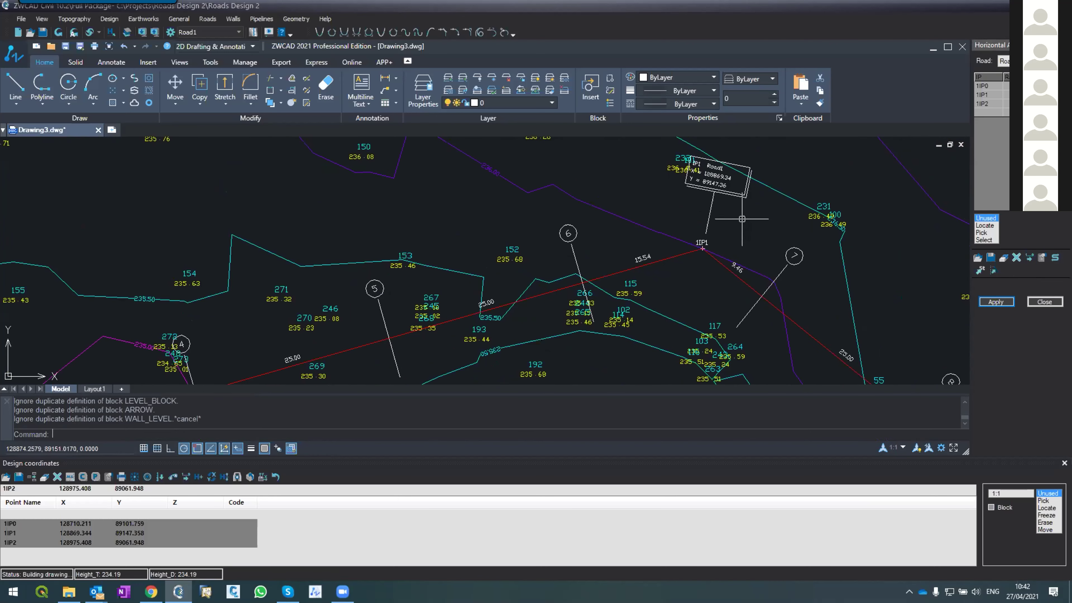
{"action": "scroll", "coordinate": [748, 211], "scroll_direction": "down", "scroll_amount": 2}
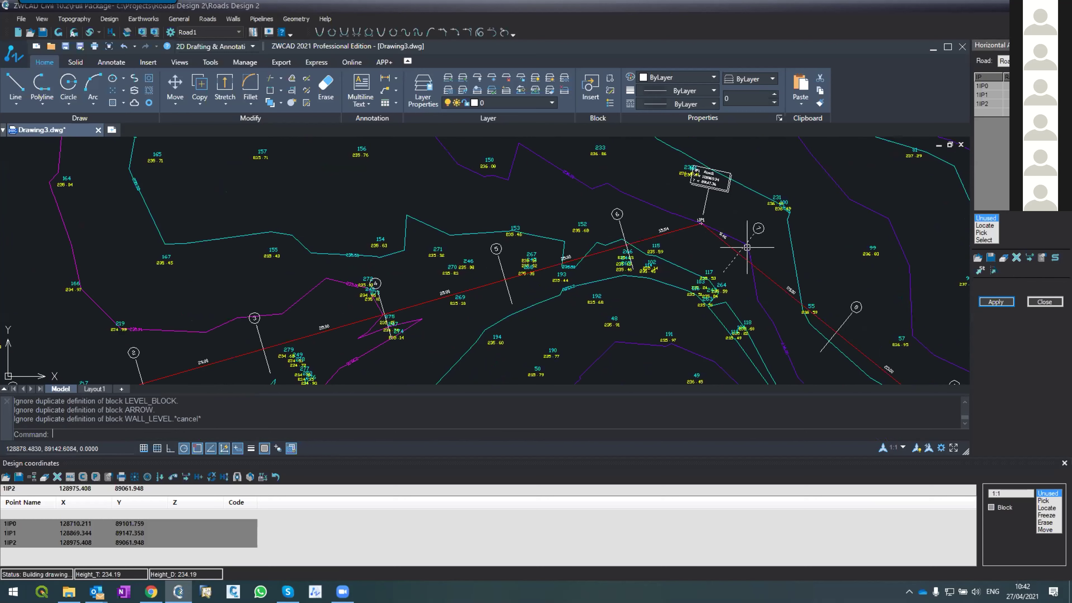
{"action": "scroll", "coordinate": [745, 241], "scroll_direction": "up", "scroll_amount": 2}
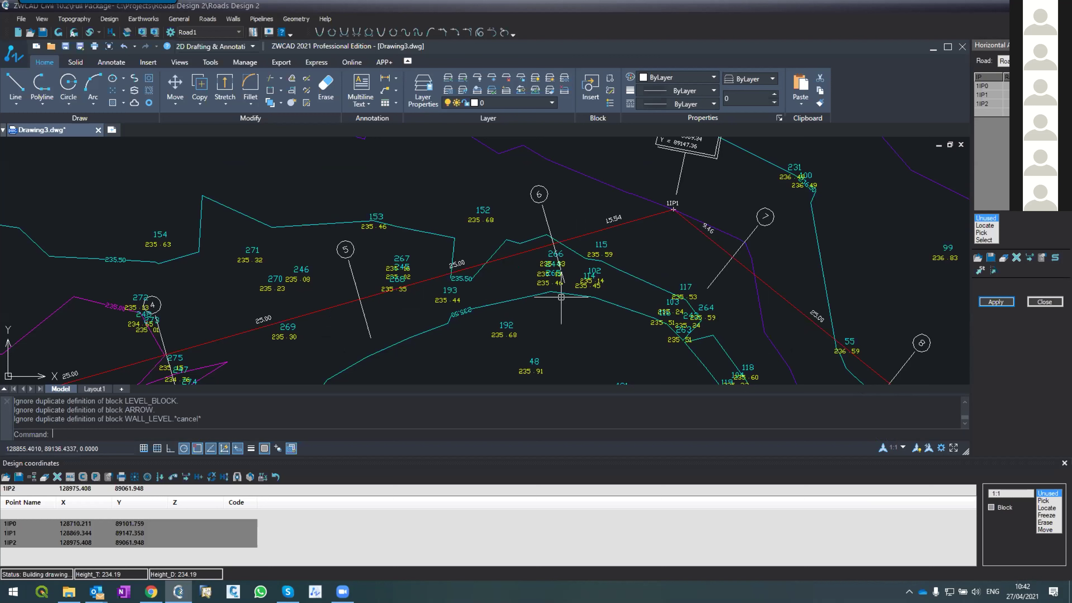
Set a curve radius of 150 at 1IP1 and rebuild the alignment drawing with Distances kept on.
{"action": "scroll", "coordinate": [379, 235], "scroll_direction": "down", "scroll_amount": 2}
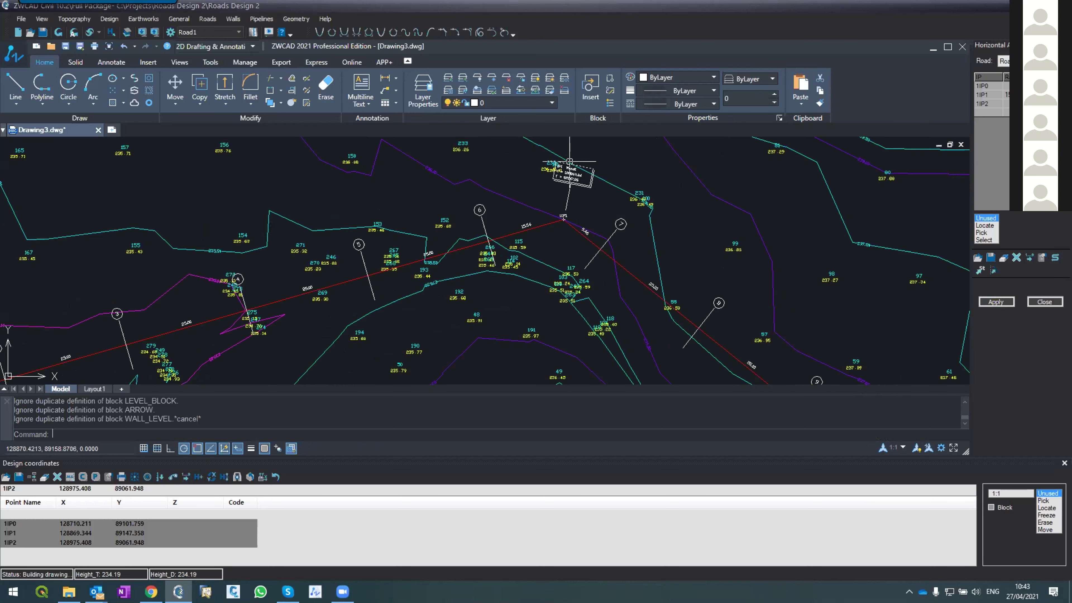
{"action": "scroll", "coordinate": [571, 166], "scroll_direction": "up", "scroll_amount": 2}
{"action": "scroll", "coordinate": [571, 166], "scroll_direction": "up", "scroll_amount": 2}
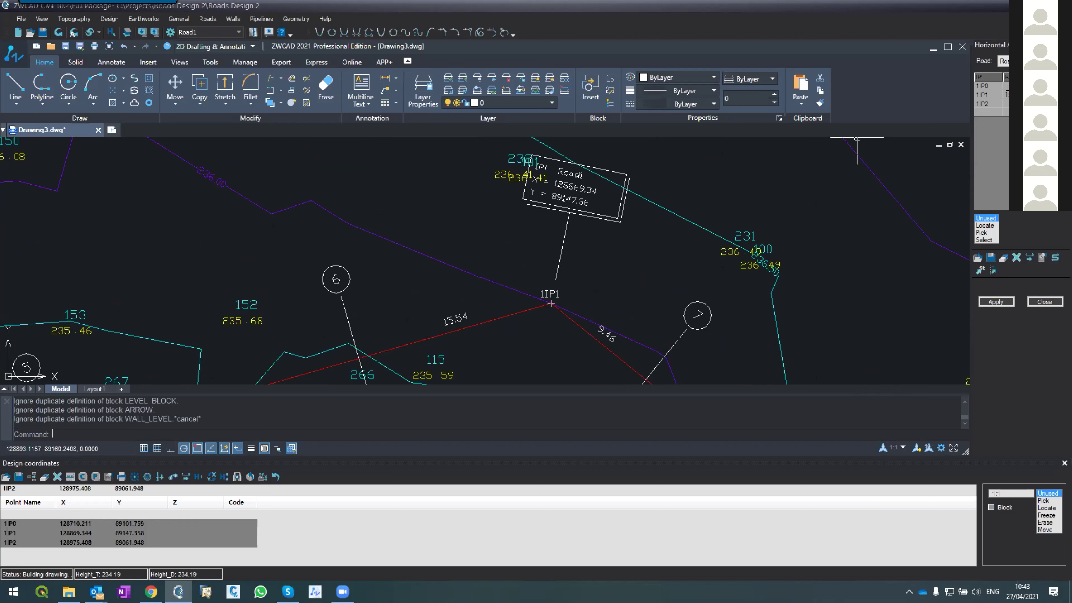
{"action": "left_click", "coordinate": [985, 301]}
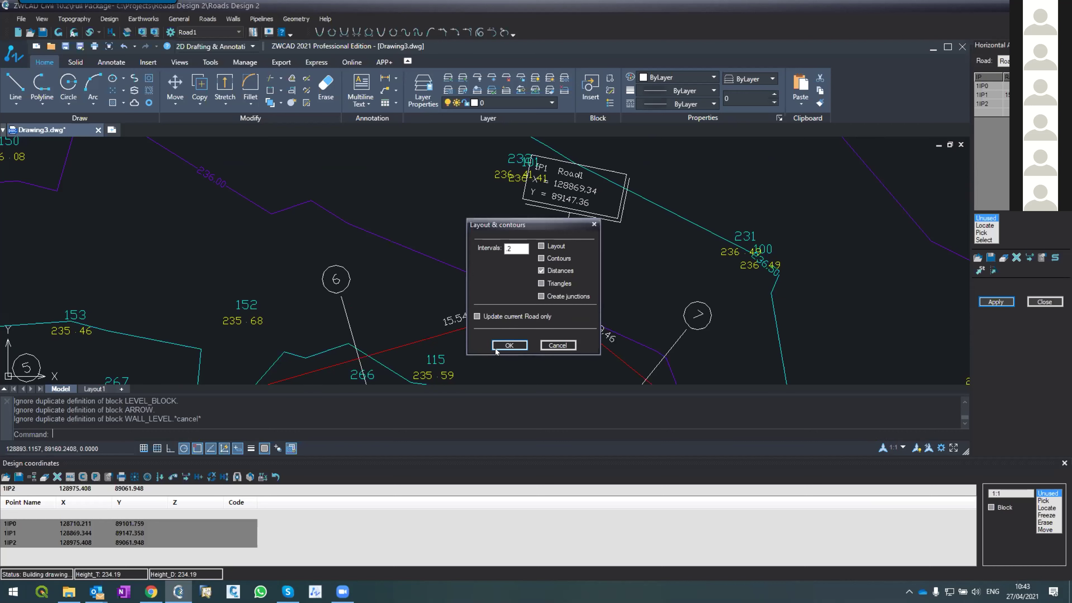
{"action": "left_click", "coordinate": [497, 348]}
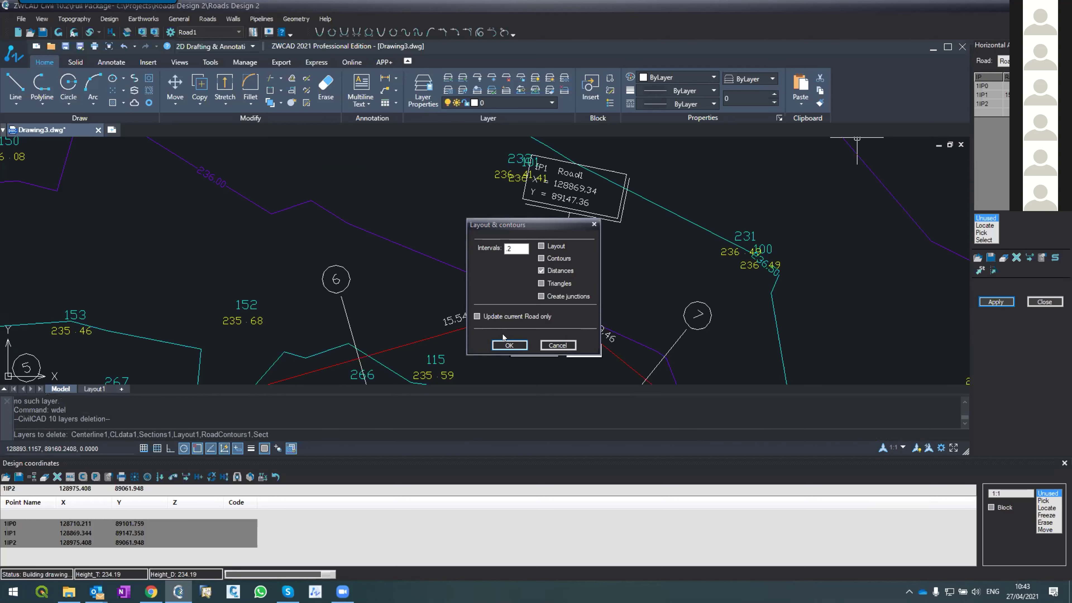
{"action": "key", "text": "Return"}
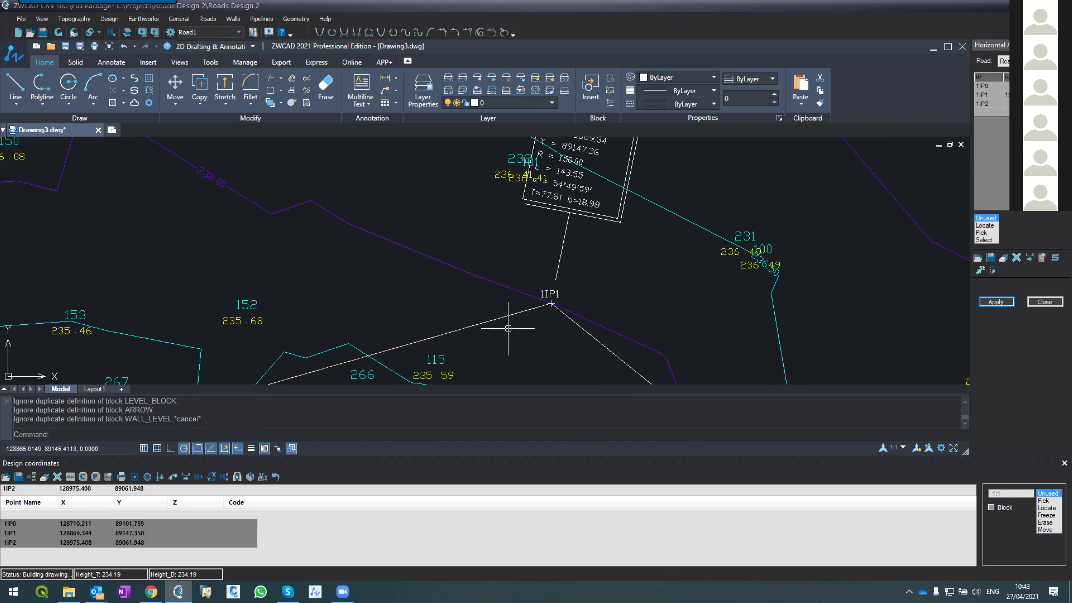
Inspect the new curve near 1IP1 and its start tangent mark, selecting the red arc.
{"action": "scroll", "coordinate": [505, 337], "scroll_direction": "down", "scroll_amount": 8}
{"action": "scroll", "coordinate": [458, 345], "scroll_direction": "up", "scroll_amount": 2}
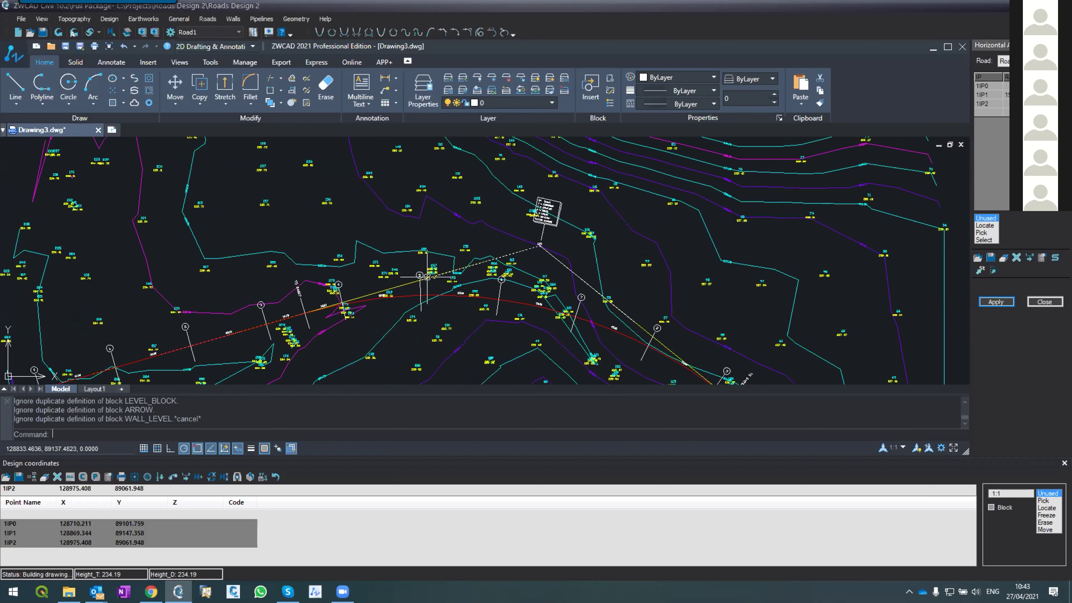
{"action": "scroll", "coordinate": [439, 297], "scroll_direction": "up", "scroll_amount": 4}
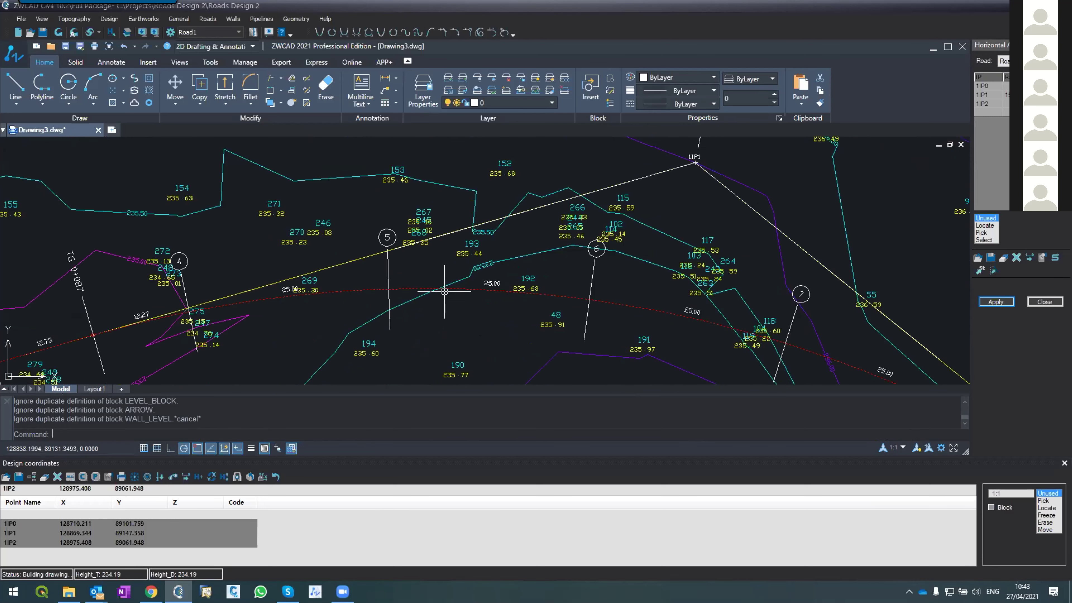
{"action": "left_click", "coordinate": [444, 289]}
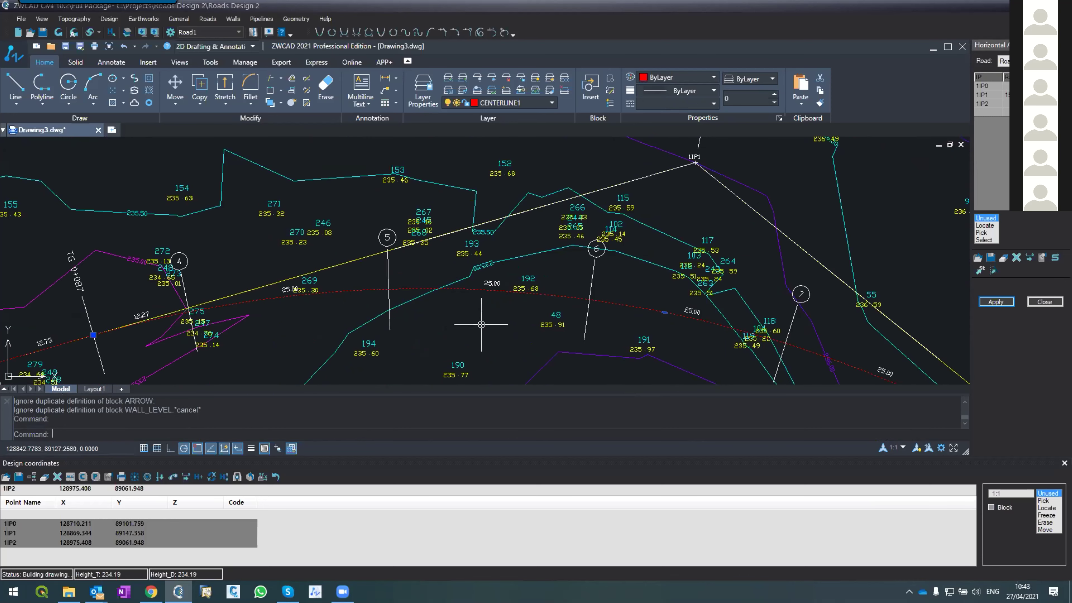
{"action": "scroll", "coordinate": [453, 272], "scroll_direction": "down", "scroll_amount": 2}
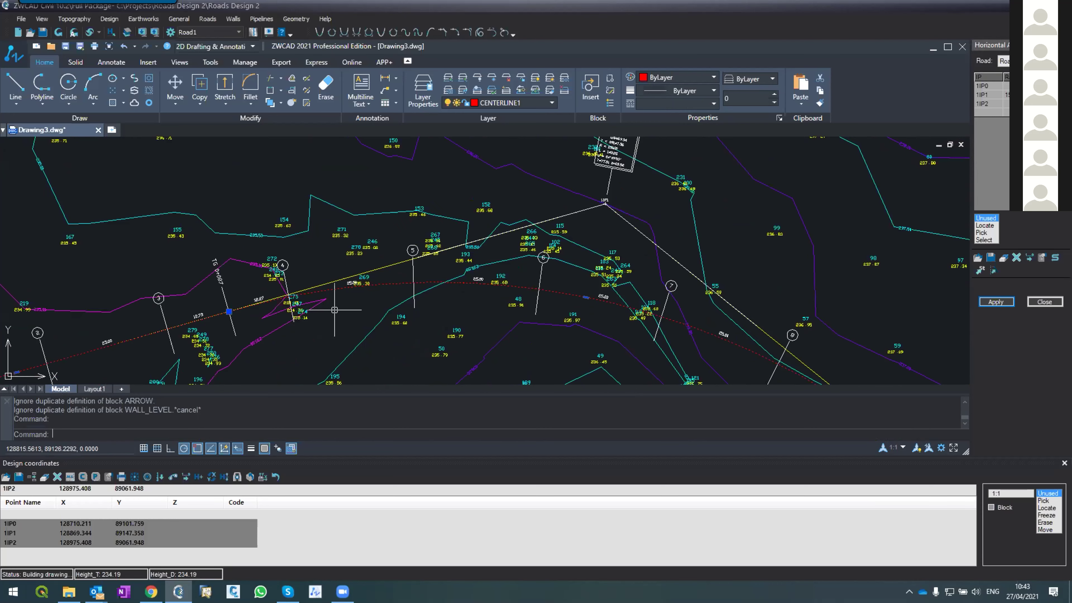
Examine where the curve begins at the TG 0+087 mark and the distances to sections 3 and 4.
{"action": "key", "text": "Escape"}
{"action": "key", "text": "Escape"}
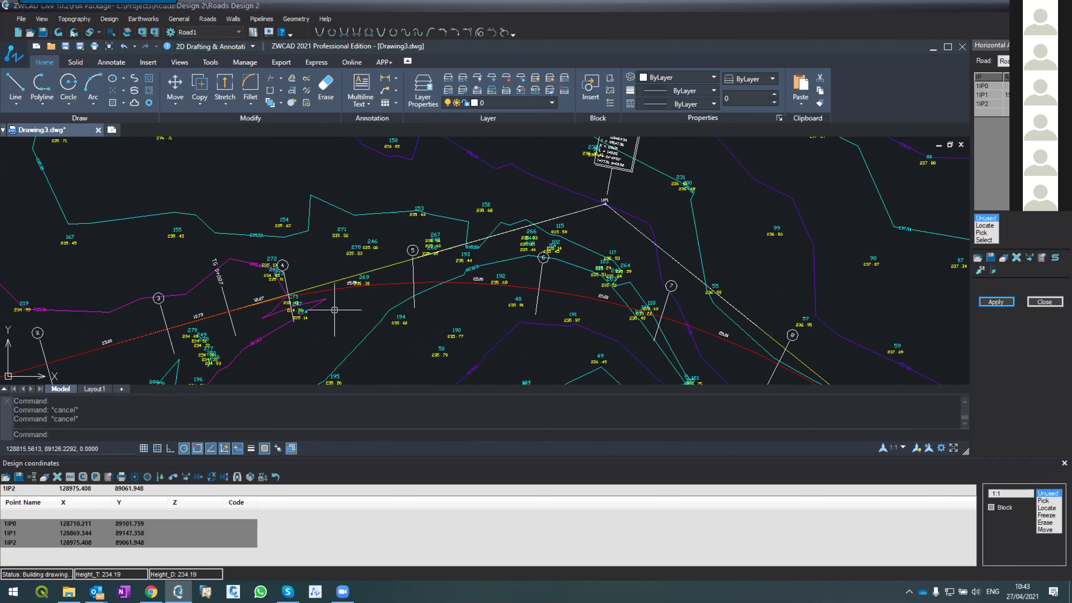
{"action": "scroll", "coordinate": [207, 316], "scroll_direction": "up", "scroll_amount": 4}
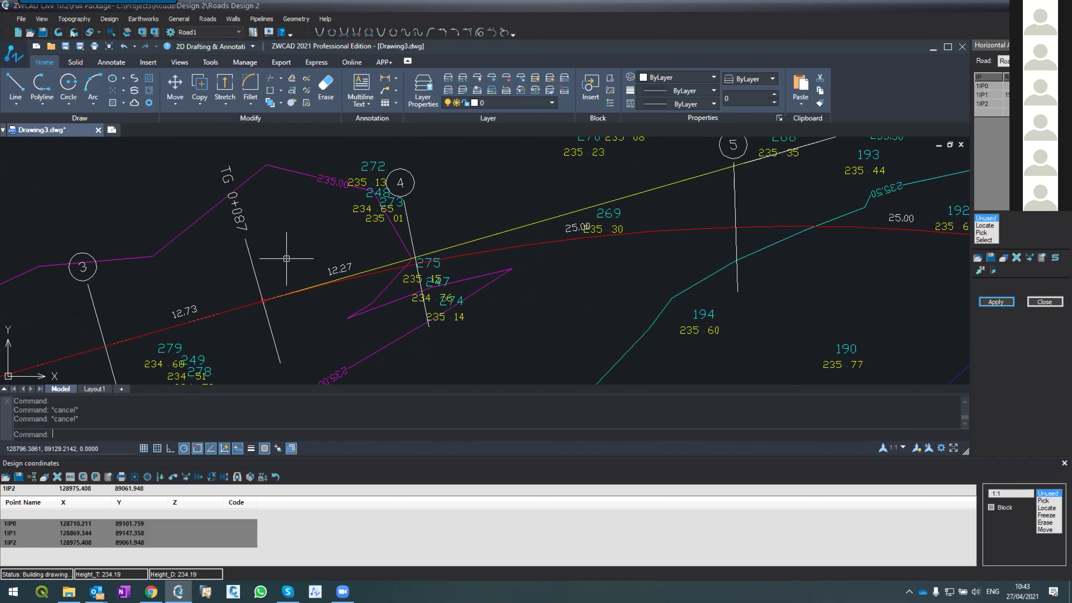
{"action": "scroll", "coordinate": [286, 259], "scroll_direction": "down", "scroll_amount": 2}
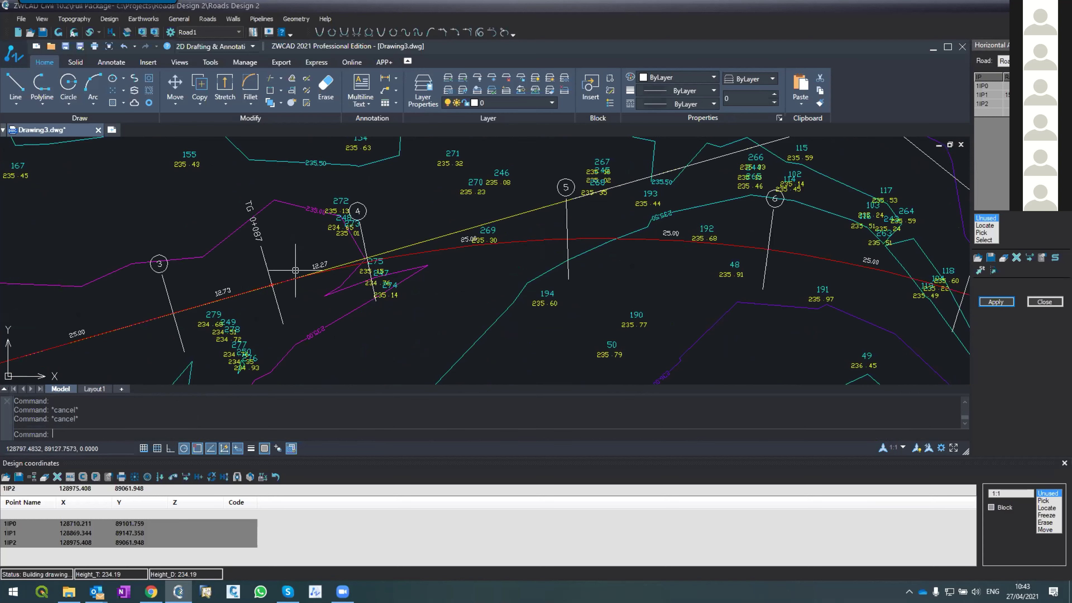
{"action": "scroll", "coordinate": [296, 273], "scroll_direction": "up", "scroll_amount": 2}
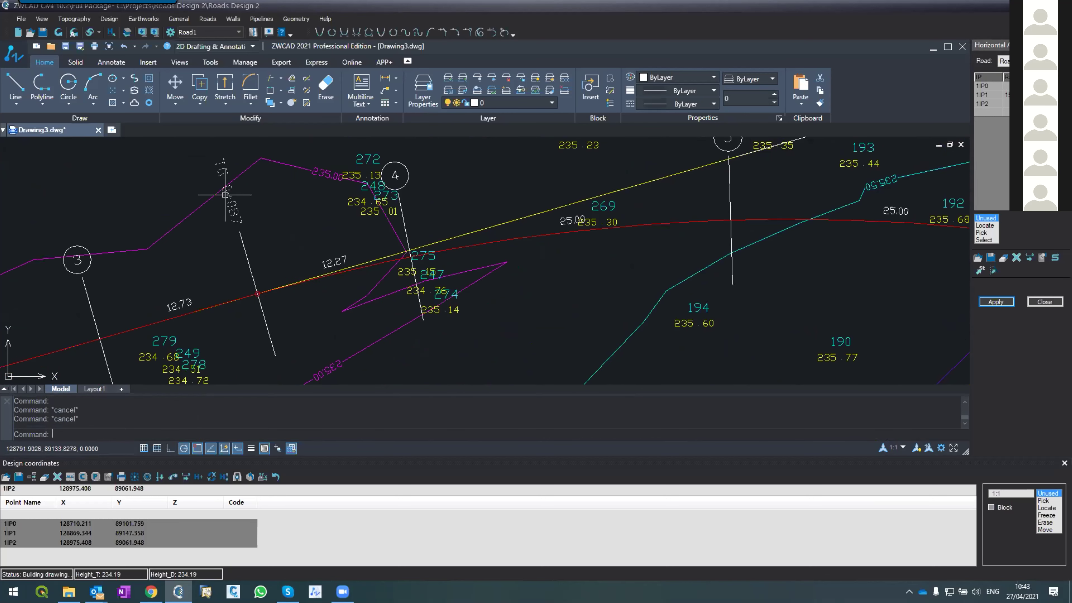
{"action": "scroll", "coordinate": [265, 305], "scroll_direction": "up", "scroll_amount": 4}
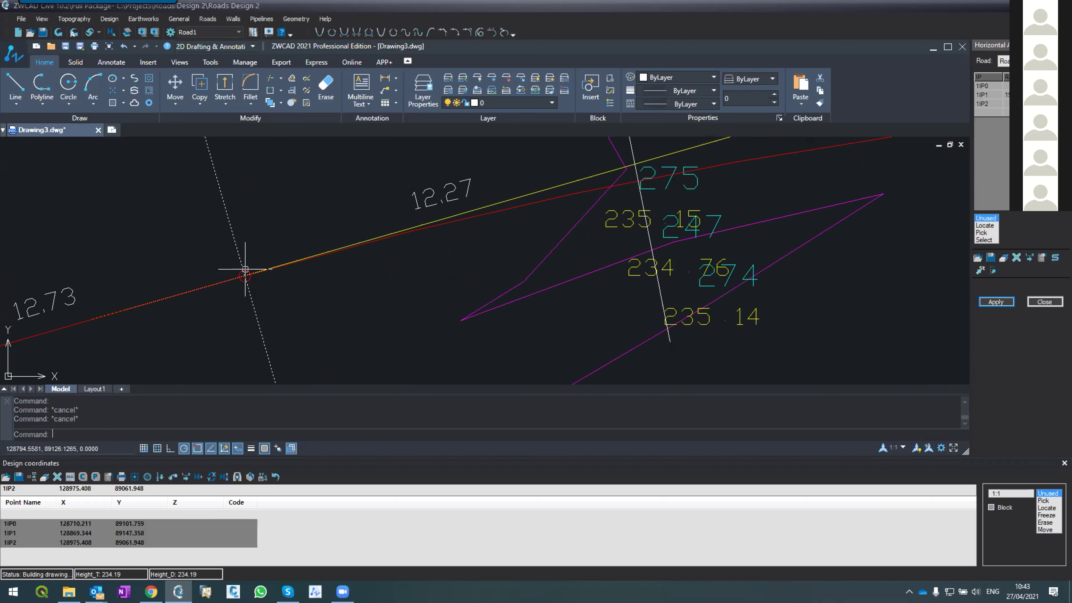
{"action": "scroll", "coordinate": [244, 270], "scroll_direction": "down", "scroll_amount": 5}
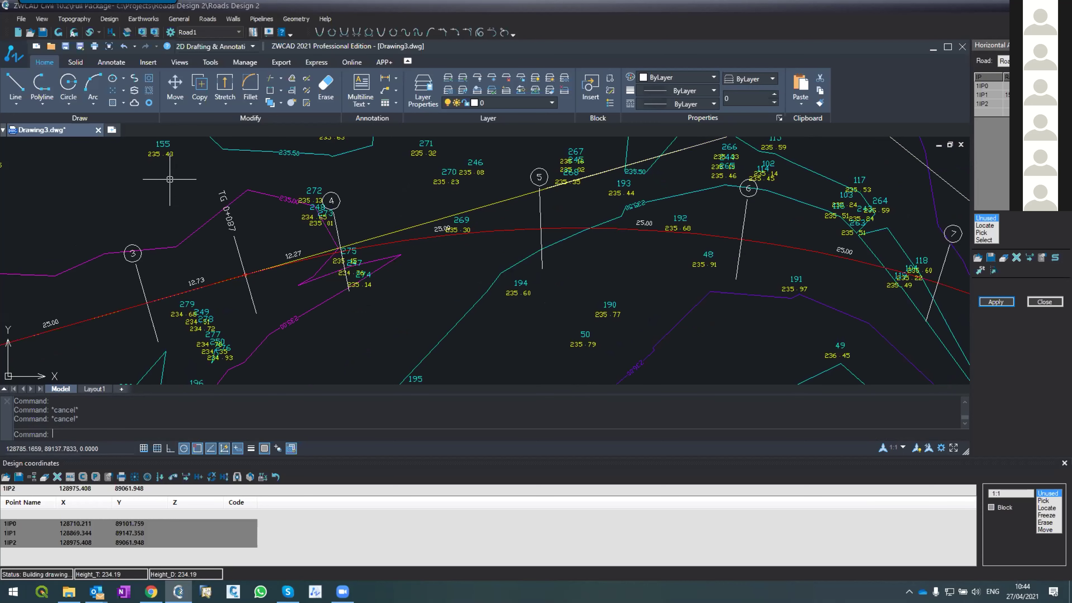
{"action": "scroll", "coordinate": [201, 242], "scroll_direction": "down", "scroll_amount": 1}
{"action": "scroll", "coordinate": [178, 266], "scroll_direction": "up", "scroll_amount": 2}
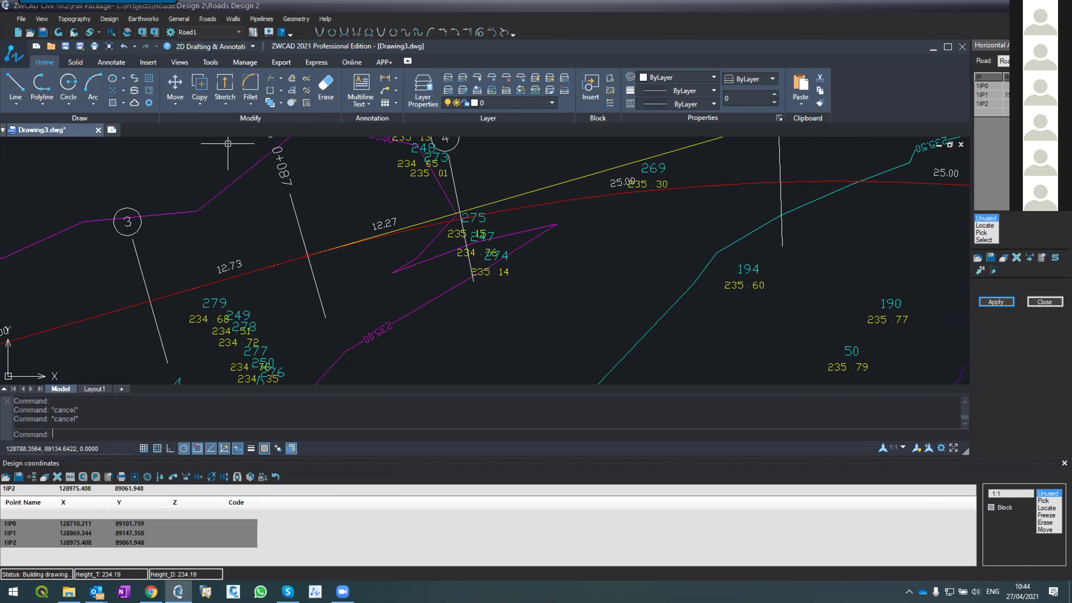
{"action": "scroll", "coordinate": [290, 236], "scroll_direction": "up", "scroll_amount": 2}
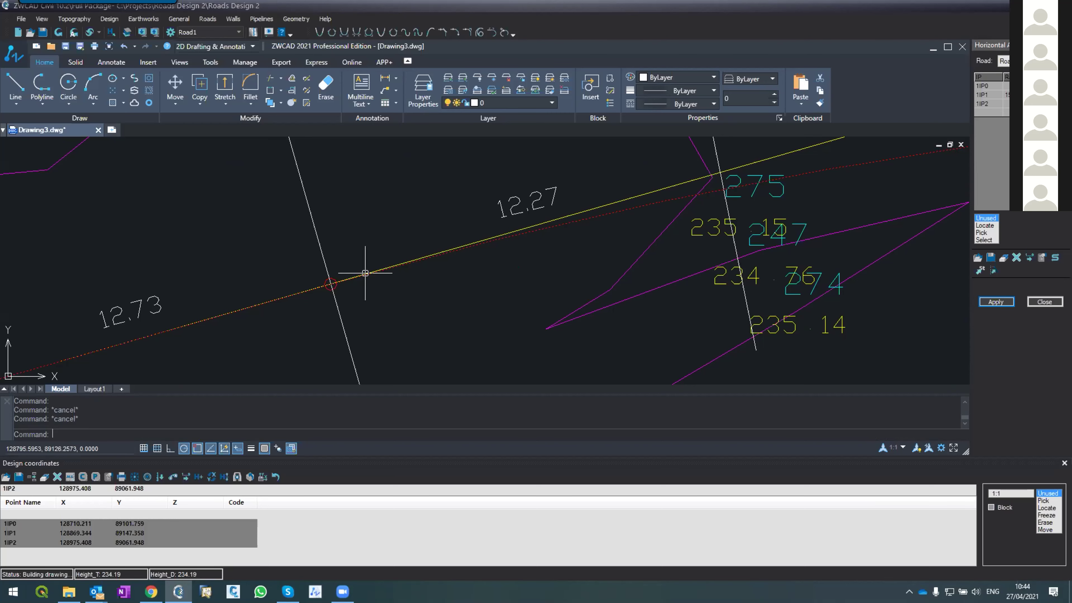
{"action": "scroll", "coordinate": [347, 271], "scroll_direction": "down", "scroll_amount": 5}
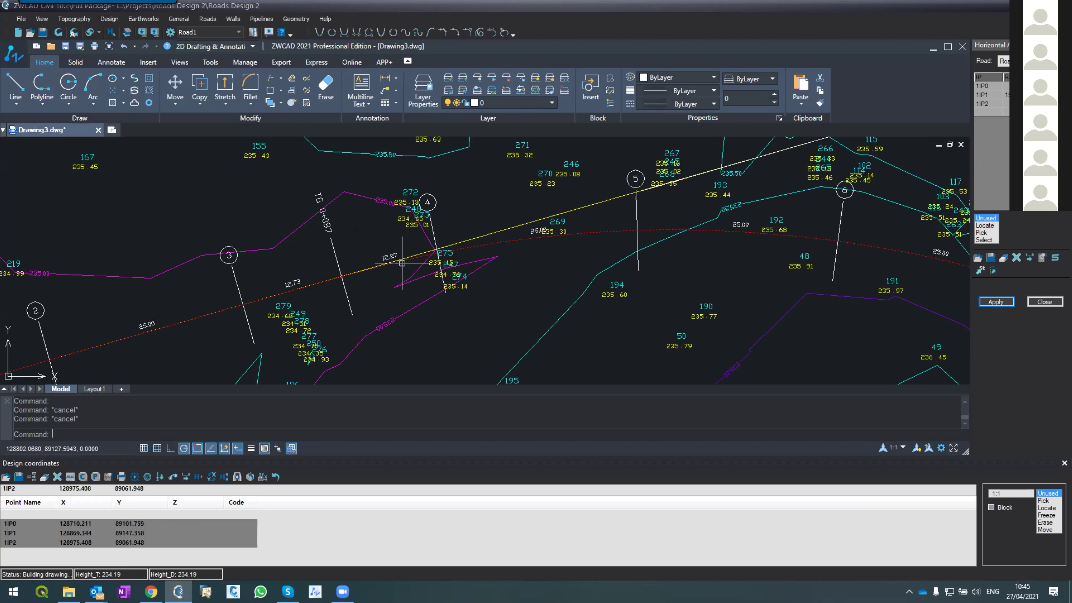
Draw a small rectangle in the open area below section 4.
{"action": "type", "text": "rec"}
{"action": "key", "text": "Return"}
{"action": "left_click", "coordinate": [440, 335]}
{"action": "left_click", "coordinate": [487, 314]}
{"action": "key", "text": "Return"}
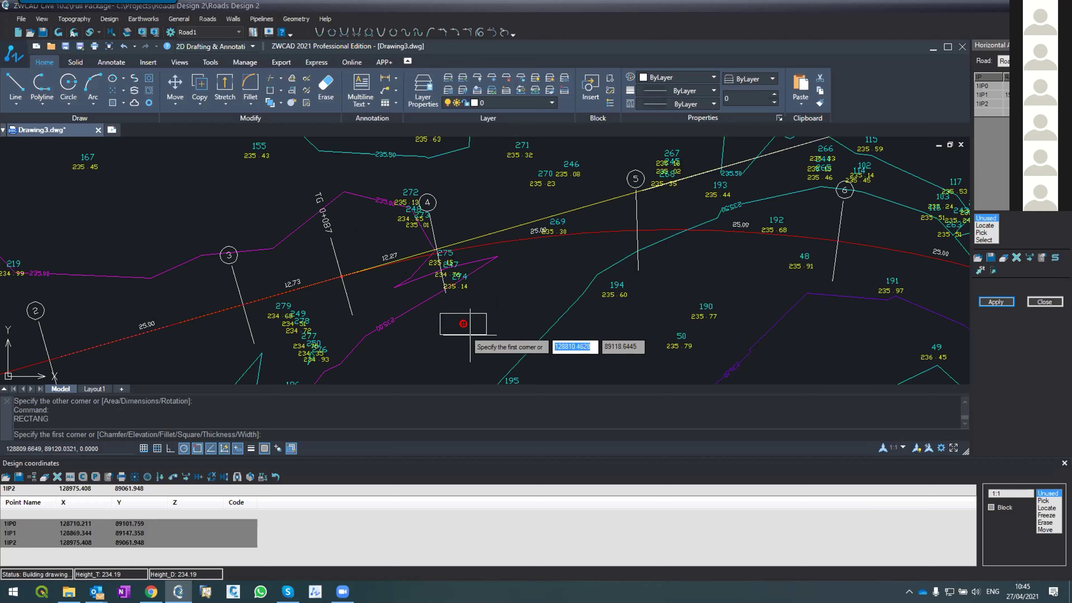
{"action": "key", "text": "Escape"}
{"action": "key", "text": "Escape"}
Move the rectangle onto the centerline at section 3.
{"action": "type", "text": "m"}
{"action": "key", "text": "Return"}
{"action": "left_click", "coordinate": [473, 336]}
{"action": "key", "text": "Return"}
{"action": "left_click", "coordinate": [470, 334]}
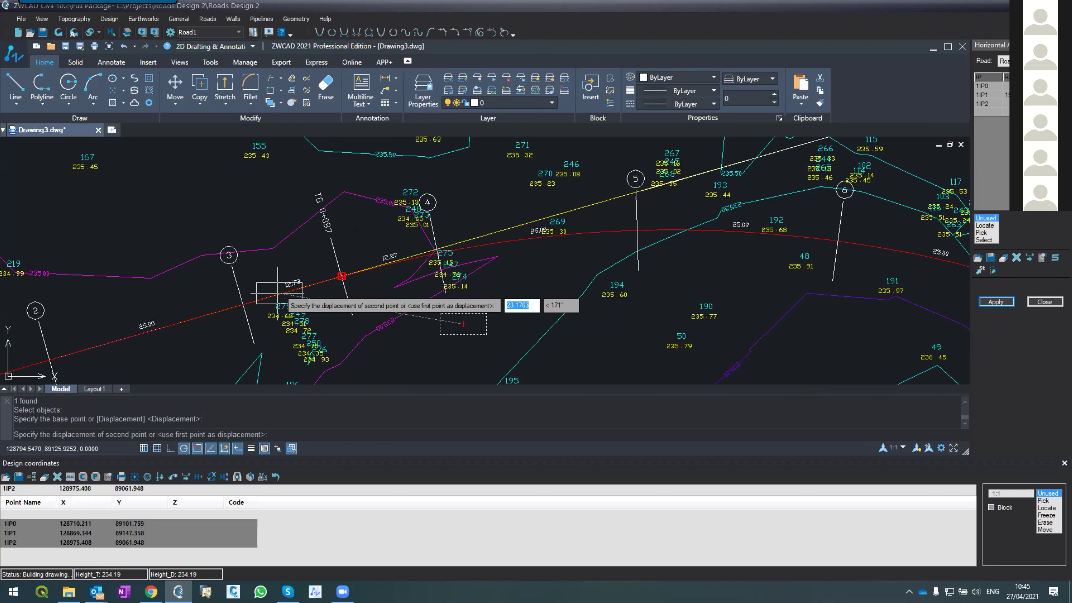
{"action": "left_click", "coordinate": [243, 305]}
{"action": "key", "text": "Return"}
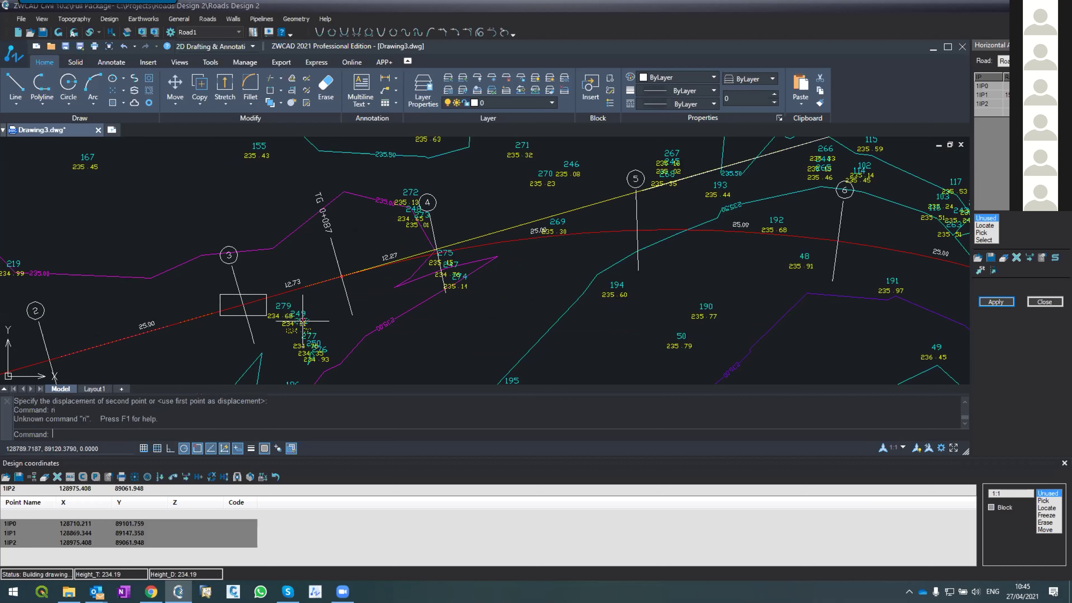
Rotate the rectangle about its lower-left corner to align with the centerline, with Object Snap off.
{"action": "type", "text": "ro"}
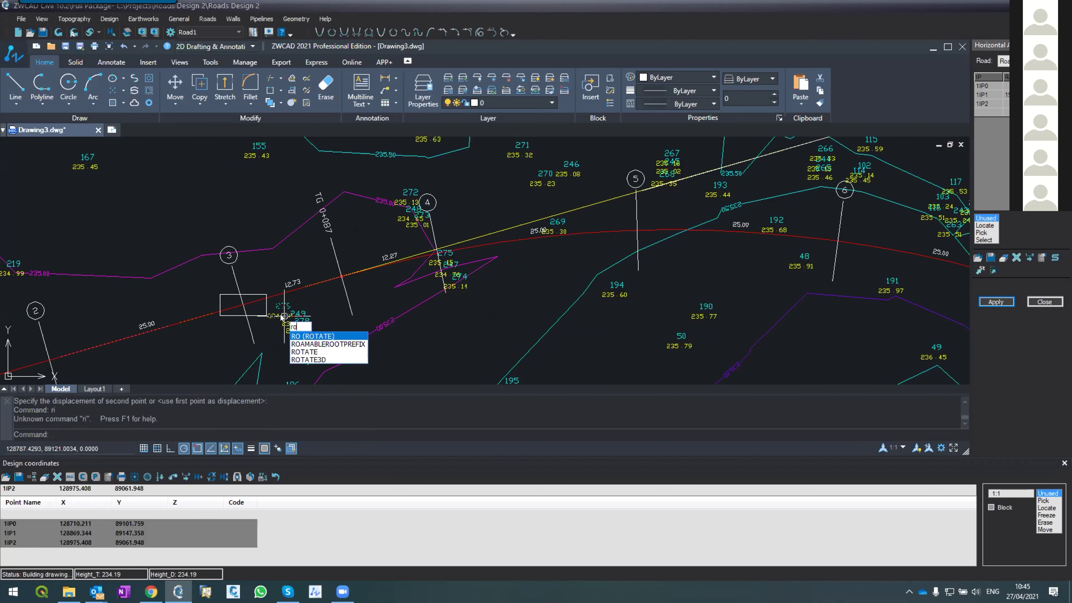
{"action": "key", "text": "Return"}
{"action": "left_click", "coordinate": [249, 317]}
{"action": "key", "text": "Return"}
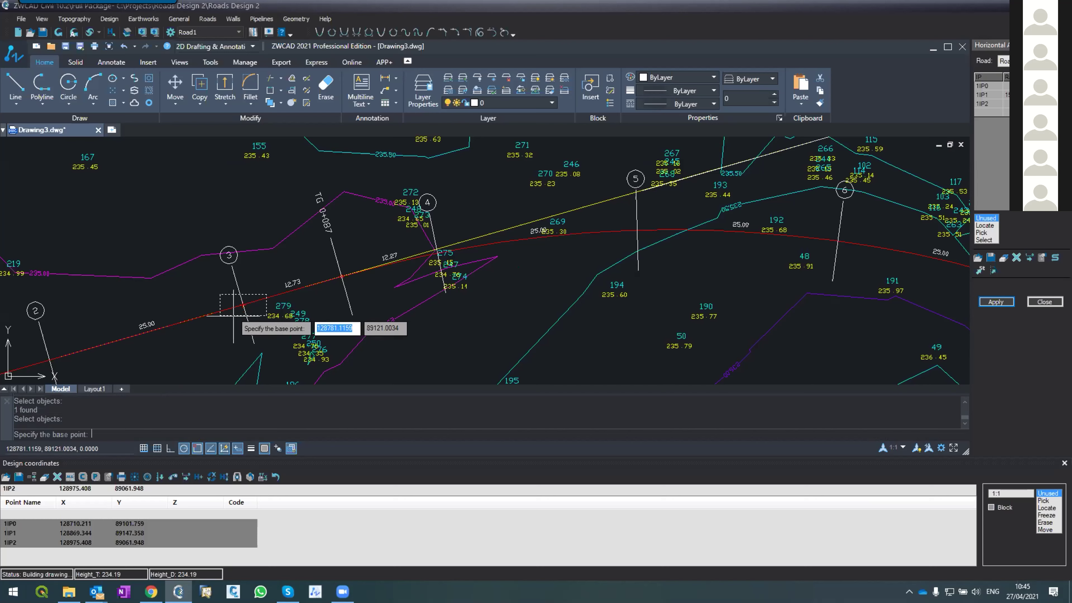
{"action": "left_click", "coordinate": [220, 314]}
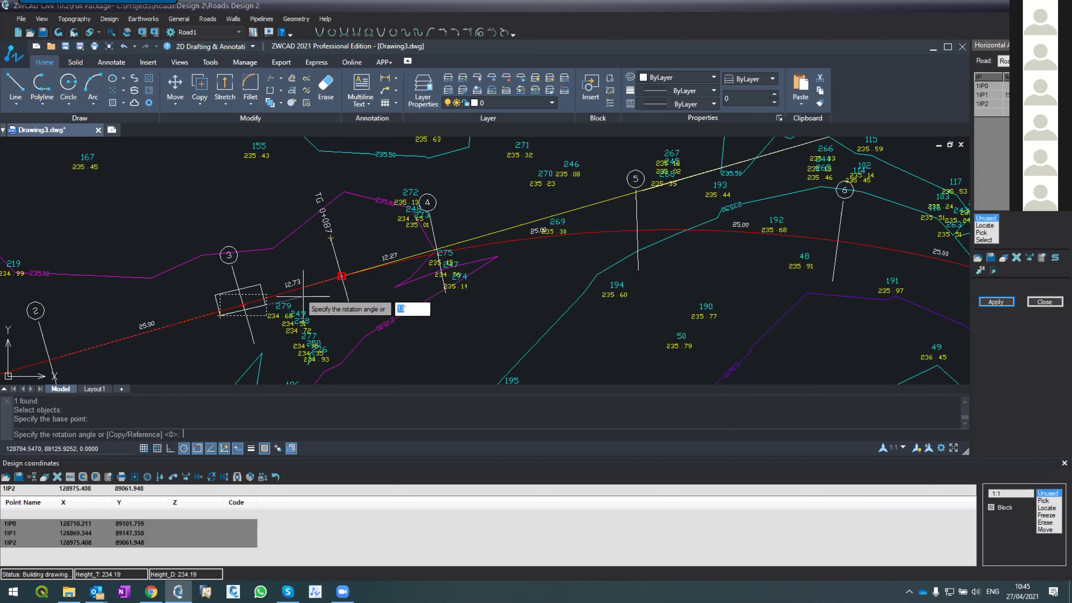
{"action": "left_click", "coordinate": [194, 448]}
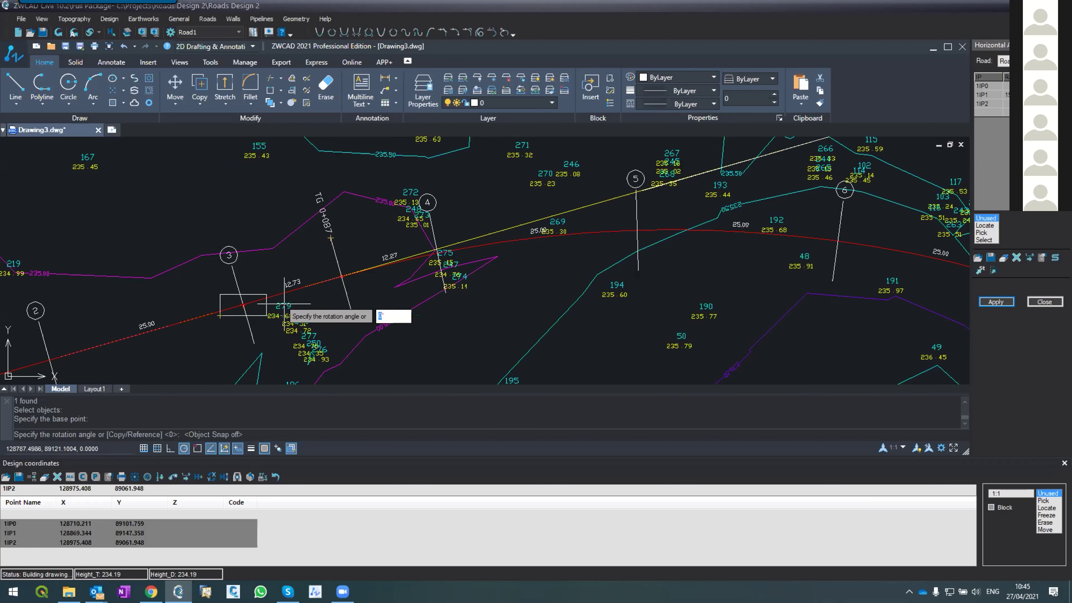
{"action": "left_click", "coordinate": [282, 299]}
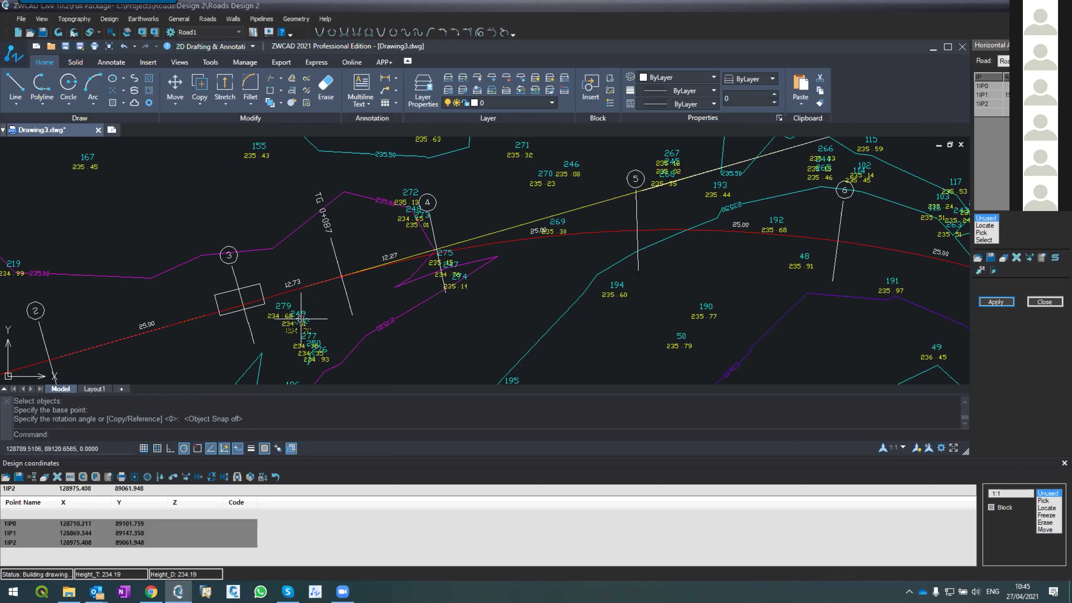
Draw a short polyline from the rectangle's upper-right corner, running parallel to the centerline towards the TG 0+087 mark.
{"action": "type", "text": "ok"}
{"action": "key", "text": "Return"}
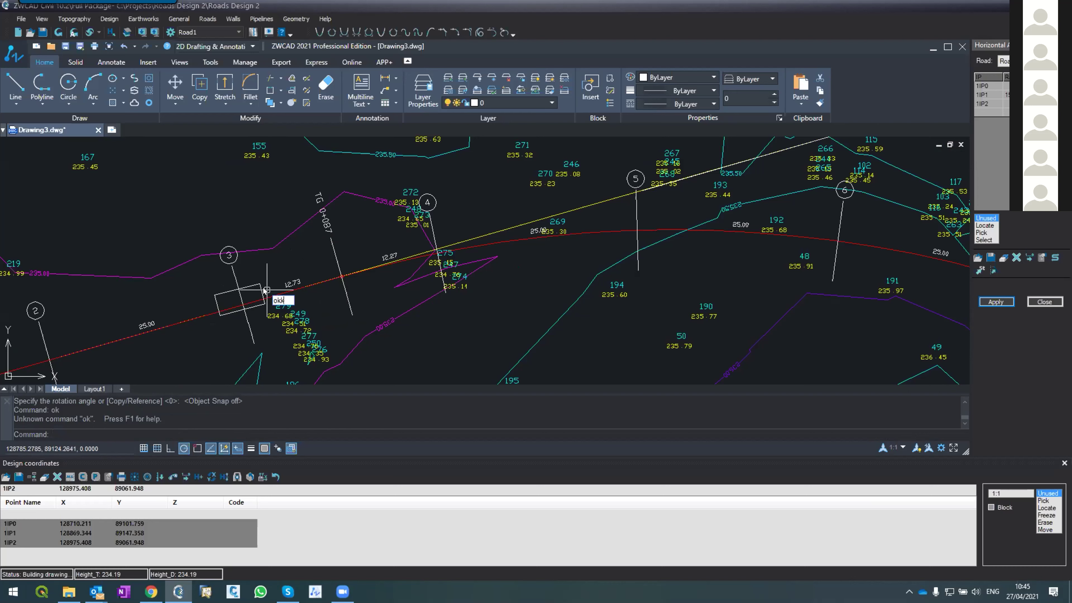
{"action": "type", "text": "pl"}
{"action": "key", "text": "Return"}
{"action": "left_click", "coordinate": [265, 290]}
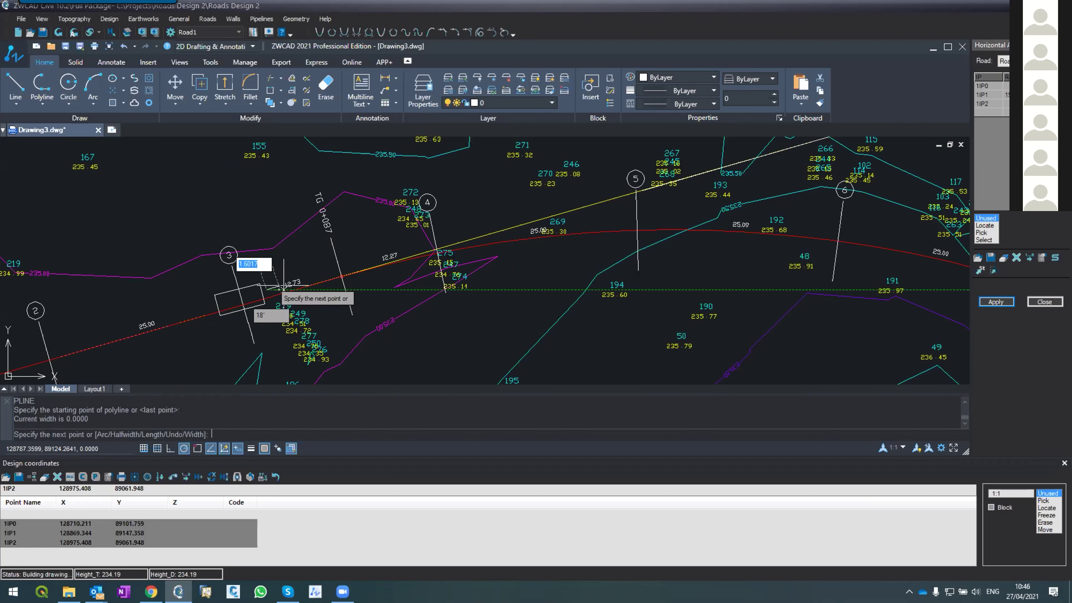
{"action": "left_click", "coordinate": [309, 278]}
{"action": "key", "text": "Return"}
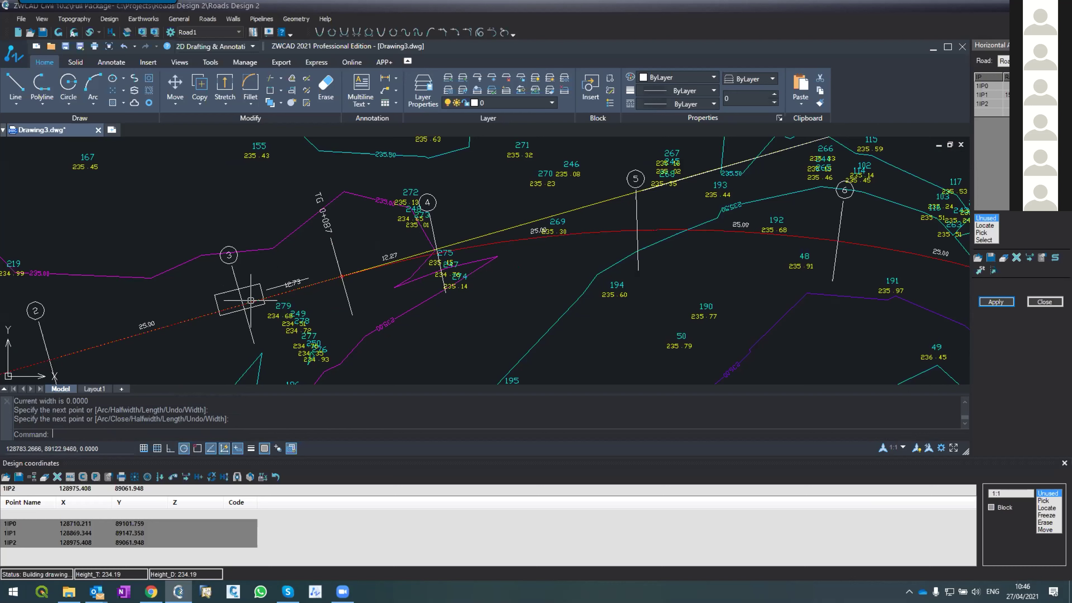
Draw a polyline from near the rectangle's upper-left corner, running upward roughly perpendicular to the centerline.
{"action": "type", "text": "ok"}
{"action": "key", "text": "BackSpace"}
{"action": "key", "text": "BackSpace"}
{"action": "type", "text": "pl"}
{"action": "key", "text": "Return"}
{"action": "left_click", "coordinate": [221, 283]}
{"action": "left_click", "coordinate": [202, 219]}
{"action": "key", "text": "Return"}
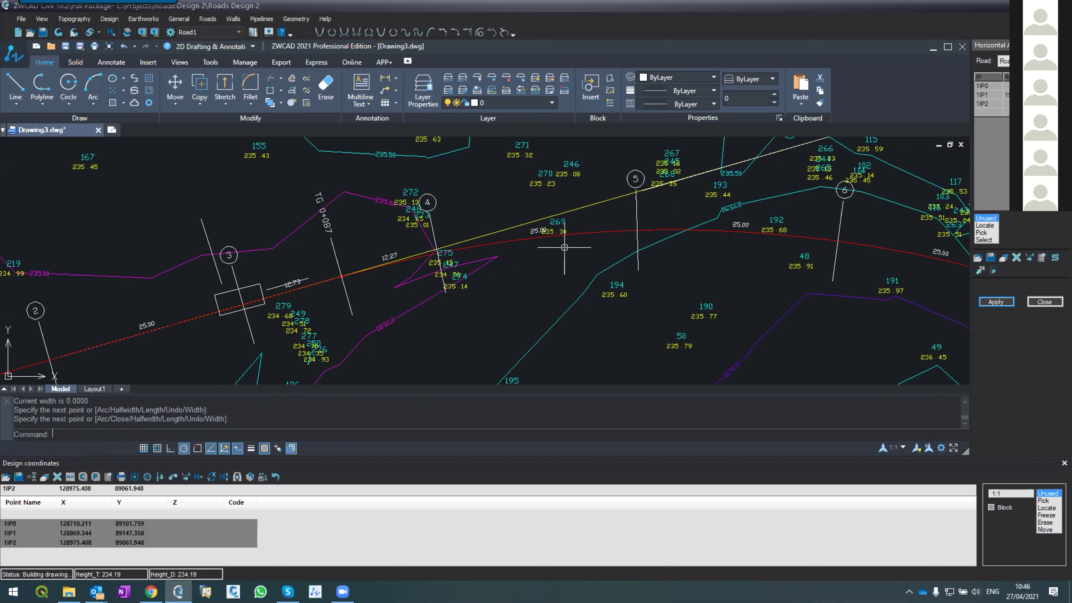
Set the curve radius at 1IP1 to 200 and rebuild the alignment drawing.
{"action": "scroll", "coordinate": [562, 241], "scroll_direction": "down", "scroll_amount": 4}
{"action": "scroll", "coordinate": [548, 257], "scroll_direction": "up", "scroll_amount": 2}
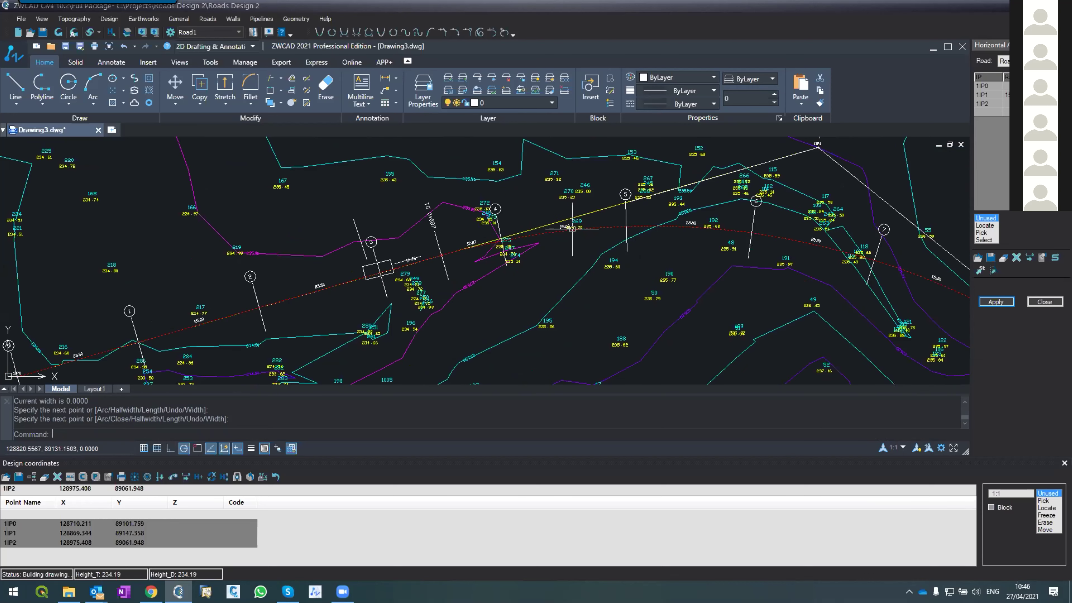
{"action": "scroll", "coordinate": [540, 258], "scroll_direction": "down", "scroll_amount": 3}
{"action": "scroll", "coordinate": [606, 244], "scroll_direction": "up", "scroll_amount": 4}
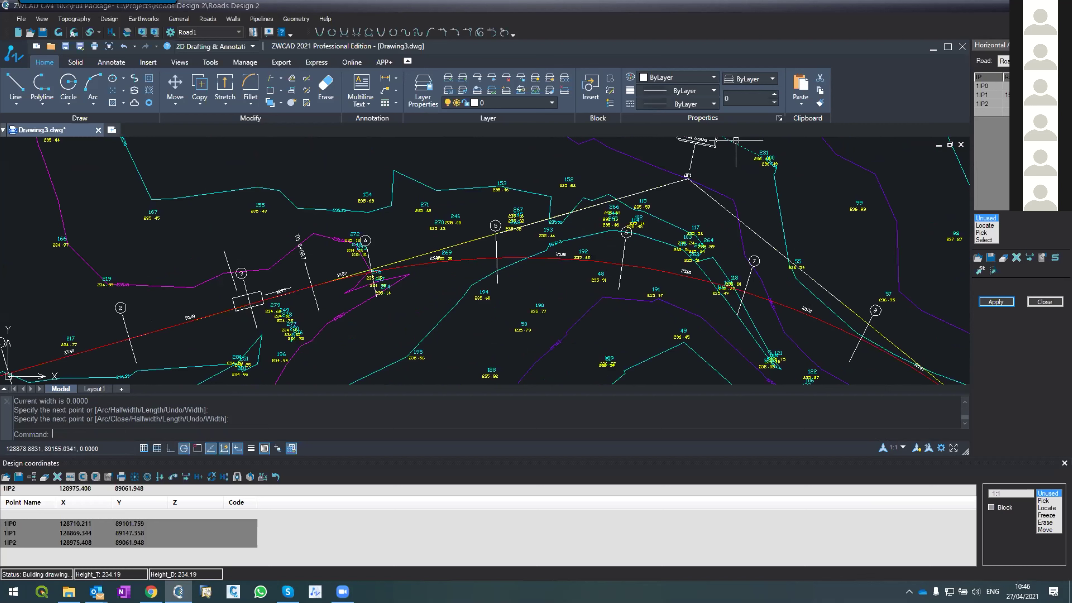
{"action": "type", "text": "200"}
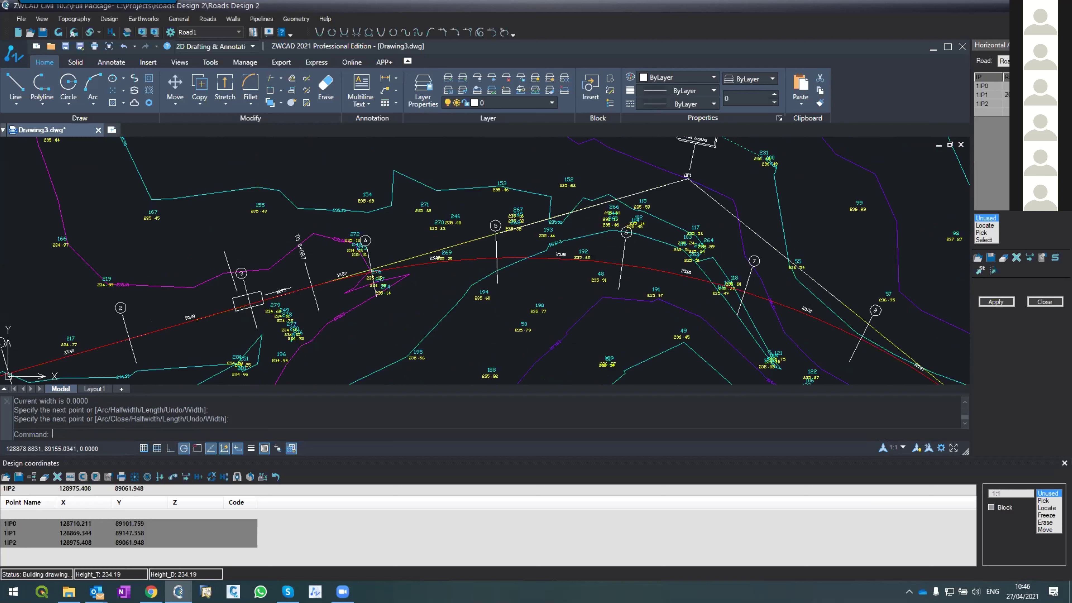
{"action": "left_click", "coordinate": [995, 302]}
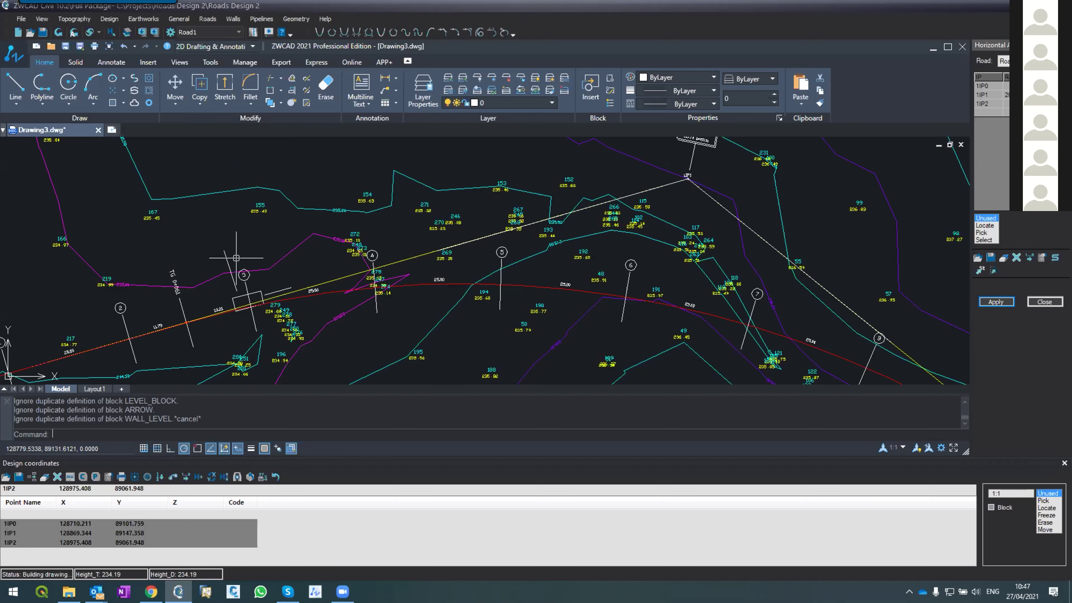
Try a larger radius at 1IP1, rebuilding with Distances on and continuing despite the overlaps on both tangents.
{"action": "scroll", "coordinate": [359, 199], "scroll_direction": "down", "scroll_amount": 4}
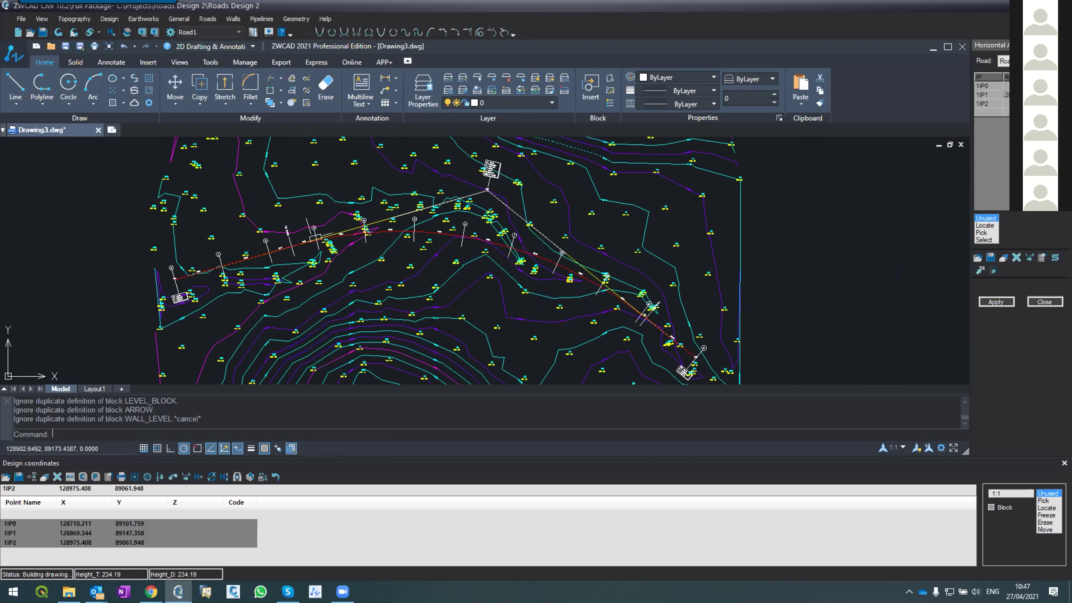
{"action": "left_click", "coordinate": [995, 301]}
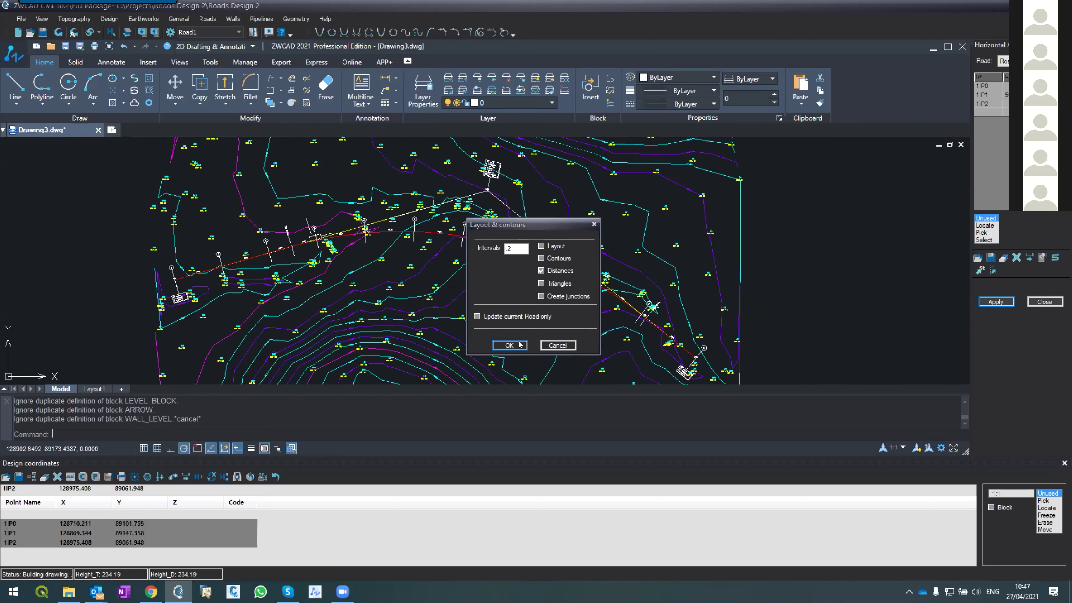
{"action": "left_click", "coordinate": [519, 344]}
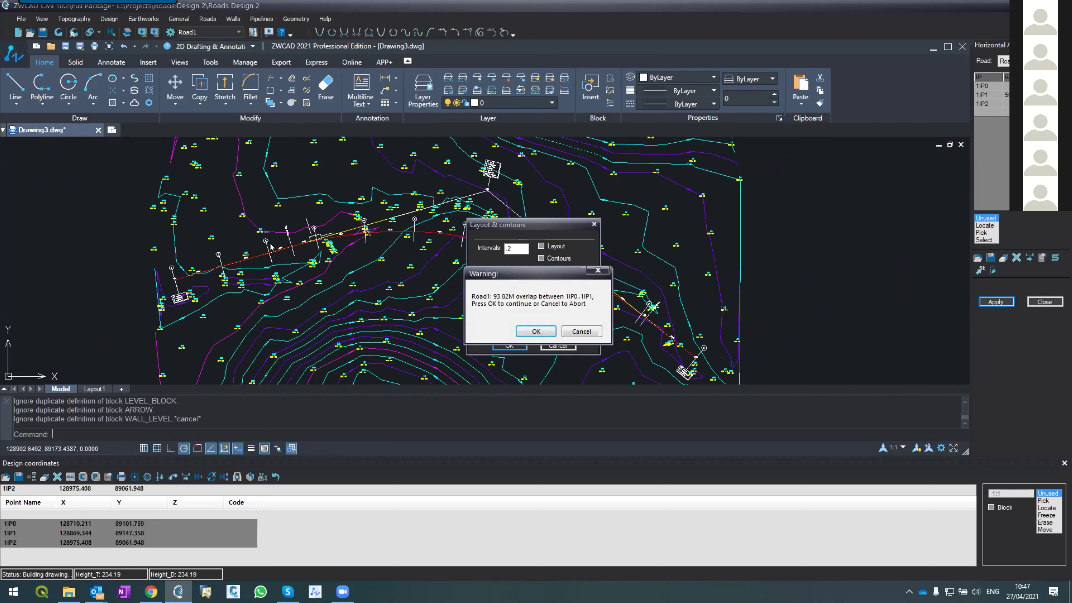
{"action": "left_click", "coordinate": [533, 332]}
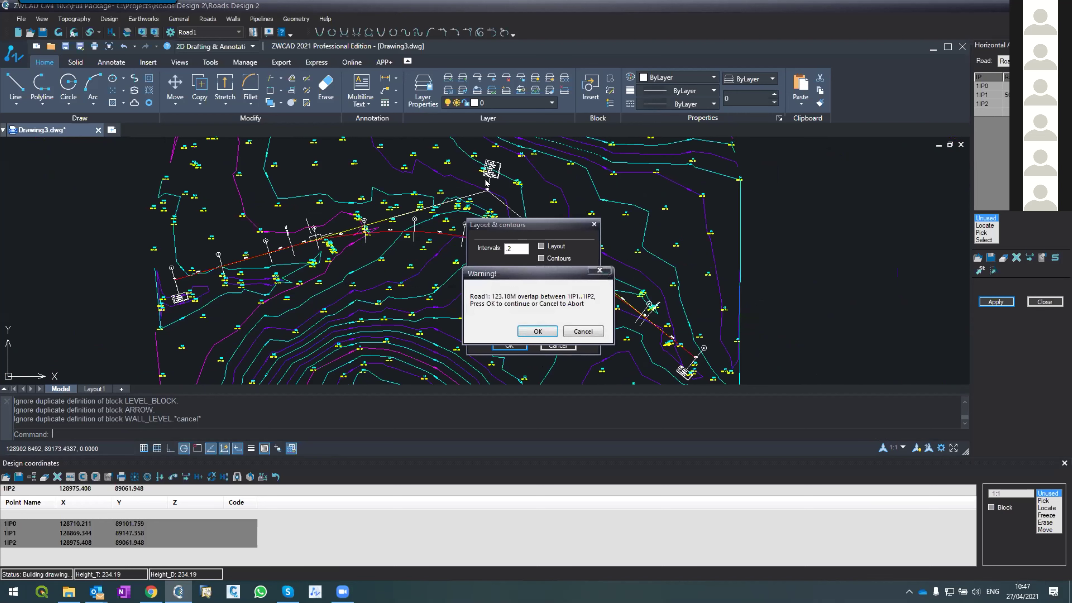
{"action": "left_click", "coordinate": [537, 331]}
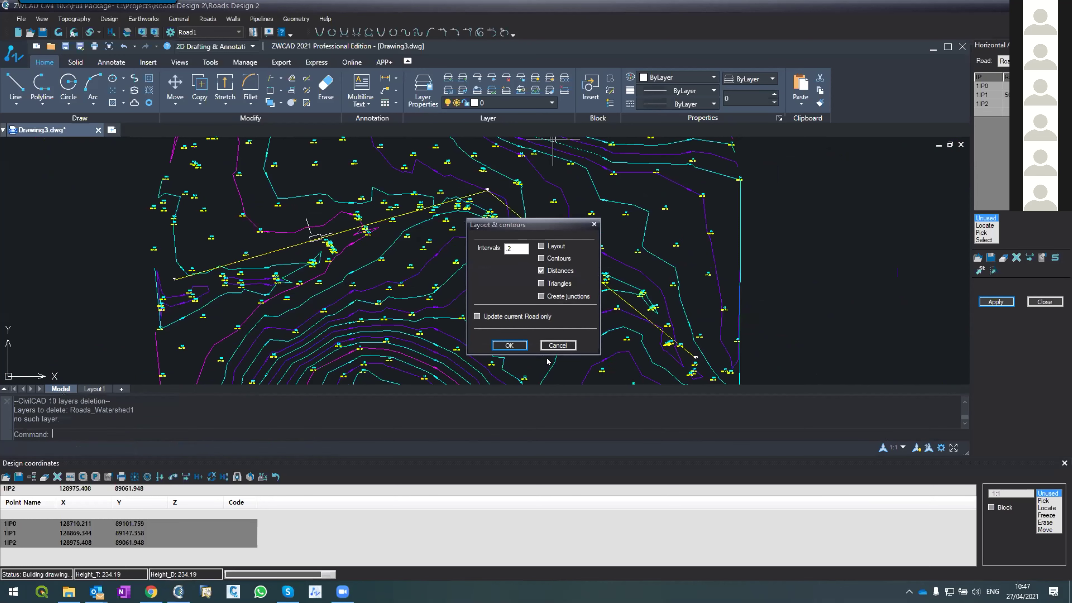
{"action": "scroll", "coordinate": [456, 211], "scroll_direction": "down", "scroll_amount": 5}
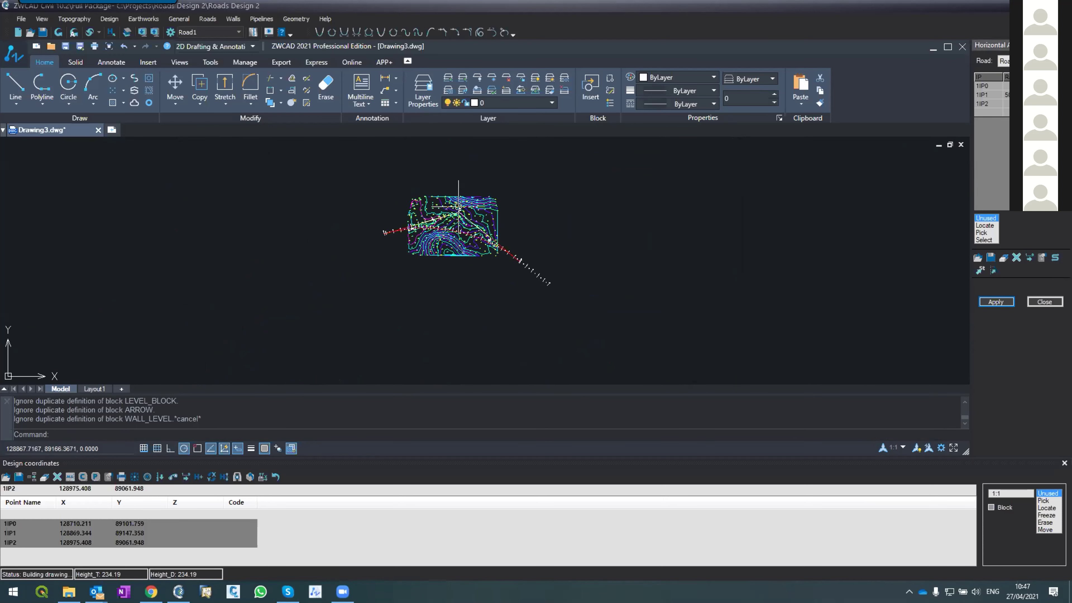
{"action": "scroll", "coordinate": [459, 207], "scroll_direction": "up", "scroll_amount": 3}
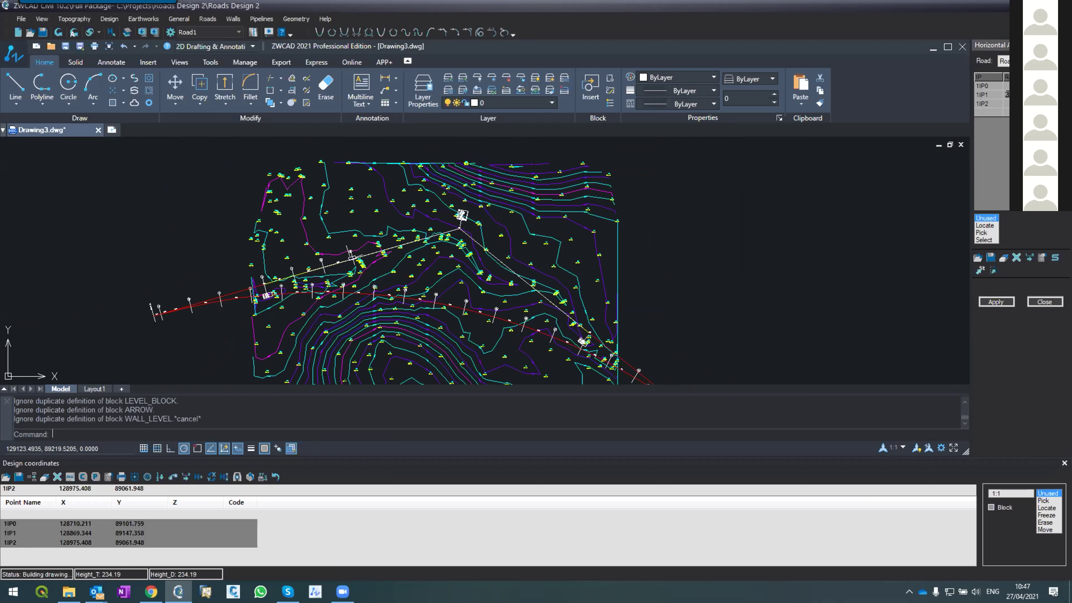
Restore the radius of 200 at 1IP1, rebuild the alignment drawing and inspect the curve against the sections.
{"action": "left_click", "coordinate": [1003, 306]}
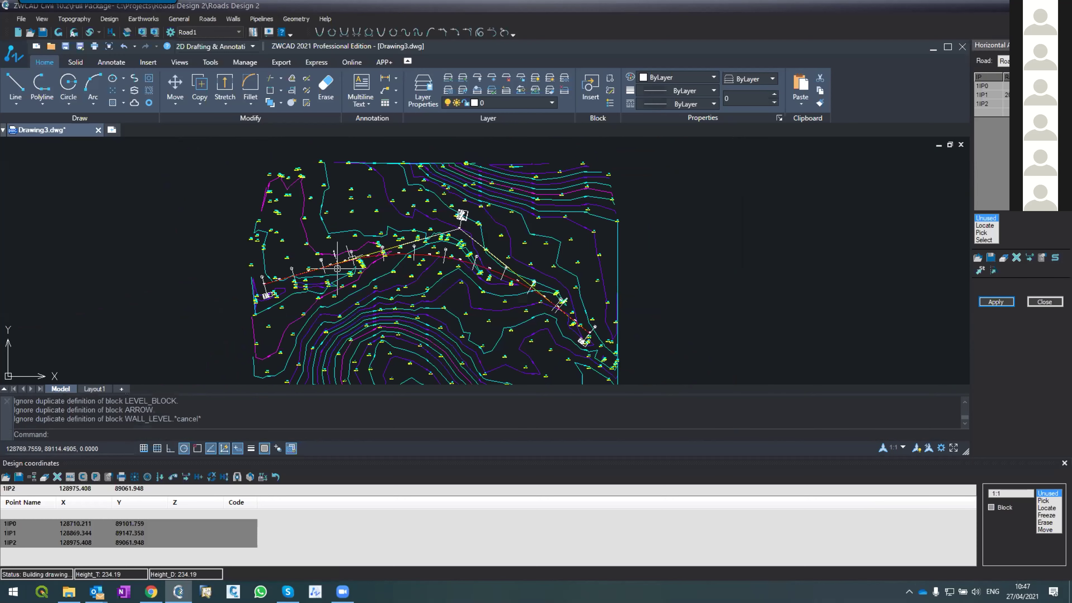
{"action": "scroll", "coordinate": [334, 254], "scroll_direction": "up", "scroll_amount": 4}
{"action": "scroll", "coordinate": [333, 255], "scroll_direction": "up", "scroll_amount": 2}
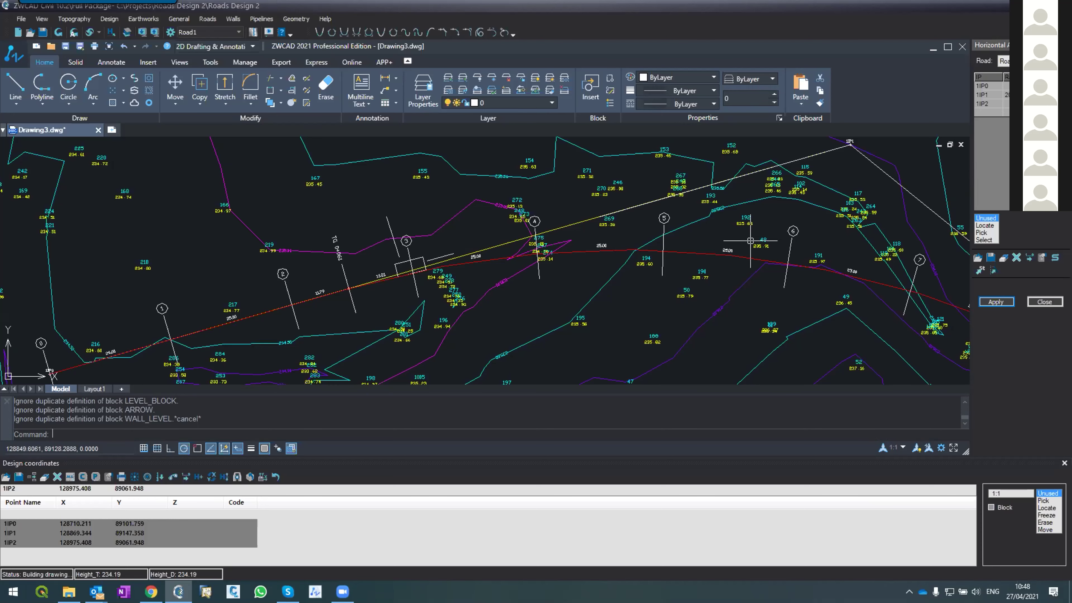
{"action": "scroll", "coordinate": [751, 243], "scroll_direction": "down", "scroll_amount": 5}
{"action": "scroll", "coordinate": [751, 241], "scroll_direction": "up", "scroll_amount": 5}
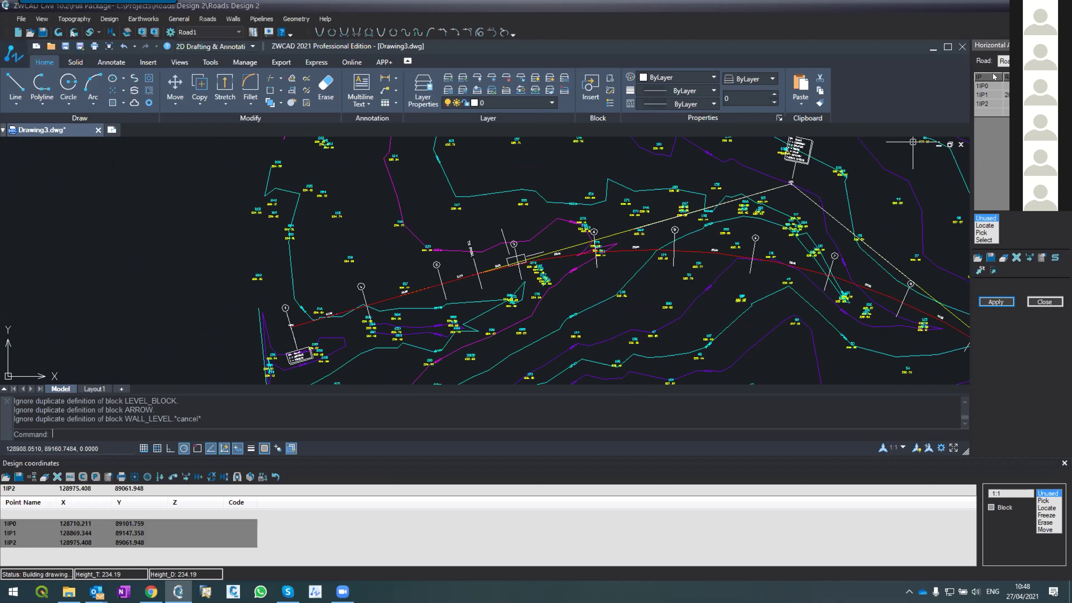
Select 1IP2 in the design coordinates list and adjust the drawing window's width to uncover the Horizontal Alignment table.
{"action": "left_click", "coordinate": [91, 532]}
{"action": "left_click", "coordinate": [97, 542]}
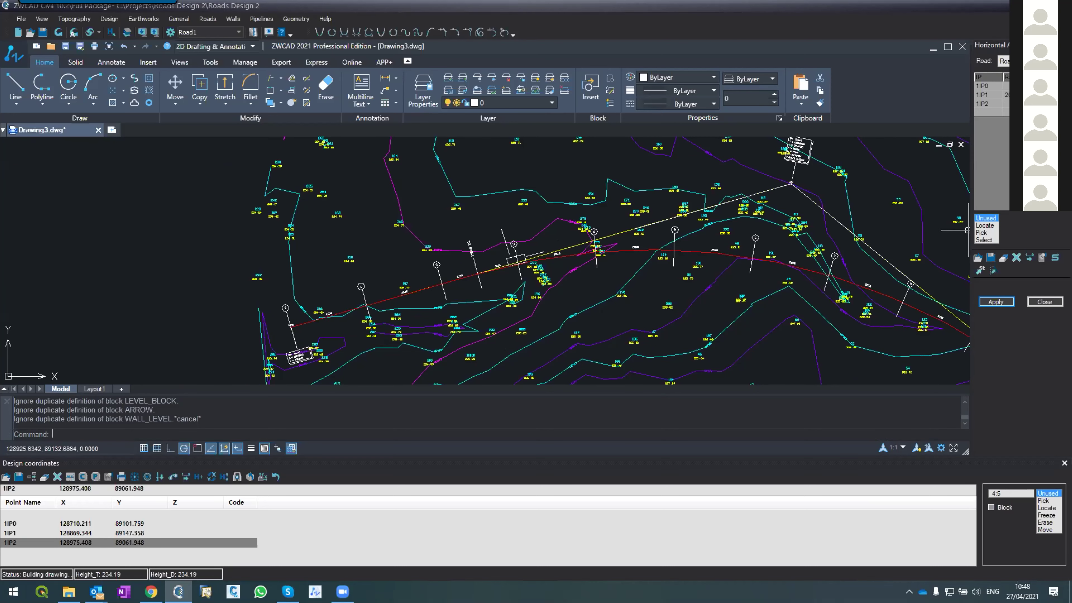
{"action": "left_click_drag", "start_coordinate": [968, 228], "coordinate": [943, 224]}
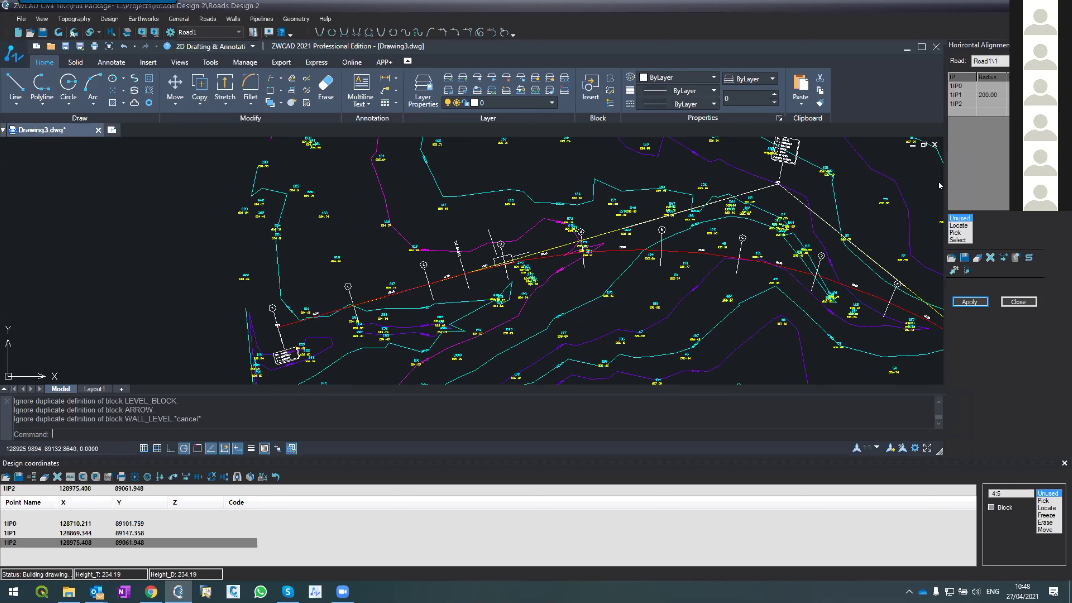
{"action": "left_click_drag", "start_coordinate": [944, 182], "coordinate": [962, 171]}
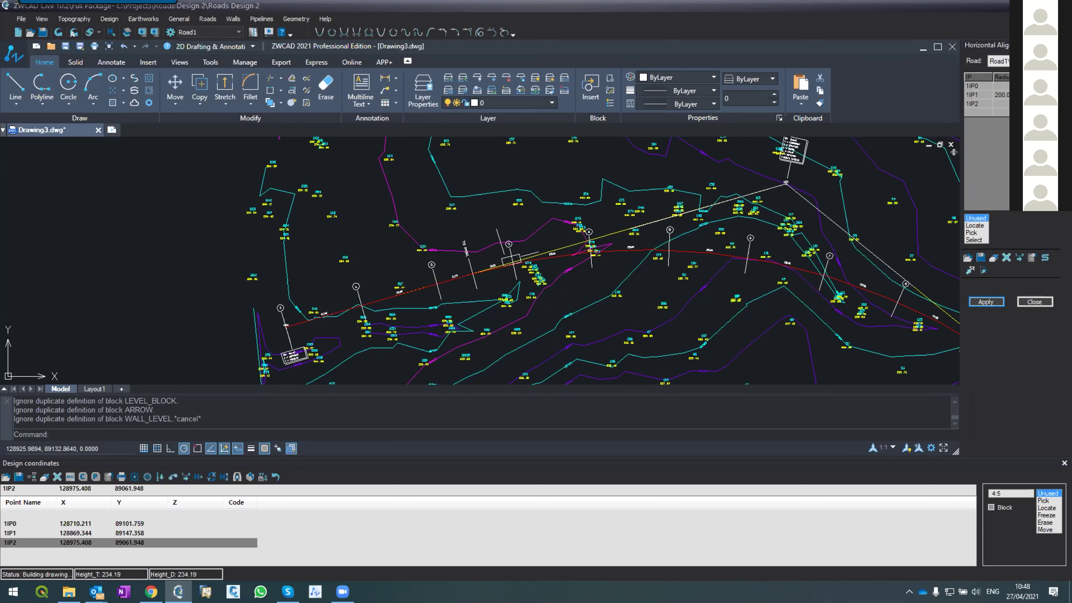
{"action": "mouse_move", "coordinate": [955, 152]}
{"action": "left_mouse_down"}
{"action": "mouse_move", "coordinate": [965, 153]}
{"action": "mouse_move", "coordinate": [956, 158]}
{"action": "left_mouse_up"}
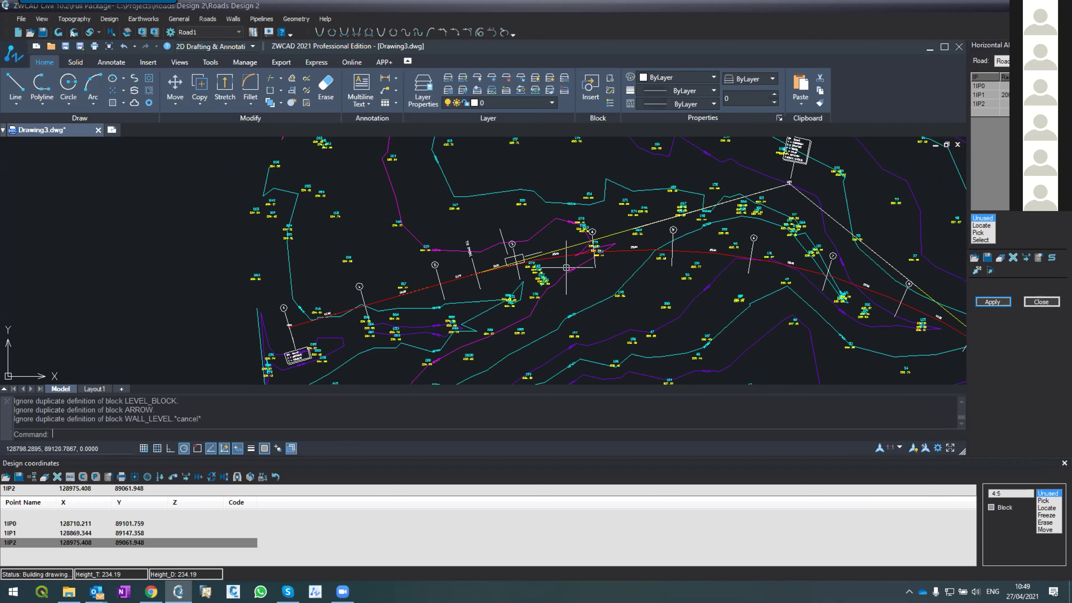
Add an entry transition of length 40 to the curve at 1IP1 and rebuild the alignment drawing with Distances on.
{"action": "scroll", "coordinate": [566, 268], "scroll_direction": "up", "scroll_amount": 5}
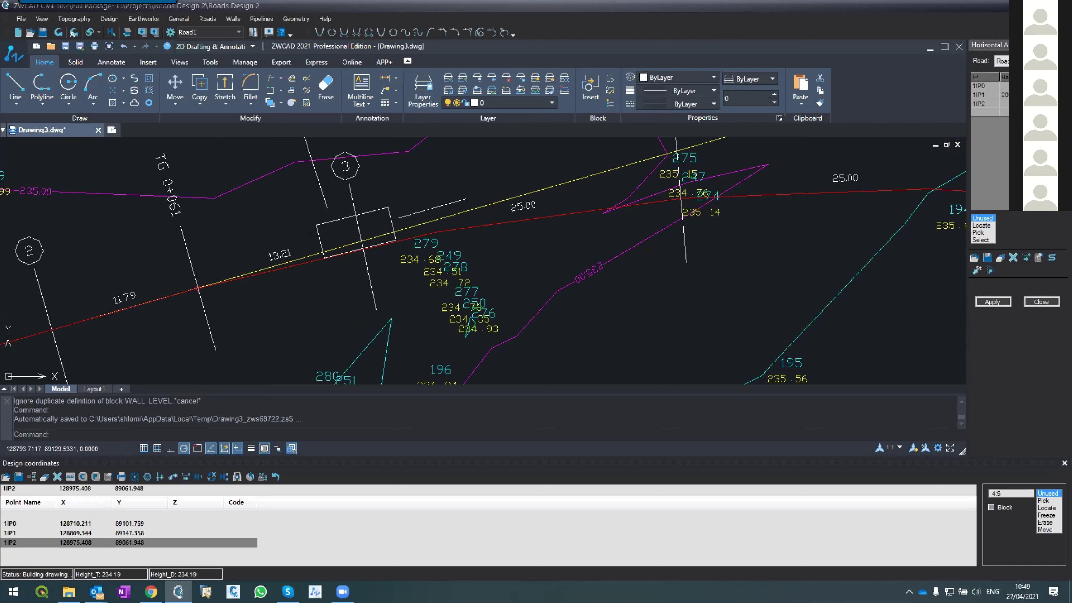
{"action": "left_click", "coordinate": [983, 305]}
{"action": "left_click", "coordinate": [512, 346]}
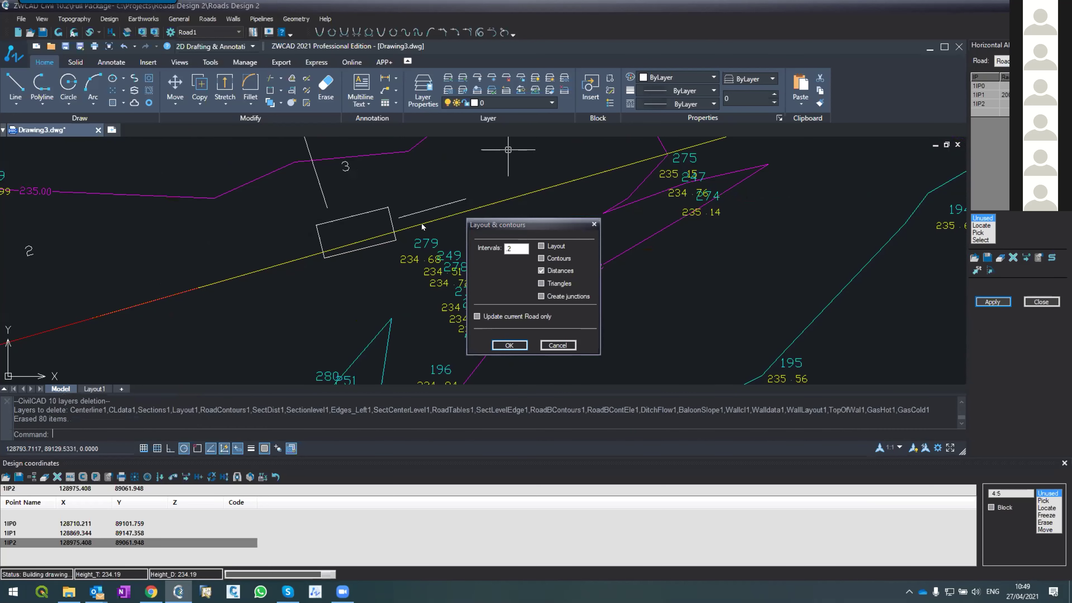
{"action": "key", "text": "Escape"}
Examine the TS and SC station labels and the section distances along the curve's entry transition.
{"action": "scroll", "coordinate": [413, 223], "scroll_direction": "down", "scroll_amount": 2}
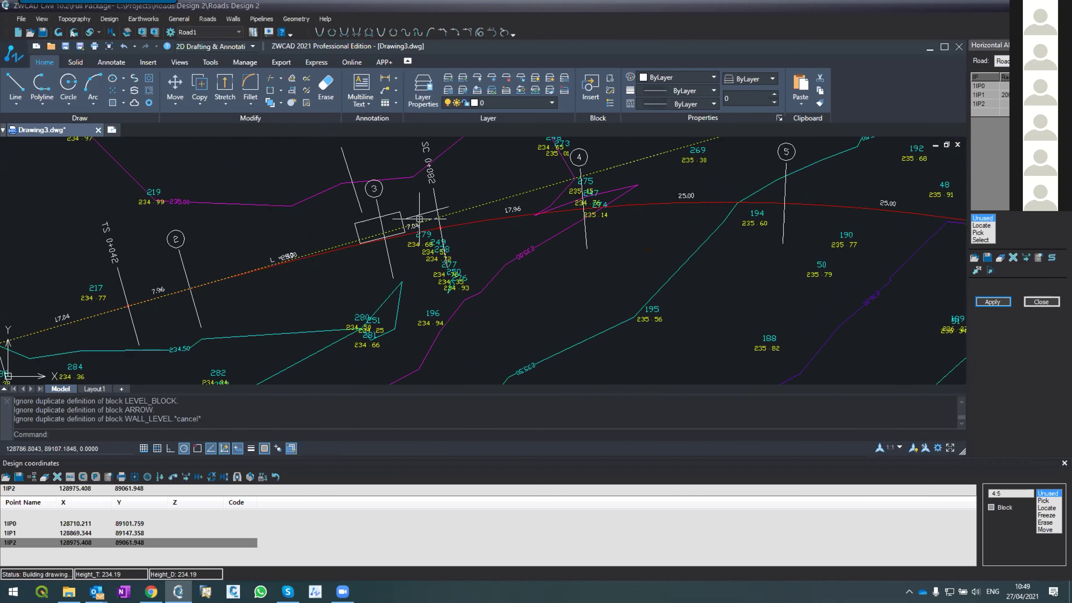
{"action": "scroll", "coordinate": [326, 249], "scroll_direction": "up", "scroll_amount": 2}
{"action": "scroll", "coordinate": [326, 249], "scroll_direction": "down", "scroll_amount": 2}
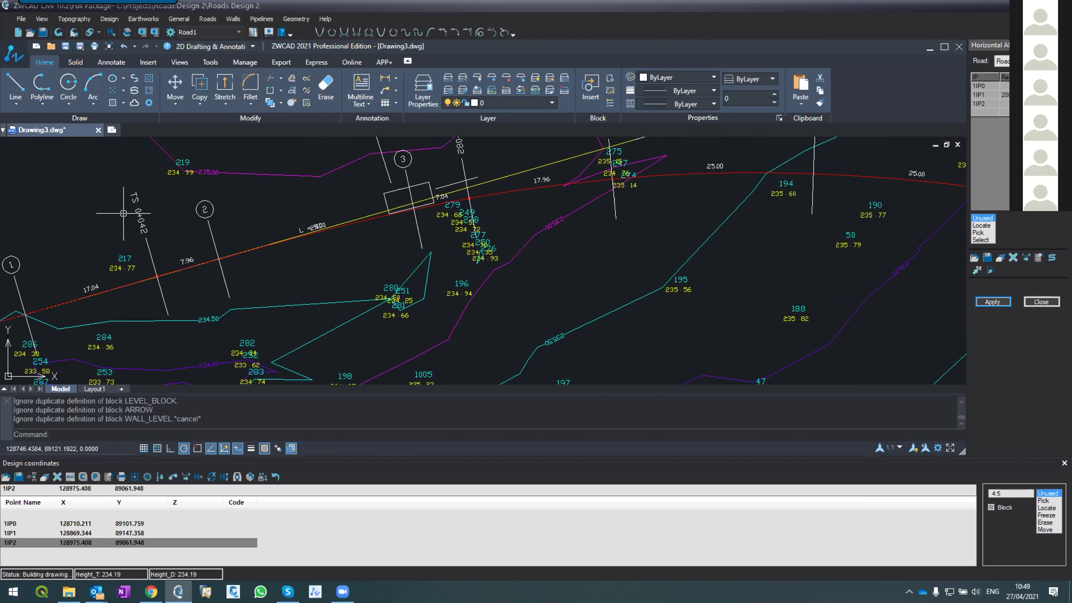
{"action": "scroll", "coordinate": [162, 262], "scroll_direction": "up", "scroll_amount": 2}
{"action": "scroll", "coordinate": [162, 263], "scroll_direction": "down", "scroll_amount": 3}
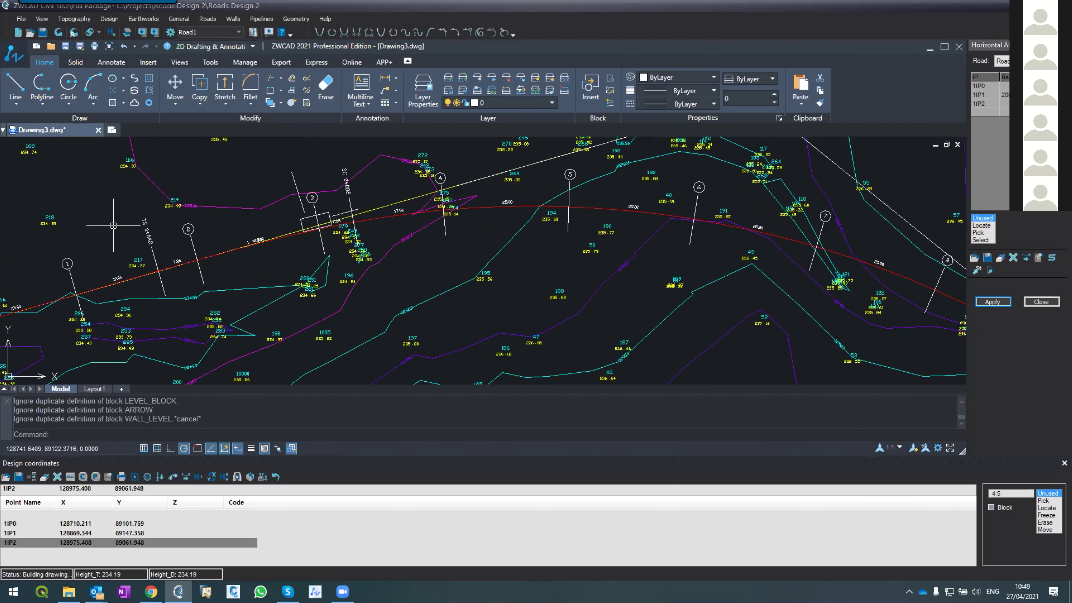
{"action": "scroll", "coordinate": [122, 226], "scroll_direction": "up", "scroll_amount": 2}
{"action": "scroll", "coordinate": [154, 240], "scroll_direction": "up", "scroll_amount": 3}
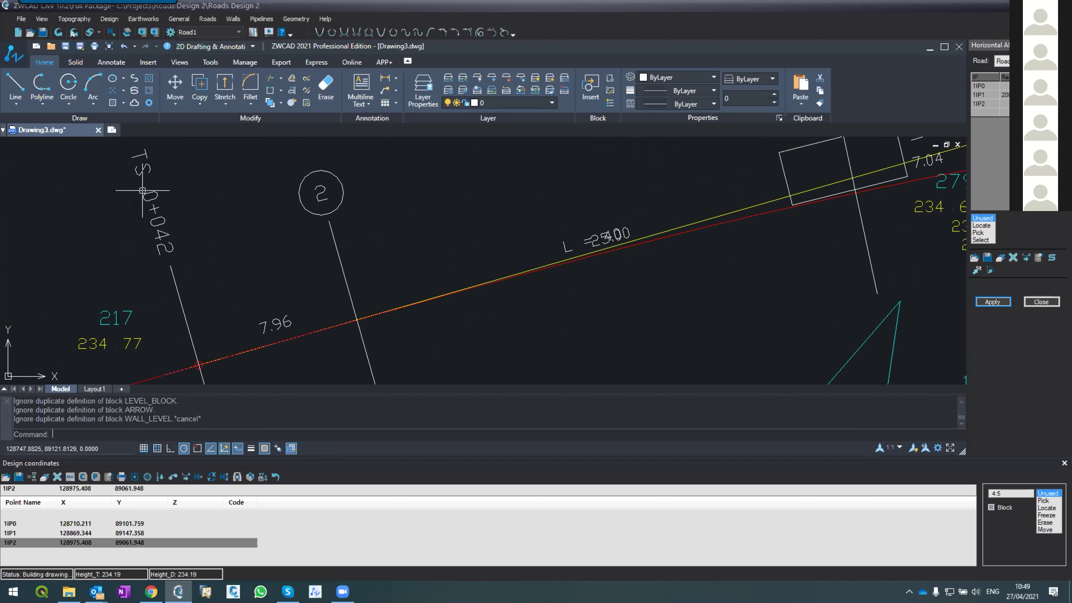
Select the entry transition segment of the centerline, examine both of its ends, and clear the selection.
{"action": "left_click", "coordinate": [697, 231]}
{"action": "scroll", "coordinate": [610, 328], "scroll_direction": "down", "scroll_amount": 3}
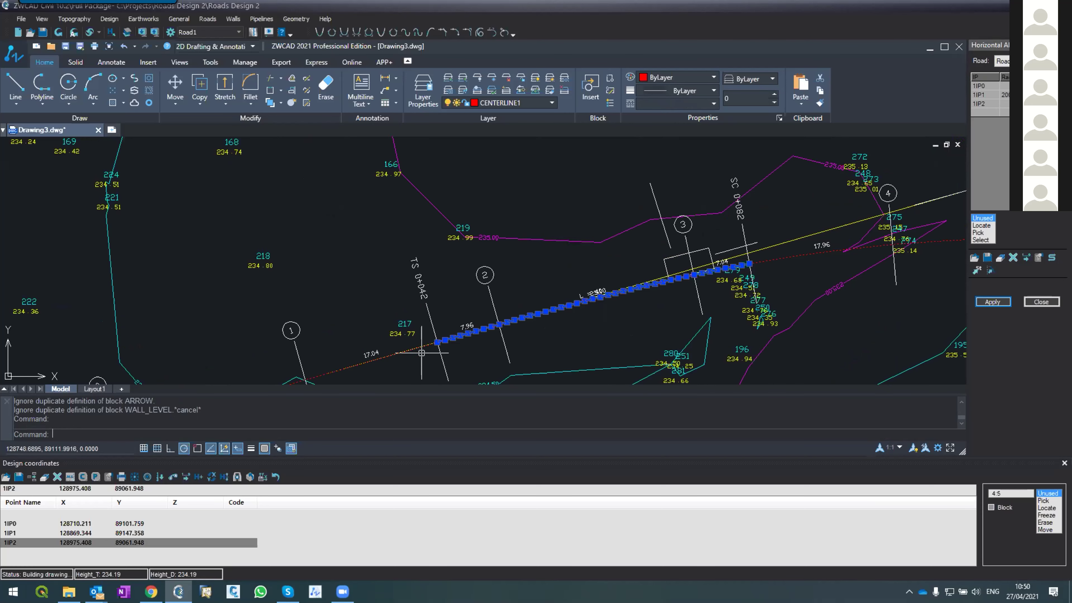
{"action": "scroll", "coordinate": [423, 340], "scroll_direction": "up", "scroll_amount": 3}
{"action": "scroll", "coordinate": [452, 337], "scroll_direction": "down", "scroll_amount": 3}
{"action": "scroll", "coordinate": [628, 287], "scroll_direction": "up", "scroll_amount": 3}
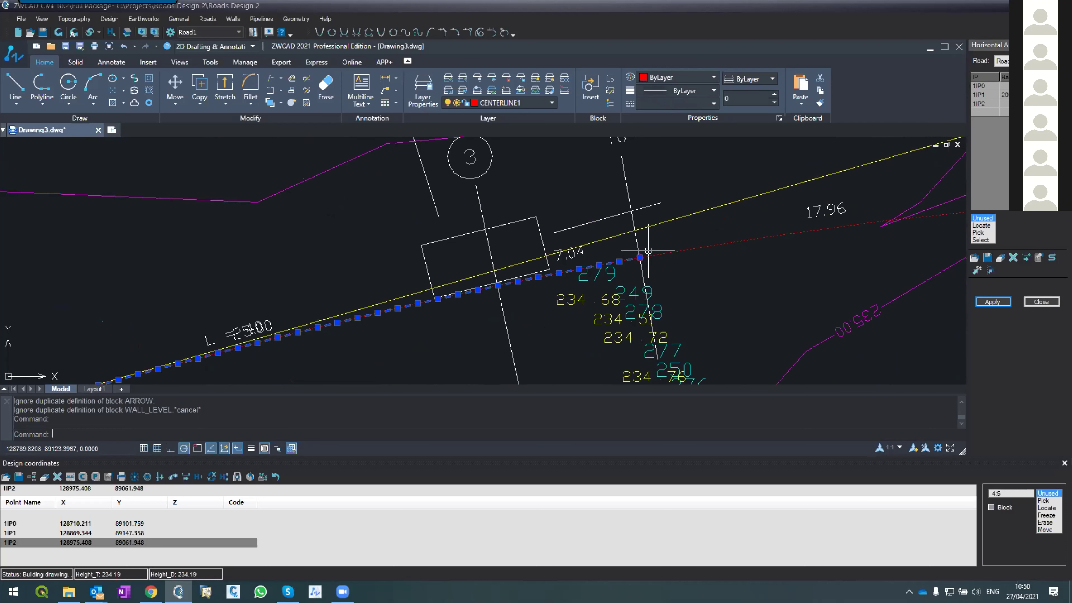
{"action": "scroll", "coordinate": [638, 253], "scroll_direction": "down", "scroll_amount": 3}
{"action": "scroll", "coordinate": [483, 310], "scroll_direction": "up", "scroll_amount": 2}
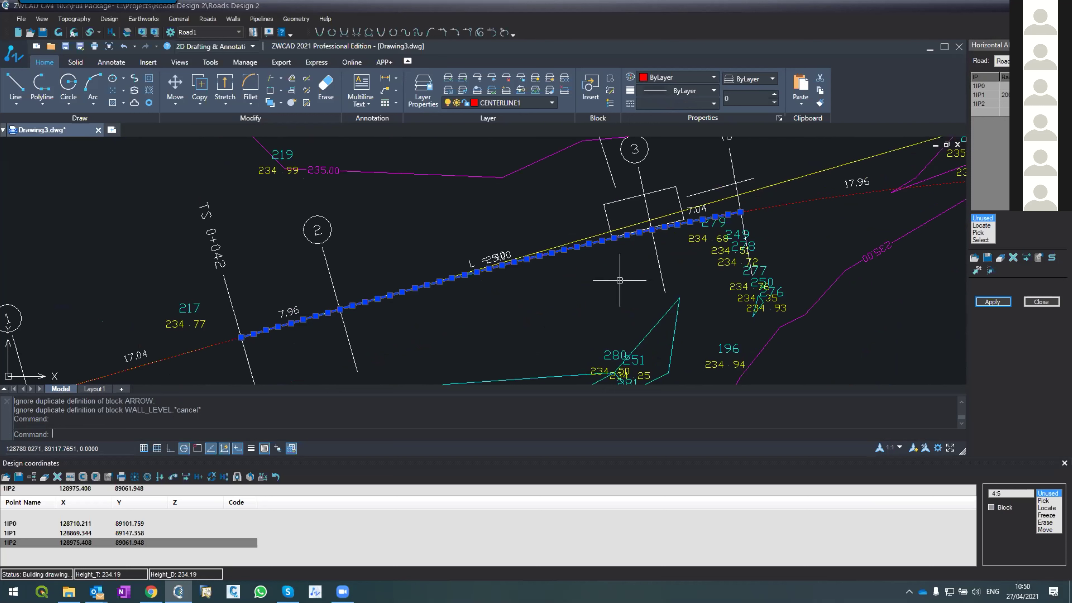
{"action": "key", "text": "Escape"}
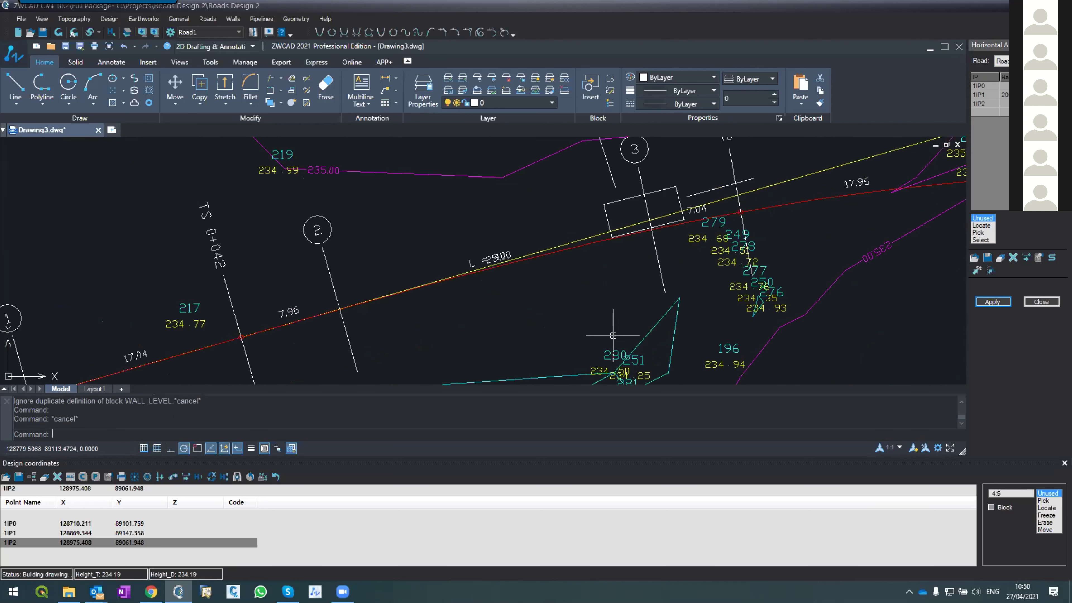
Reselect the entry transition and trace the centerline from the preceding straight through the TS station to the SC station.
{"action": "left_click", "coordinate": [574, 253]}
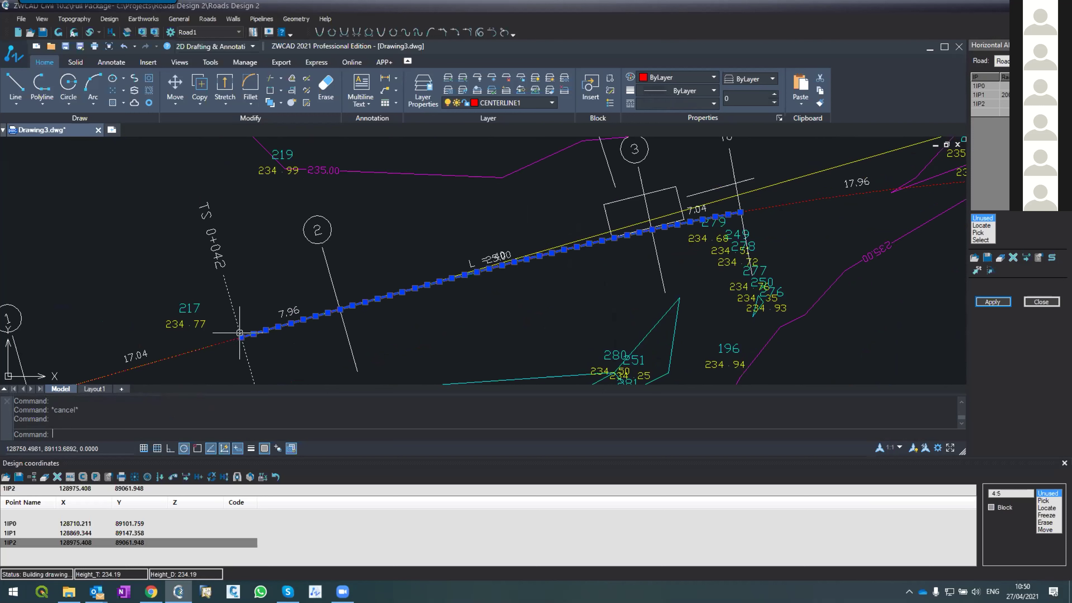
{"action": "mouse_move", "coordinate": [235, 333]}
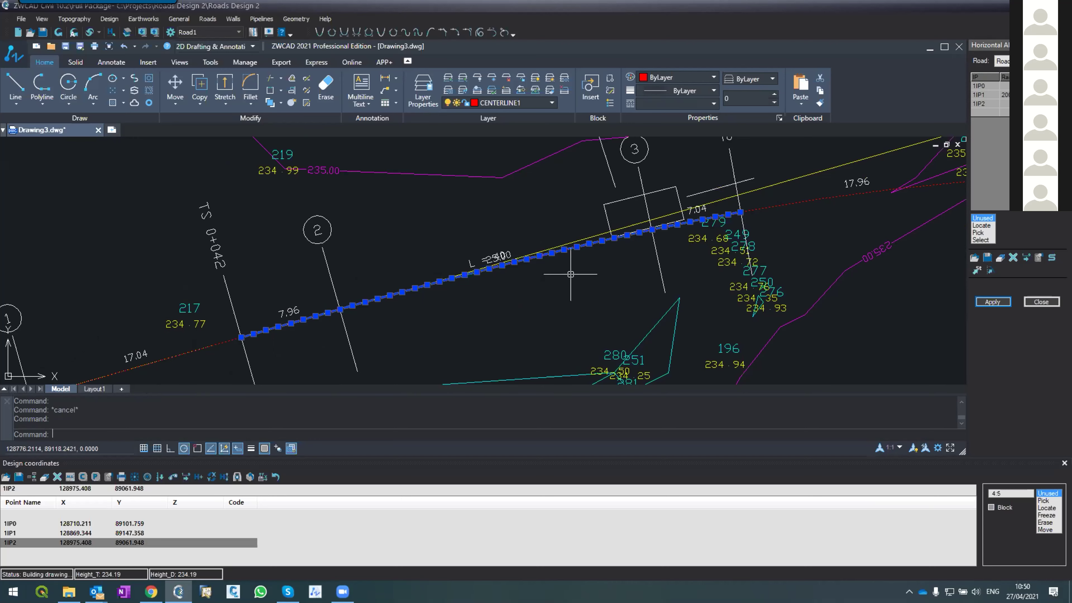
{"action": "scroll", "coordinate": [571, 289], "scroll_direction": "down", "scroll_amount": 4}
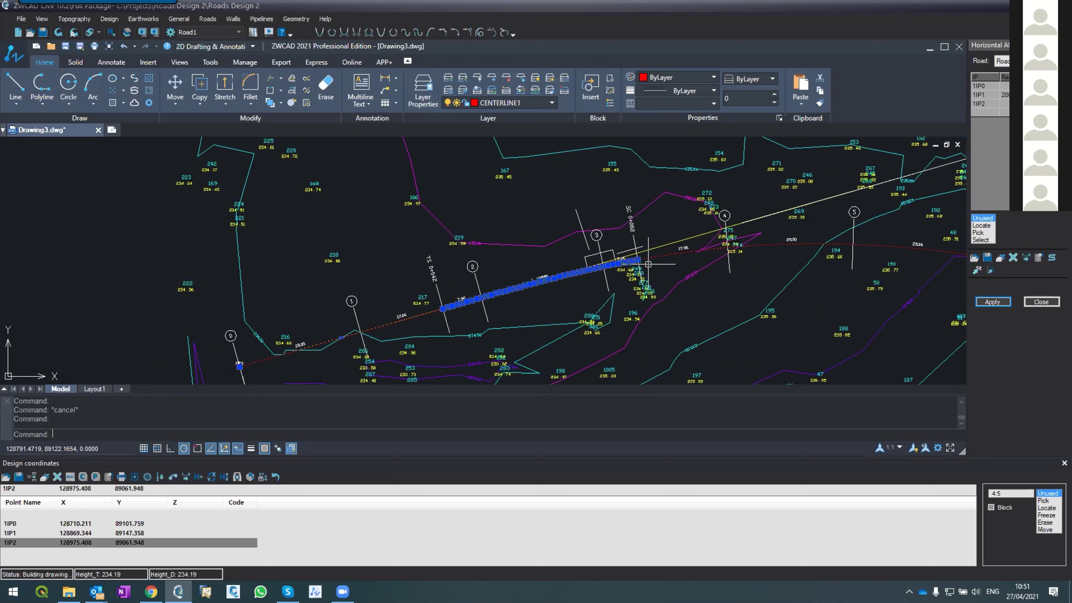
{"action": "key", "text": "Escape"}
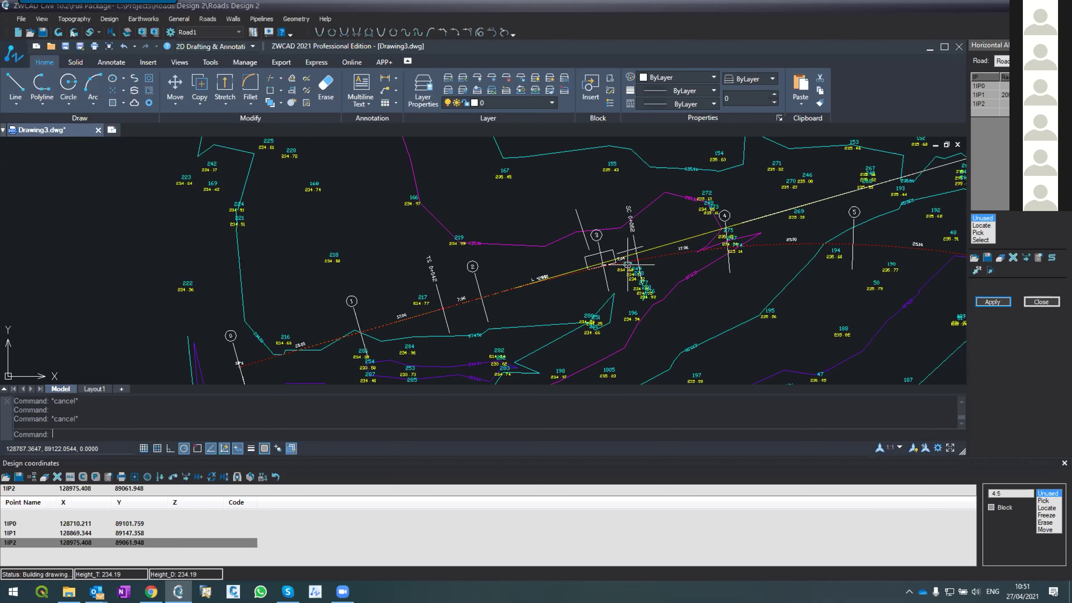
{"action": "scroll", "coordinate": [551, 277], "scroll_direction": "up", "scroll_amount": 2}
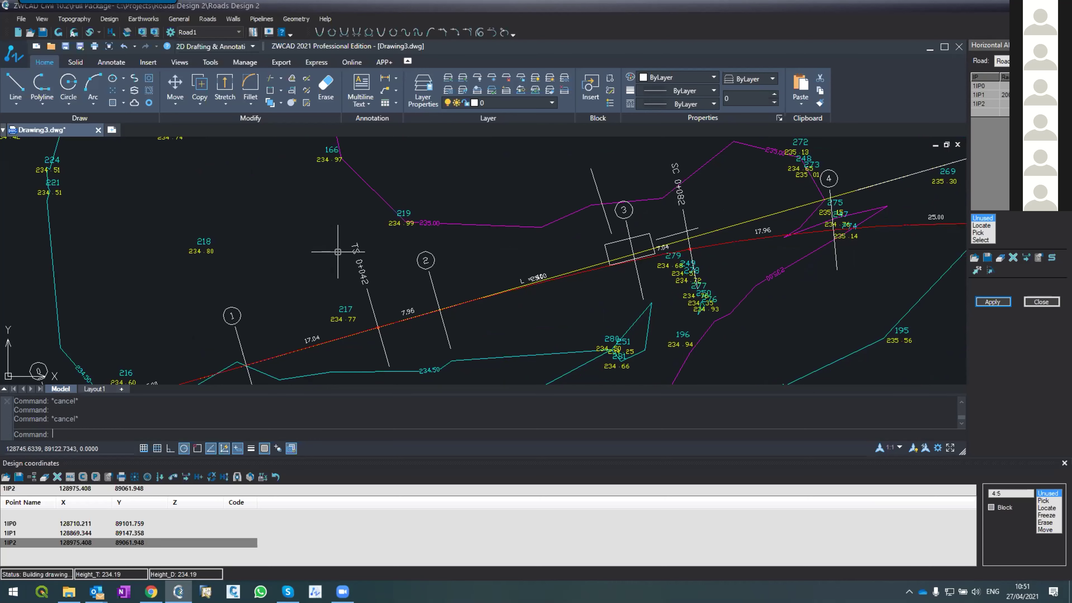
{"action": "scroll", "coordinate": [363, 345], "scroll_direction": "up", "scroll_amount": 2}
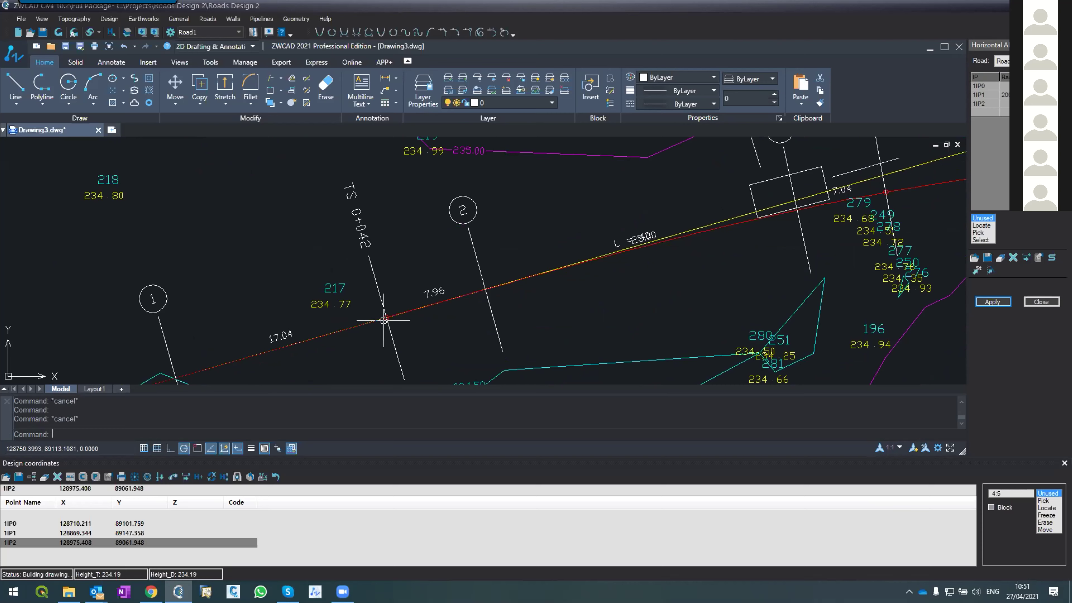
{"action": "left_click", "coordinate": [401, 315]}
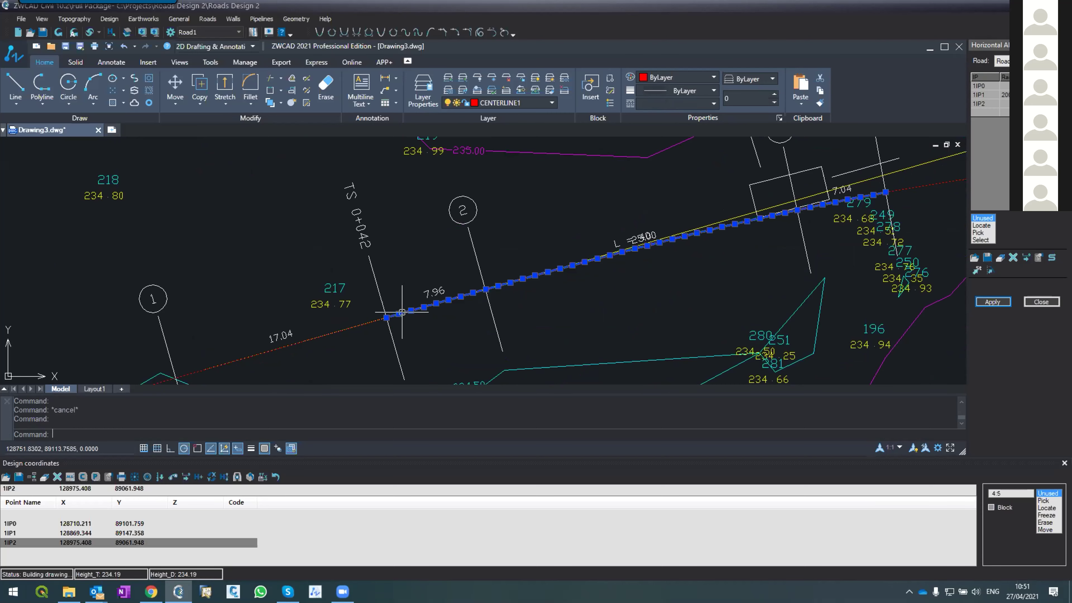
{"action": "scroll", "coordinate": [756, 264], "scroll_direction": "down", "scroll_amount": 3}
{"action": "scroll", "coordinate": [780, 241], "scroll_direction": "up", "scroll_amount": 3}
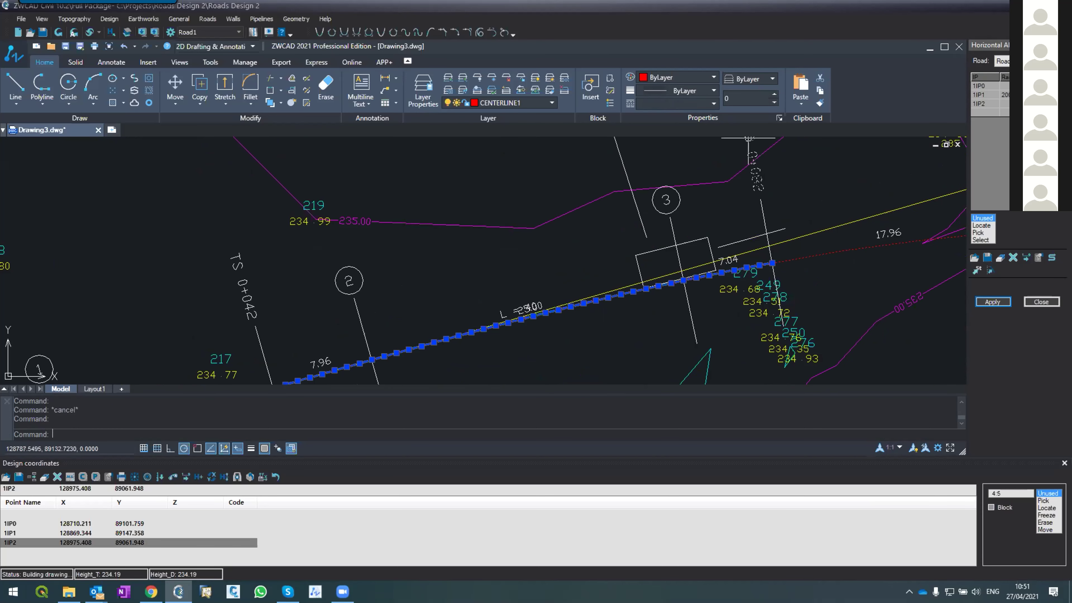
Add an exit transition of length 40 to the curve at 1IP1 and rebuild the alignment drawing with Distances on.
{"action": "scroll", "coordinate": [727, 250], "scroll_direction": "down", "scroll_amount": 5}
{"action": "scroll", "coordinate": [726, 250], "scroll_direction": "down", "scroll_amount": 4}
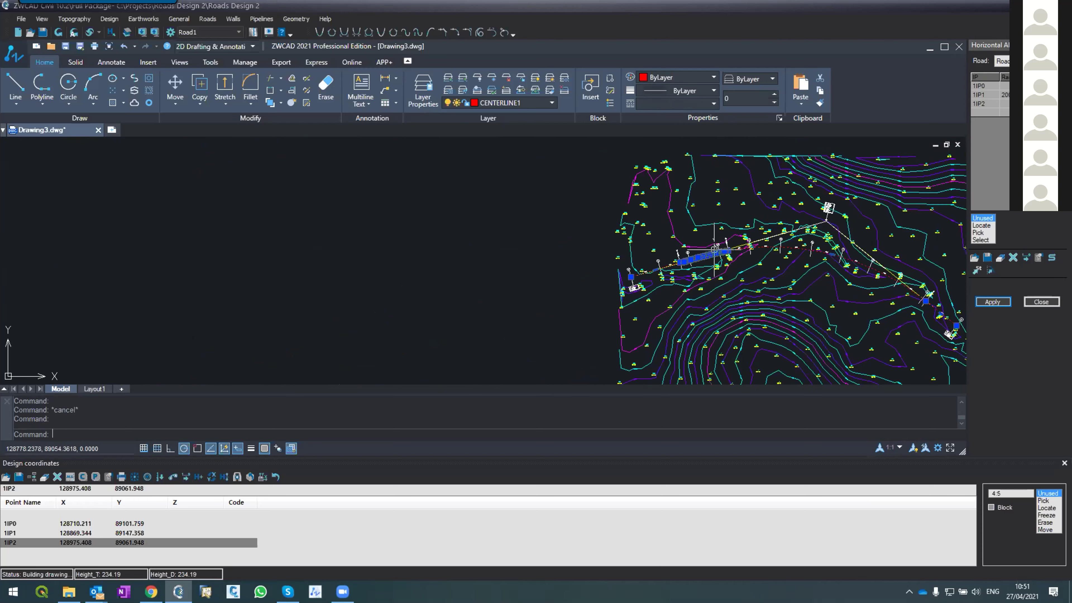
{"action": "scroll", "coordinate": [827, 245], "scroll_direction": "down", "scroll_amount": 2}
{"action": "scroll", "coordinate": [885, 287], "scroll_direction": "up", "scroll_amount": 6}
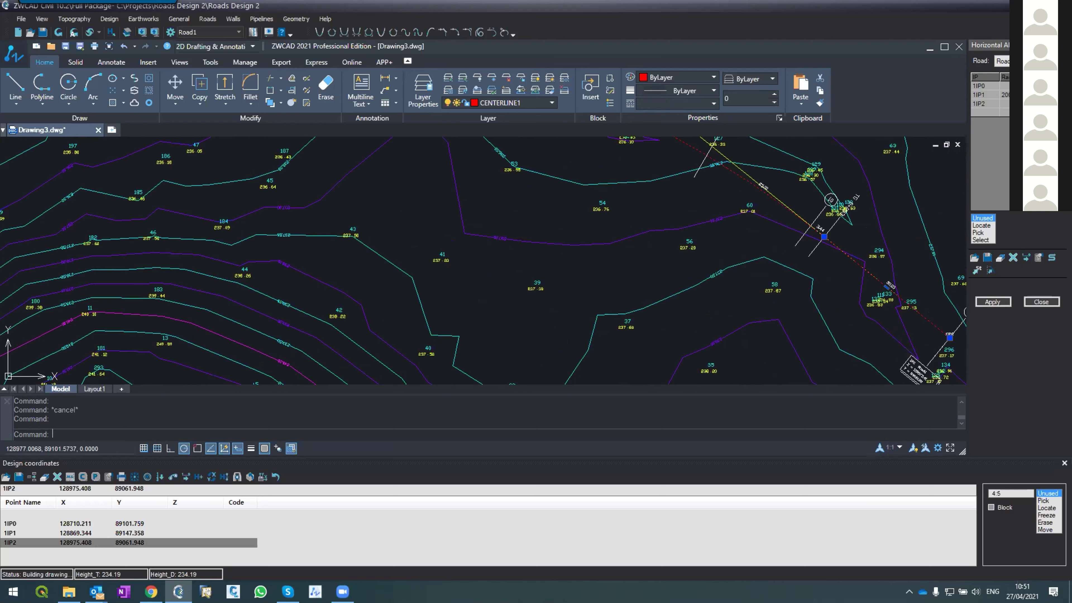
{"action": "left_click", "coordinate": [993, 301]}
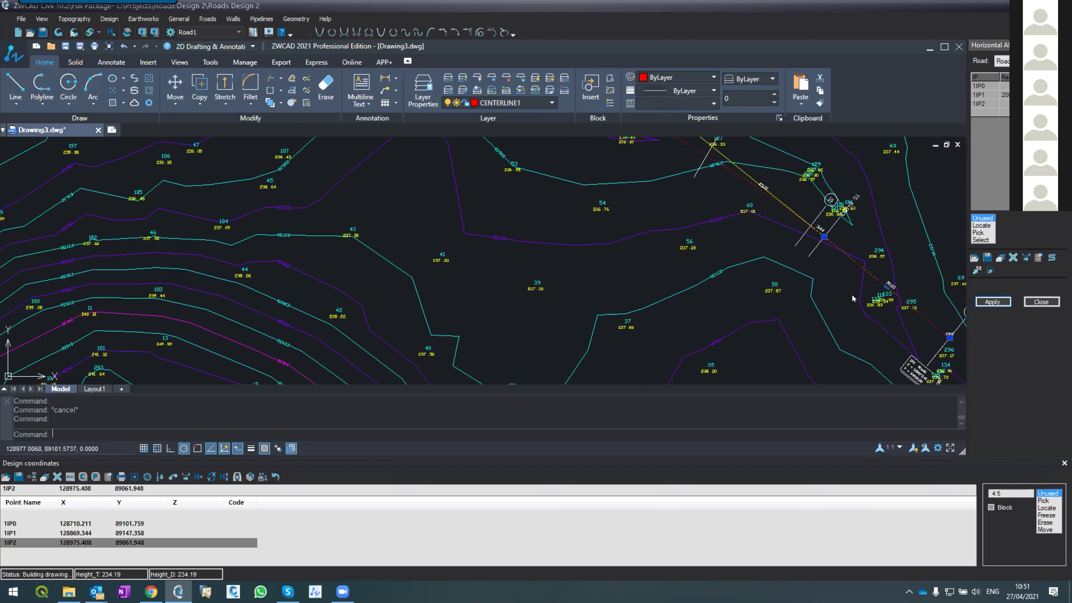
{"action": "left_click", "coordinate": [511, 345]}
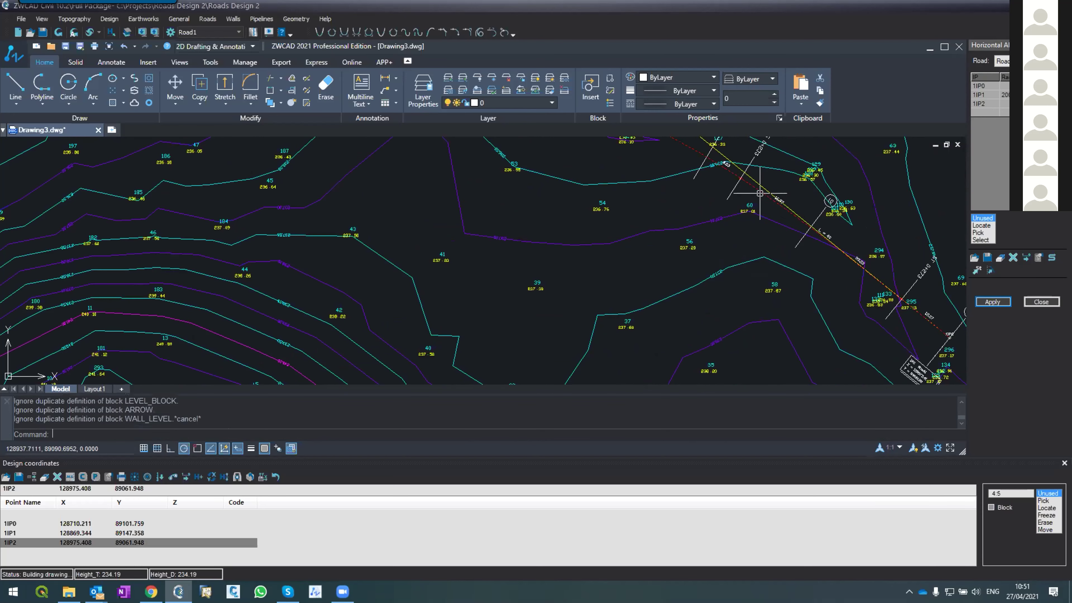
Examine the exit transition and its station labels between the circular curve and the final straight.
{"action": "scroll", "coordinate": [766, 181], "scroll_direction": "up", "scroll_amount": 4}
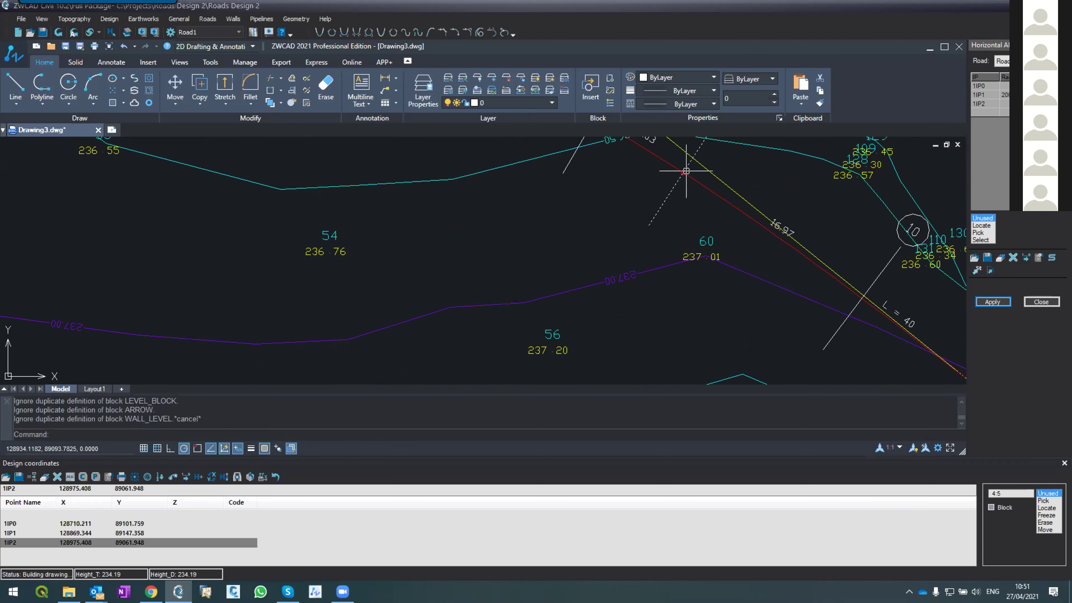
{"action": "scroll", "coordinate": [642, 156], "scroll_direction": "down", "scroll_amount": 4}
{"action": "scroll", "coordinate": [812, 278], "scroll_direction": "up", "scroll_amount": 2}
{"action": "scroll", "coordinate": [797, 277], "scroll_direction": "down", "scroll_amount": 4}
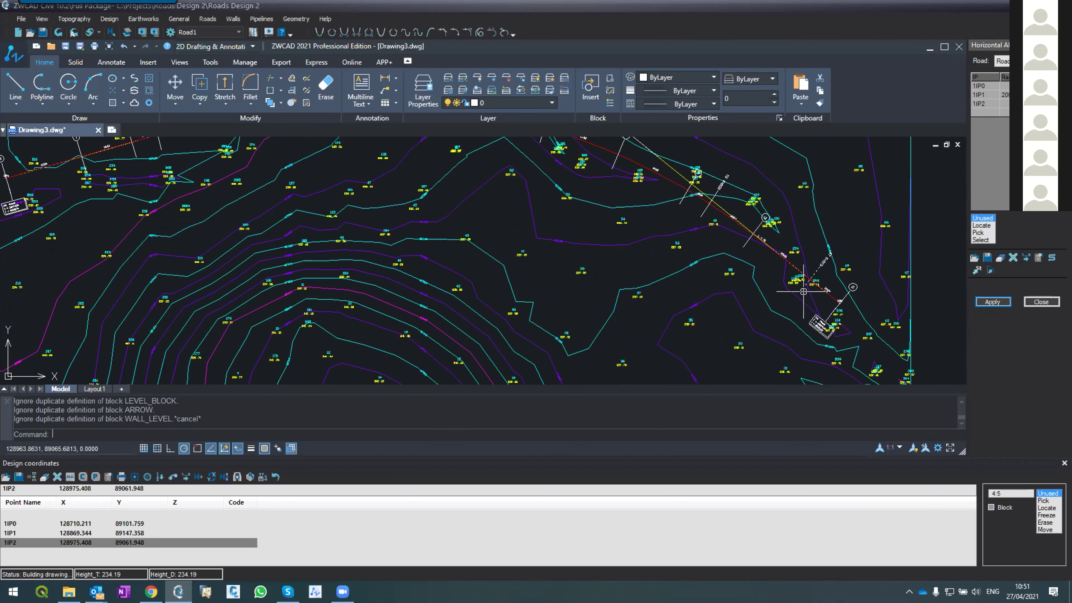
Zoom to the drawing extents and review the complete alignment, including the entry transition and the curve near sections 3 to 5.
{"action": "type", "text": "z"}
{"action": "key", "text": "Return"}
{"action": "type", "text": "e"}
{"action": "key", "text": "Return"}
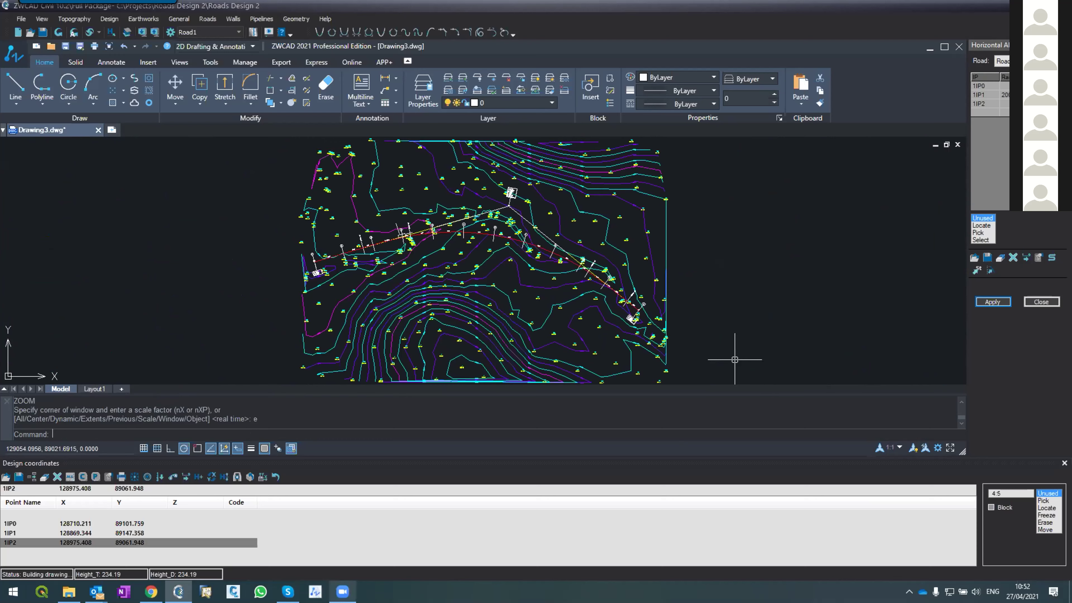
{"action": "mouse_move", "coordinate": [342, 591]}
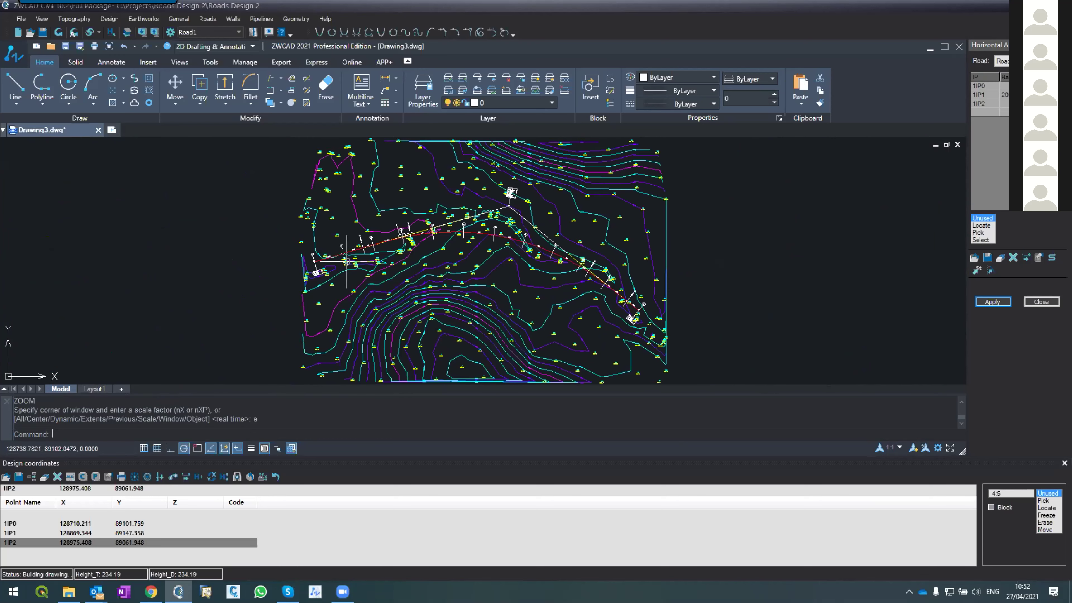
{"action": "scroll", "coordinate": [399, 211], "scroll_direction": "up", "scroll_amount": 5}
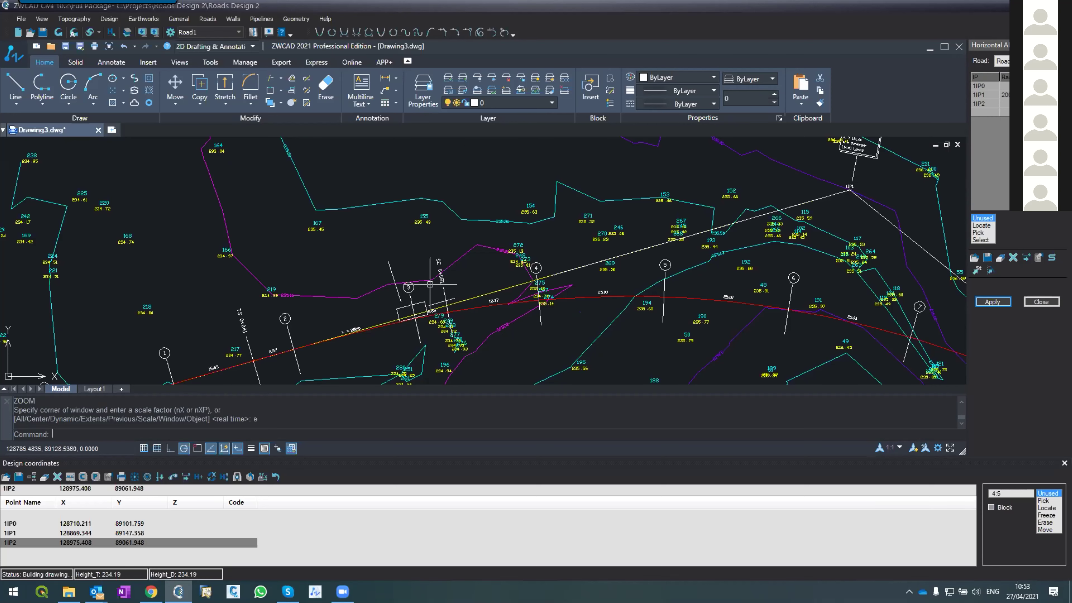
{"action": "scroll", "coordinate": [439, 291], "scroll_direction": "down", "scroll_amount": 8}
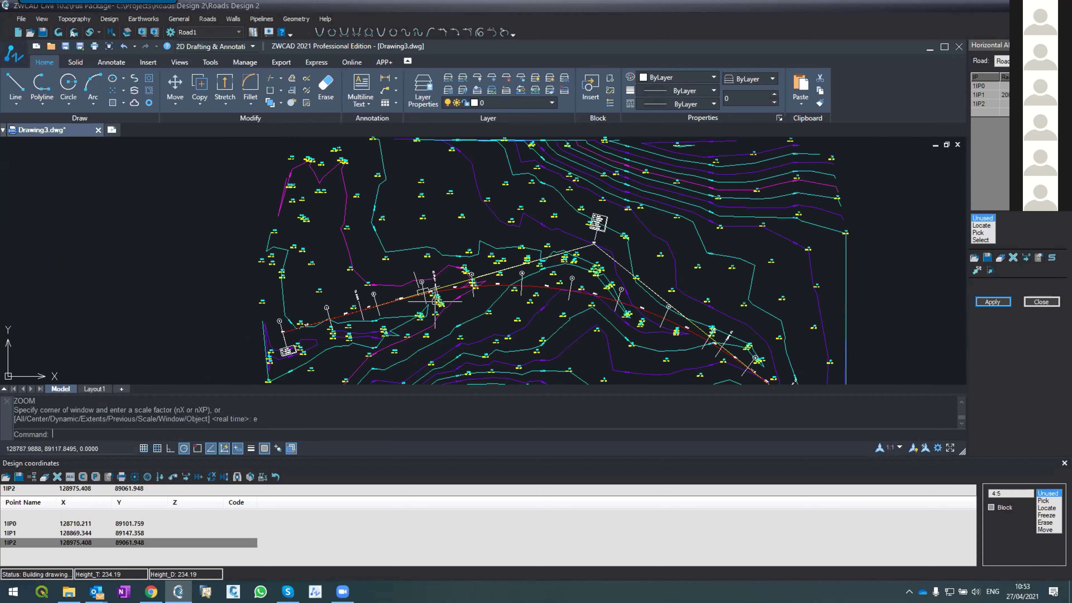
{"action": "scroll", "coordinate": [452, 290], "scroll_direction": "up", "scroll_amount": 2}
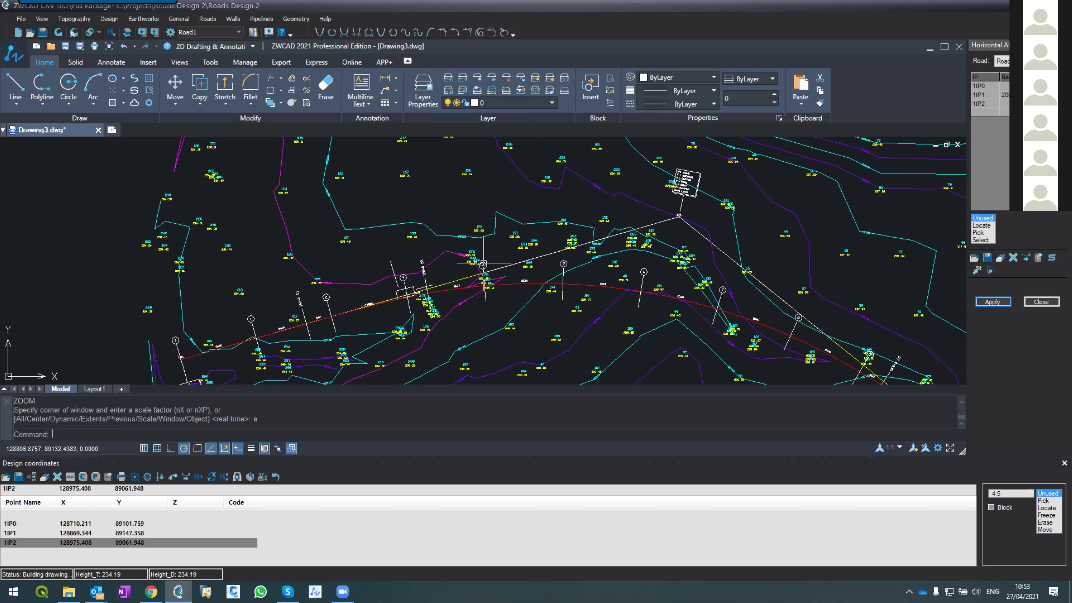
{"action": "scroll", "coordinate": [485, 261], "scroll_direction": "up", "scroll_amount": 3}
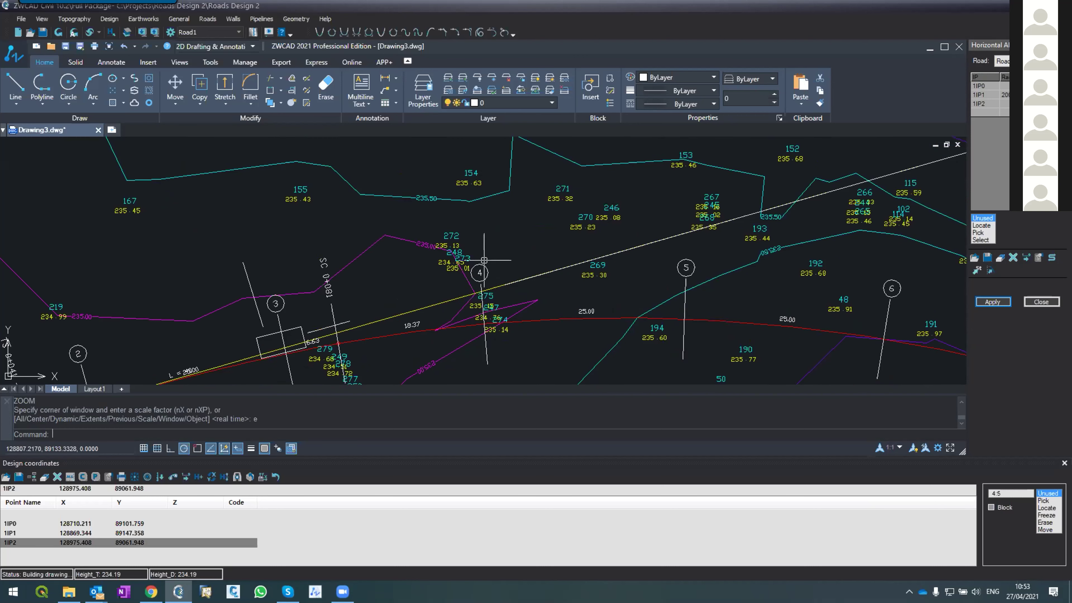
{"action": "scroll", "coordinate": [487, 262], "scroll_direction": "down", "scroll_amount": 3}
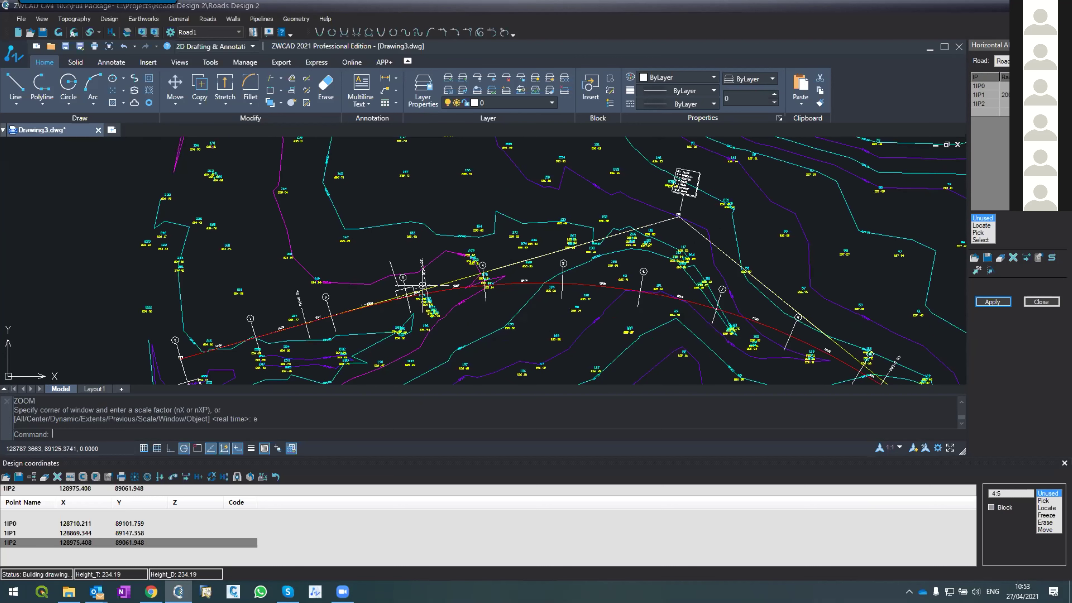
Review the whole alignment and examine the Road1 data box beside intersection point 1IP1.
{"action": "scroll", "coordinate": [422, 286], "scroll_direction": "up", "scroll_amount": 2}
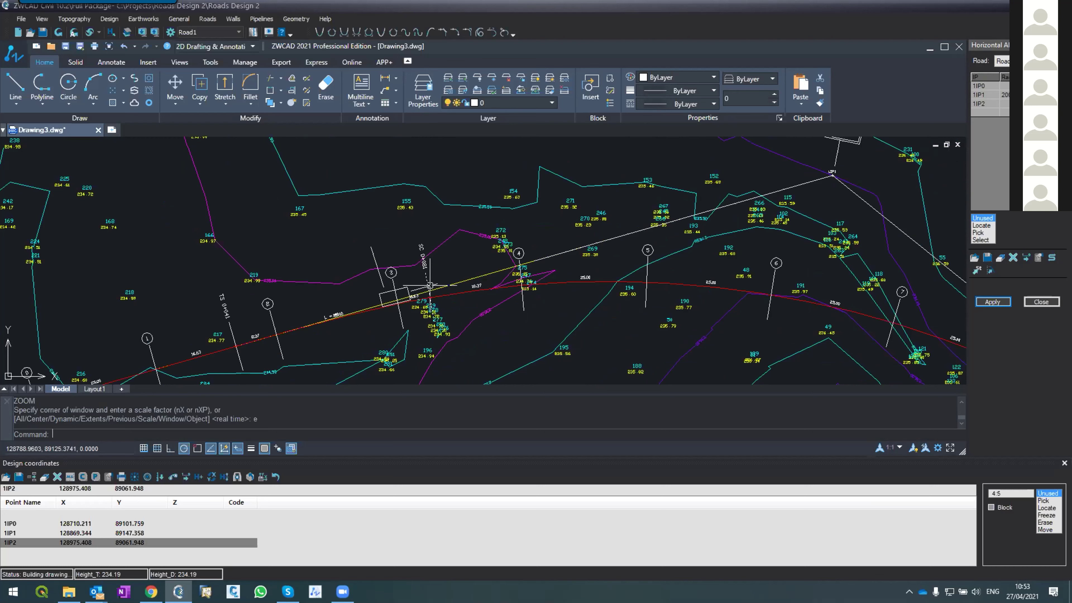
{"action": "scroll", "coordinate": [402, 236], "scroll_direction": "down", "scroll_amount": 5}
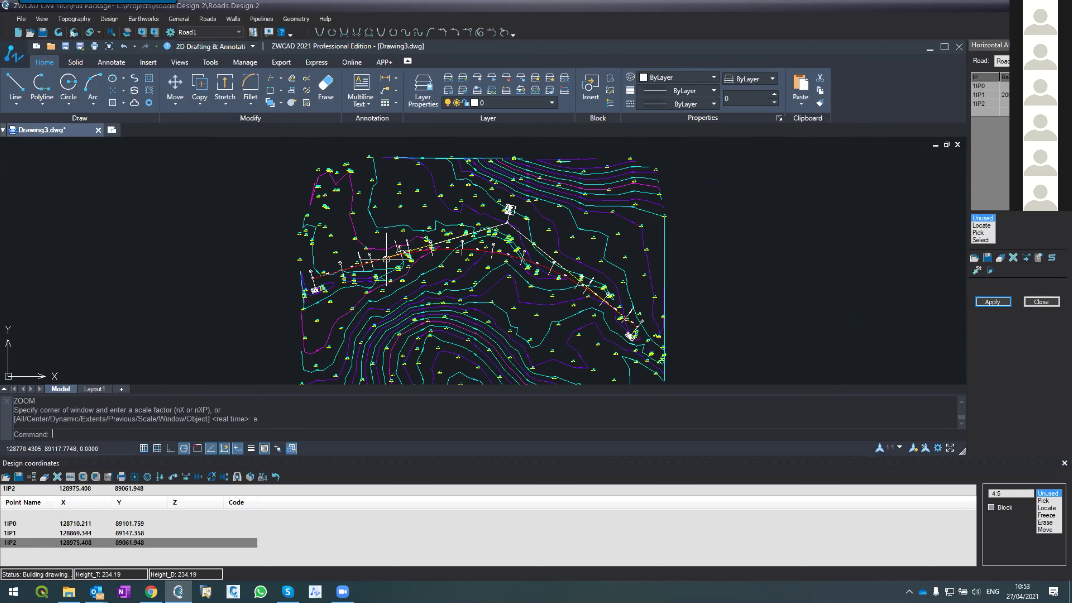
{"action": "left_click", "coordinate": [1001, 99]}
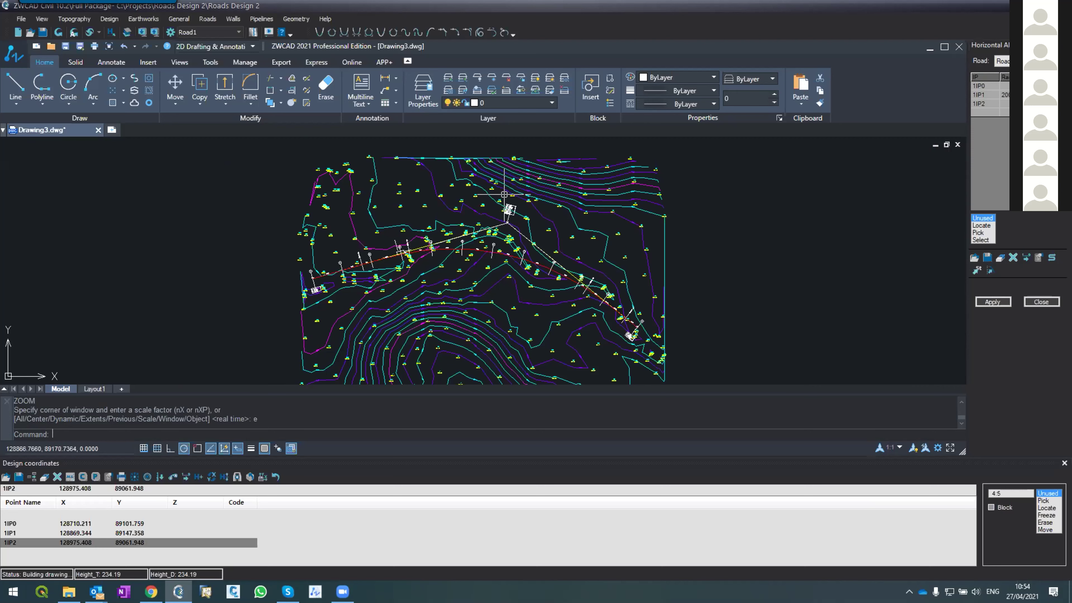
{"action": "scroll", "coordinate": [511, 207], "scroll_direction": "up", "scroll_amount": 5}
{"action": "scroll", "coordinate": [515, 233], "scroll_direction": "up", "scroll_amount": 5}
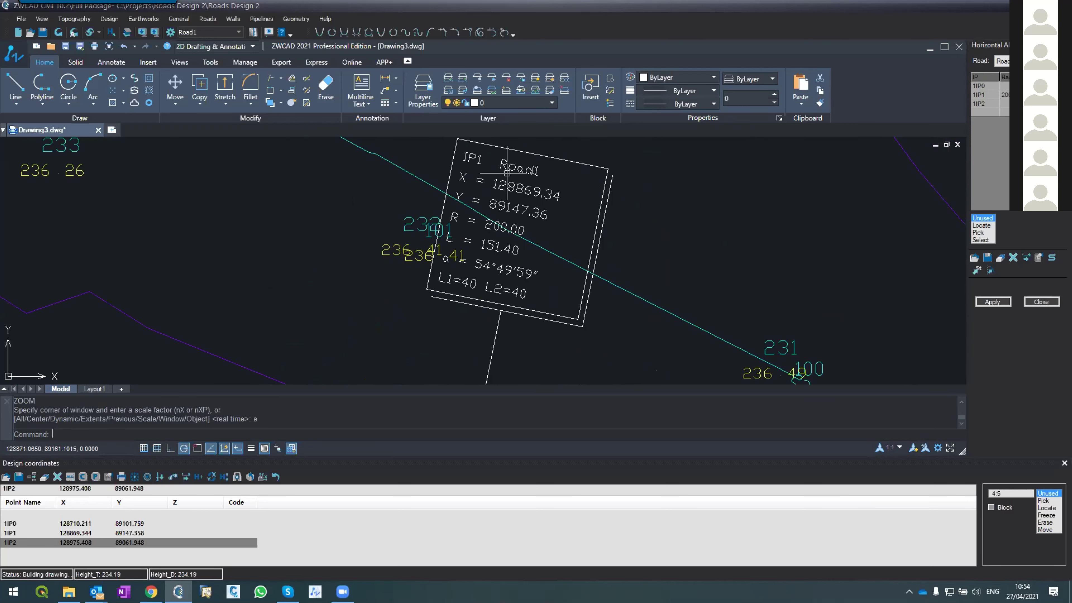
{"action": "scroll", "coordinate": [493, 199], "scroll_direction": "down", "scroll_amount": 2}
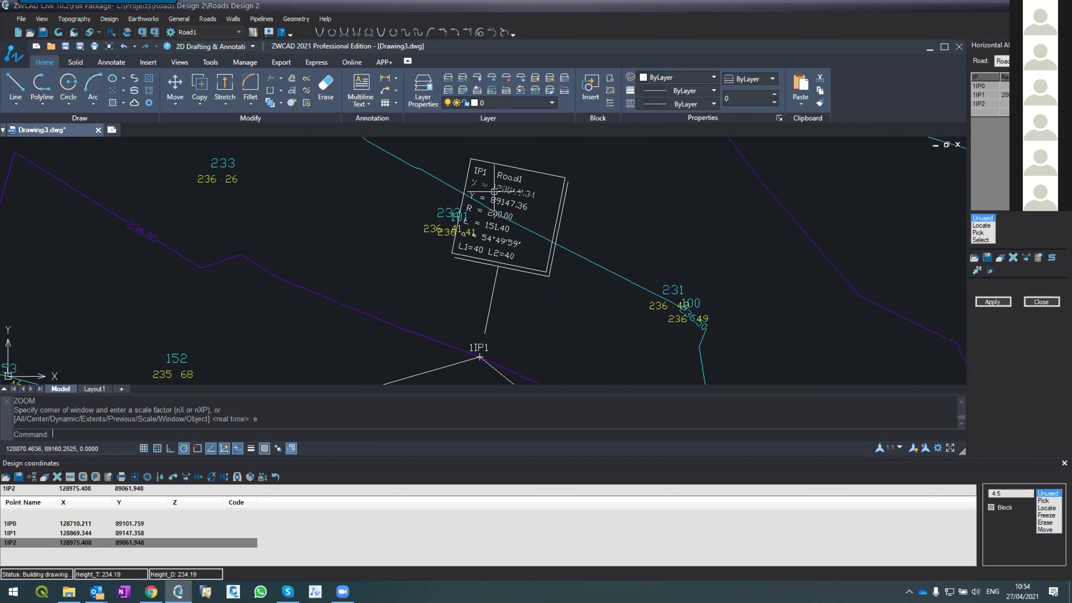
{"action": "scroll", "coordinate": [477, 350], "scroll_direction": "down", "scroll_amount": 2}
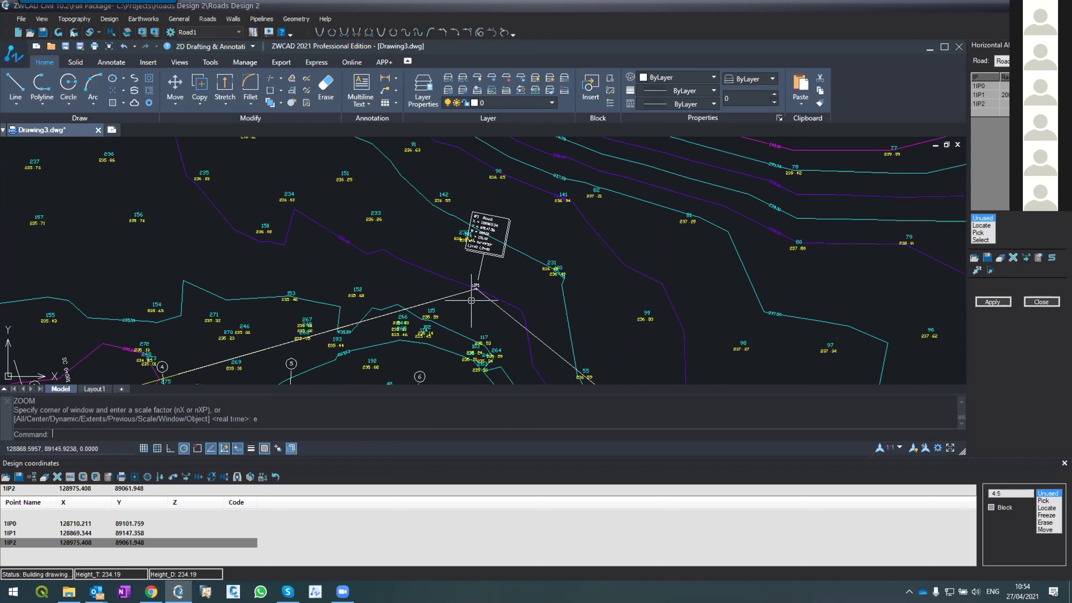
{"action": "scroll", "coordinate": [439, 326], "scroll_direction": "up", "scroll_amount": 2}
{"action": "scroll", "coordinate": [456, 308], "scroll_direction": "down", "scroll_amount": 3}
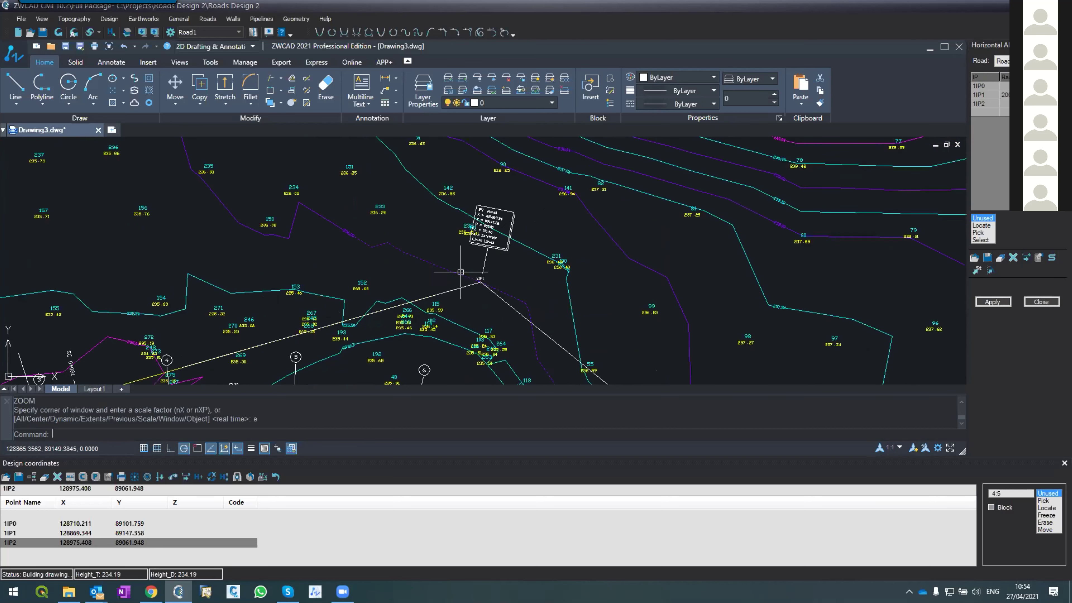
{"action": "scroll", "coordinate": [483, 222], "scroll_direction": "up", "scroll_amount": 3}
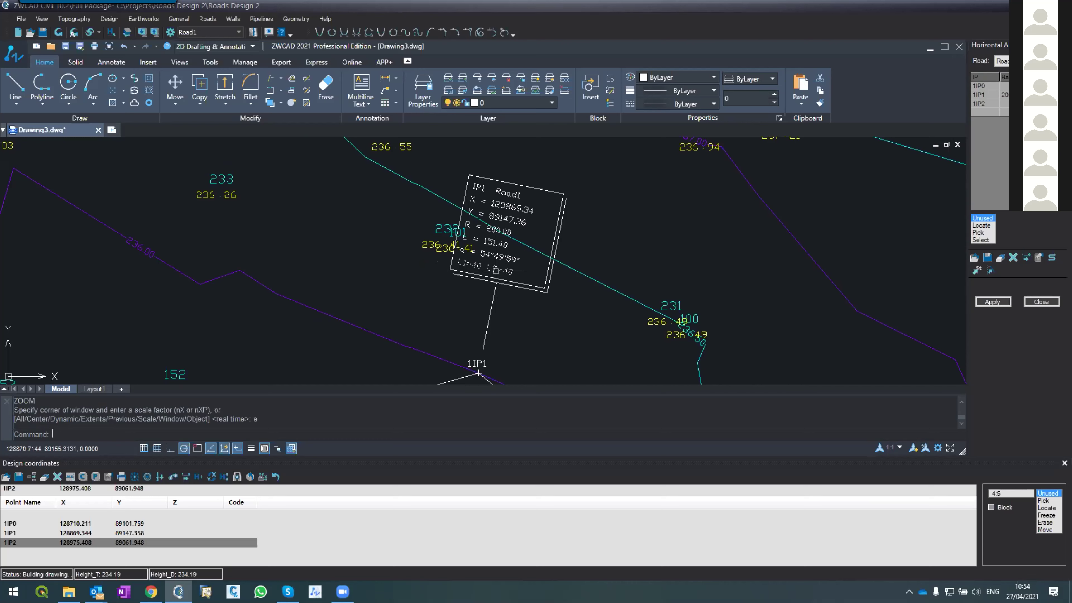
Check the arc length and deflection angle entries in the IP1 data box against the curve.
{"action": "left_click", "coordinate": [481, 244]}
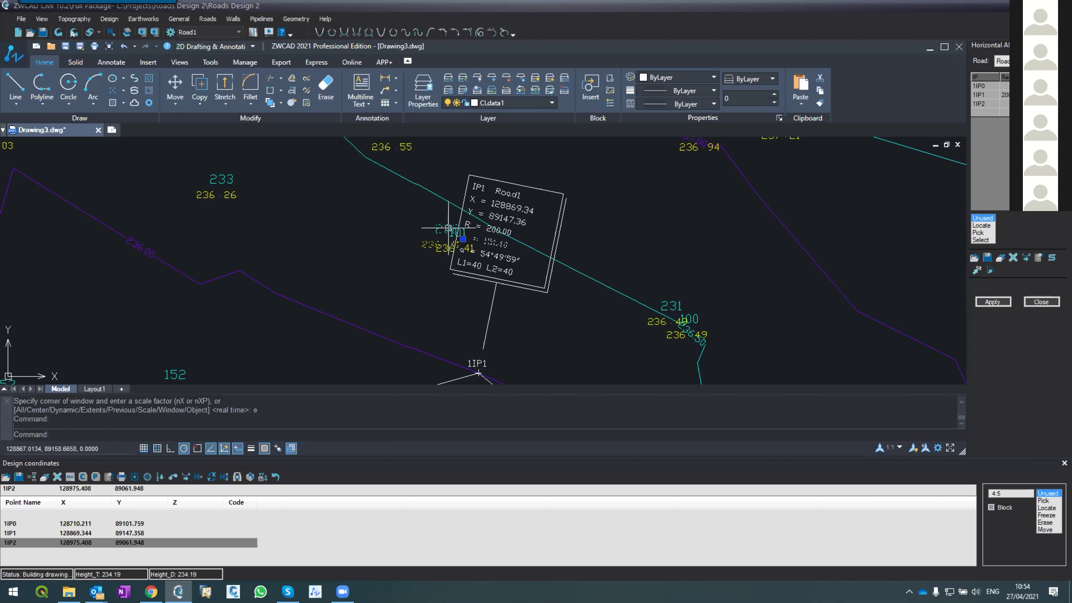
{"action": "scroll", "coordinate": [467, 230], "scroll_direction": "up", "scroll_amount": 5}
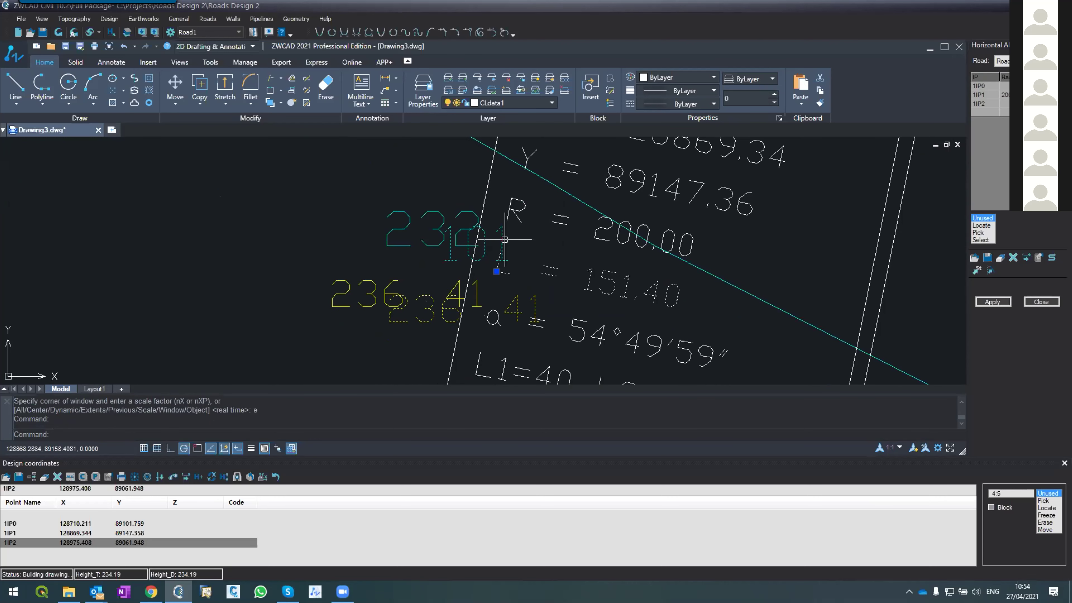
{"action": "key", "text": "Escape"}
{"action": "key", "text": "Escape"}
{"action": "scroll", "coordinate": [505, 188], "scroll_direction": "down", "scroll_amount": 6}
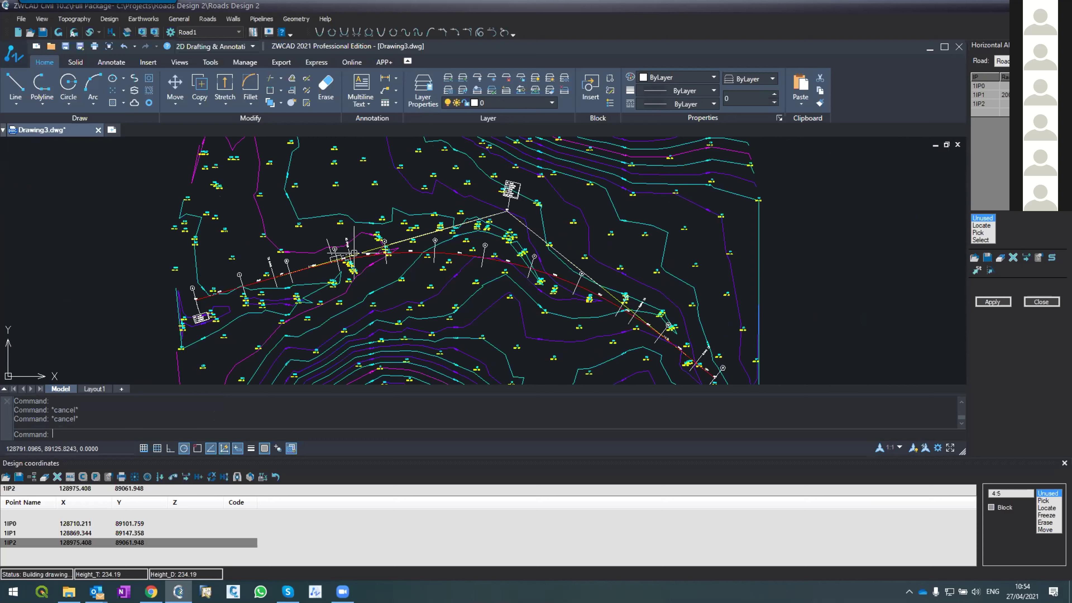
{"action": "scroll", "coordinate": [512, 188], "scroll_direction": "up", "scroll_amount": 5}
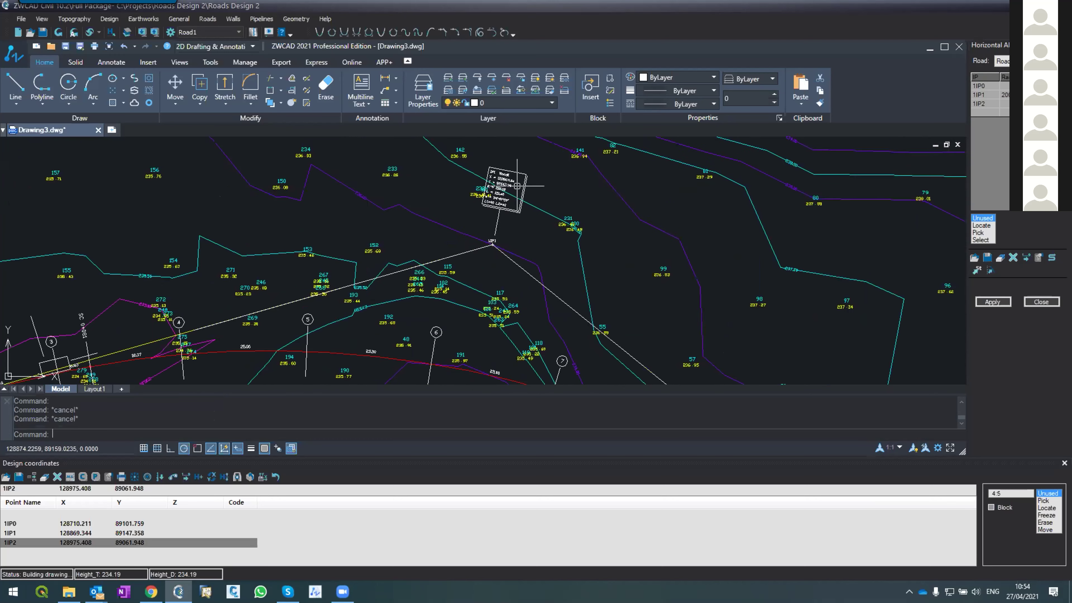
{"action": "scroll", "coordinate": [476, 195], "scroll_direction": "up", "scroll_amount": 2}
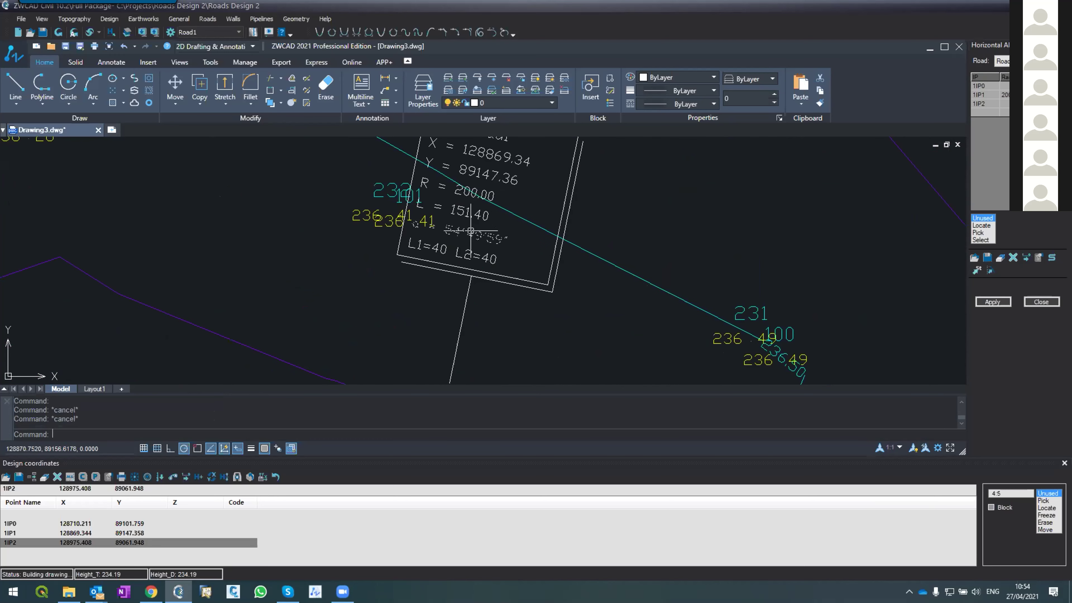
{"action": "scroll", "coordinate": [456, 218], "scroll_direction": "down", "scroll_amount": 2}
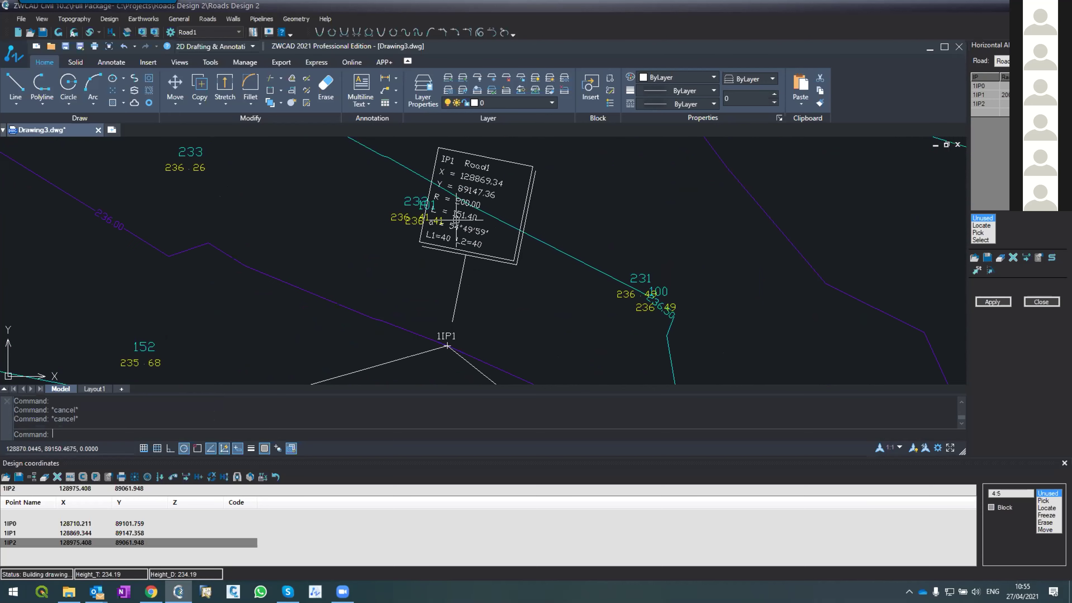
{"action": "scroll", "coordinate": [456, 218], "scroll_direction": "down", "scroll_amount": 2}
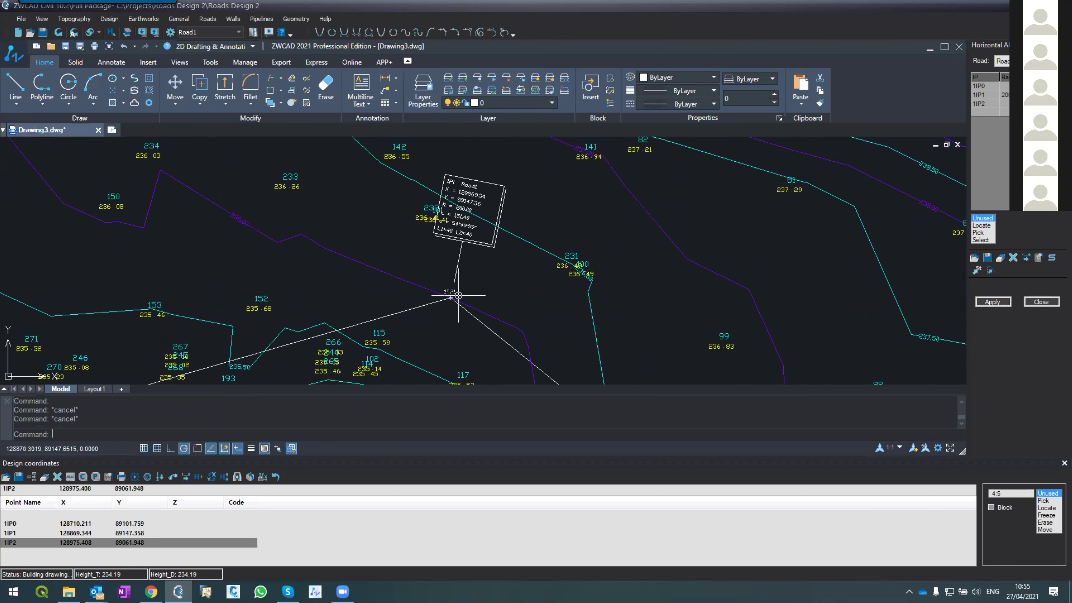
{"action": "scroll", "coordinate": [453, 300], "scroll_direction": "up", "scroll_amount": 4}
{"action": "type", "text": "PL"}
{"action": "key", "text": "Return"}
{"action": "key", "text": "Escape"}
Extend the incoming tangent line beyond 1IP1 to the contour line near point 231.
{"action": "type", "text": "EX"}
{"action": "key", "text": "Return"}
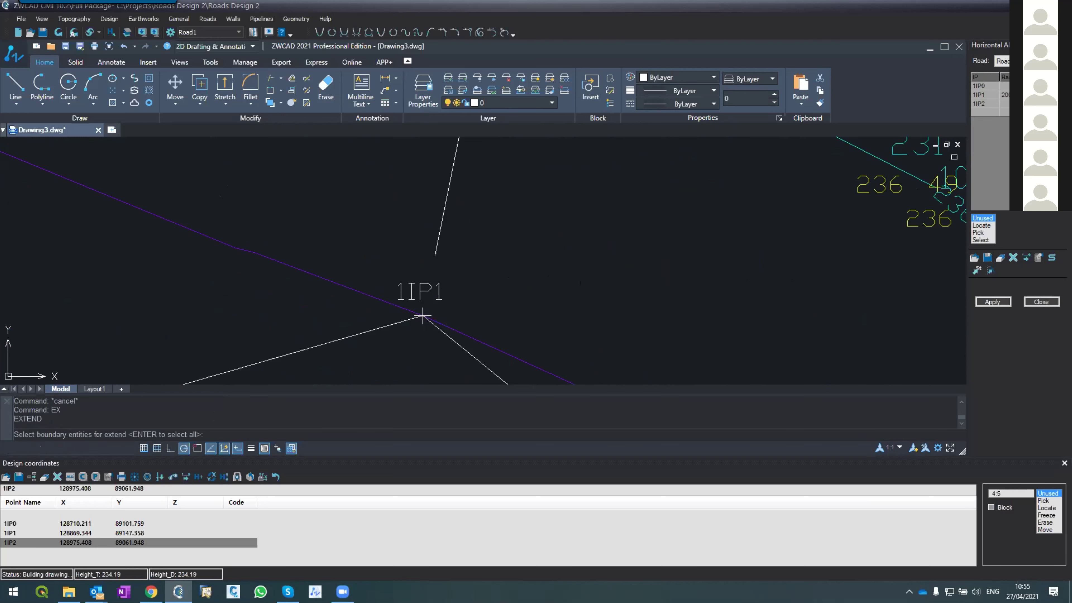
{"action": "left_click", "coordinate": [868, 159]}
{"action": "key", "text": "Return"}
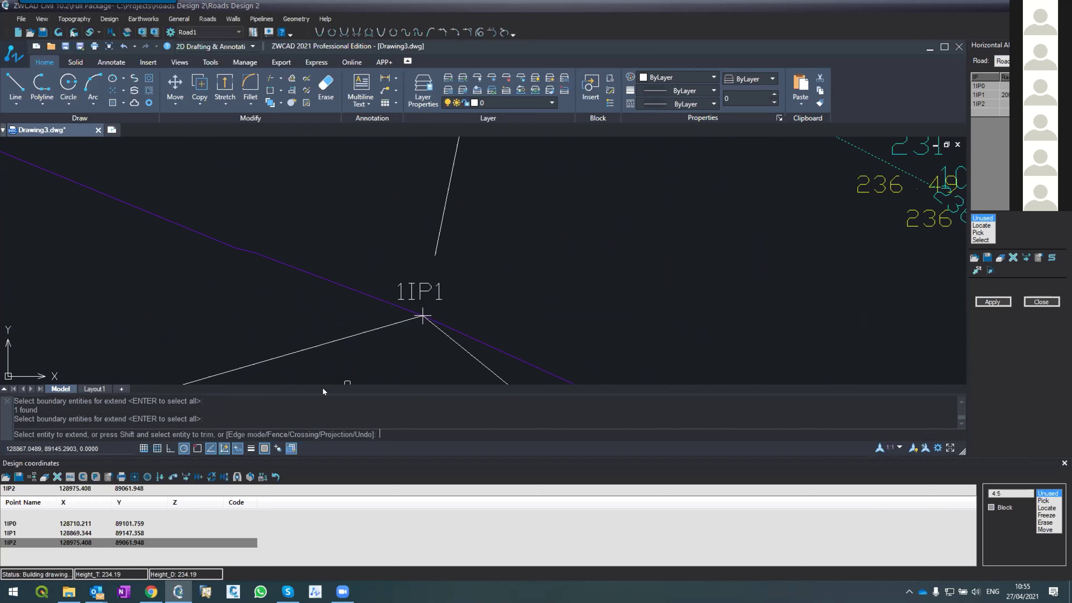
{"action": "left_click", "coordinate": [422, 317]}
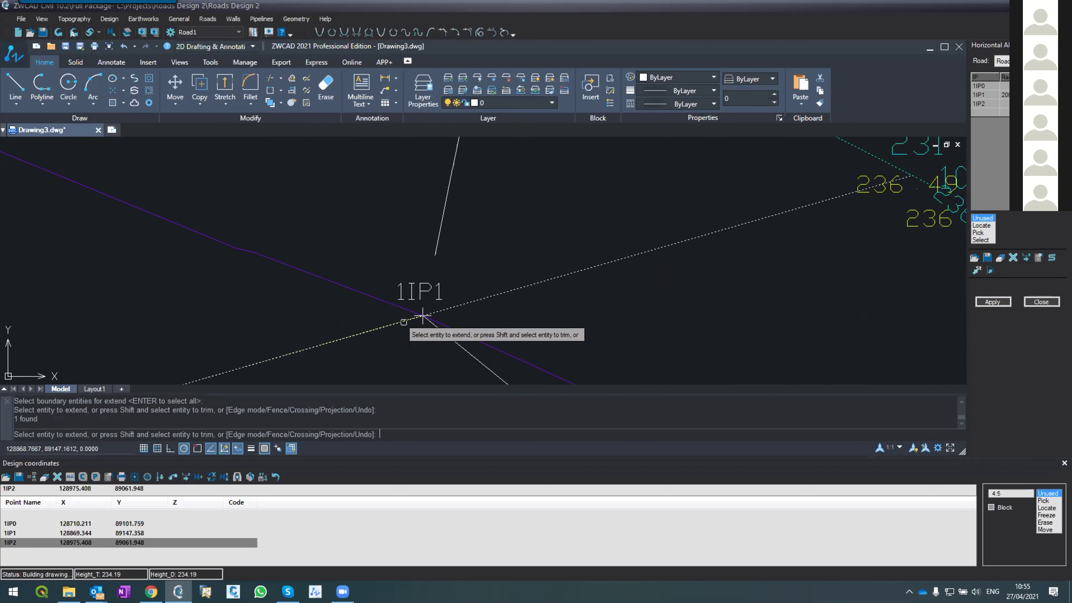
{"action": "key", "text": "Return"}
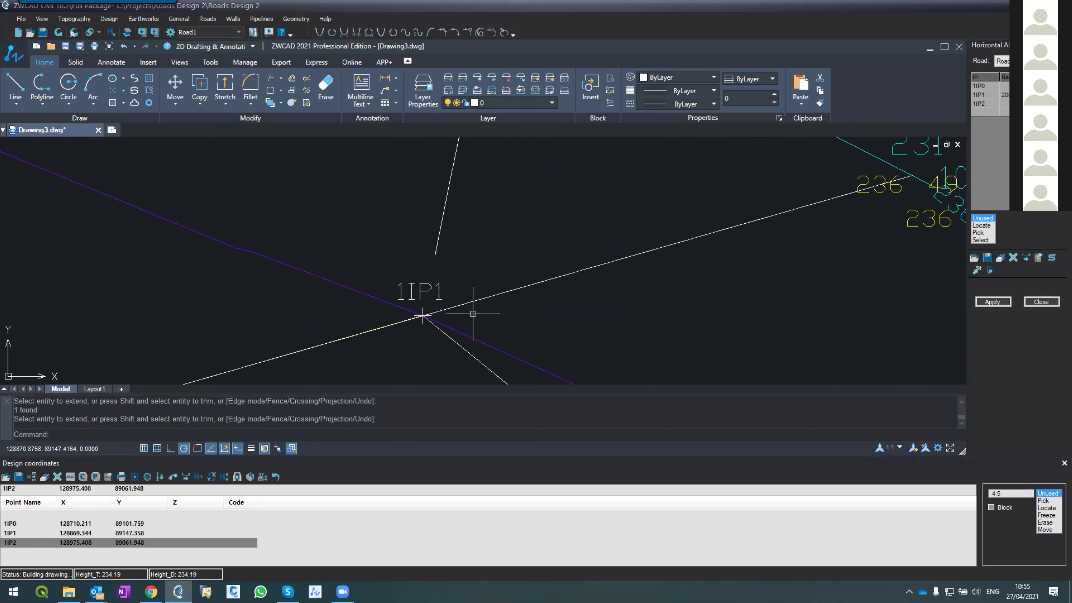
Examine the angle at 1IP1 between the extended incoming tangent and the outgoing tangent.
{"action": "scroll", "coordinate": [425, 307], "scroll_direction": "down", "scroll_amount": 3}
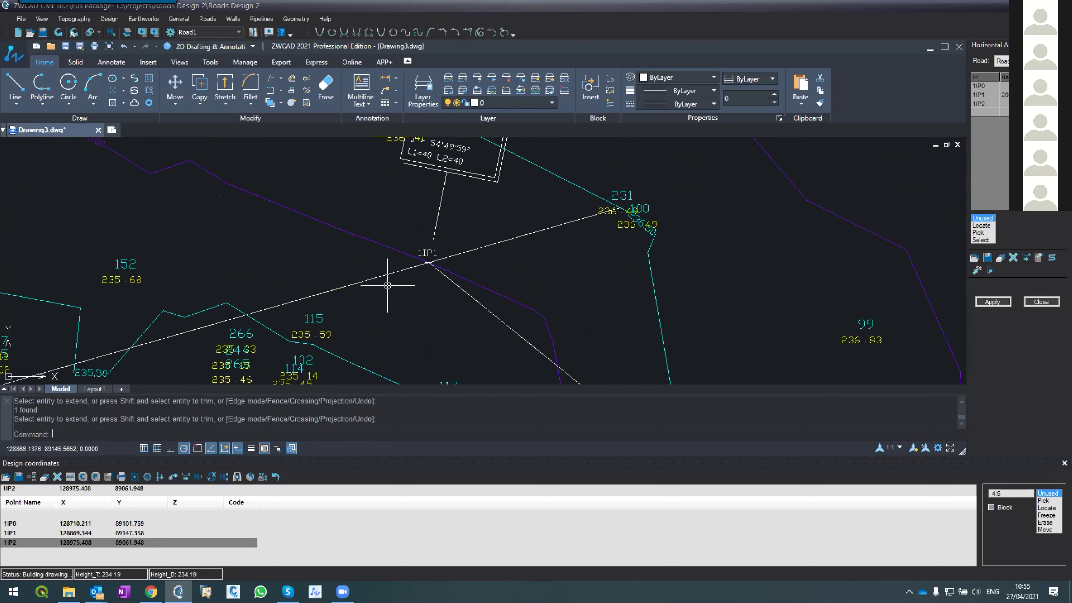
{"action": "scroll", "coordinate": [345, 281], "scroll_direction": "down", "scroll_amount": 3}
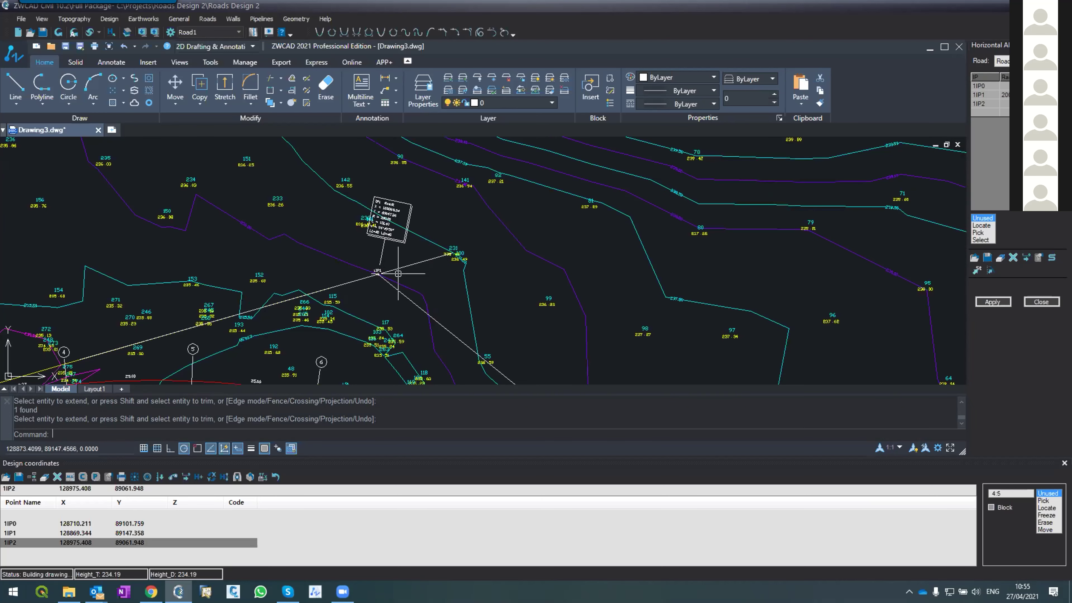
{"action": "scroll", "coordinate": [402, 265], "scroll_direction": "up", "scroll_amount": 5}
{"action": "scroll", "coordinate": [392, 278], "scroll_direction": "down", "scroll_amount": 3}
{"action": "scroll", "coordinate": [390, 266], "scroll_direction": "up", "scroll_amount": 3}
{"action": "scroll", "coordinate": [386, 239], "scroll_direction": "down", "scroll_amount": 3}
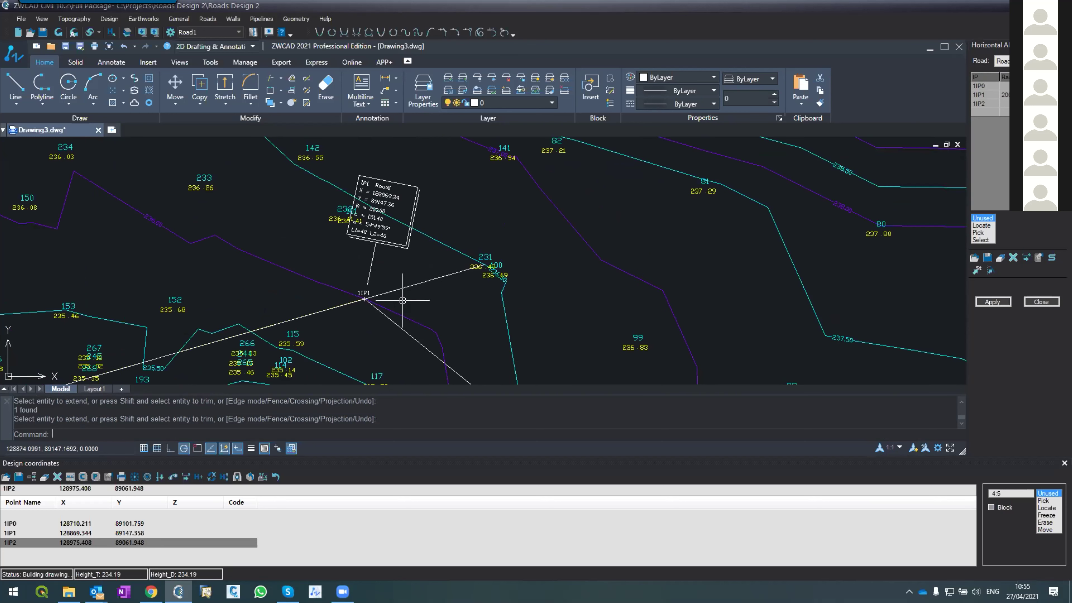
{"action": "left_click", "coordinate": [401, 289]}
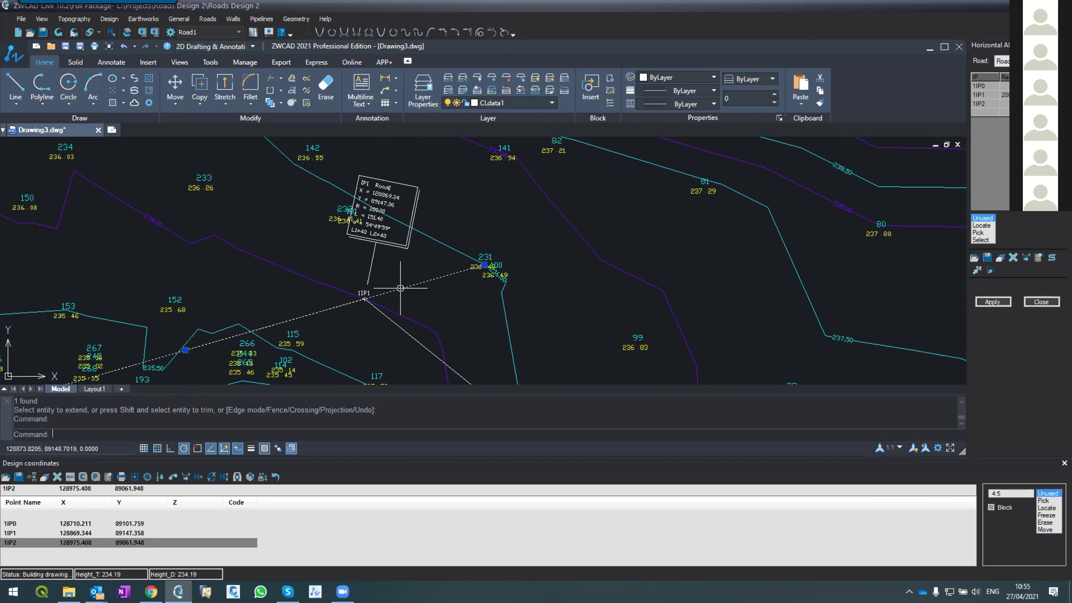
{"action": "key", "text": "Escape"}
{"action": "scroll", "coordinate": [433, 298], "scroll_direction": "up", "scroll_amount": 3}
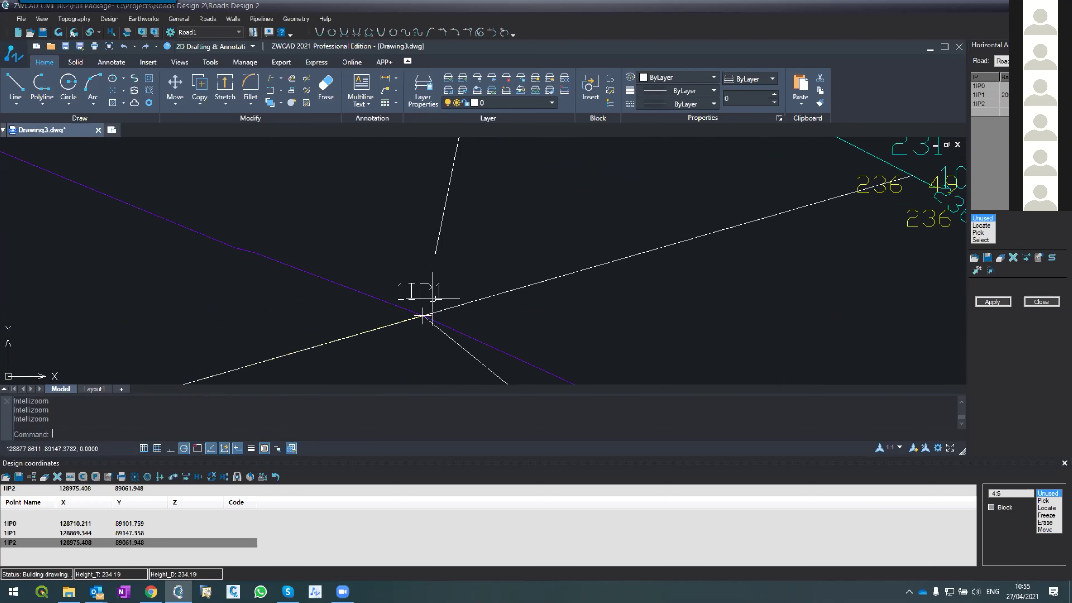
Undo the extension of the incoming tangent and return to the overall alignment view.
{"action": "type", "text": "u"}
{"action": "key", "text": "Return"}
{"action": "scroll", "coordinate": [432, 298], "scroll_direction": "down", "scroll_amount": 8}
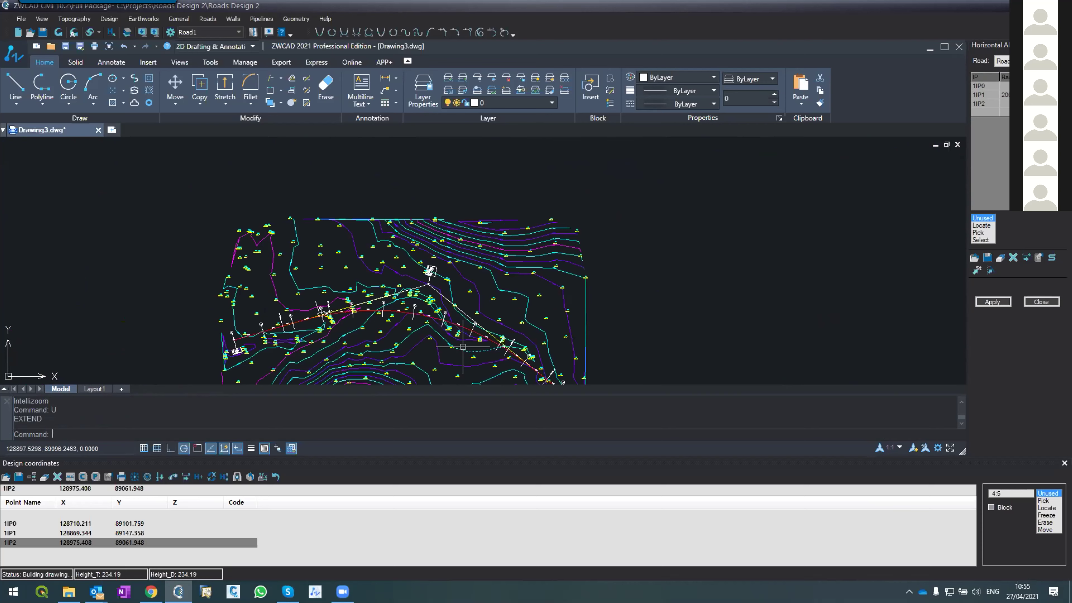
{"action": "scroll", "coordinate": [463, 347], "scroll_direction": "up", "scroll_amount": 2}
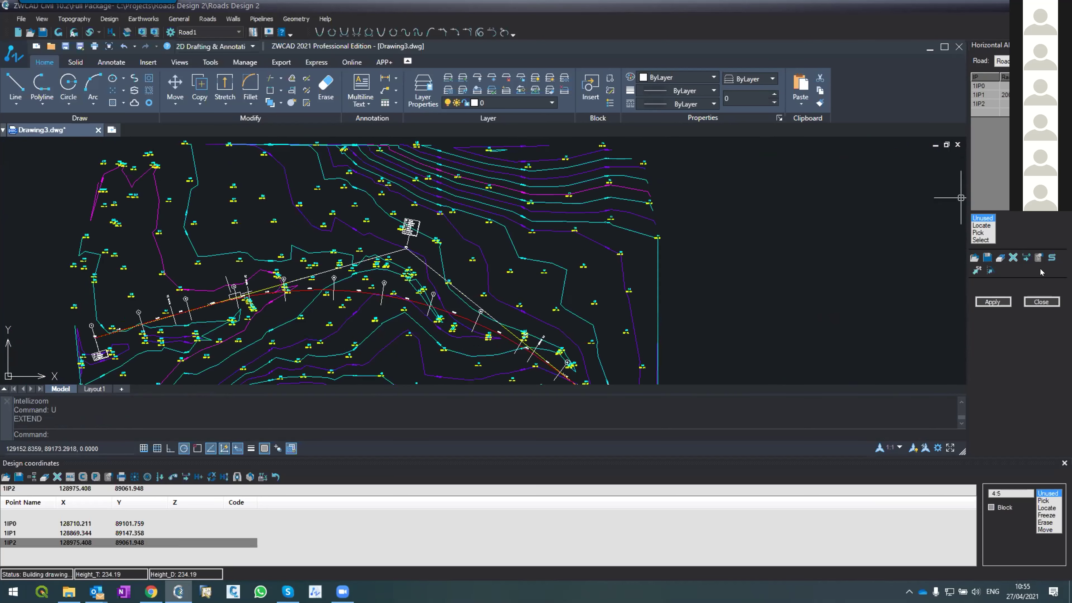
Freeze the CIVIL layer to hide the survey point numbers and elevations around the road.
{"action": "scroll", "coordinate": [514, 282], "scroll_direction": "up", "scroll_amount": 2}
{"action": "scroll", "coordinate": [315, 284], "scroll_direction": "up", "scroll_amount": 2}
{"action": "scroll", "coordinate": [316, 285], "scroll_direction": "up", "scroll_amount": 2}
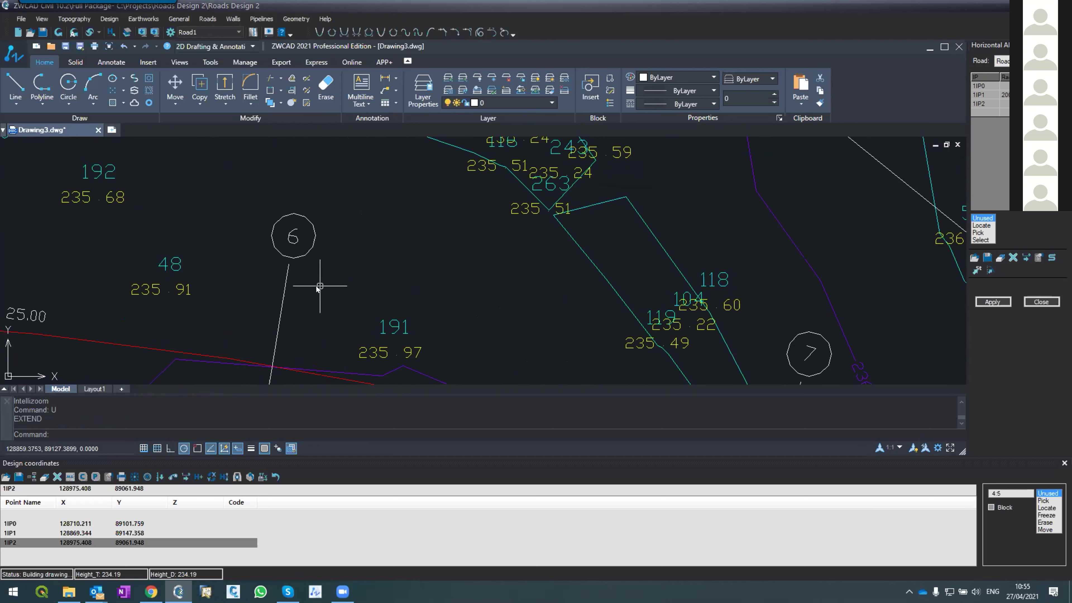
{"action": "type", "text": "la"}
{"action": "key", "text": "Return"}
{"action": "left_click", "coordinate": [279, 267]}
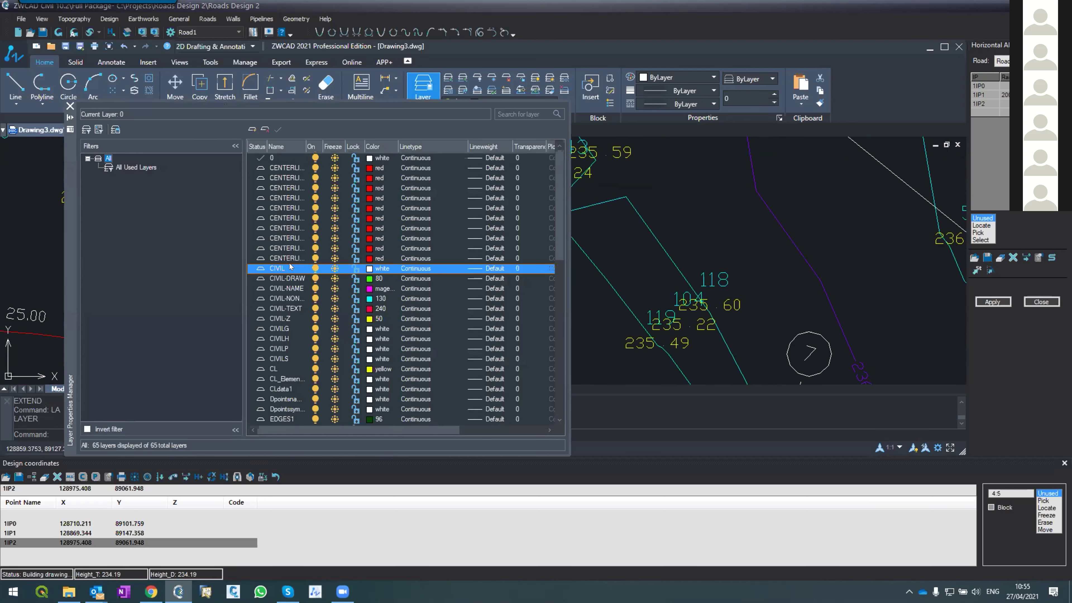
{"action": "left_click", "coordinate": [333, 267]}
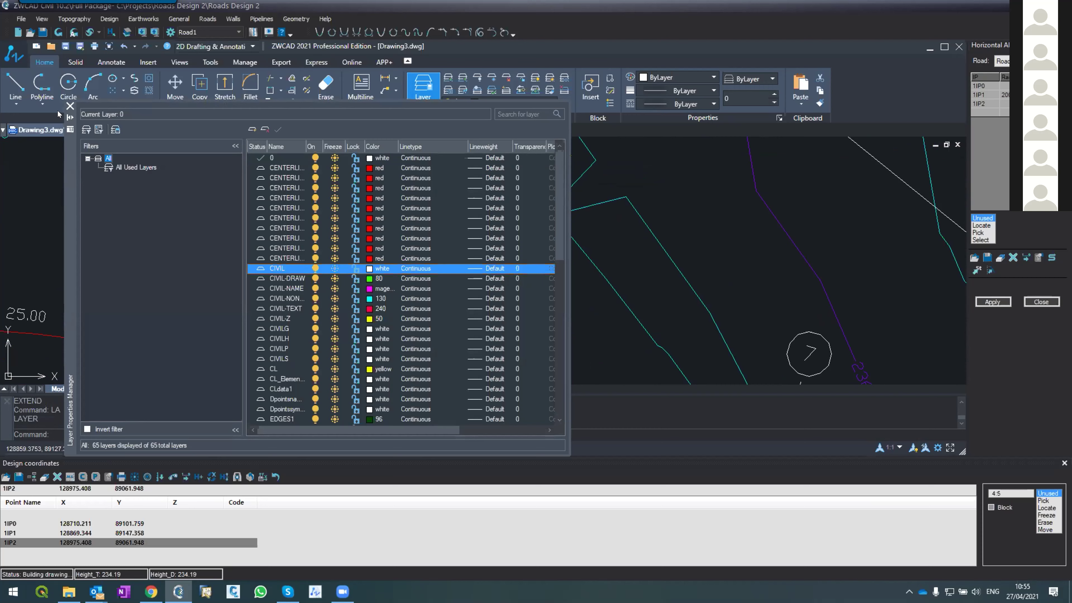
{"action": "left_click", "coordinate": [70, 106]}
{"action": "scroll", "coordinate": [373, 245], "scroll_direction": "down", "scroll_amount": 6}
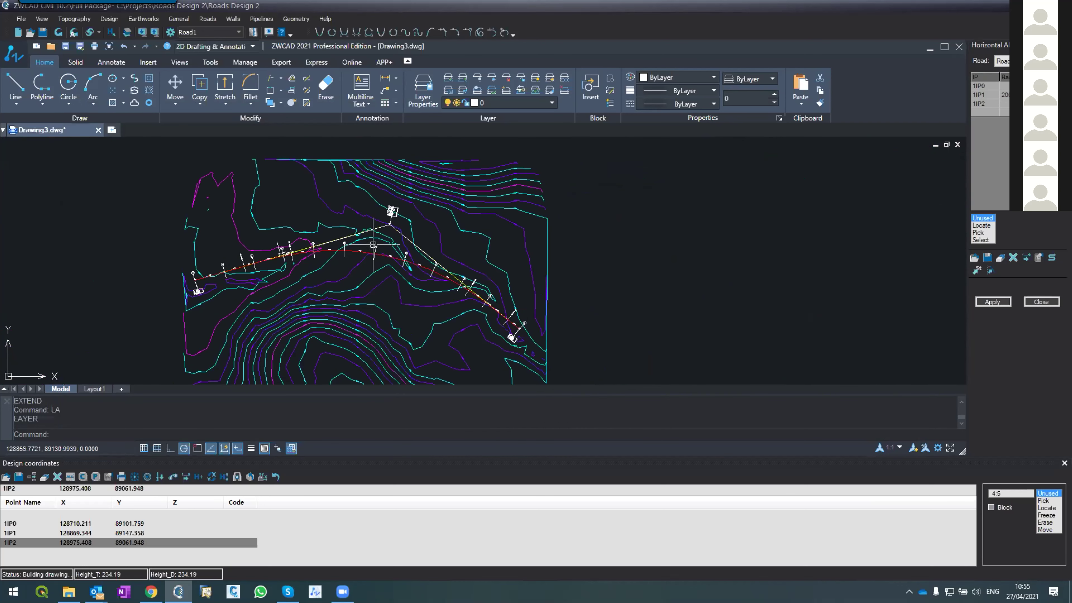
Review the Horizontal Alignment category of the road options and close it without changes.
{"action": "scroll", "coordinate": [373, 245], "scroll_direction": "up", "scroll_amount": 2}
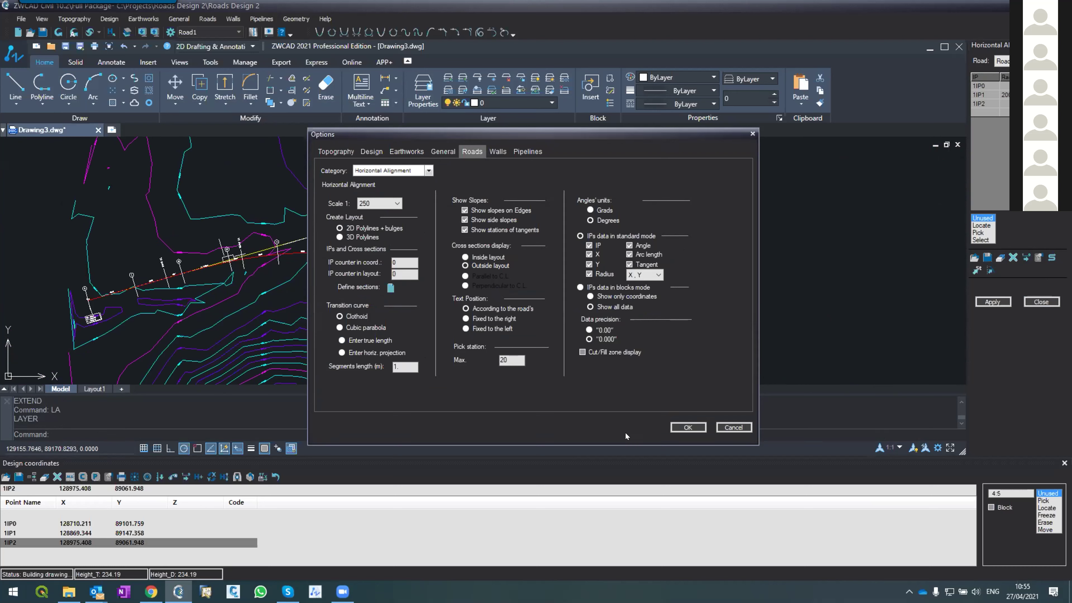
{"action": "left_click", "coordinate": [743, 430]}
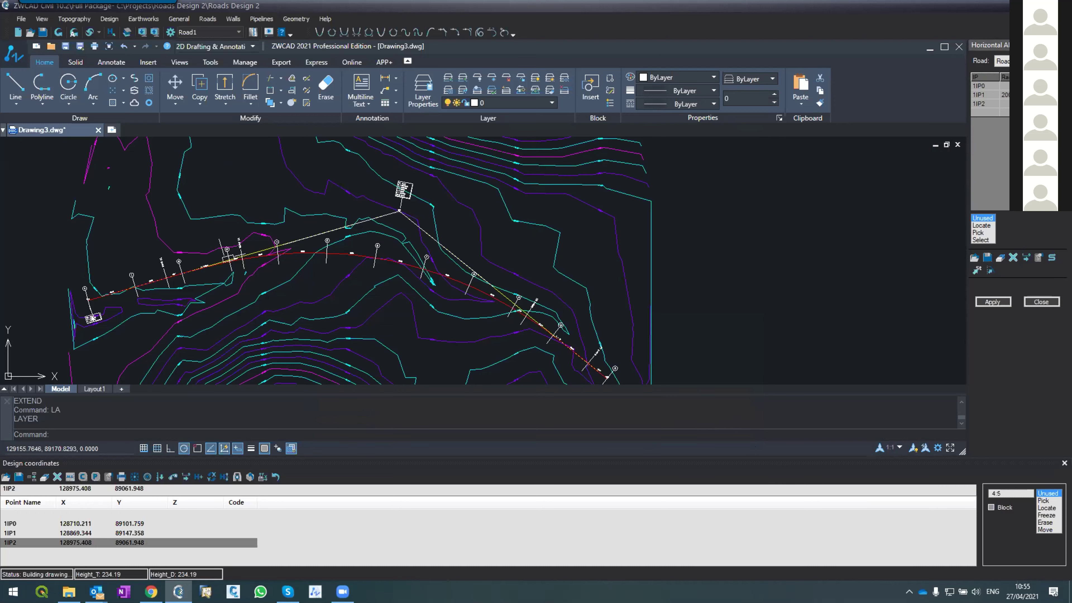
Set the sections format to Format2 in the road options and regenerate Road1's layout with it.
{"action": "scroll", "coordinate": [125, 261], "scroll_direction": "up", "scroll_amount": 2}
{"action": "scroll", "coordinate": [124, 260], "scroll_direction": "up", "scroll_amount": 2}
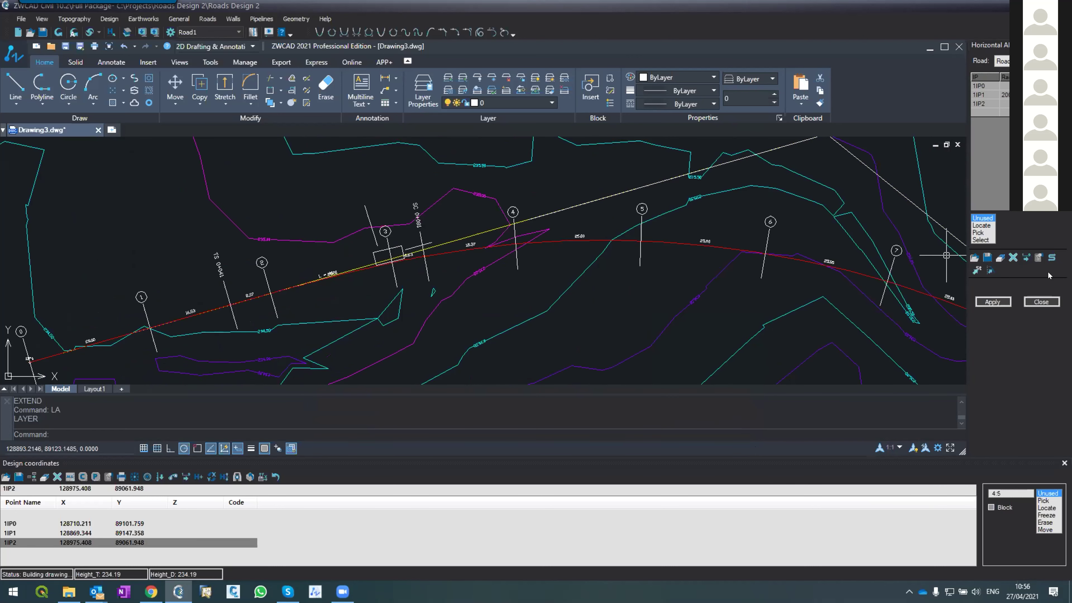
{"action": "left_click", "coordinate": [1038, 257]}
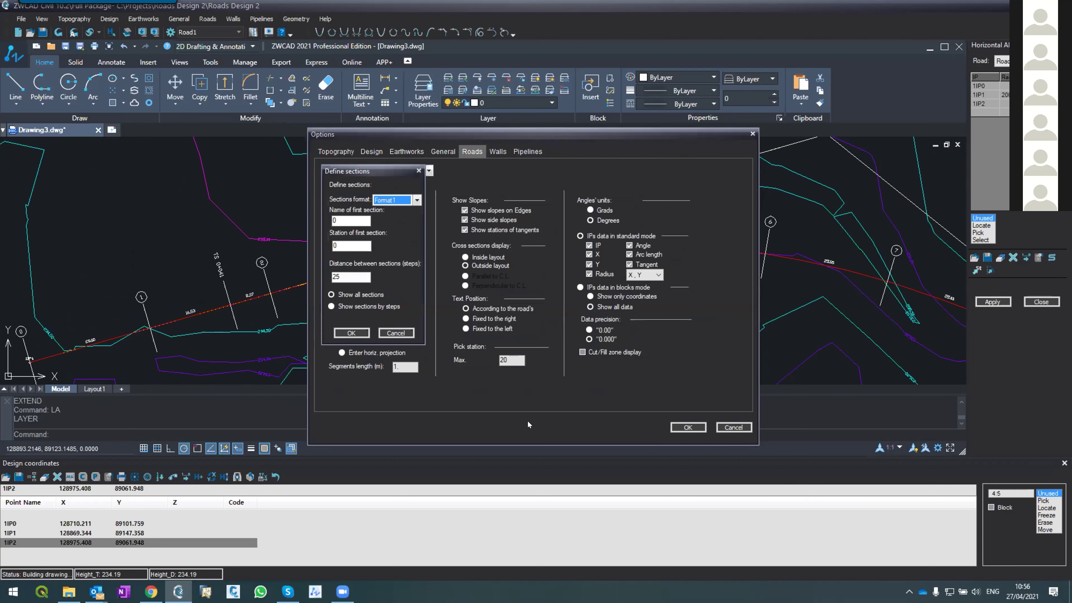
{"action": "left_click", "coordinate": [384, 200]}
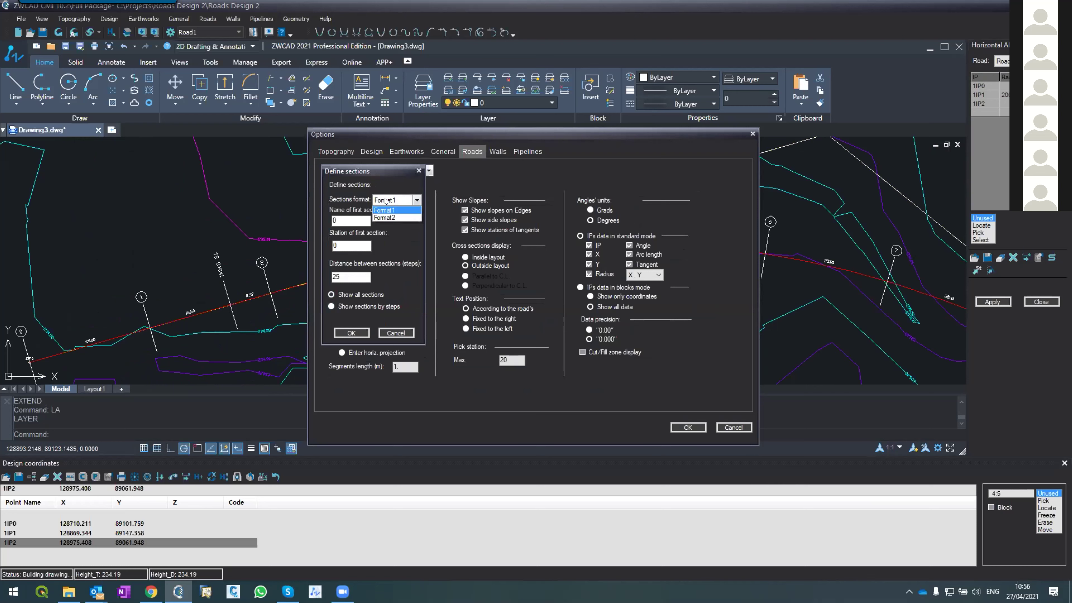
{"action": "left_click", "coordinate": [385, 218]}
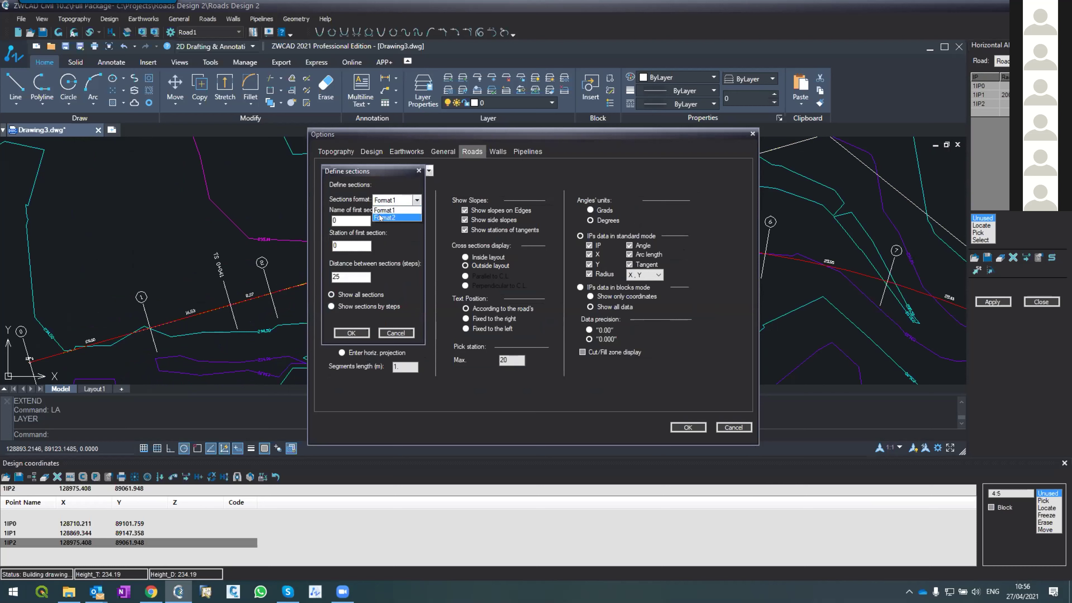
{"action": "left_click", "coordinate": [351, 333]}
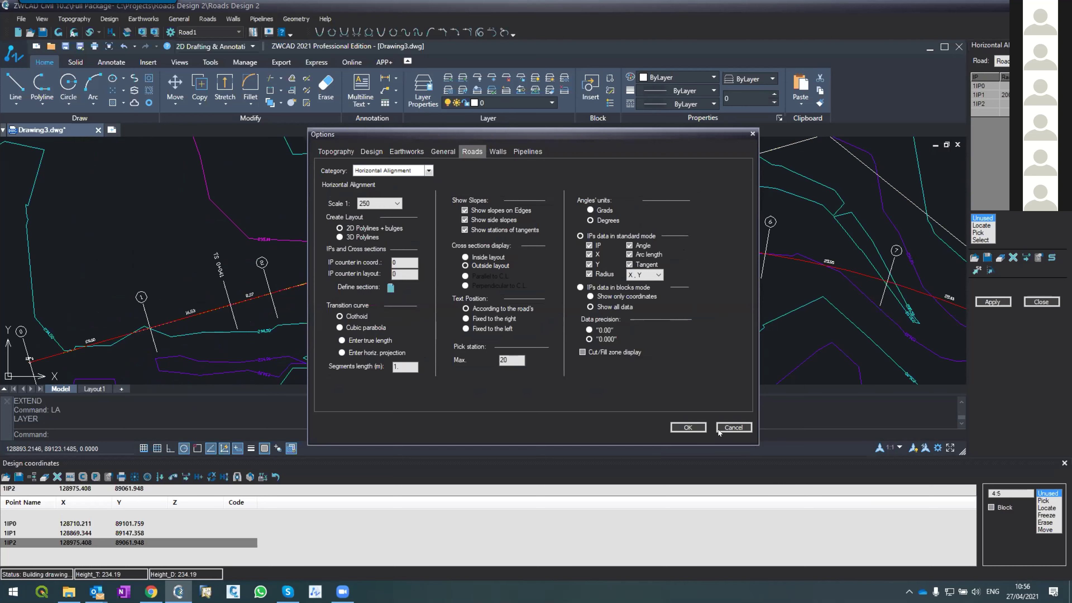
{"action": "left_click", "coordinate": [686, 426]}
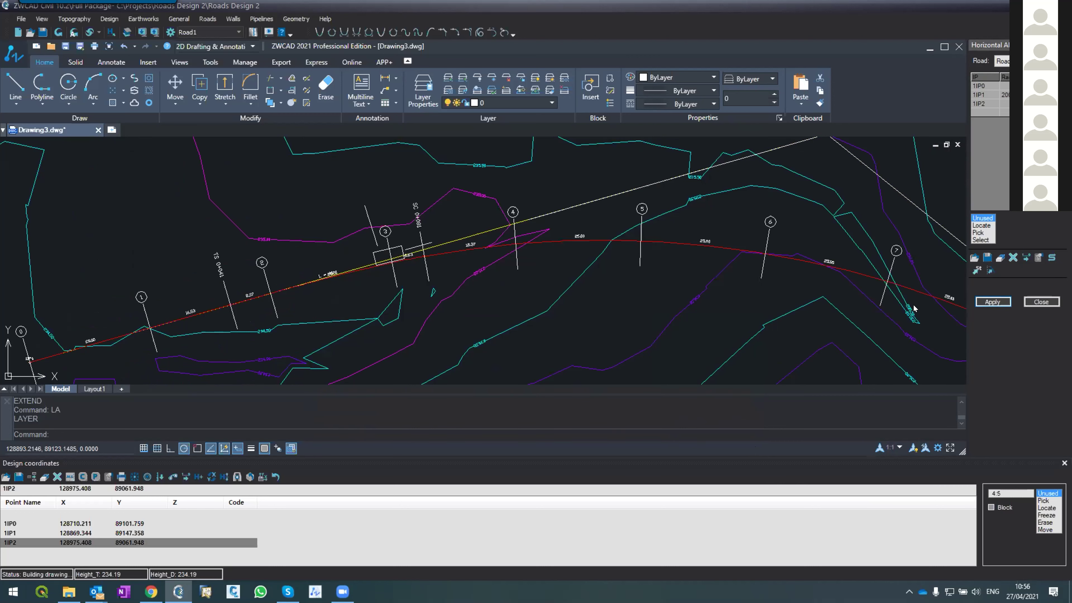
{"action": "left_click", "coordinate": [491, 342]}
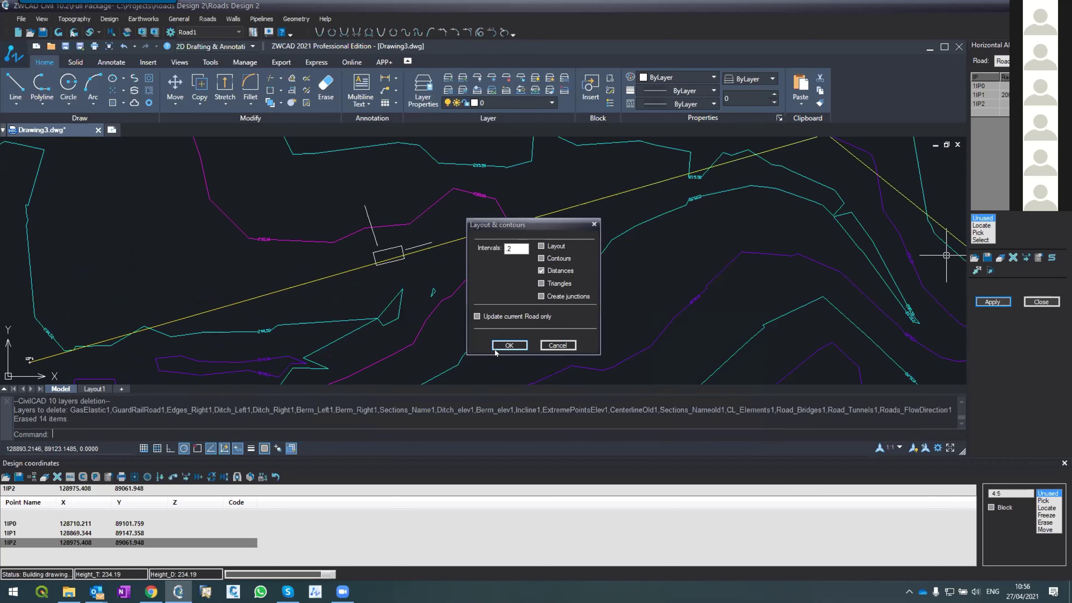
{"action": "left_click", "coordinate": [496, 349]}
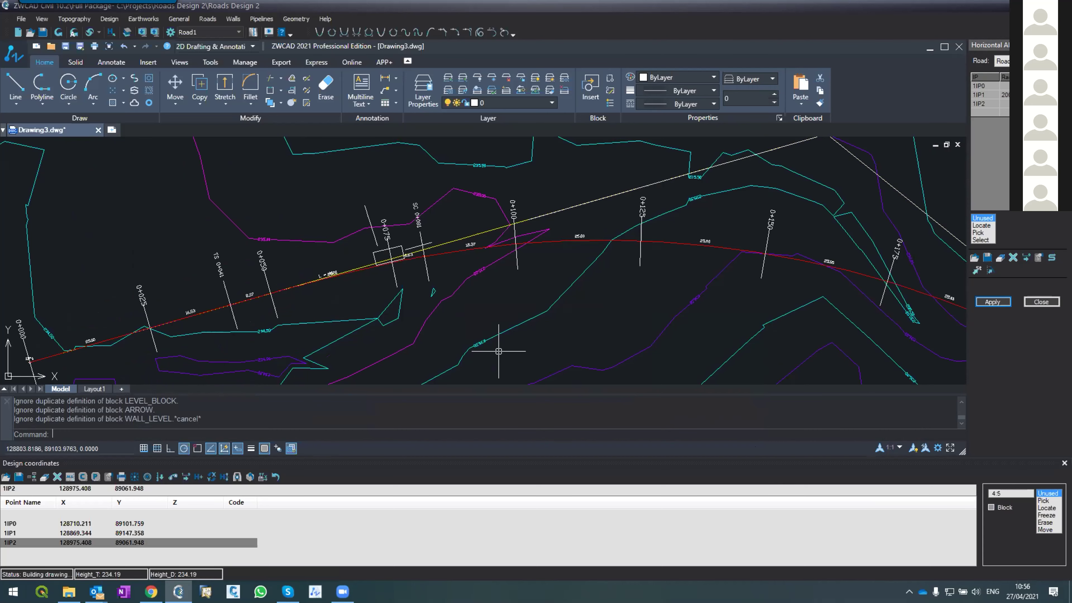
Examine the station labels and distances along Road1's alignment, and review the Horizontal Alignment options.
{"action": "scroll", "coordinate": [153, 271], "scroll_direction": "up", "scroll_amount": 2}
{"action": "scroll", "coordinate": [226, 191], "scroll_direction": "down", "scroll_amount": 4}
{"action": "scroll", "coordinate": [225, 191], "scroll_direction": "down", "scroll_amount": 1}
{"action": "scroll", "coordinate": [218, 199], "scroll_direction": "up", "scroll_amount": 5}
{"action": "scroll", "coordinate": [169, 249], "scroll_direction": "down", "scroll_amount": 4}
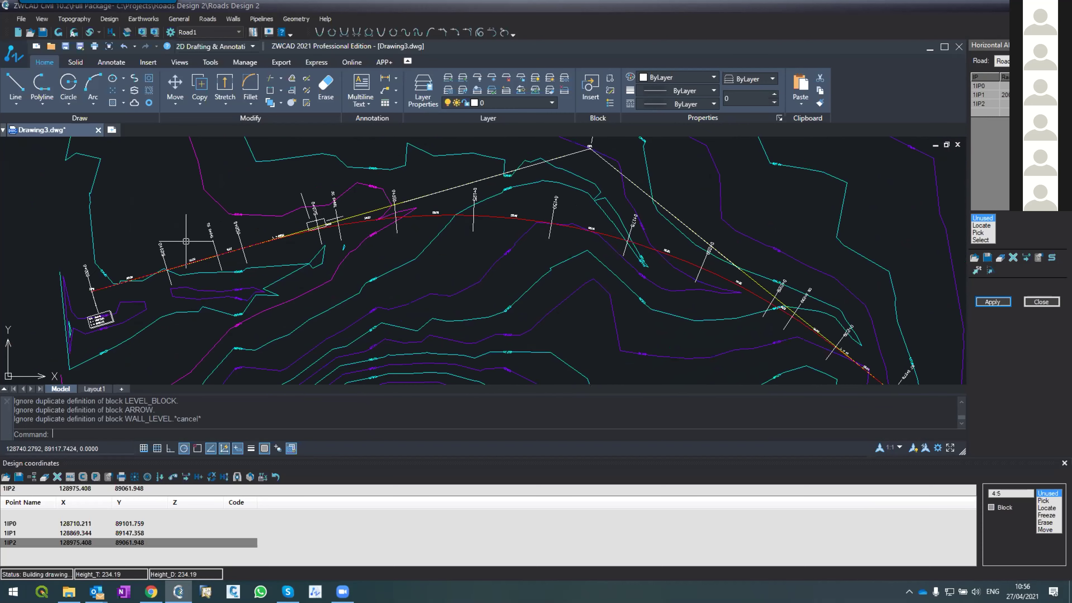
{"action": "scroll", "coordinate": [83, 275], "scroll_direction": "up", "scroll_amount": 6}
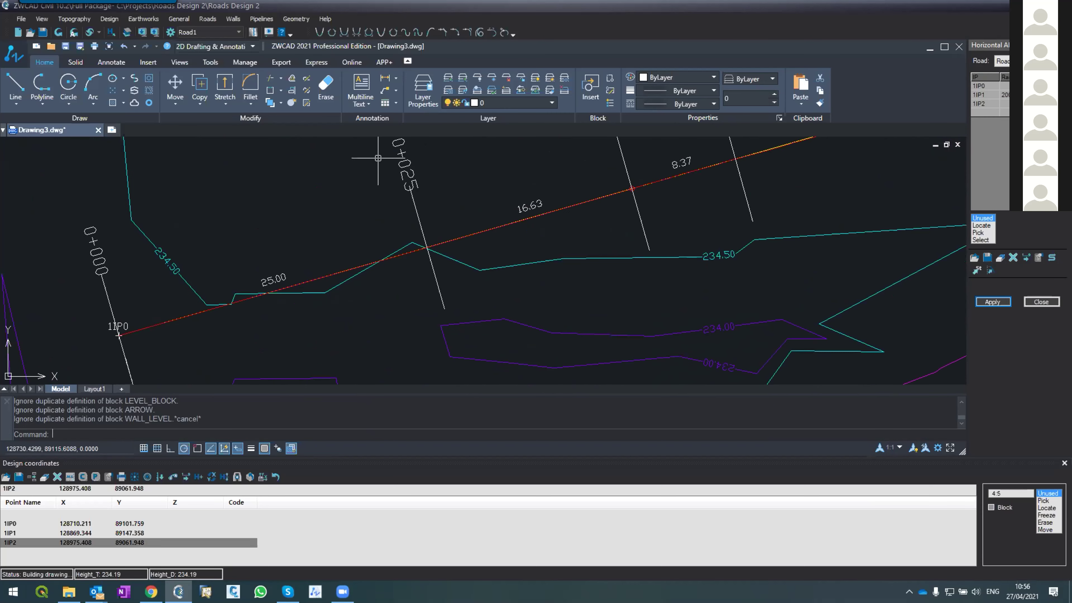
{"action": "scroll", "coordinate": [333, 224], "scroll_direction": "down", "scroll_amount": 5}
{"action": "scroll", "coordinate": [425, 160], "scroll_direction": "up", "scroll_amount": 3}
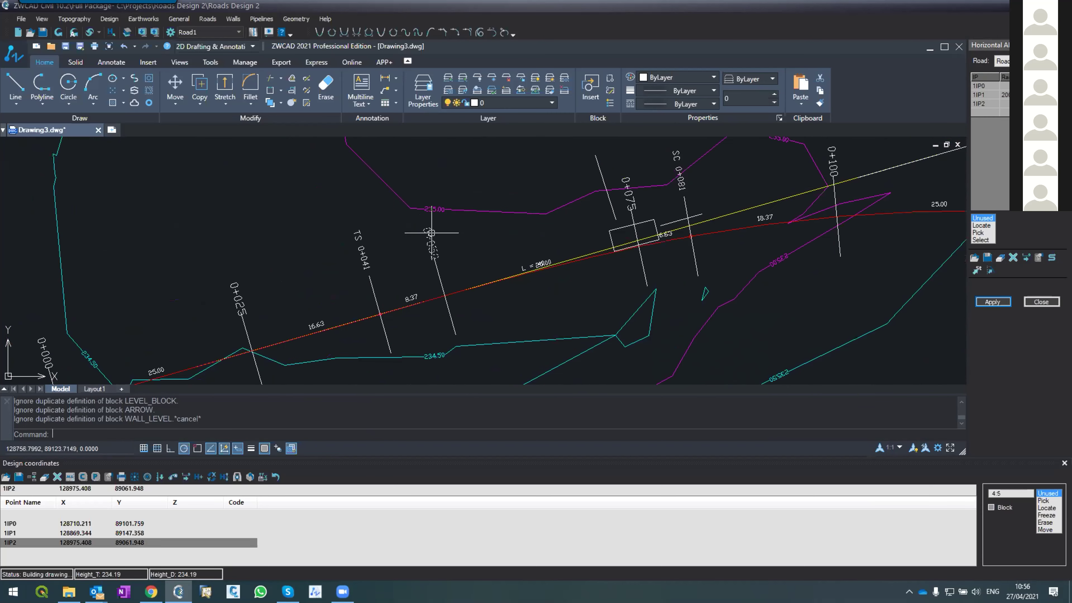
{"action": "scroll", "coordinate": [431, 232], "scroll_direction": "down", "scroll_amount": 1}
{"action": "scroll", "coordinate": [393, 239], "scroll_direction": "down", "scroll_amount": 1}
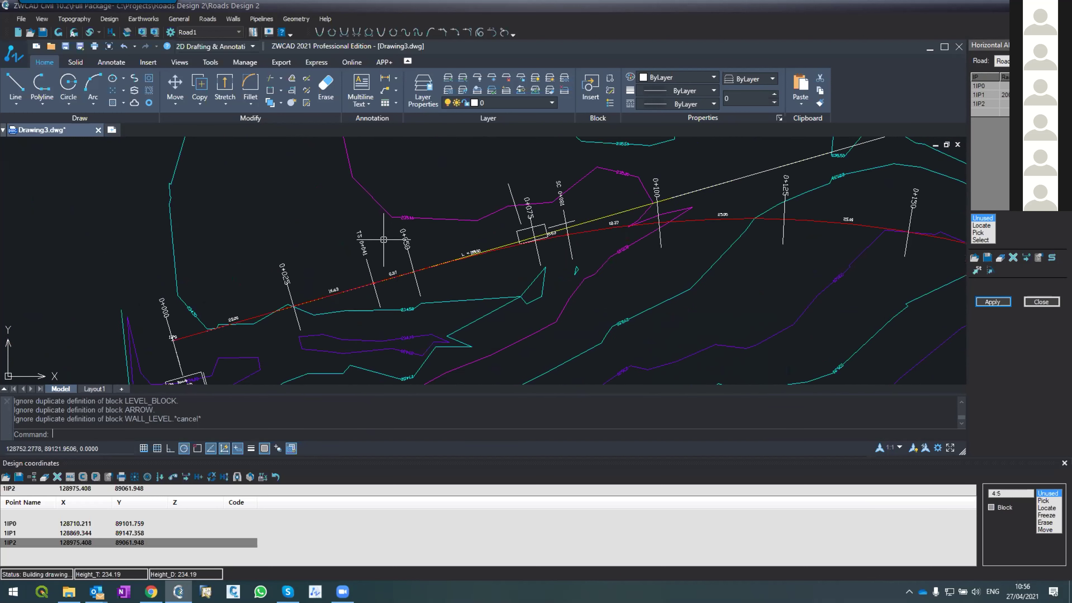
{"action": "scroll", "coordinate": [383, 239], "scroll_direction": "down", "scroll_amount": 1}
{"action": "scroll", "coordinate": [436, 224], "scroll_direction": "up", "scroll_amount": 1}
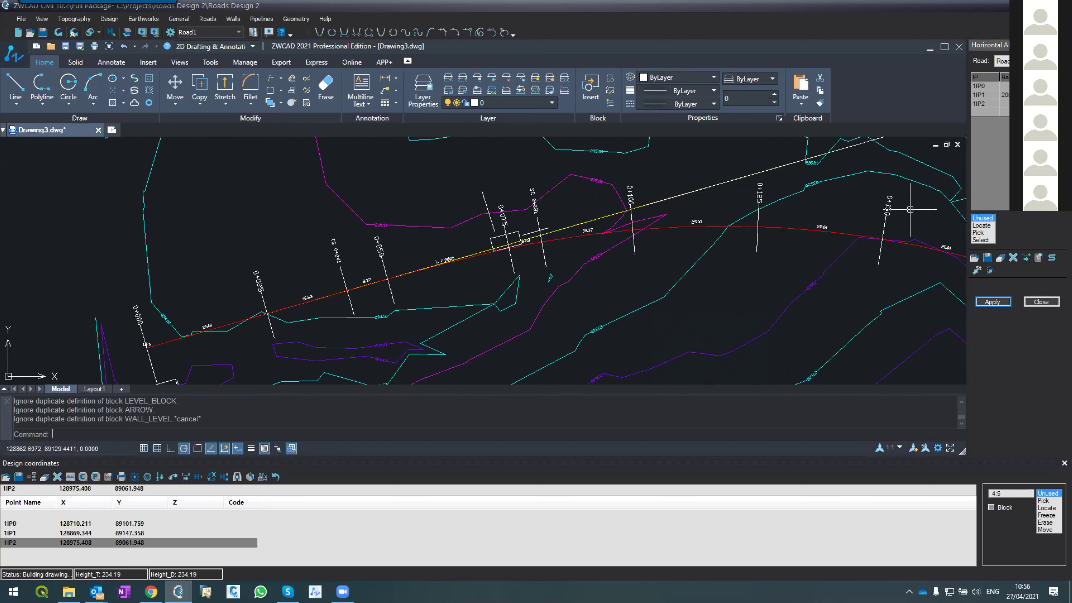
{"action": "scroll", "coordinate": [822, 190], "scroll_direction": "down", "scroll_amount": 2}
{"action": "scroll", "coordinate": [868, 209], "scroll_direction": "up", "scroll_amount": 2}
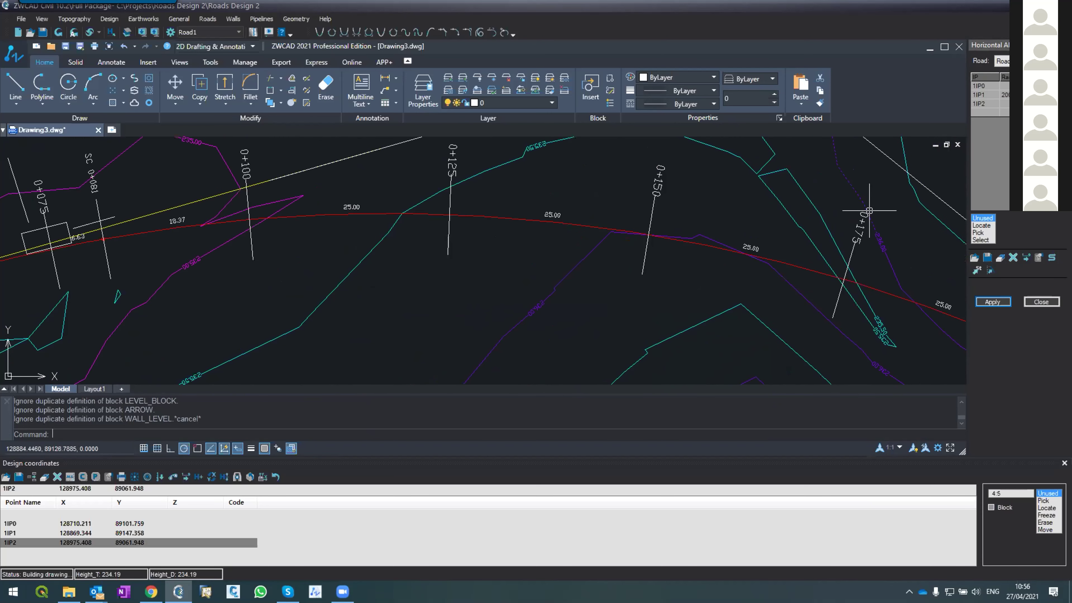
{"action": "left_click", "coordinate": [1032, 258]}
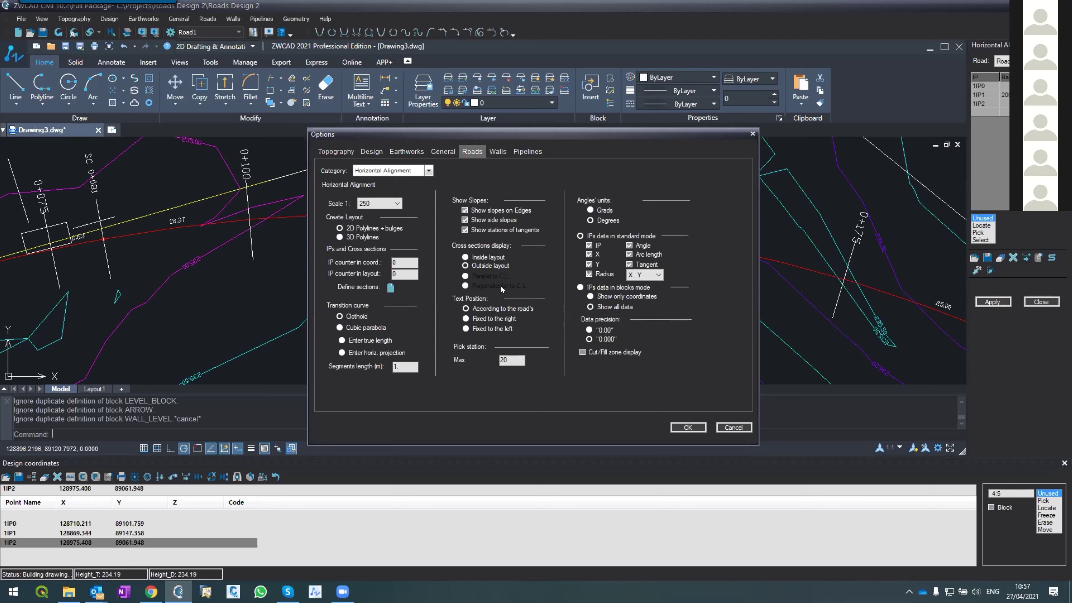
{"action": "left_click", "coordinate": [685, 426]}
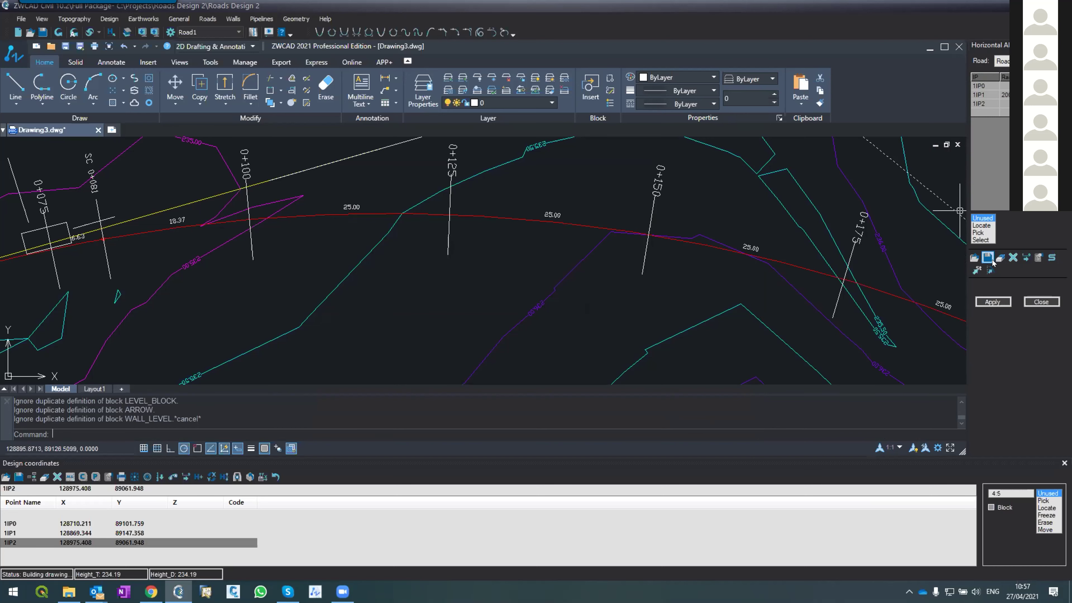
Pick two centerline points to query their stations, one just past 0+150 and one between 0+100 and 0+125.
{"action": "left_click", "coordinate": [977, 273]}
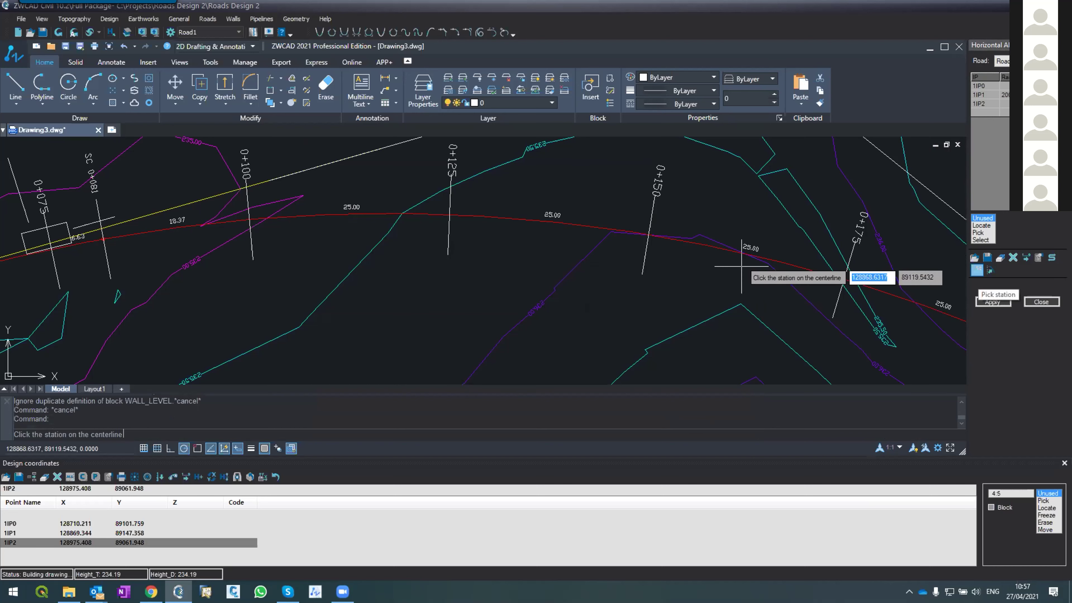
{"action": "left_click", "coordinate": [702, 248]}
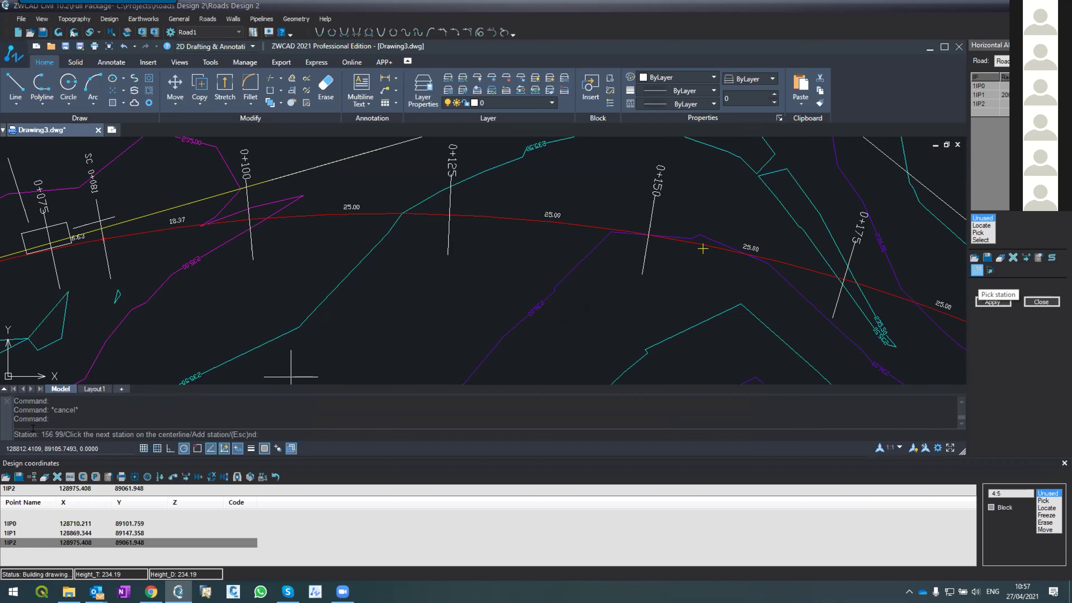
{"action": "scroll", "coordinate": [618, 247], "scroll_direction": "up", "scroll_amount": 5}
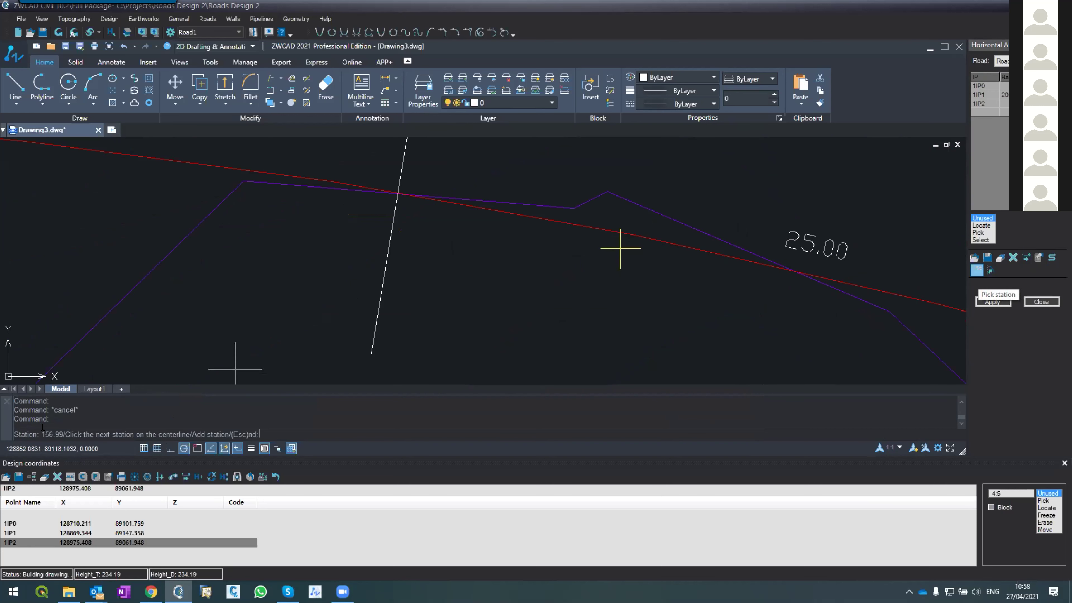
{"action": "scroll", "coordinate": [220, 342], "scroll_direction": "down", "scroll_amount": 4}
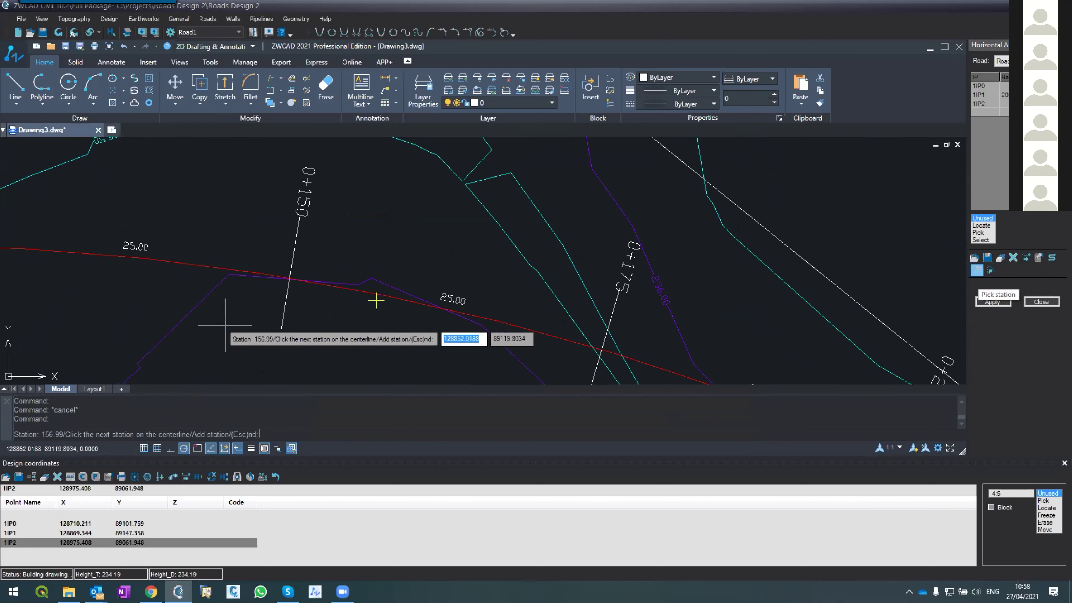
{"action": "scroll", "coordinate": [225, 325], "scroll_direction": "down", "scroll_amount": 5}
{"action": "scroll", "coordinate": [139, 338], "scroll_direction": "down", "scroll_amount": 3}
{"action": "scroll", "coordinate": [169, 321], "scroll_direction": "up", "scroll_amount": 5}
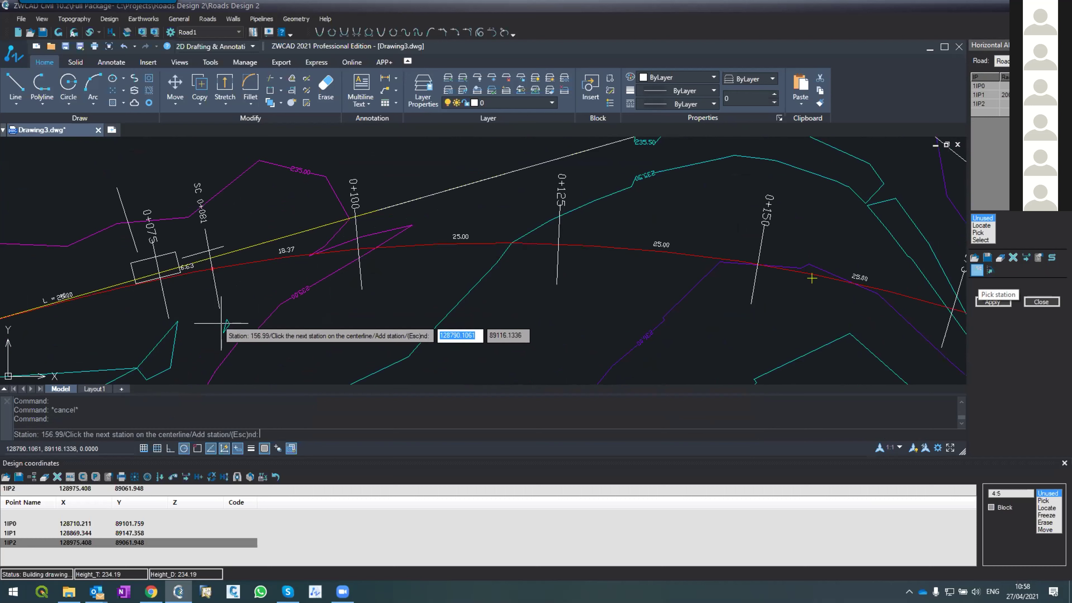
{"action": "left_click", "coordinate": [481, 240]}
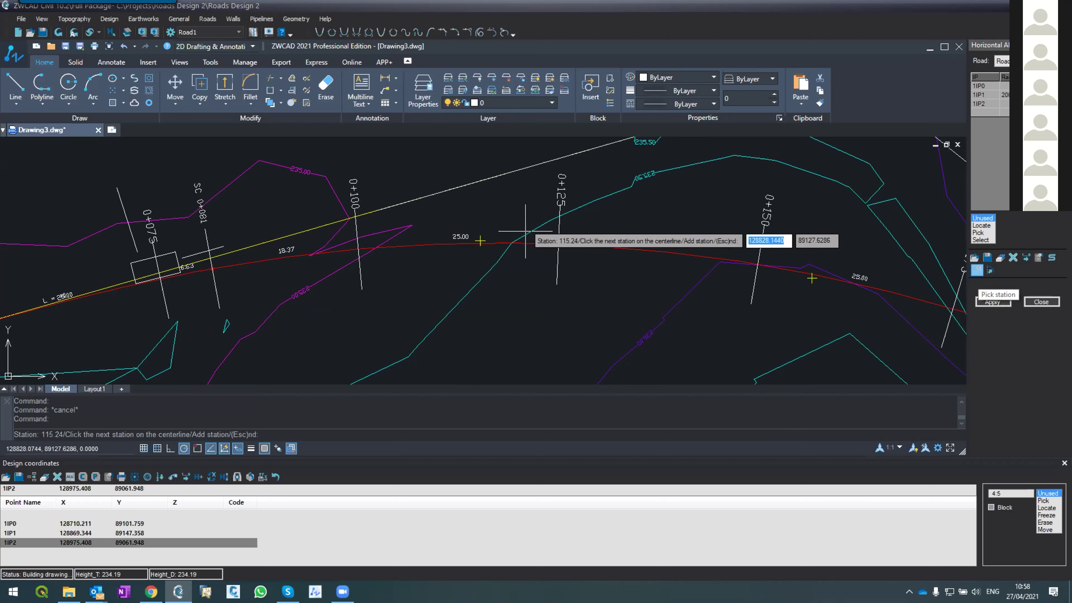
{"action": "scroll", "coordinate": [492, 221], "scroll_direction": "up", "scroll_amount": 2}
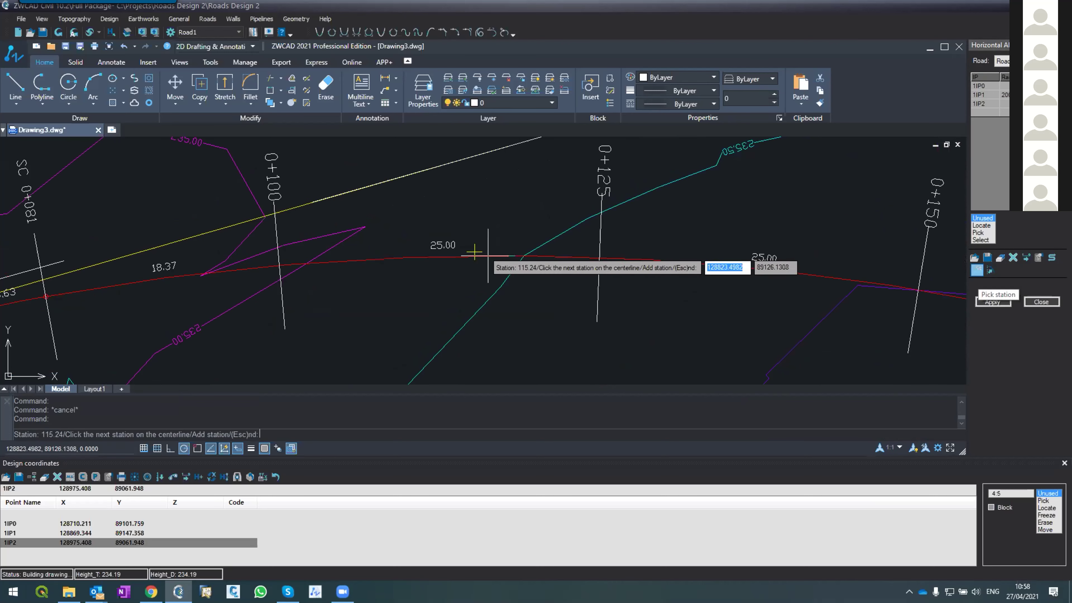
{"action": "key", "text": "Escape"}
{"action": "key", "text": "Escape"}
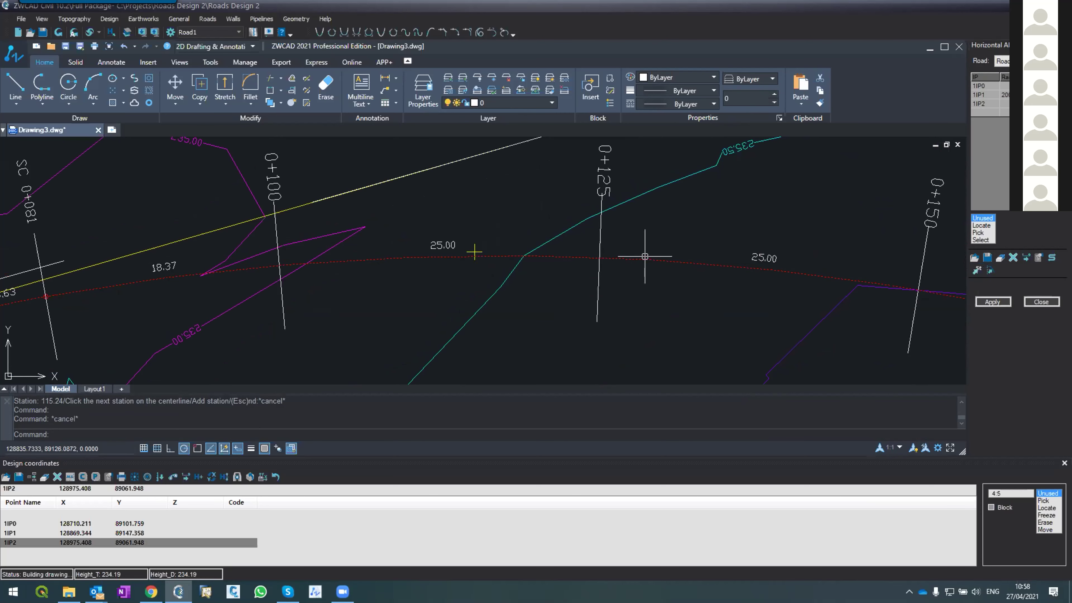
Stretch the vertex of the yellow CL polyline at 1IP1 outward to about X 128891.8, Y 89164.6.
{"action": "scroll", "coordinate": [600, 293], "scroll_direction": "down", "scroll_amount": 6}
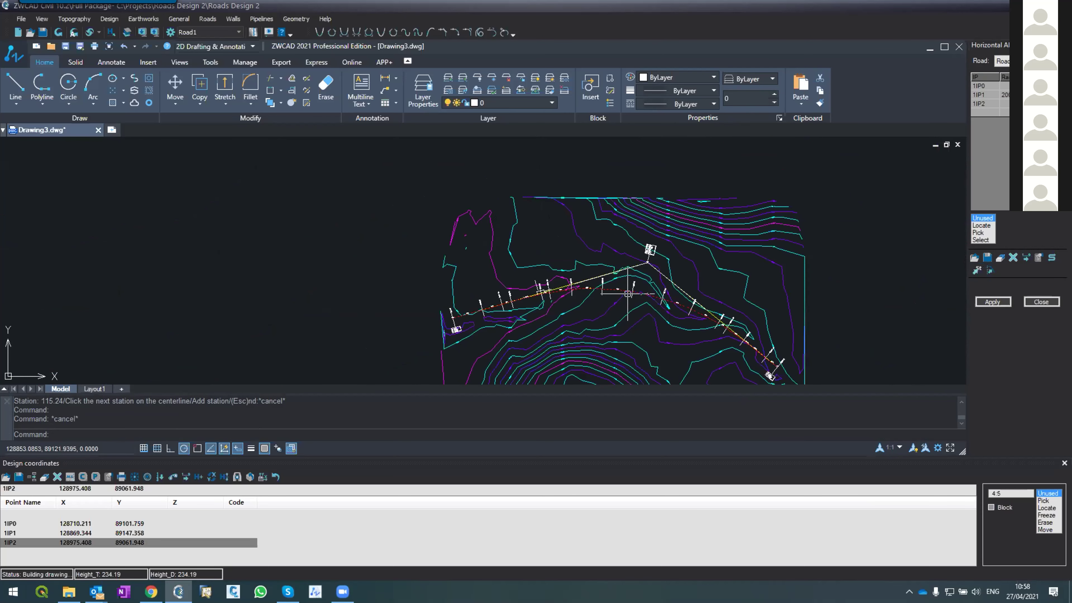
{"action": "scroll", "coordinate": [600, 292], "scroll_direction": "up", "scroll_amount": 5}
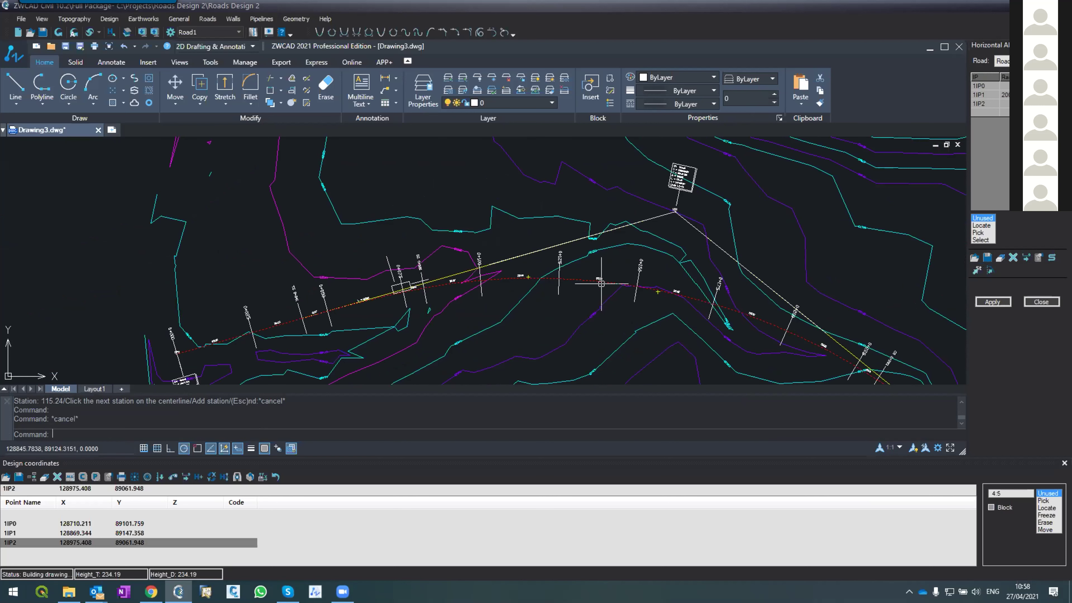
{"action": "left_click", "coordinate": [623, 283]}
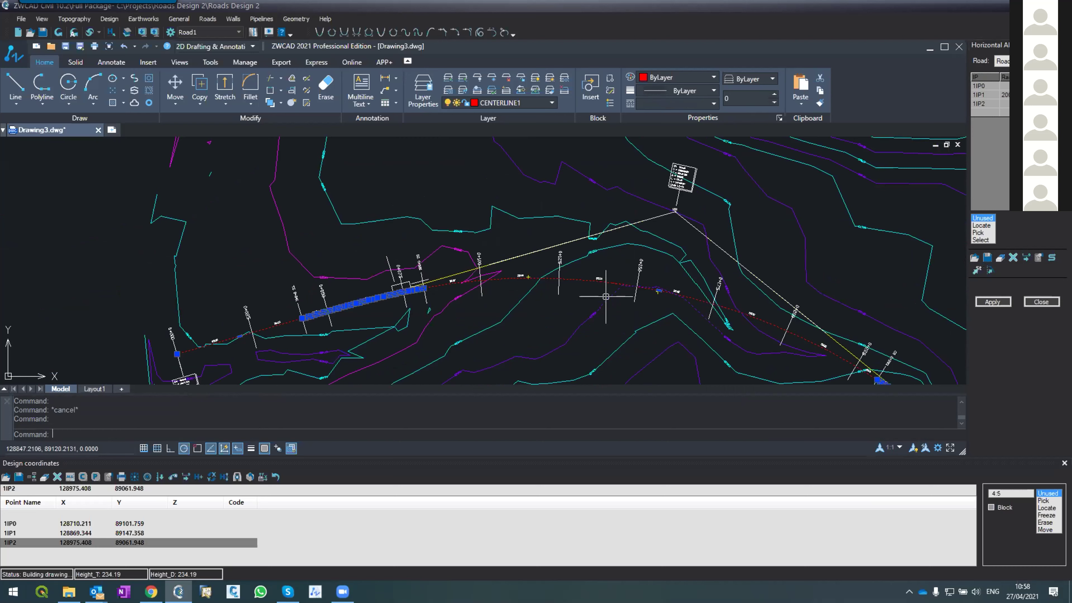
{"action": "key", "text": "Escape"}
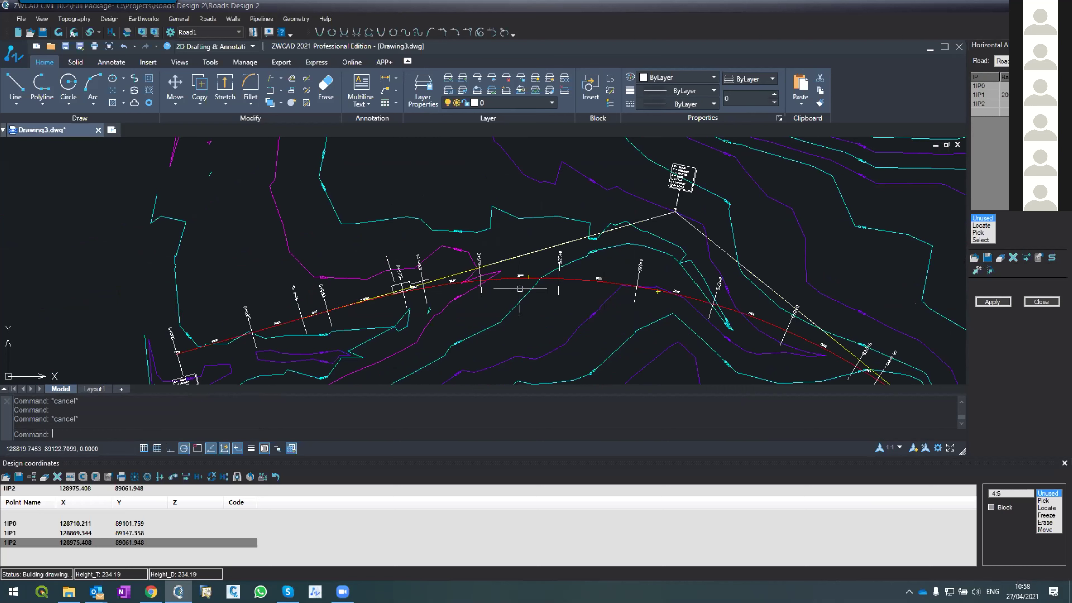
{"action": "left_click", "coordinate": [465, 270]}
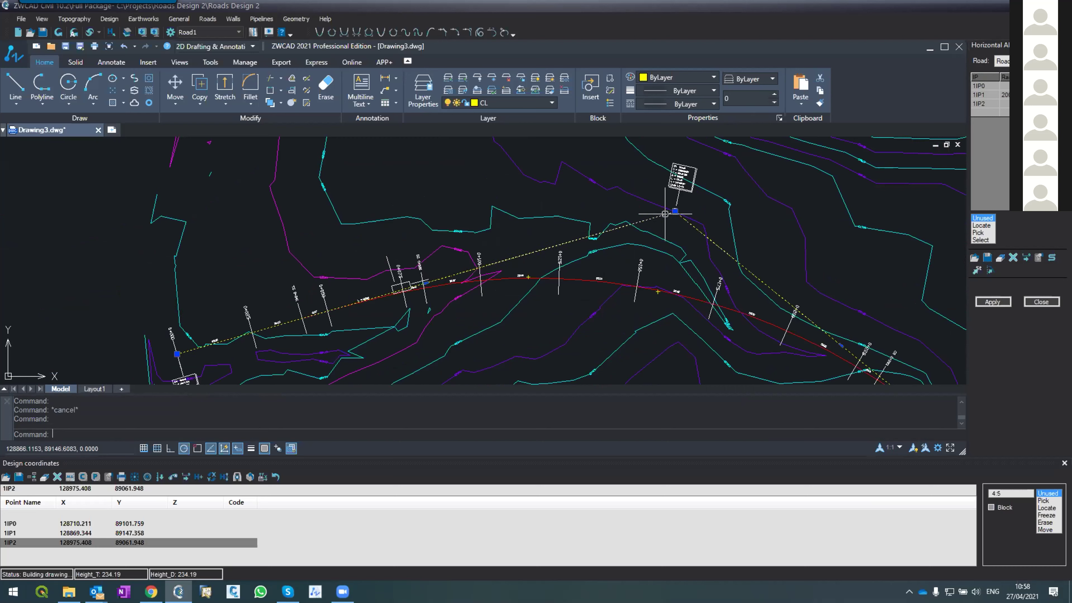
{"action": "left_click", "coordinate": [675, 210]}
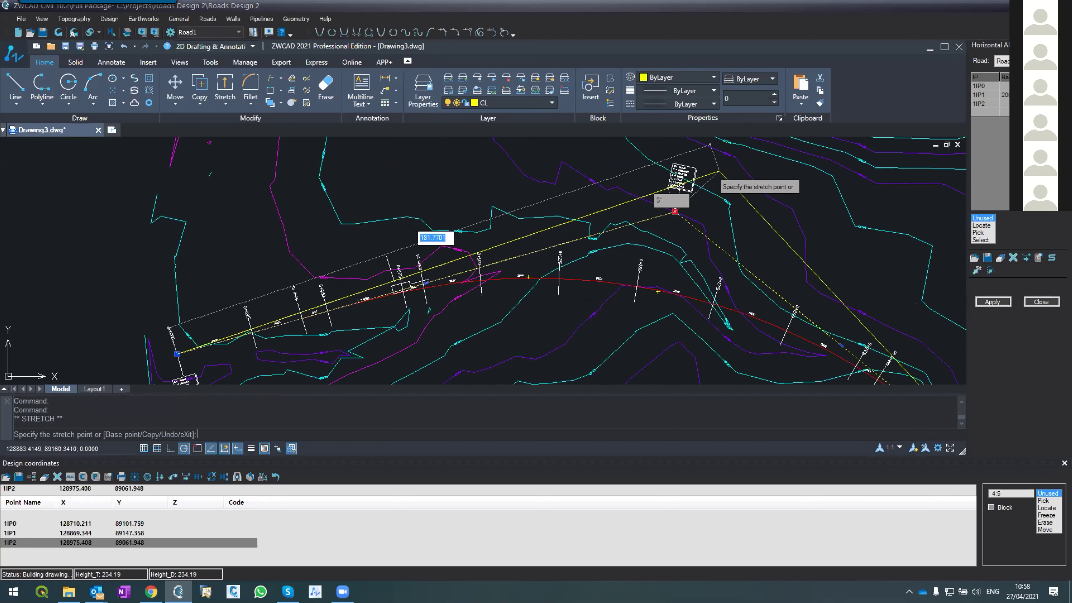
{"action": "left_click", "coordinate": [745, 157]}
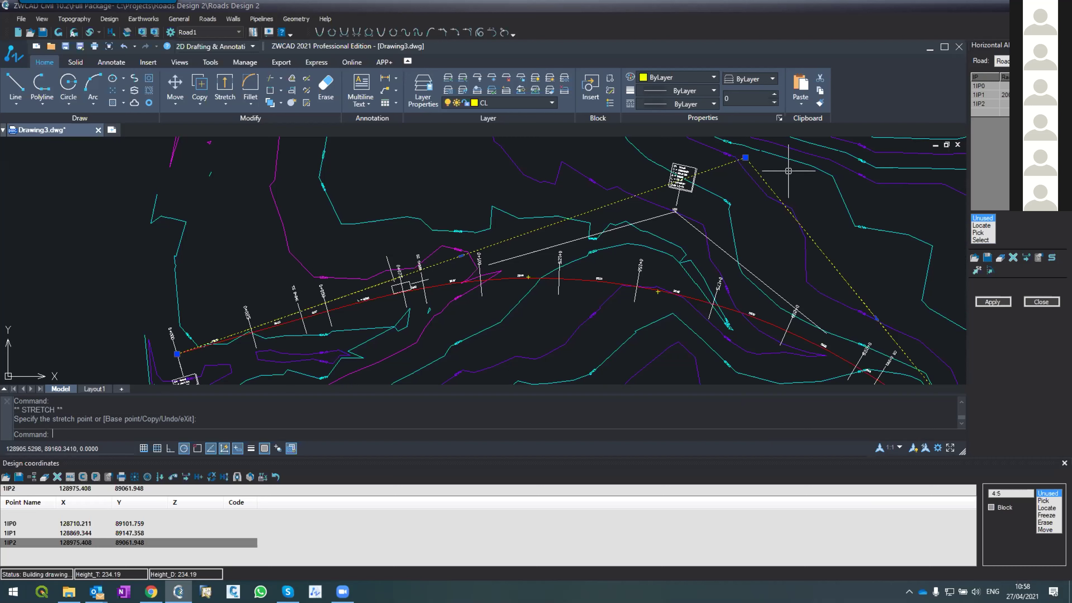
Redefine Road1's intersection points by selecting the stretched CL polyline with the Polyline option.
{"action": "left_click", "coordinate": [983, 239]}
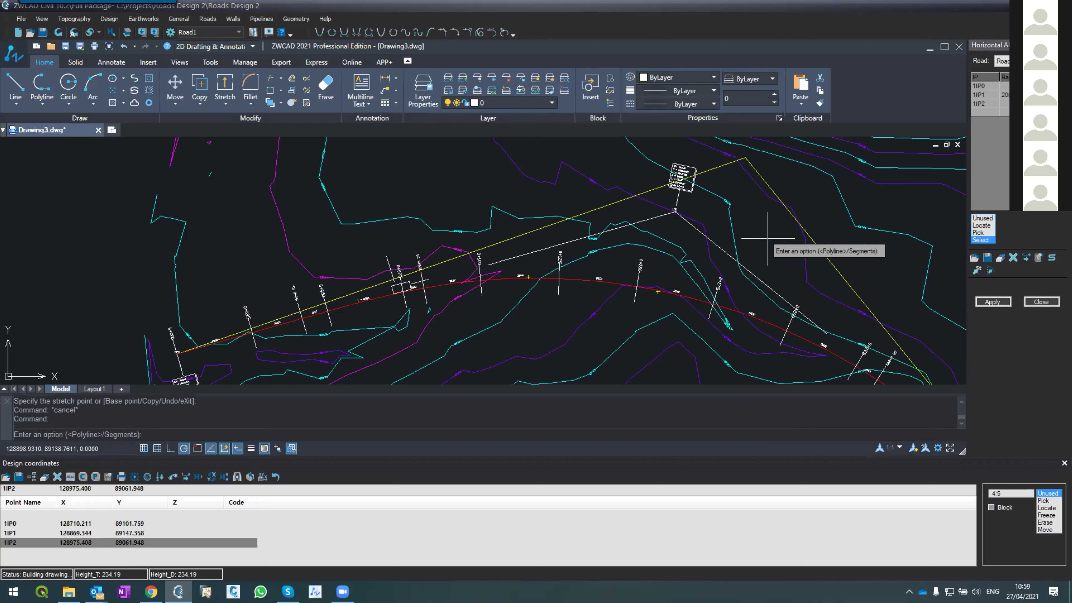
{"action": "key", "text": "Return"}
{"action": "left_click", "coordinate": [799, 227]}
{"action": "key", "text": "Return"}
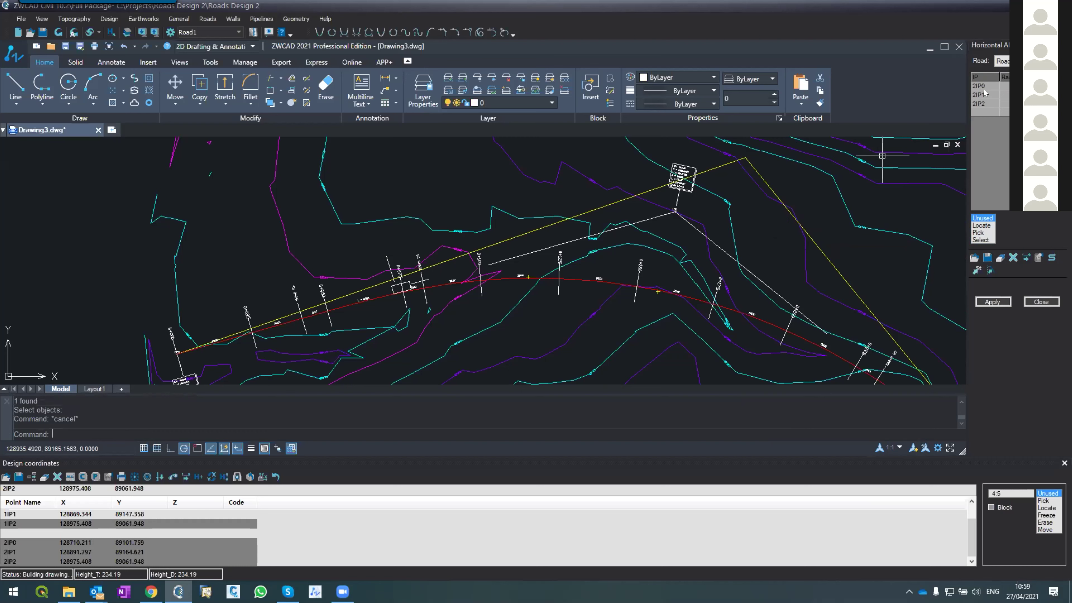
Try to apply a radius of 200 at 2IP1 and regenerate Road1's layout with interval 2.
{"action": "left_click", "coordinate": [1003, 96]}
{"action": "type", "text": "20"}
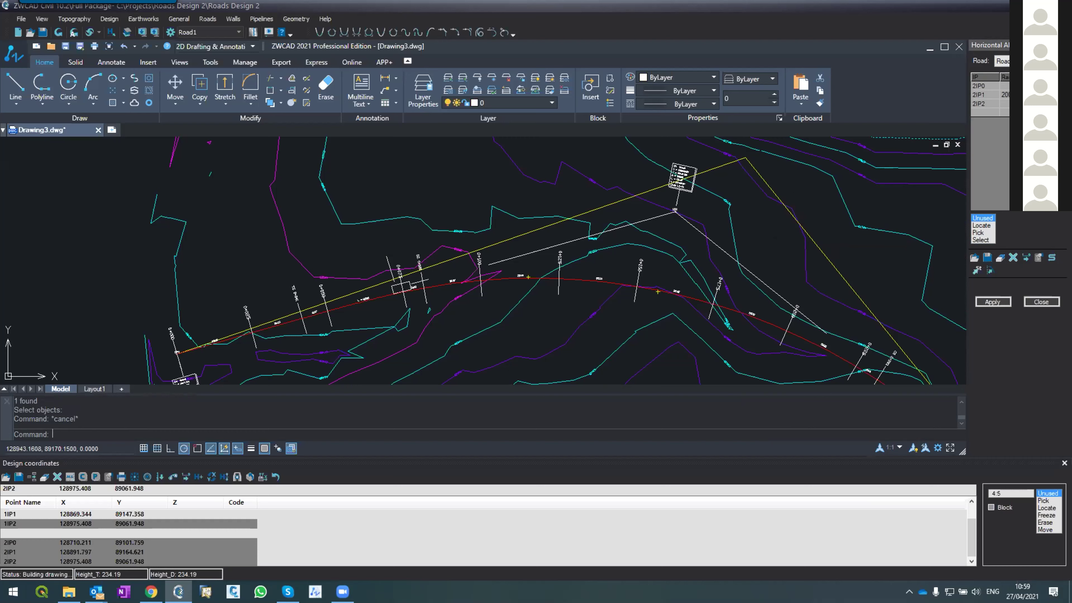
{"action": "key", "text": "Return"}
{"action": "left_click", "coordinate": [992, 301]}
{"action": "left_click", "coordinate": [509, 345]}
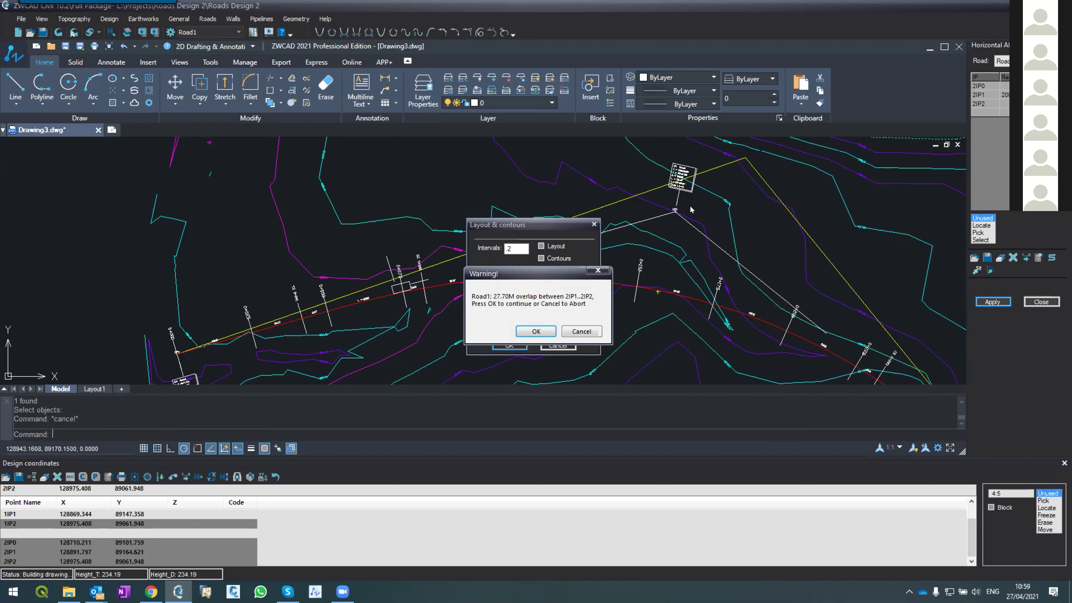
{"action": "left_click", "coordinate": [527, 331]}
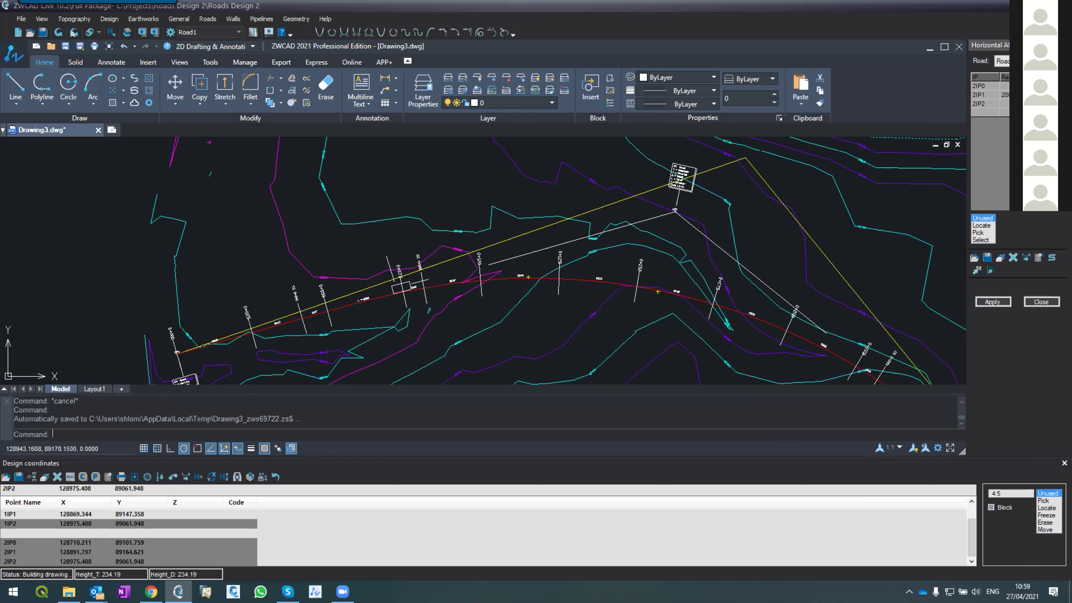
{"action": "left_click", "coordinate": [993, 301]}
{"action": "key", "text": "Return"}
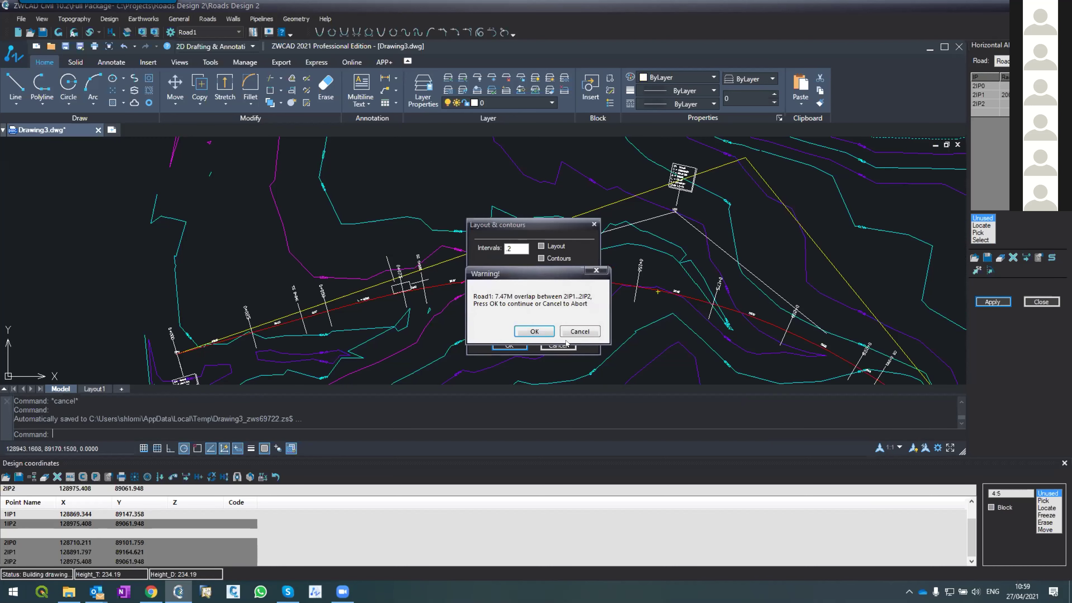
{"action": "left_click", "coordinate": [534, 331]}
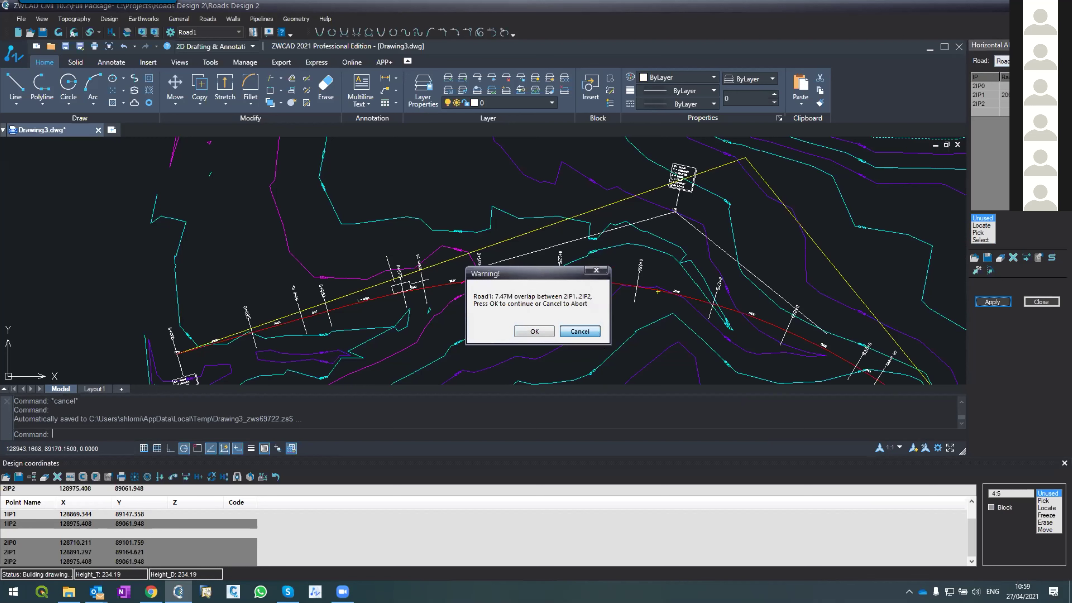
Set the radius at 2IP1 to 180, regenerate Road1's layout, and inspect the redrawn curve and the 2IP1 data table.
{"action": "left_click", "coordinate": [1005, 95]}
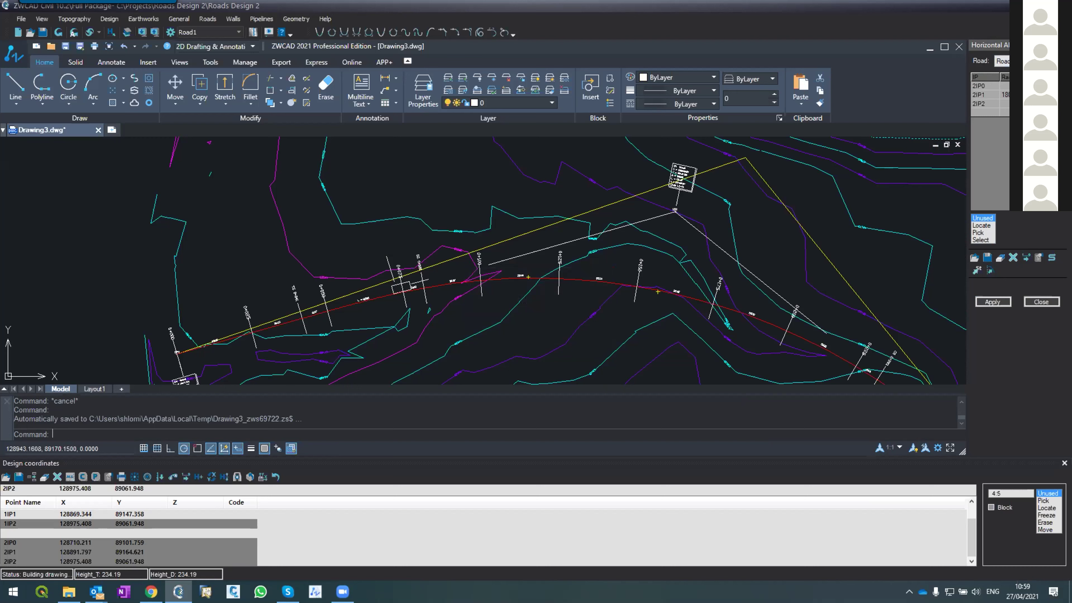
{"action": "left_click", "coordinate": [993, 302]}
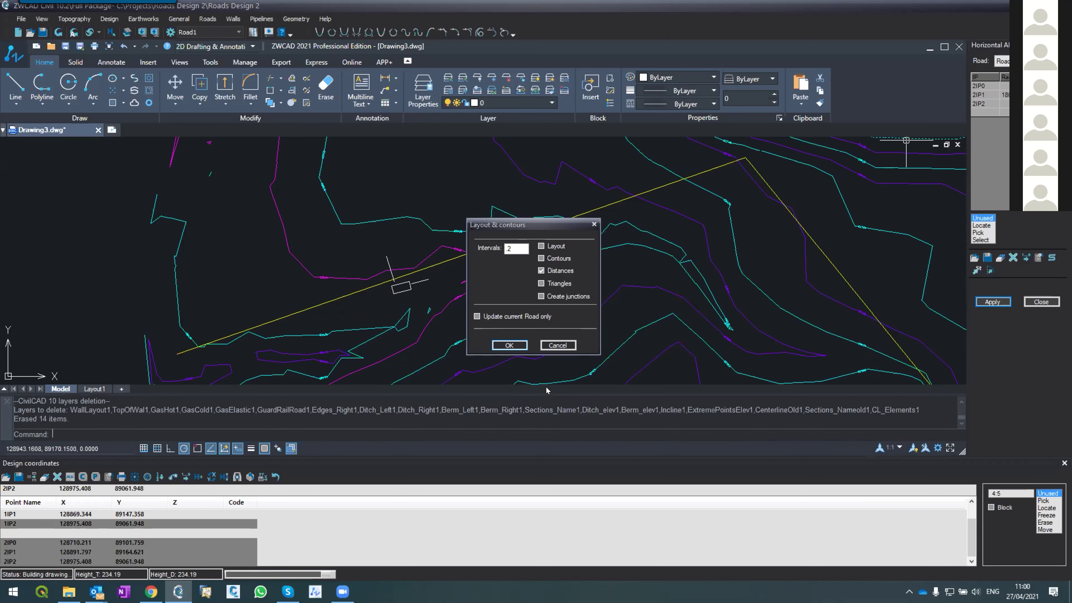
{"action": "key", "text": "Return"}
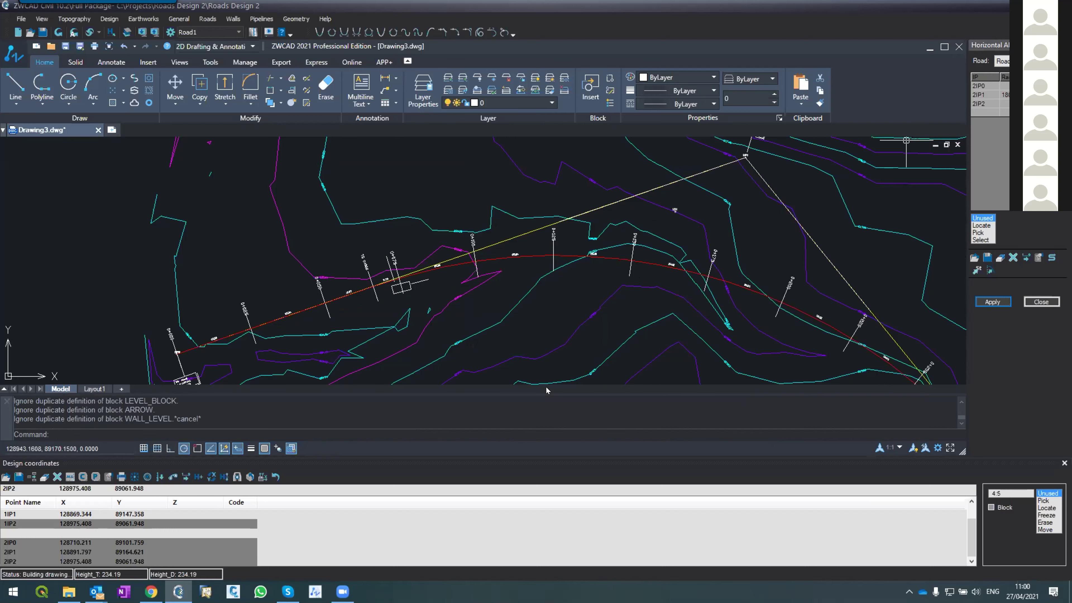
{"action": "scroll", "coordinate": [586, 275], "scroll_direction": "down", "scroll_amount": 3}
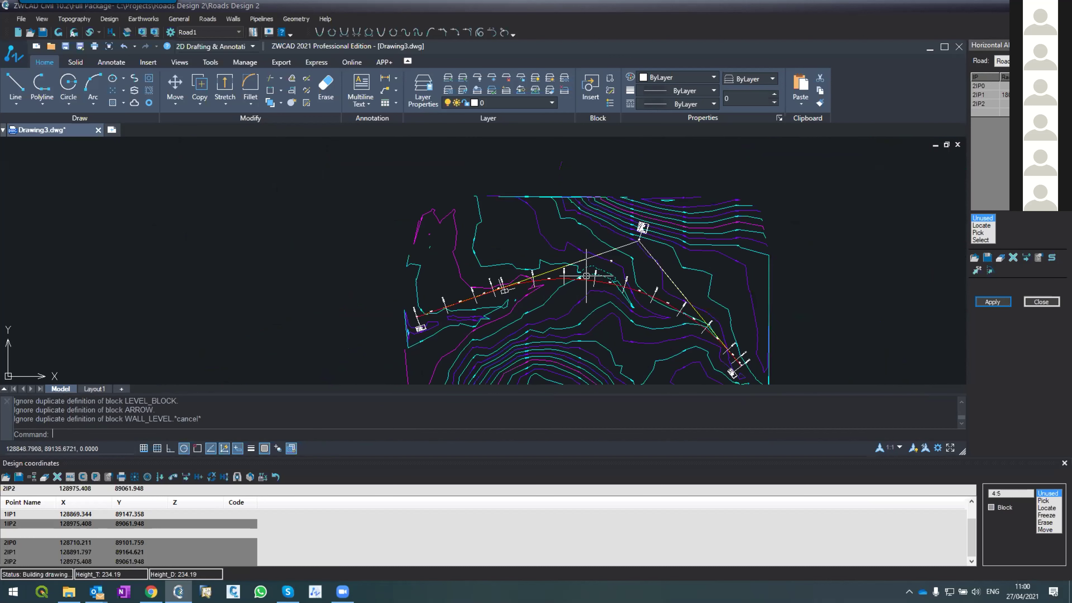
{"action": "scroll", "coordinate": [586, 275], "scroll_direction": "up", "scroll_amount": 2}
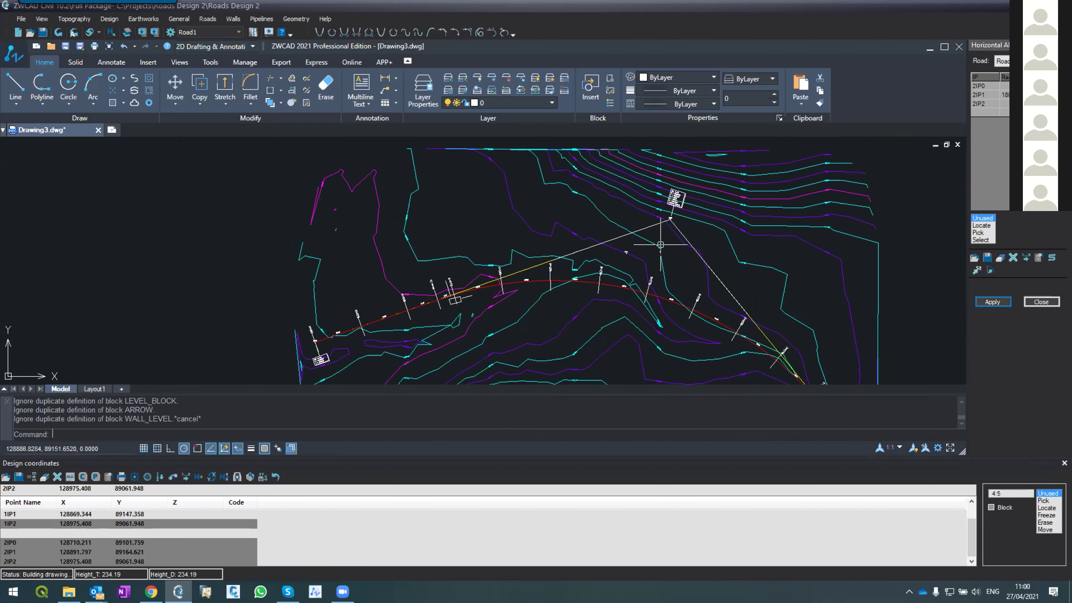
{"action": "scroll", "coordinate": [660, 244], "scroll_direction": "up", "scroll_amount": 3}
{"action": "scroll", "coordinate": [661, 252], "scroll_direction": "down", "scroll_amount": 2}
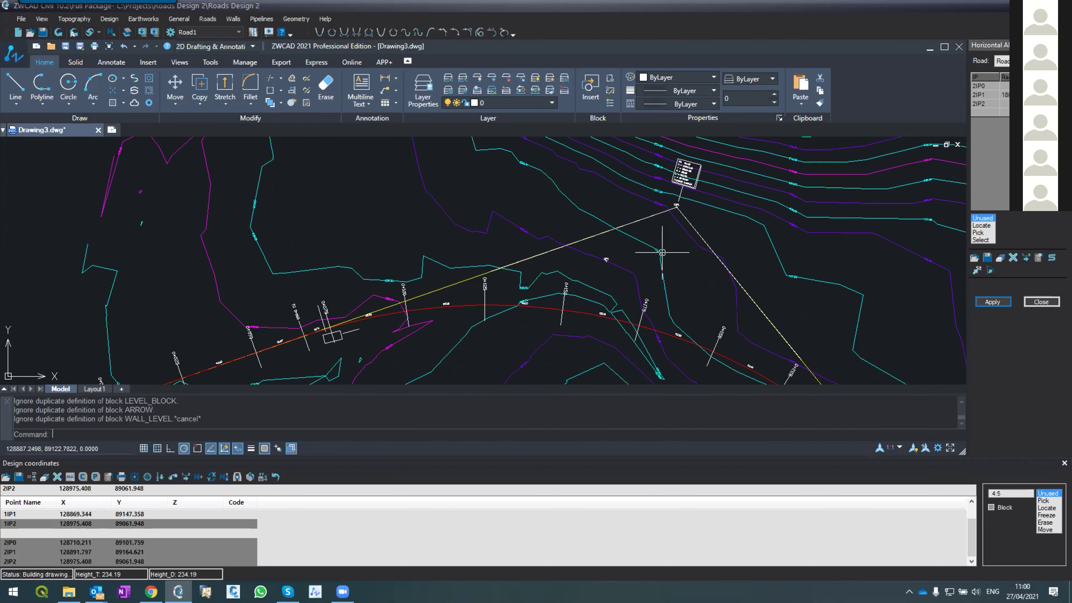
{"action": "scroll", "coordinate": [667, 213], "scroll_direction": "up", "scroll_amount": 2}
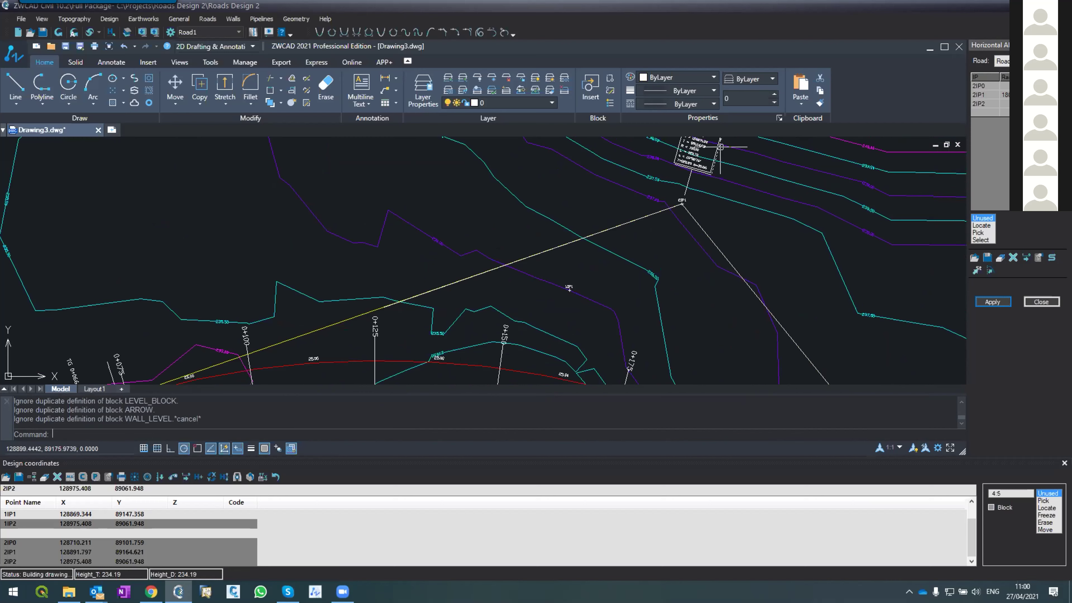
{"action": "scroll", "coordinate": [720, 147], "scroll_direction": "up", "scroll_amount": 4}
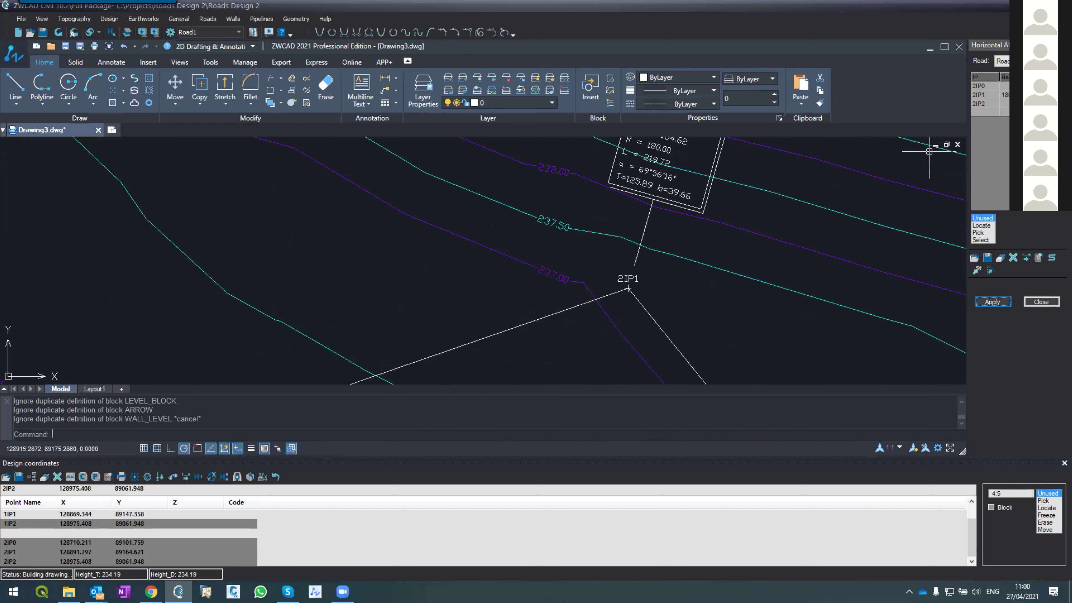
Move design point 2IP1 from its current location to about X 128918.209, Y 89141.353.
{"action": "left_click", "coordinate": [975, 95]}
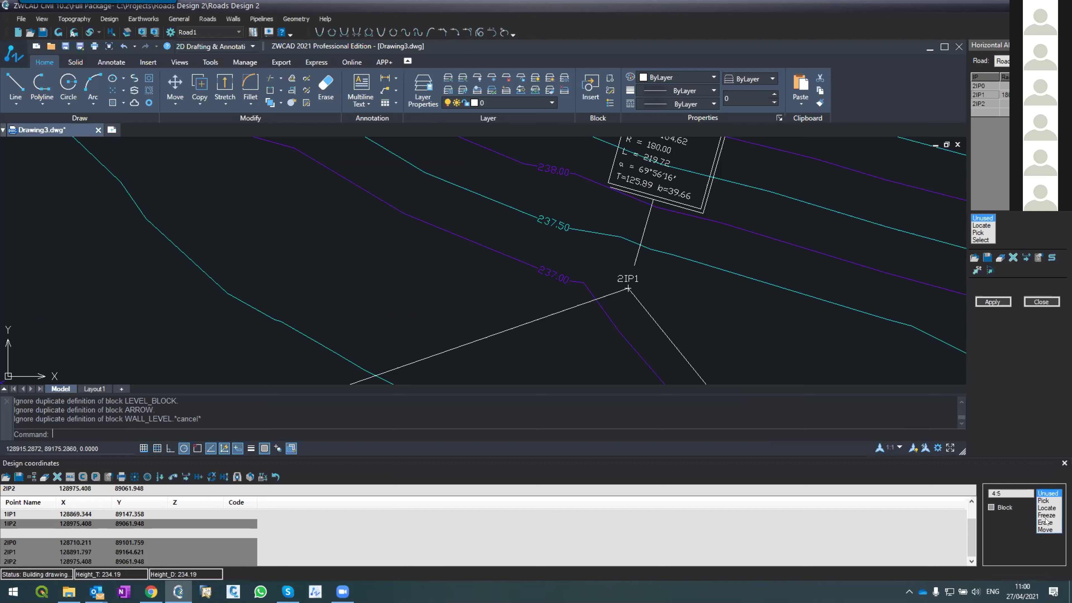
{"action": "left_click", "coordinate": [1044, 529]}
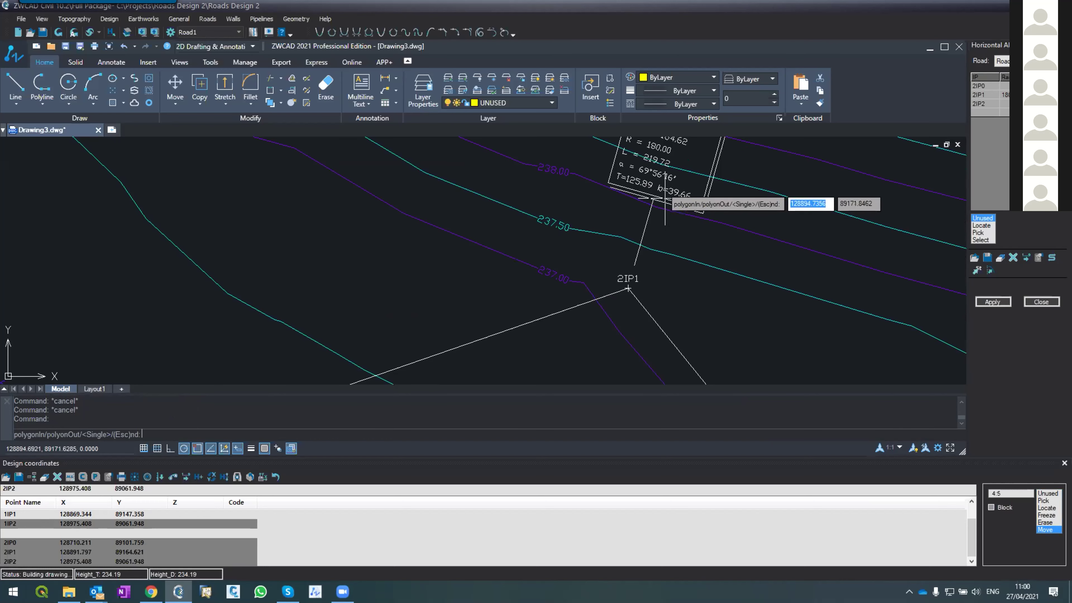
{"action": "left_click", "coordinate": [628, 288]}
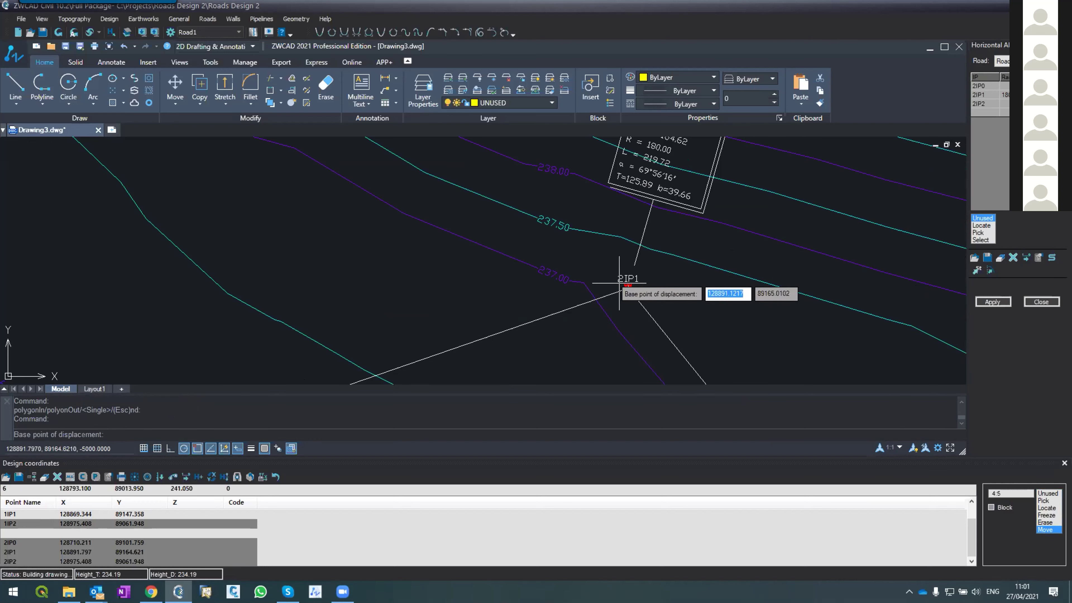
{"action": "left_click", "coordinate": [628, 288]}
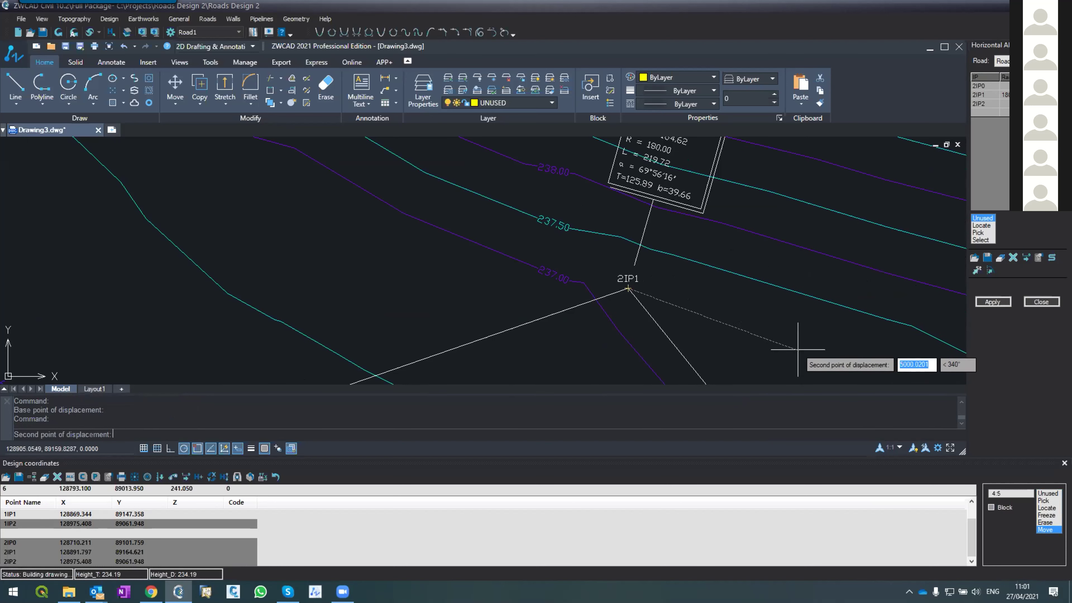
{"action": "scroll", "coordinate": [652, 292], "scroll_direction": "down", "scroll_amount": 6}
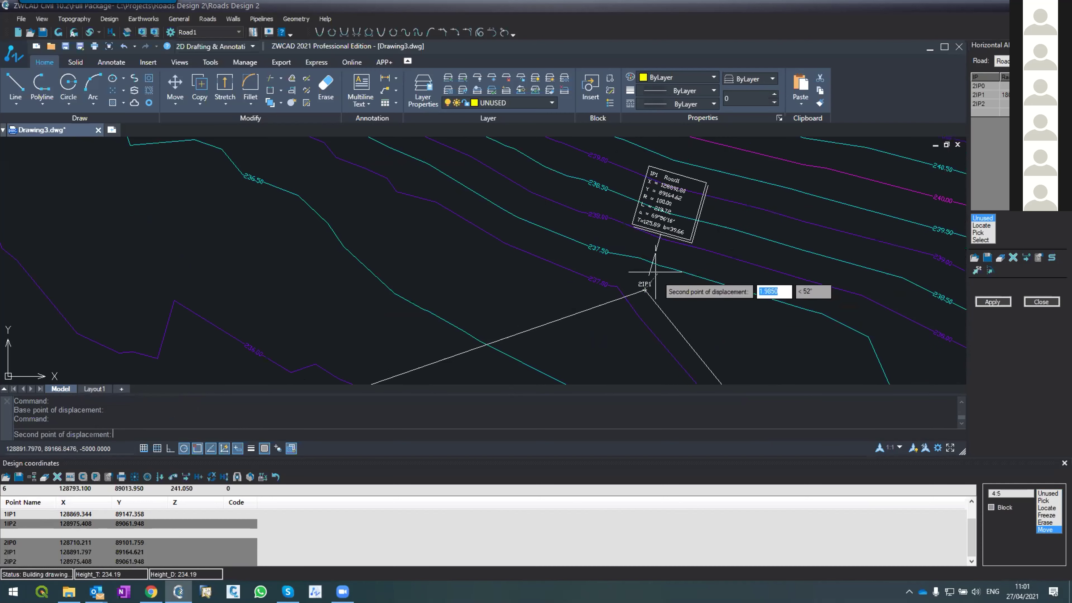
{"action": "scroll", "coordinate": [664, 279], "scroll_direction": "up", "scroll_amount": 6}
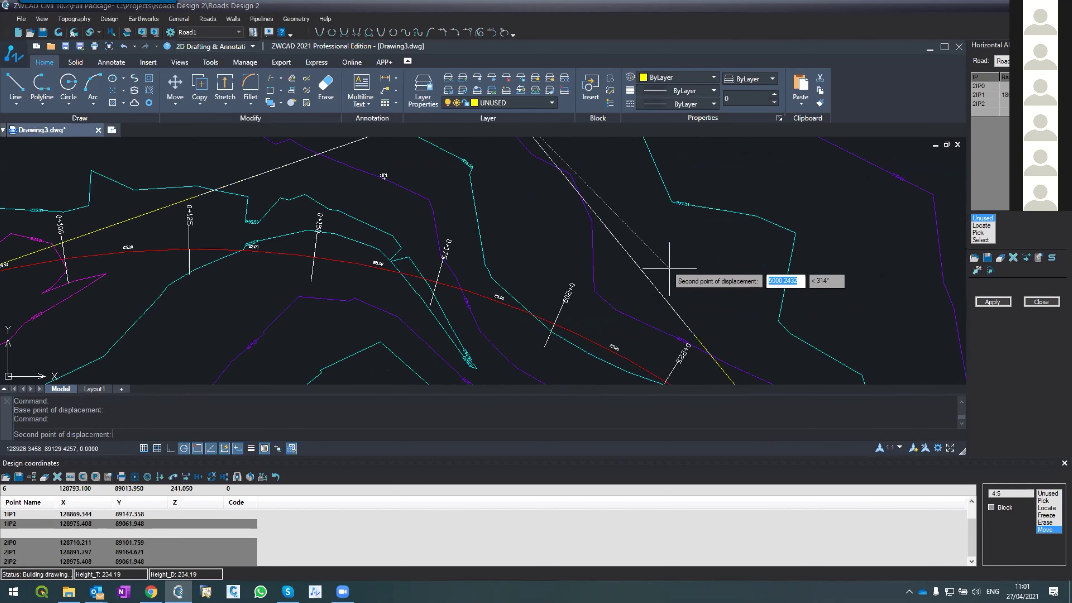
{"action": "left_click", "coordinate": [629, 208]}
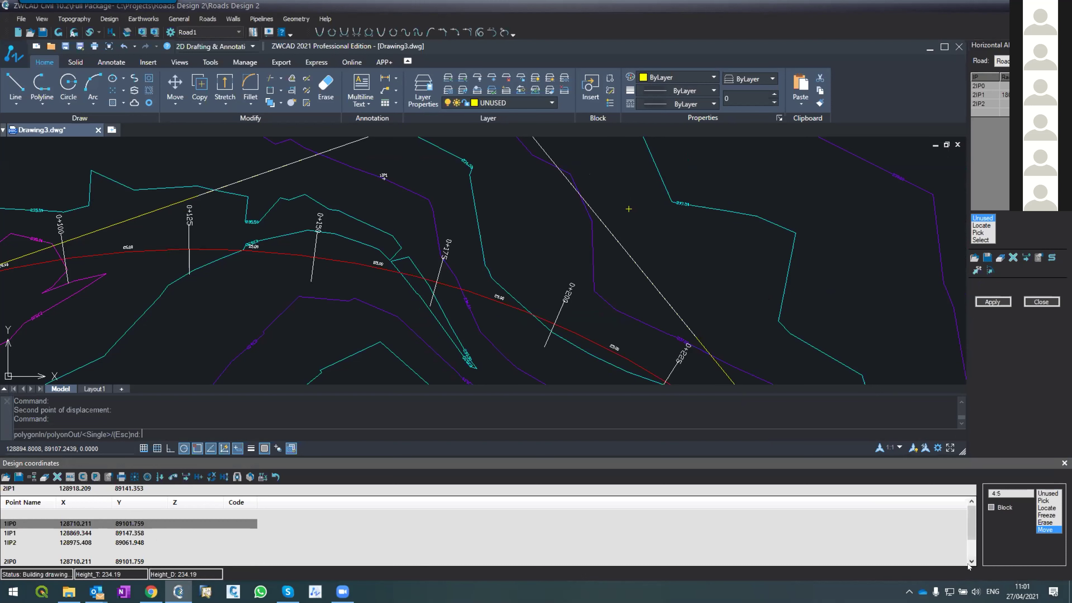
Check 2IP1's updated coordinates in the Design coordinates list and end the point move command.
{"action": "scroll", "coordinate": [967, 563], "scroll_direction": "down", "scroll_amount": 3}
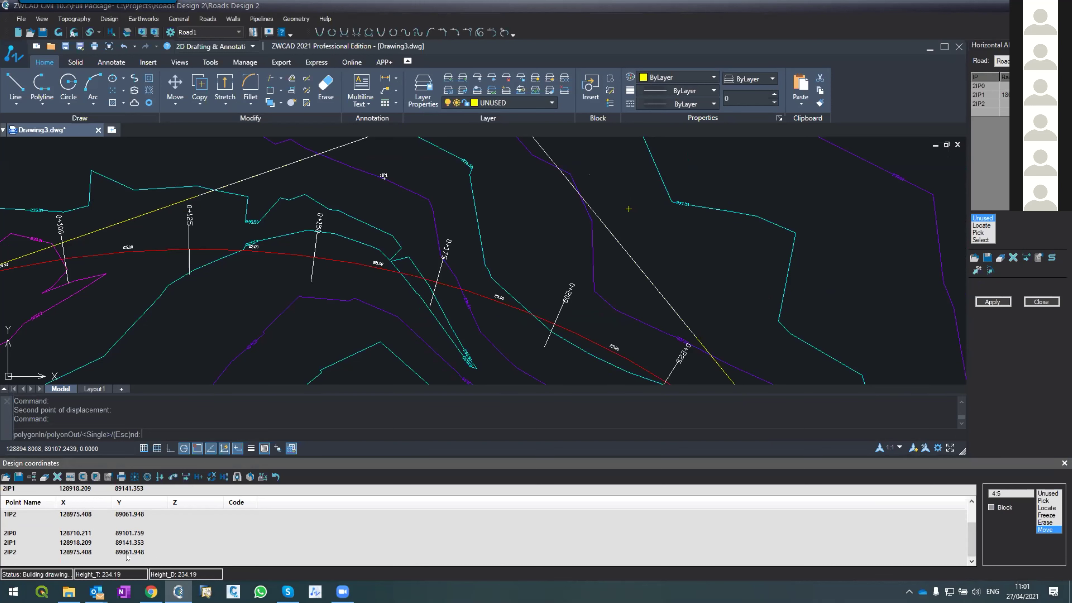
{"action": "left_click", "coordinate": [119, 542]}
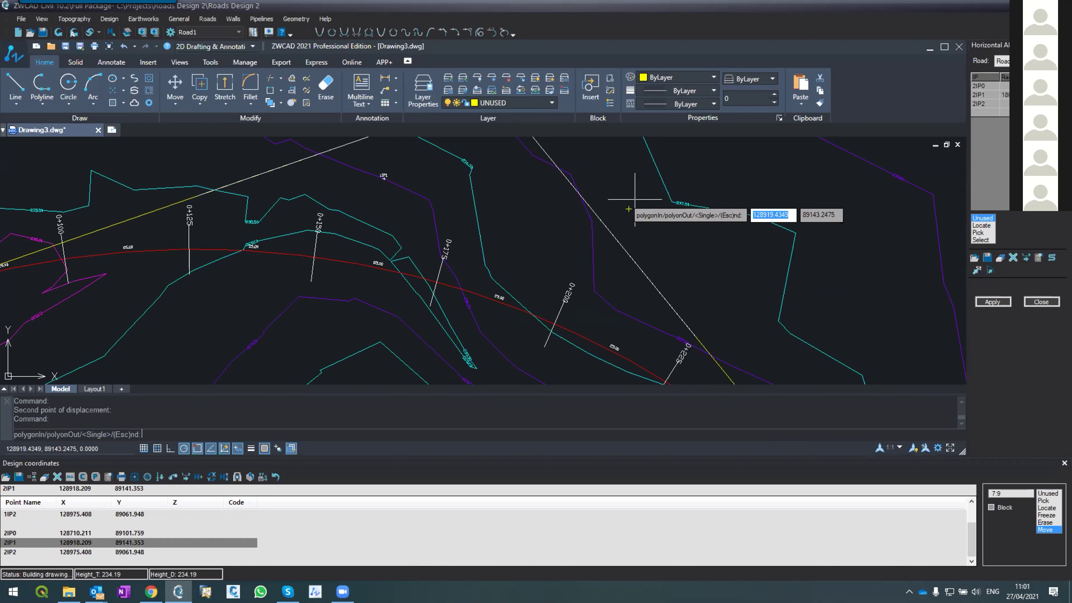
{"action": "key", "text": "Escape"}
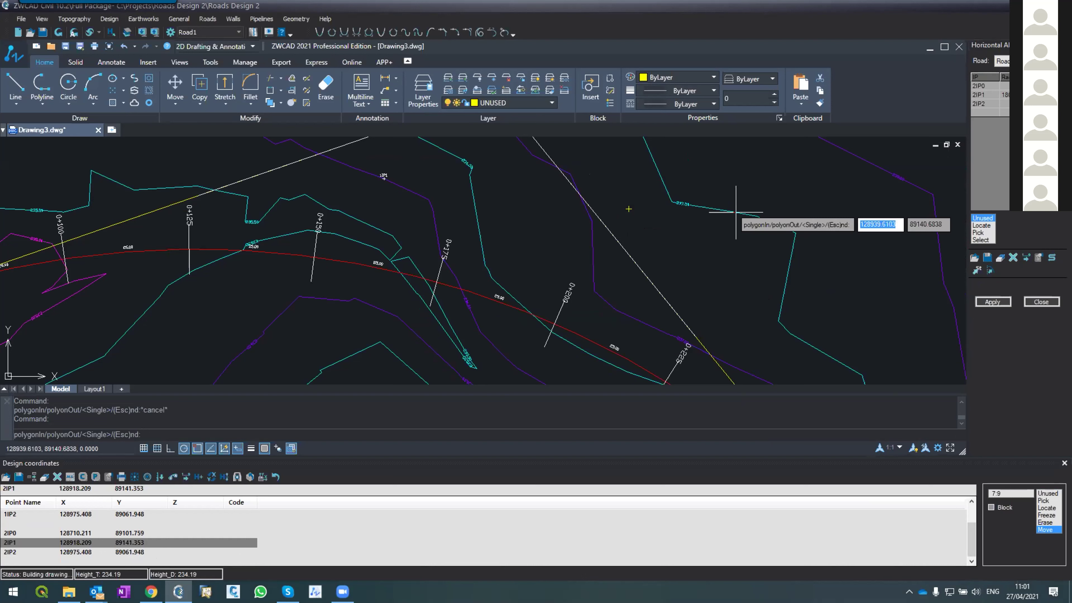
{"action": "key", "text": "Escape"}
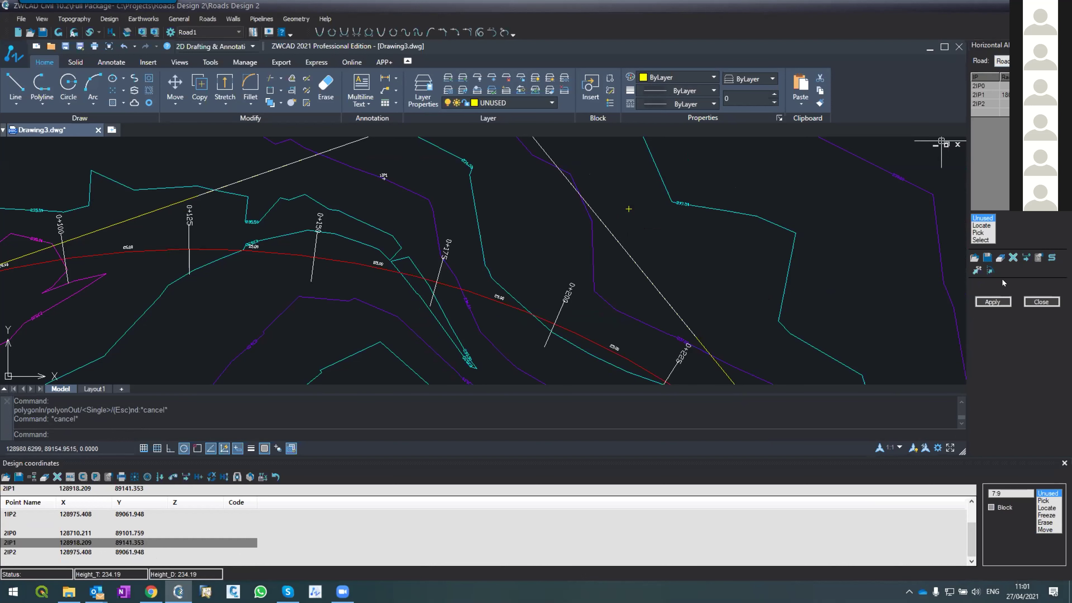
Regenerate Road1's alignment from the moved 2IP1, accepting the overlap between 2IP1 and 2IP2.
{"action": "left_click", "coordinate": [1002, 300]}
{"action": "left_click", "coordinate": [494, 345]}
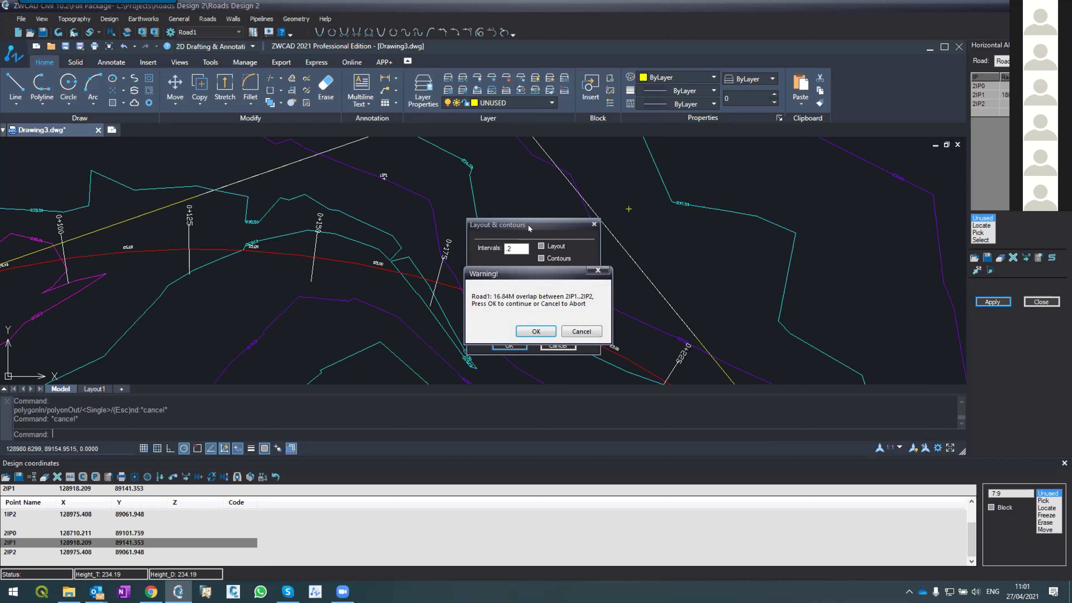
{"action": "left_click", "coordinate": [528, 331]}
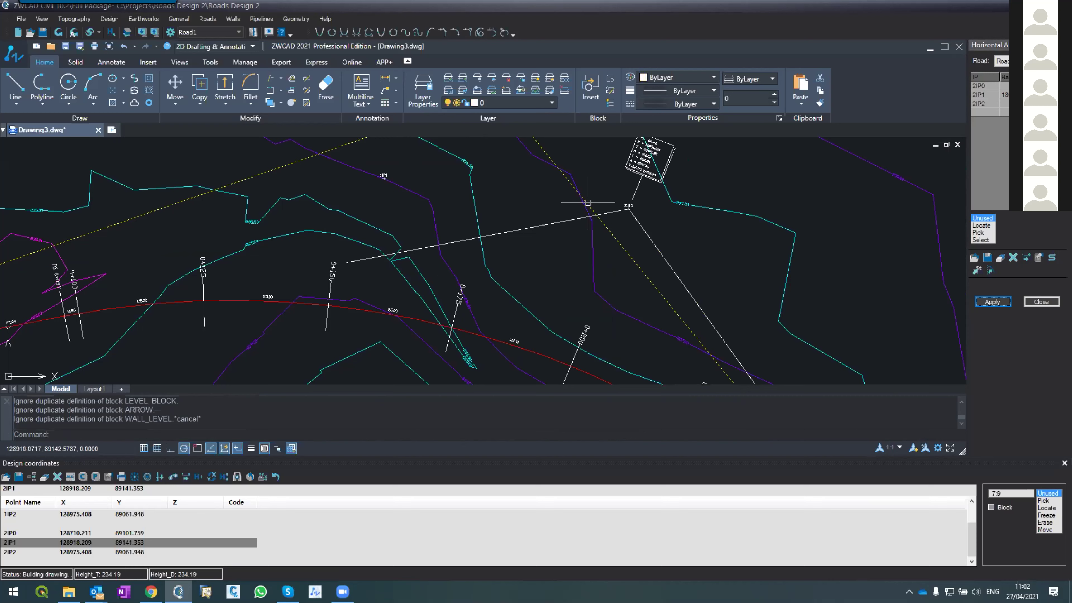
Erase the old yellow CL polyline from the drawing.
{"action": "scroll", "coordinate": [522, 191], "scroll_direction": "down", "scroll_amount": 5}
{"action": "scroll", "coordinate": [556, 206], "scroll_direction": "up", "scroll_amount": 3}
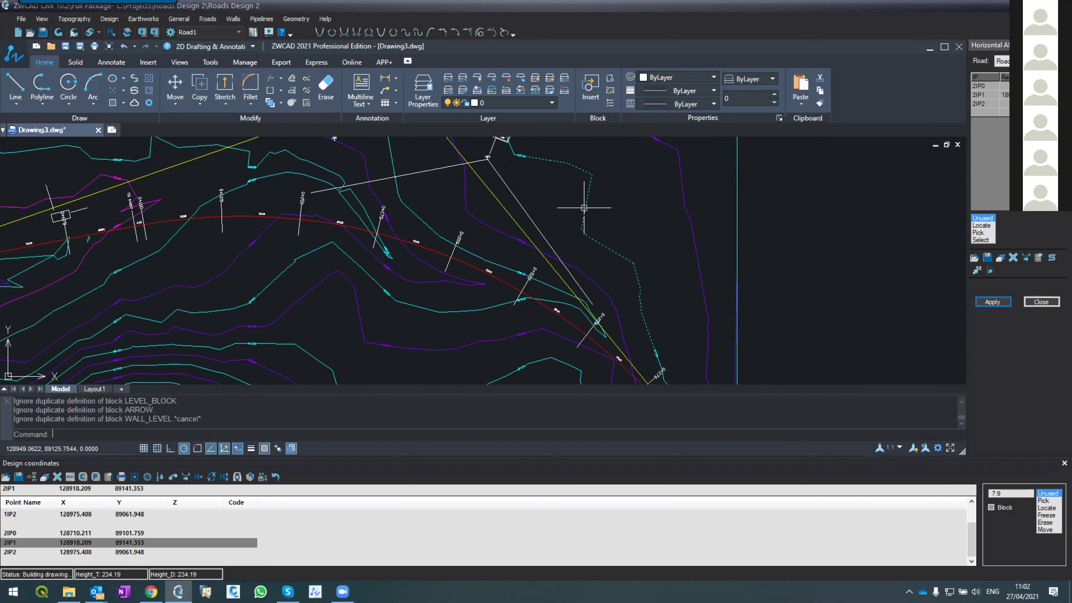
{"action": "left_click", "coordinate": [523, 199]}
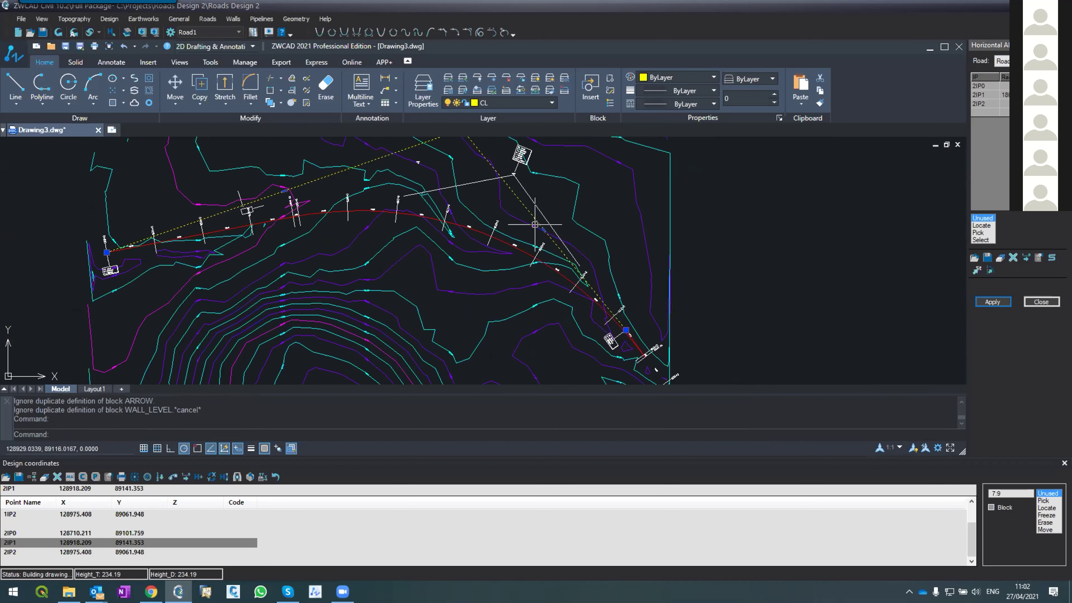
{"action": "type", "text": "E"}
{"action": "key", "text": "Return"}
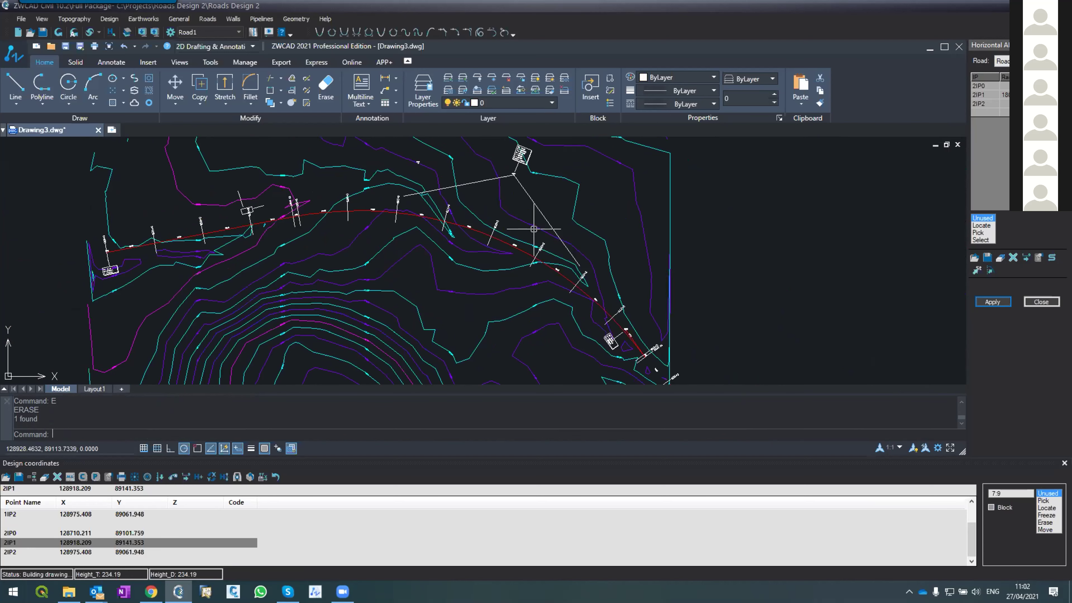
Set the radius at 2IP1 to 150, regenerate Road1's layout, and check the alignment near IP2.
{"action": "scroll", "coordinate": [633, 331], "scroll_direction": "up", "scroll_amount": 5}
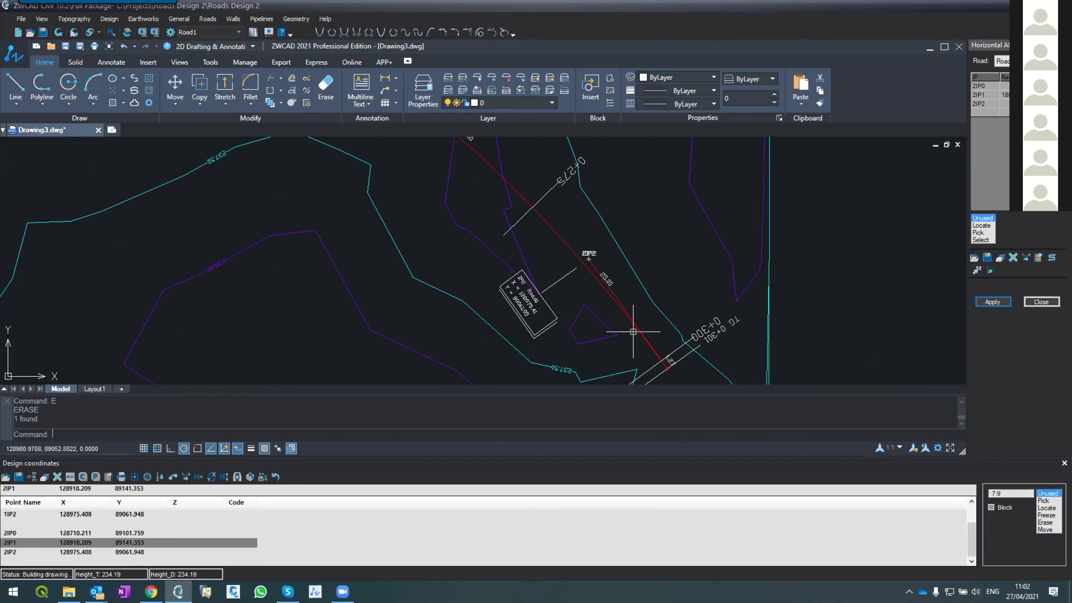
{"action": "scroll", "coordinate": [586, 257], "scroll_direction": "up", "scroll_amount": 5}
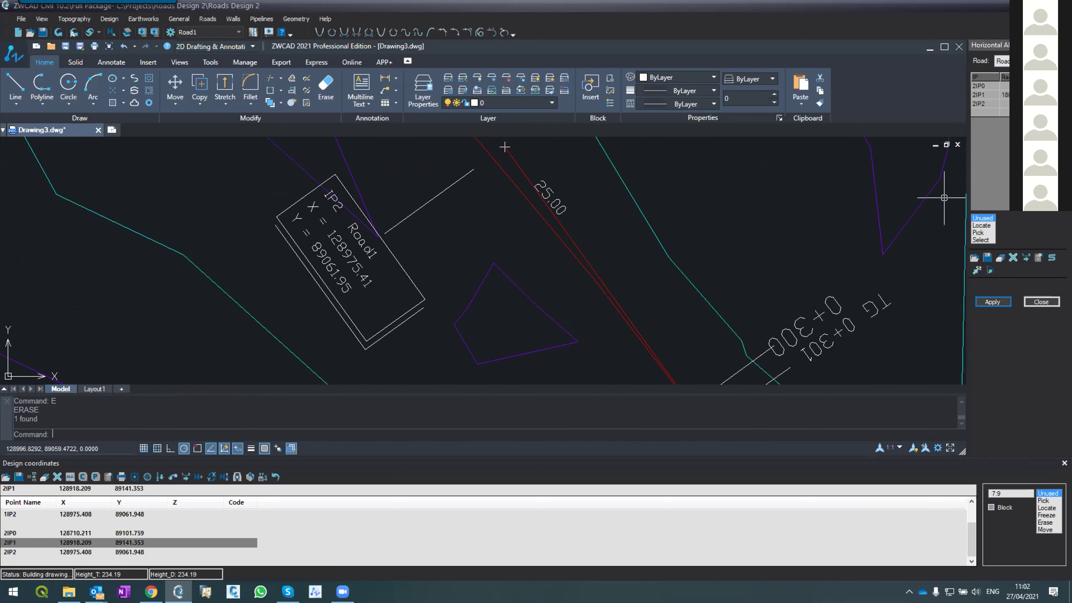
{"action": "type", "text": "15"}
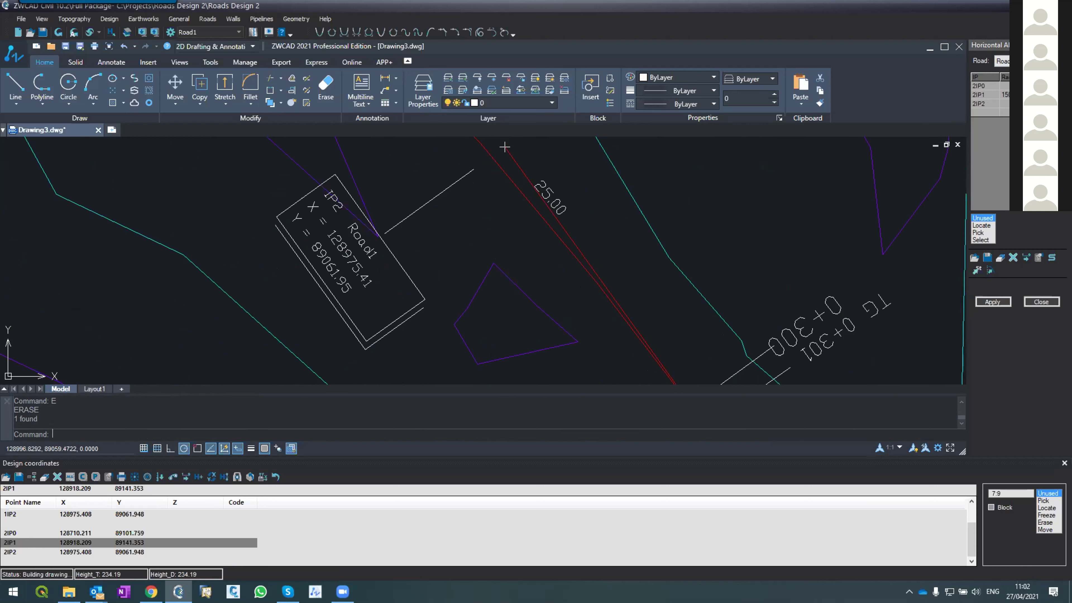
{"action": "left_click", "coordinate": [992, 302]}
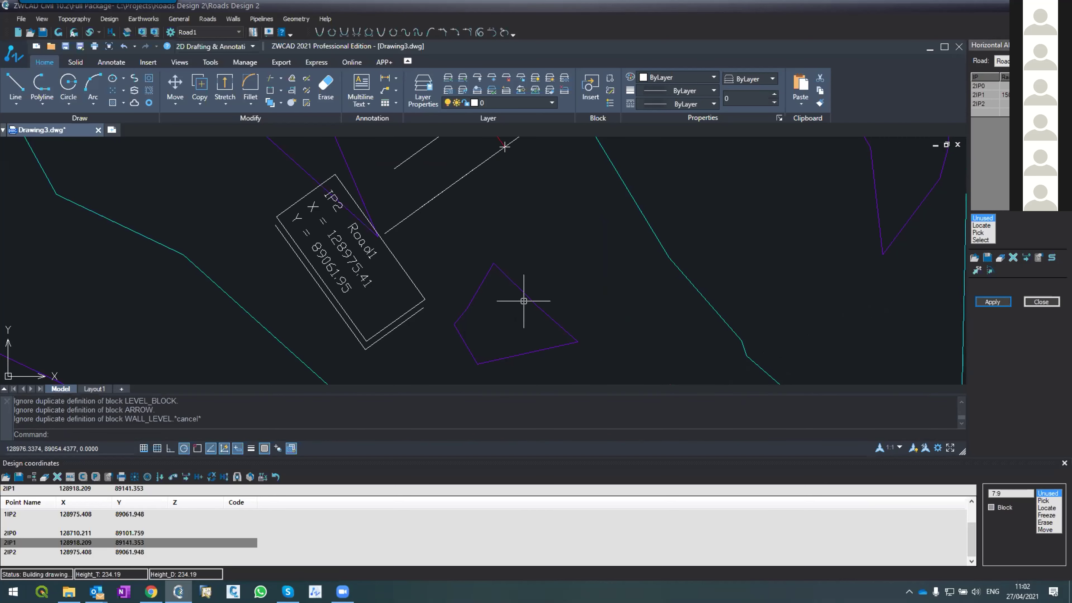
{"action": "scroll", "coordinate": [512, 290], "scroll_direction": "down", "scroll_amount": 6}
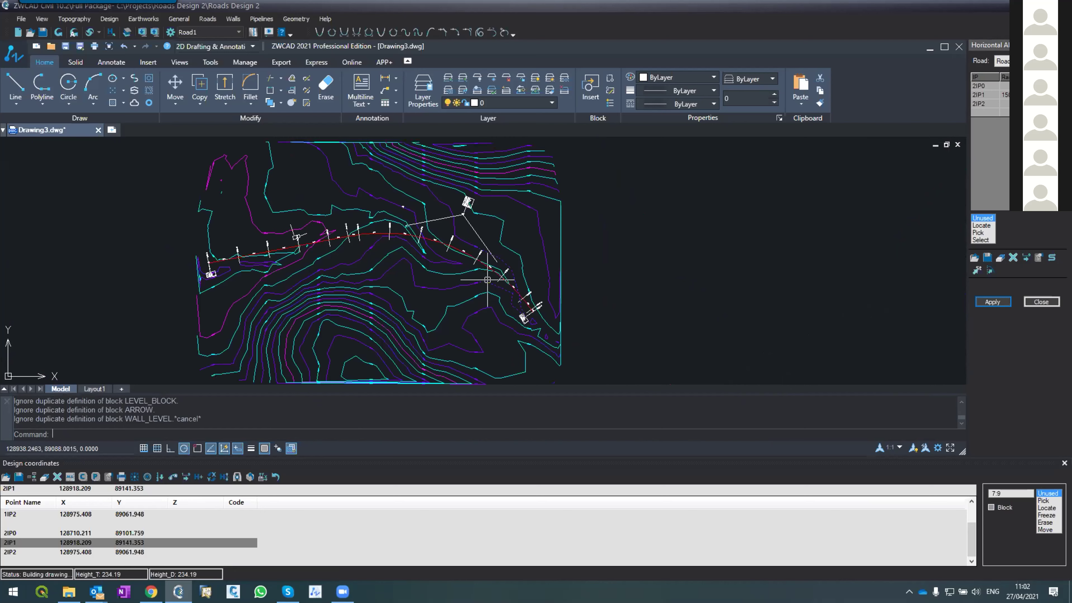
{"action": "scroll", "coordinate": [487, 281], "scroll_direction": "up", "scroll_amount": 4}
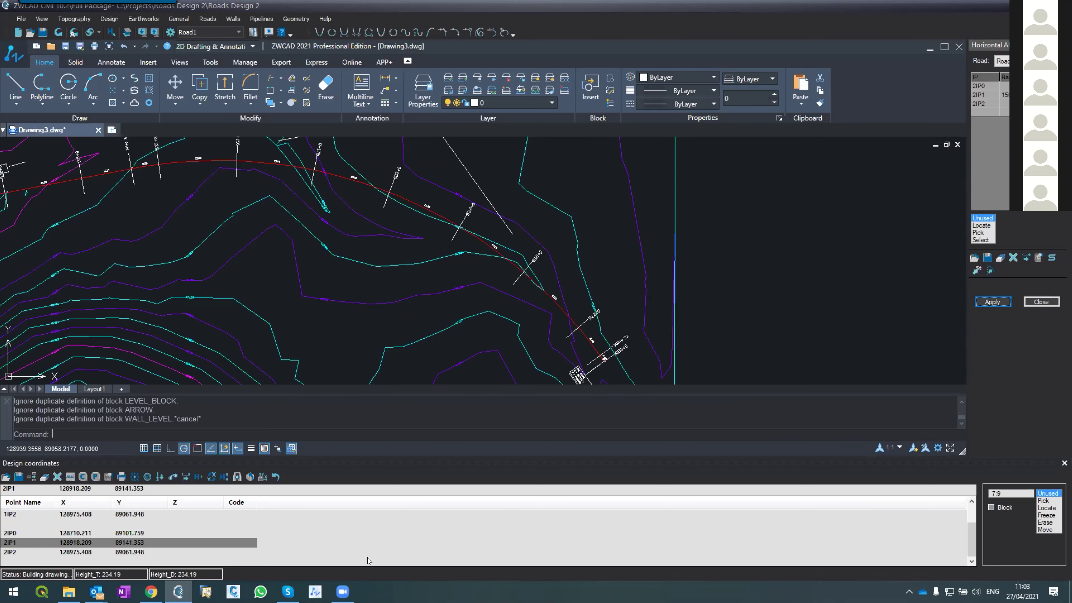
Switch to the Skype chat window.
{"action": "left_click", "coordinate": [288, 591]}
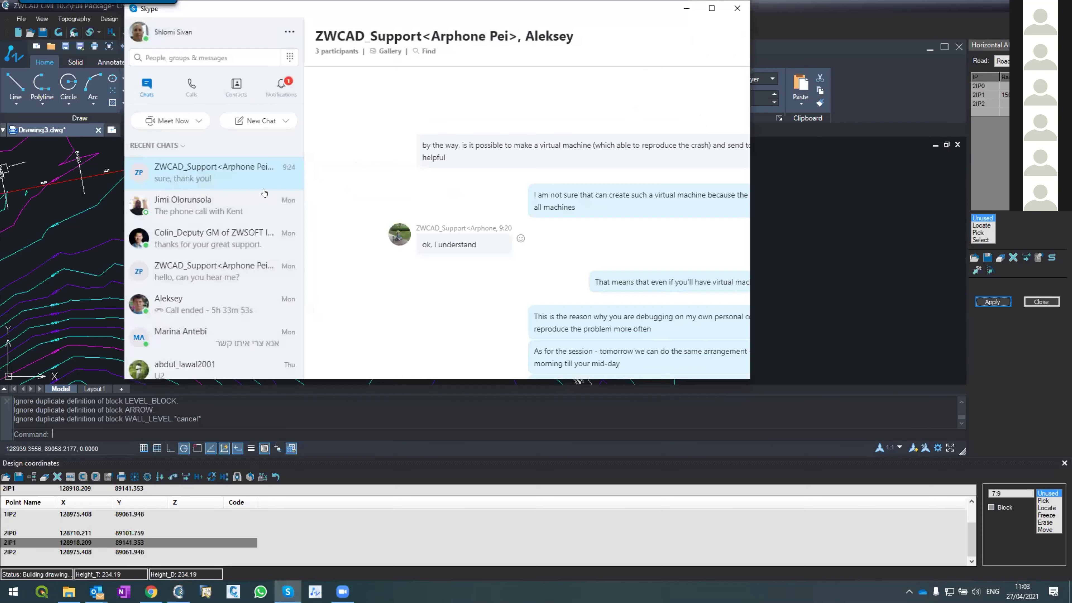
Minimize the Skype chat window and open the road's Horizontal Alignment settings.
{"action": "left_click", "coordinate": [686, 8]}
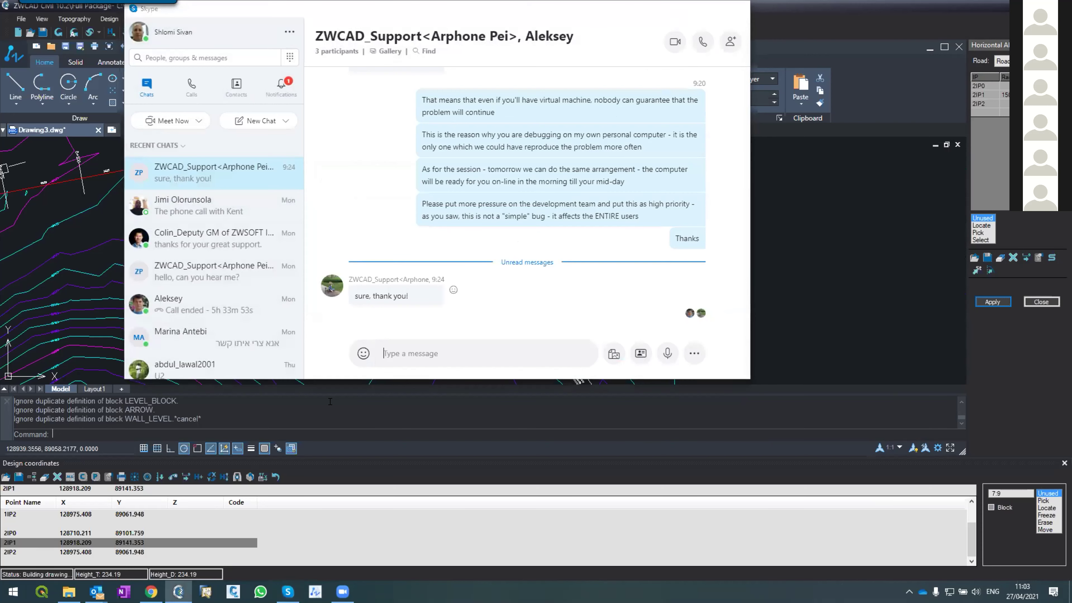
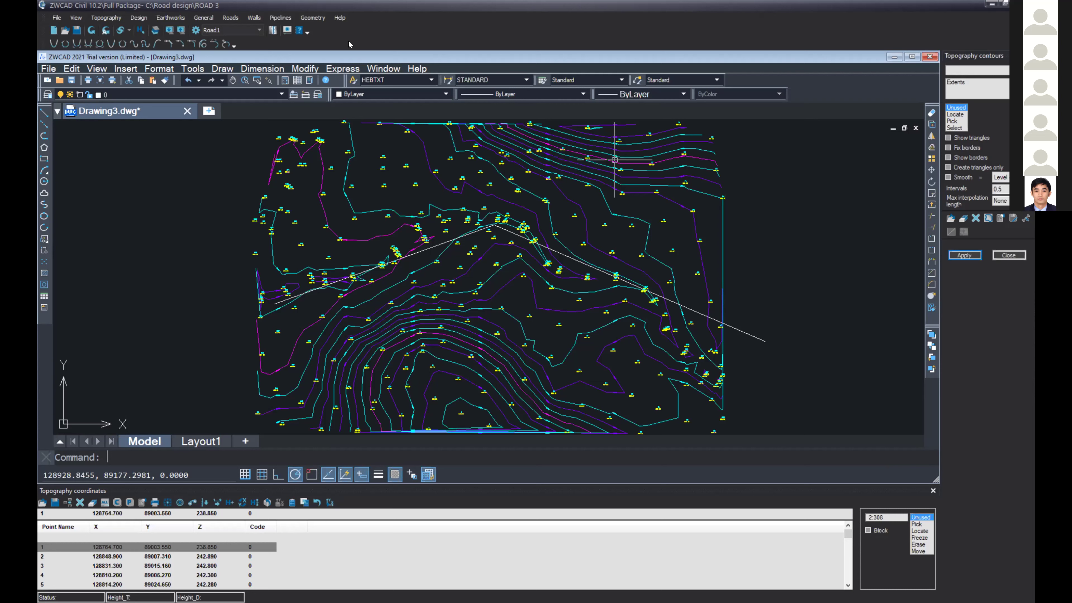
{"action": "left_click", "coordinate": [230, 17]}
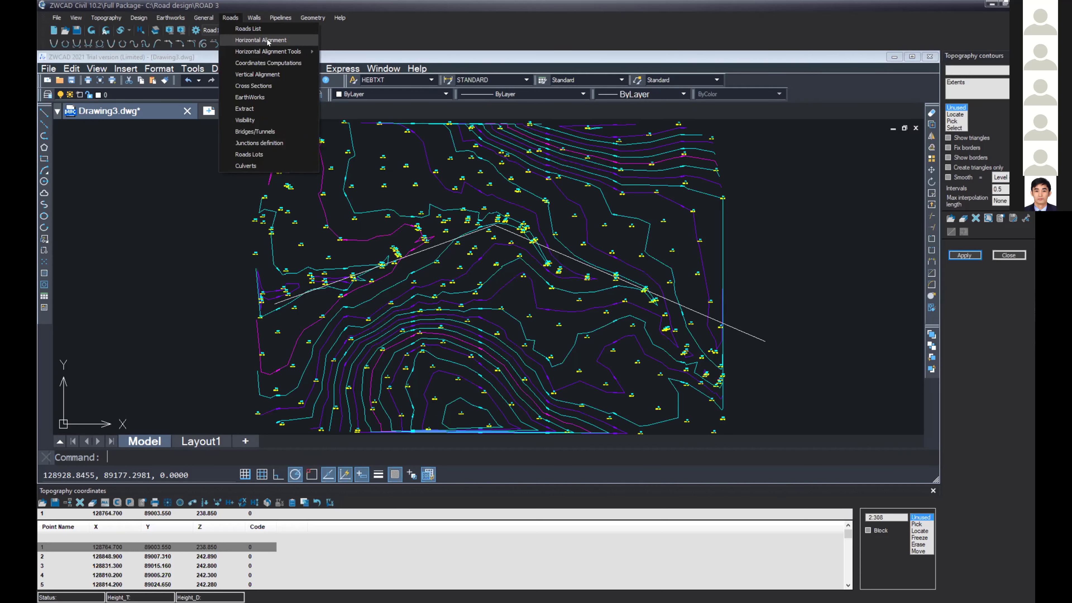
{"action": "left_click", "coordinate": [267, 39]}
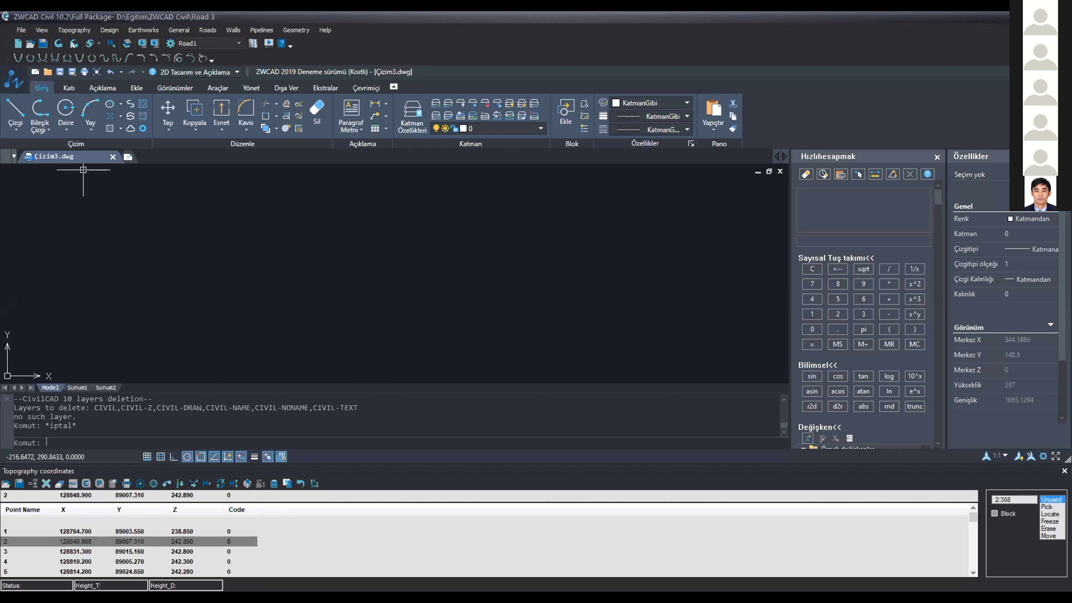
Zoom the drawing to its extents using ZOOM with the Kapsam option.
{"action": "scroll", "coordinate": [311, 230], "scroll_direction": "down", "scroll_amount": 5}
{"action": "scroll", "coordinate": [481, 231], "scroll_direction": "up", "scroll_amount": 3}
{"action": "scroll", "coordinate": [481, 230], "scroll_direction": "up", "scroll_amount": 5}
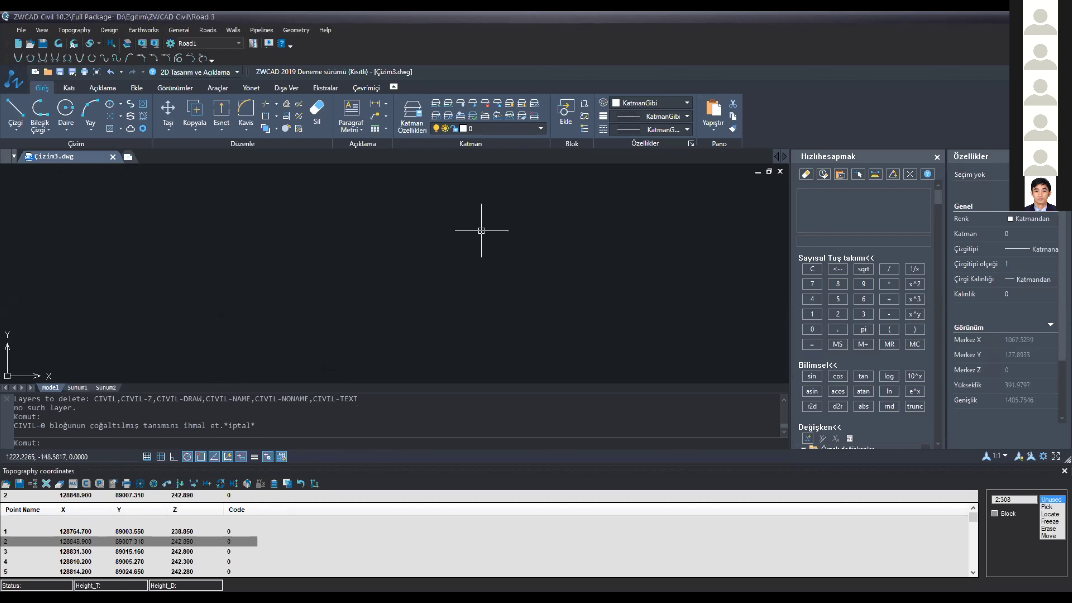
{"action": "left_click", "coordinate": [22, 532]}
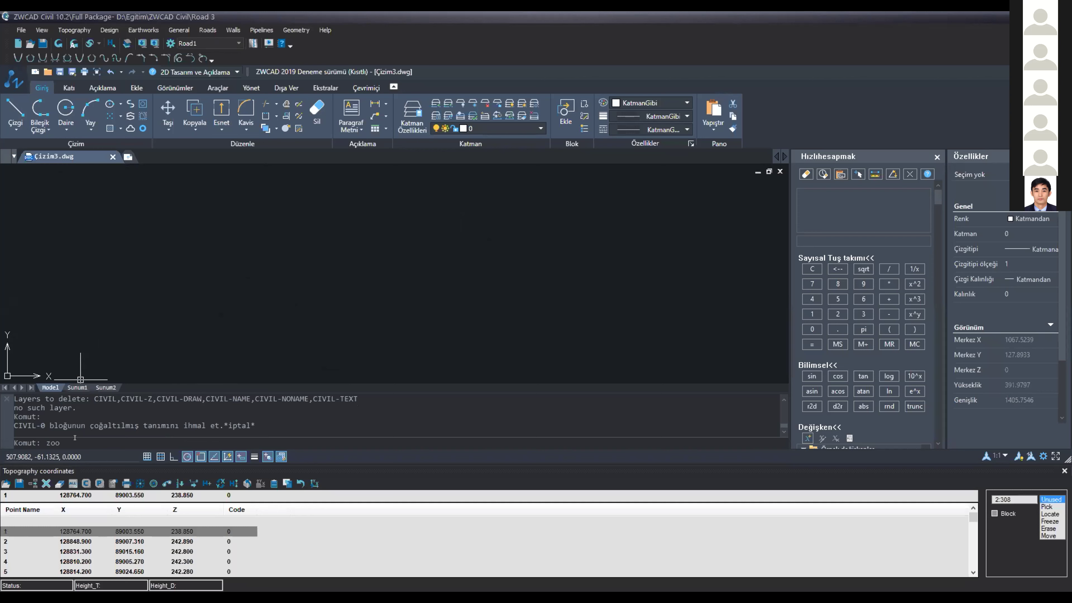
{"action": "type", "text": "m"}
{"action": "key", "text": "Return"}
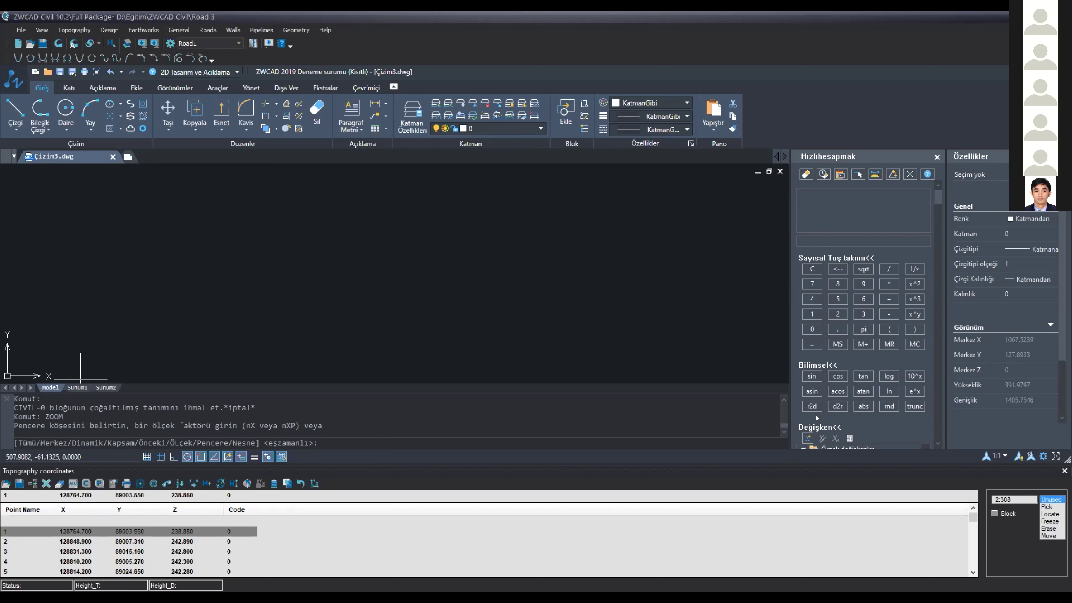
{"action": "type", "text": "kkapa"}
{"action": "key", "text": "Return"}
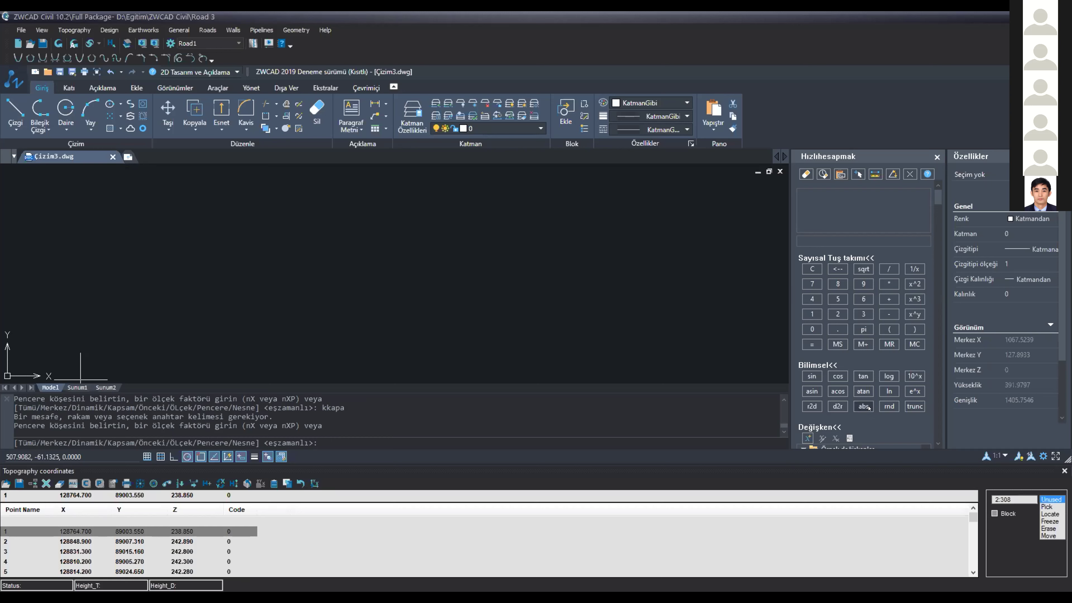
{"action": "type", "text": "kapsam"}
{"action": "key", "text": "Return"}
{"action": "scroll", "coordinate": [382, 321], "scroll_direction": "down", "scroll_amount": 6}
{"action": "scroll", "coordinate": [376, 296], "scroll_direction": "up", "scroll_amount": 6}
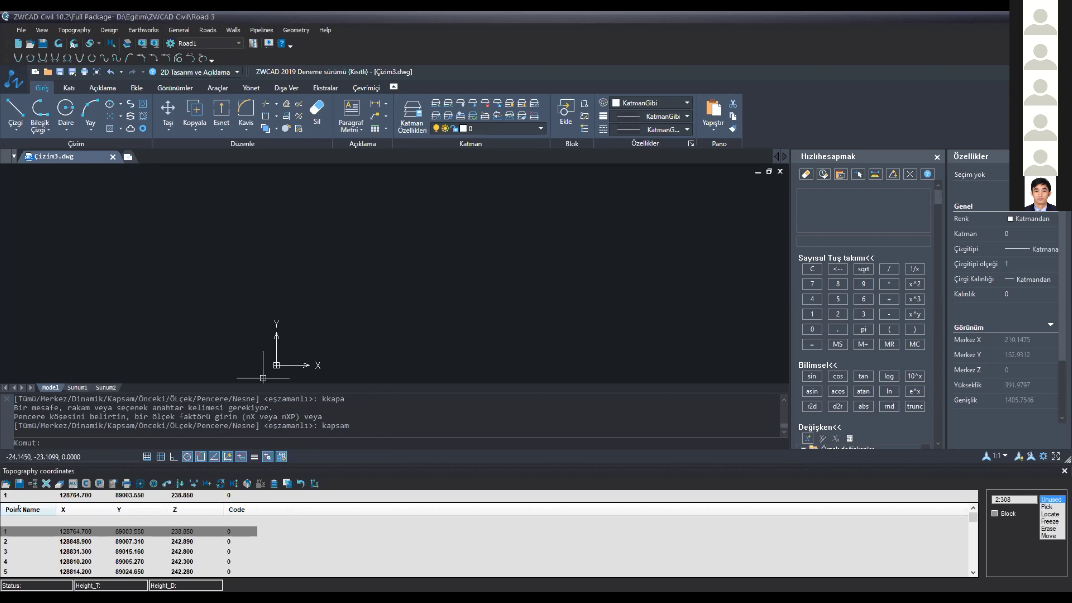
Make point 2 current in the topography coordinates and refresh the civil project's drawing display.
{"action": "key", "text": "Down"}
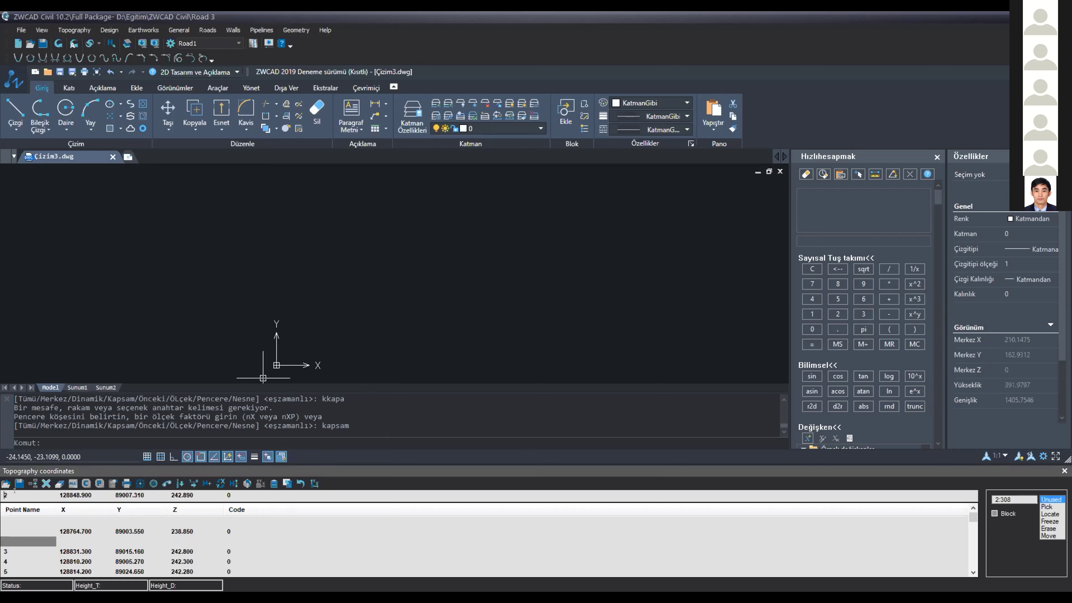
{"action": "left_click", "coordinate": [19, 532]}
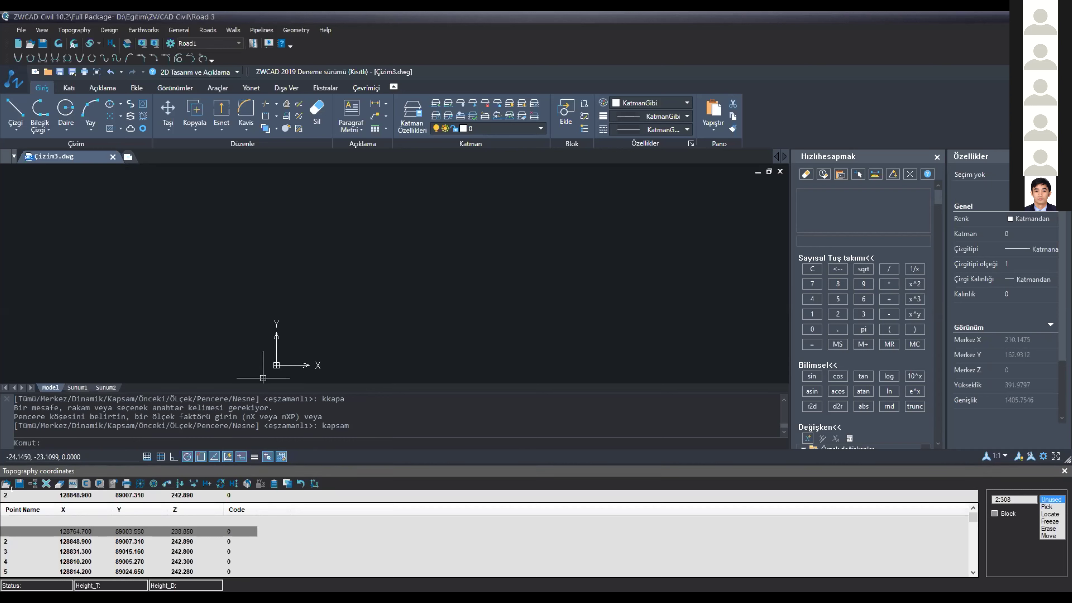
{"action": "left_click", "coordinate": [64, 533]}
{"action": "key", "text": "Down"}
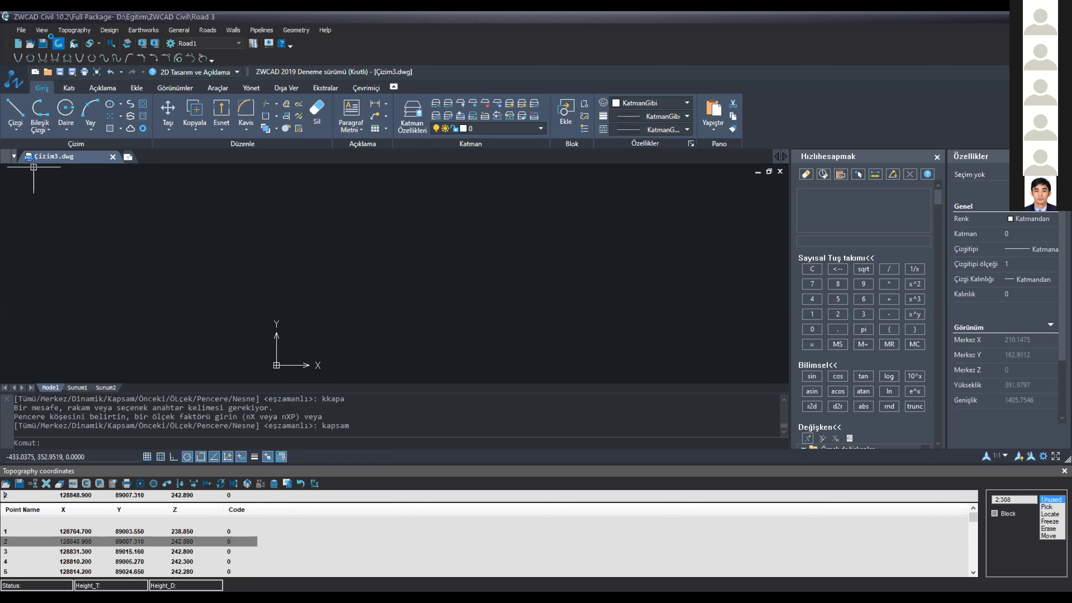
{"action": "left_click", "coordinate": [58, 43]}
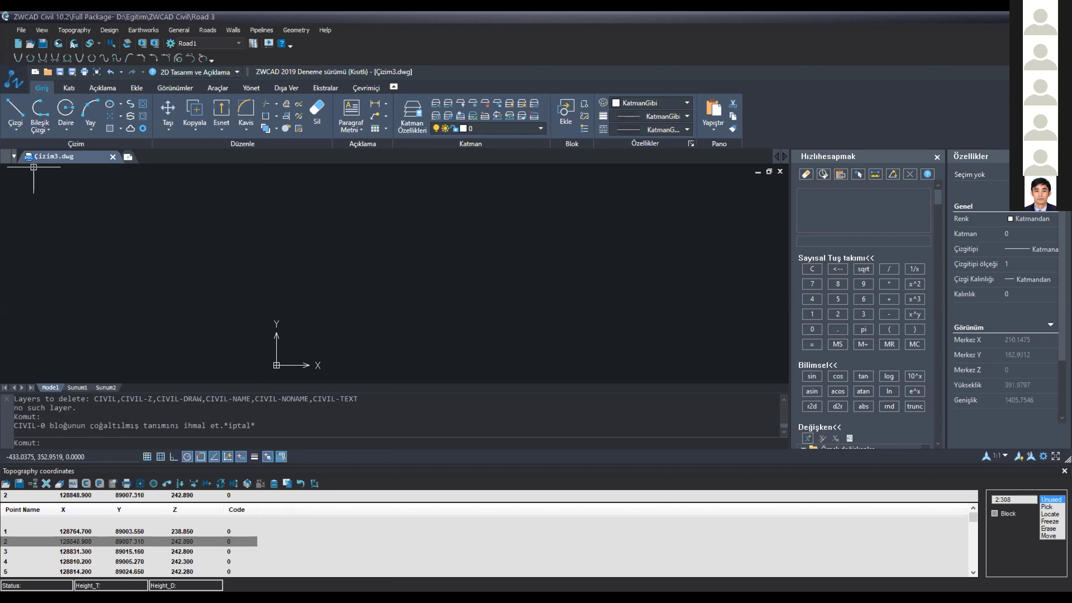
Run ZOOM with the Kapsam option again to look for the topography points in the refreshed drawing.
{"action": "scroll", "coordinate": [455, 293], "scroll_direction": "down", "scroll_amount": 6}
{"action": "middle_click_drag", "start_coordinate": [450, 292], "coordinate": [441, 291]}
{"action": "scroll", "coordinate": [276, 311], "scroll_direction": "down", "scroll_amount": 5}
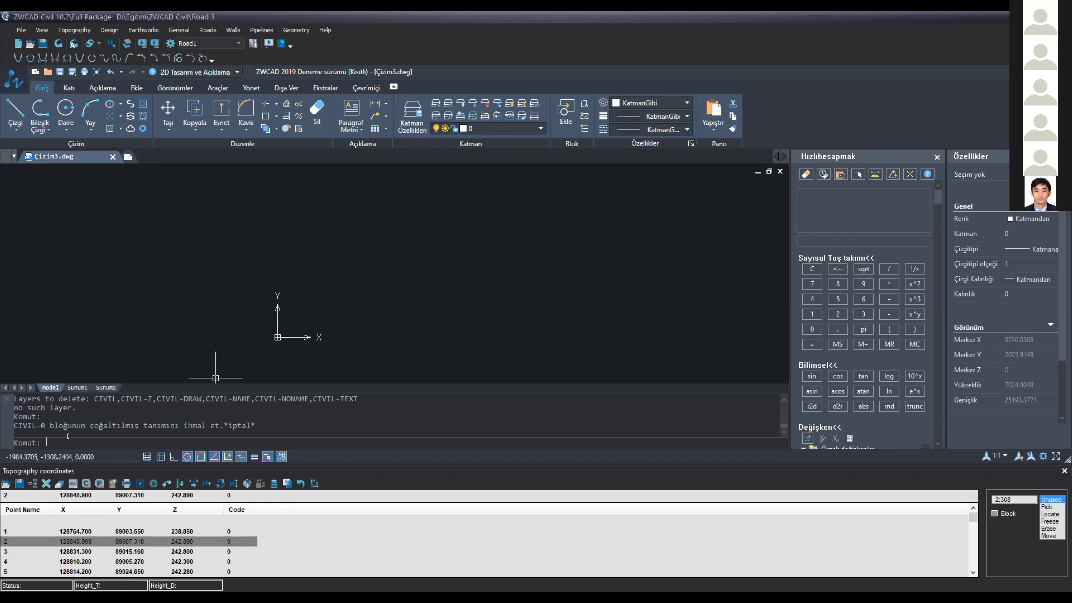
{"action": "type", "text": "oom"}
{"action": "key", "text": "Return"}
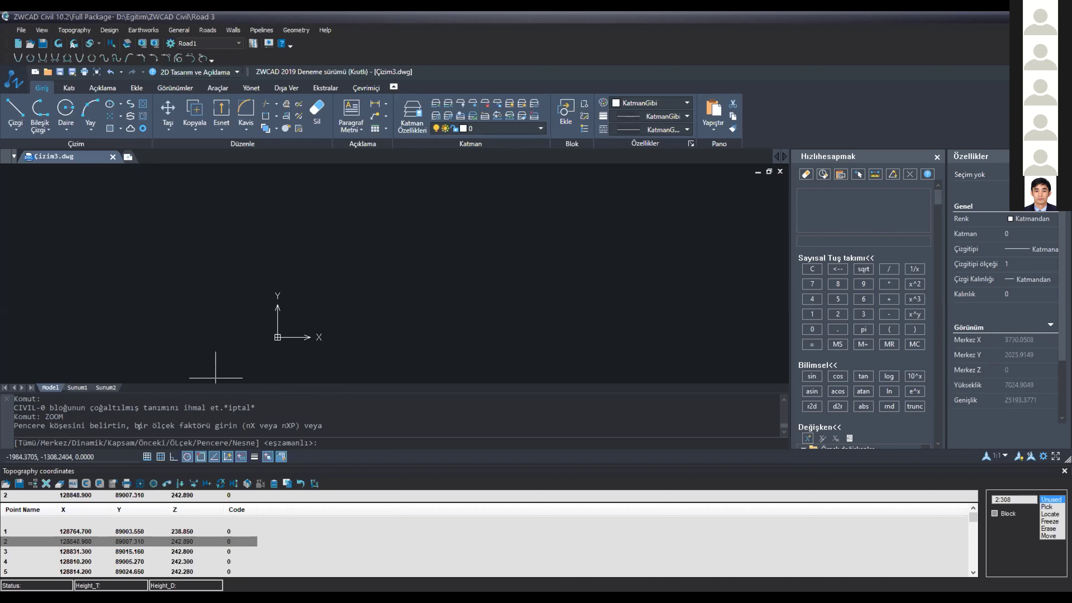
{"action": "type", "text": "kapsam"}
{"action": "key", "text": "Return"}
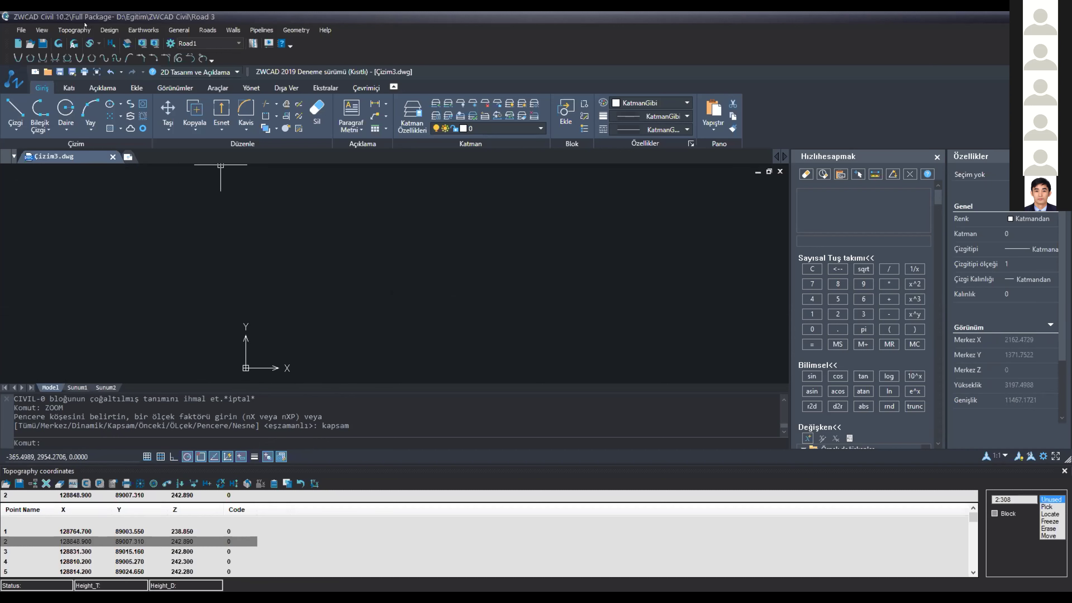
Open the topography Contours settings and close the Hızlıhesapmak and Özellikler palettes to enlarge the drawing area.
{"action": "left_click", "coordinate": [75, 30]}
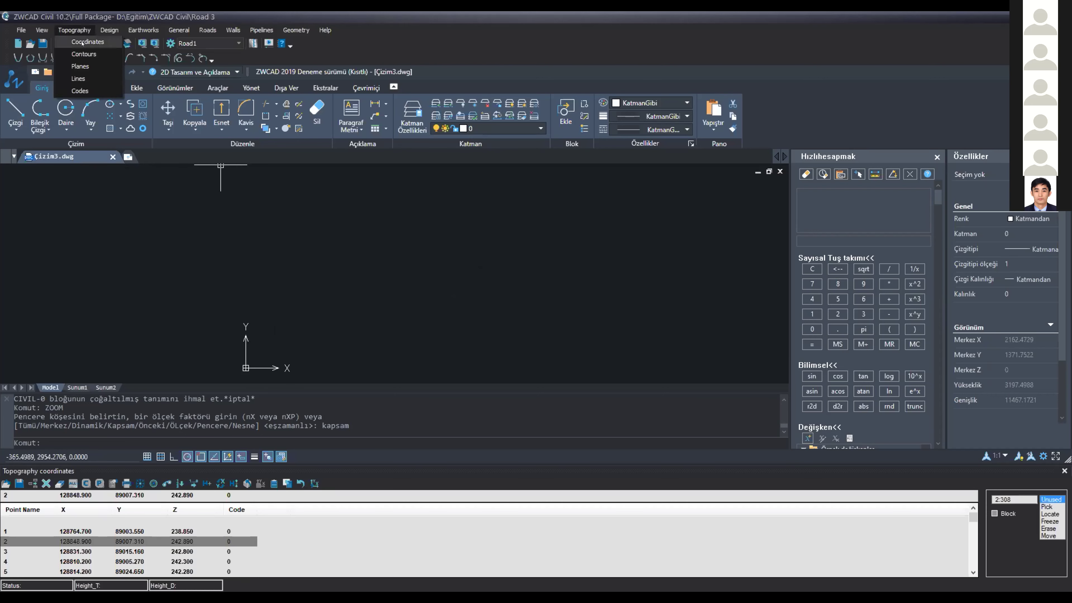
{"action": "left_click", "coordinate": [83, 52]}
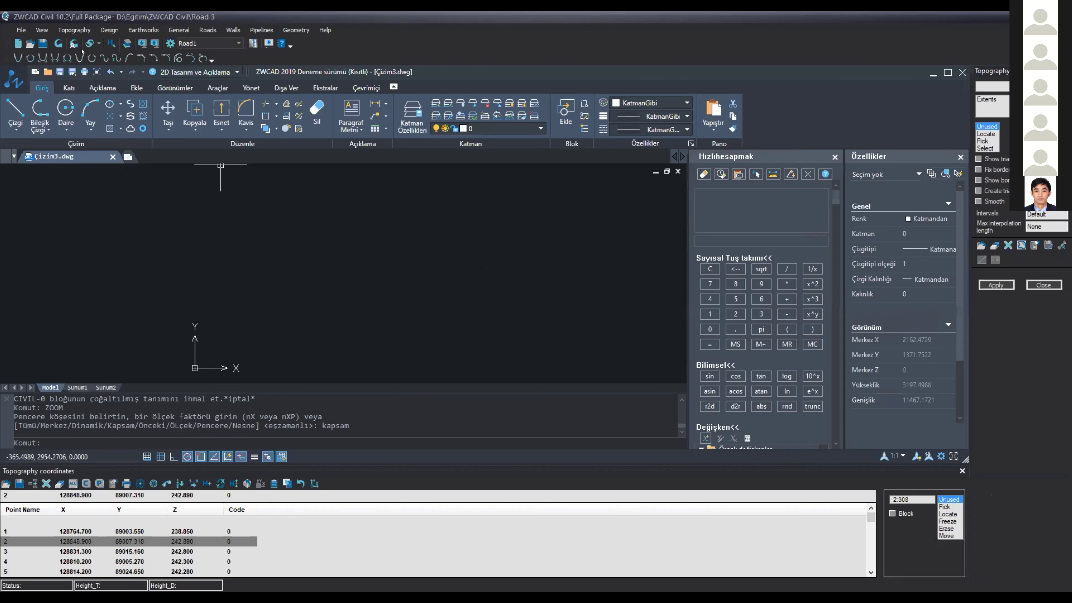
{"action": "left_click", "coordinate": [835, 157]}
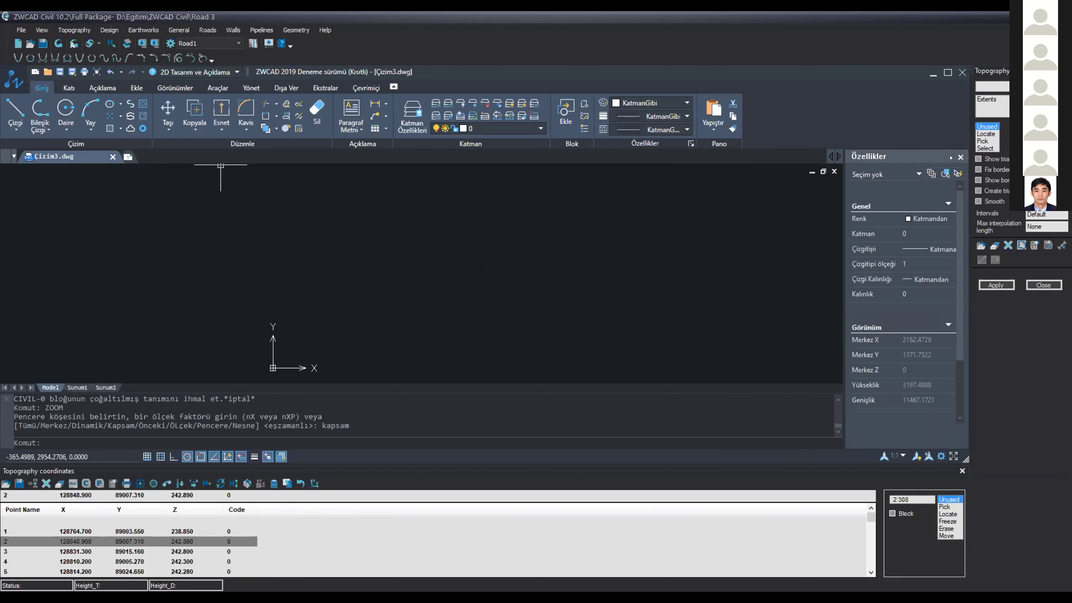
{"action": "left_click", "coordinate": [960, 157]}
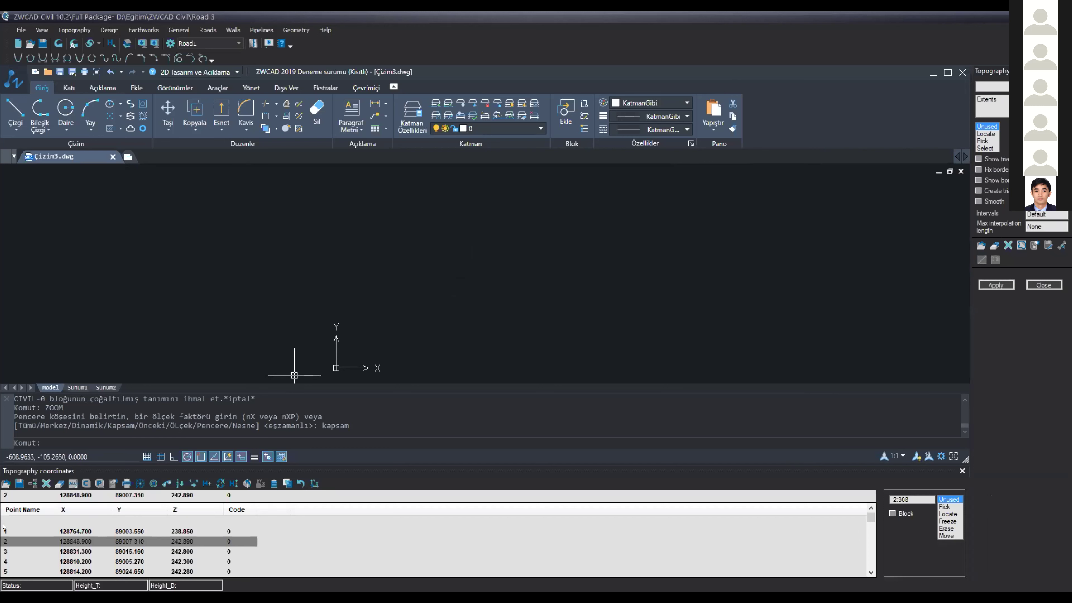
Locate topography point 2 in the drawing.
{"action": "left_click", "coordinate": [14, 542]}
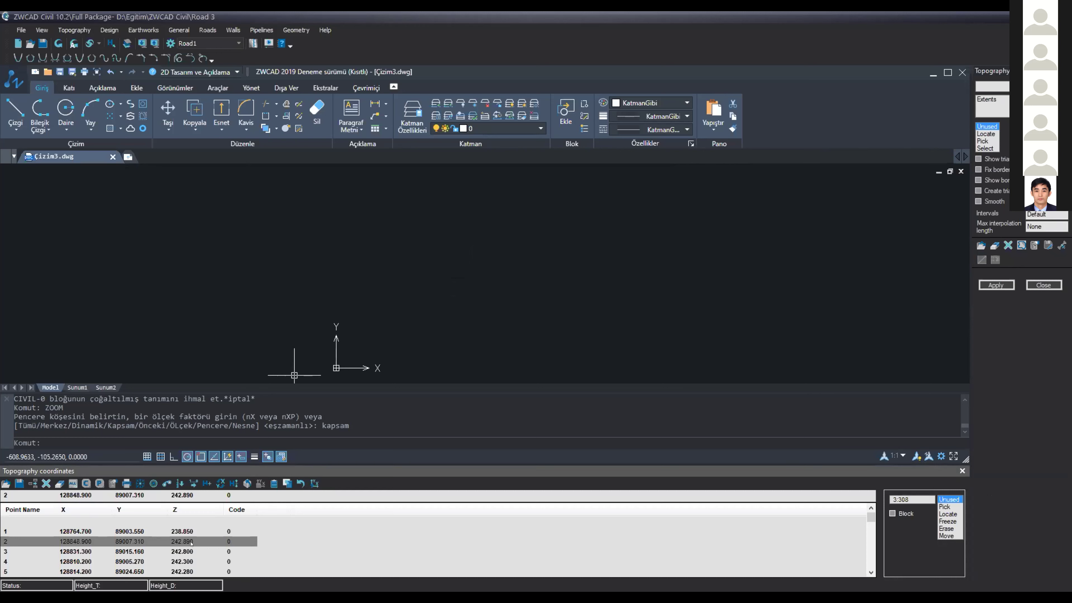
{"action": "left_click", "coordinate": [153, 482]}
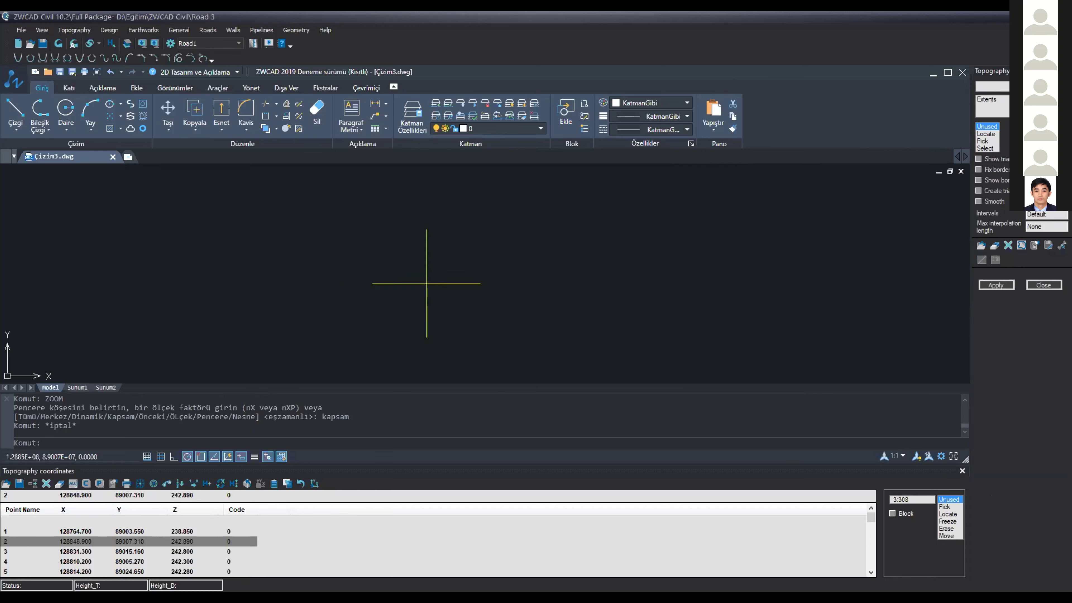
{"action": "scroll", "coordinate": [453, 284], "scroll_direction": "down", "scroll_amount": 2}
{"action": "mouse_move", "coordinate": [515, 298]}
{"action": "middle_mouse_down"}
{"action": "mouse_move", "coordinate": [538, 288]}
{"action": "mouse_move", "coordinate": [440, 282]}
{"action": "middle_mouse_up"}
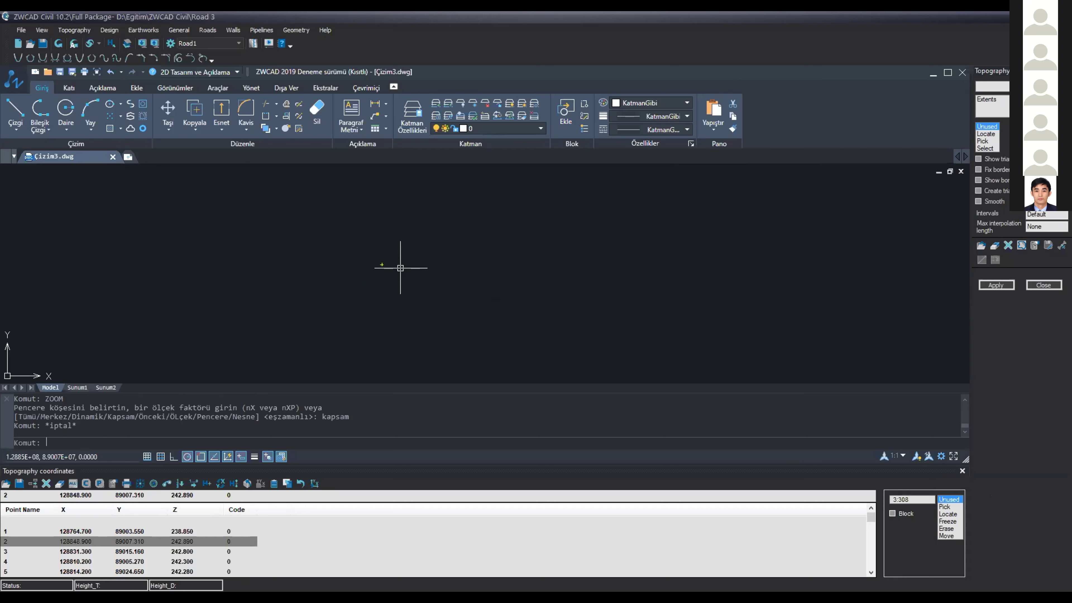
Set the topography contour intervals to 0.5 and generate the contours.
{"action": "left_click", "coordinate": [74, 32]}
{"action": "left_click", "coordinate": [83, 53]}
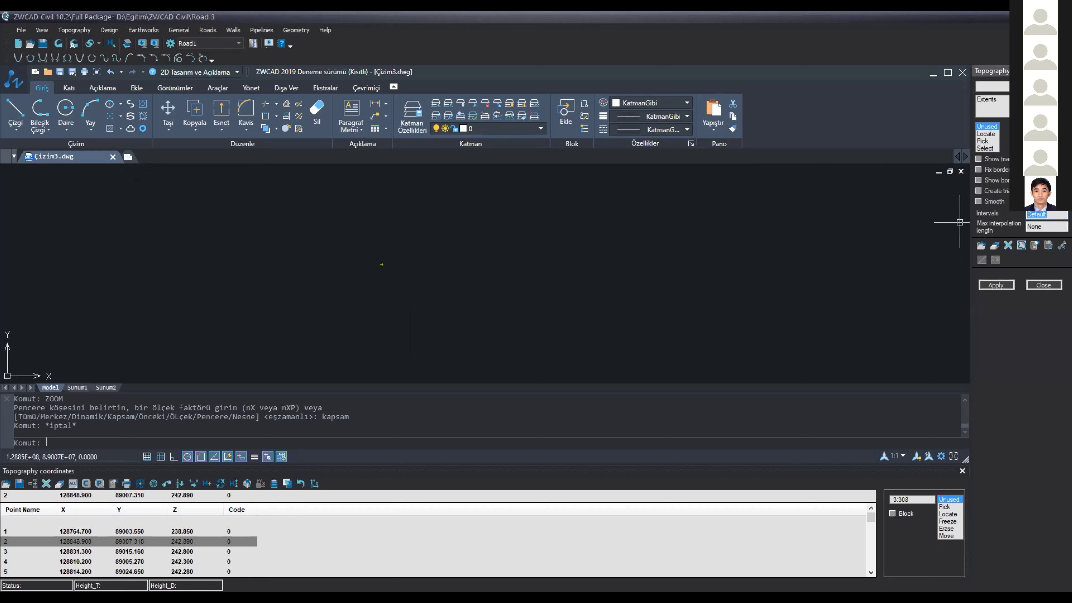
{"action": "type", "text": "0.5"}
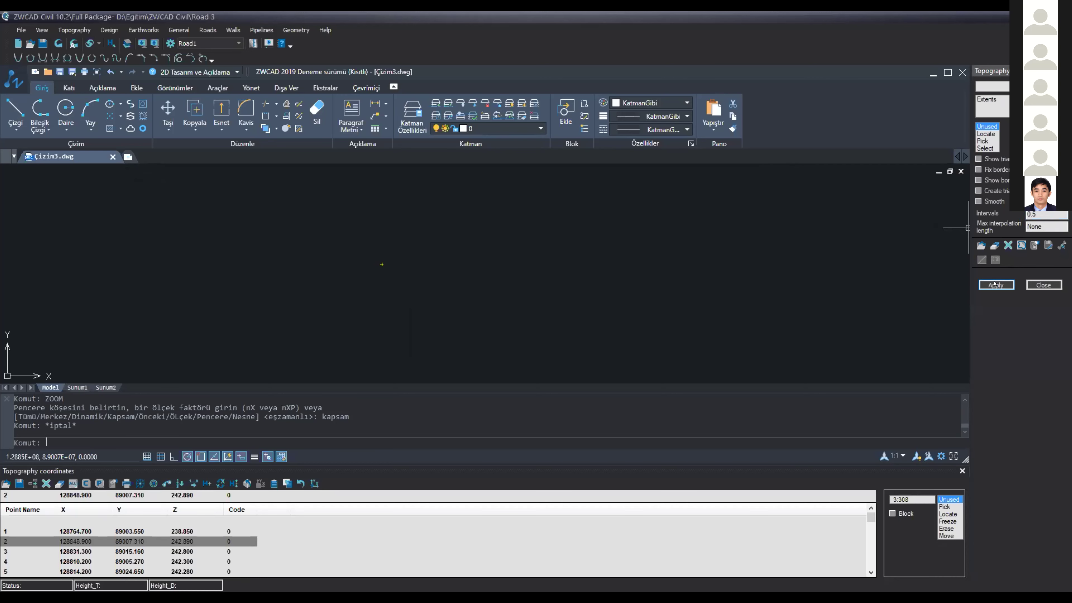
{"action": "left_click", "coordinate": [994, 284]}
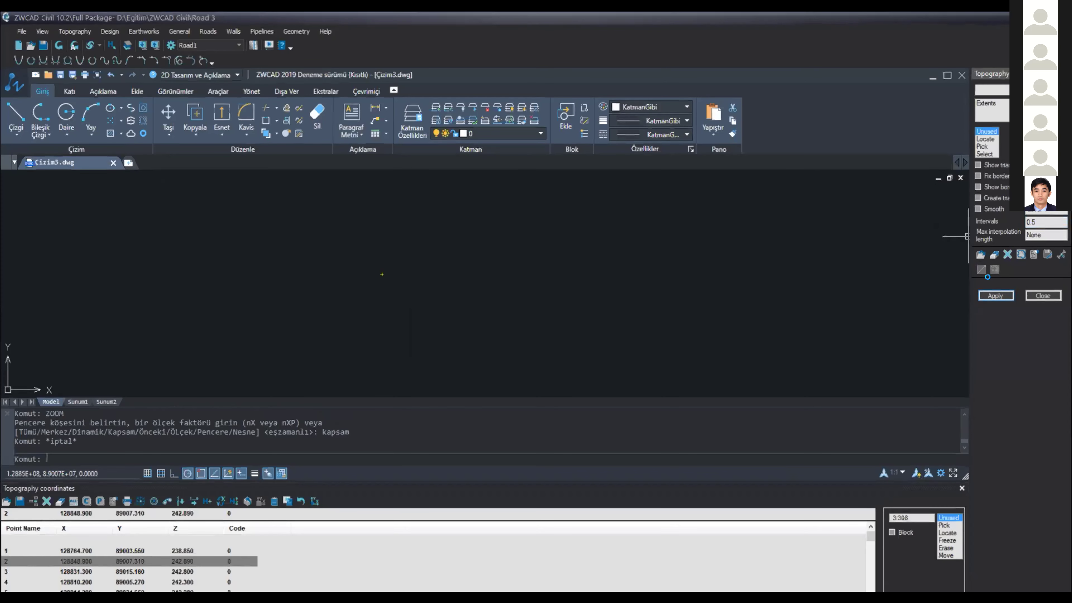
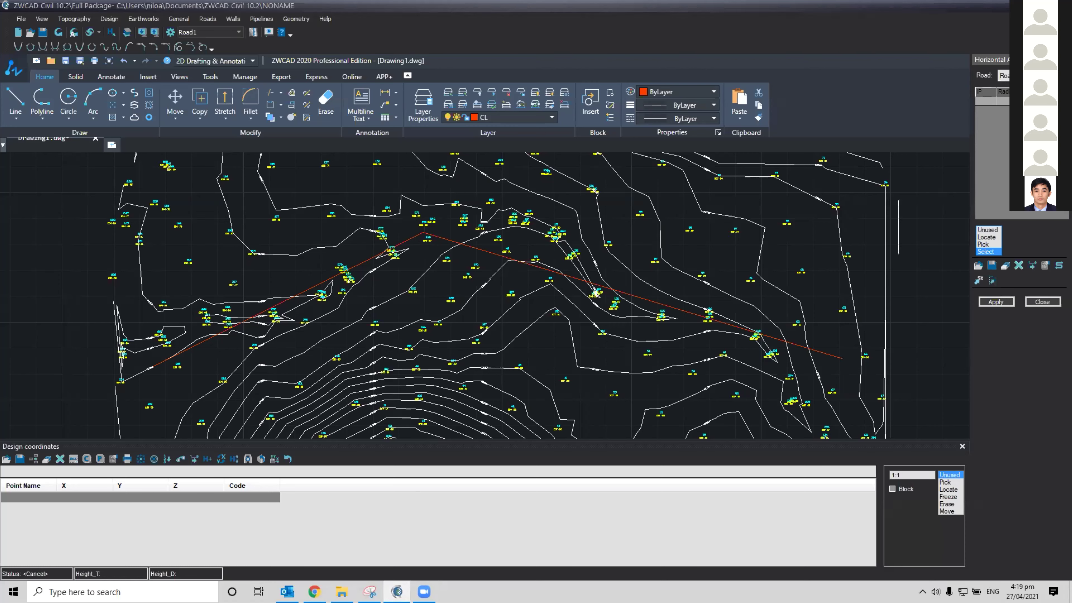
{"action": "middle_click_drag", "start_coordinate": [299, 308], "coordinate": [349, 297]}
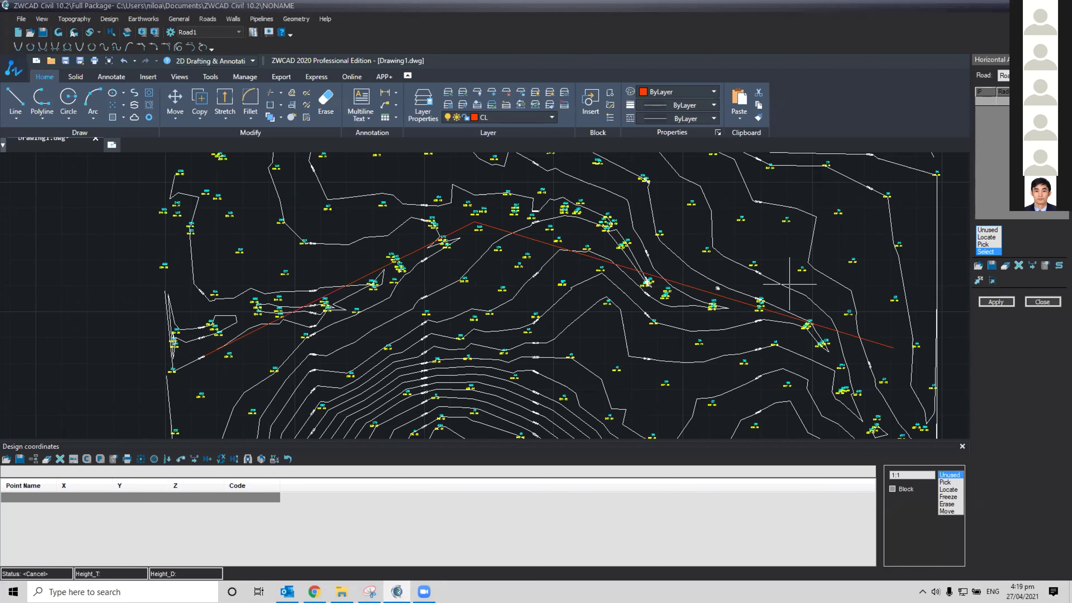
{"action": "middle_click_drag", "start_coordinate": [790, 284], "coordinate": [738, 288]}
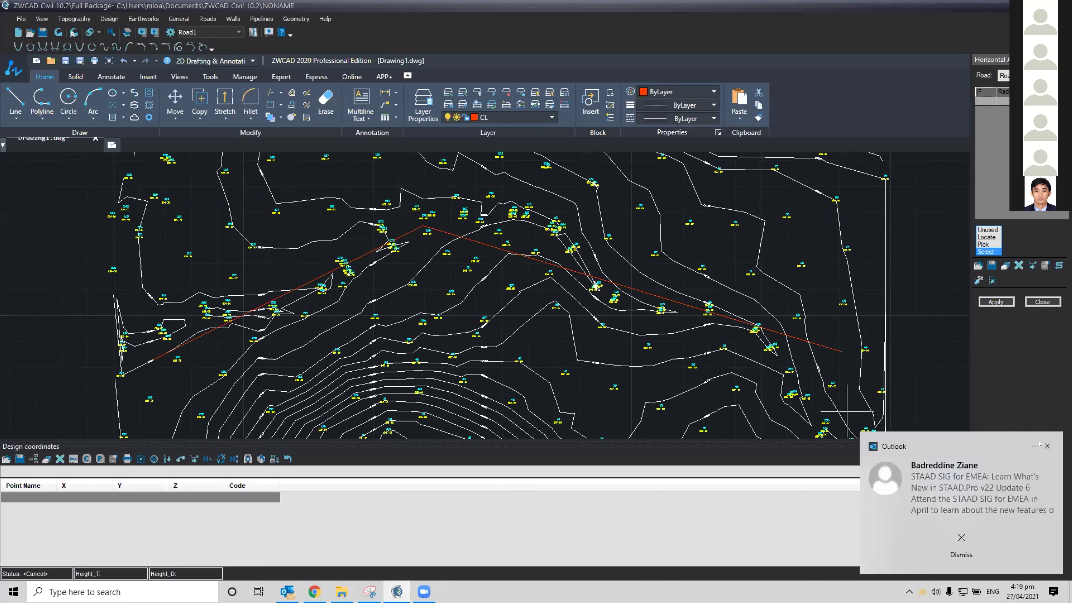
{"action": "left_click", "coordinate": [1047, 445]}
{"action": "middle_click_drag", "start_coordinate": [310, 268], "coordinate": [341, 272]}
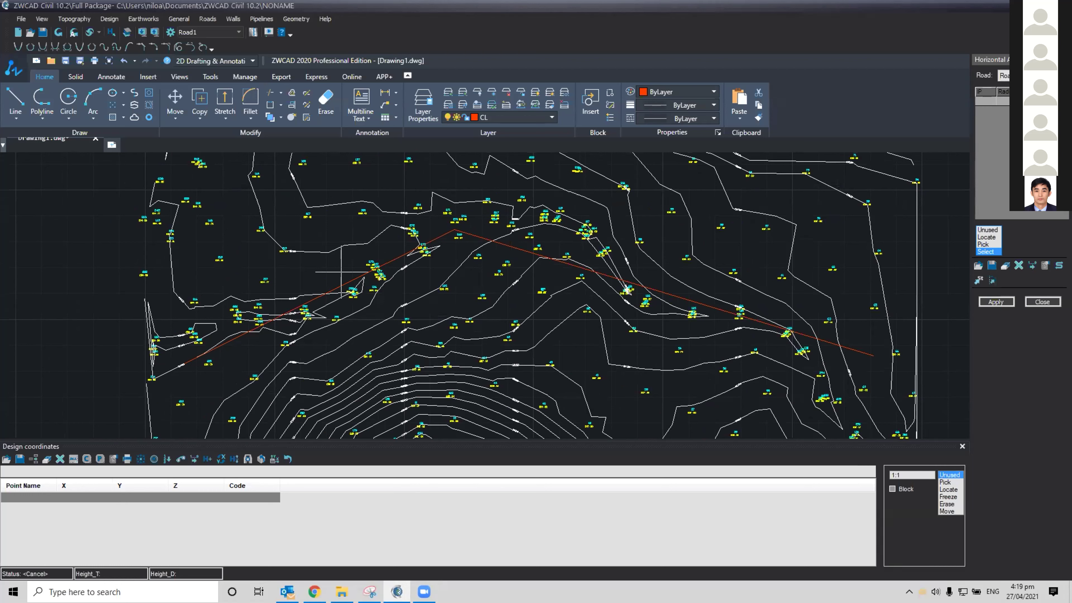
{"action": "right_click", "coordinate": [340, 271]}
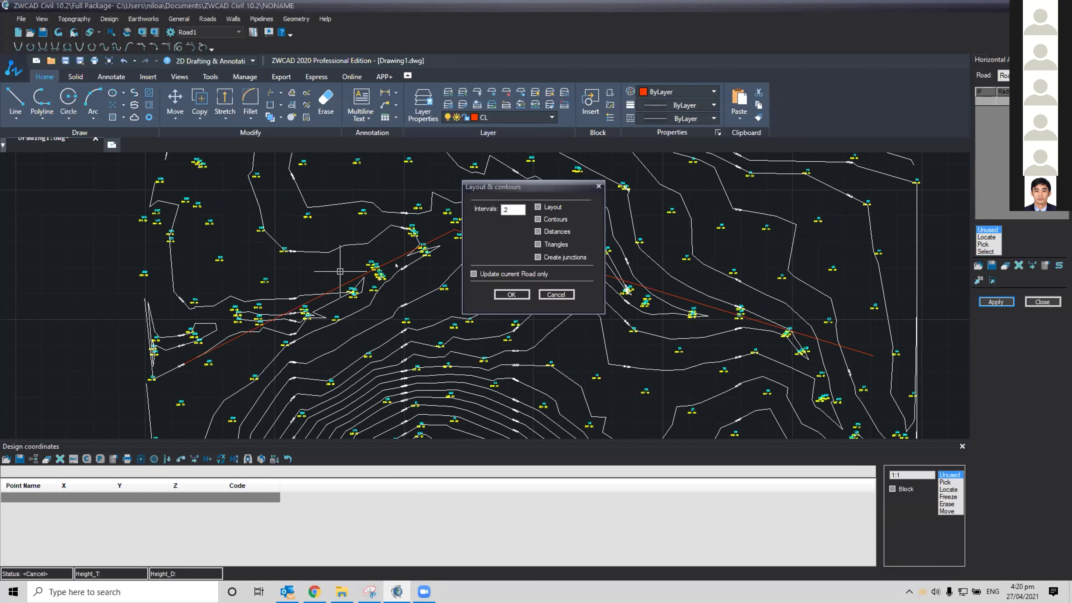
{"action": "left_click", "coordinate": [555, 295]}
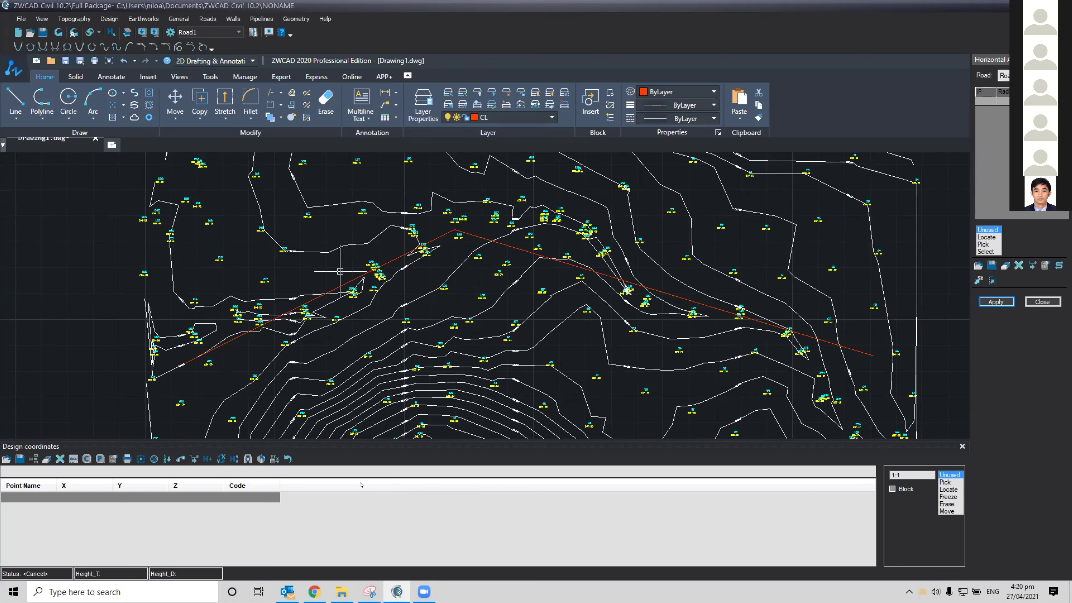
Run the COMMANDLINE command to show the drawing's command line.
{"action": "type", "text": "c"}
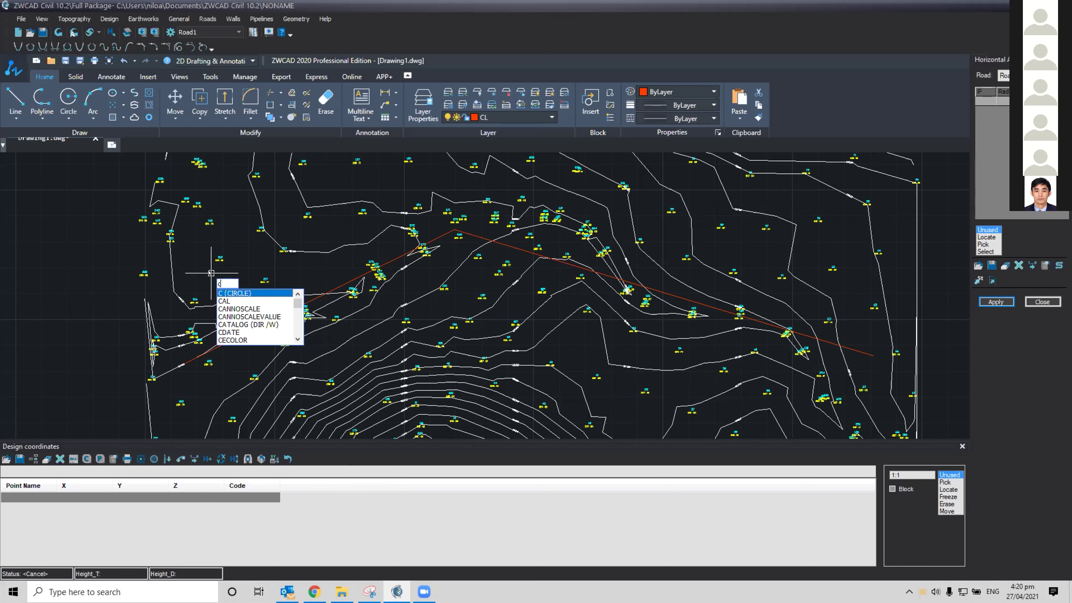
{"action": "type", "text": "omm"}
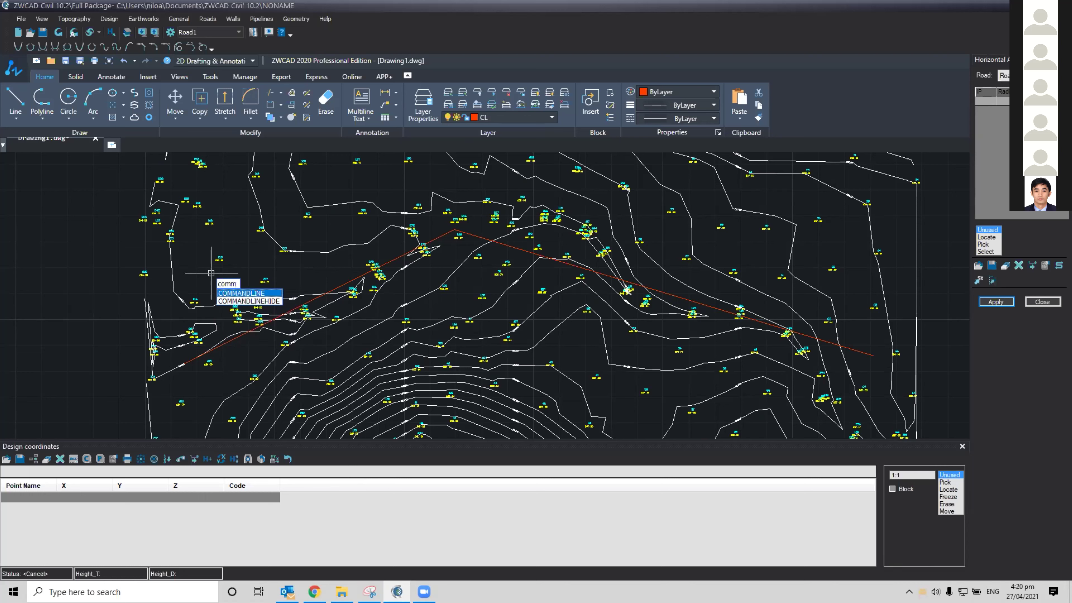
{"action": "key", "text": "Return"}
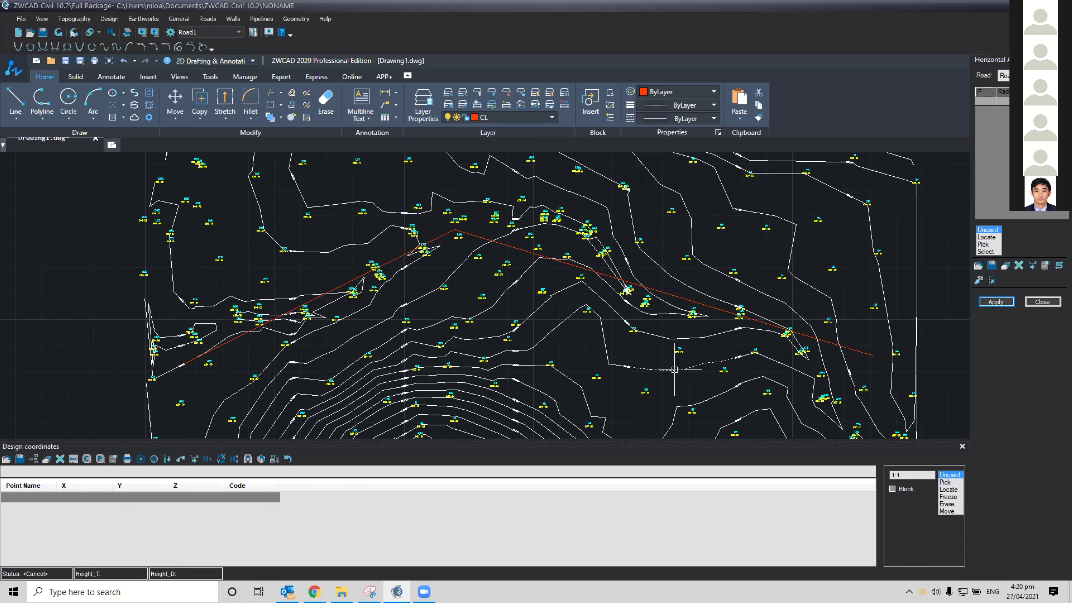
Repeat the COMMANDLINE command to bring up the missing command line for the drawing.
{"action": "type", "text": "command"}
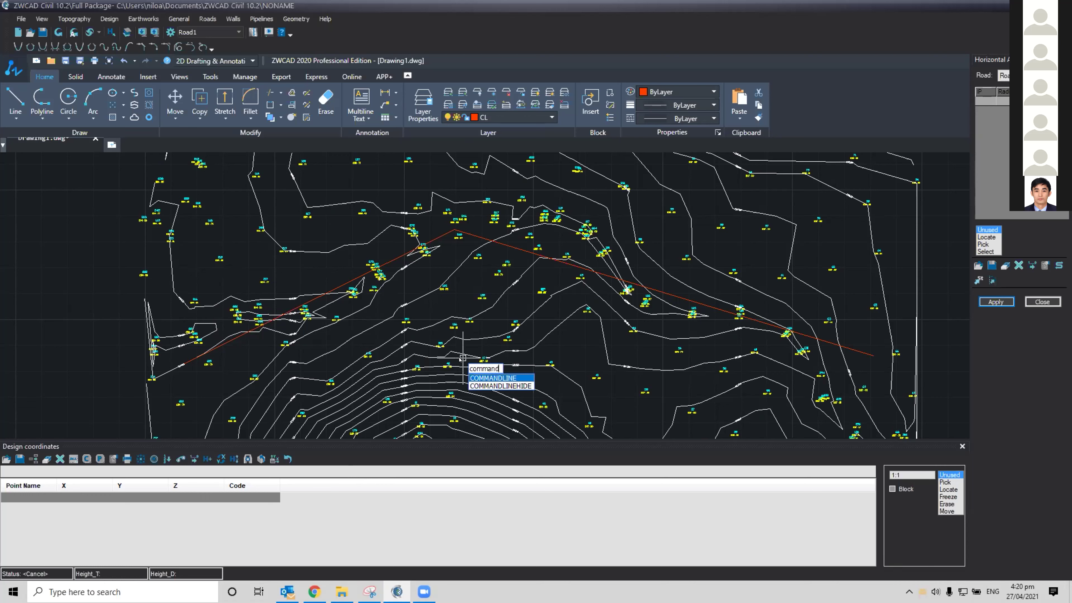
{"action": "key", "text": "Return"}
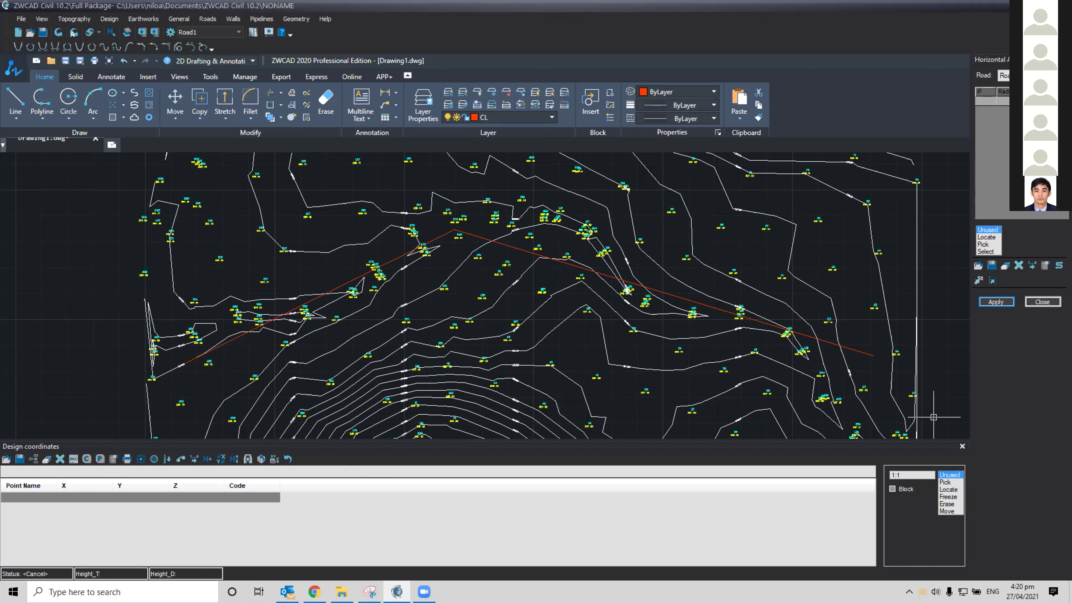
{"action": "mouse_move", "coordinate": [309, 334]}
{"action": "middle_mouse_down"}
{"action": "mouse_move", "coordinate": [331, 311]}
{"action": "mouse_move", "coordinate": [322, 317]}
{"action": "middle_mouse_up"}
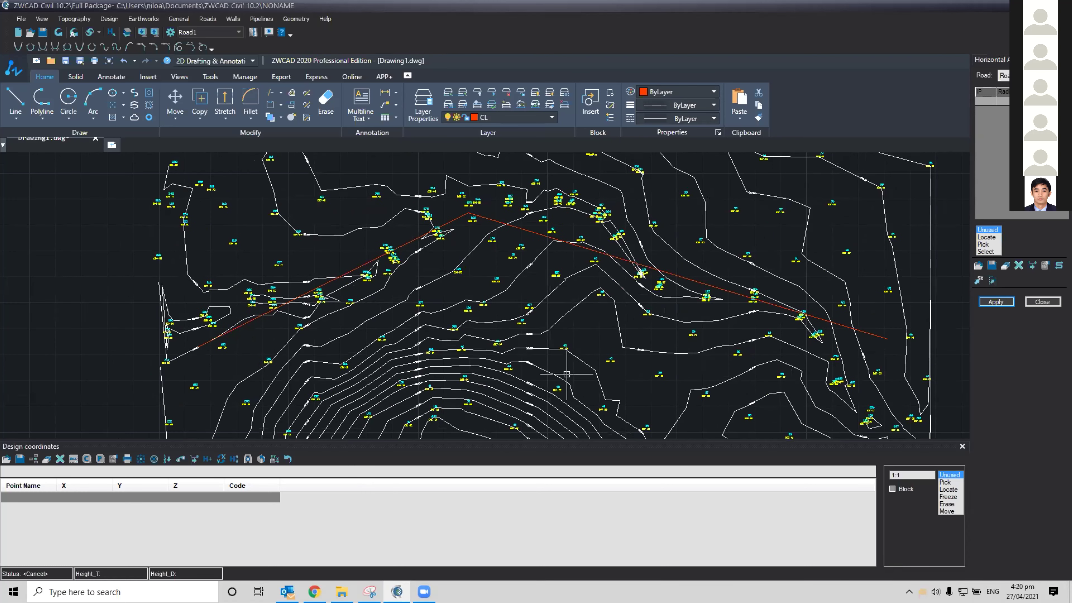
{"action": "type", "text": "commandline"}
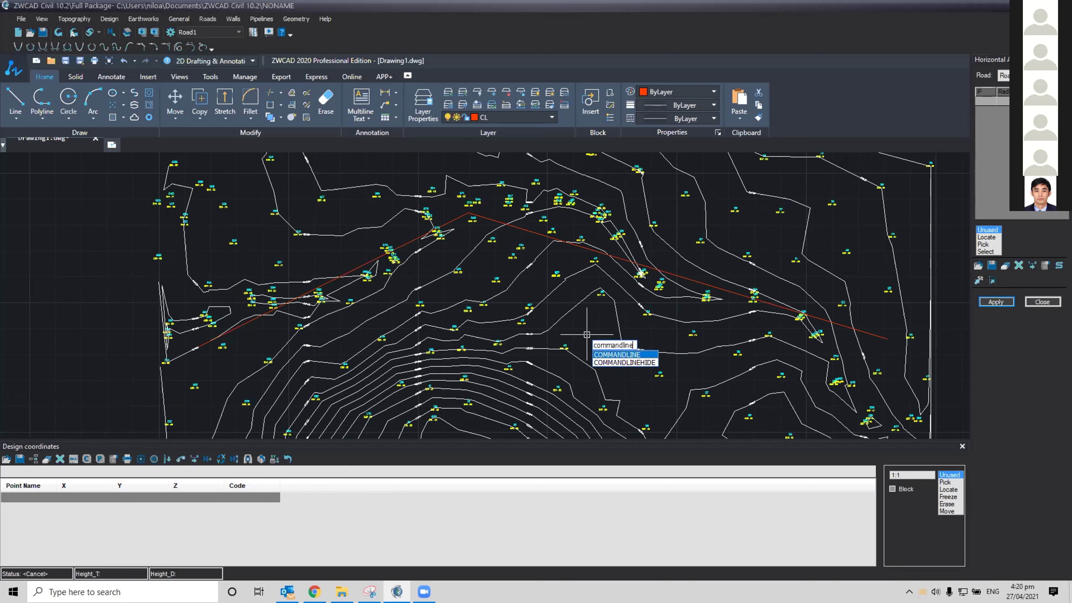
{"action": "key", "text": "Return"}
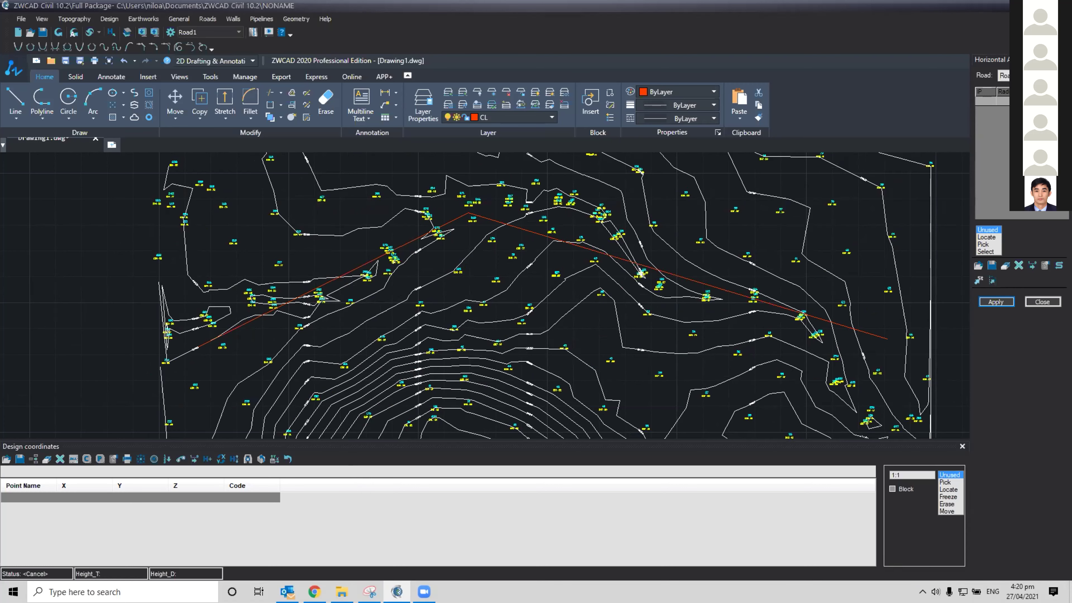
{"action": "mouse_move", "coordinate": [637, 317]}
{"action": "middle_mouse_down"}
{"action": "mouse_move", "coordinate": [560, 300]}
{"action": "mouse_move", "coordinate": [598, 326]}
{"action": "middle_mouse_up"}
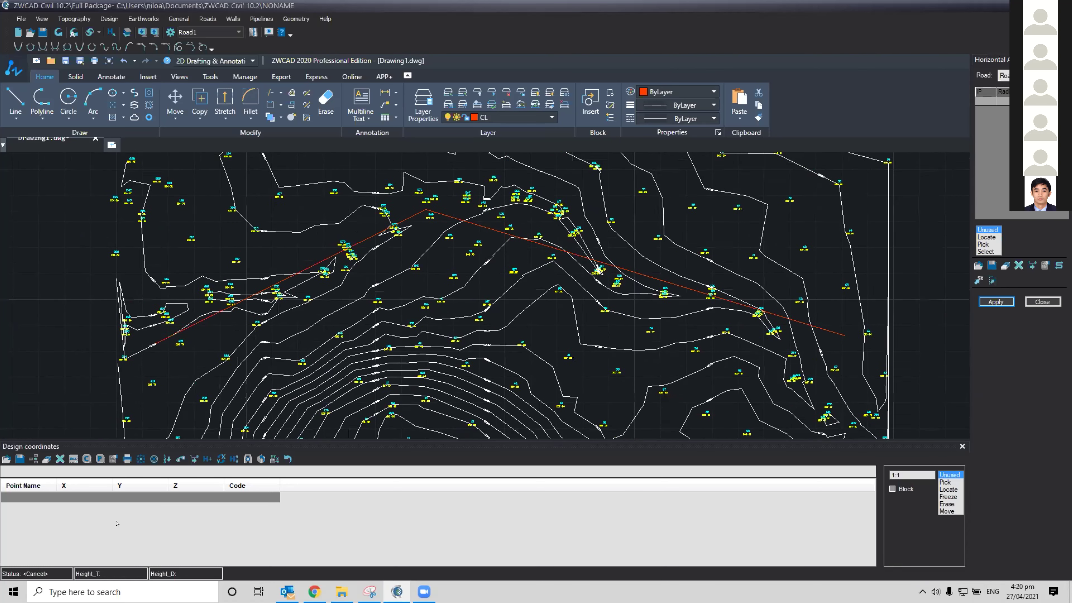
Close the Design coordinates panel to uncover the lower part of the drawing area.
{"action": "left_click", "coordinate": [120, 530]}
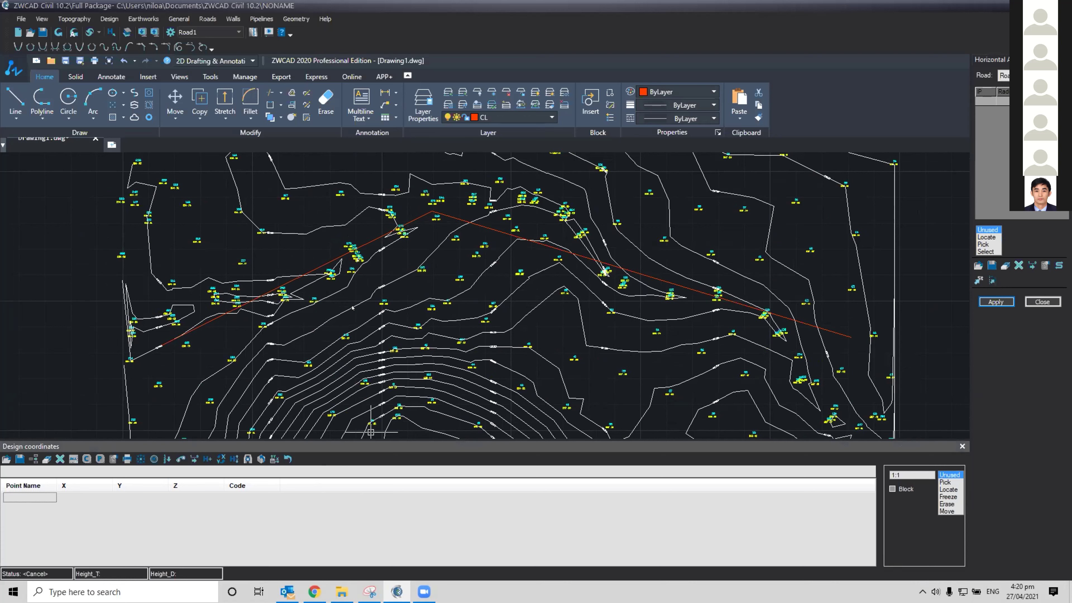
{"action": "left_click", "coordinate": [961, 446]}
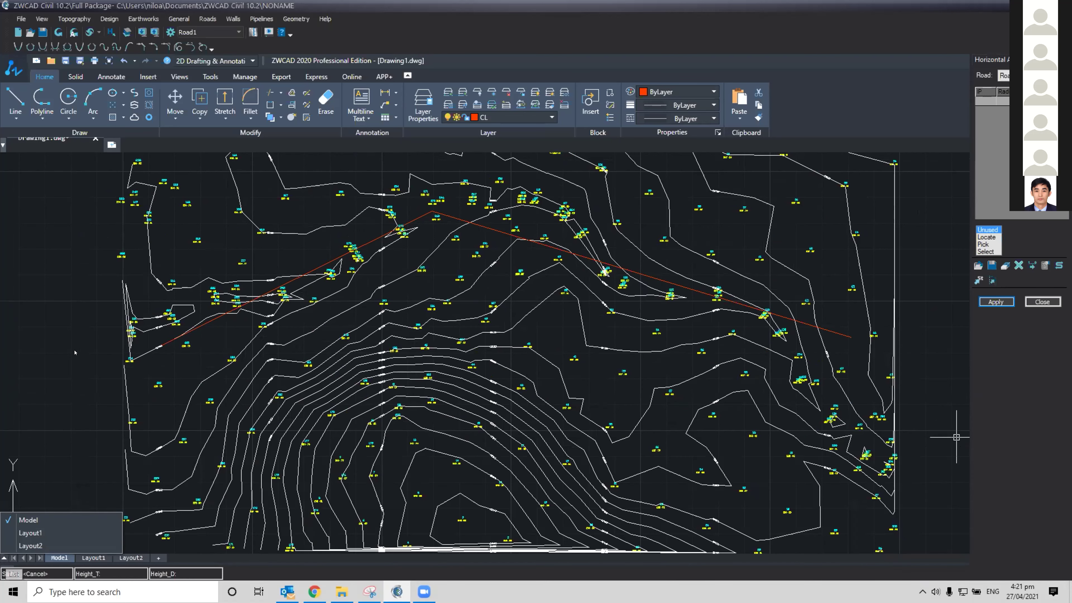
{"action": "left_click", "coordinate": [66, 312]}
{"action": "mouse_move", "coordinate": [67, 297]}
{"action": "middle_mouse_down"}
{"action": "mouse_move", "coordinate": [103, 272]}
{"action": "mouse_move", "coordinate": [70, 252]}
{"action": "mouse_move", "coordinate": [104, 259]}
{"action": "middle_mouse_up"}
{"action": "left_click", "coordinate": [76, 242]}
{"action": "left_click", "coordinate": [76, 248]}
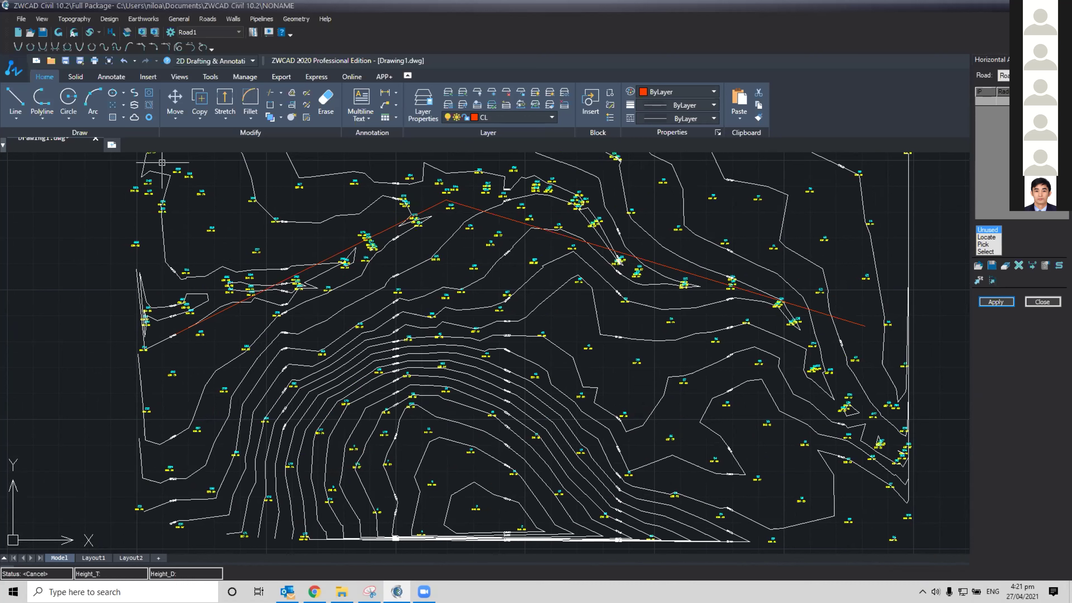
{"action": "left_click", "coordinate": [4, 558]}
{"action": "left_click", "coordinate": [75, 296]}
{"action": "left_click", "coordinate": [34, 547]}
{"action": "middle_click_drag", "start_coordinate": [58, 320], "coordinate": [79, 347]}
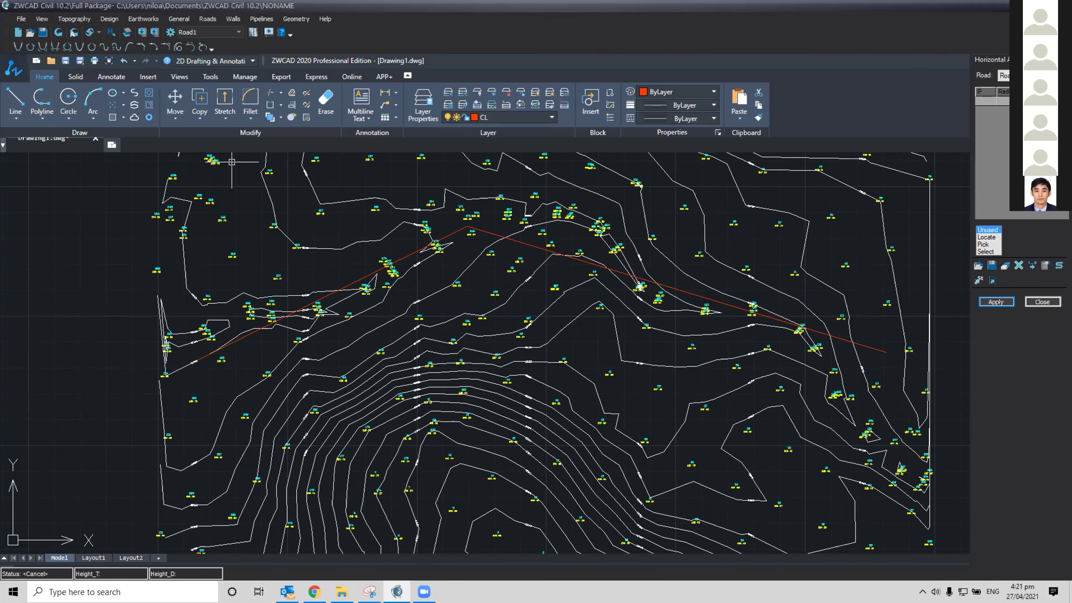
{"action": "mouse_move", "coordinate": [461, 248]}
{"action": "middle_mouse_down"}
{"action": "mouse_move", "coordinate": [405, 212]}
{"action": "mouse_move", "coordinate": [420, 233]}
{"action": "middle_mouse_up"}
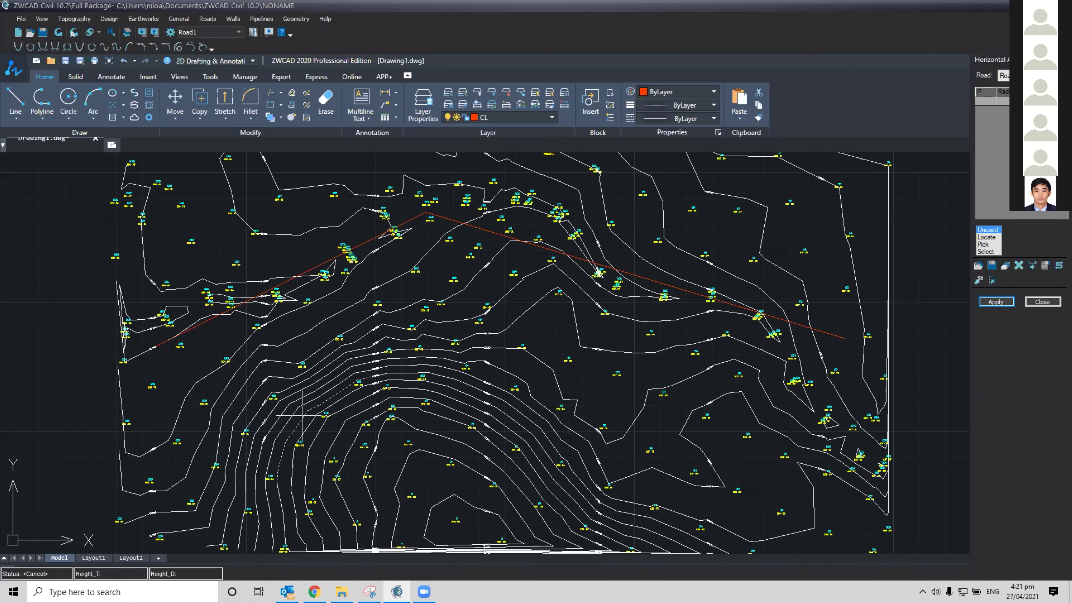
{"action": "left_click", "coordinate": [4, 558]}
{"action": "left_click", "coordinate": [80, 334]}
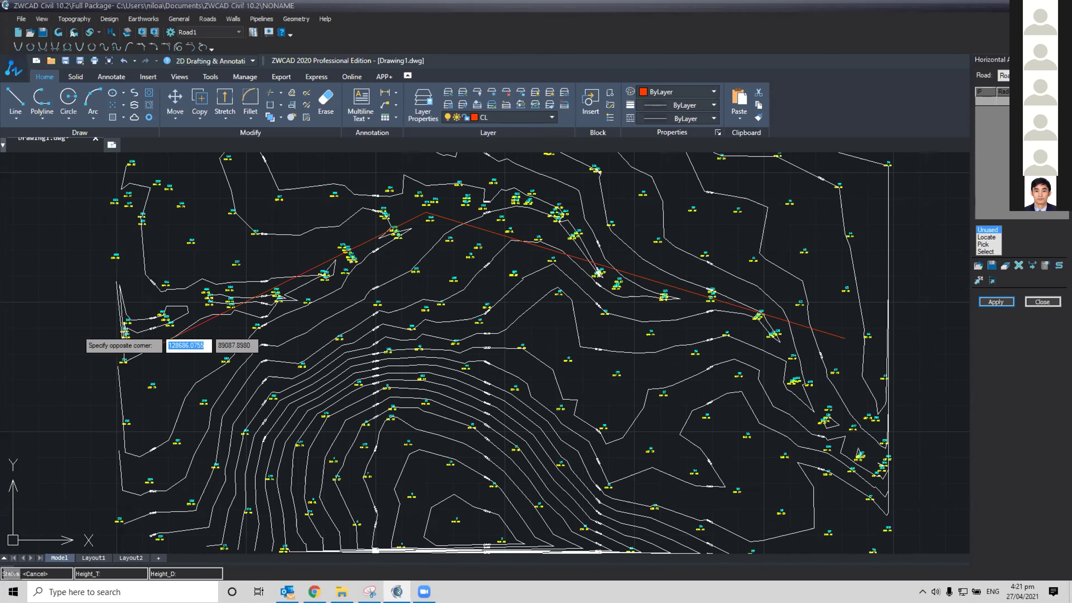
{"action": "mouse_move", "coordinate": [87, 292]}
{"action": "middle_mouse_down"}
{"action": "mouse_move", "coordinate": [24, 302]}
{"action": "mouse_move", "coordinate": [41, 286]}
{"action": "middle_mouse_up"}
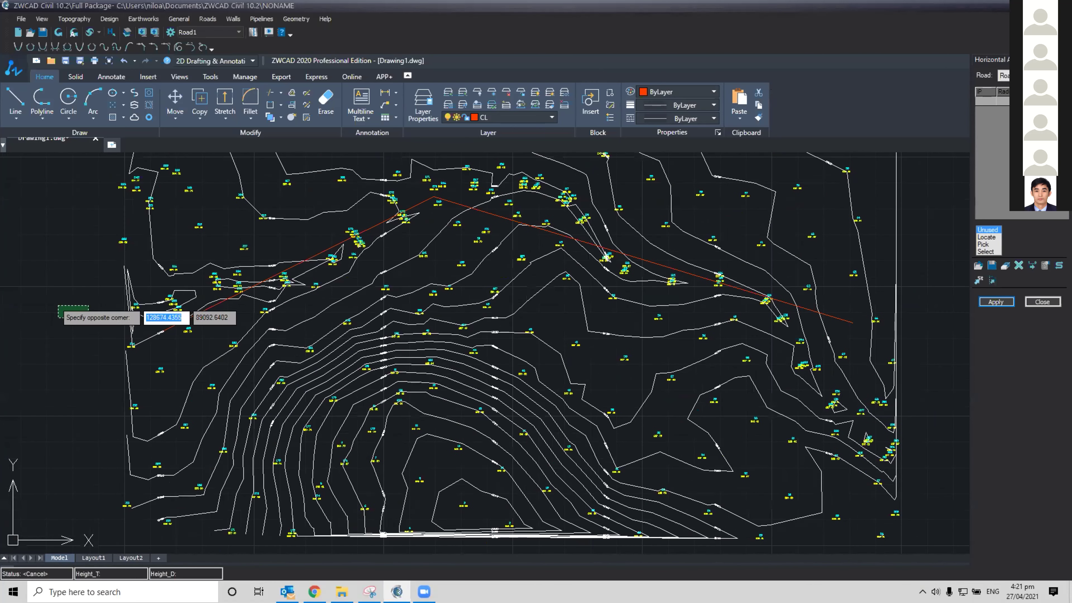
{"action": "left_click", "coordinate": [90, 297]}
{"action": "middle_click_drag", "start_coordinate": [61, 428], "coordinate": [77, 423]}
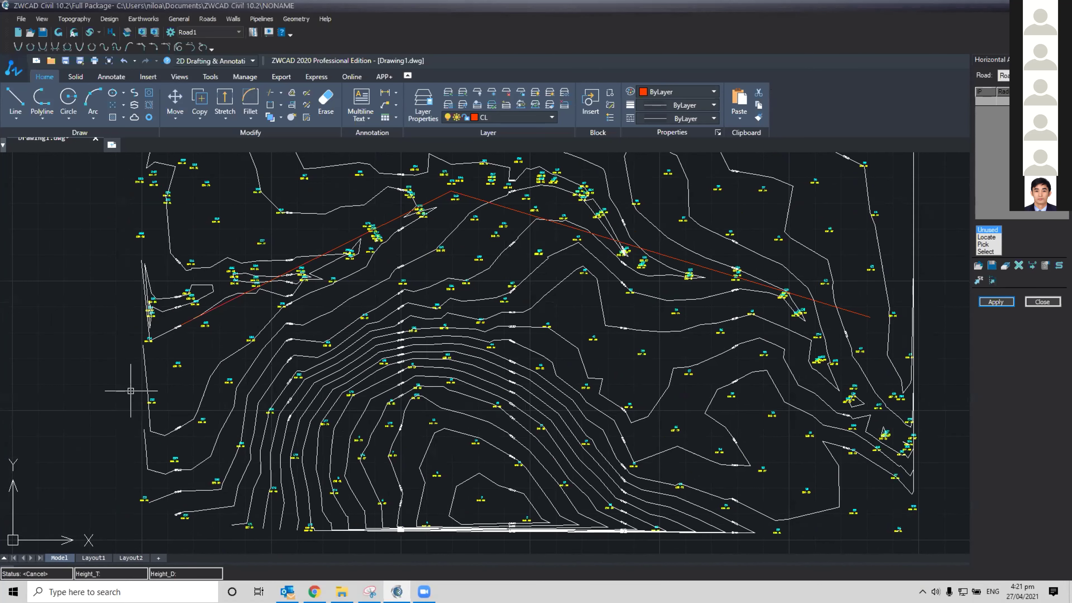
{"action": "middle_click_drag", "start_coordinate": [133, 387], "coordinate": [156, 396]}
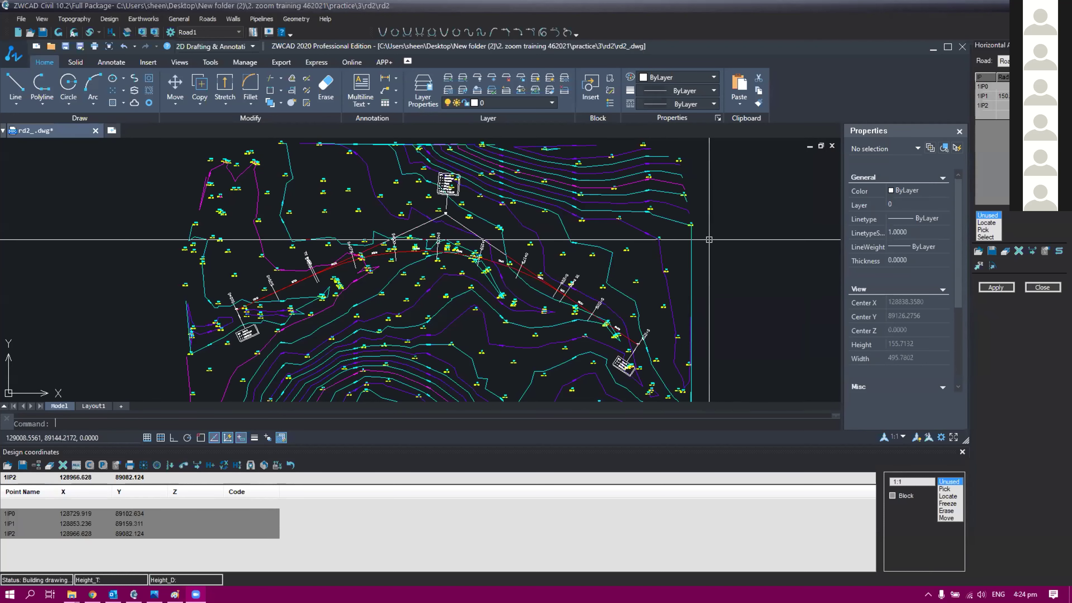
{"action": "scroll", "coordinate": [708, 262], "scroll_direction": "up", "scroll_amount": 3}
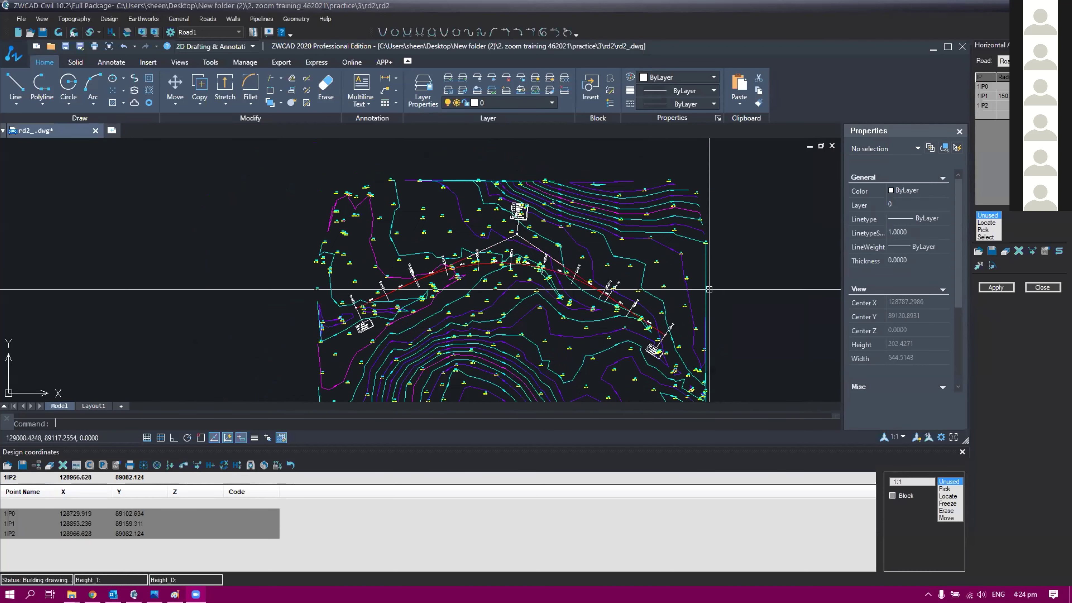
{"action": "scroll", "coordinate": [431, 312], "scroll_direction": "down", "scroll_amount": 3}
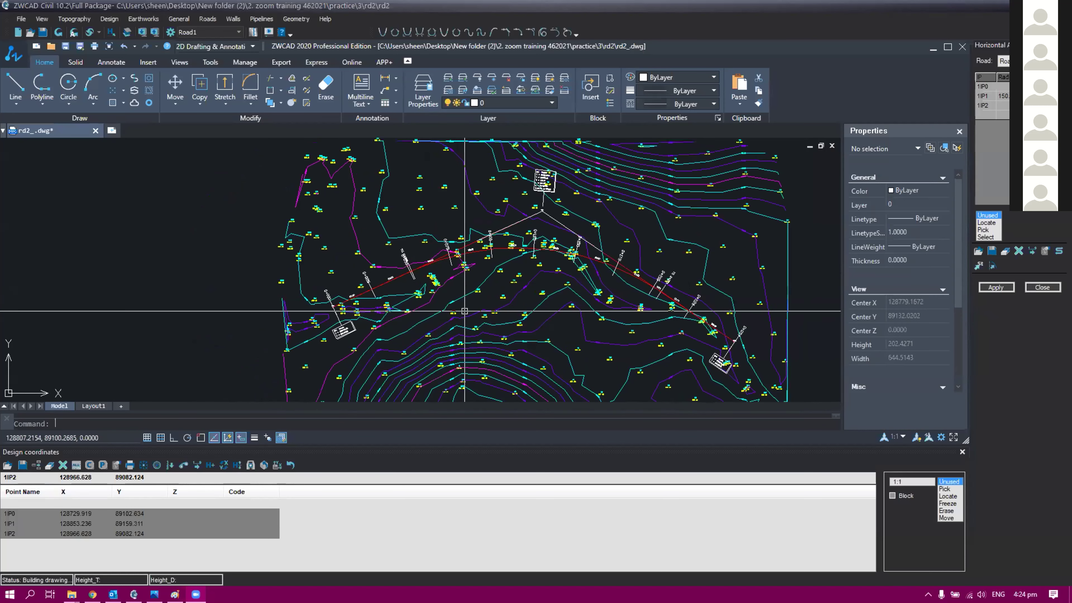
{"action": "middle_click_drag", "start_coordinate": [510, 293], "coordinate": [492, 295]}
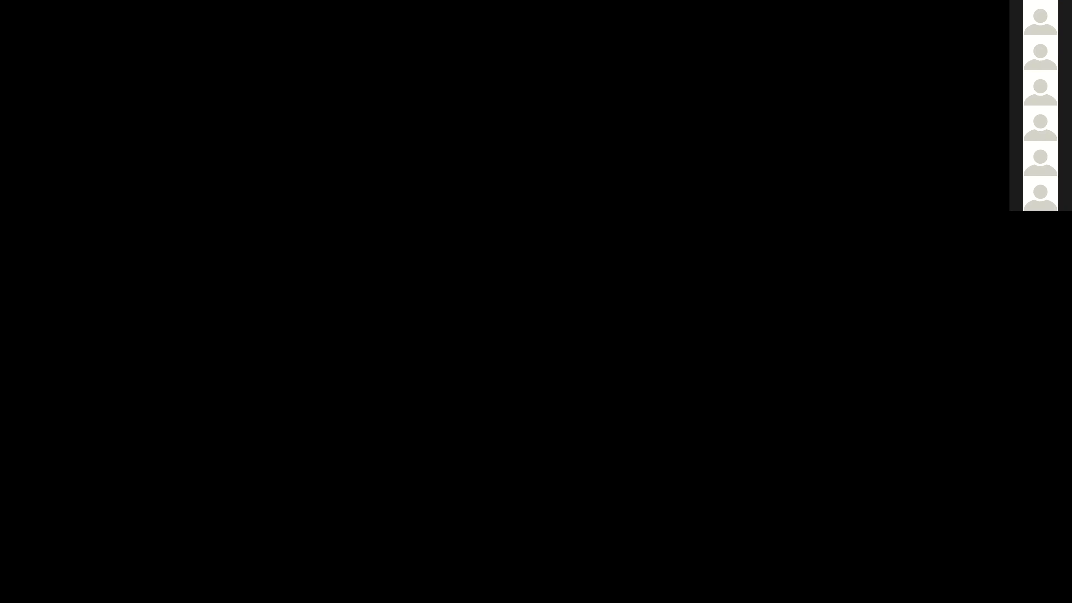
{"action": "scroll", "coordinate": [47, 378], "scroll_direction": "up", "scroll_amount": 1}
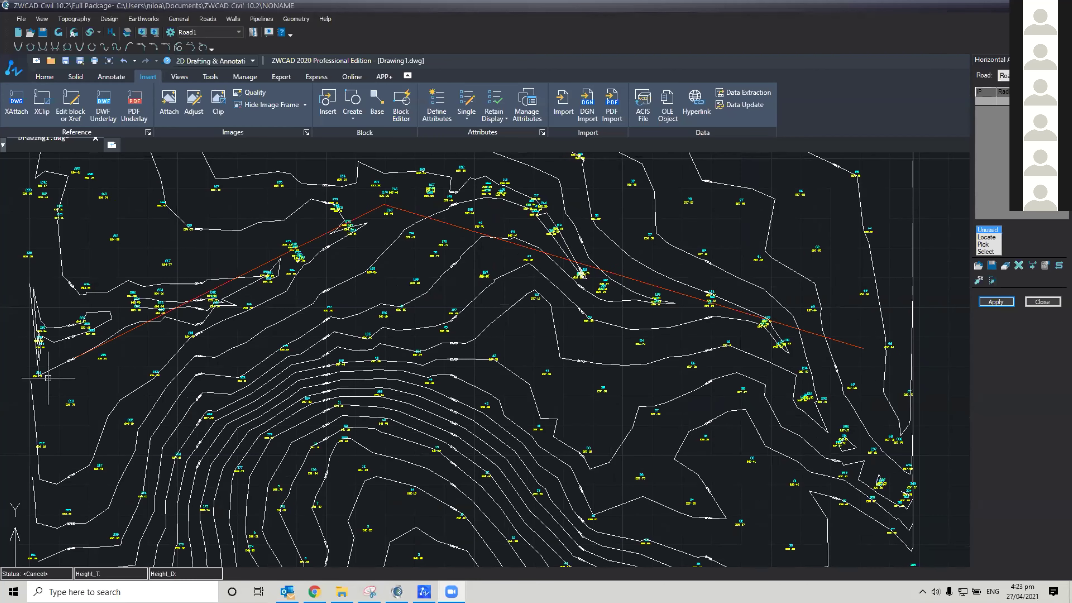
{"action": "scroll", "coordinate": [48, 378], "scroll_direction": "down", "scroll_amount": 1}
{"action": "scroll", "coordinate": [48, 378], "scroll_direction": "up", "scroll_amount": 1}
{"action": "scroll", "coordinate": [48, 378], "scroll_direction": "down", "scroll_amount": 1}
{"action": "left_click", "coordinate": [42, 379]}
{"action": "left_click", "coordinate": [28, 344]}
{"action": "mouse_move", "coordinate": [36, 348]}
{"action": "middle_mouse_down"}
{"action": "mouse_move", "coordinate": [20, 325]}
{"action": "mouse_move", "coordinate": [305, 378]}
{"action": "middle_mouse_up"}
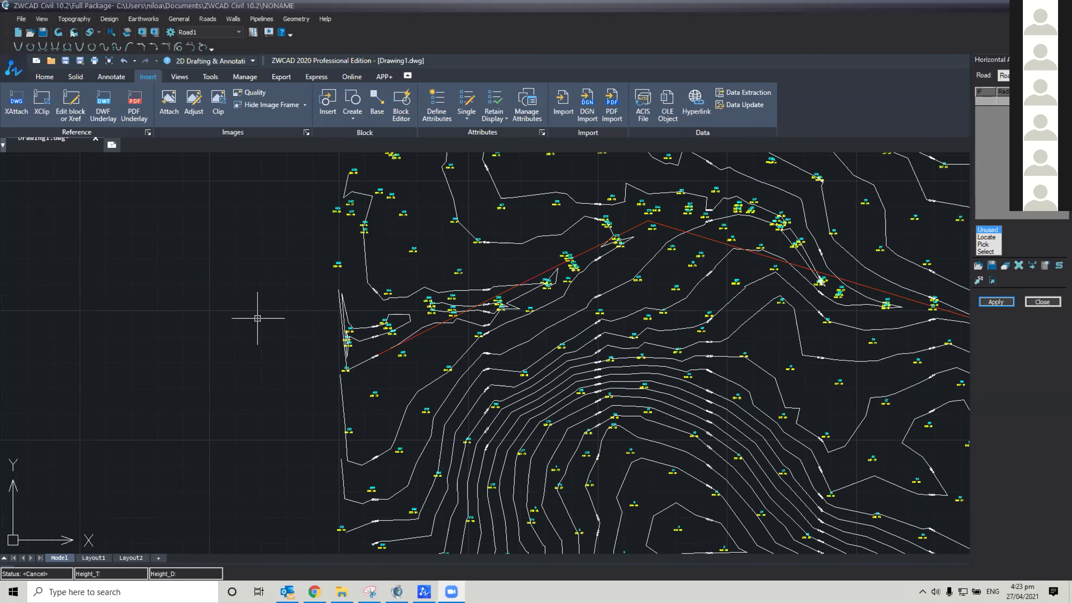
{"action": "scroll", "coordinate": [258, 318], "scroll_direction": "up", "scroll_amount": 1}
{"action": "scroll", "coordinate": [258, 318], "scroll_direction": "down", "scroll_amount": 1}
{"action": "scroll", "coordinate": [258, 319], "scroll_direction": "up", "scroll_amount": 1}
{"action": "scroll", "coordinate": [257, 319], "scroll_direction": "down", "scroll_amount": 1}
{"action": "middle_click_drag", "start_coordinate": [244, 367], "coordinate": [236, 331]}
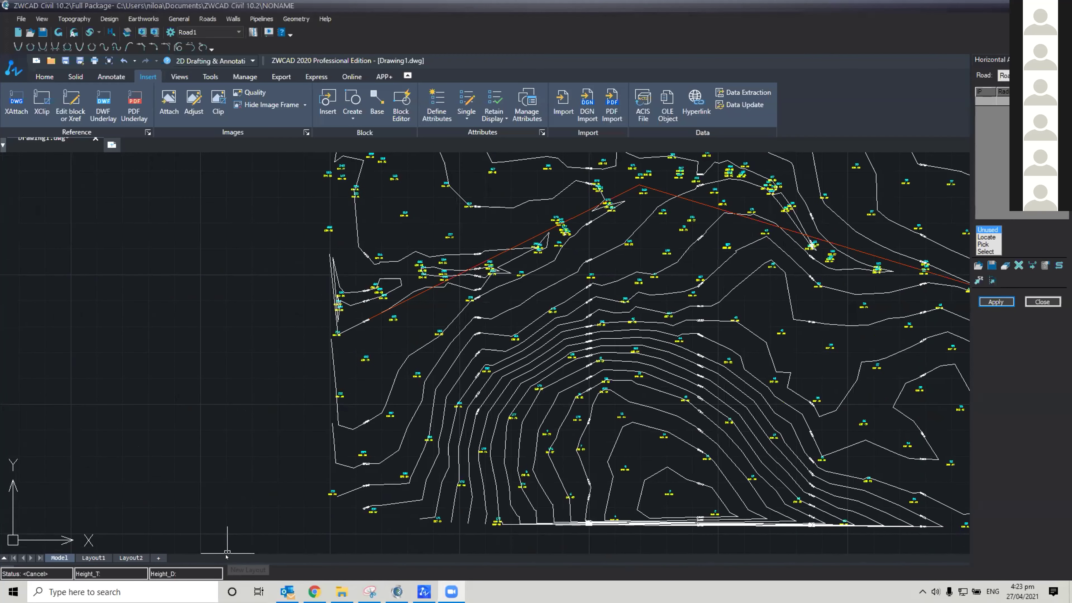
Enlarge the docked command line below the drawing so that it shows several lines of command history.
{"action": "left_click_drag", "start_coordinate": [195, 558], "coordinate": [210, 489]}
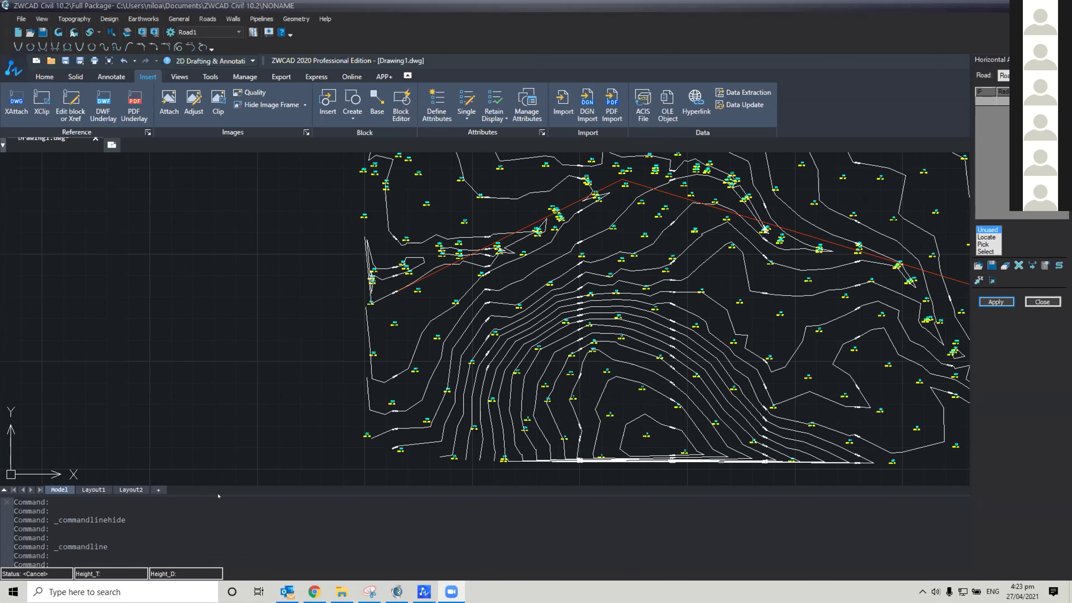
{"action": "left_click_drag", "start_coordinate": [221, 559], "coordinate": [237, 560]}
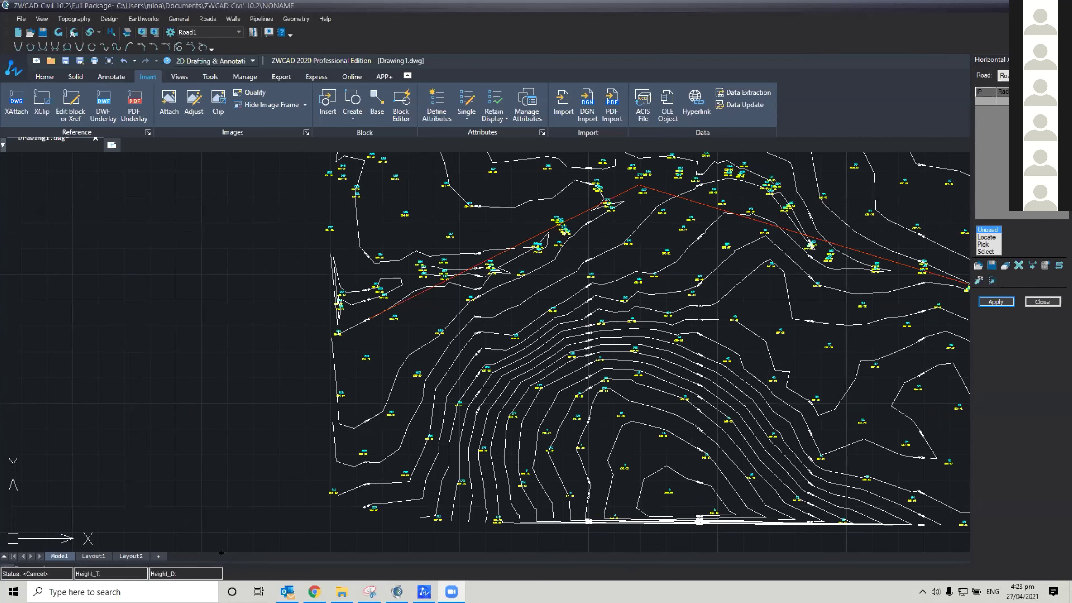
{"action": "left_click_drag", "start_coordinate": [229, 470], "coordinate": [229, 470]}
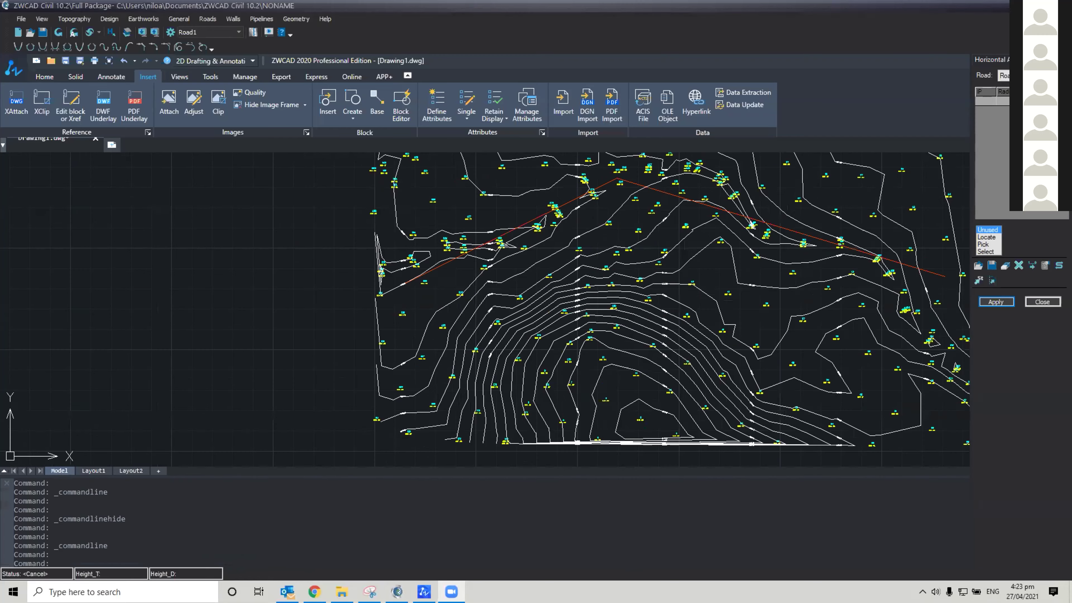
{"action": "mouse_move", "coordinate": [456, 340]}
{"action": "middle_mouse_down"}
{"action": "mouse_move", "coordinate": [341, 328]}
{"action": "mouse_move", "coordinate": [269, 371]}
{"action": "middle_mouse_up"}
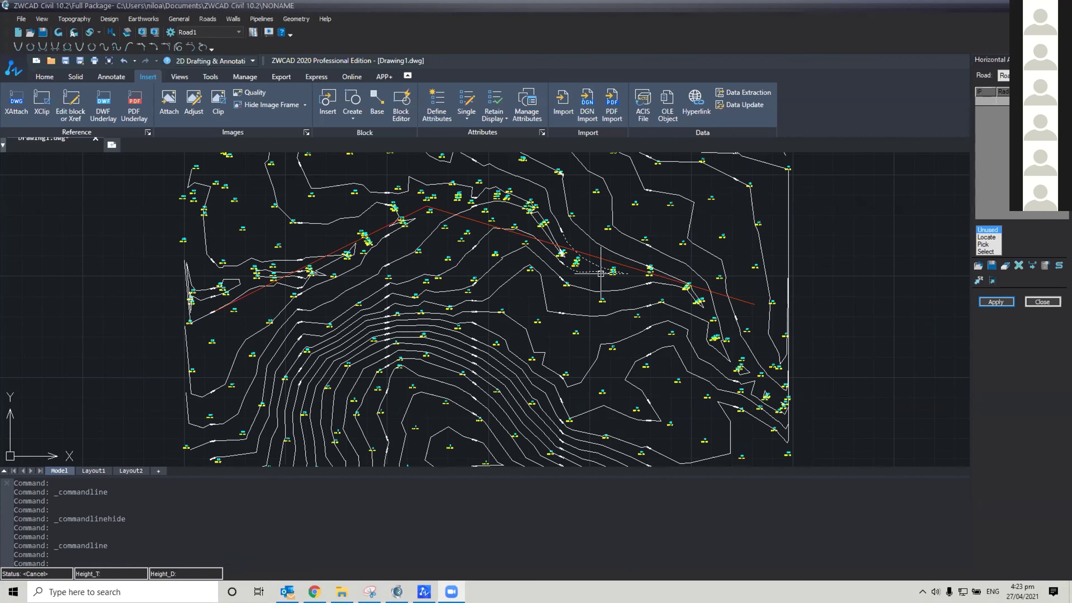
{"action": "middle_click_drag", "start_coordinate": [601, 274], "coordinate": [614, 290]}
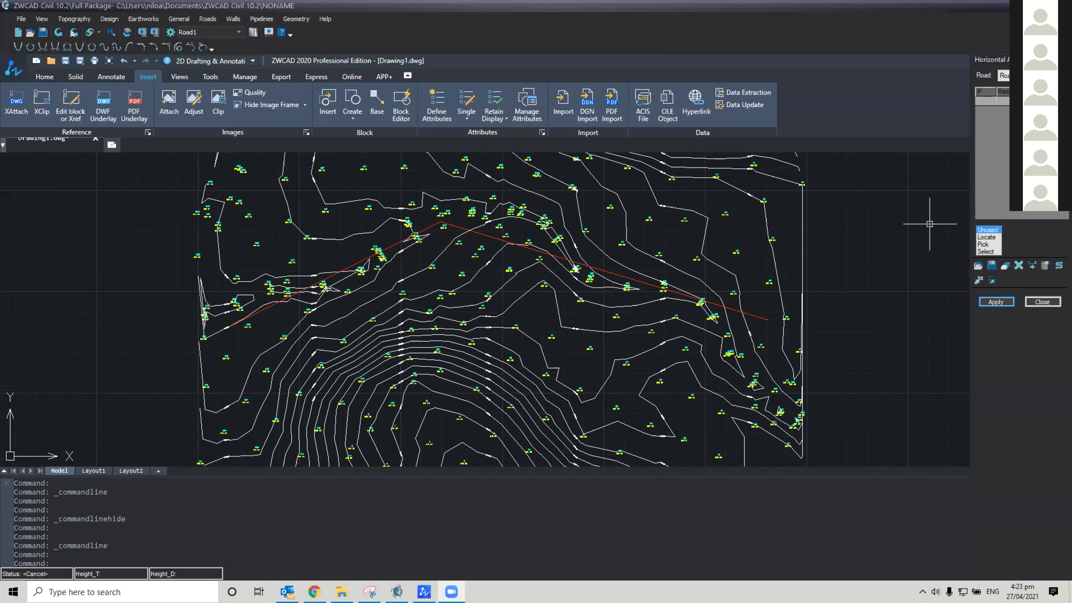
{"action": "middle_click_drag", "start_coordinate": [929, 224], "coordinate": [927, 255]}
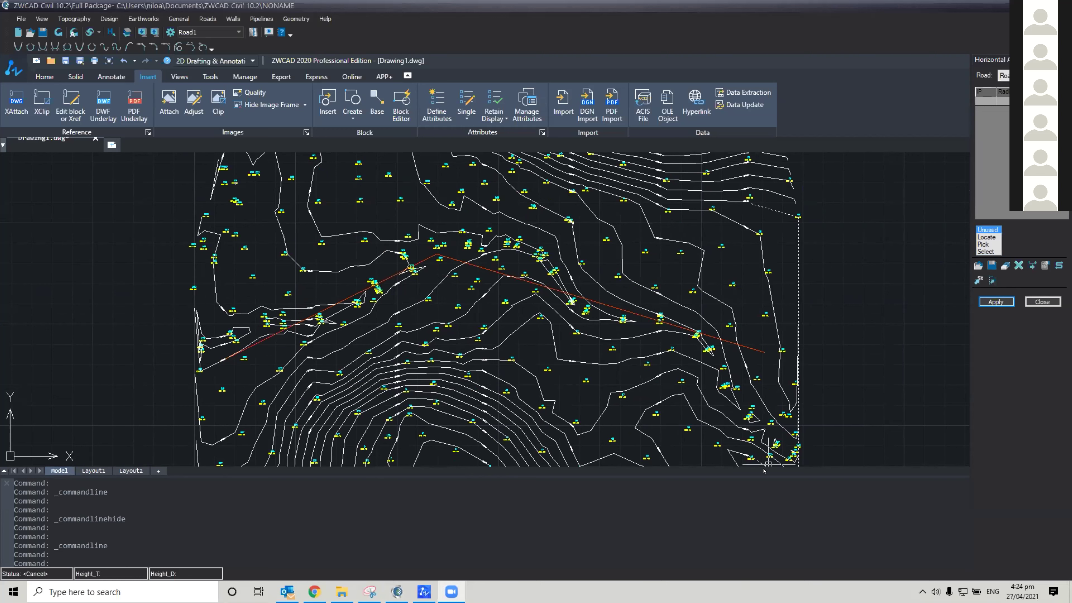
{"action": "left_click_drag", "start_coordinate": [758, 471], "coordinate": [758, 515]}
{"action": "middle_click_drag", "start_coordinate": [509, 333], "coordinate": [454, 341]}
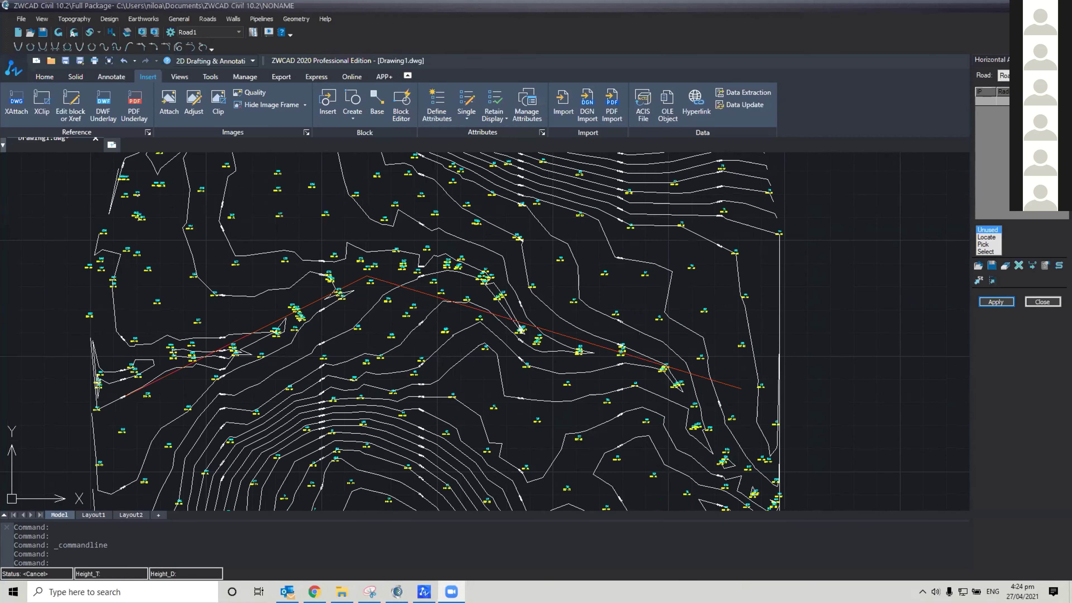
Reopen the Horizontal Alignment for Road1 and try its Select option for taking the alignment from the centreline polyline.
{"action": "left_click", "coordinate": [985, 252]}
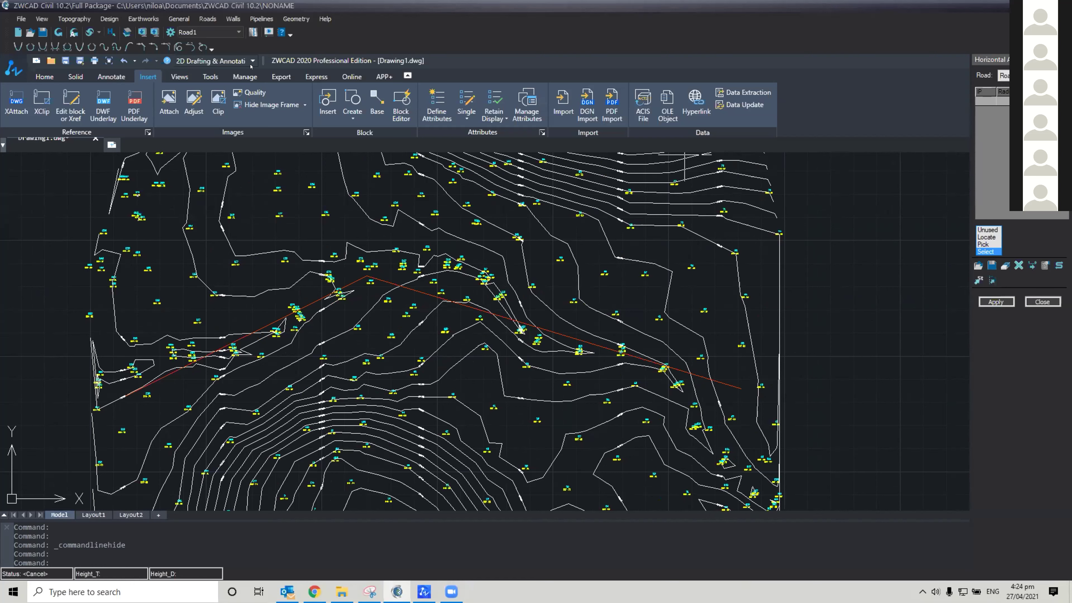
{"action": "left_click", "coordinate": [207, 18]}
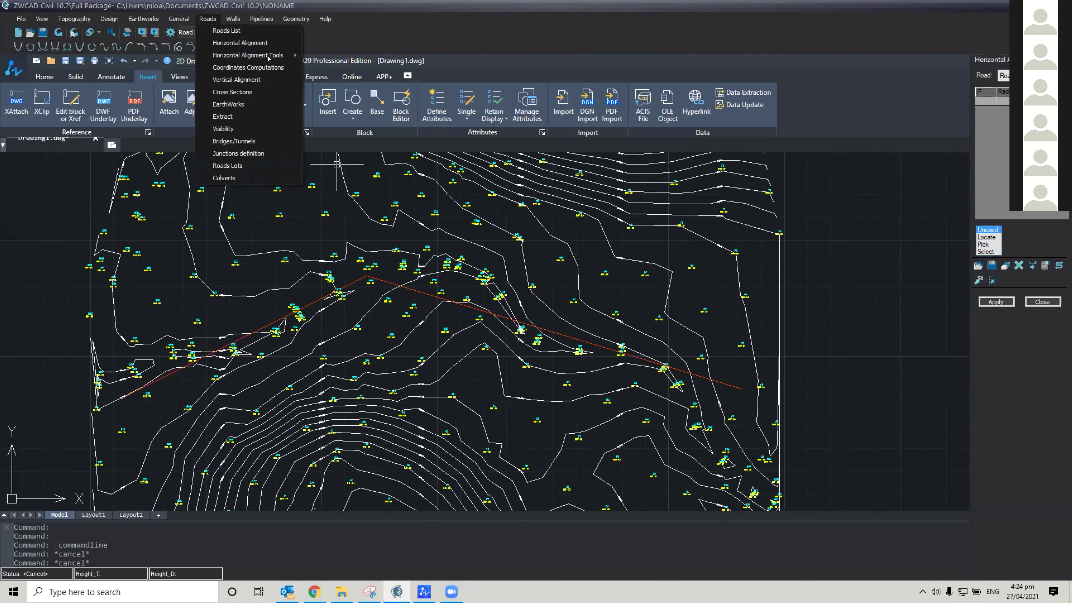
{"action": "left_click", "coordinate": [209, 43]}
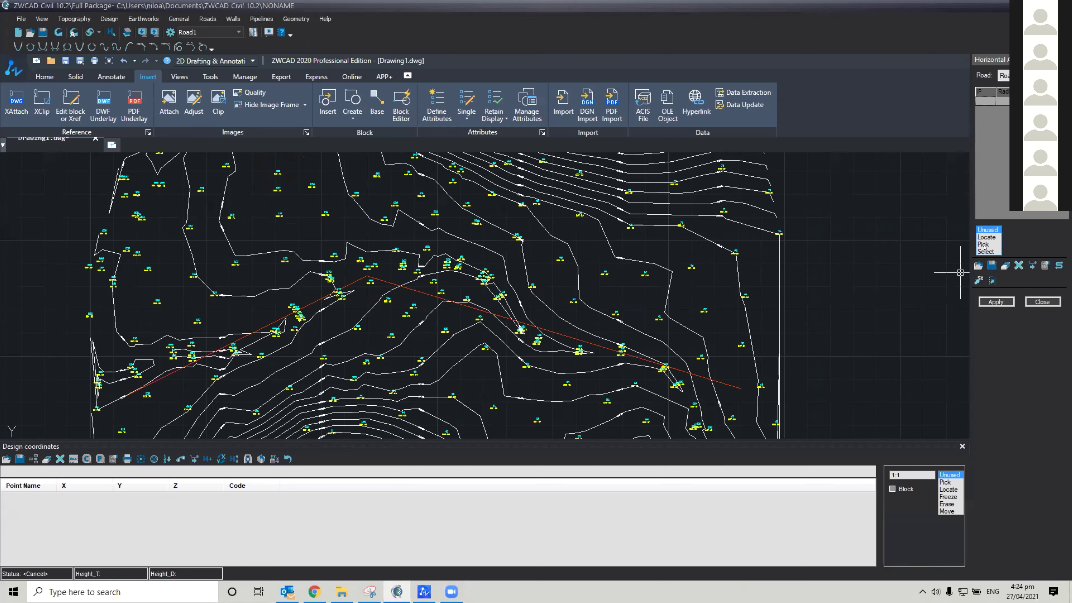
{"action": "left_click", "coordinate": [986, 252]}
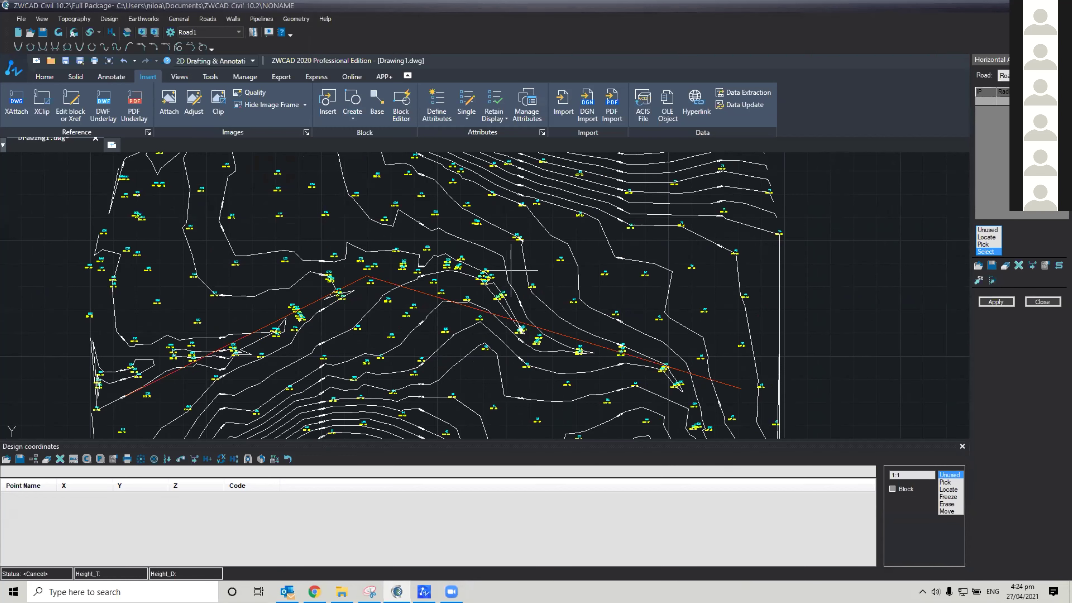
{"action": "key", "text": "Escape"}
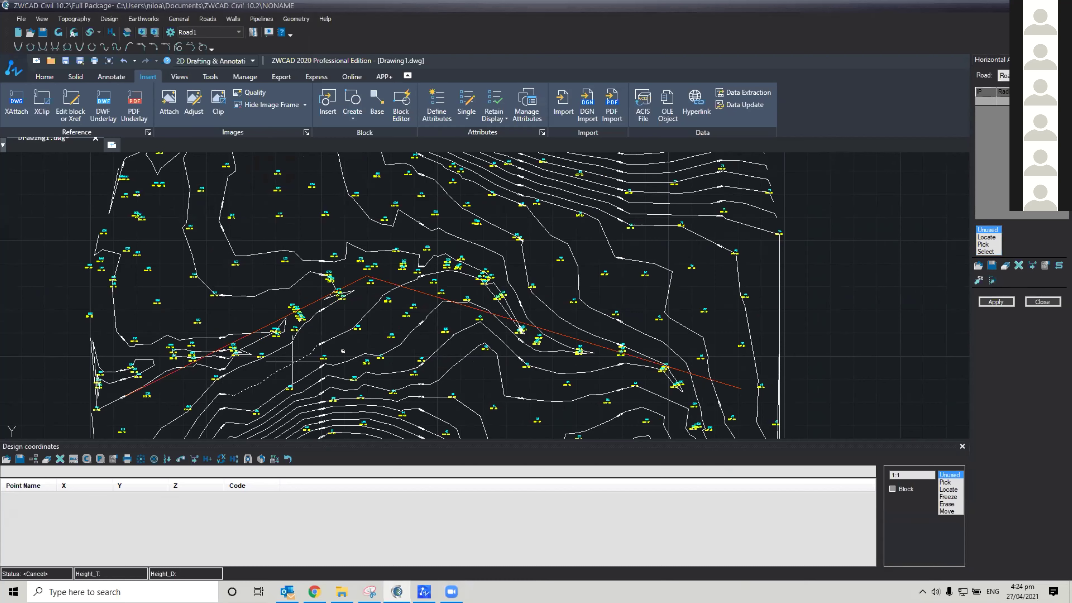
Reduce the height of the Design coordinates panel to give the drawing more room.
{"action": "middle_click_drag", "start_coordinate": [294, 362], "coordinate": [342, 355]}
{"action": "mouse_move", "coordinate": [151, 440]}
{"action": "left_mouse_down"}
{"action": "mouse_move", "coordinate": [162, 397]}
{"action": "mouse_move", "coordinate": [169, 476]}
{"action": "left_mouse_up"}
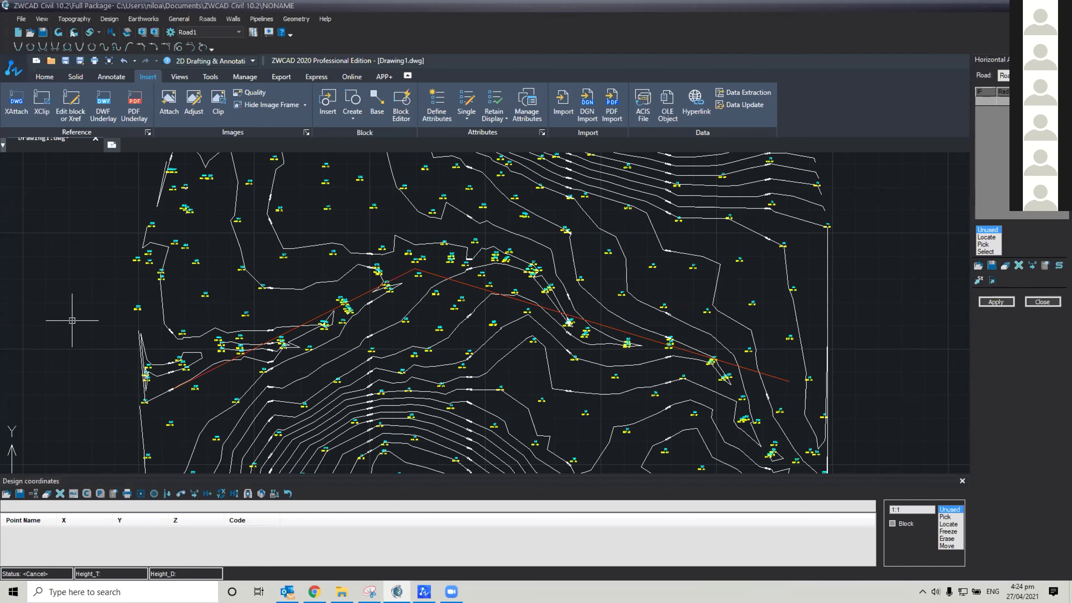
{"action": "scroll", "coordinate": [72, 320], "scroll_direction": "up", "scroll_amount": 1}
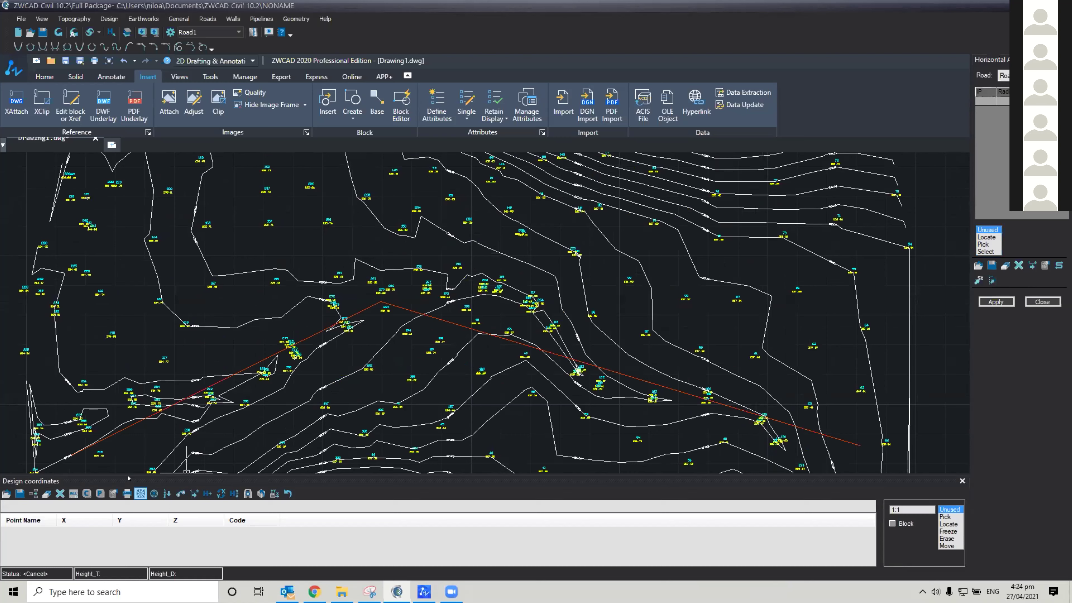
{"action": "mouse_move", "coordinate": [136, 476]}
{"action": "left_mouse_down"}
{"action": "mouse_move", "coordinate": [135, 450]}
{"action": "mouse_move", "coordinate": [139, 484]}
{"action": "left_mouse_up"}
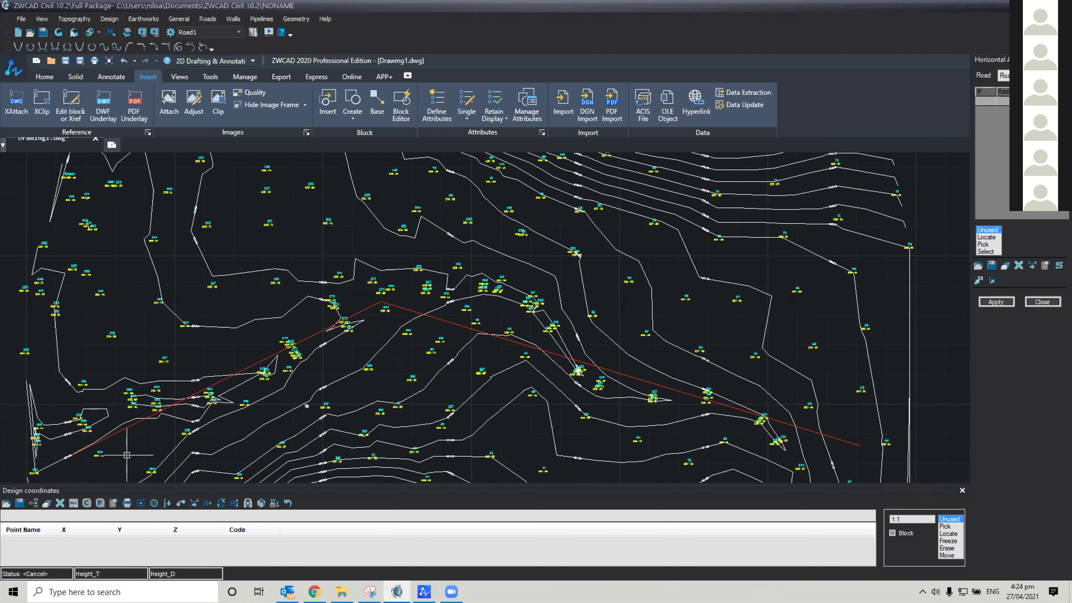
{"action": "middle_click_drag", "start_coordinate": [128, 455], "coordinate": [328, 407]}
{"action": "middle_click_drag", "start_coordinate": [81, 339], "coordinate": [85, 336]}
{"action": "left_click", "coordinate": [85, 336]}
{"action": "left_click", "coordinate": [85, 336]}
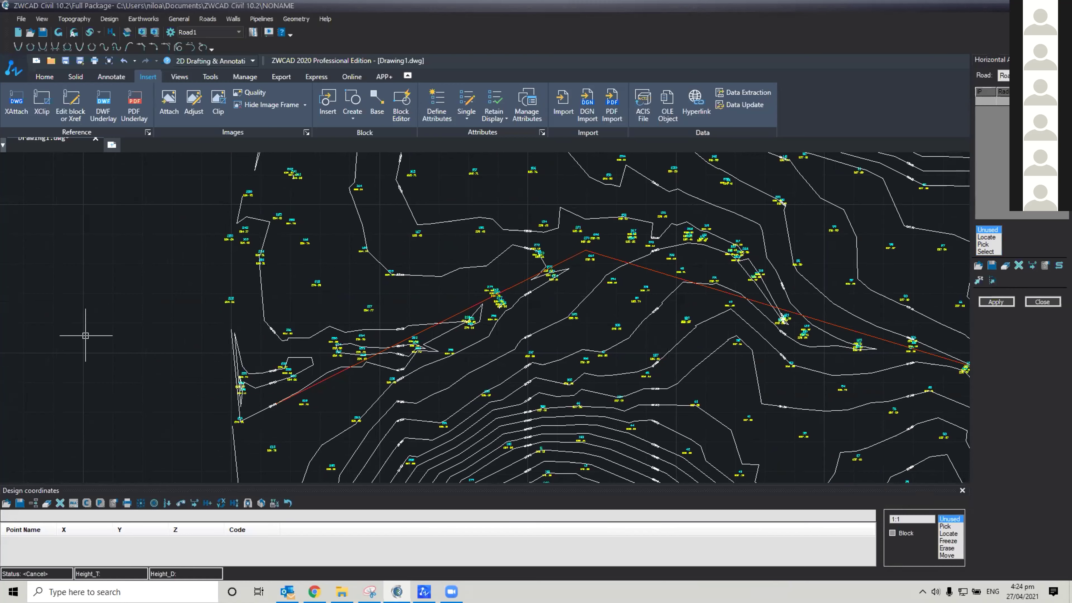
{"action": "middle_click_drag", "start_coordinate": [479, 413], "coordinate": [291, 358]}
{"action": "scroll", "coordinate": [618, 370], "scroll_direction": "down", "scroll_amount": 1}
{"action": "scroll", "coordinate": [617, 394], "scroll_direction": "down", "scroll_amount": 1}
{"action": "scroll", "coordinate": [617, 394], "scroll_direction": "up", "scroll_amount": 1}
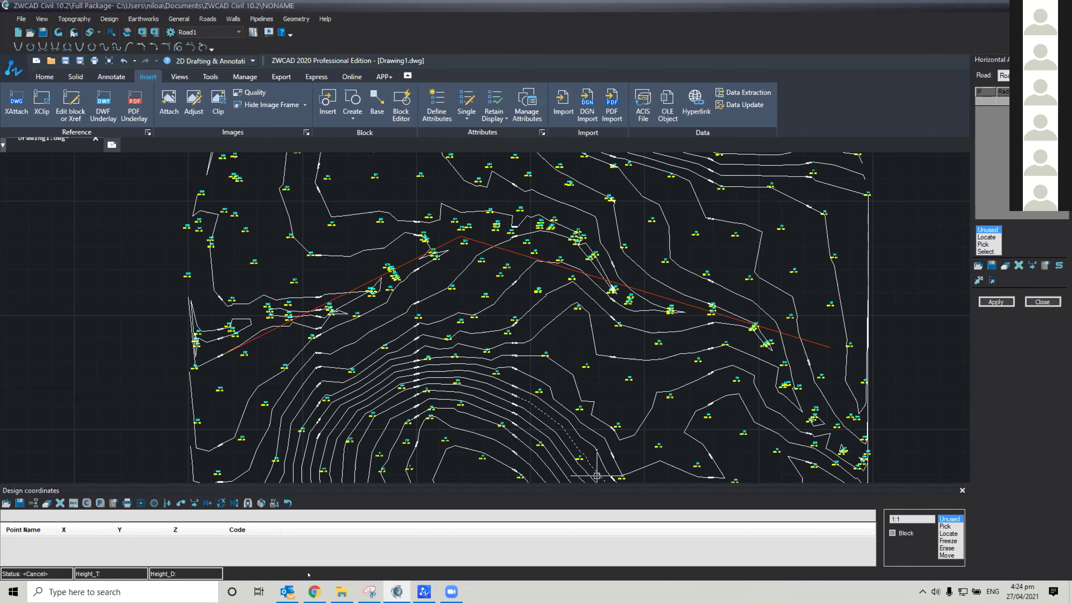
{"action": "middle_click_drag", "start_coordinate": [464, 456], "coordinate": [401, 398]}
{"action": "mouse_move", "coordinate": [288, 281]}
{"action": "middle_mouse_down"}
{"action": "mouse_move", "coordinate": [316, 259]}
{"action": "mouse_move", "coordinate": [344, 267]}
{"action": "middle_mouse_up"}
{"action": "middle_click_drag", "start_coordinate": [587, 364], "coordinate": [616, 369]}
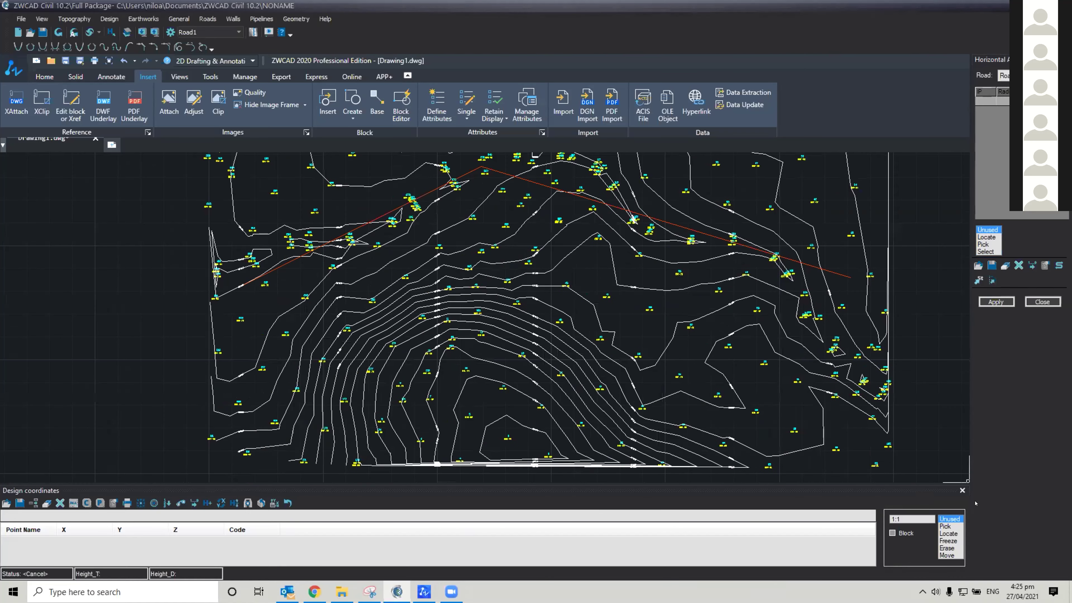
Close the Design coordinates panel and show the command line below the drawing.
{"action": "left_click", "coordinate": [961, 491]}
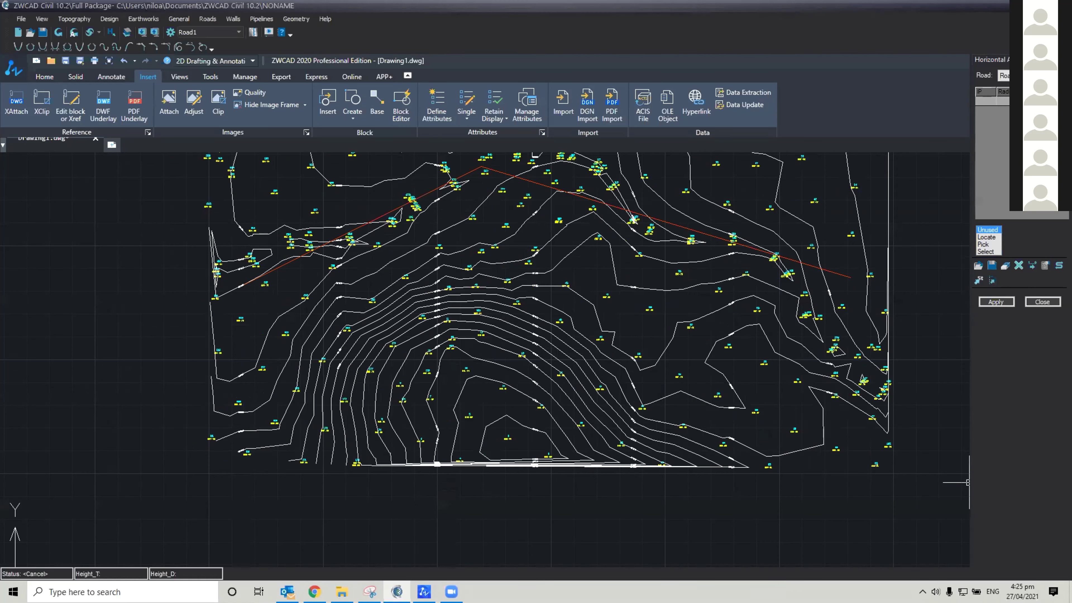
{"action": "key", "text": "ctrl+9"}
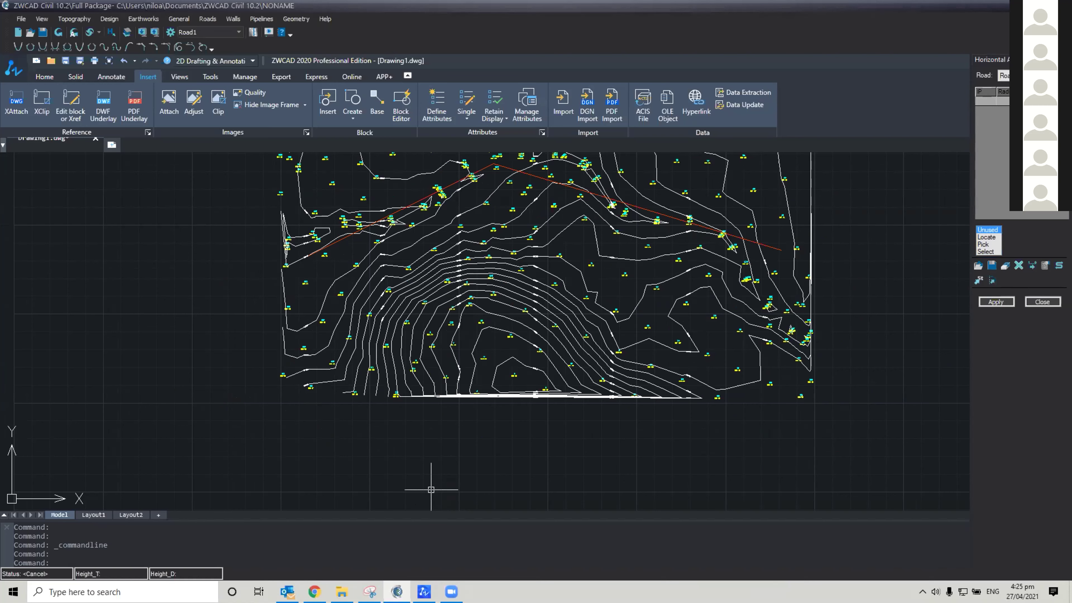
{"action": "middle_click_drag", "start_coordinate": [651, 421], "coordinate": [584, 471]}
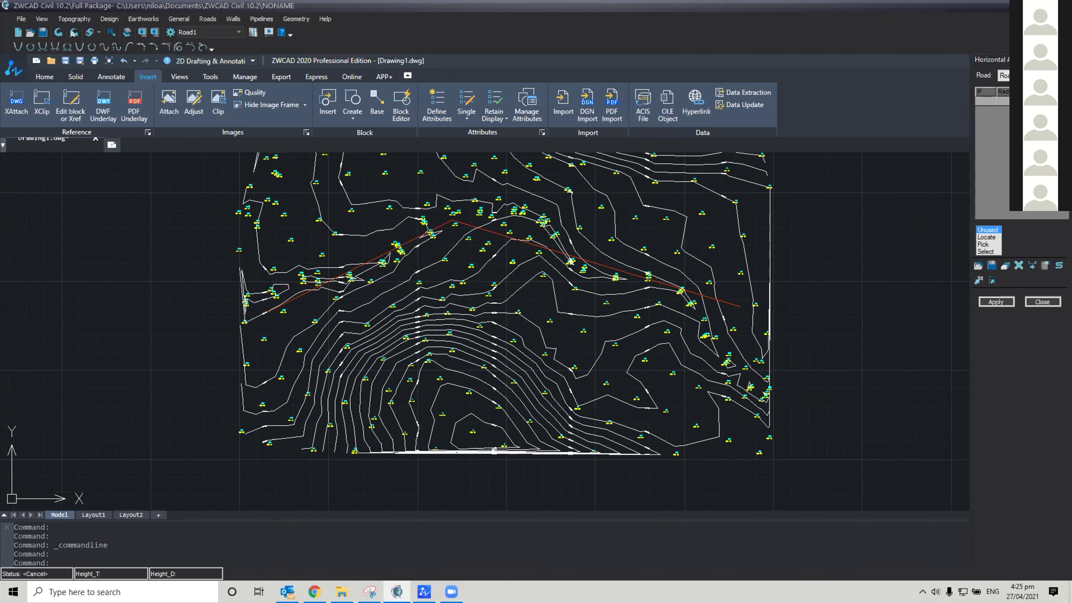
{"action": "middle_click_drag", "start_coordinate": [507, 376], "coordinate": [513, 399]}
Open the Horizontal Alignment for Road1 again and bring the whole centreline polyline into view.
{"action": "left_click", "coordinate": [207, 18]}
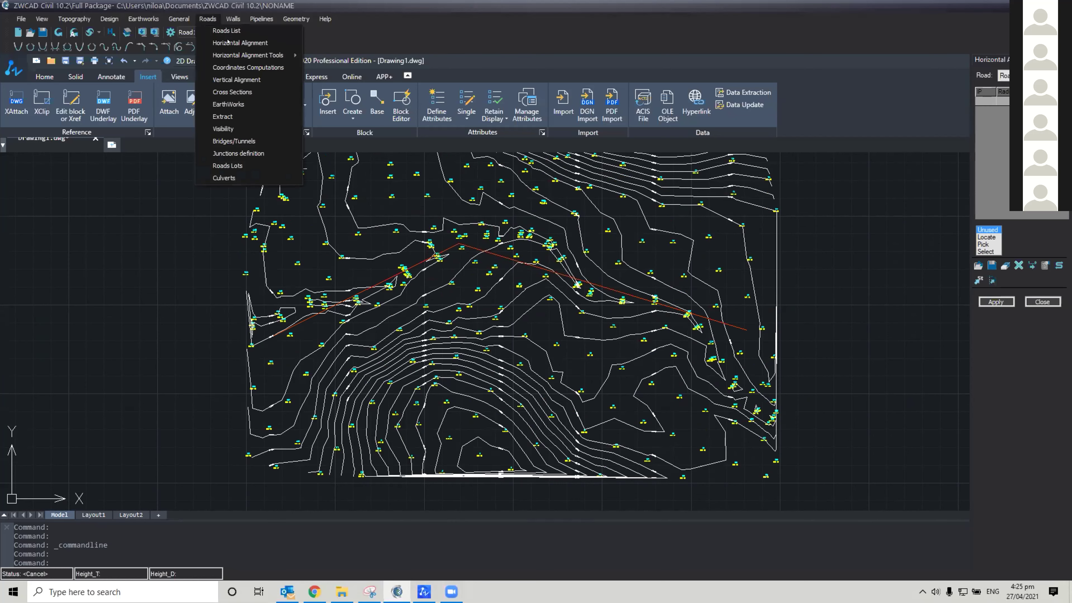
{"action": "left_click", "coordinate": [228, 42]}
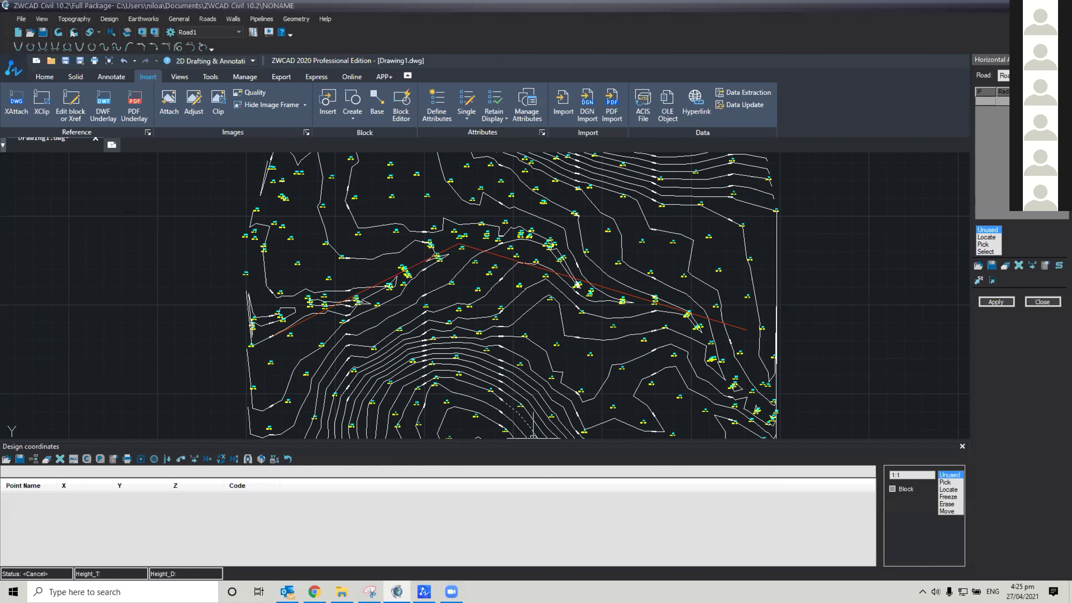
{"action": "middle_click_drag", "start_coordinate": [148, 365], "coordinate": [200, 342]}
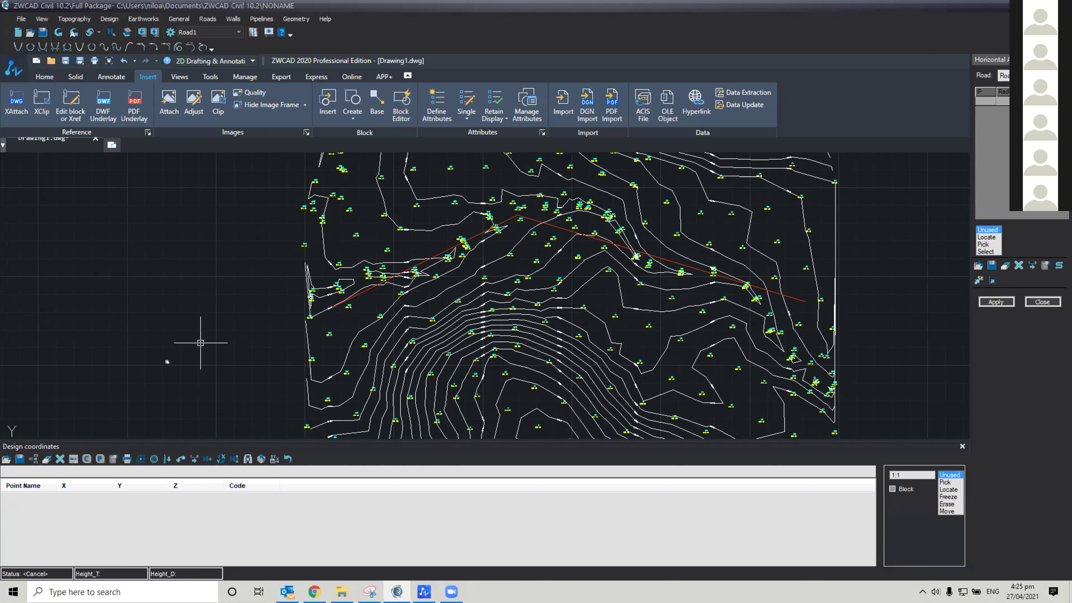
{"action": "scroll", "coordinate": [190, 353], "scroll_direction": "up", "scroll_amount": 1}
{"action": "scroll", "coordinate": [172, 377], "scroll_direction": "up", "scroll_amount": 1}
{"action": "scroll", "coordinate": [171, 380], "scroll_direction": "down", "scroll_amount": 1}
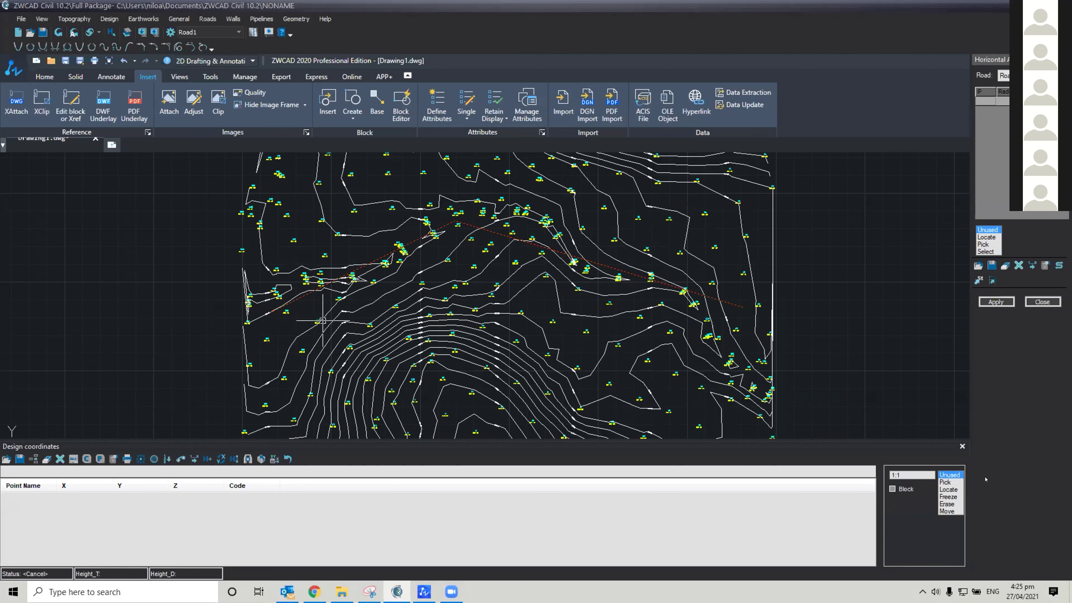
Close the reopened Design coordinates panel to uncover the command line and the lower part of the contour drawing.
{"action": "left_click", "coordinate": [962, 447]}
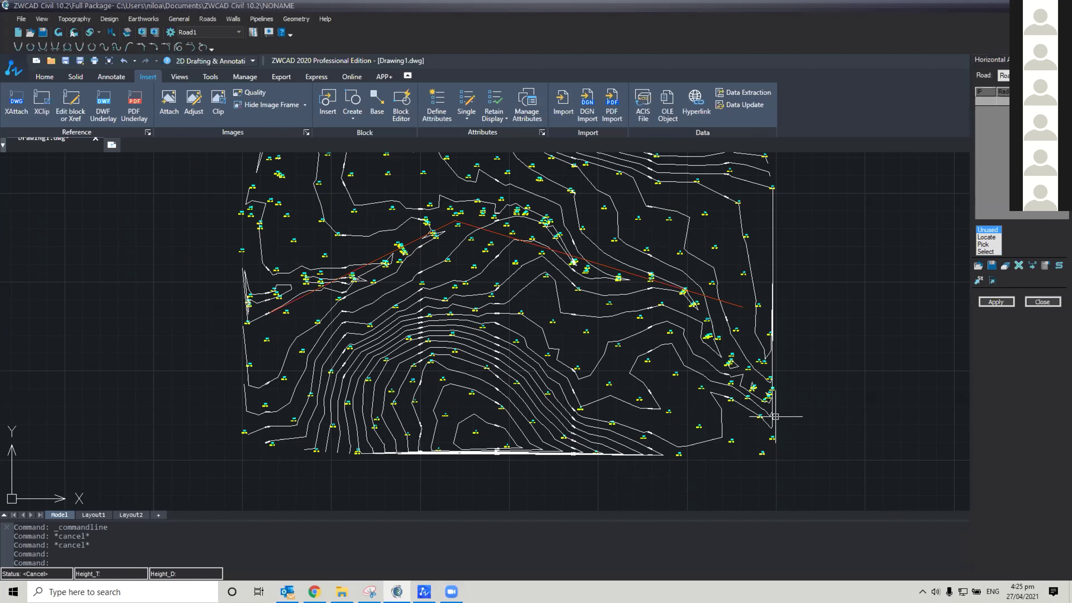
{"action": "left_click", "coordinate": [819, 417]}
{"action": "mouse_move", "coordinate": [803, 408]}
{"action": "middle_mouse_down"}
{"action": "mouse_move", "coordinate": [691, 373]}
{"action": "mouse_move", "coordinate": [734, 460]}
{"action": "middle_mouse_up"}
{"action": "left_click", "coordinate": [741, 430]}
{"action": "middle_click_drag", "start_coordinate": [734, 360], "coordinate": [743, 381]}
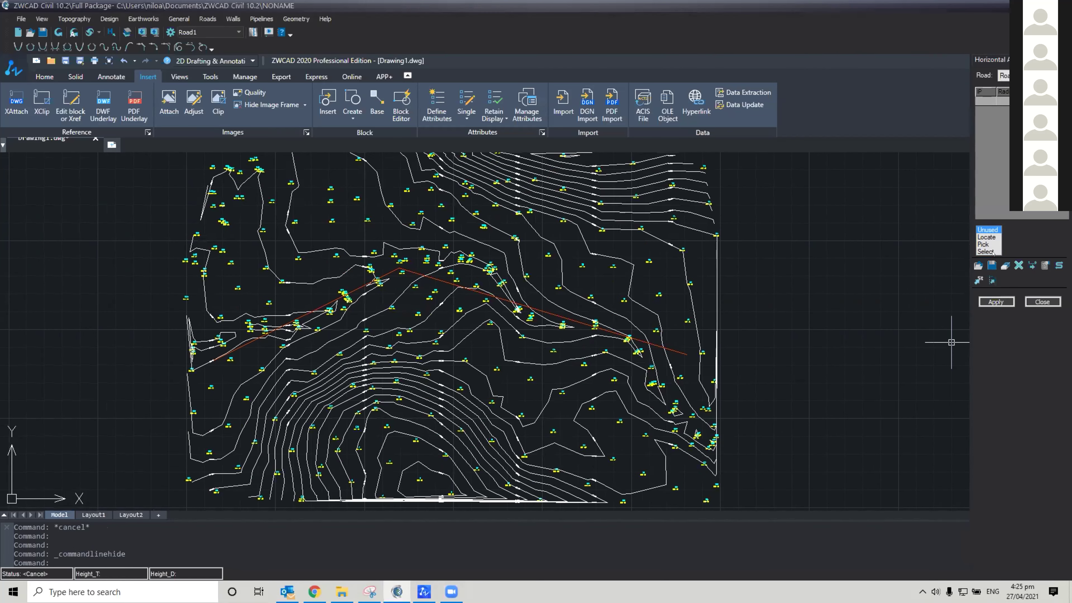
Take Road1's horizontal alignment from the red centreline polyline with the Select option.
{"action": "left_click", "coordinate": [985, 251]}
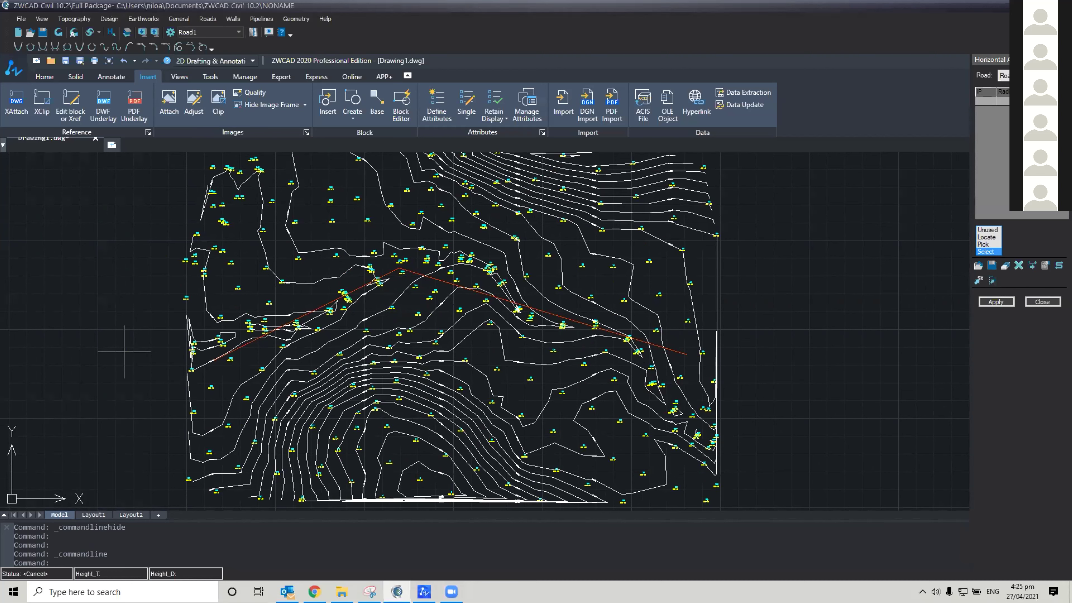
{"action": "left_click", "coordinate": [131, 339]}
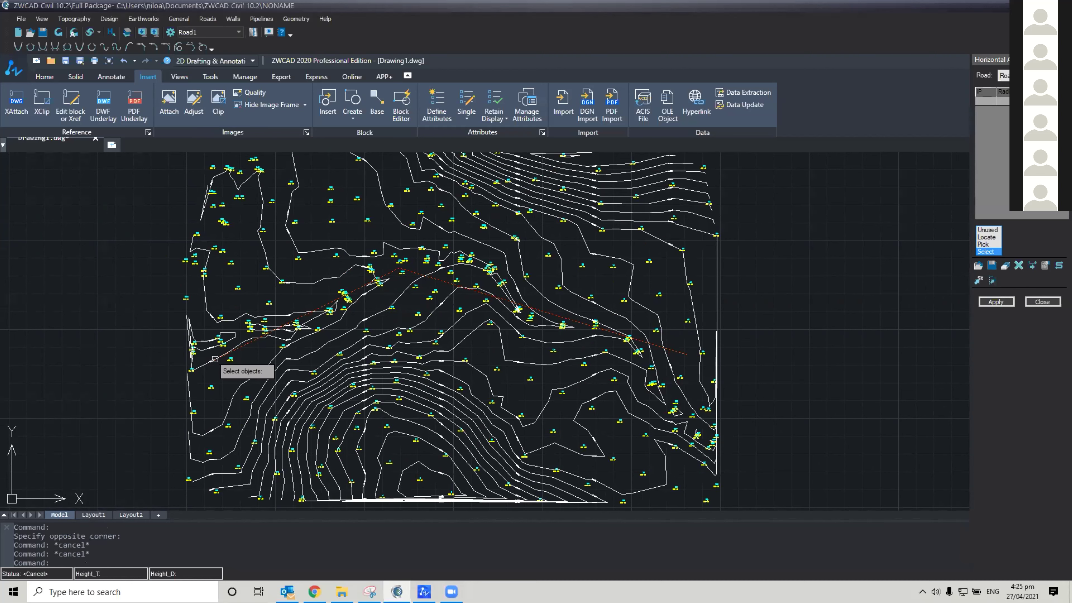
{"action": "left_click", "coordinate": [326, 302]}
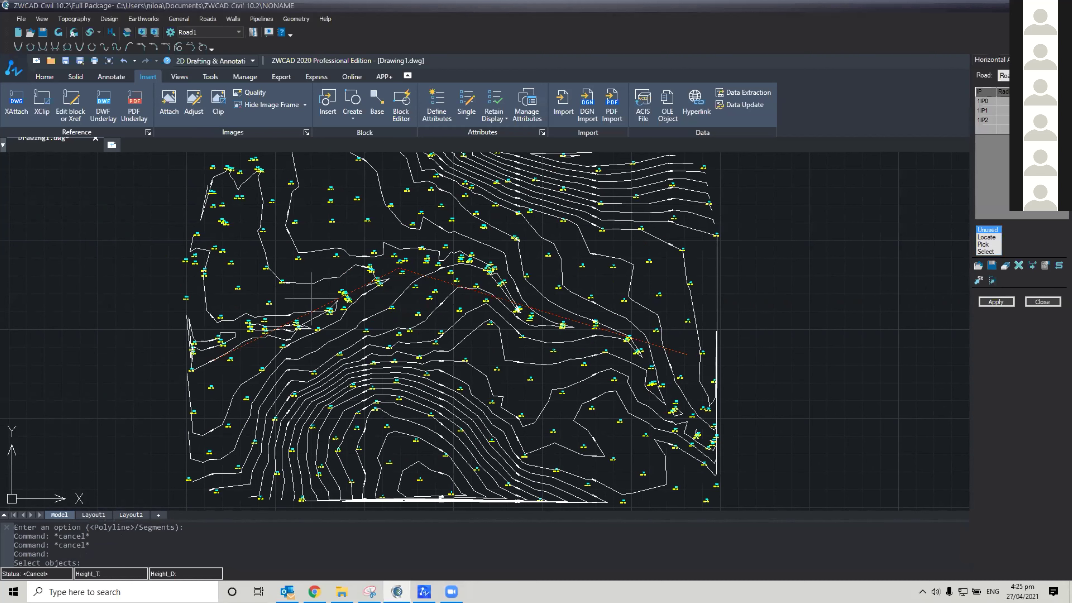
Apply the horizontal alignment to the drawing with only Distances turned on in the Layout & contours options.
{"action": "left_click", "coordinate": [995, 301]}
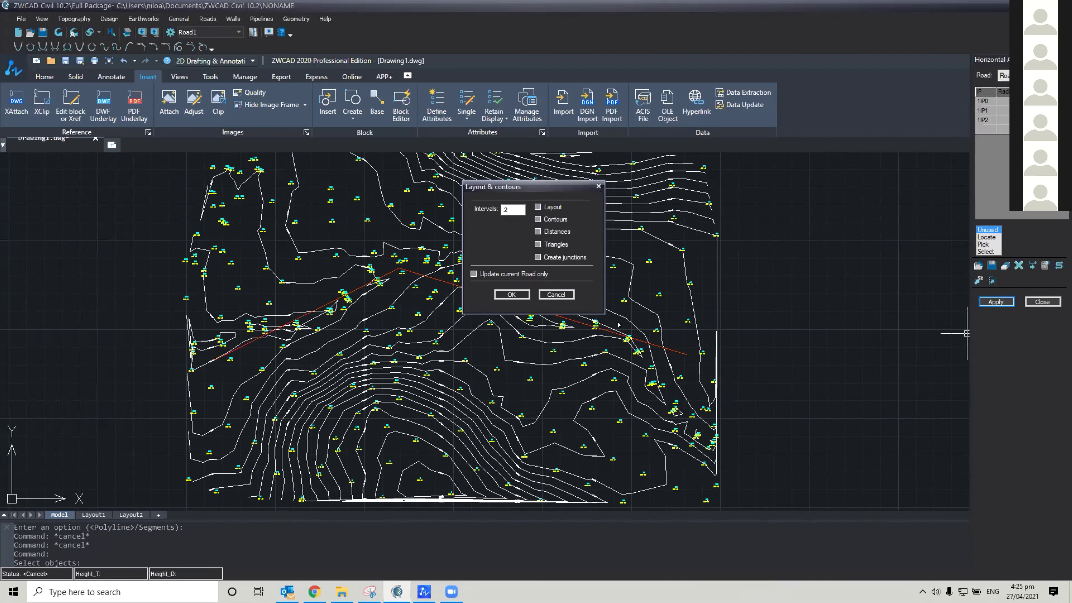
{"action": "left_click", "coordinate": [537, 231]}
{"action": "left_click", "coordinate": [510, 293]}
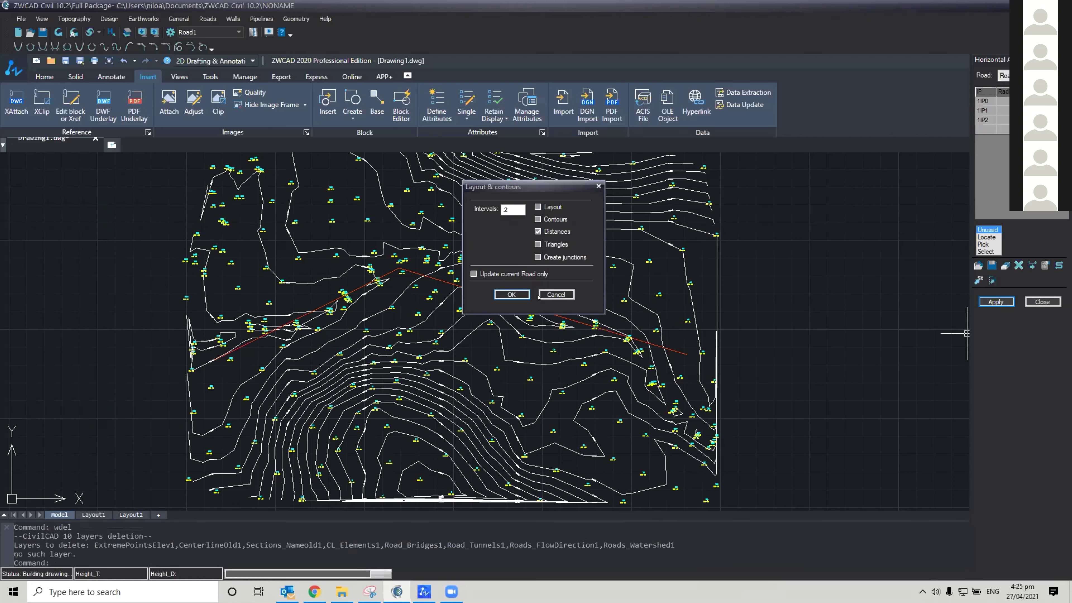
{"action": "scroll", "coordinate": [239, 342], "scroll_direction": "up", "scroll_amount": 6}
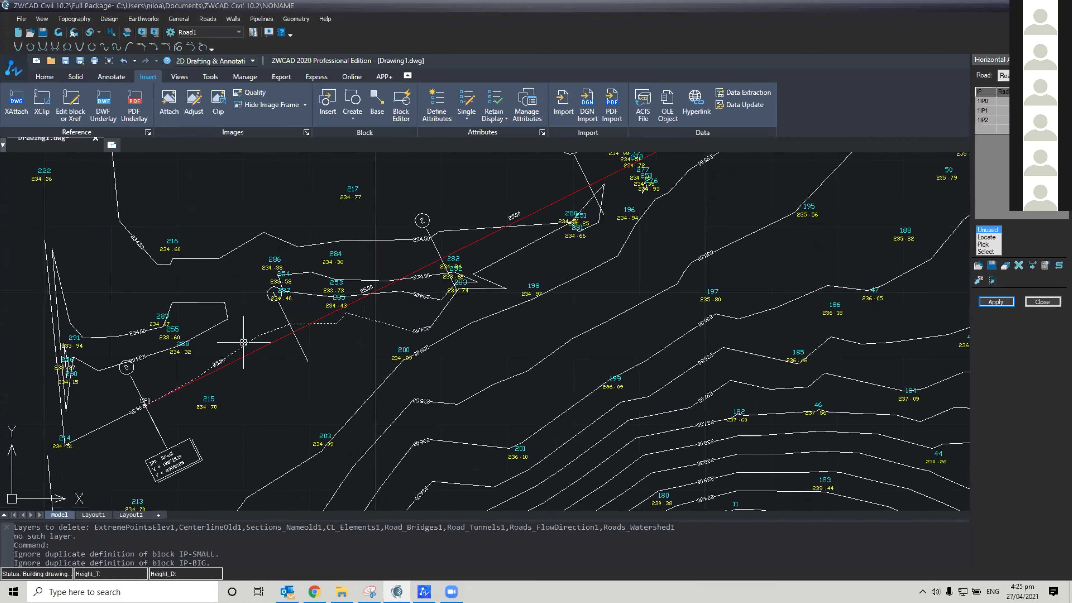
{"action": "middle_click_drag", "start_coordinate": [299, 345], "coordinate": [393, 351]}
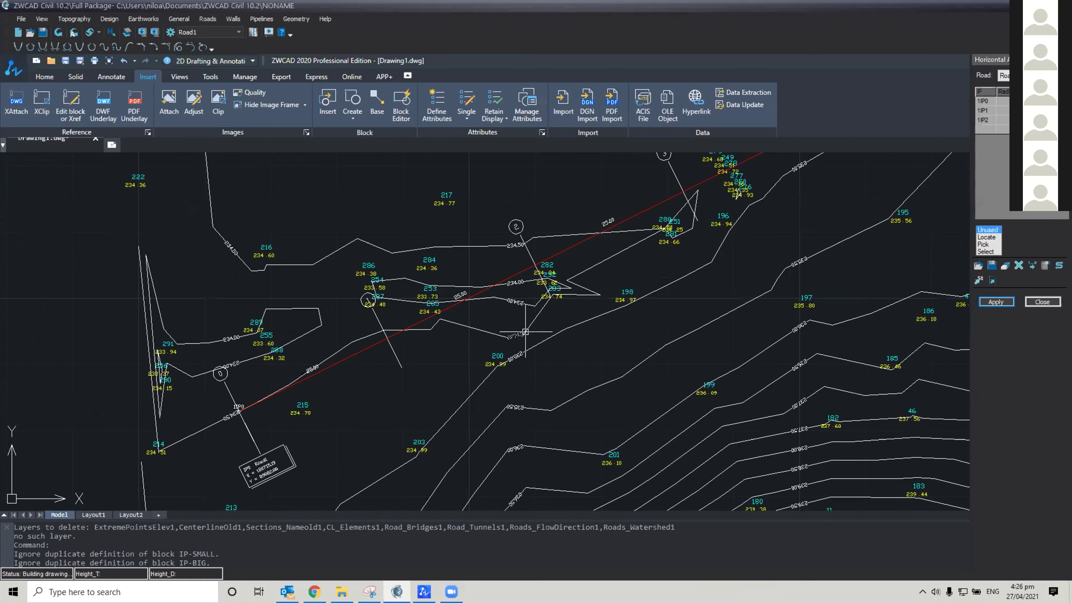
{"action": "scroll", "coordinate": [528, 330], "scroll_direction": "down", "scroll_amount": 3}
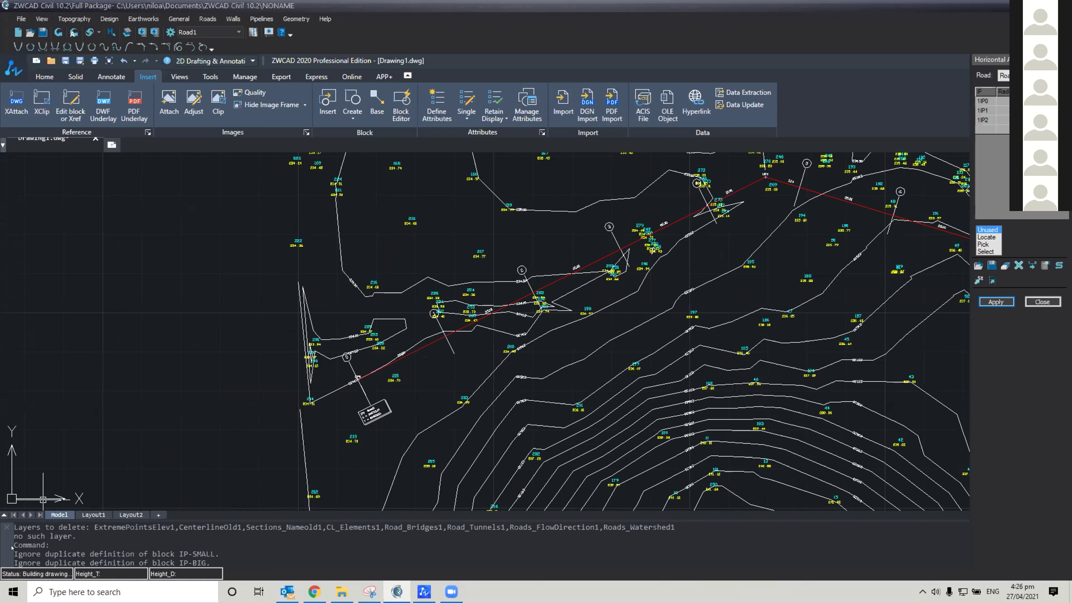
Undock the command line so that it floats over the drawing area.
{"action": "mouse_move", "coordinate": [15, 469]}
{"action": "left_mouse_down"}
{"action": "mouse_move", "coordinate": [6, 442]}
{"action": "mouse_move", "coordinate": [3, 453]}
{"action": "left_mouse_up"}
{"action": "mouse_move", "coordinate": [3, 532]}
{"action": "left_mouse_down"}
{"action": "mouse_move", "coordinate": [3, 573]}
{"action": "mouse_move", "coordinate": [4, 516]}
{"action": "left_mouse_up"}
{"action": "scroll", "coordinate": [270, 380], "scroll_direction": "down", "scroll_amount": 4}
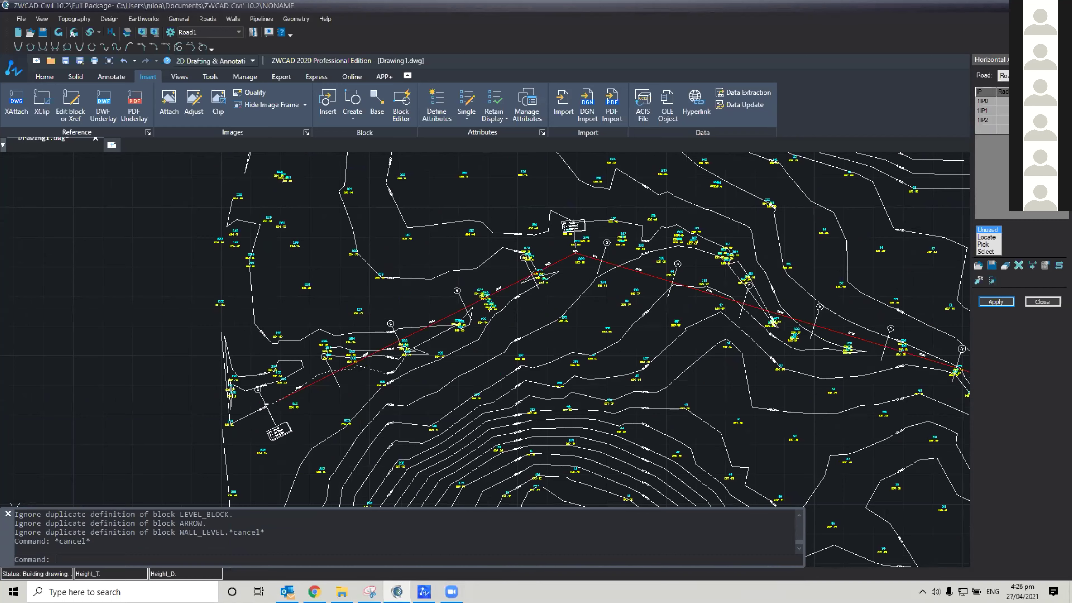
Set the curve radius of 1IP1 to 100 and reapply the horizontal alignment with Distances turned on.
{"action": "scroll", "coordinate": [813, 313], "scroll_direction": "up", "scroll_amount": 5}
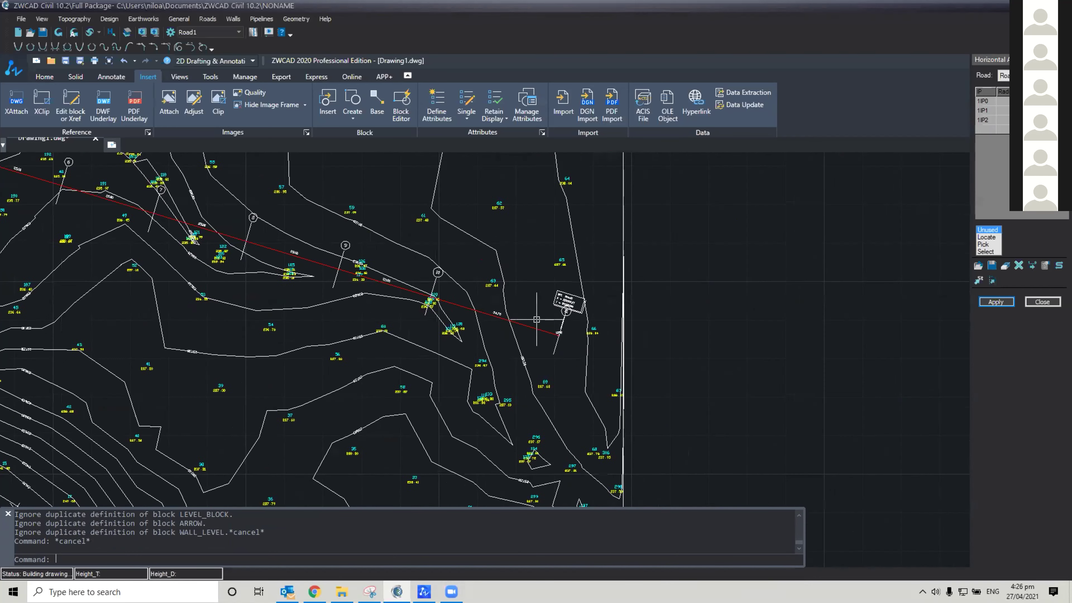
{"action": "scroll", "coordinate": [719, 326], "scroll_direction": "down", "scroll_amount": 3}
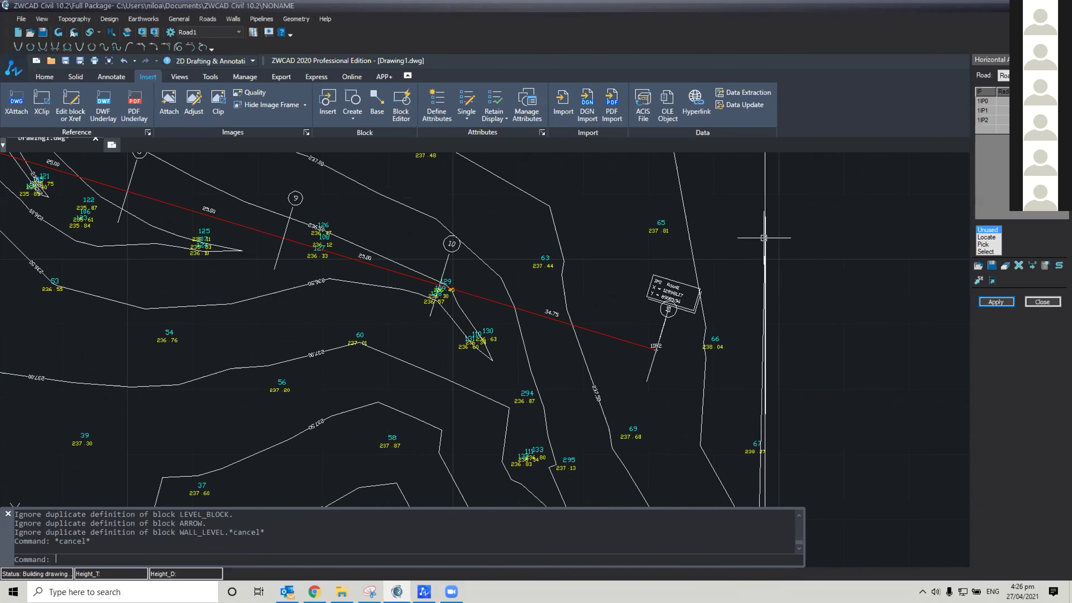
{"action": "left_click", "coordinate": [1002, 111]}
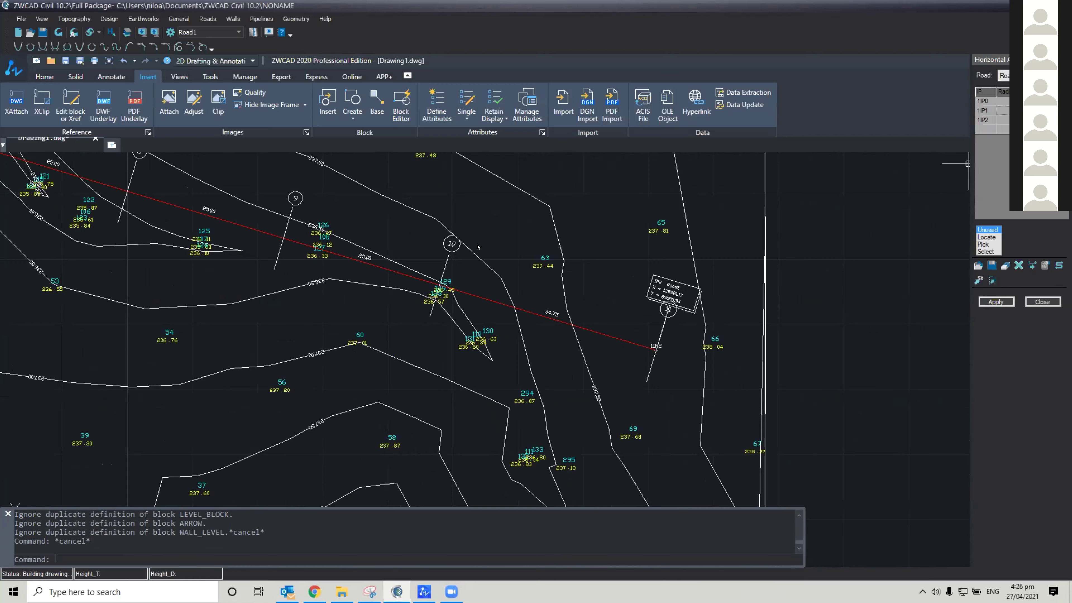
{"action": "scroll", "coordinate": [675, 295], "scroll_direction": "down", "scroll_amount": 5}
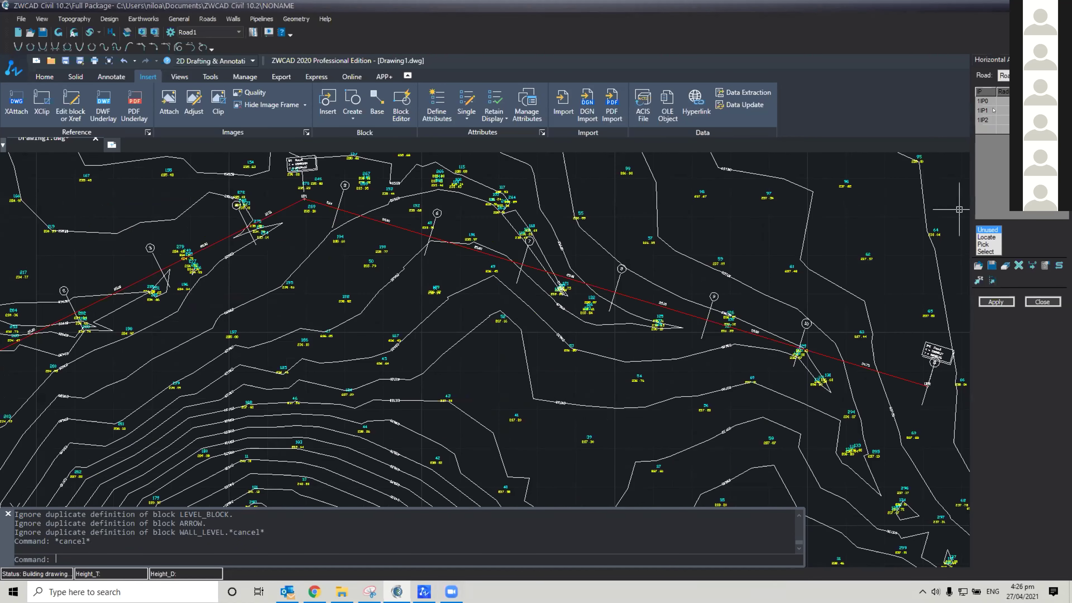
{"action": "type", "text": "100"}
{"action": "left_click", "coordinate": [996, 301]}
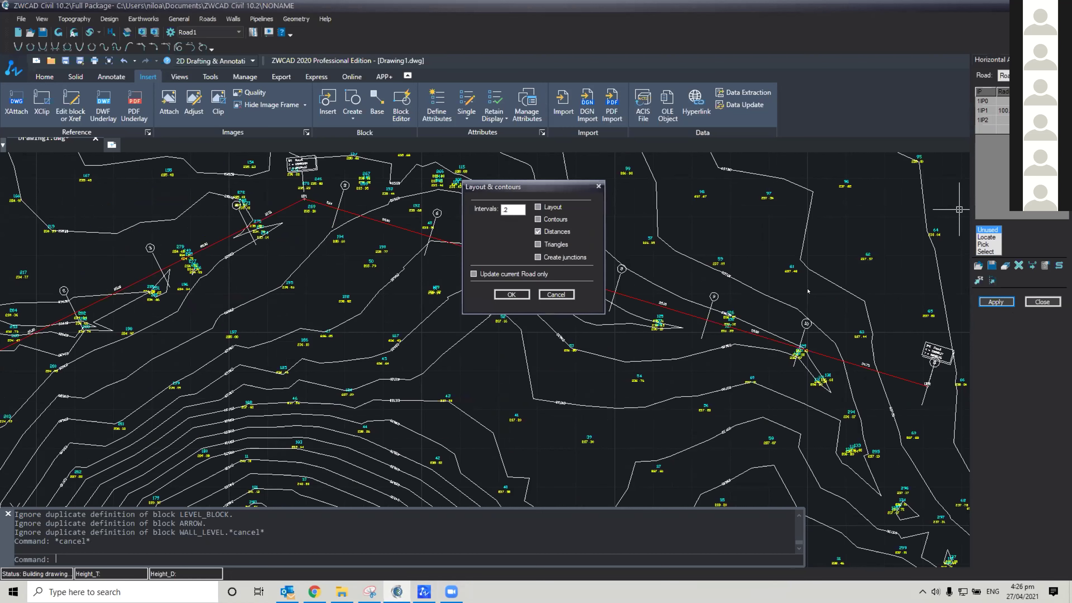
{"action": "left_click", "coordinate": [501, 294]}
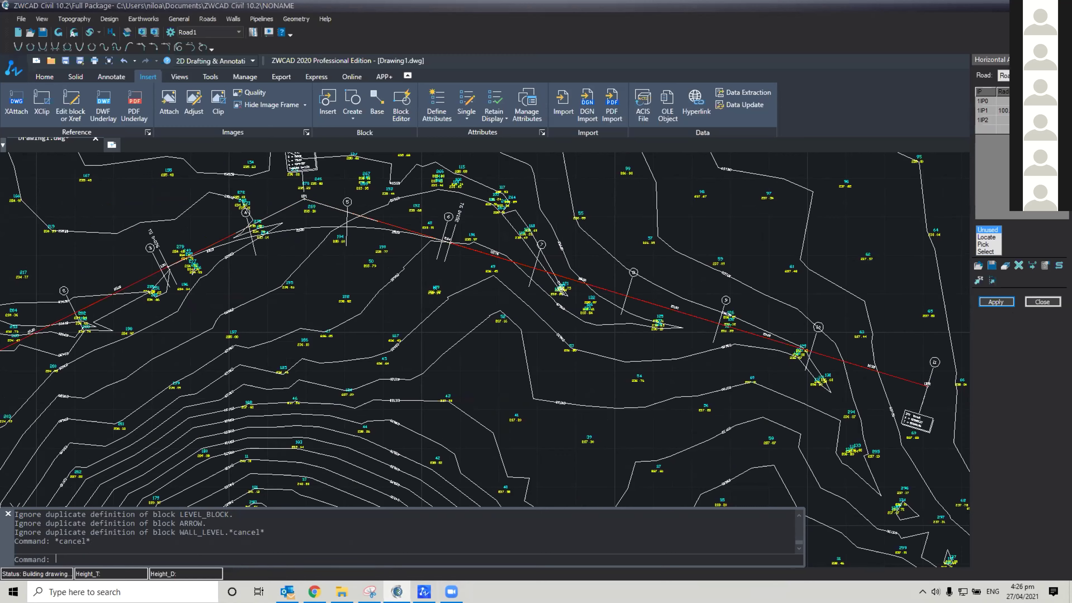
Examine the curve drawn at 1IP1, including its tangent stations and the numbered cross sections along the road.
{"action": "scroll", "coordinate": [217, 205], "scroll_direction": "up", "scroll_amount": 6}
{"action": "middle_click_drag", "start_coordinate": [383, 301], "coordinate": [346, 304]}
{"action": "middle_click_drag", "start_coordinate": [293, 340], "coordinate": [534, 271]}
{"action": "scroll", "coordinate": [333, 368], "scroll_direction": "down", "scroll_amount": 2}
{"action": "mouse_move", "coordinate": [126, 466]}
{"action": "middle_mouse_down"}
{"action": "mouse_move", "coordinate": [360, 355]}
{"action": "mouse_move", "coordinate": [417, 289]}
{"action": "middle_mouse_up"}
{"action": "scroll", "coordinate": [550, 315], "scroll_direction": "down", "scroll_amount": 2}
{"action": "mouse_move", "coordinate": [513, 321]}
{"action": "middle_mouse_down"}
{"action": "mouse_move", "coordinate": [392, 325]}
{"action": "mouse_move", "coordinate": [330, 344]}
{"action": "mouse_move", "coordinate": [448, 342]}
{"action": "middle_mouse_up"}
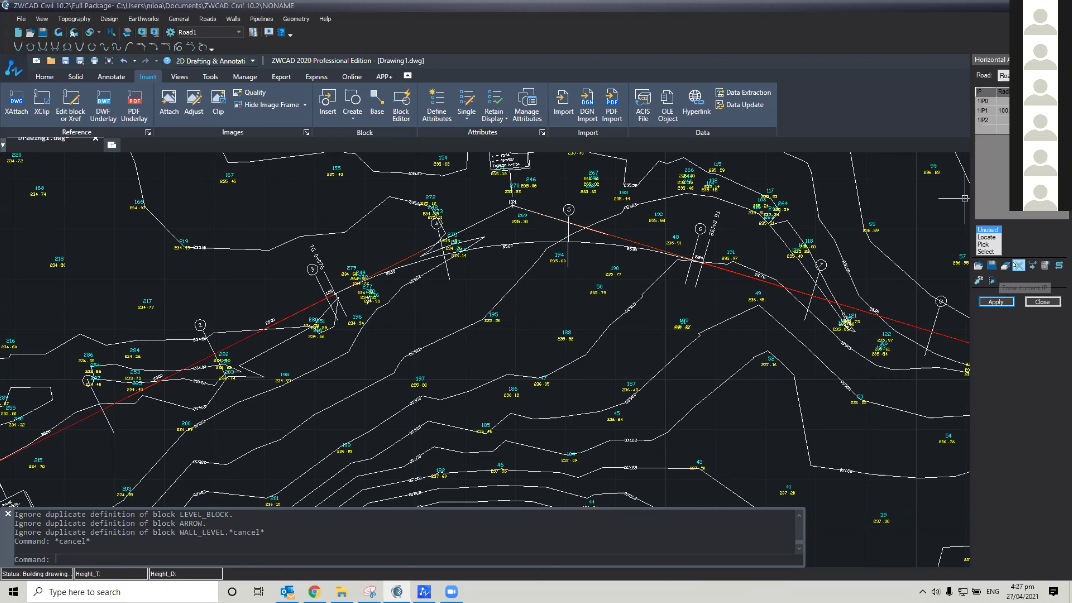
Set the sections format to Format2 in the Define sections settings of the Horizontal Alignment road options.
{"action": "left_click", "coordinate": [1040, 263]}
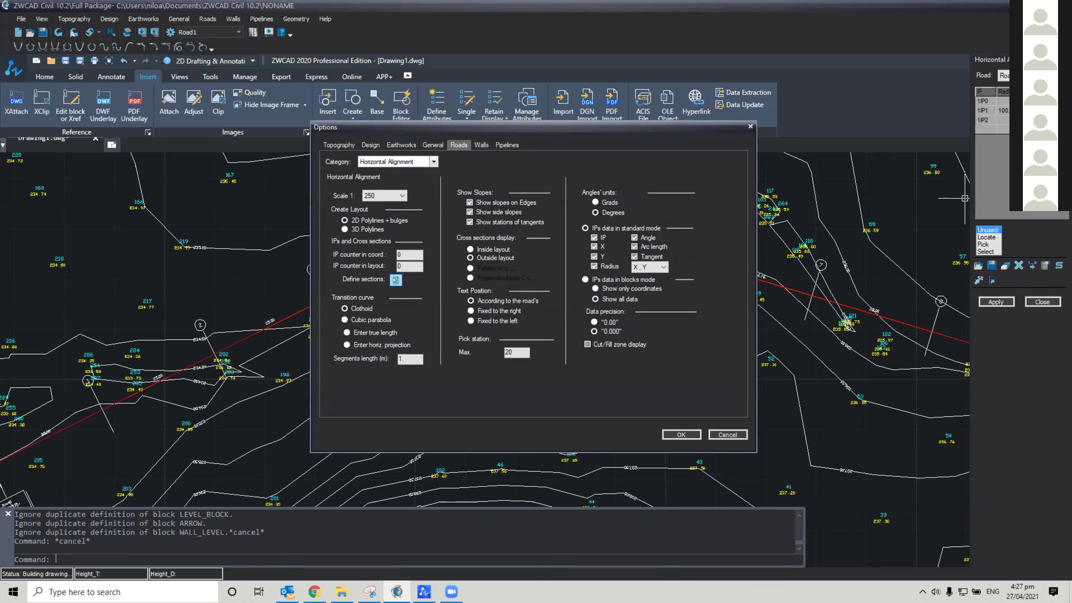
{"action": "left_click", "coordinate": [395, 279]}
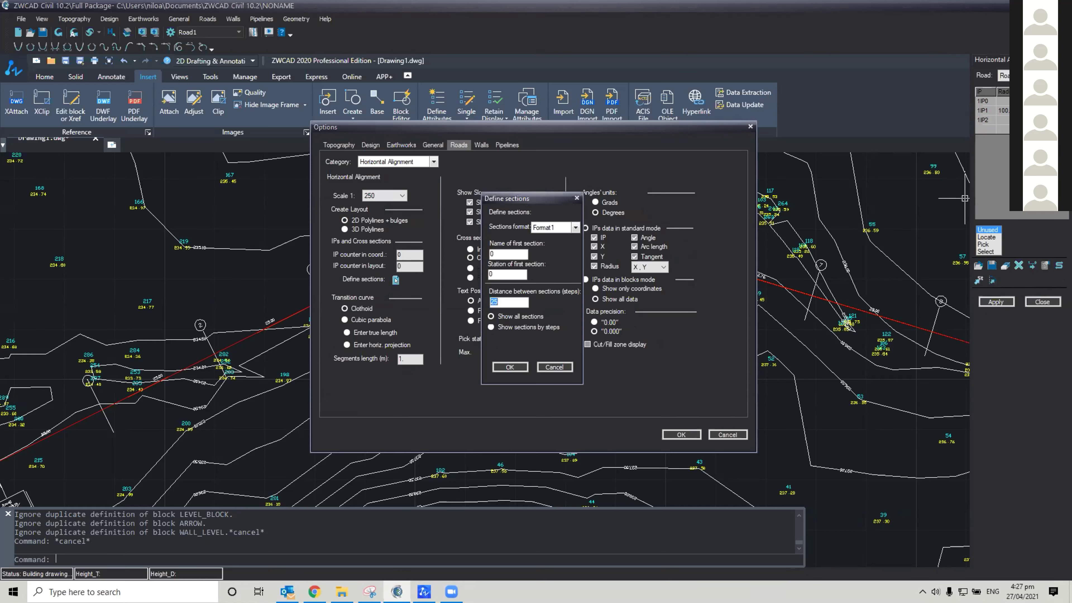
{"action": "left_click", "coordinate": [575, 227]}
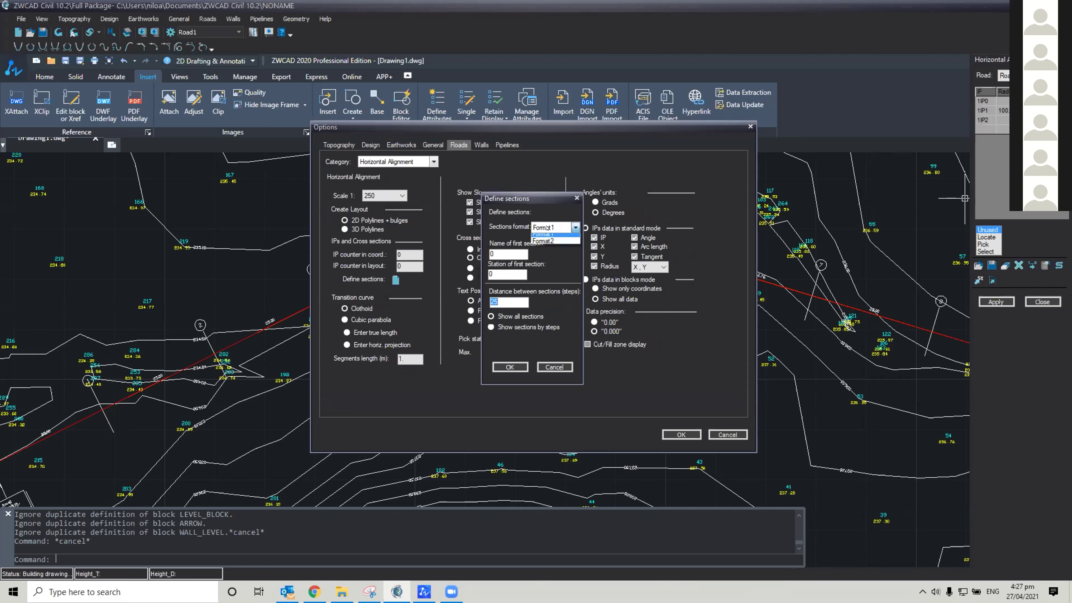
{"action": "left_click", "coordinate": [564, 244]}
{"action": "left_click", "coordinate": [566, 228]}
{"action": "left_click", "coordinate": [544, 237]}
{"action": "left_click", "coordinate": [566, 229]}
{"action": "left_click", "coordinate": [559, 245]}
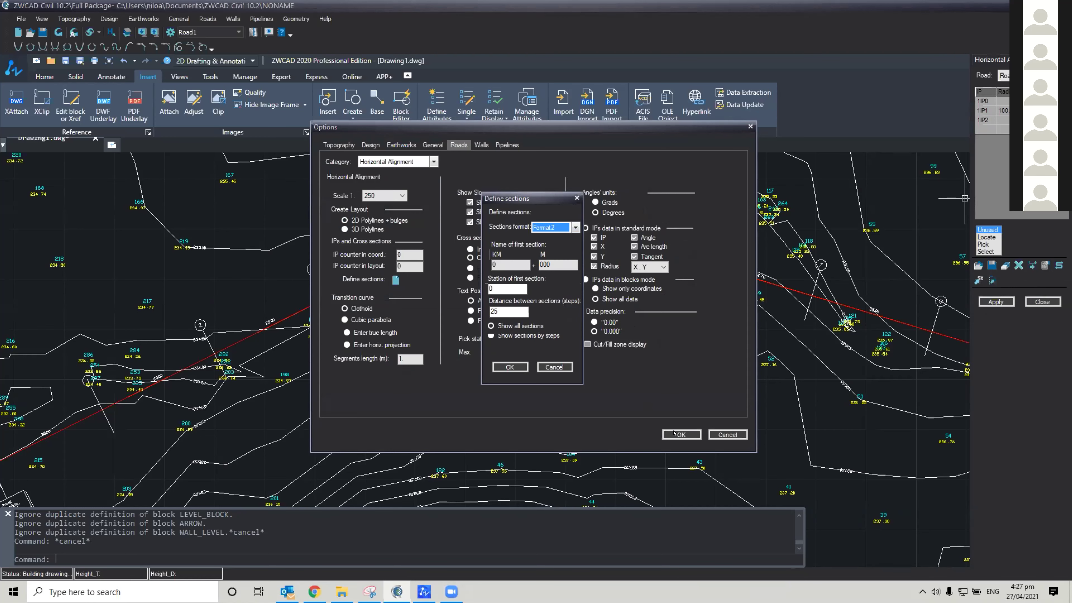
{"action": "left_click", "coordinate": [510, 366]}
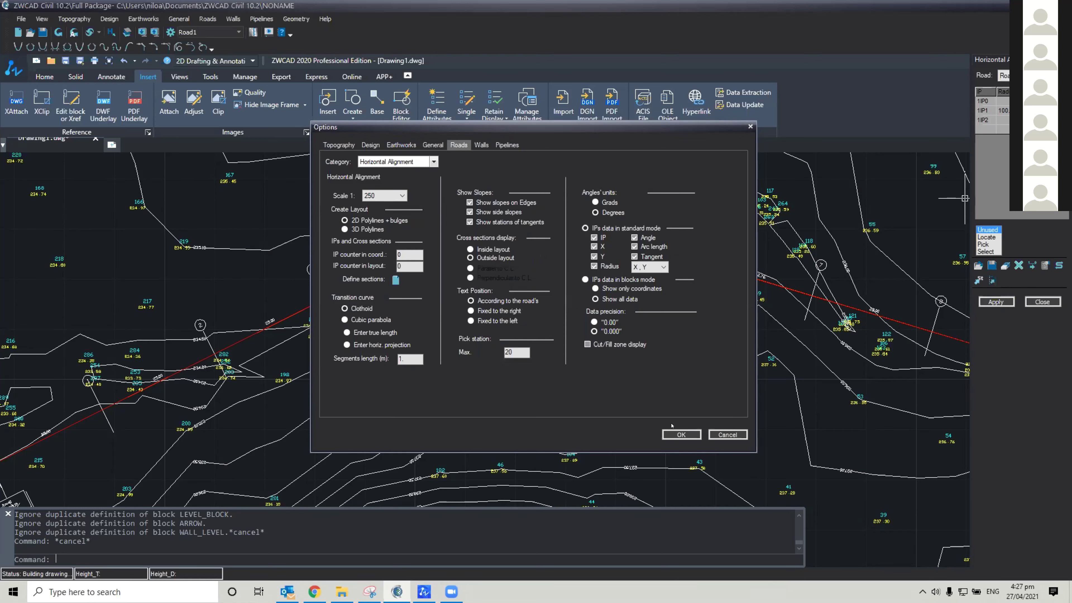
{"action": "left_click", "coordinate": [672, 434]}
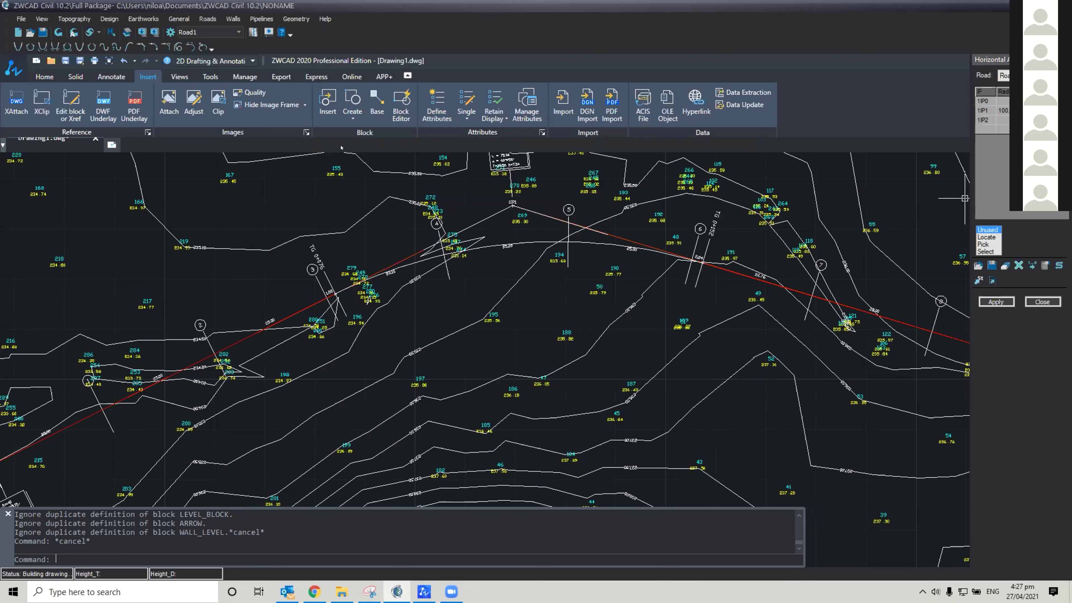
Reapply Road1's horizontal alignment with Distances turned on and inspect the station labels at the cross sections.
{"action": "left_click", "coordinate": [996, 302]}
{"action": "left_click", "coordinate": [500, 292]}
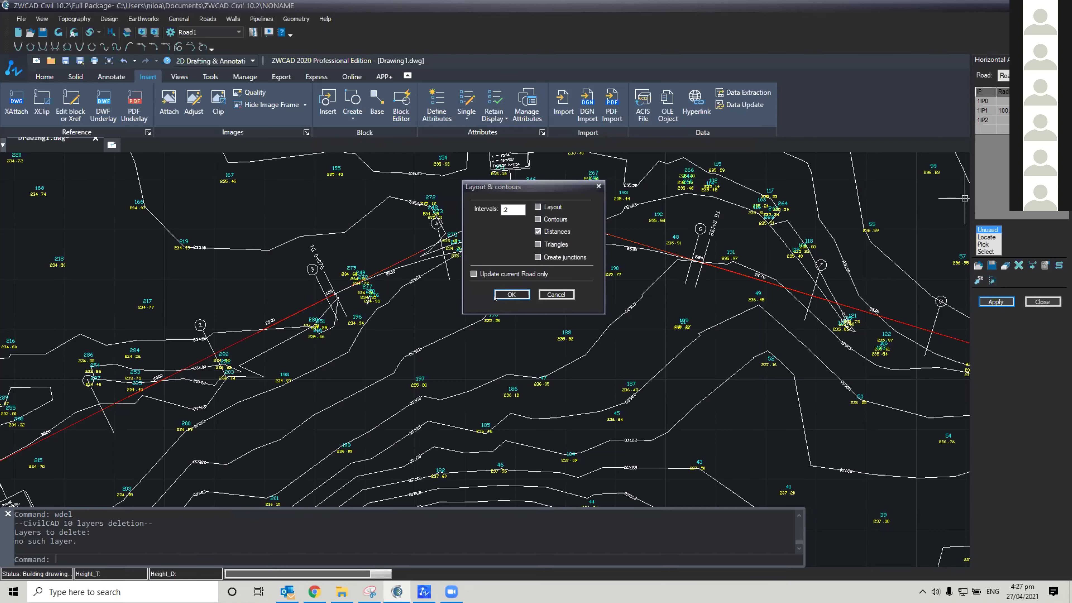
{"action": "left_click", "coordinate": [511, 294]}
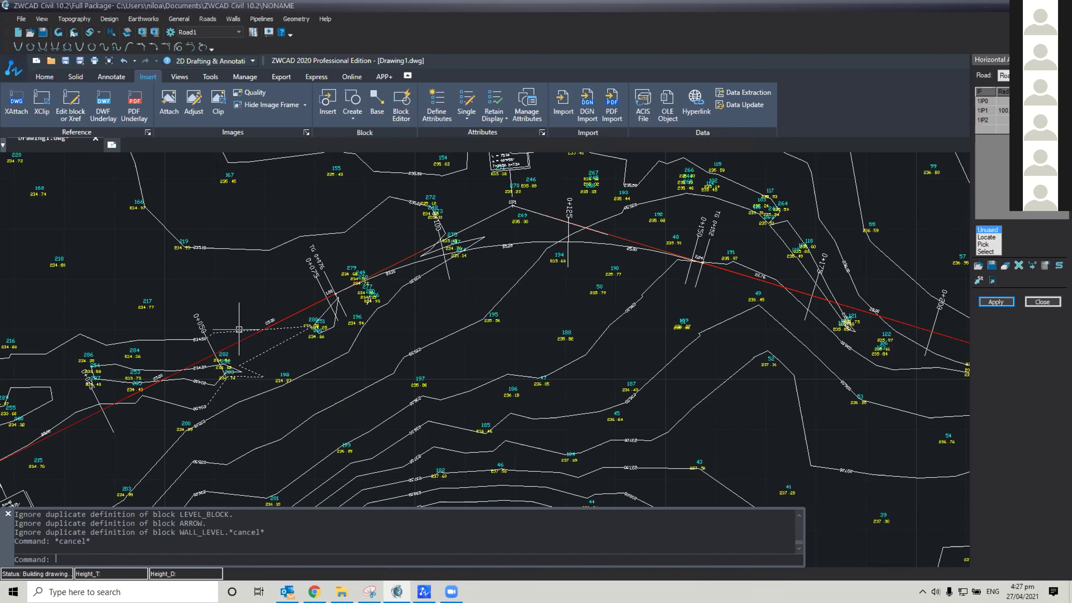
{"action": "scroll", "coordinate": [114, 331], "scroll_direction": "up", "scroll_amount": 5}
{"action": "scroll", "coordinate": [109, 308], "scroll_direction": "down", "scroll_amount": 4}
{"action": "scroll", "coordinate": [455, 239], "scroll_direction": "up", "scroll_amount": 4}
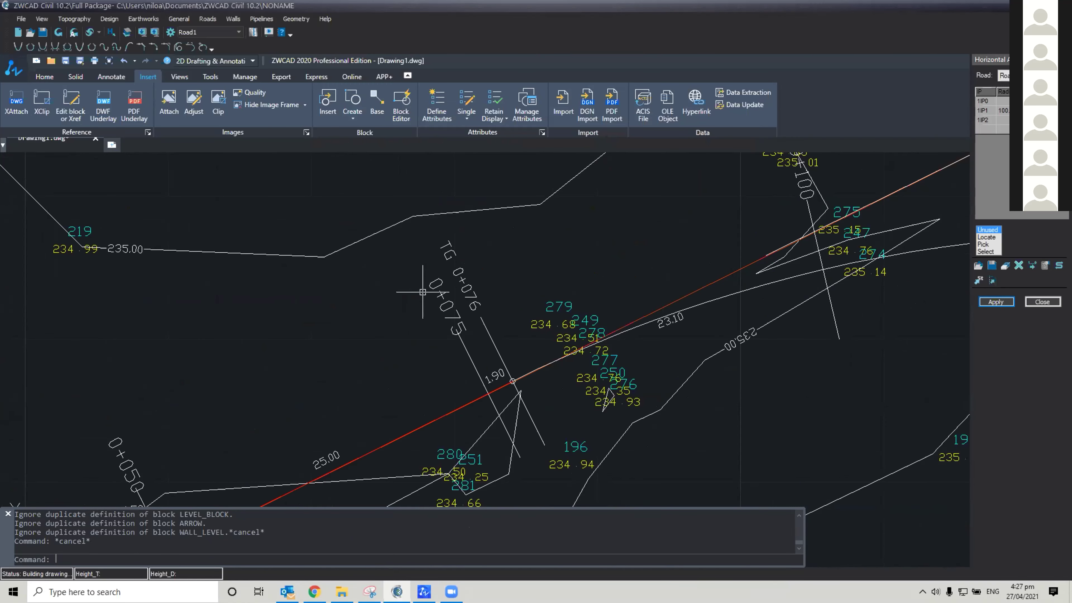
{"action": "middle_click_drag", "start_coordinate": [416, 290], "coordinate": [414, 303]}
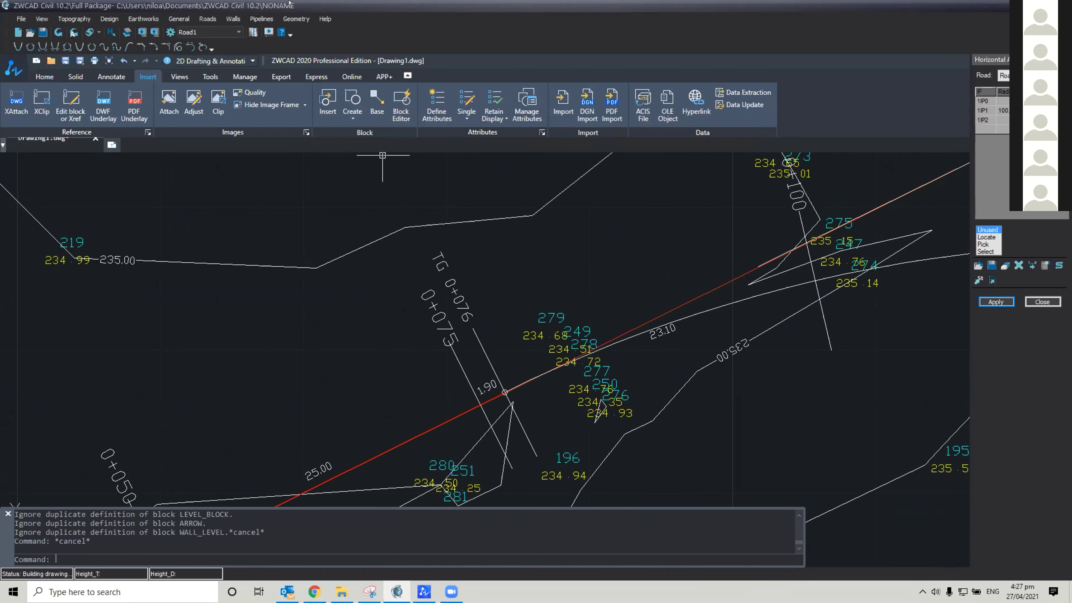
{"action": "scroll", "coordinate": [425, 299], "scroll_direction": "down", "scroll_amount": 8}
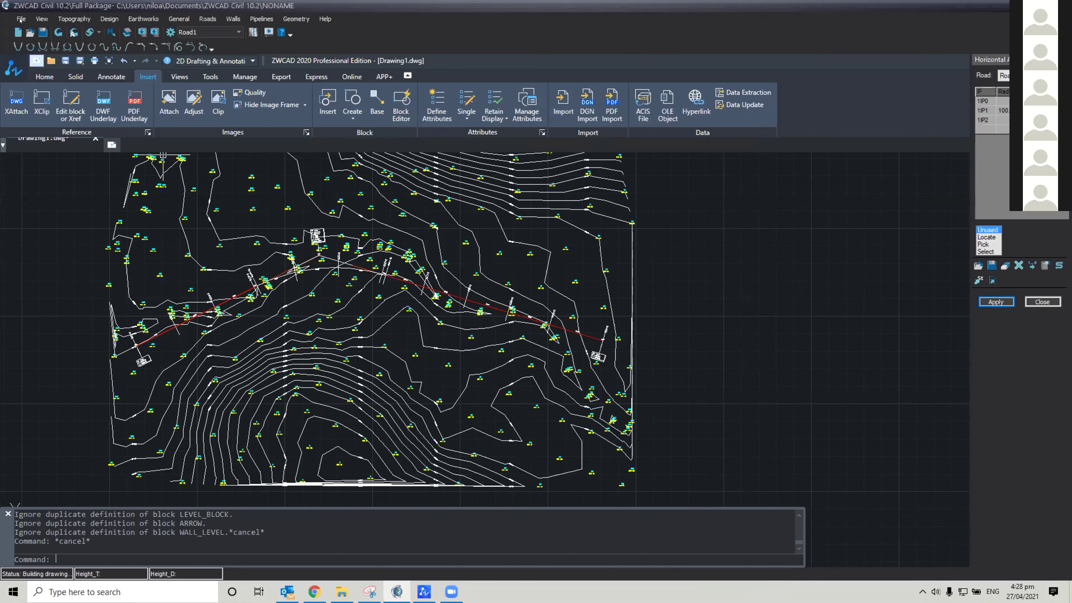
Start saving the project under a new name and create a Road2 folder inside ZWCAD Civil FIles on the Desktop.
{"action": "left_click", "coordinate": [20, 19]}
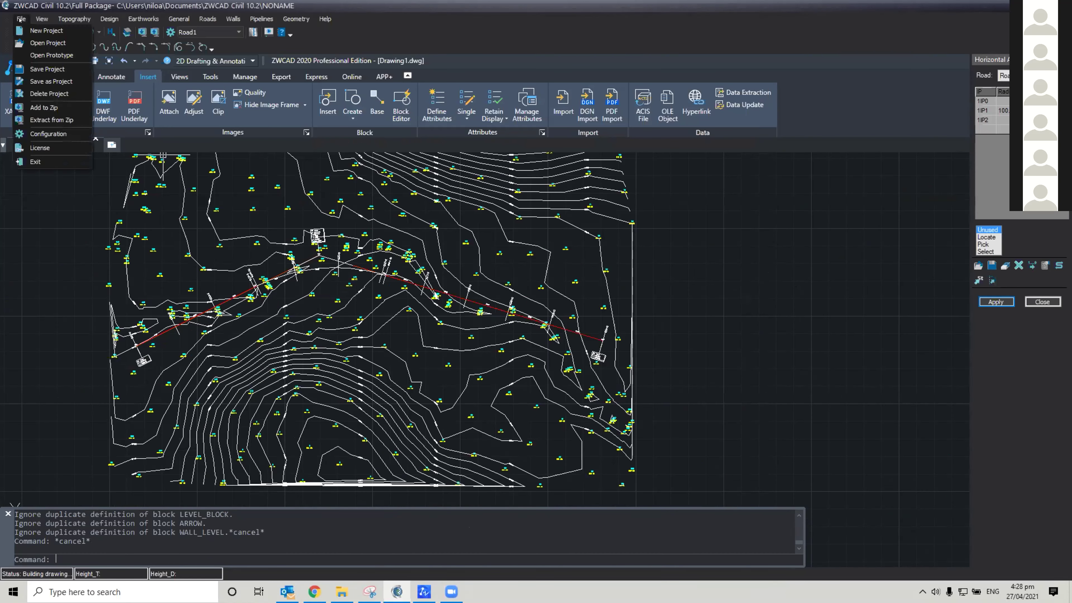
{"action": "left_click", "coordinate": [55, 83]}
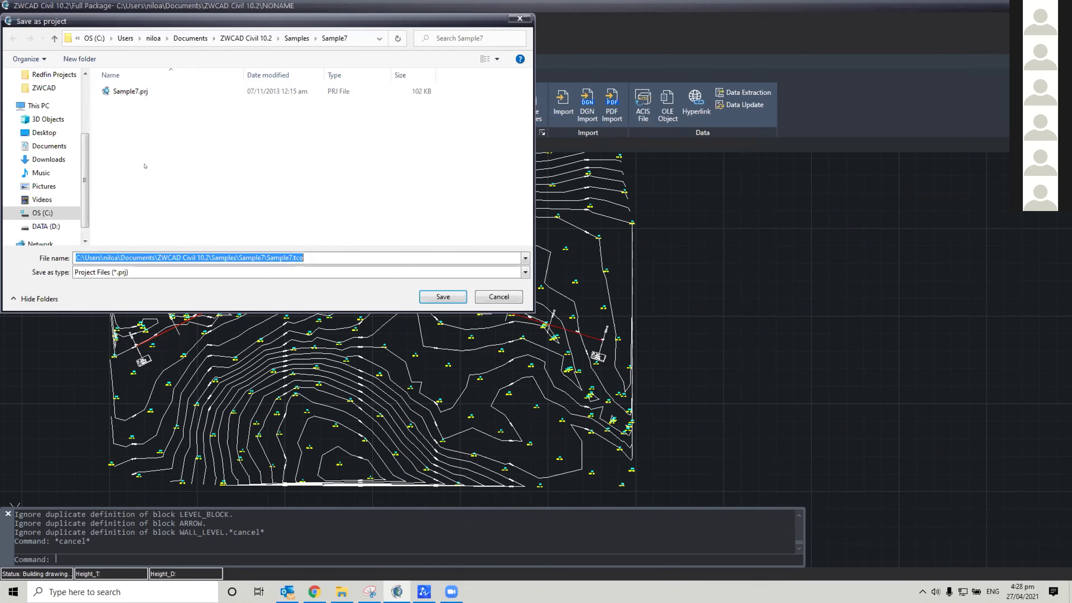
{"action": "left_click", "coordinate": [48, 133]}
{"action": "double_click", "coordinate": [208, 166]}
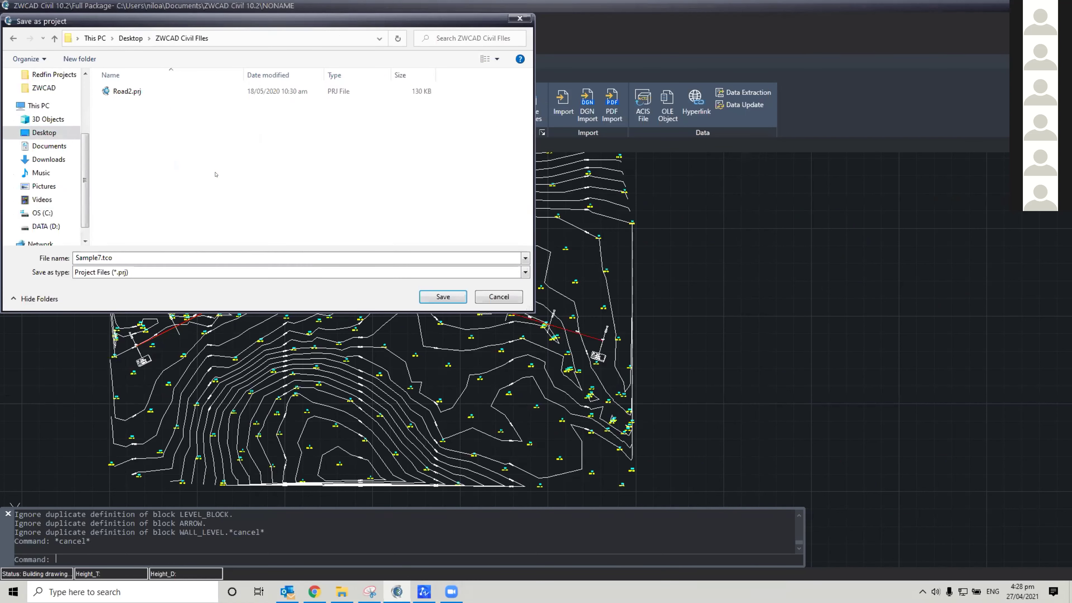
{"action": "left_click_drag", "start_coordinate": [157, 255], "coordinate": [48, 245]}
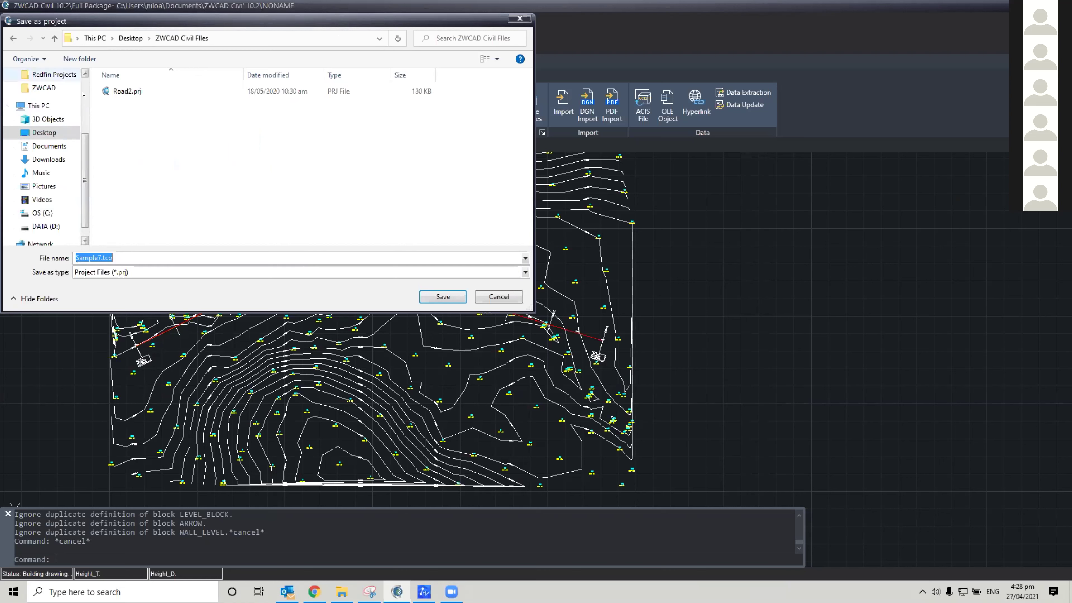
{"action": "right_click", "coordinate": [159, 141]}
{"action": "mouse_move", "coordinate": [245, 253]}
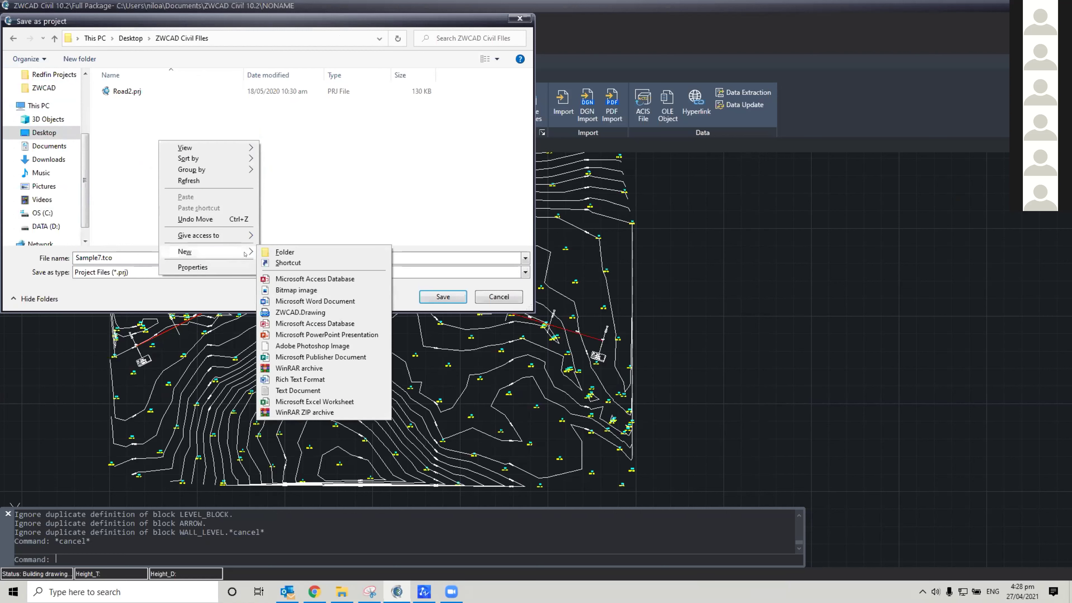
{"action": "left_click", "coordinate": [284, 252]}
{"action": "type", "text": "Road2"}
{"action": "key", "text": "Return"}
{"action": "key", "text": "Return"}
Save the project as road2 in the new Road2 folder.
{"action": "left_click", "coordinate": [210, 257]}
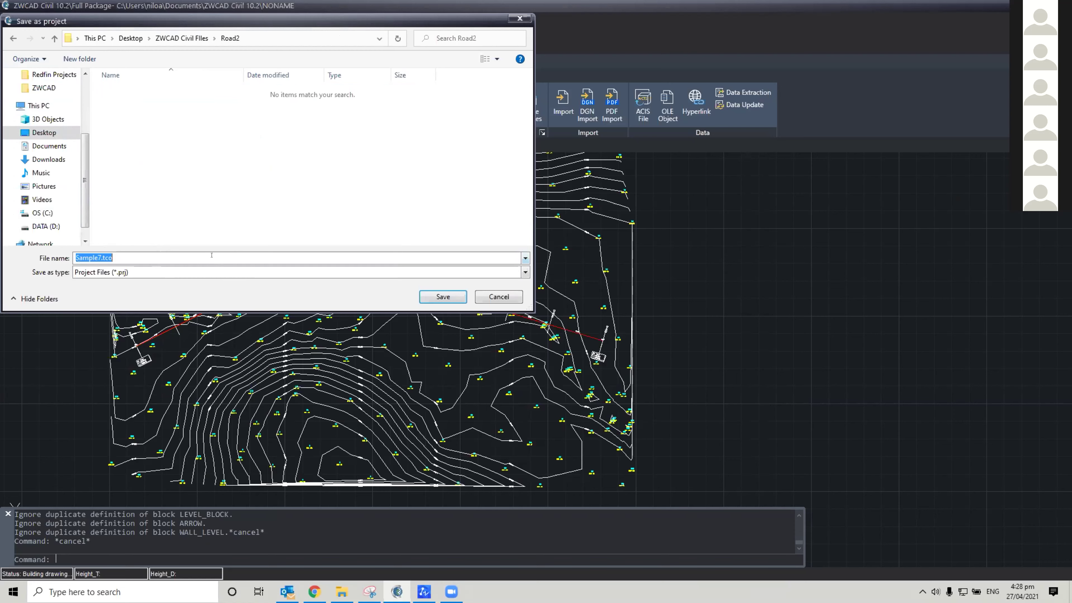
{"action": "type", "text": "road2"}
{"action": "key", "text": "Return"}
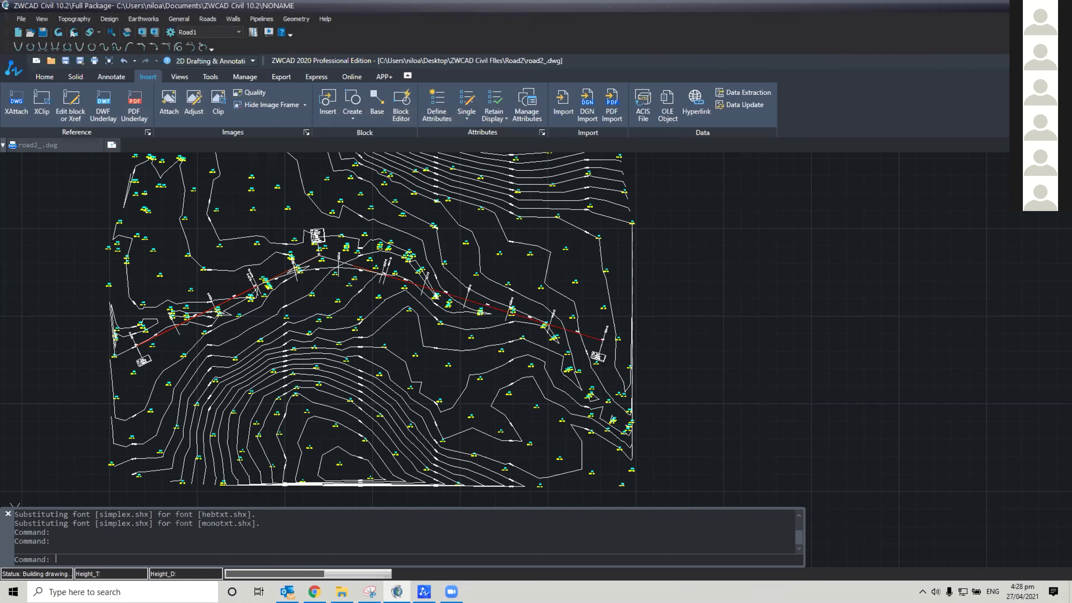
{"action": "scroll", "coordinate": [297, 290], "scroll_direction": "up", "scroll_amount": 4}
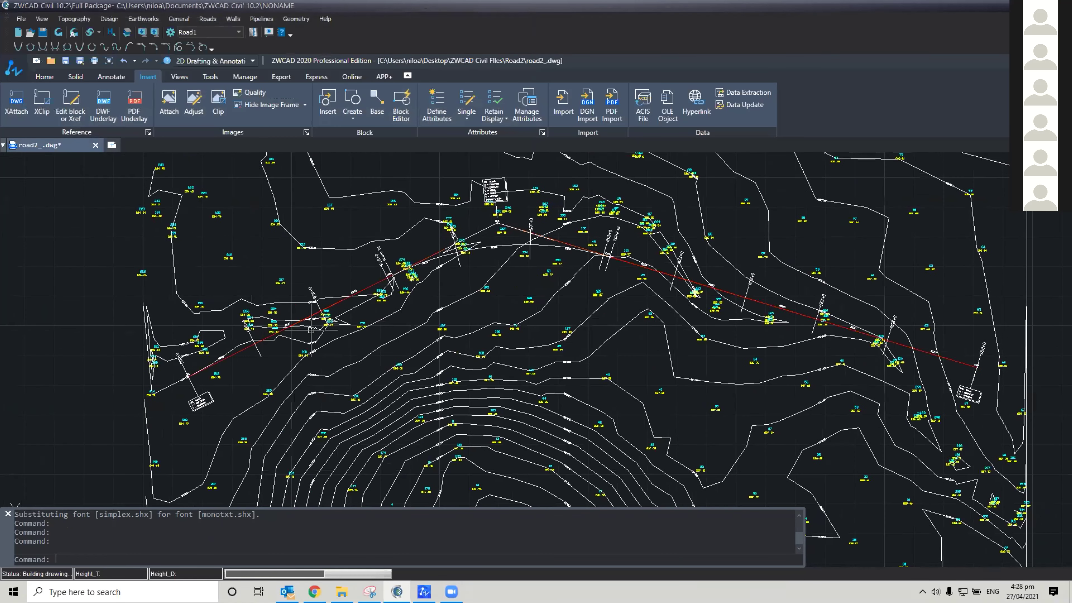
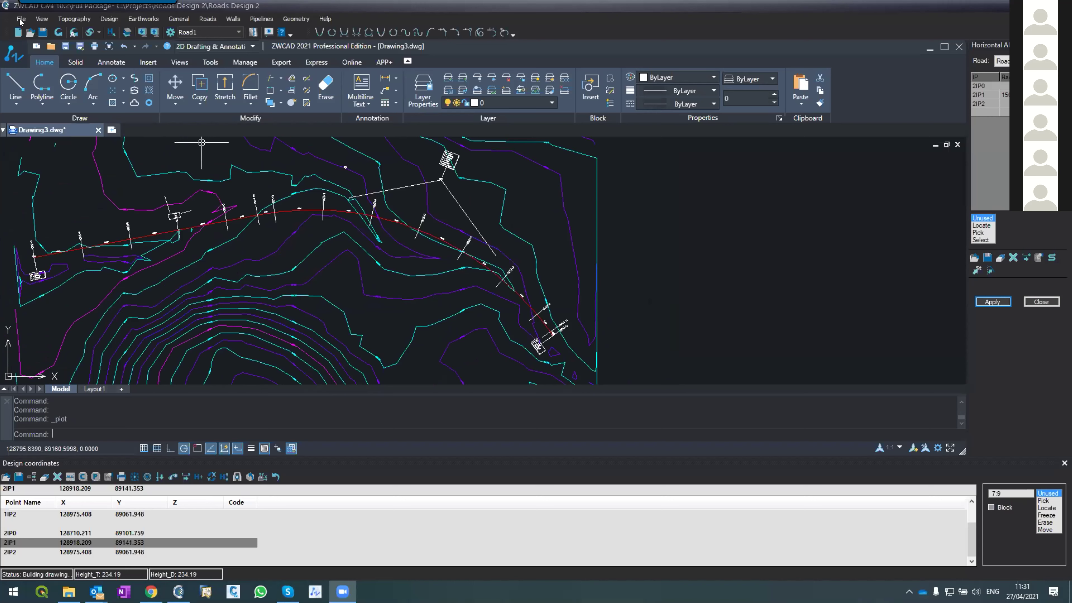
Open the prototype project, saving the changes to the Roads Design 2 project.
{"action": "left_click", "coordinate": [20, 19]}
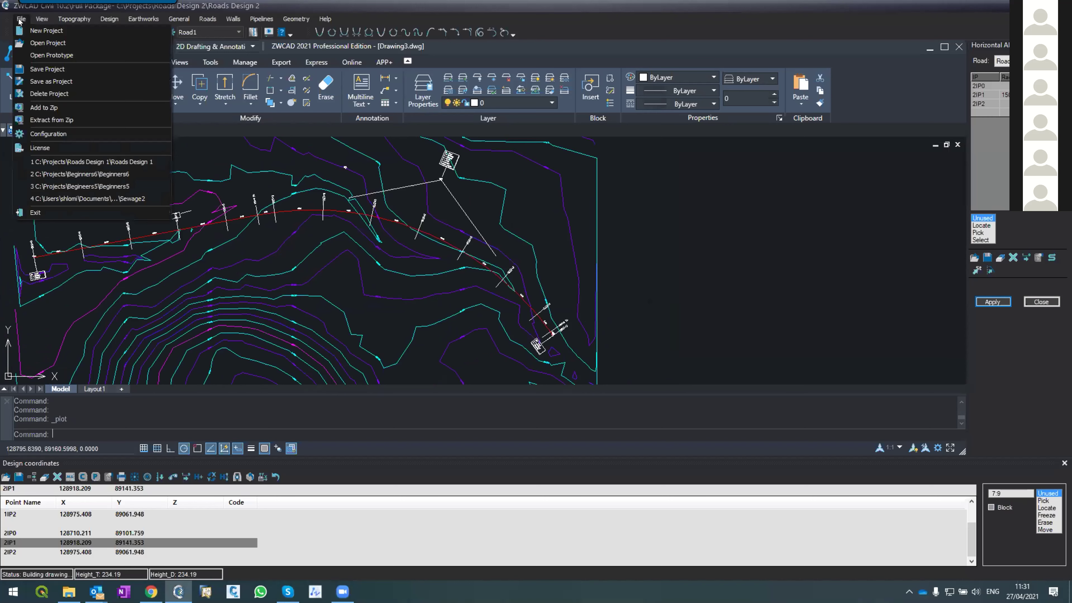
{"action": "left_click", "coordinate": [32, 55]}
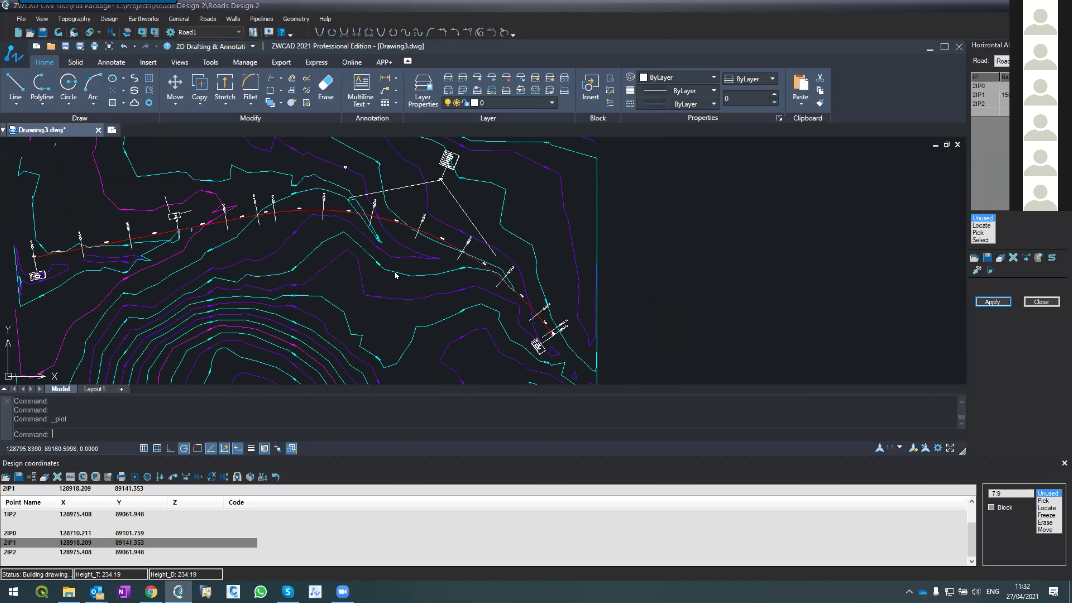
{"action": "left_click", "coordinate": [528, 330]}
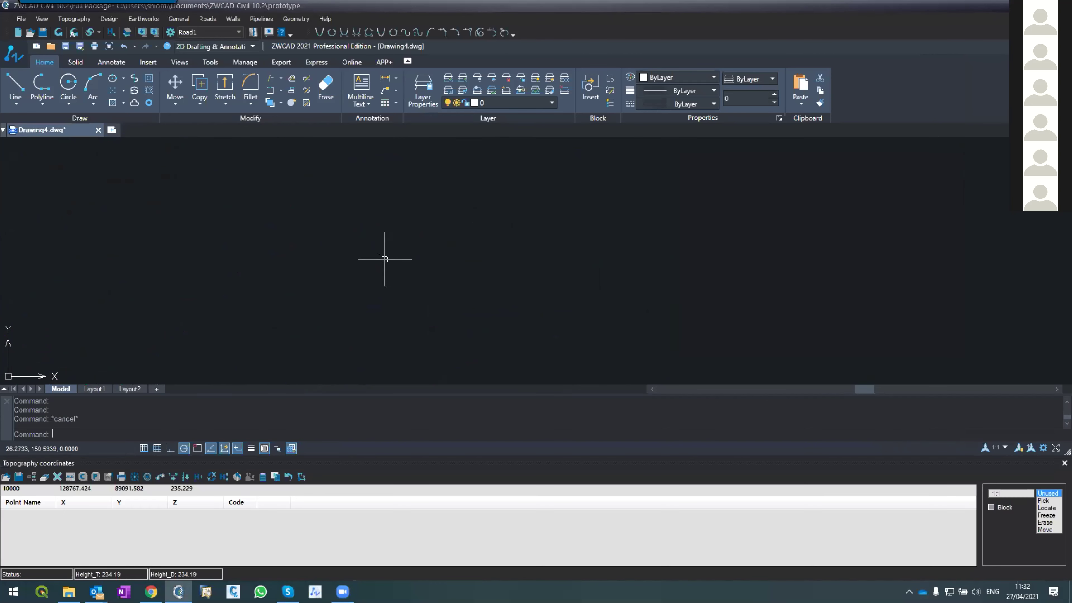
Try ZWCAD 2020 as the Auto launch program in the prototype's general configuration settings.
{"action": "left_click", "coordinate": [20, 19]}
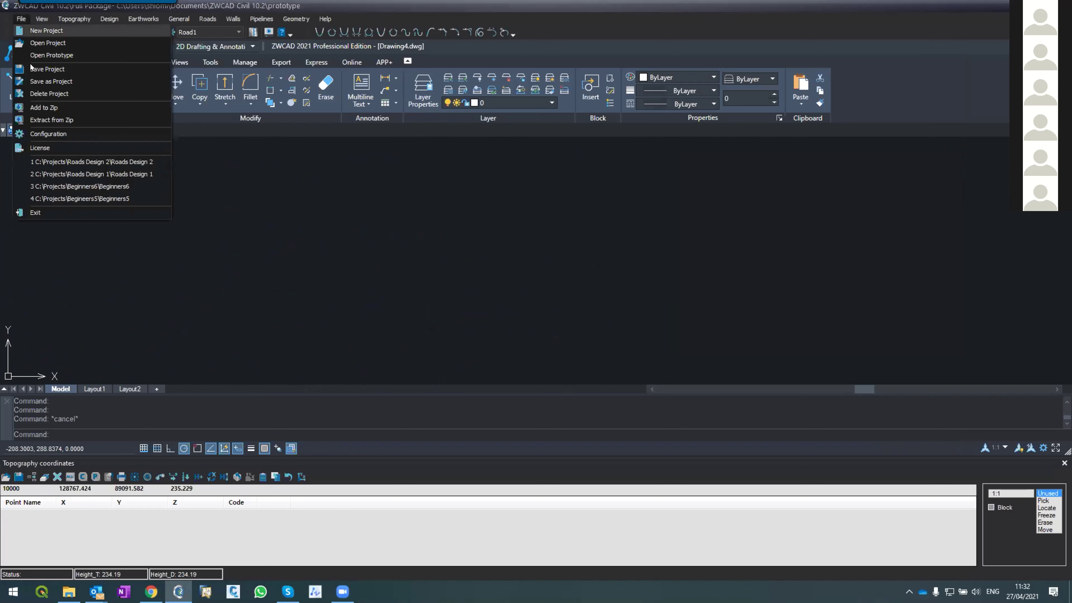
{"action": "left_click", "coordinate": [58, 133]}
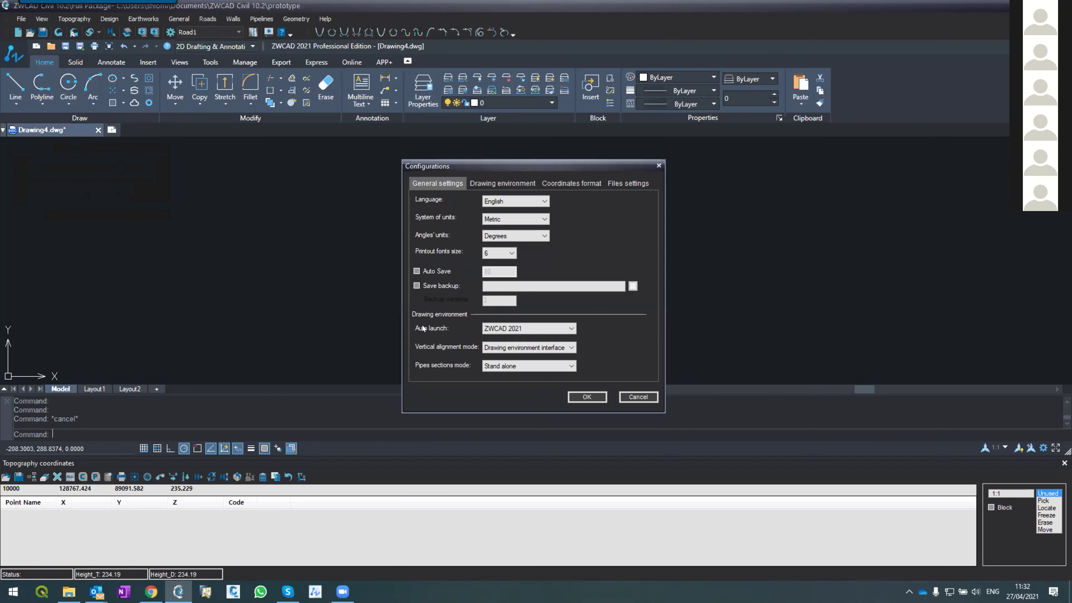
{"action": "left_click", "coordinate": [486, 329]}
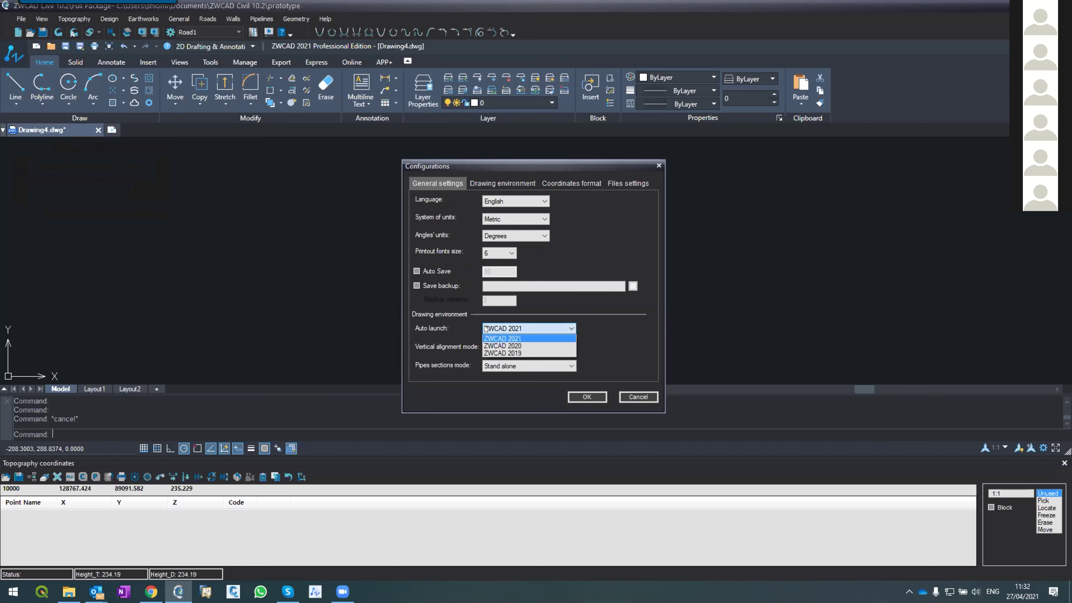
{"action": "left_click", "coordinate": [486, 345]}
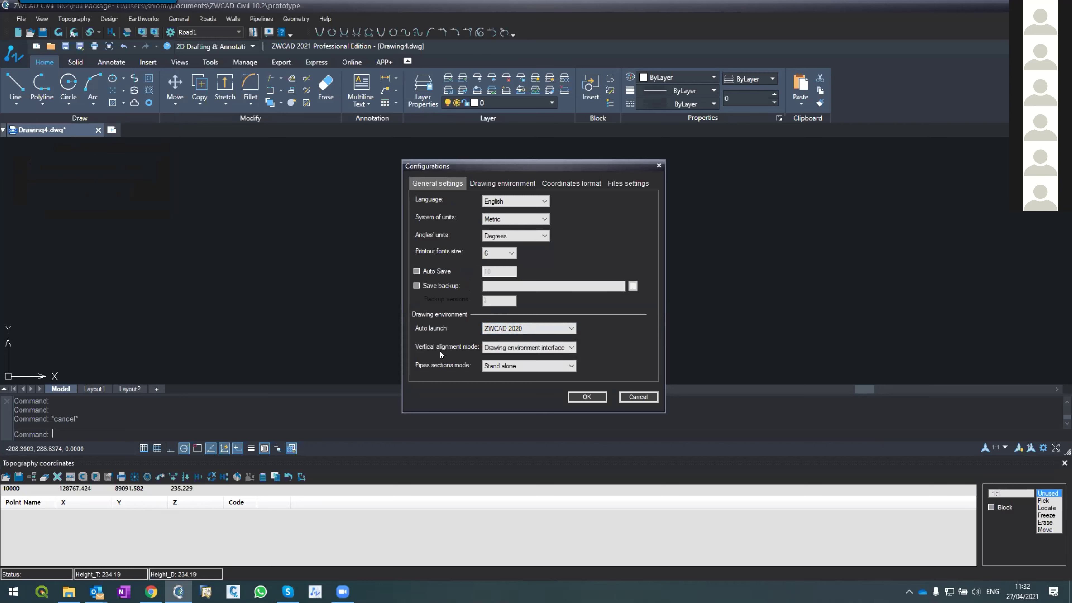
{"action": "left_click", "coordinate": [491, 329]}
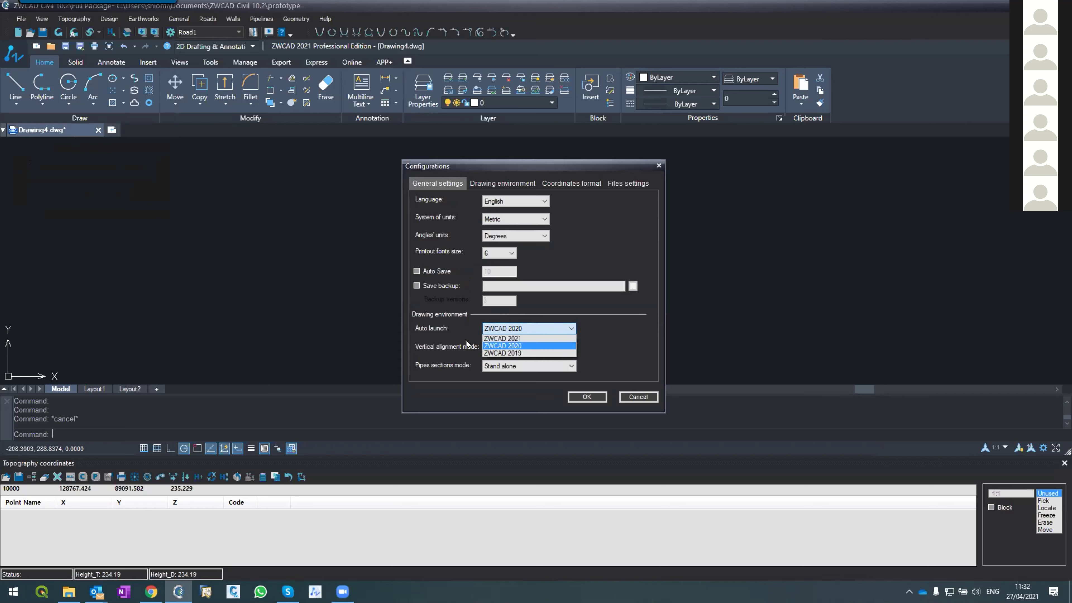
{"action": "left_click", "coordinate": [467, 341]}
{"action": "left_click", "coordinate": [493, 327]}
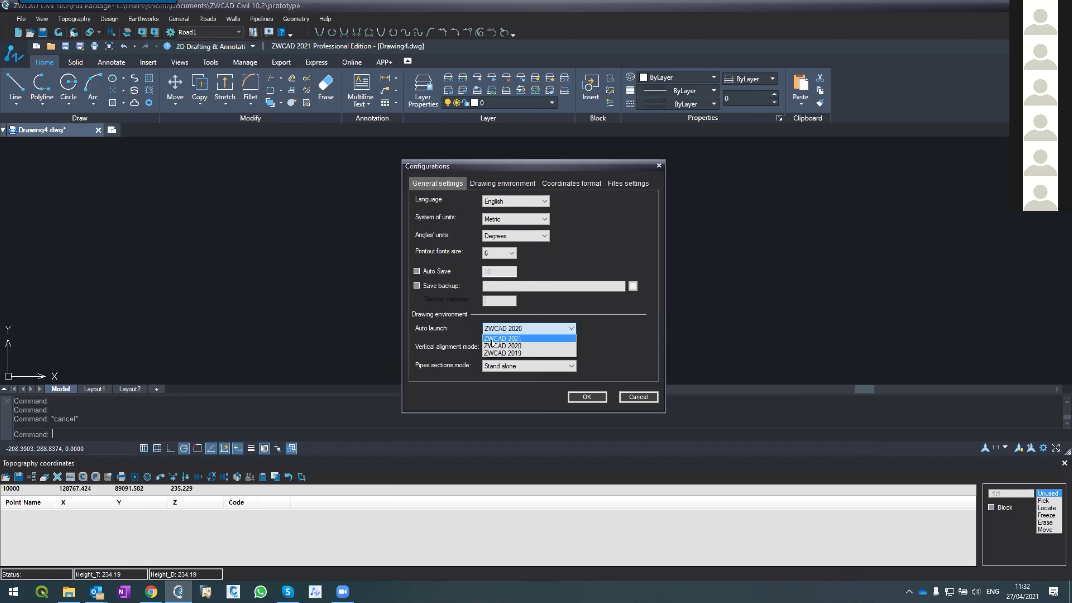
{"action": "left_click", "coordinate": [425, 311]}
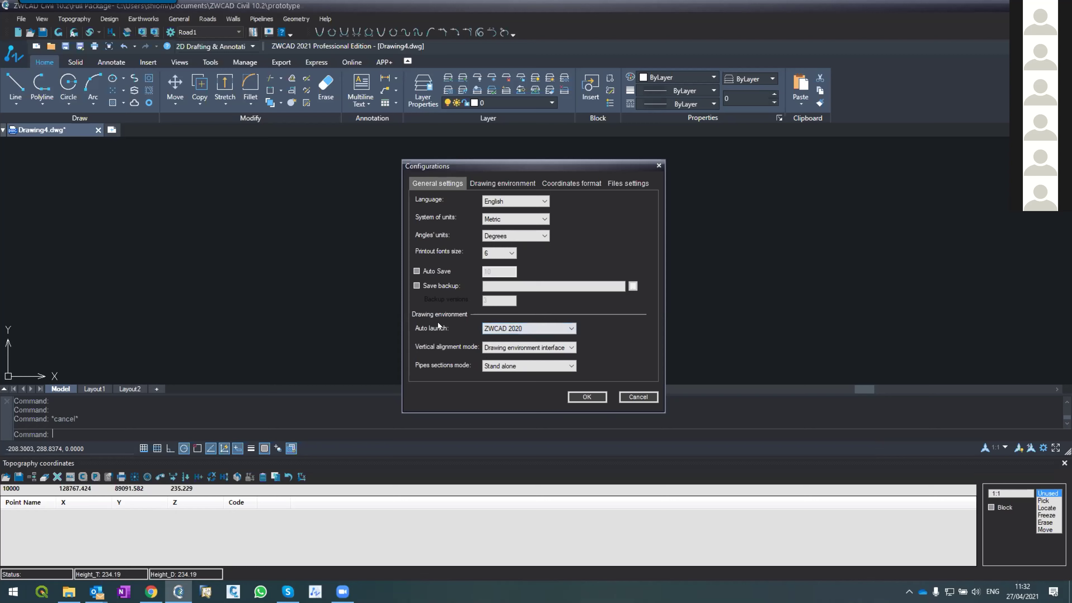
{"action": "left_click", "coordinate": [623, 397]}
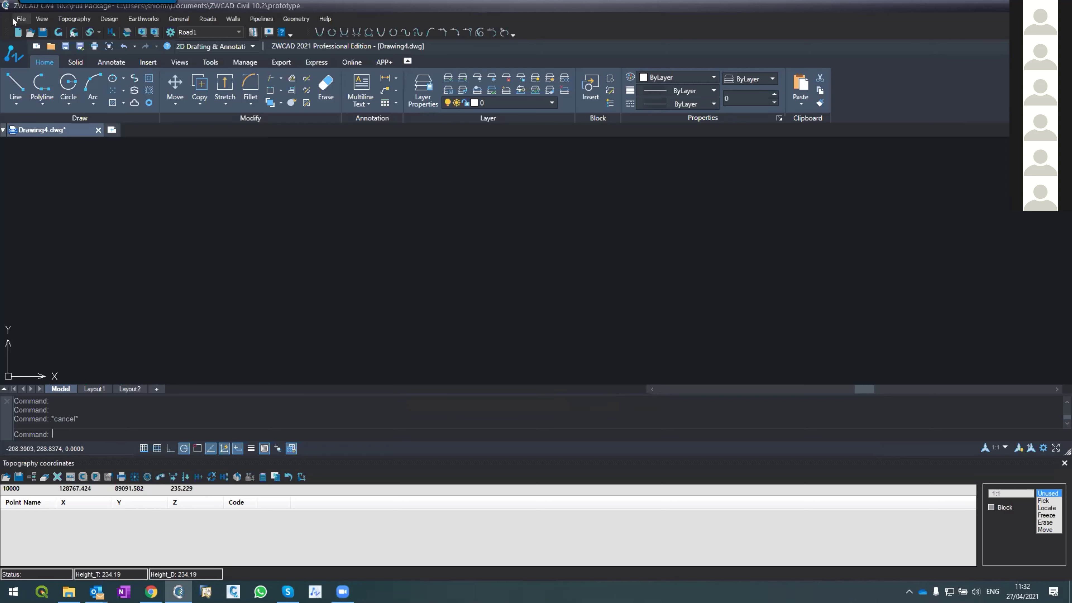
Reopen the prototype project without saving the changes to the current prototype or Drawing4.dwg.
{"action": "left_click", "coordinate": [21, 19]}
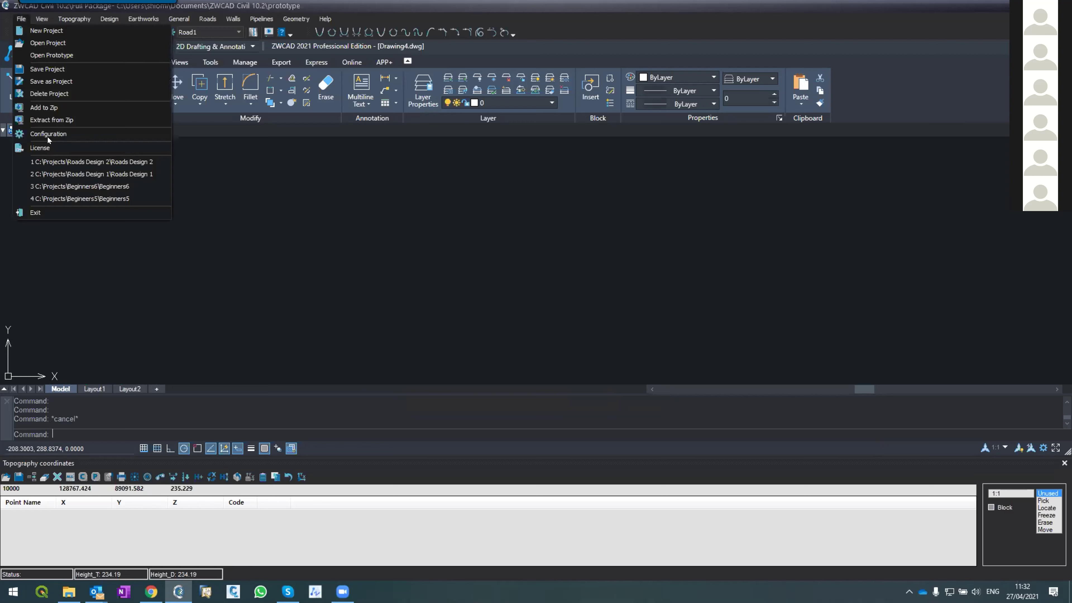
{"action": "left_click", "coordinate": [55, 49]}
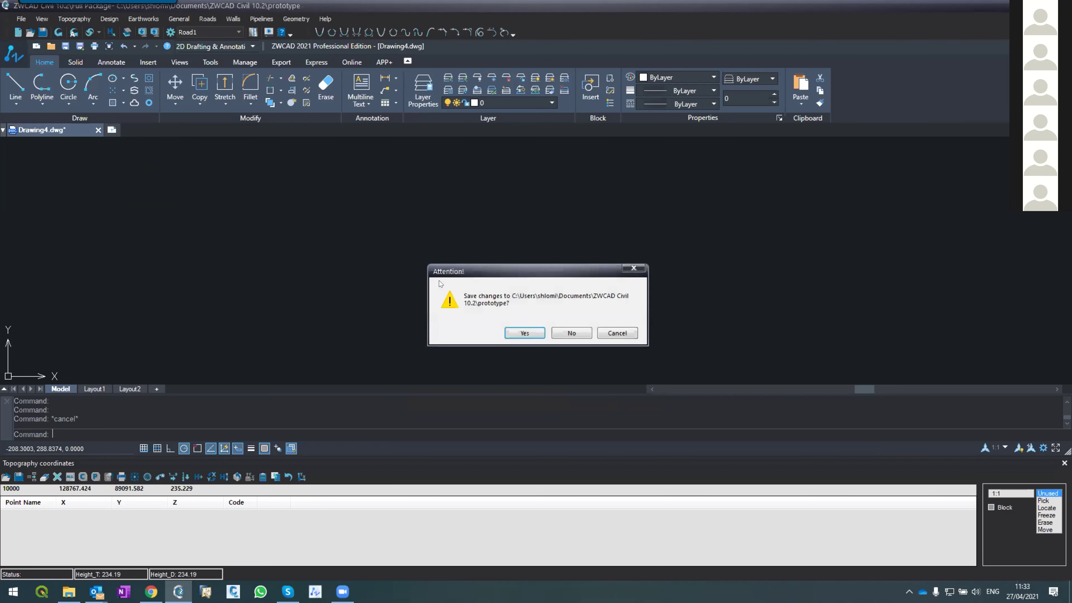
{"action": "left_click", "coordinate": [571, 332]}
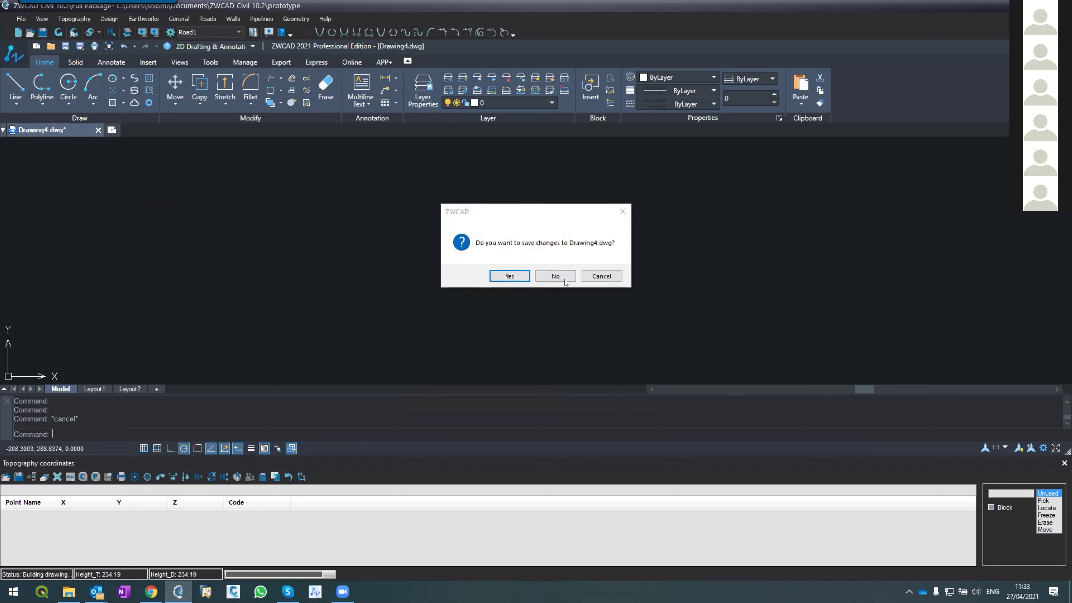
{"action": "left_click", "coordinate": [555, 276]}
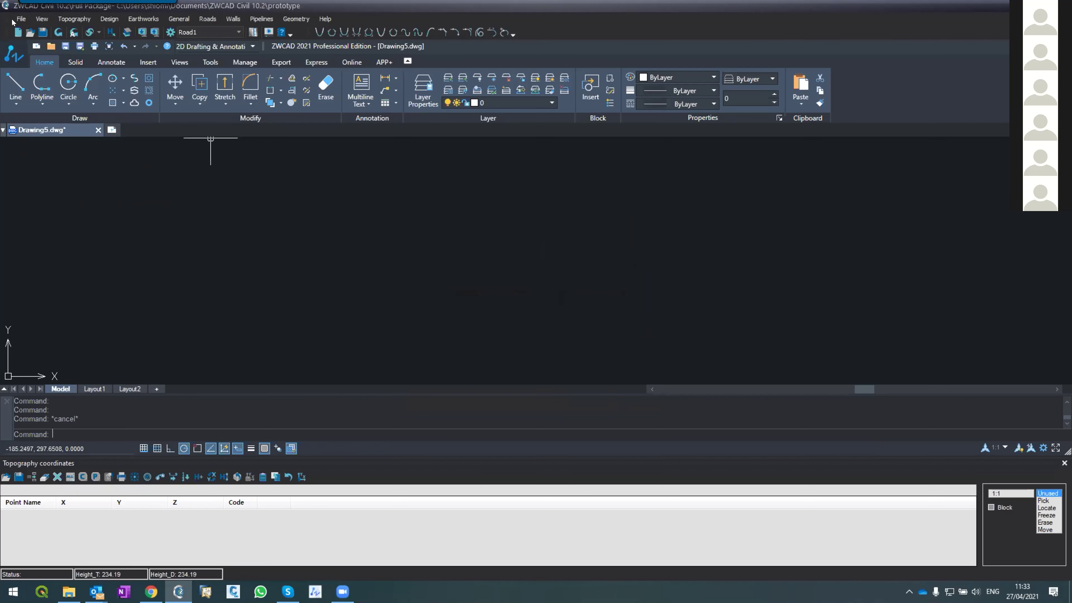
Set Auto launch to ZWCAD 2021 in the prototype's general configuration settings.
{"action": "left_click", "coordinate": [21, 19]}
{"action": "left_click", "coordinate": [31, 132]}
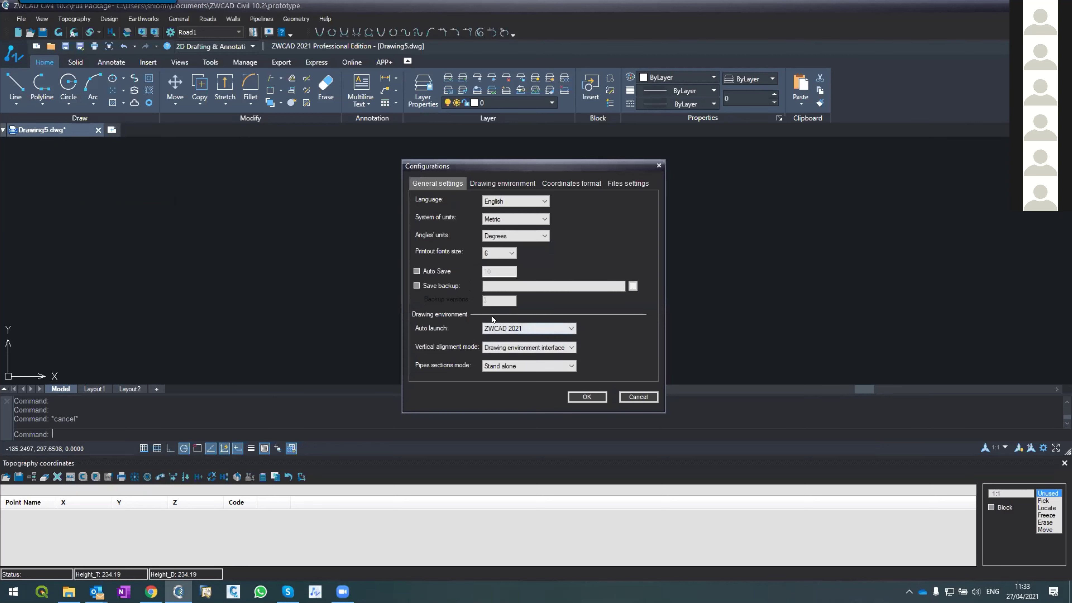
{"action": "left_click", "coordinate": [494, 328]}
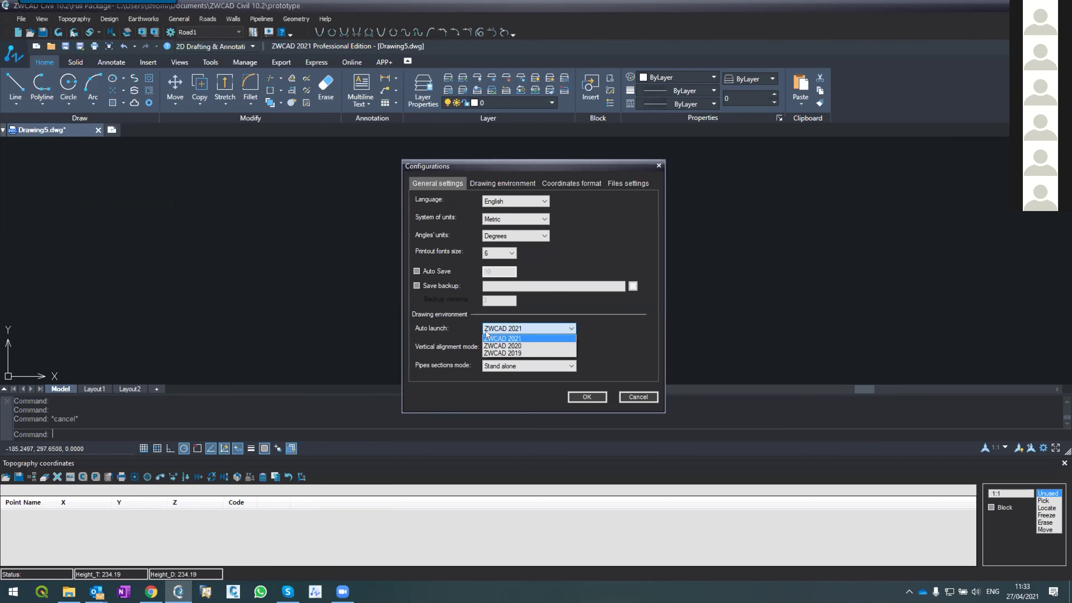
{"action": "left_click", "coordinate": [494, 337]}
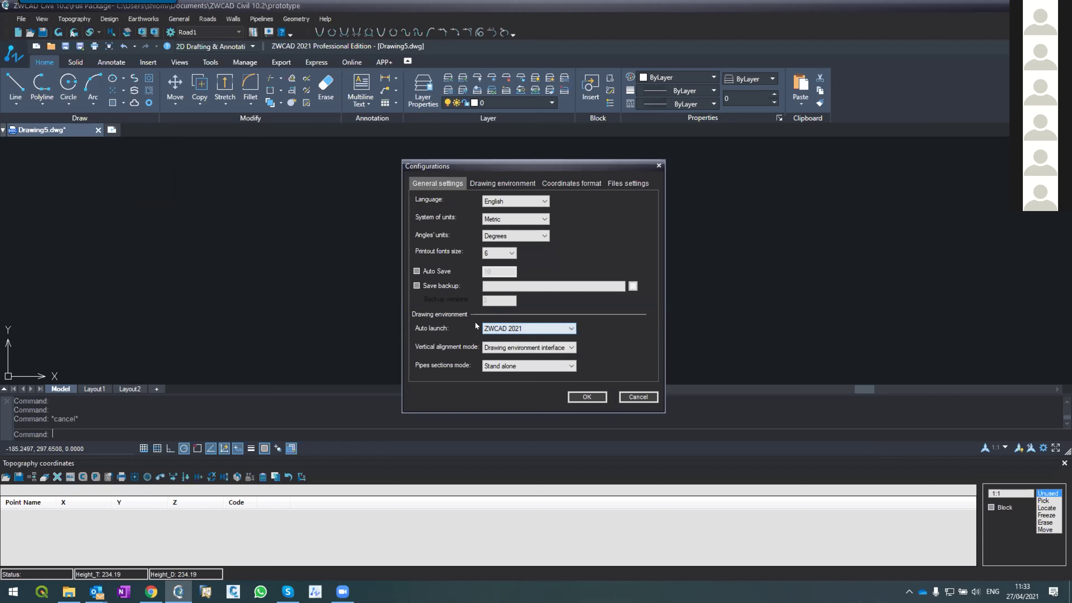
{"action": "left_click", "coordinate": [575, 396]}
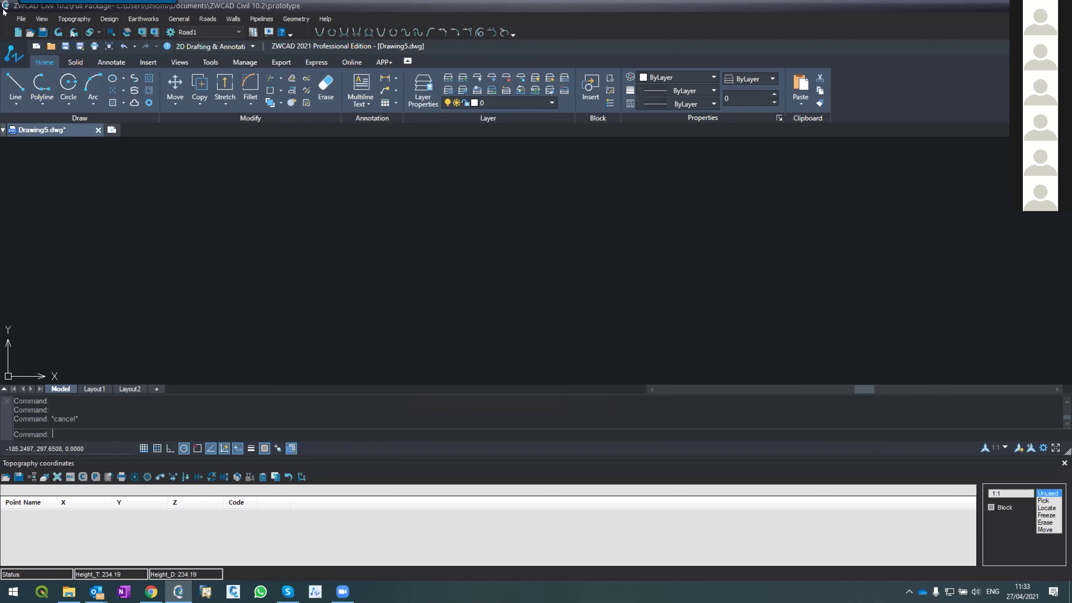
Exit the civil design program without saving Drawing5.dwg, and clear the browser window off the desktop.
{"action": "left_click", "coordinate": [18, 19]}
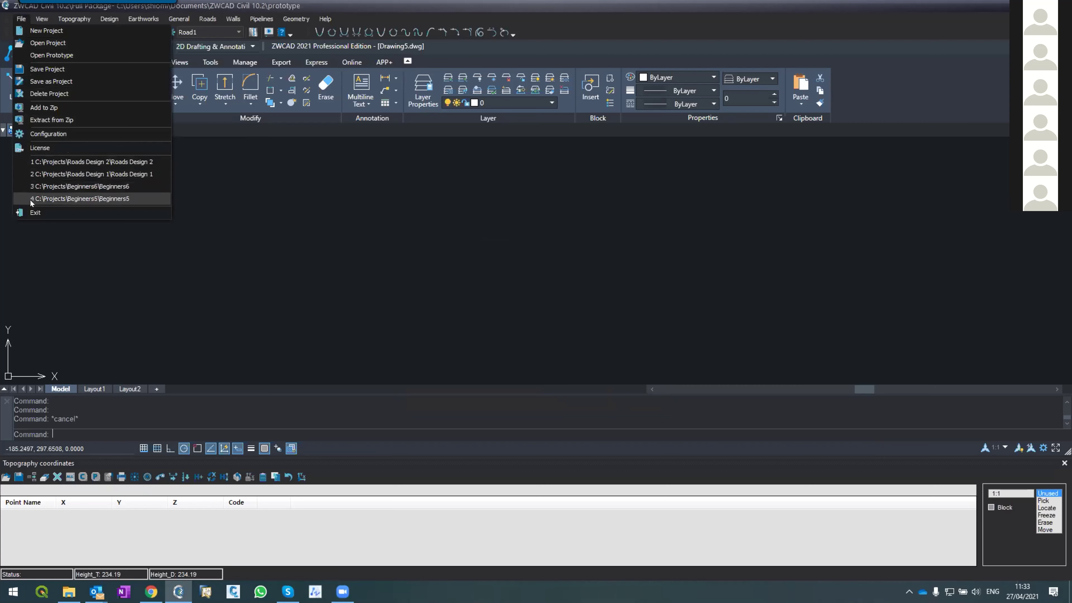
{"action": "left_click", "coordinate": [29, 212]}
{"action": "left_click", "coordinate": [525, 333]}
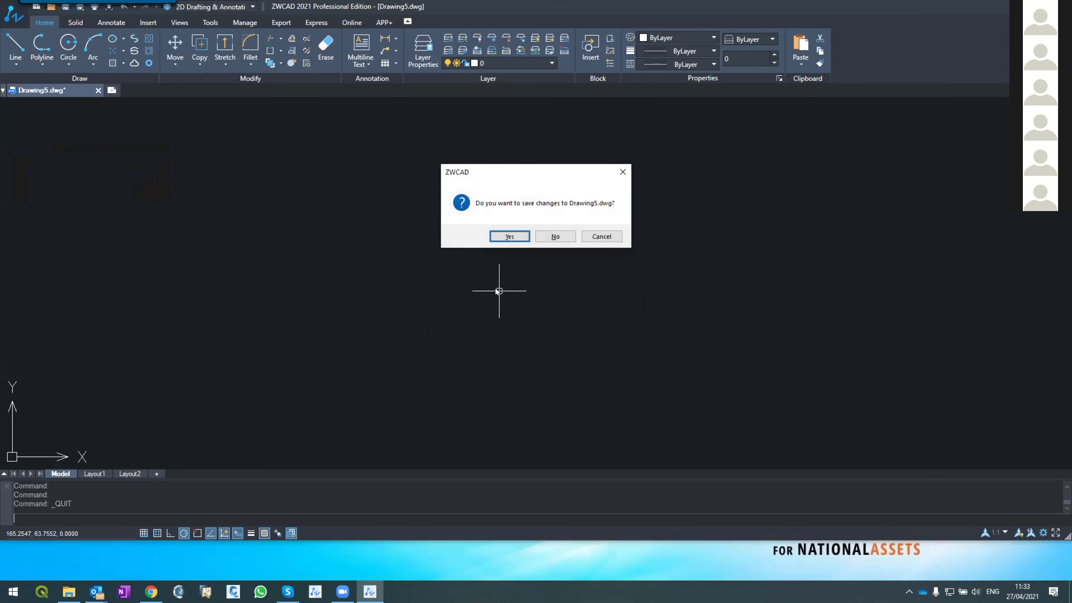
{"action": "left_click", "coordinate": [551, 237]}
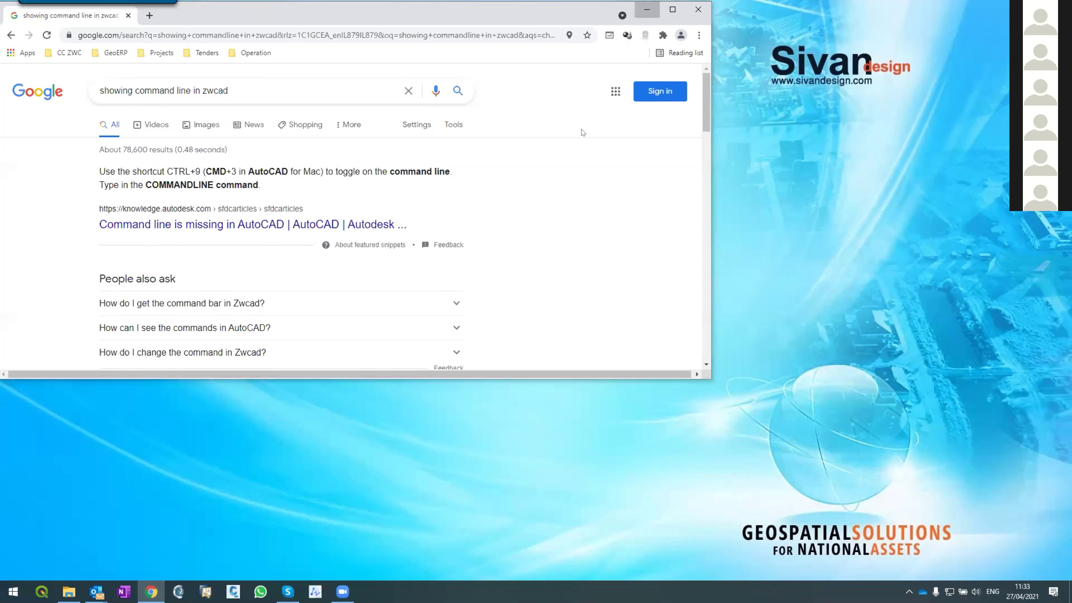
{"action": "left_click", "coordinate": [647, 9]}
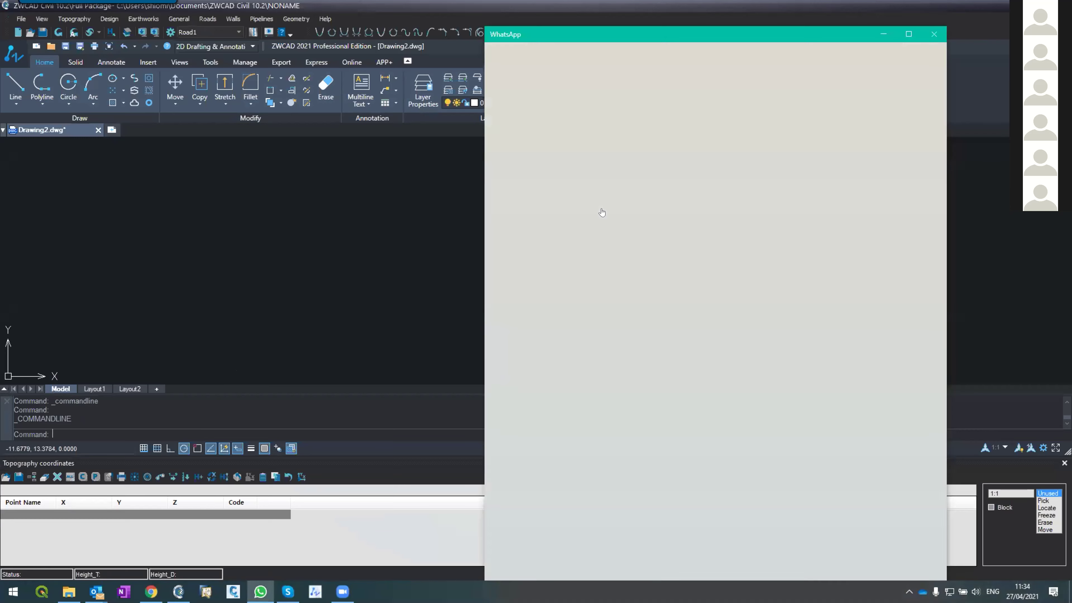
Search the WhatsApp chats for "zwcad" and open the CivilCAD/ZWCAD Civil group chat.
{"action": "scroll", "coordinate": [577, 166], "scroll_direction": "down", "scroll_amount": 7}
{"action": "scroll", "coordinate": [578, 166], "scroll_direction": "down", "scroll_amount": 4}
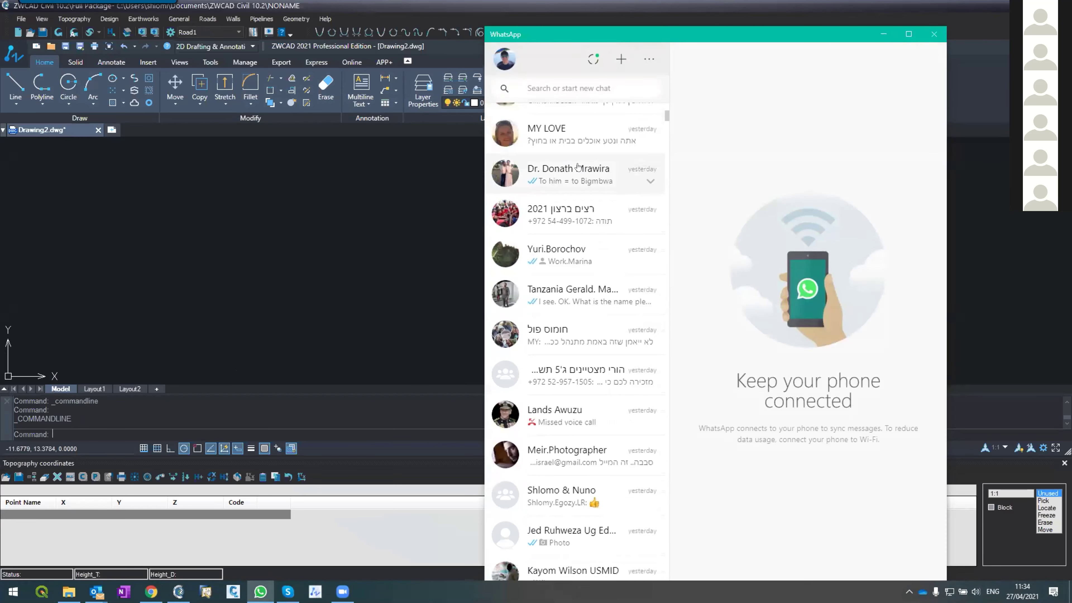
{"action": "left_click", "coordinate": [568, 88]}
{"action": "type", "text": "zwcad"}
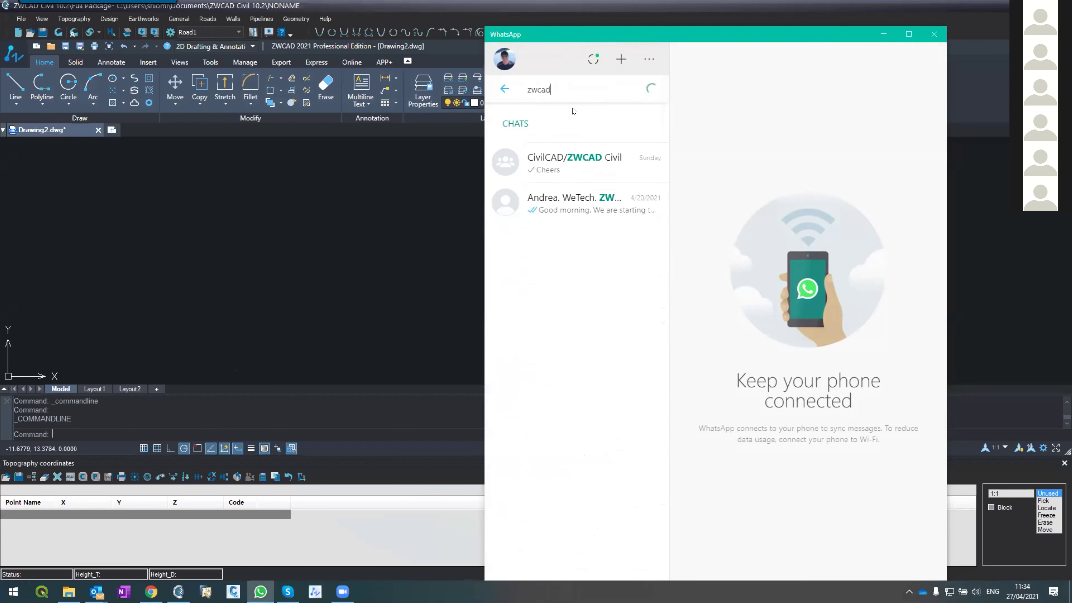
{"action": "key", "text": "Return"}
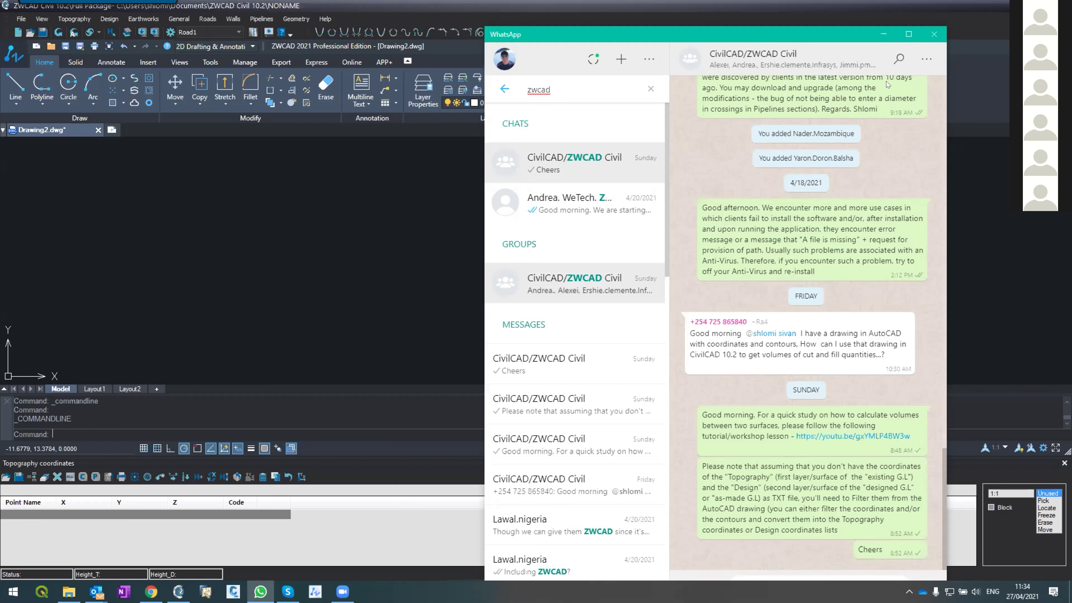
Look through the CivilCAD/ZWCAD Civil group's info and participants, return to its chat and minimize WhatsApp.
{"action": "left_click", "coordinate": [925, 60]}
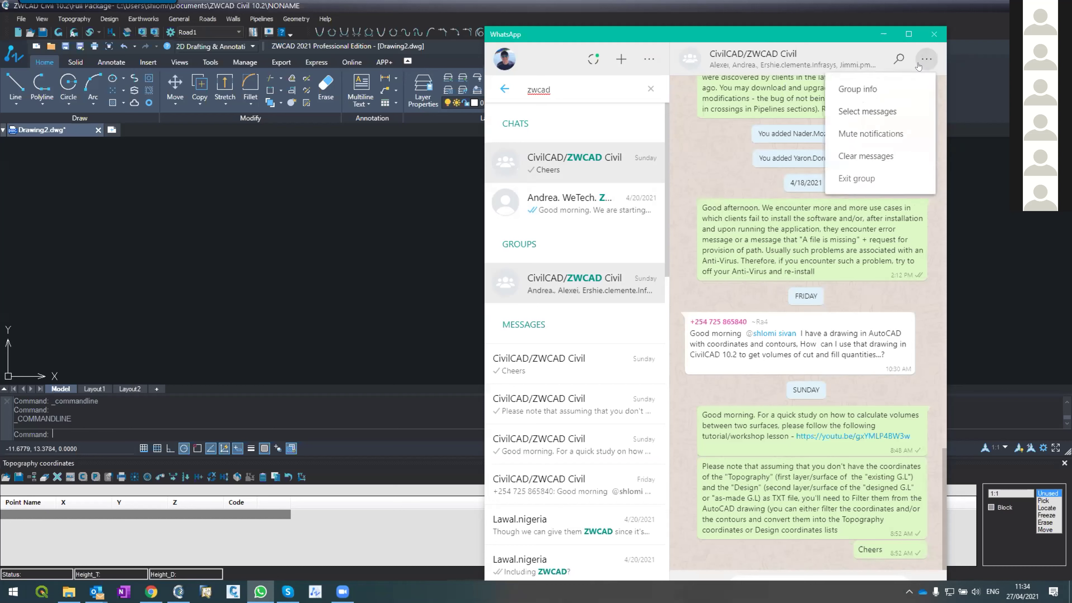
{"action": "left_click", "coordinate": [865, 86]}
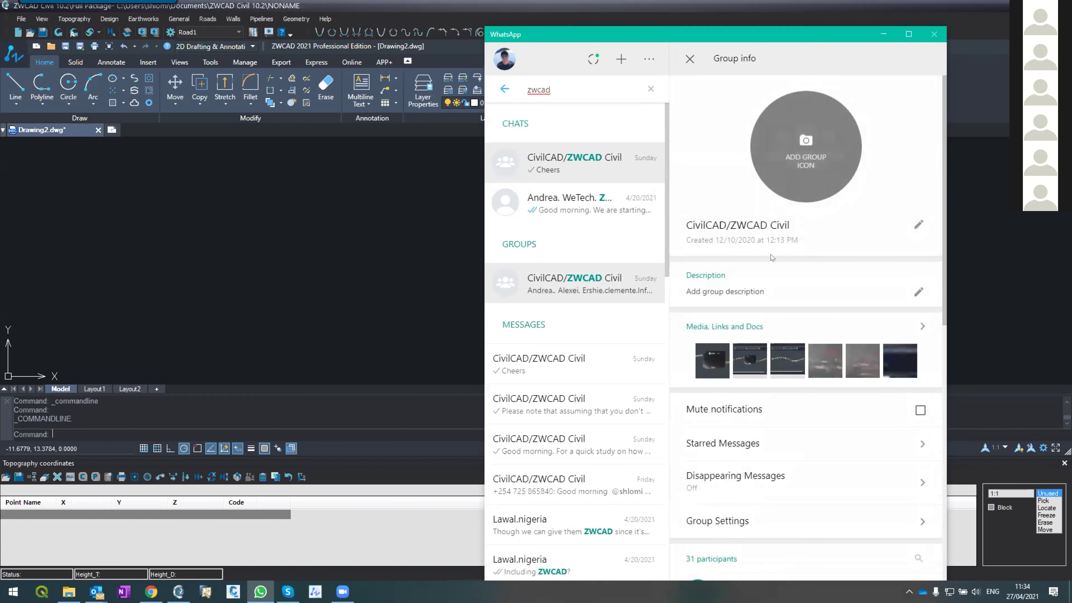
{"action": "scroll", "coordinate": [768, 253], "scroll_direction": "down", "scroll_amount": 10}
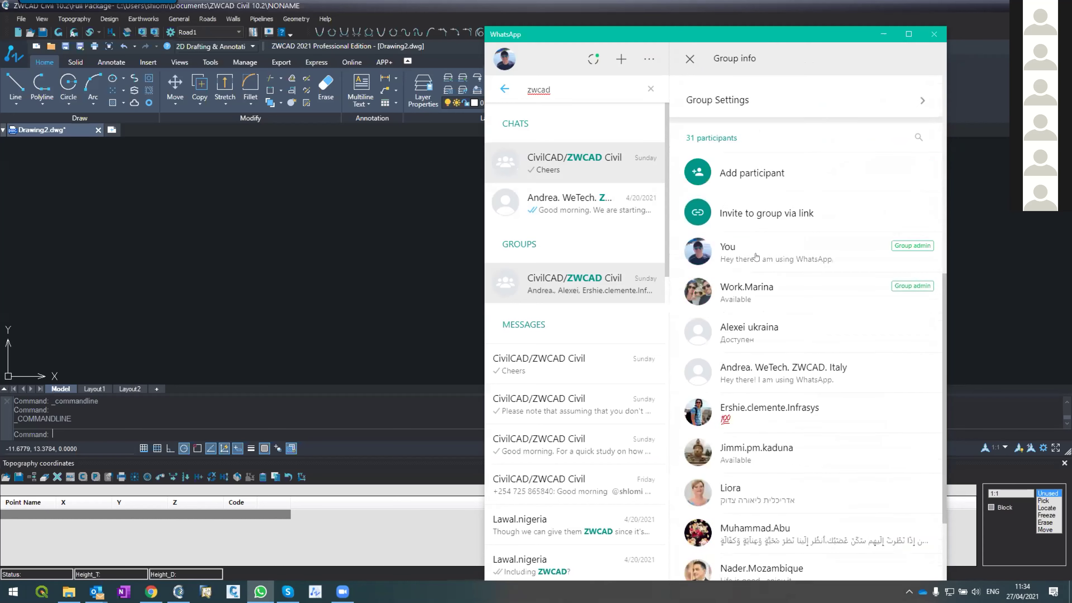
{"action": "scroll", "coordinate": [755, 254], "scroll_direction": "up", "scroll_amount": 10}
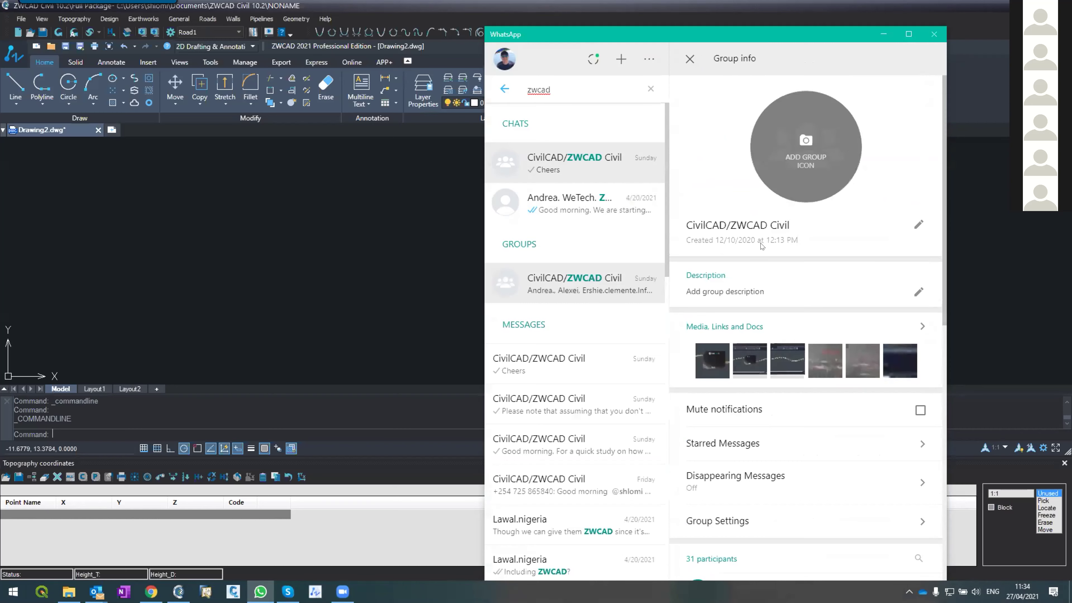
{"action": "left_click", "coordinate": [687, 60]}
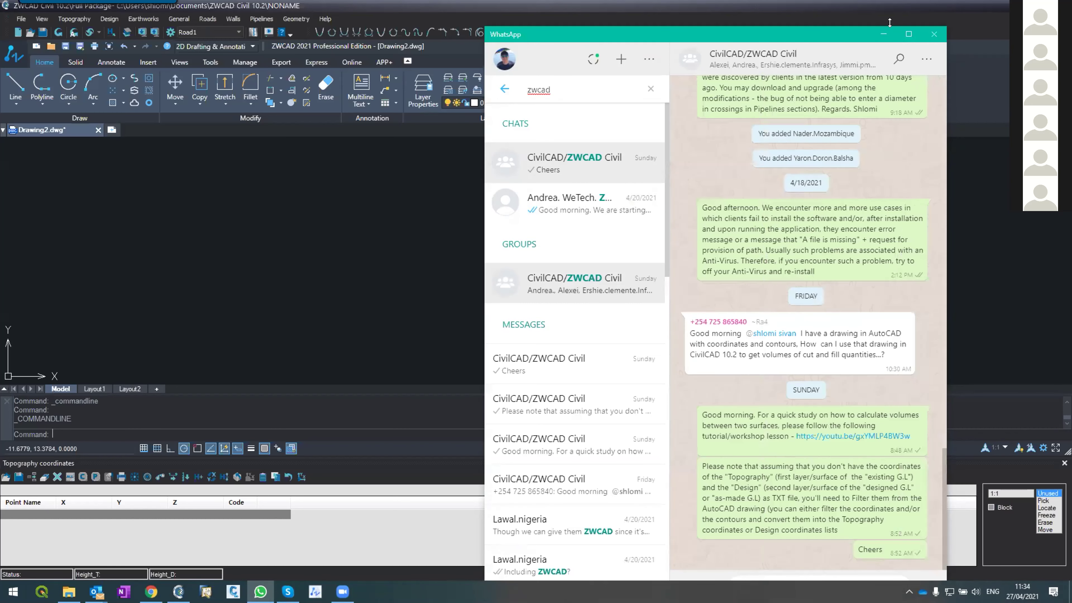
{"action": "left_click", "coordinate": [880, 33]}
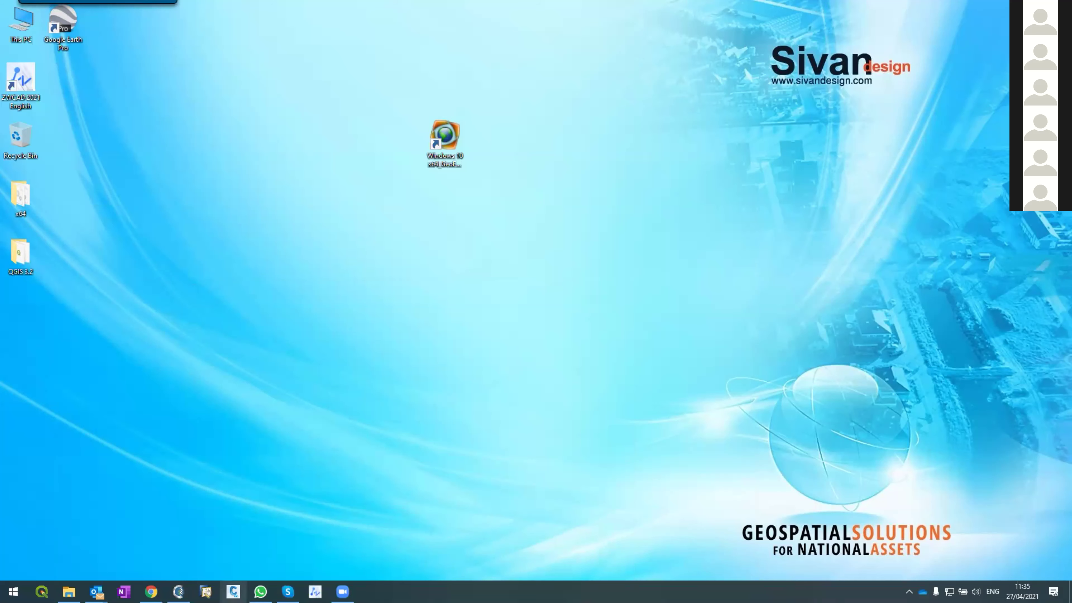
Switch back to ZWCAD Civil and open the recent Roads Design 2 project without saving Drawing2.dwg.
{"action": "left_click", "coordinate": [178, 591]}
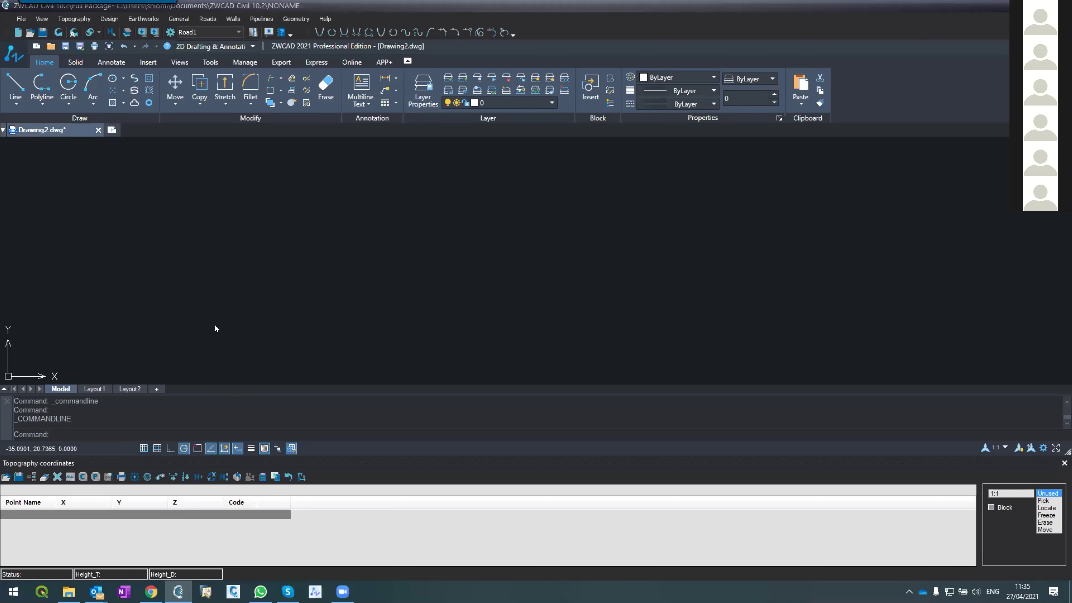
{"action": "left_click", "coordinate": [21, 19]}
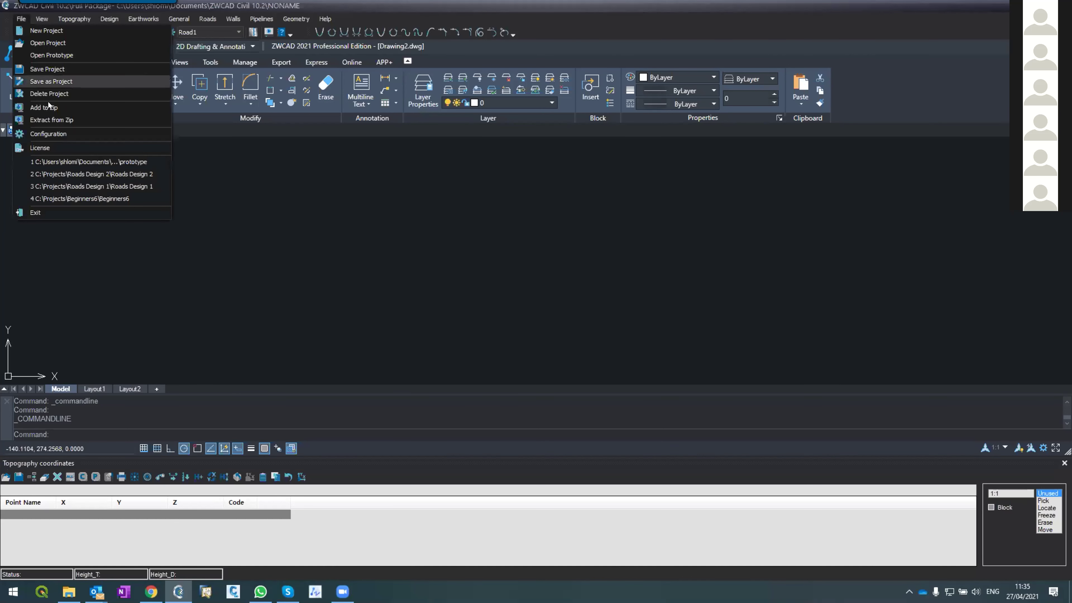
{"action": "left_click", "coordinate": [73, 173]}
{"action": "left_click", "coordinate": [525, 333]}
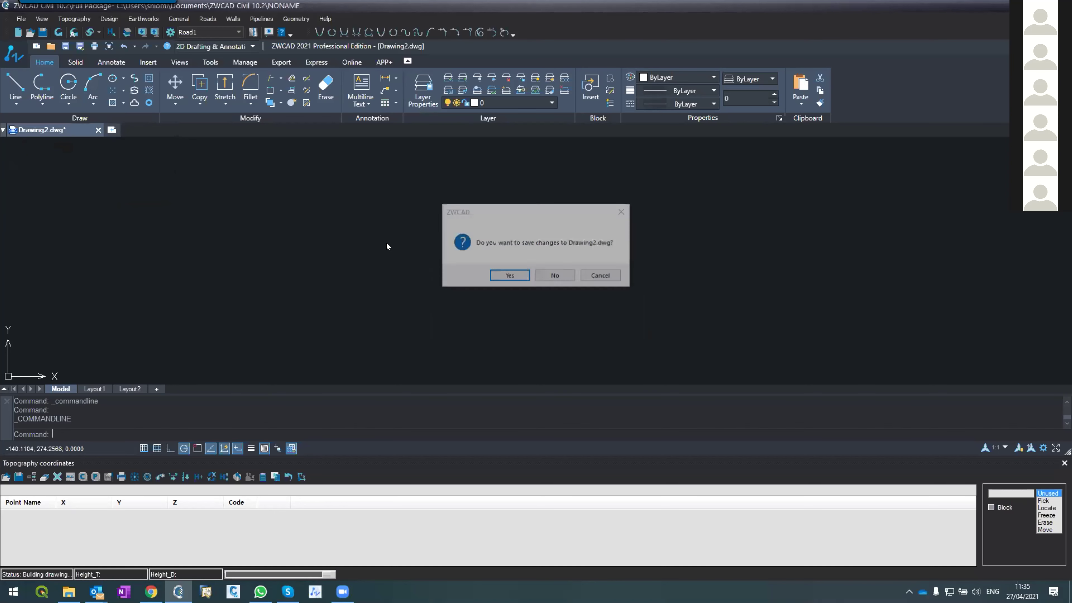
{"action": "left_click", "coordinate": [547, 276]}
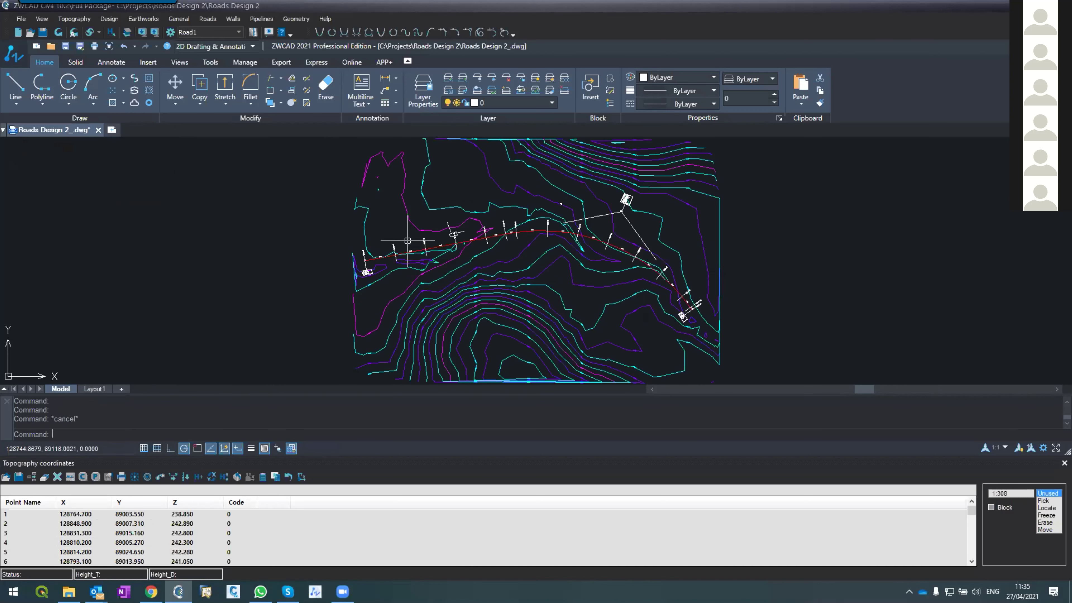
Open the road's Vertical Alignment editor, look at the Roads Design 2_ plan drawing and return to RoadVer.dwg.
{"action": "scroll", "coordinate": [423, 241], "scroll_direction": "up", "scroll_amount": 5}
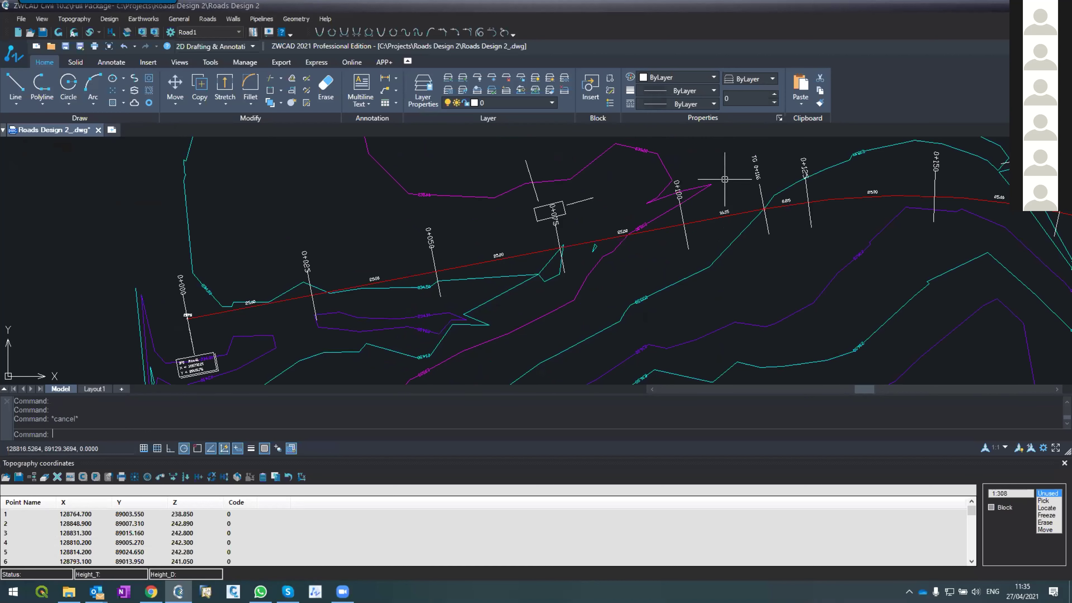
{"action": "scroll", "coordinate": [355, 176], "scroll_direction": "down", "scroll_amount": 5}
{"action": "scroll", "coordinate": [318, 208], "scroll_direction": "up", "scroll_amount": 4}
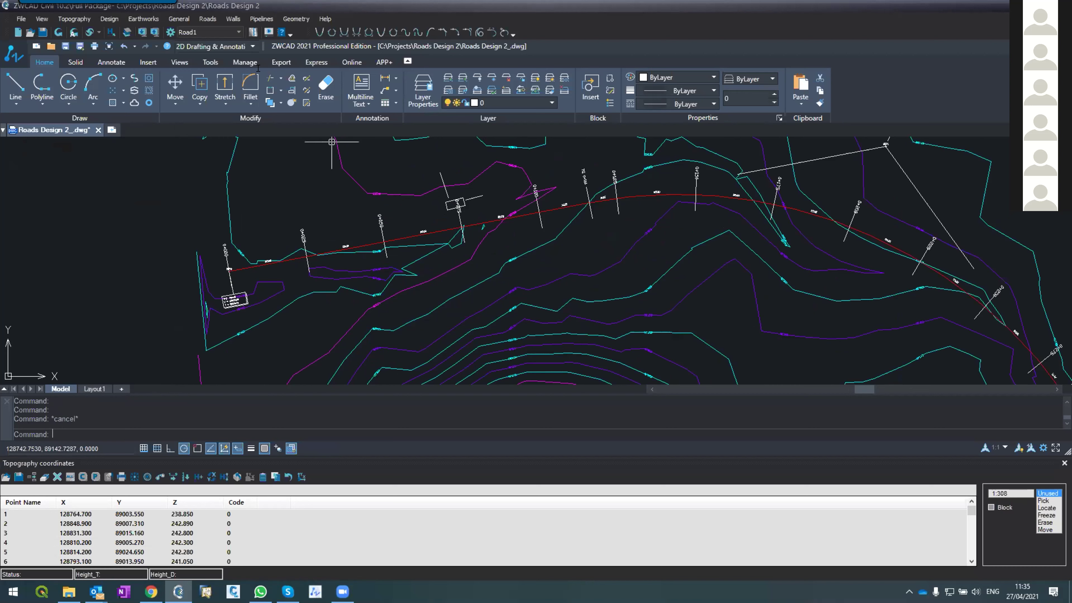
{"action": "left_click", "coordinate": [207, 20]}
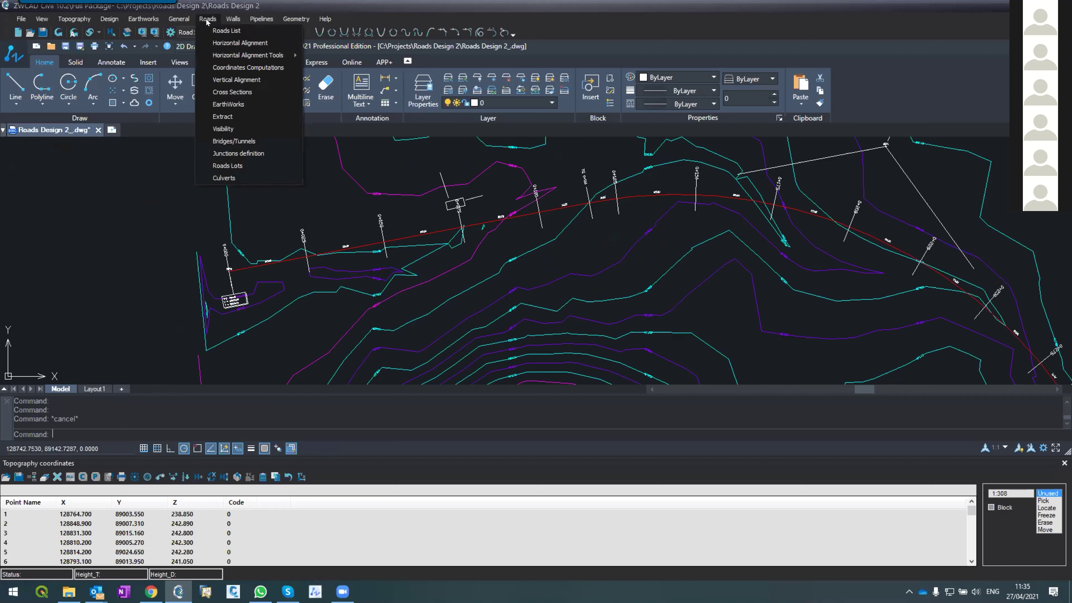
{"action": "left_click", "coordinate": [218, 80]}
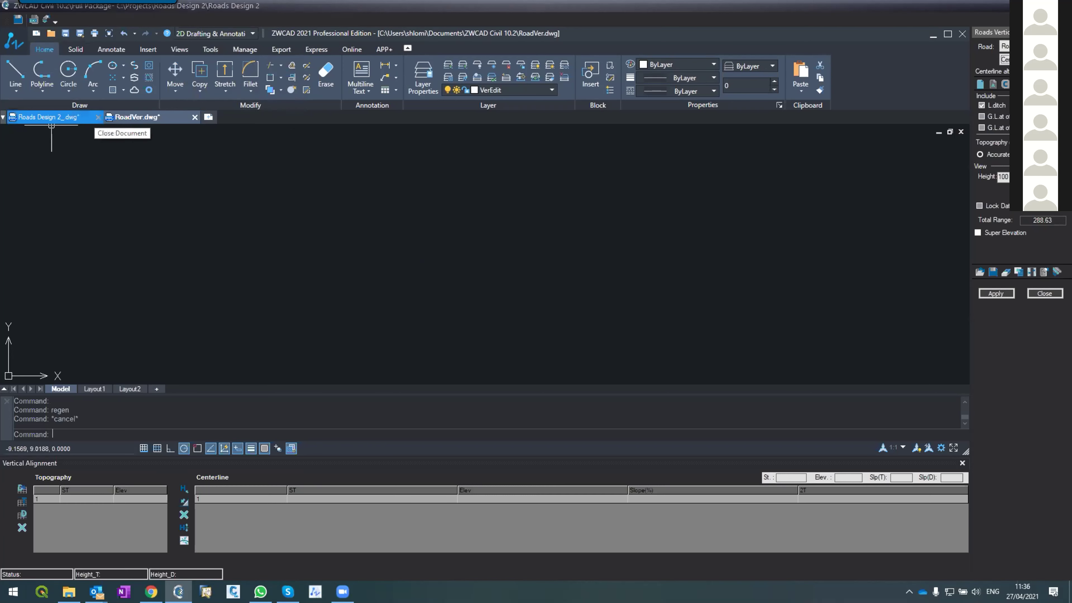
{"action": "left_click", "coordinate": [69, 119]}
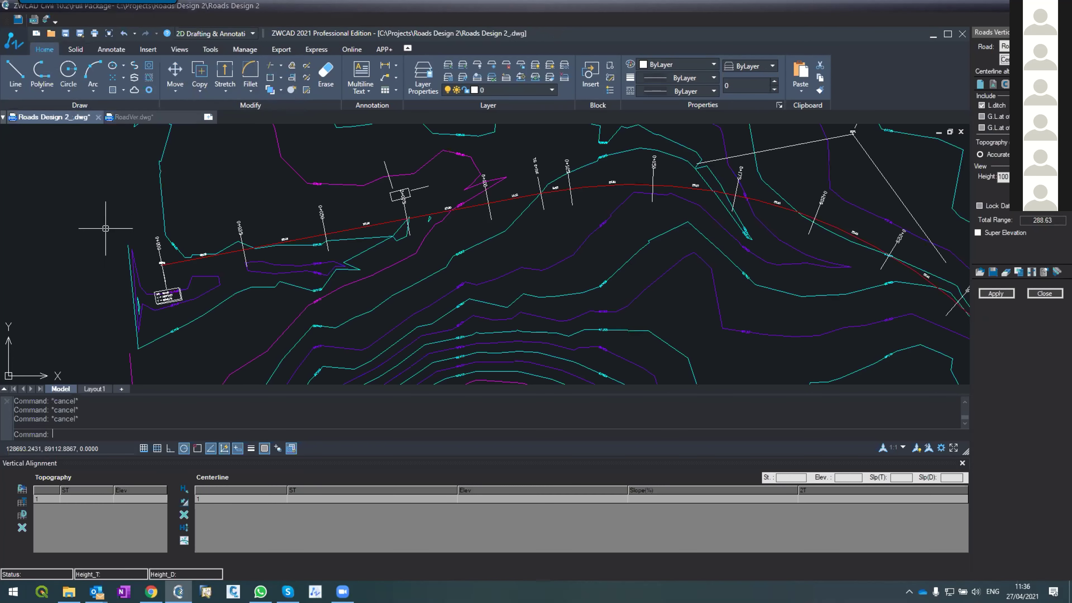
{"action": "left_click", "coordinate": [135, 117]}
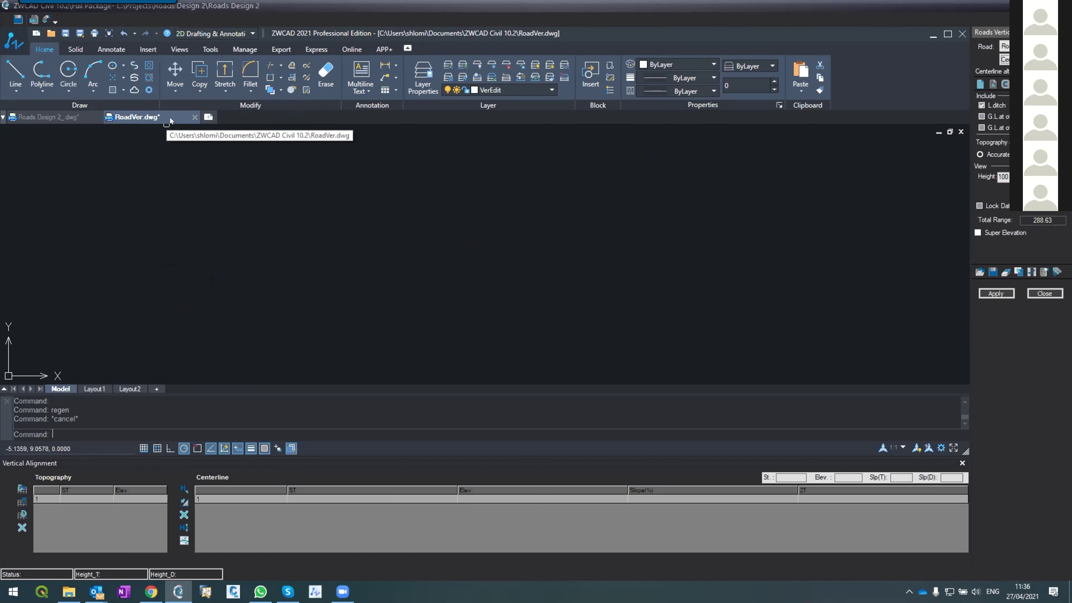
Generate Road1's longitudinal ground profile in RoadVer.dwg and zoom to its extents.
{"action": "left_click", "coordinate": [995, 293]}
{"action": "left_click", "coordinate": [506, 312]}
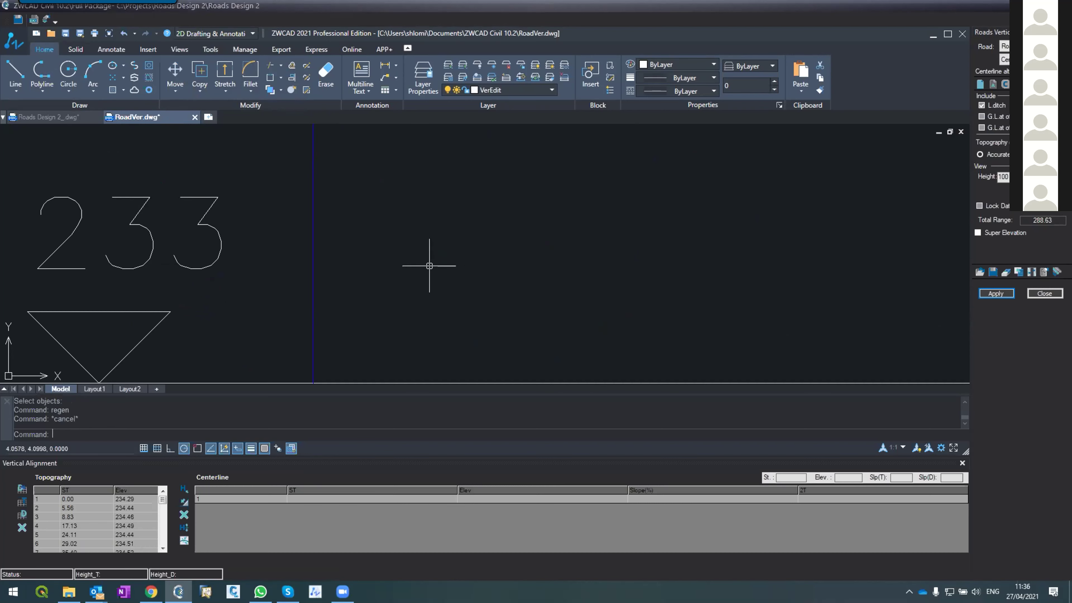
{"action": "type", "text": "Z"}
{"action": "key", "text": "Return"}
{"action": "type", "text": "e"}
{"action": "key", "text": "Return"}
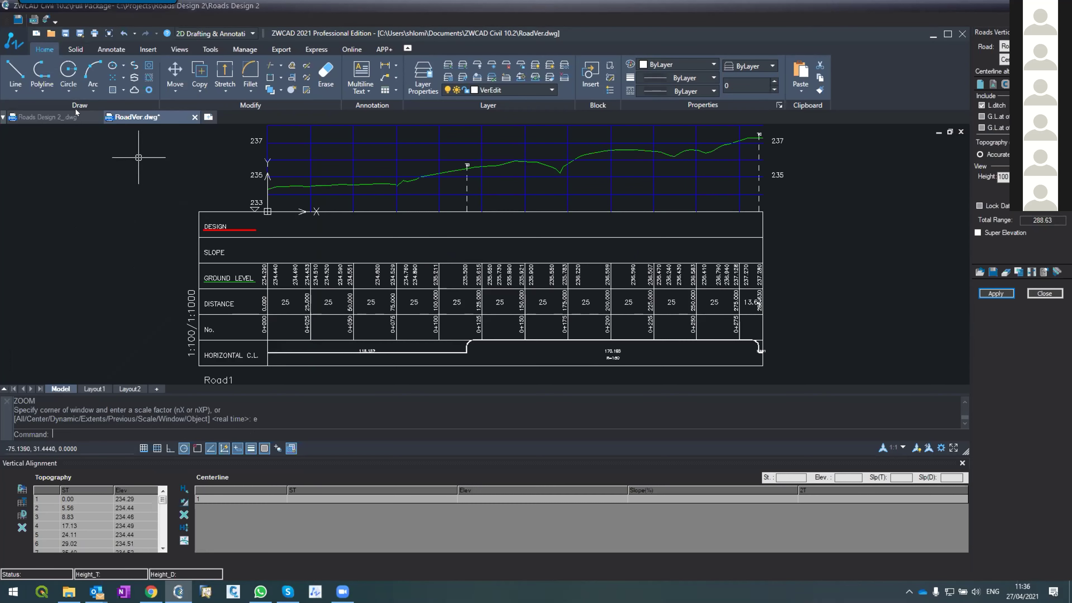
Inspect the road's first straight element and a nearby contour in the plan drawing, clear the selection and return to the profile.
{"action": "left_click", "coordinate": [63, 117]}
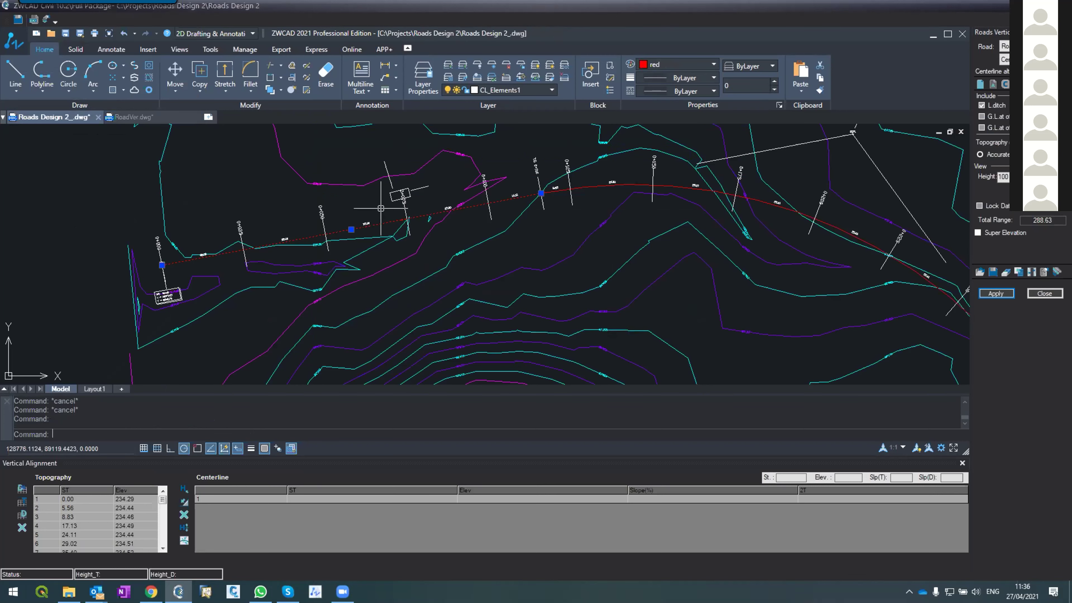
{"action": "key", "text": "Escape"}
{"action": "left_click", "coordinate": [296, 273]}
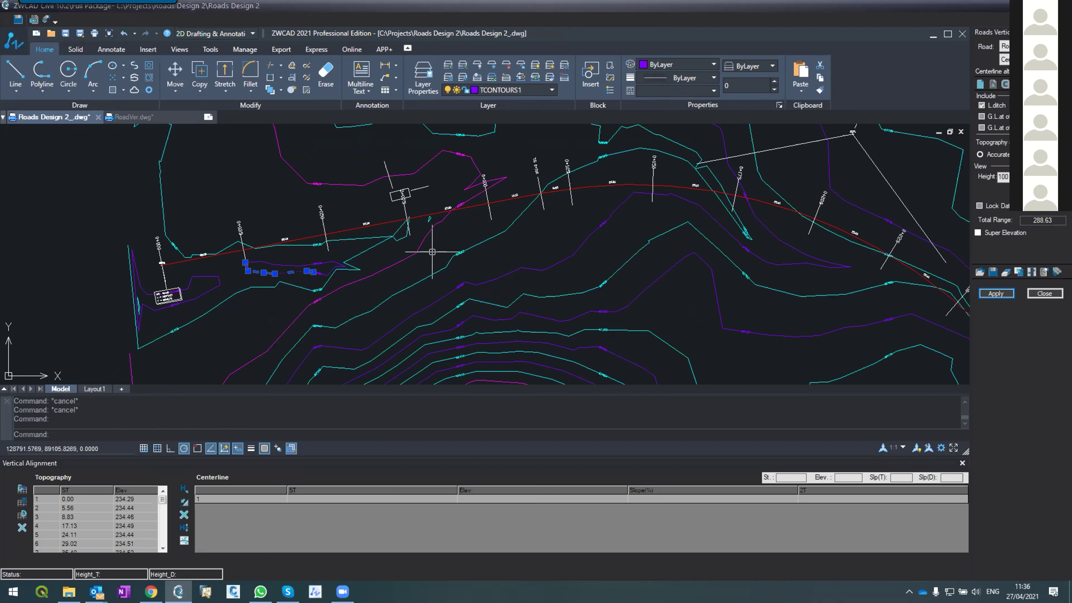
{"action": "key", "text": "Escape"}
{"action": "key", "text": "Escape"}
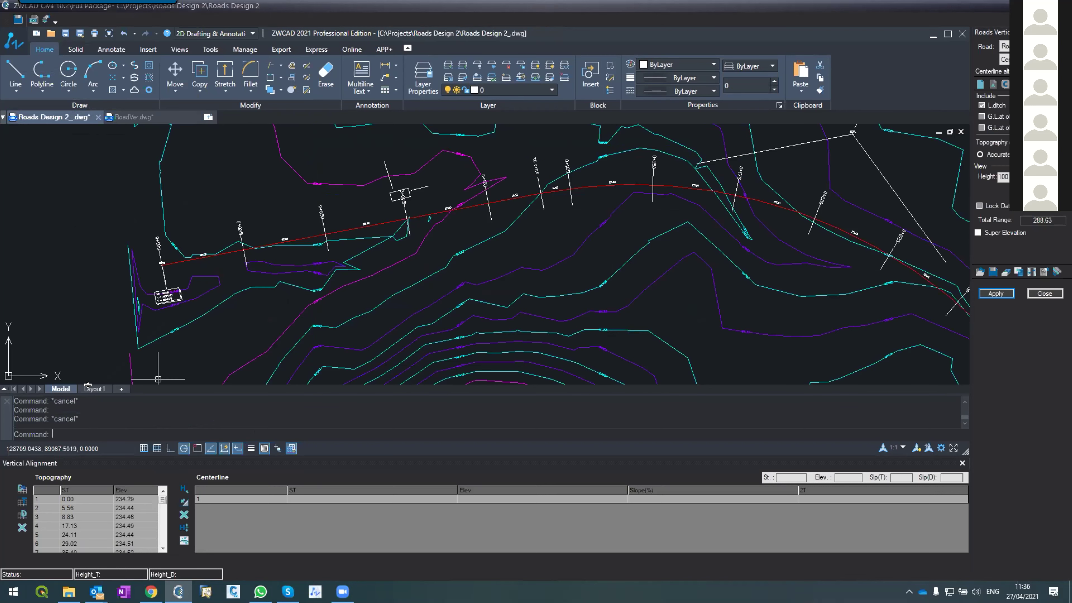
{"action": "left_click", "coordinate": [131, 117]}
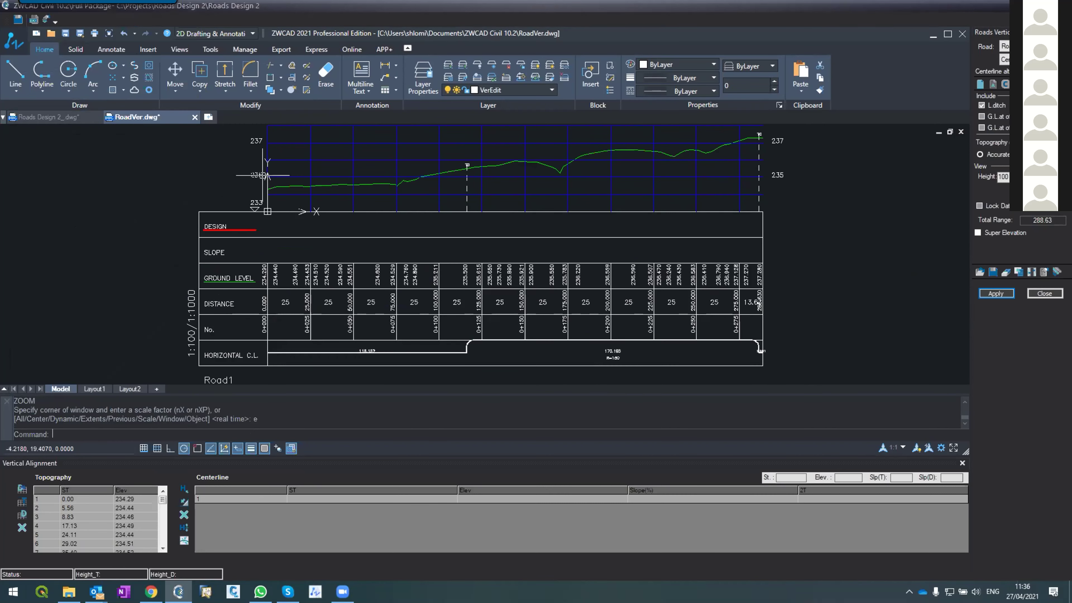
Examine the ground line along Road1's longitudinal profile at close range.
{"action": "scroll", "coordinate": [286, 149], "scroll_direction": "up", "scroll_amount": 4}
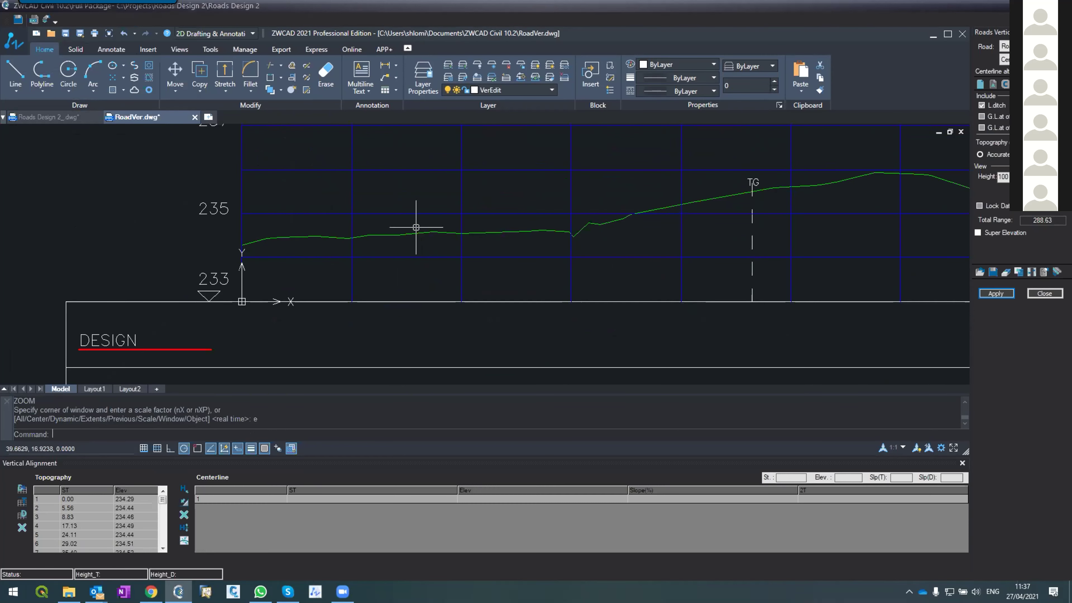
{"action": "scroll", "coordinate": [355, 210], "scroll_direction": "down", "scroll_amount": 3}
{"action": "scroll", "coordinate": [564, 217], "scroll_direction": "up", "scroll_amount": 4}
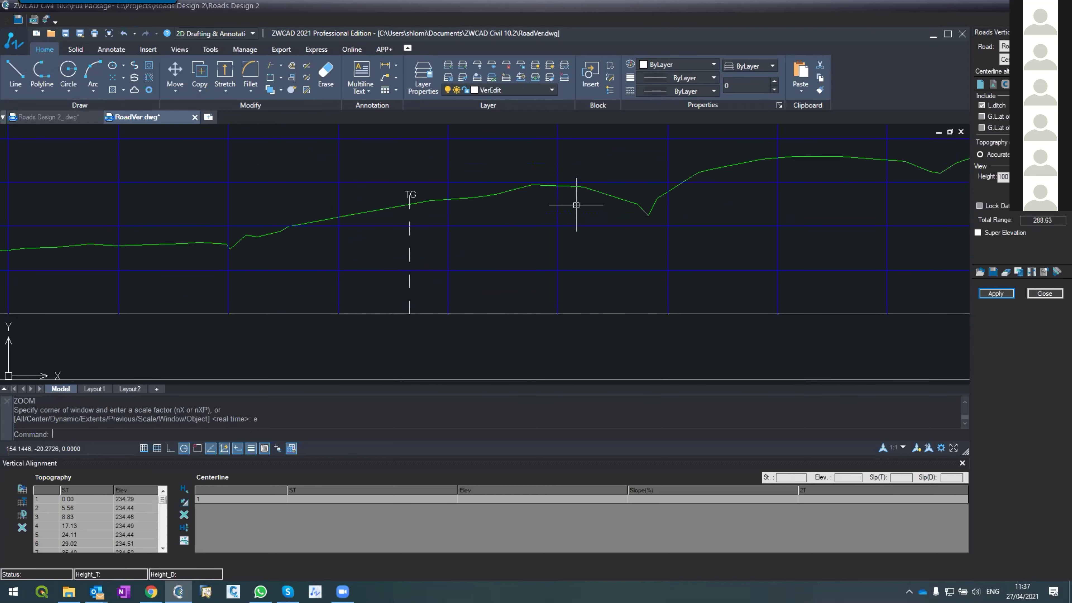
{"action": "scroll", "coordinate": [576, 205], "scroll_direction": "down", "scroll_amount": 4}
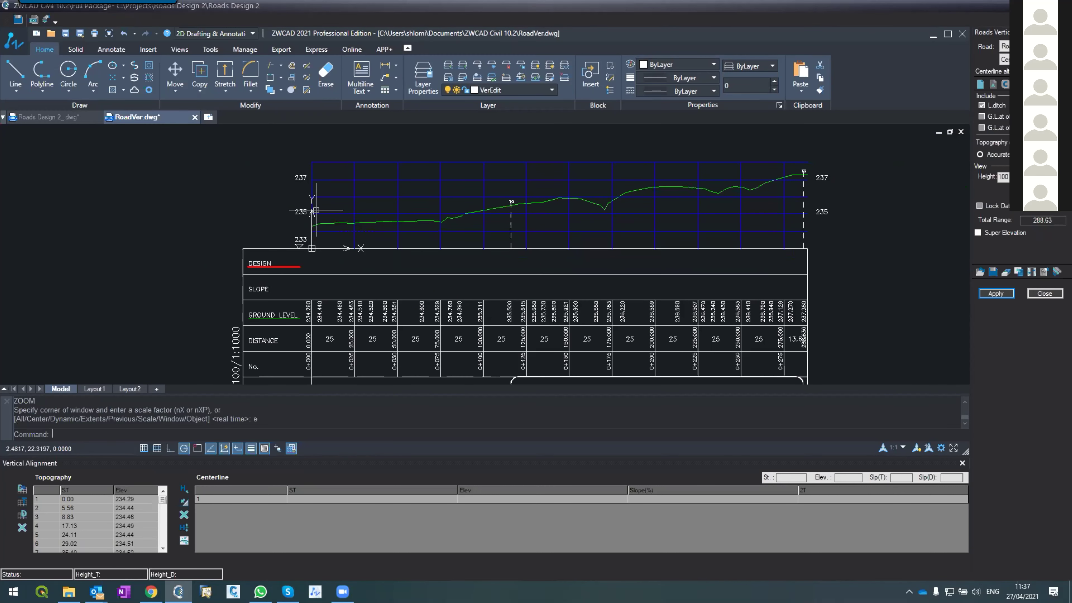
Compare the topography table's stations and elevations with the vertices at the start of the profile's ground line.
{"action": "left_click", "coordinate": [90, 523]}
{"action": "left_click", "coordinate": [75, 506]}
{"action": "left_click", "coordinate": [73, 528]}
{"action": "left_click", "coordinate": [70, 517]}
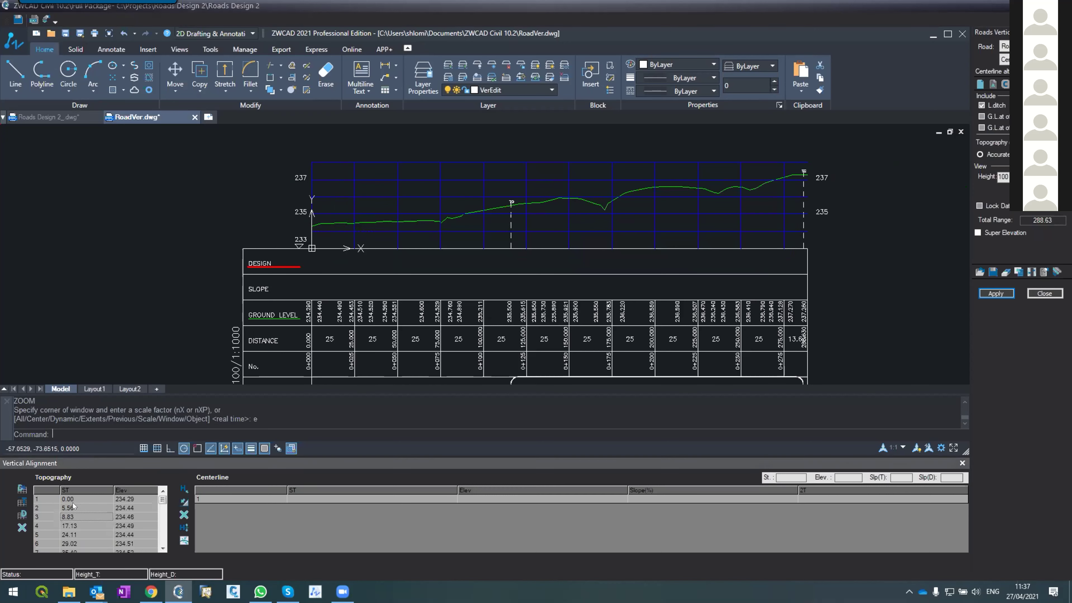
{"action": "left_click", "coordinate": [318, 224]}
{"action": "scroll", "coordinate": [319, 220], "scroll_direction": "up", "scroll_amount": 5}
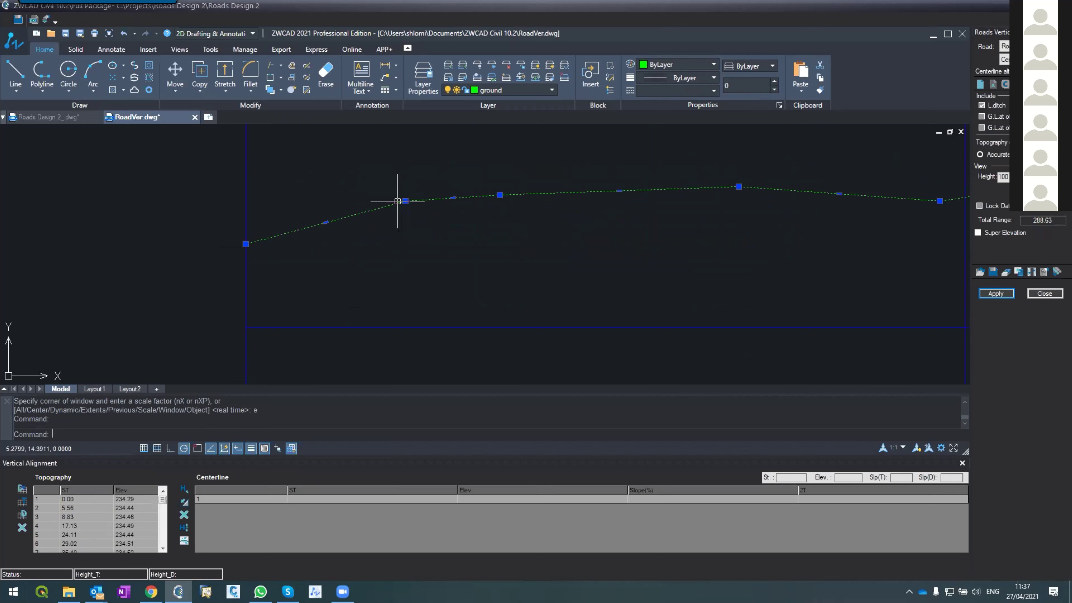
{"action": "left_click", "coordinate": [127, 518]}
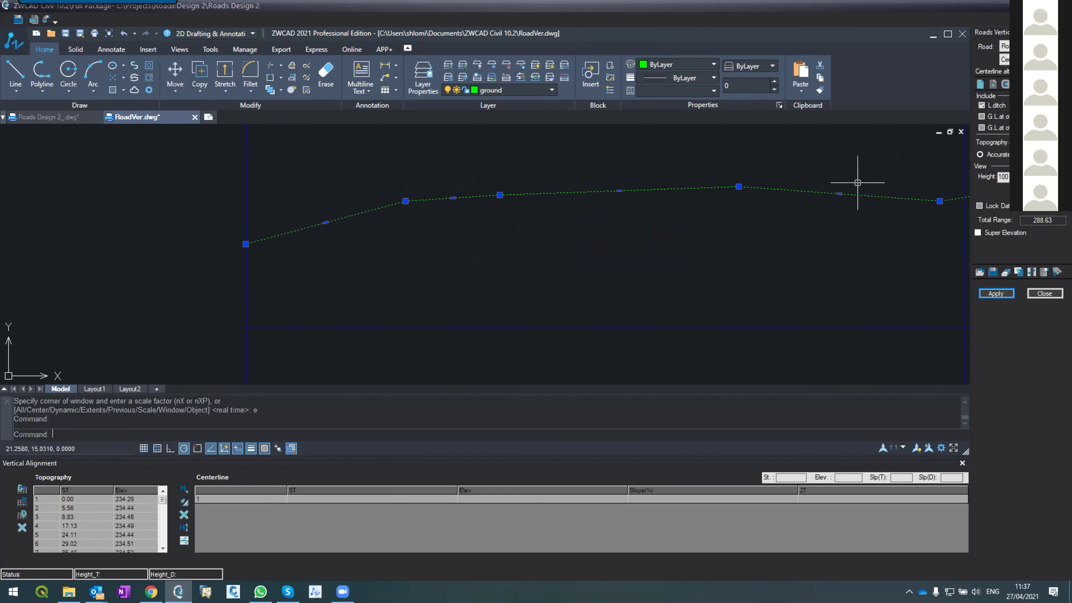
Examine further vertices along the profile's ground line and return to a view of the whole profile.
{"action": "scroll", "coordinate": [545, 137], "scroll_direction": "down", "scroll_amount": 3}
{"action": "scroll", "coordinate": [676, 136], "scroll_direction": "up", "scroll_amount": 2}
{"action": "scroll", "coordinate": [677, 136], "scroll_direction": "up", "scroll_amount": 2}
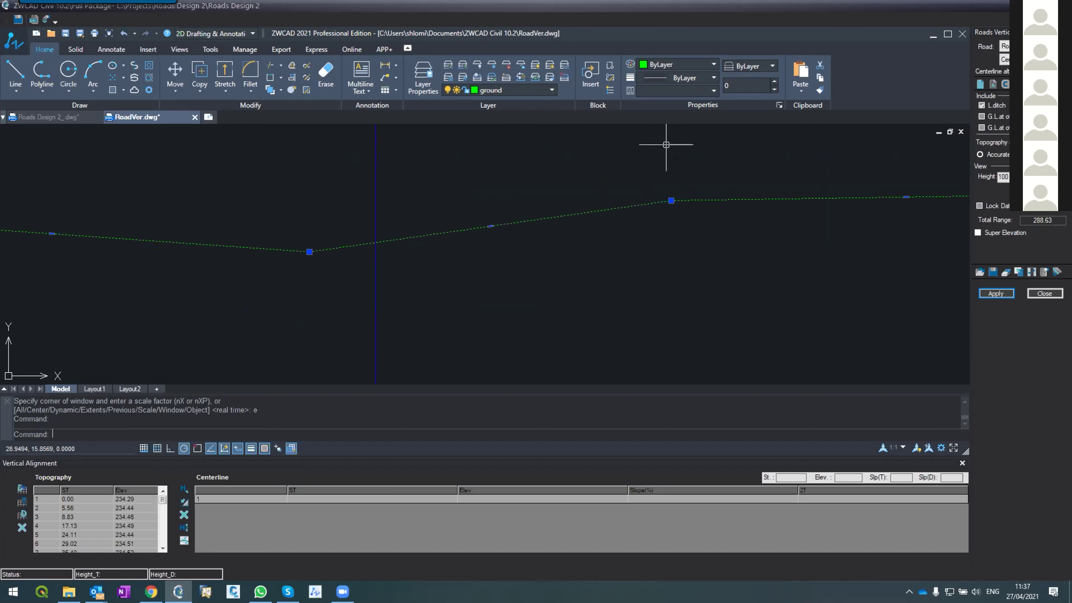
{"action": "type", "text": "z"}
{"action": "key", "text": "Return"}
{"action": "type", "text": "e"}
{"action": "key", "text": "Return"}
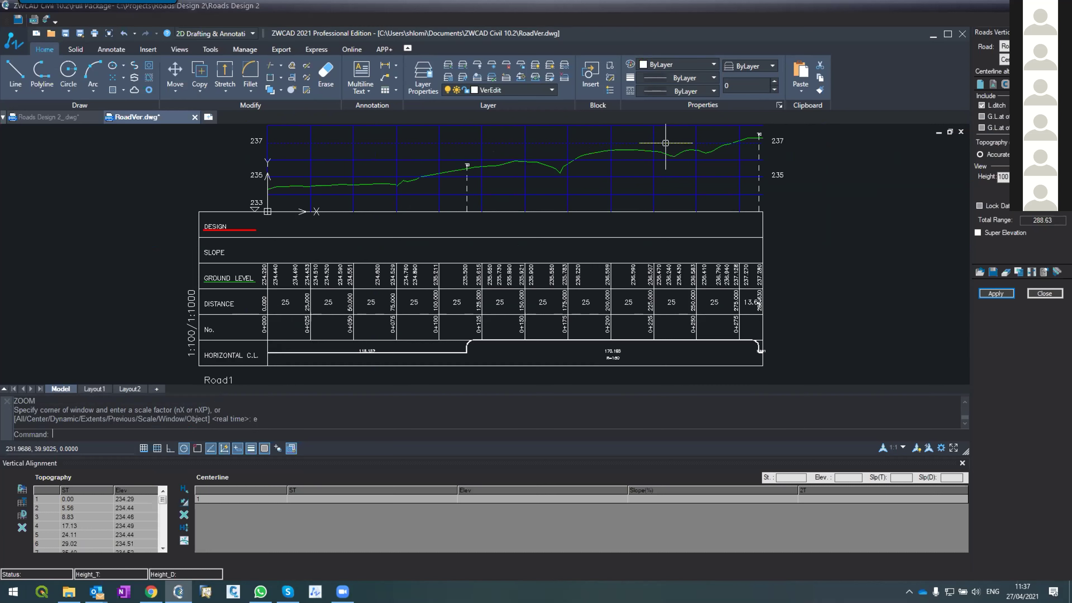
Close and reopen Road1's vertical alignment editor, then regenerate the profile by applying changes only to the vertical alignment.
{"action": "left_click", "coordinate": [1043, 294]}
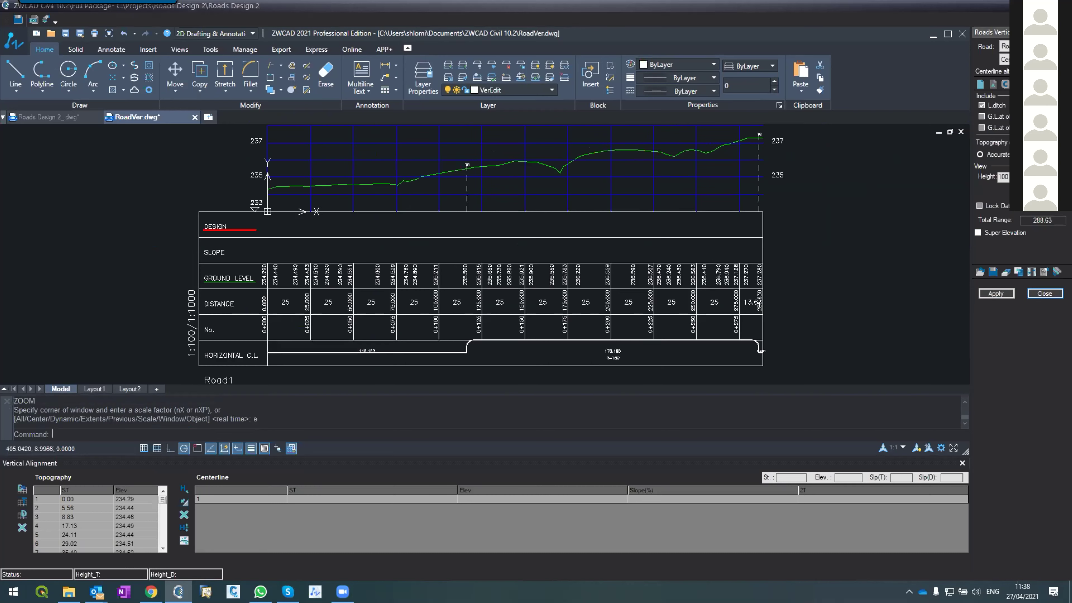
{"action": "left_click", "coordinate": [210, 19]}
{"action": "left_click", "coordinate": [209, 79]}
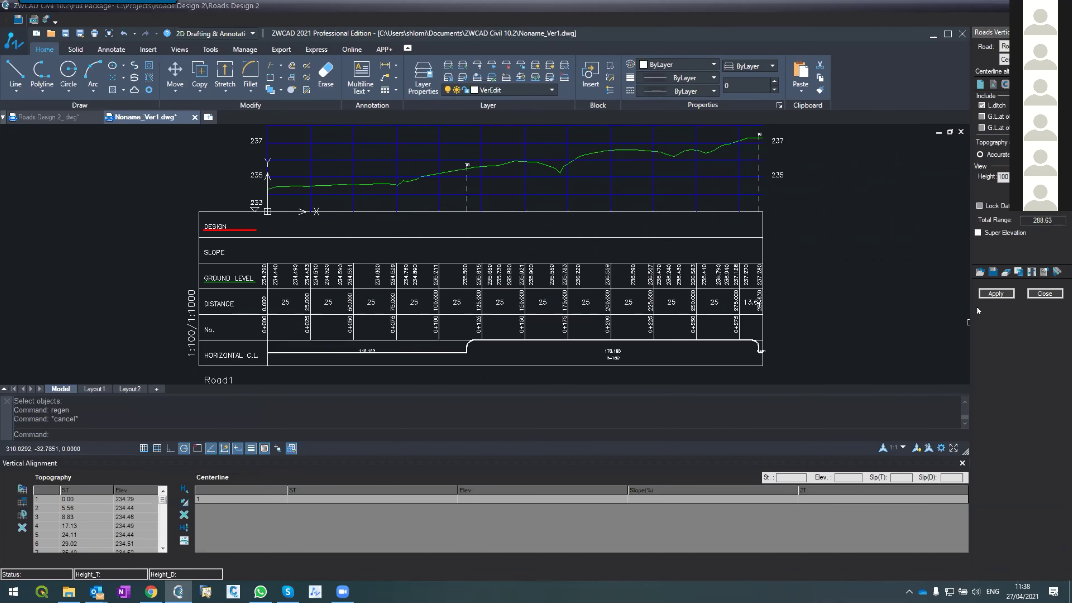
{"action": "left_click", "coordinate": [990, 293]}
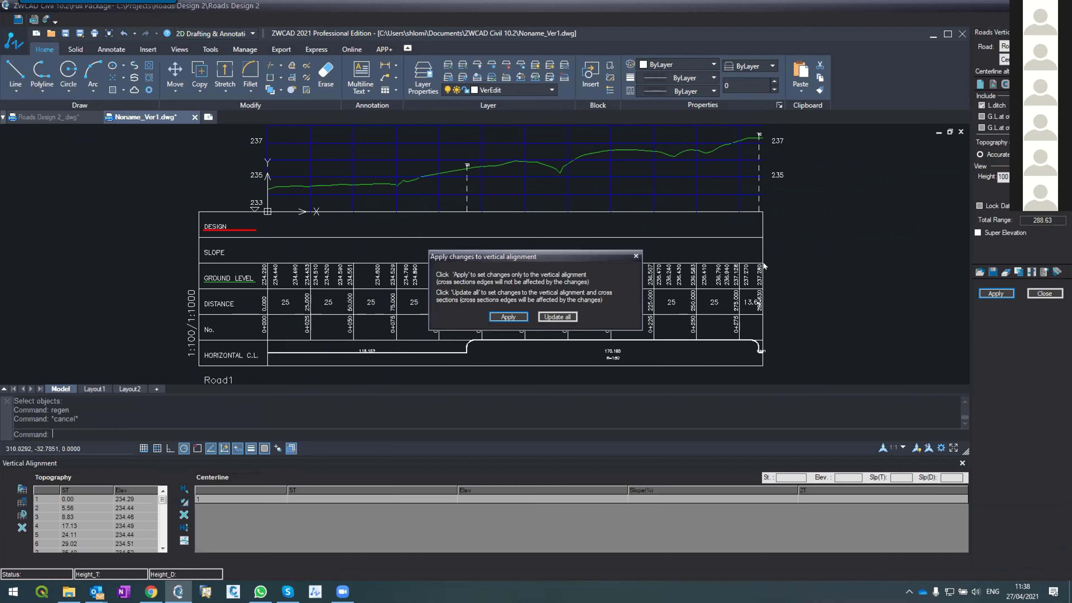
{"action": "left_click", "coordinate": [486, 316]}
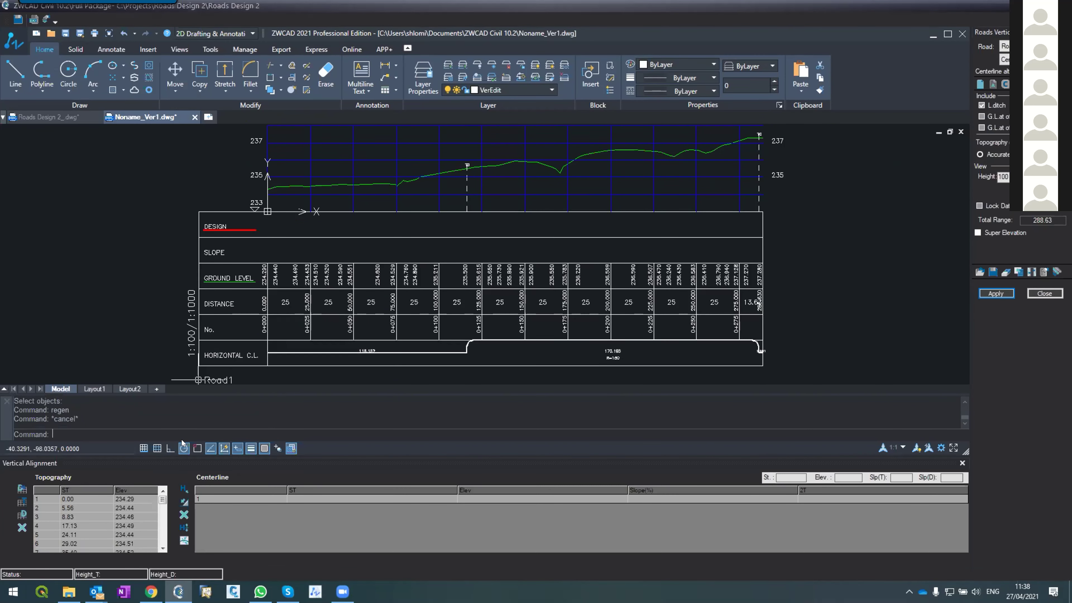
{"action": "type", "text": "z"}
{"action": "key", "text": "Return"}
{"action": "type", "text": "e"}
{"action": "key", "text": "Return"}
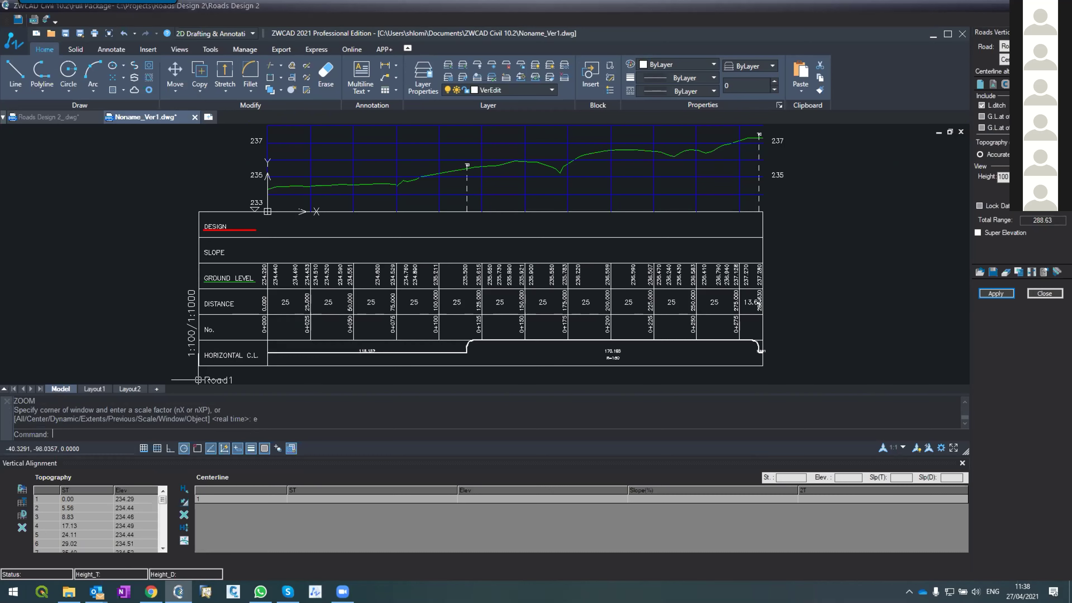
Look at Road1 in the Roads Design 2 plan drawing, then return to the start of the ground line in Noname_Ver1.dwg.
{"action": "left_click", "coordinate": [46, 117]}
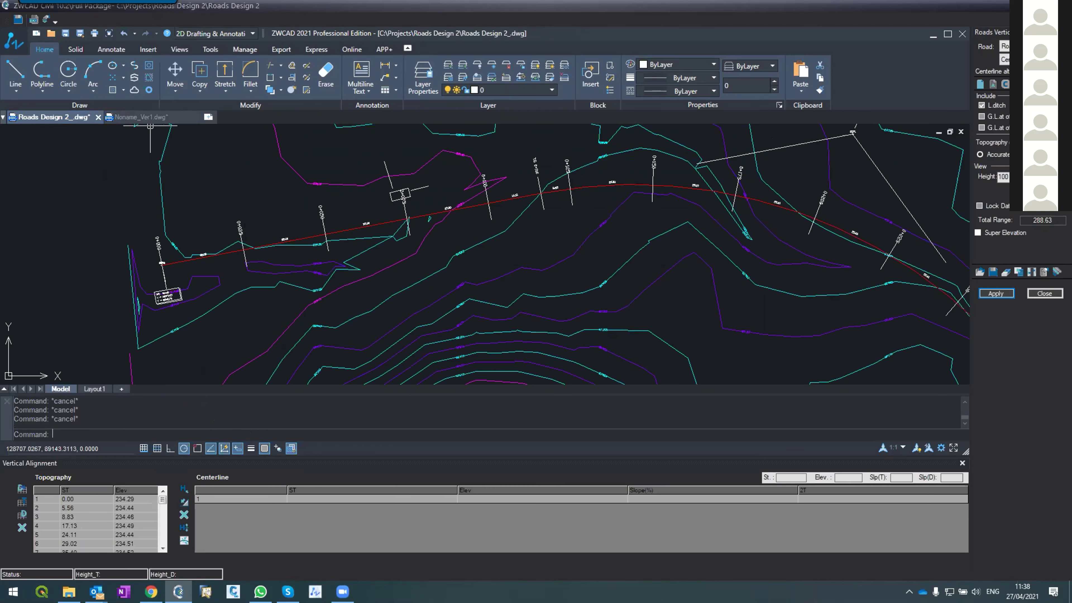
{"action": "left_click", "coordinate": [144, 117]}
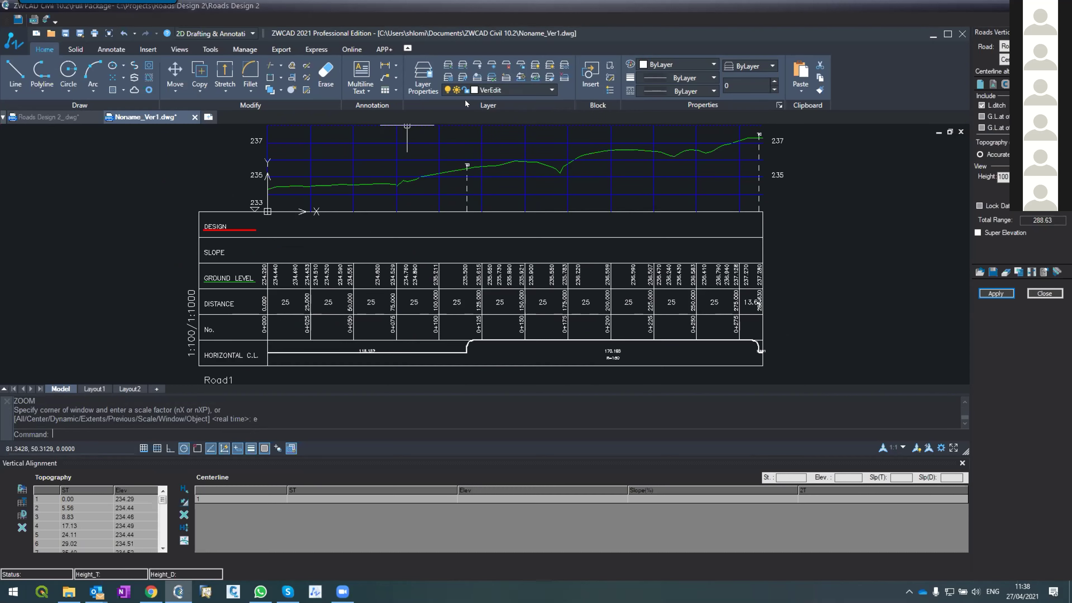
{"action": "scroll", "coordinate": [281, 143], "scroll_direction": "up", "scroll_amount": 2}
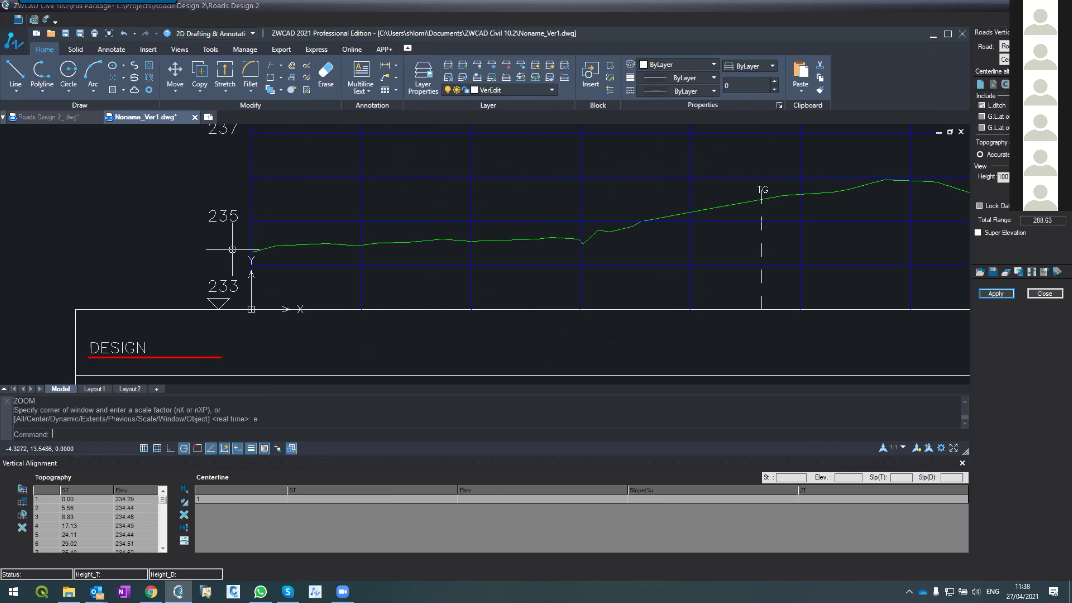
{"action": "scroll", "coordinate": [232, 250], "scroll_direction": "up", "scroll_amount": 3}
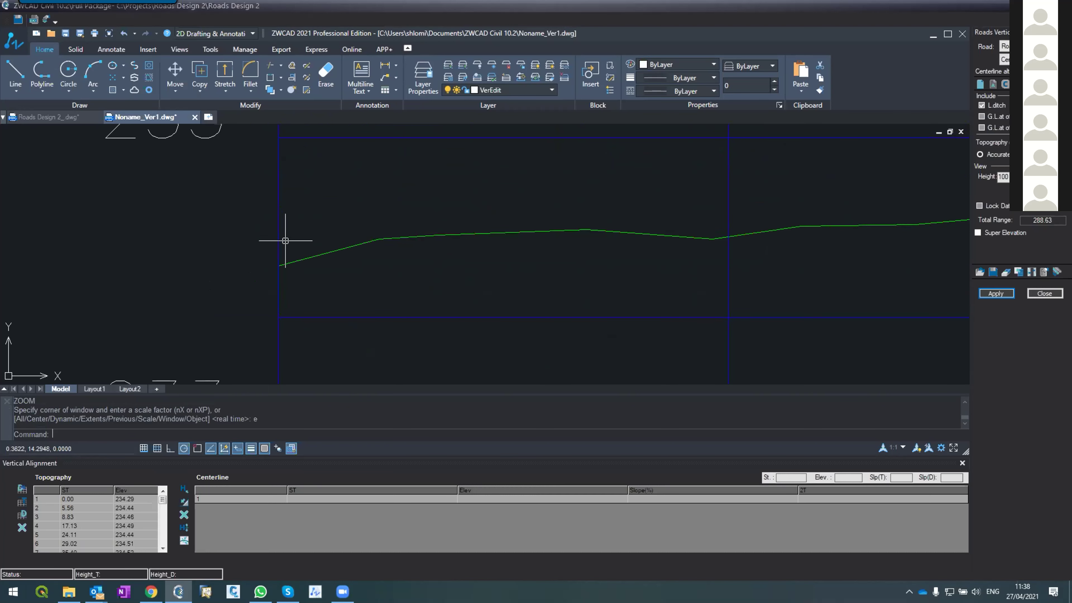
Start a polyline on the profile grid at station 0, elevation 235, with object snap on.
{"action": "type", "text": "pl"}
{"action": "key", "text": "Return"}
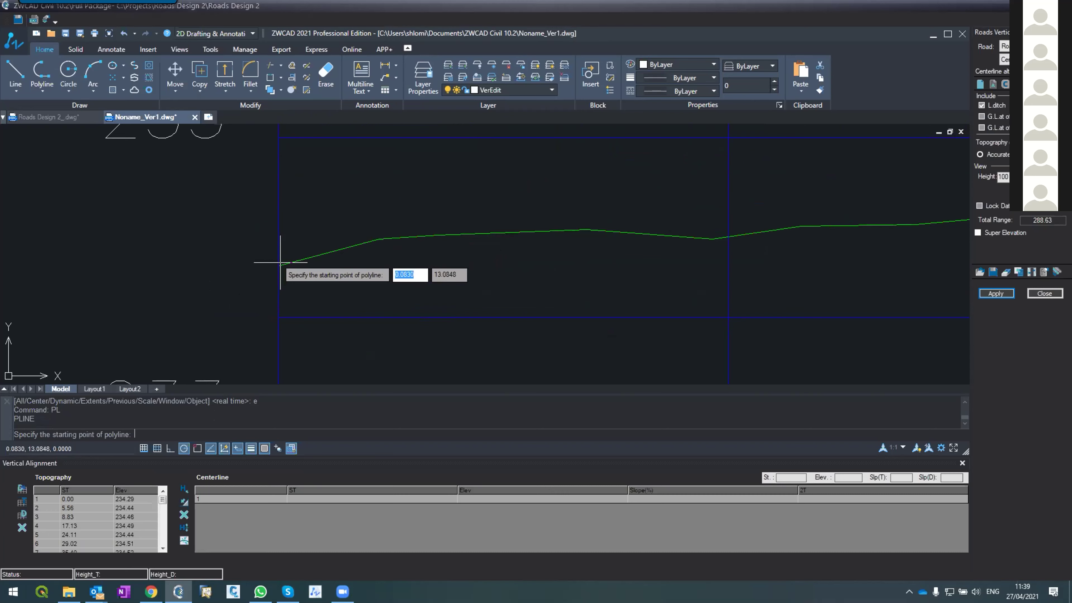
{"action": "scroll", "coordinate": [306, 237], "scroll_direction": "down", "scroll_amount": 2}
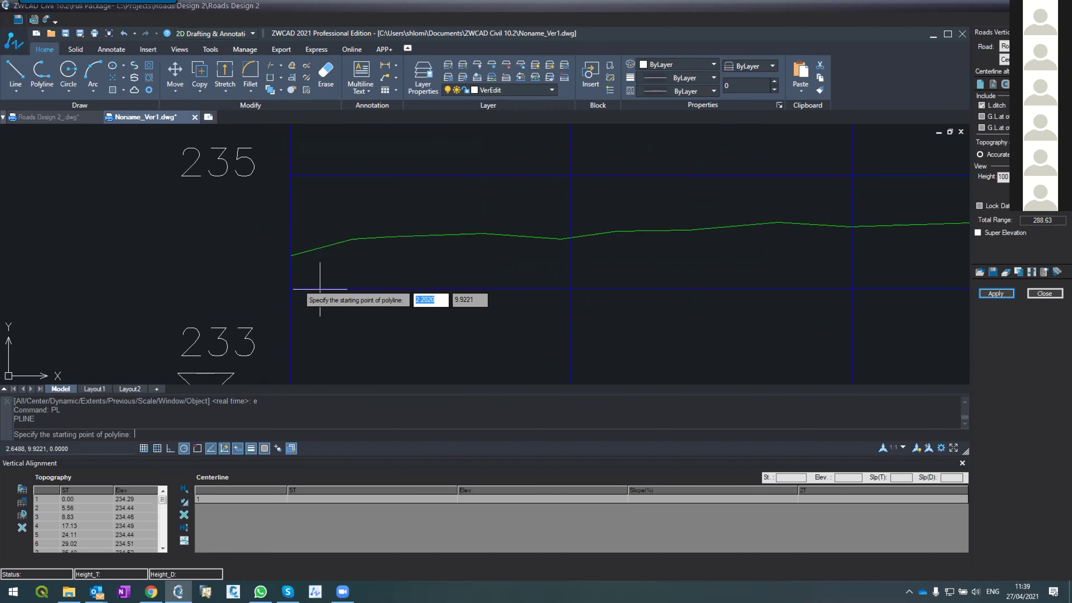
{"action": "scroll", "coordinate": [288, 262], "scroll_direction": "down", "scroll_amount": 5}
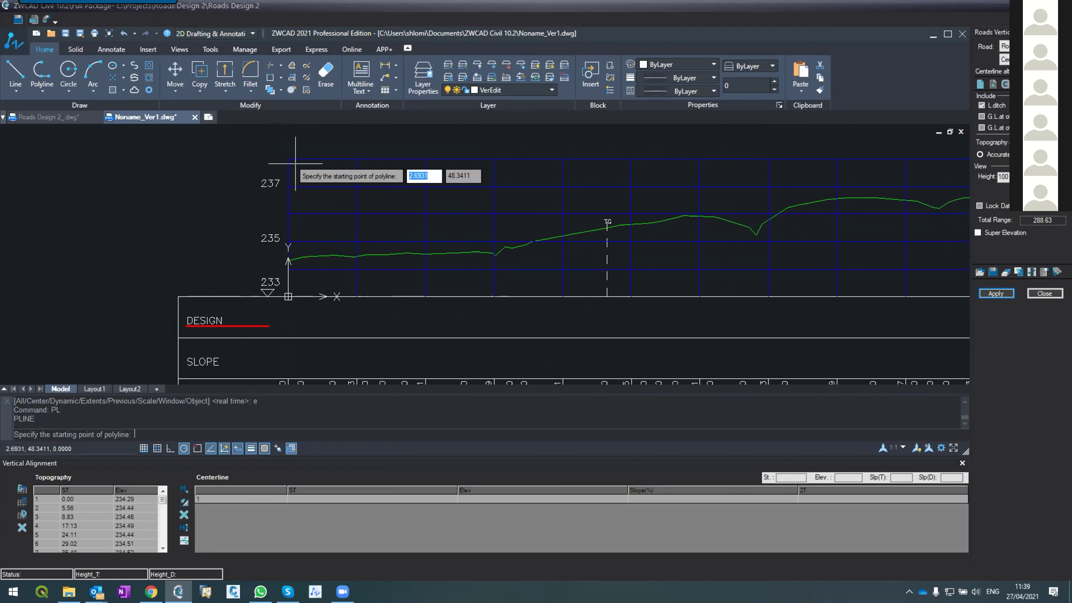
{"action": "scroll", "coordinate": [291, 253], "scroll_direction": "up", "scroll_amount": 5}
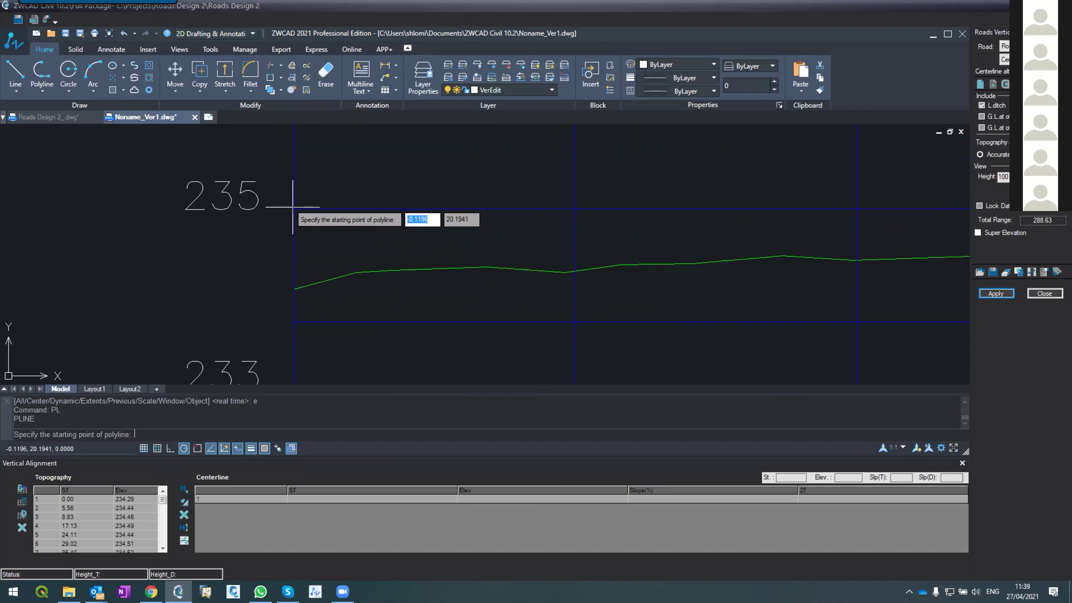
{"action": "left_click", "coordinate": [194, 449]}
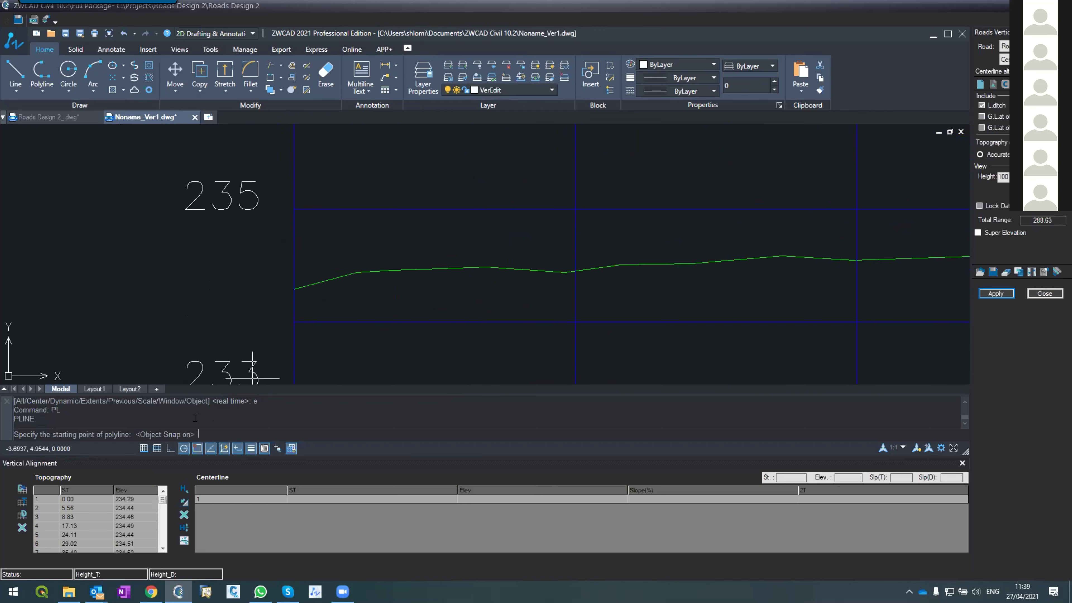
{"action": "left_click", "coordinate": [293, 209]}
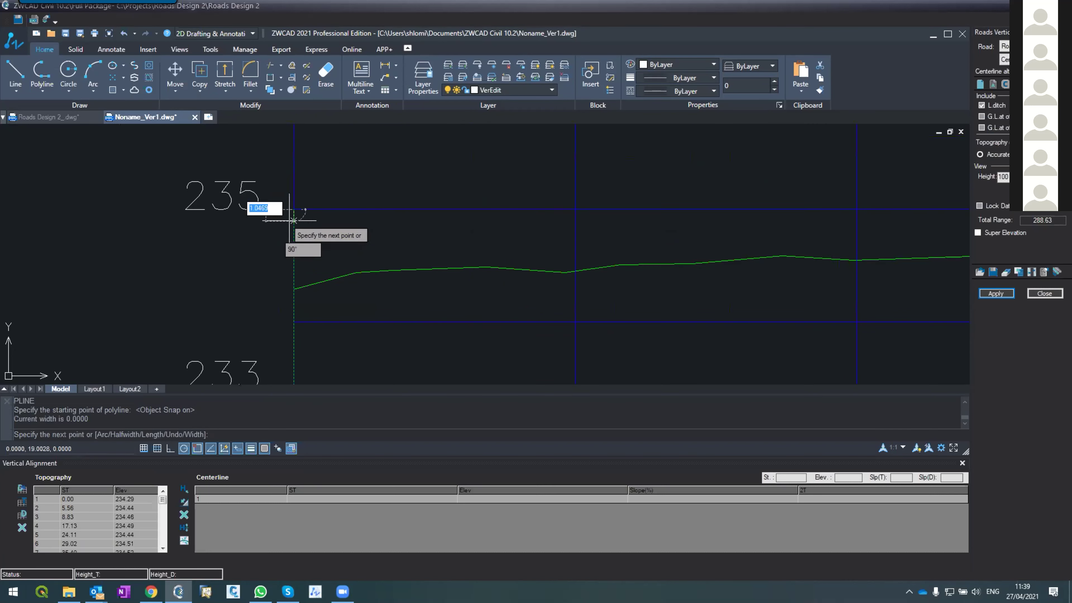
Draw the polyline's first segment to the ground line vertex at about station 144, on the crest past the TG mark.
{"action": "scroll", "coordinate": [300, 236], "scroll_direction": "down", "scroll_amount": 2}
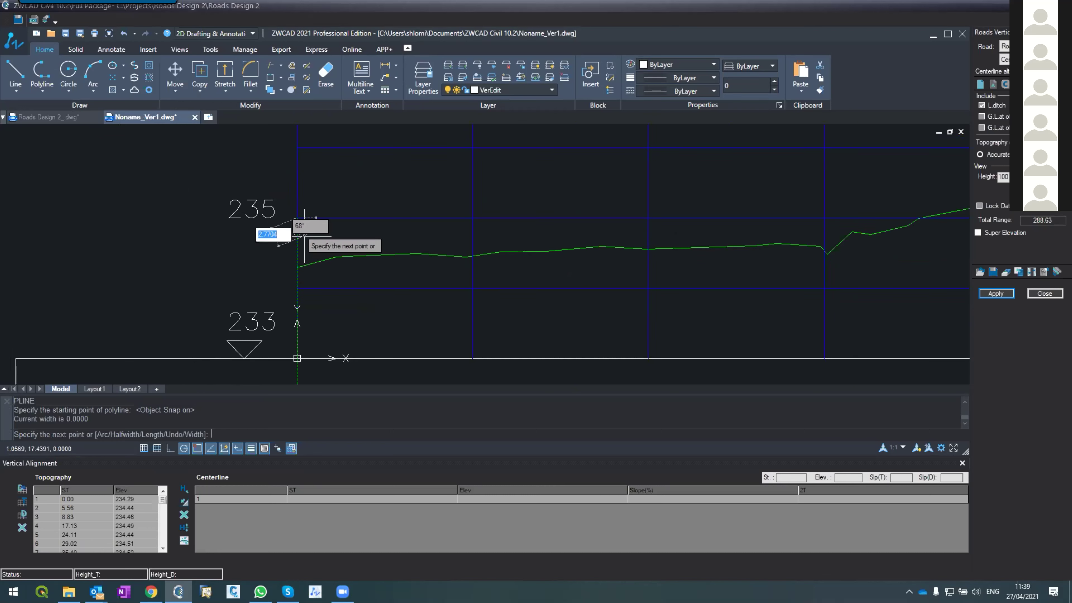
{"action": "scroll", "coordinate": [297, 237], "scroll_direction": "up", "scroll_amount": 2}
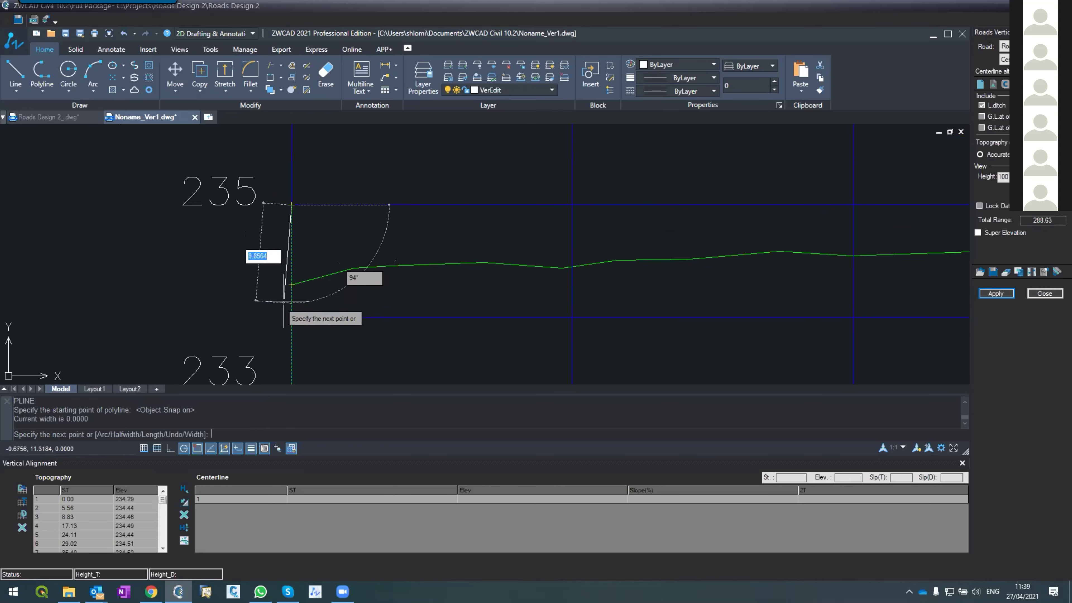
{"action": "scroll", "coordinate": [291, 284], "scroll_direction": "down", "scroll_amount": 3}
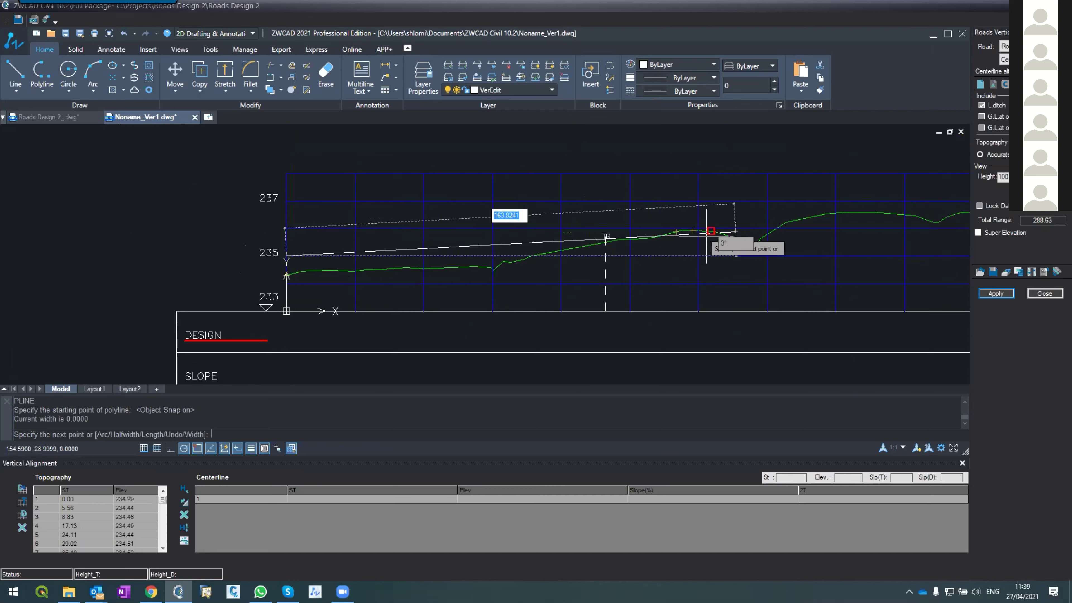
{"action": "scroll", "coordinate": [734, 197], "scroll_direction": "down", "scroll_amount": 2}
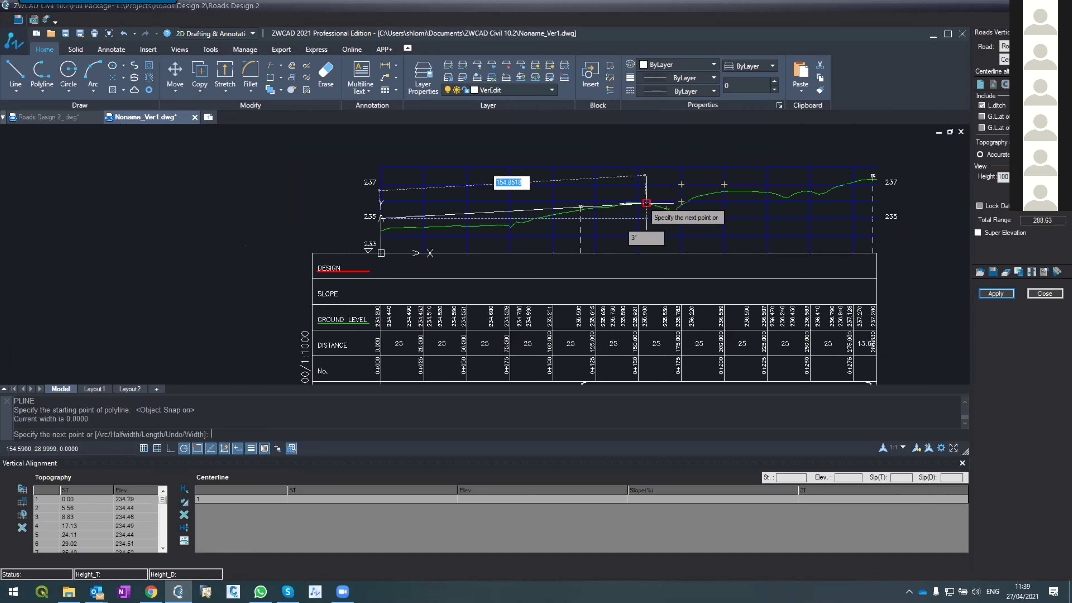
{"action": "scroll", "coordinate": [640, 197], "scroll_direction": "up", "scroll_amount": 3}
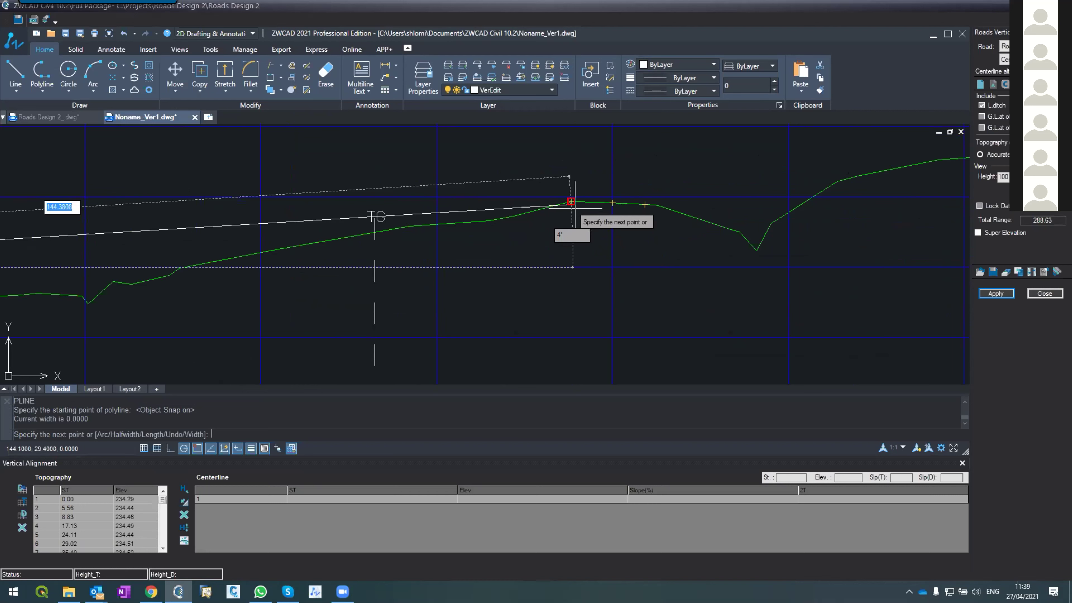
{"action": "scroll", "coordinate": [569, 199], "scroll_direction": "up", "scroll_amount": 2}
{"action": "left_click", "coordinate": [554, 195]}
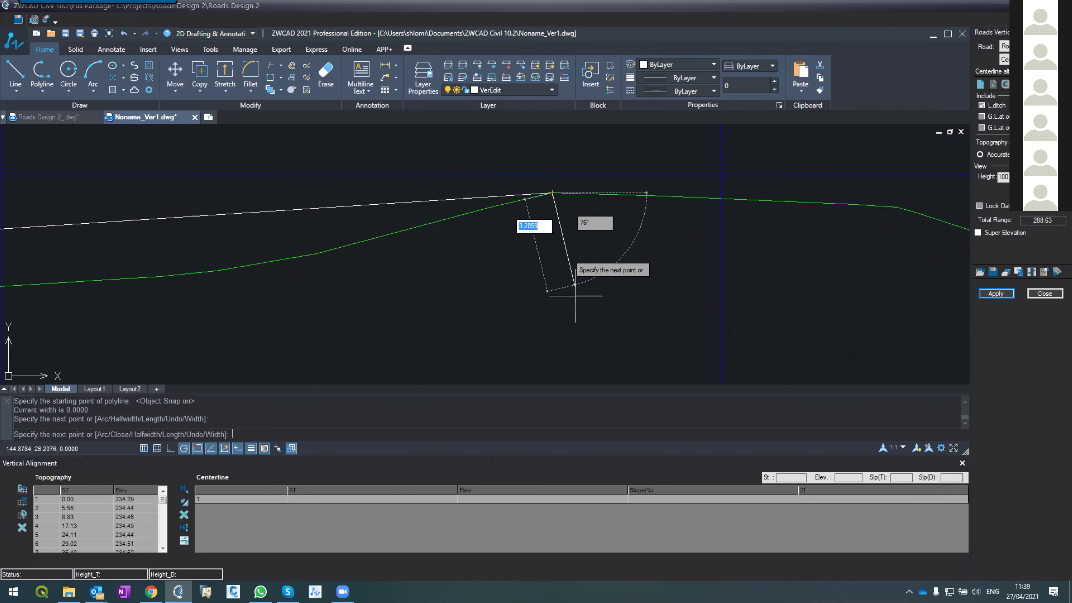
Extend the design polyline to the profile's end at station 288.63, elevation 237, and finish it.
{"action": "scroll", "coordinate": [501, 300], "scroll_direction": "down", "scroll_amount": 2}
{"action": "scroll", "coordinate": [501, 300], "scroll_direction": "down", "scroll_amount": 4}
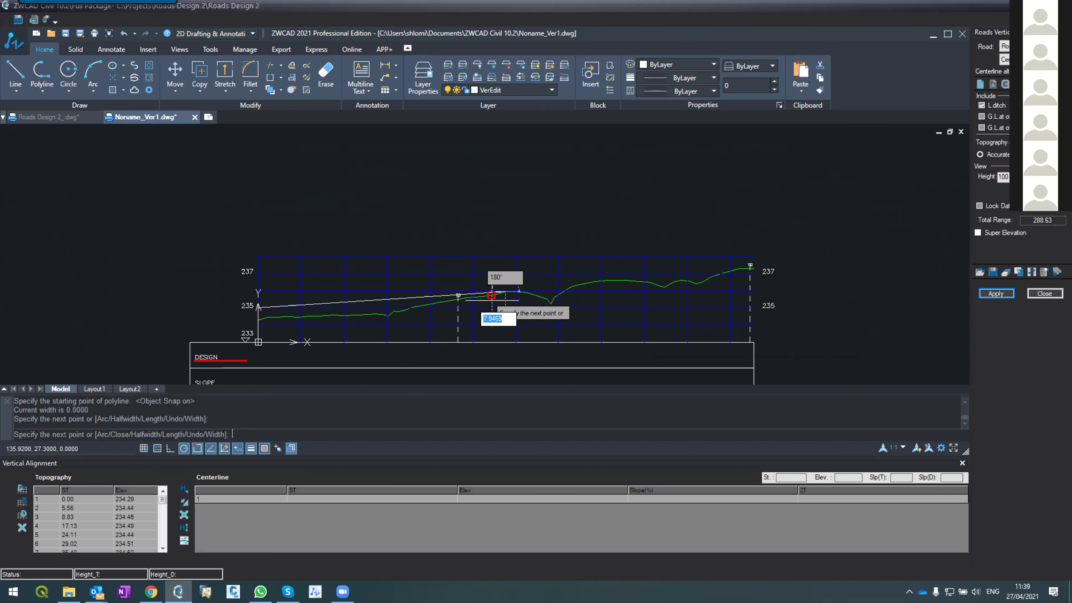
{"action": "scroll", "coordinate": [734, 249], "scroll_direction": "up", "scroll_amount": 2}
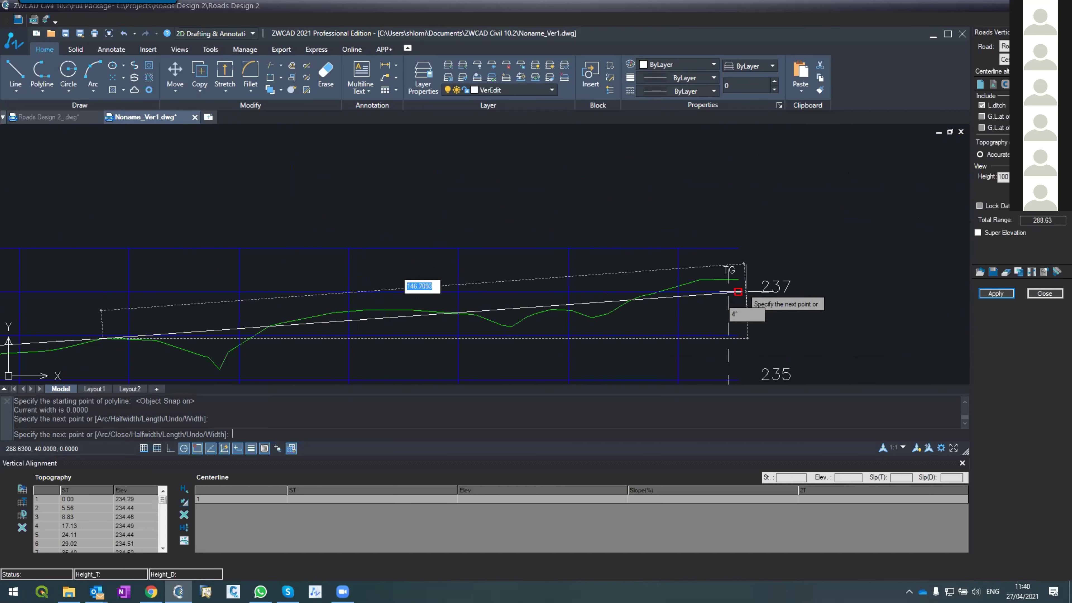
{"action": "left_click", "coordinate": [737, 292]}
{"action": "key", "text": "Return"}
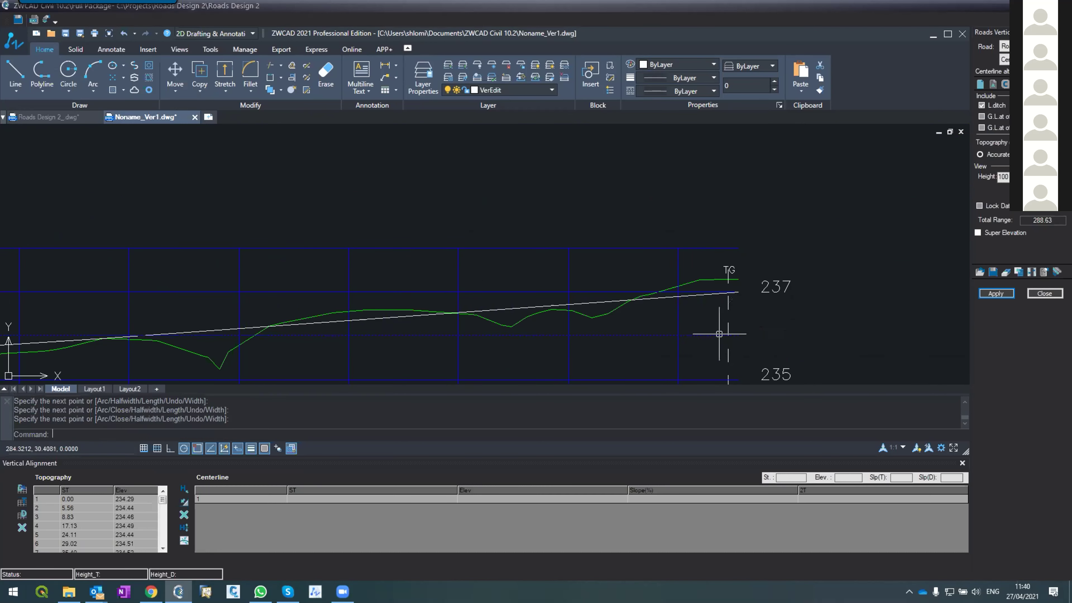
Move the design polyline's middle vertex to about station 155, elevation 235.4, with object snap off.
{"action": "scroll", "coordinate": [629, 223], "scroll_direction": "down", "scroll_amount": 3}
{"action": "scroll", "coordinate": [589, 253], "scroll_direction": "up", "scroll_amount": 4}
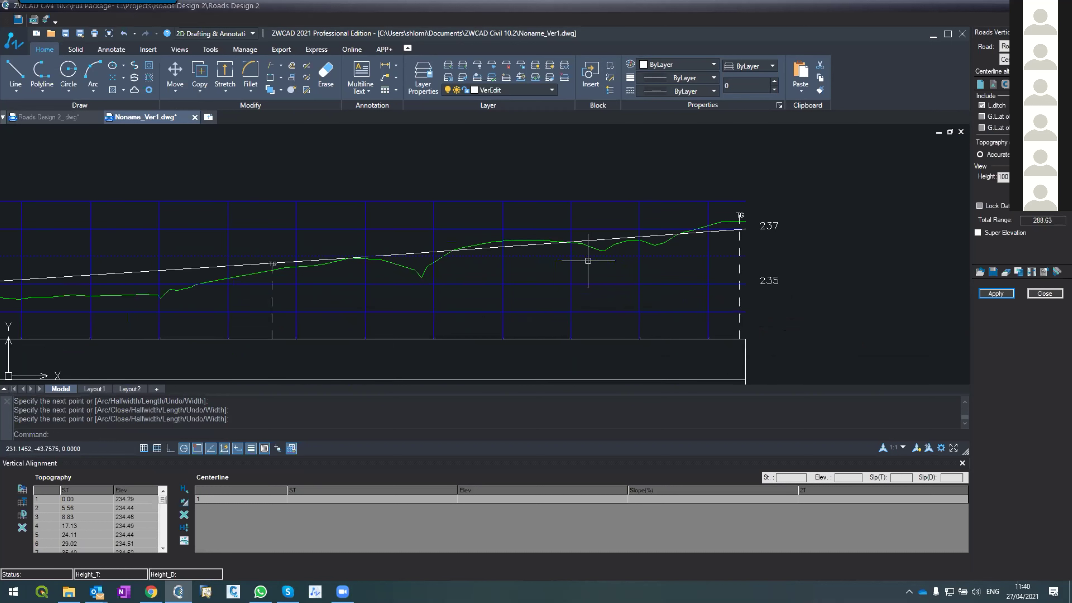
{"action": "left_click", "coordinate": [433, 252]}
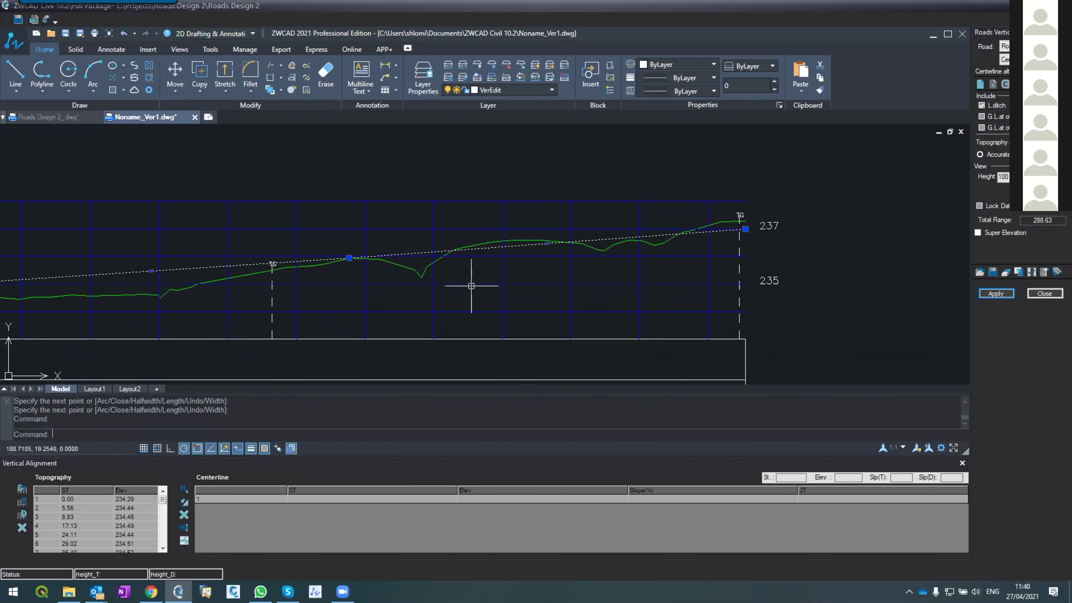
{"action": "left_click", "coordinate": [348, 258]}
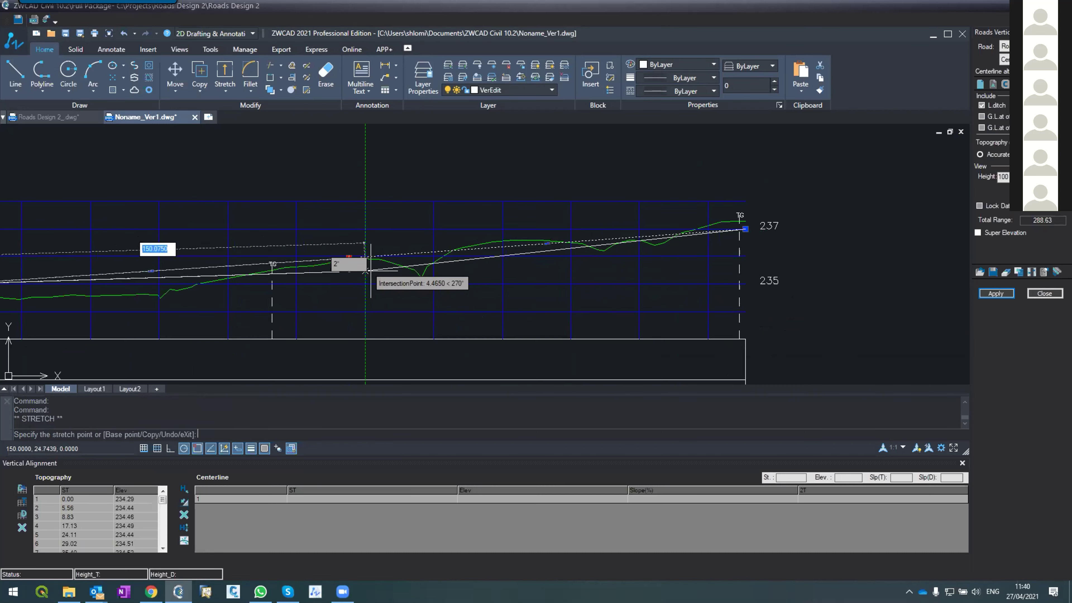
{"action": "left_click", "coordinate": [197, 448]}
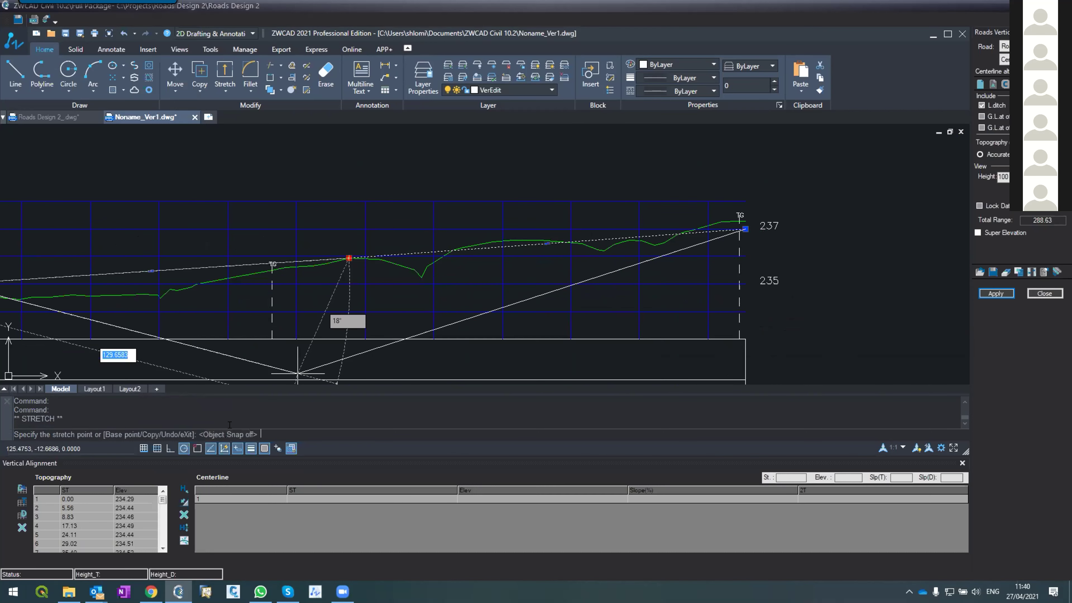
{"action": "left_click", "coordinate": [379, 272]}
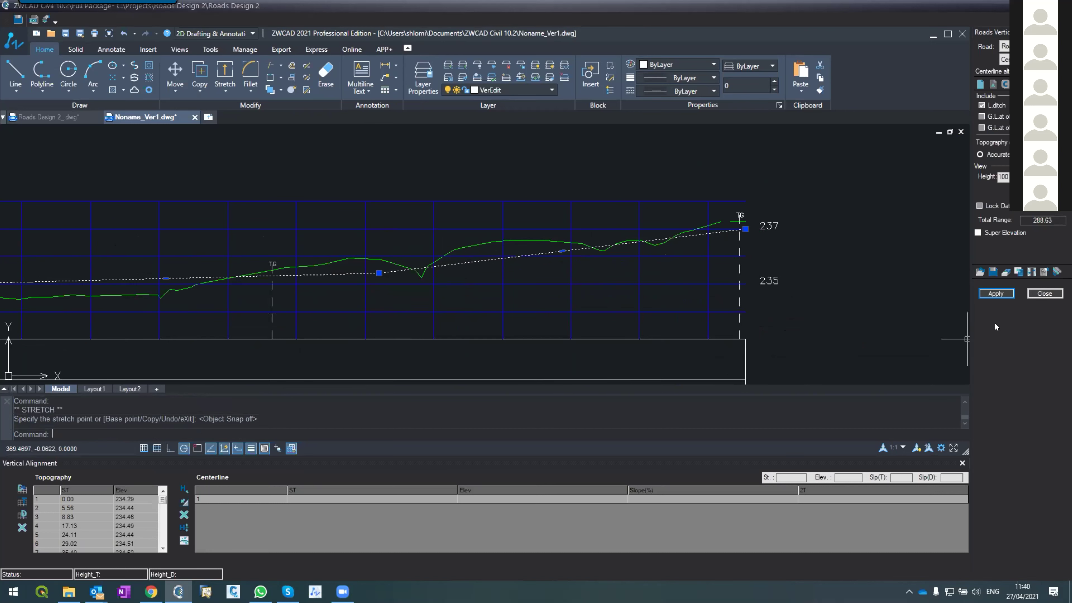
Apply the drawn polyline as Road1's centerline to the vertical alignment only and view the resulting profile.
{"action": "left_click", "coordinate": [994, 291]}
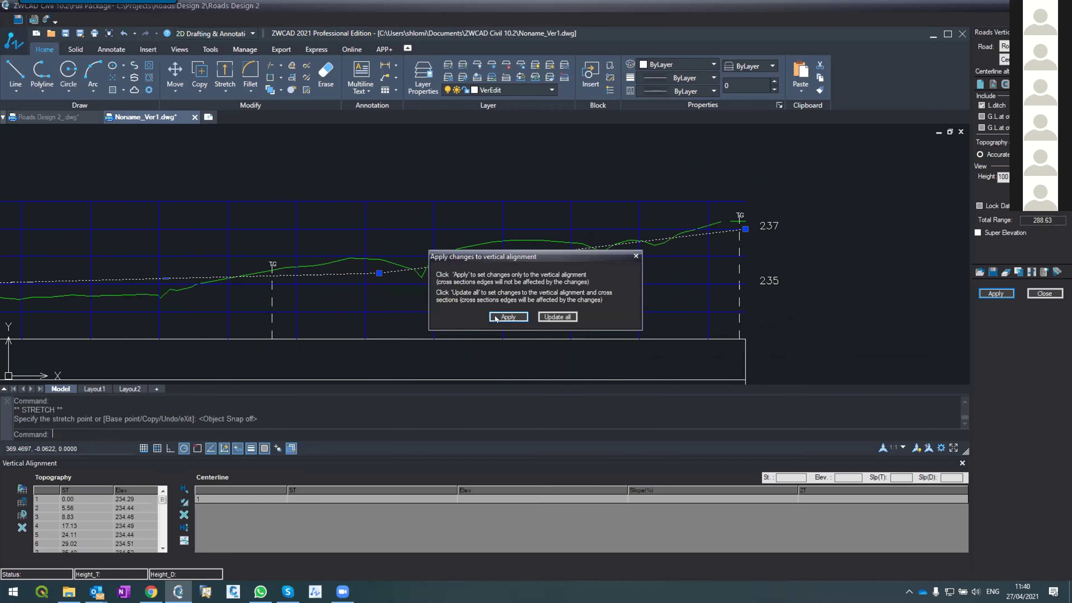
{"action": "left_click", "coordinate": [508, 316]}
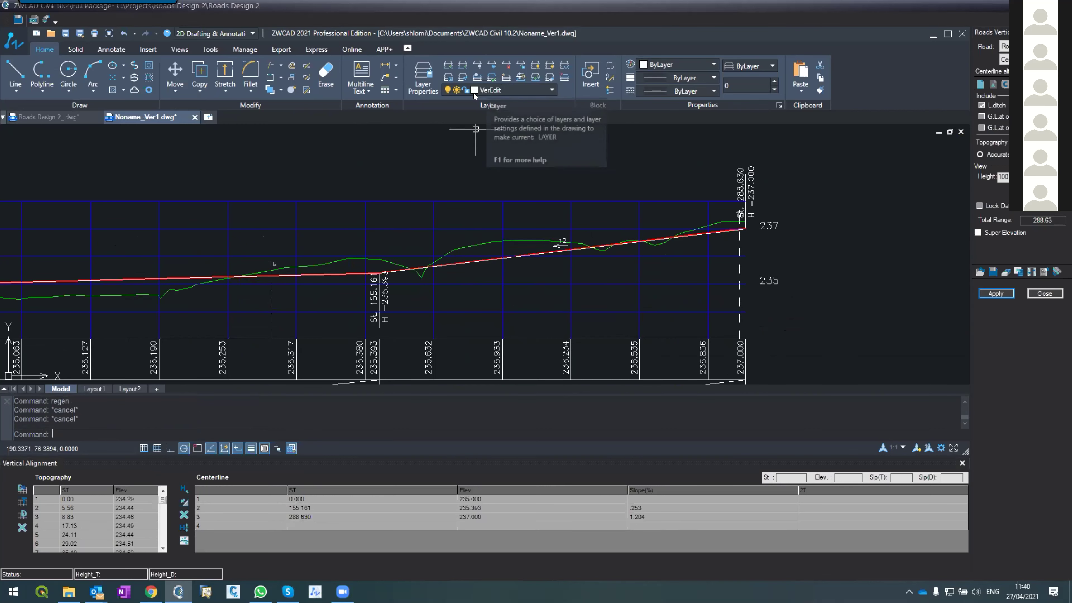
{"action": "scroll", "coordinate": [555, 179], "scroll_direction": "down", "scroll_amount": 5}
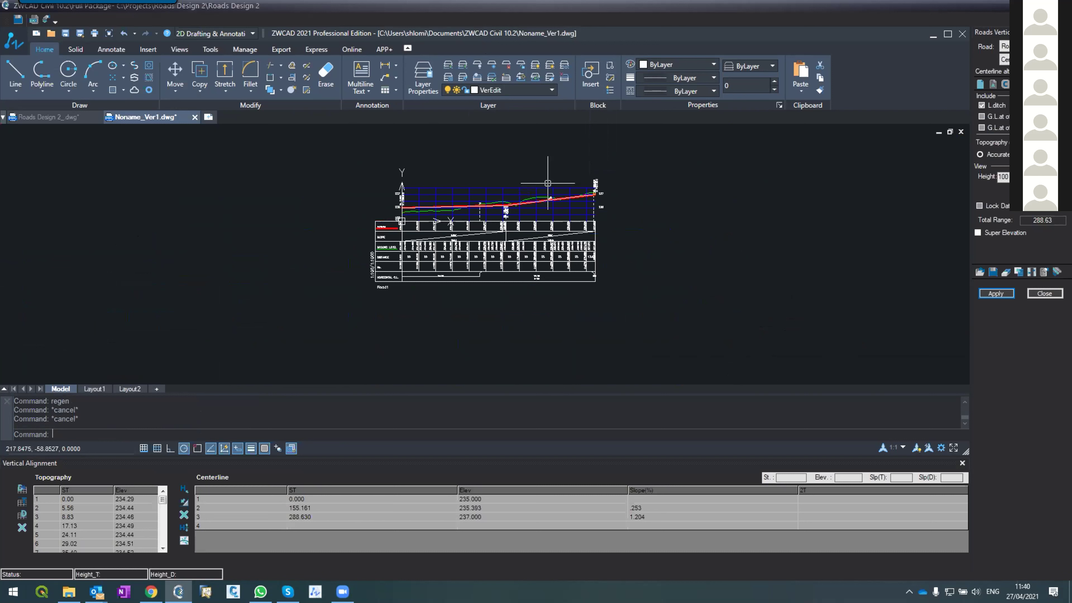
{"action": "scroll", "coordinate": [555, 179], "scroll_direction": "up", "scroll_amount": 3}
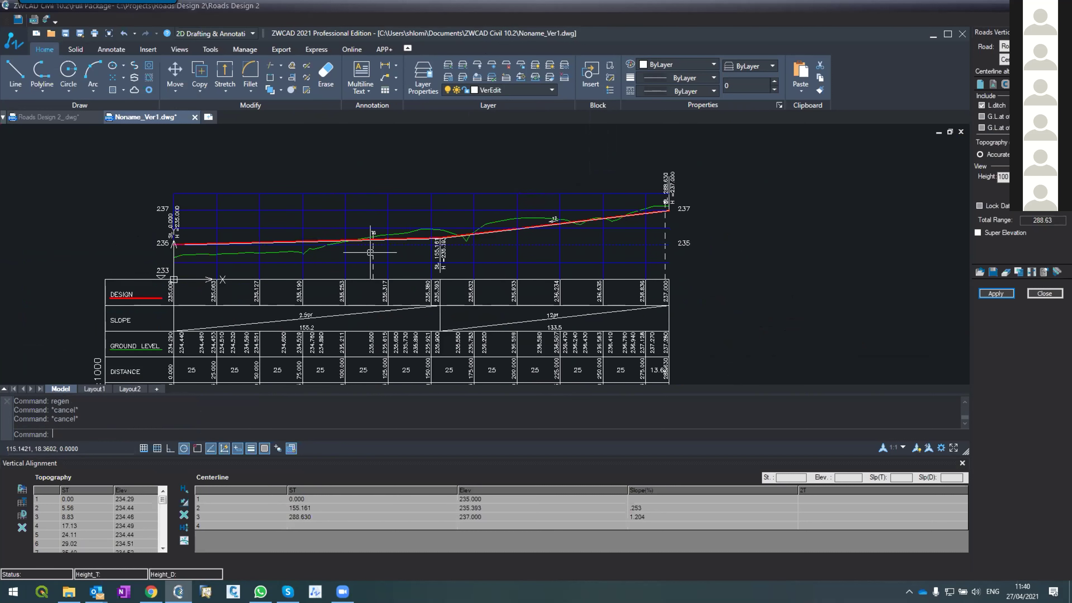
Compare the three centerline rows' stations, elevations and slopes with the start, middle and end points on the drawn profile.
{"action": "left_click", "coordinate": [296, 499]}
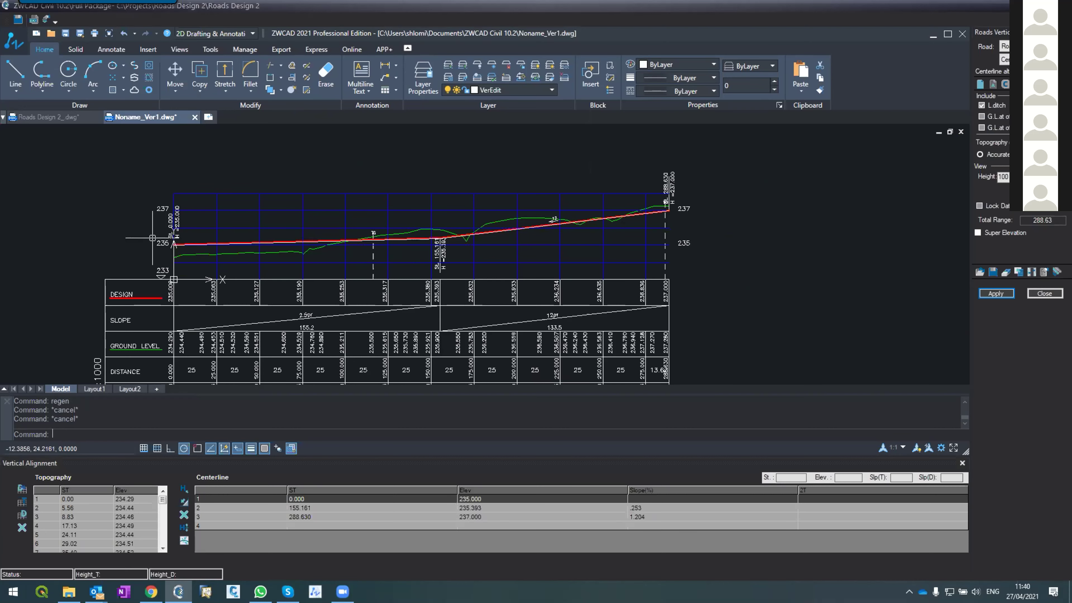
{"action": "scroll", "coordinate": [154, 238], "scroll_direction": "up", "scroll_amount": 5}
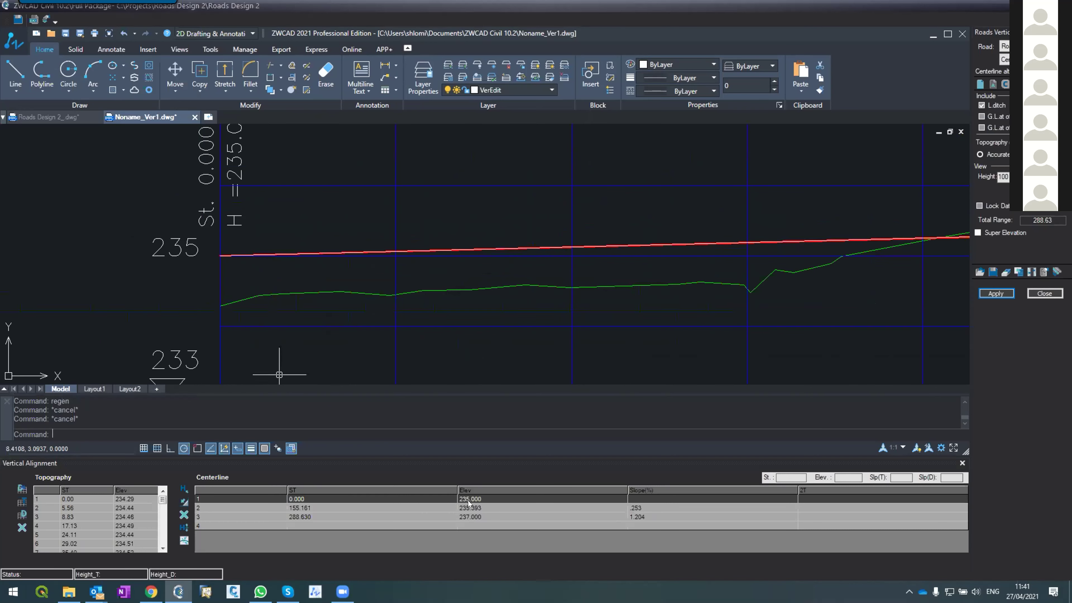
{"action": "scroll", "coordinate": [226, 255], "scroll_direction": "up", "scroll_amount": 3}
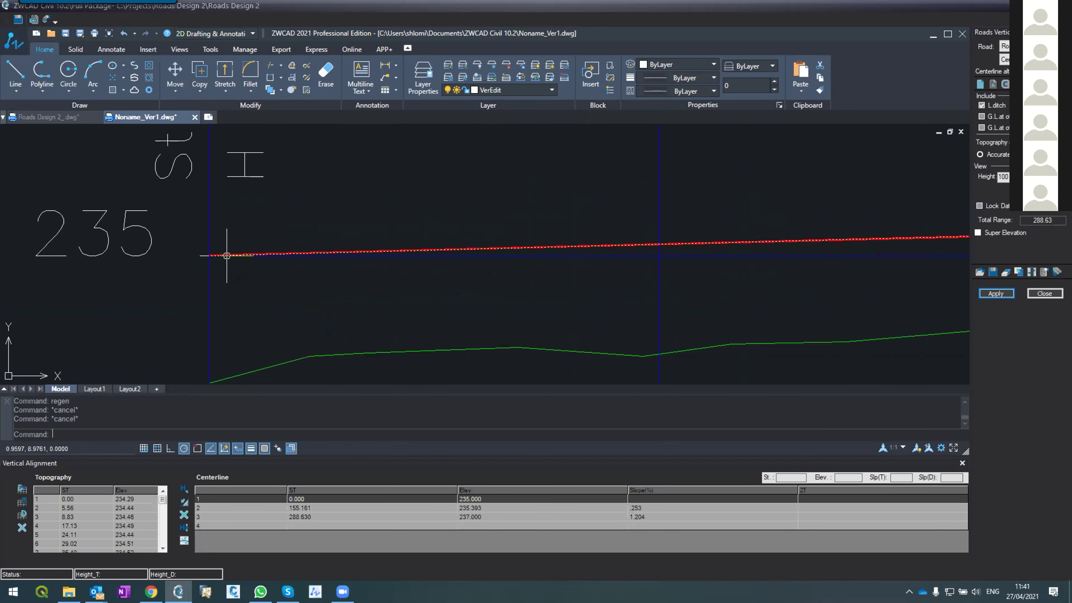
{"action": "scroll", "coordinate": [202, 249], "scroll_direction": "down", "scroll_amount": 6}
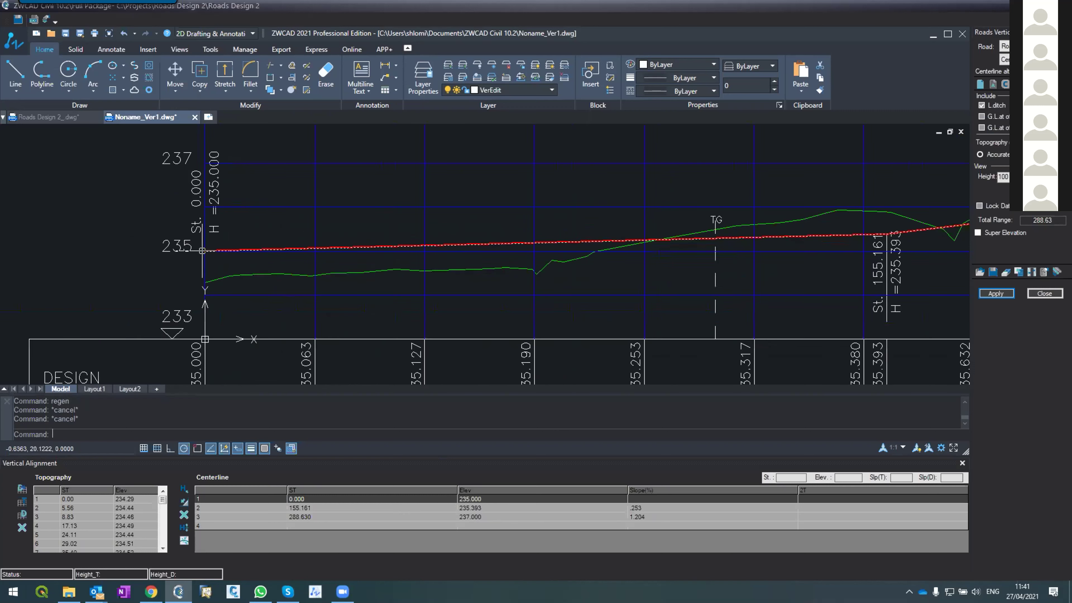
{"action": "scroll", "coordinate": [571, 217], "scroll_direction": "up", "scroll_amount": 8}
{"action": "scroll", "coordinate": [570, 216], "scroll_direction": "down", "scroll_amount": 4}
{"action": "scroll", "coordinate": [521, 169], "scroll_direction": "up", "scroll_amount": 5}
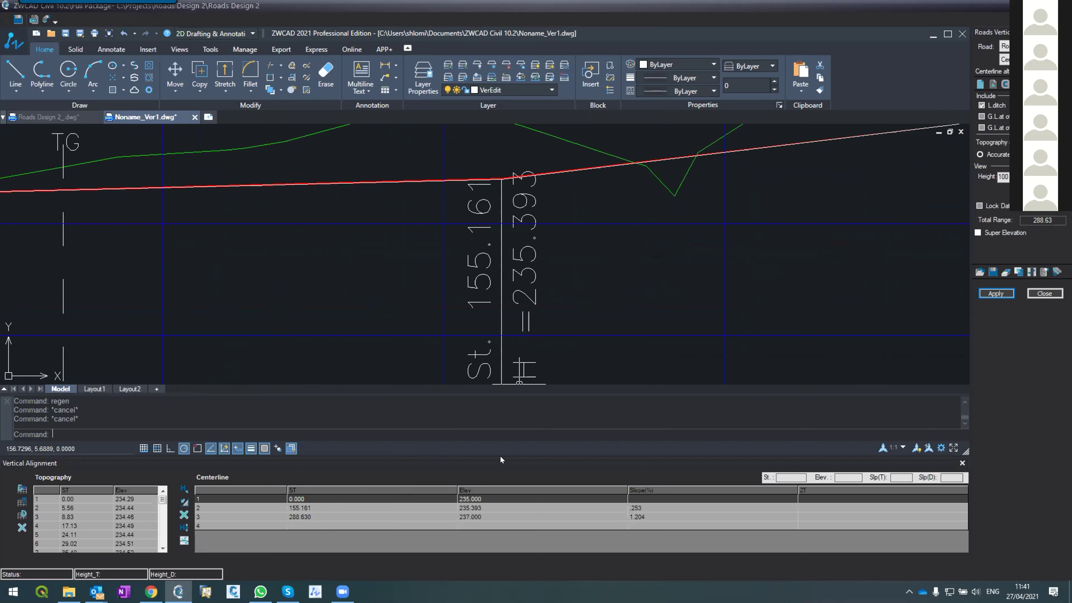
{"action": "scroll", "coordinate": [490, 241], "scroll_direction": "down", "scroll_amount": 8}
{"action": "scroll", "coordinate": [700, 186], "scroll_direction": "up", "scroll_amount": 8}
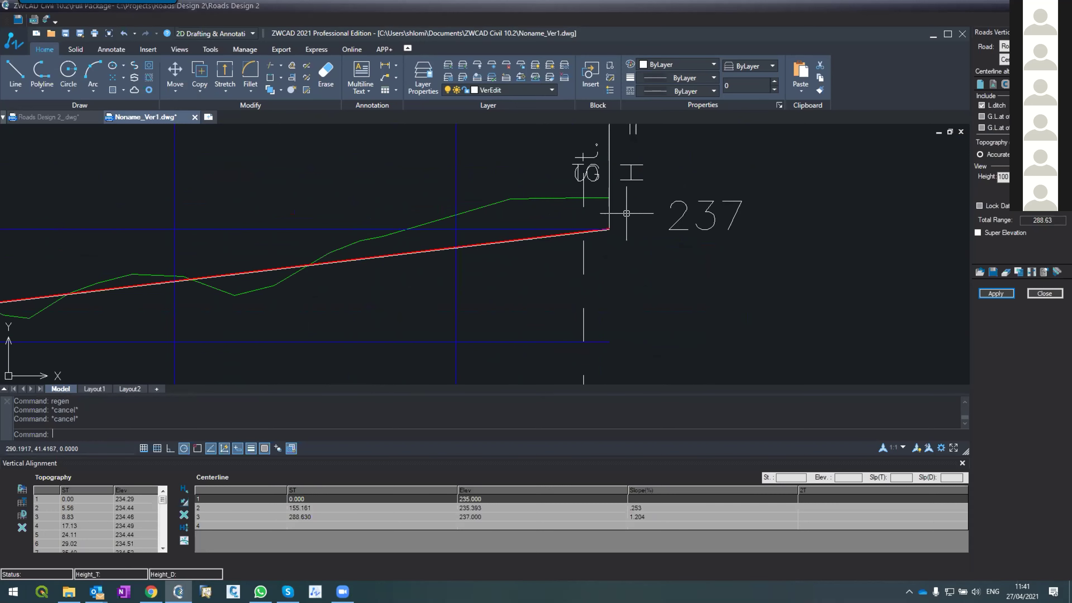
{"action": "scroll", "coordinate": [624, 213], "scroll_direction": "down", "scroll_amount": 2}
{"action": "scroll", "coordinate": [641, 211], "scroll_direction": "down", "scroll_amount": 2}
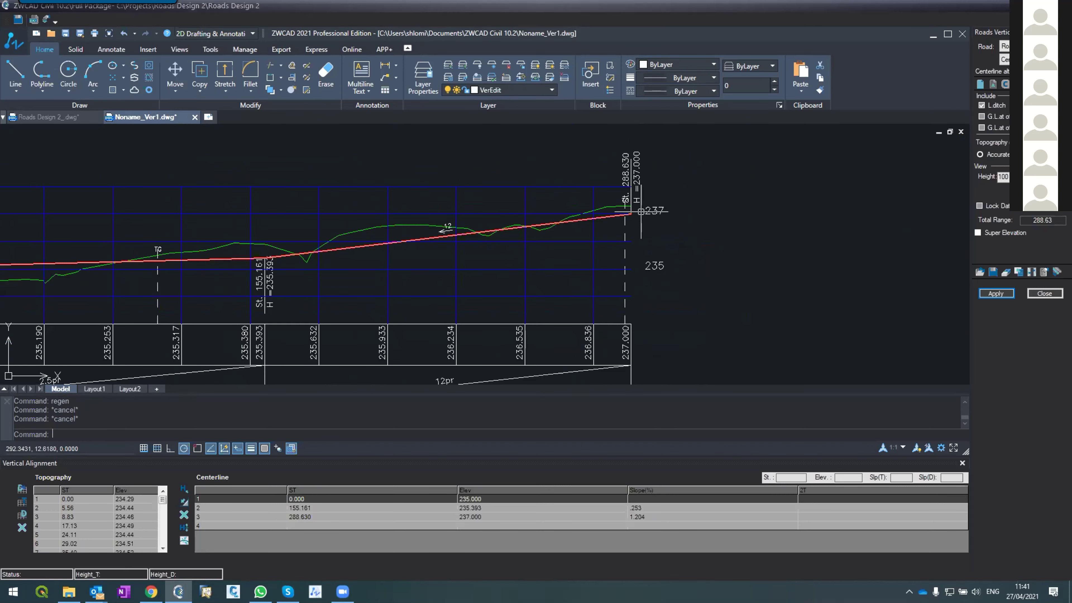
{"action": "scroll", "coordinate": [640, 211], "scroll_direction": "down", "scroll_amount": 1}
{"action": "scroll", "coordinate": [257, 222], "scroll_direction": "up", "scroll_amount": 4}
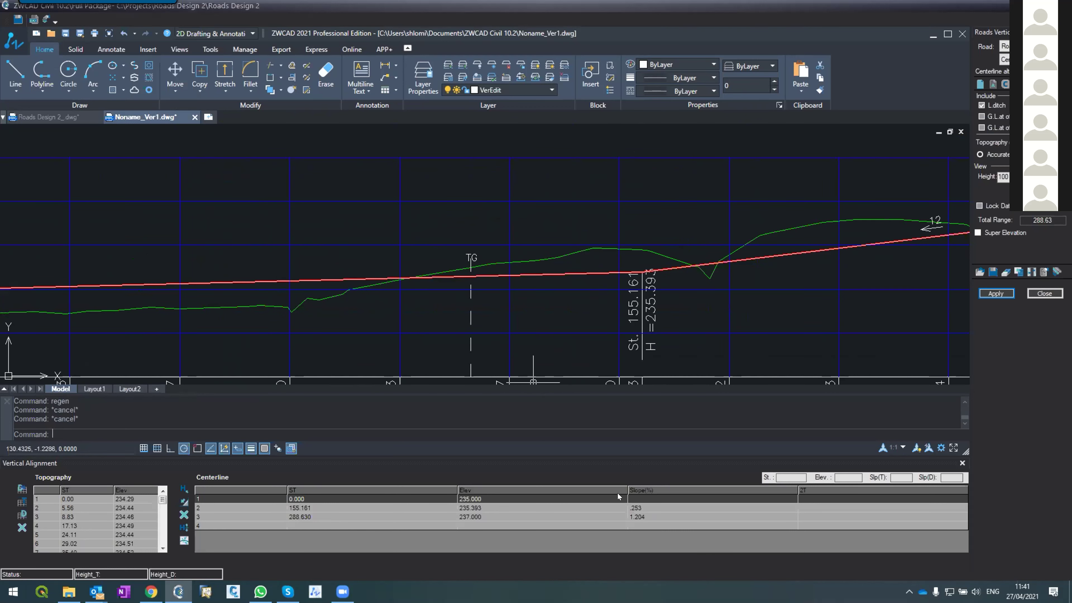
{"action": "left_click", "coordinate": [637, 509]}
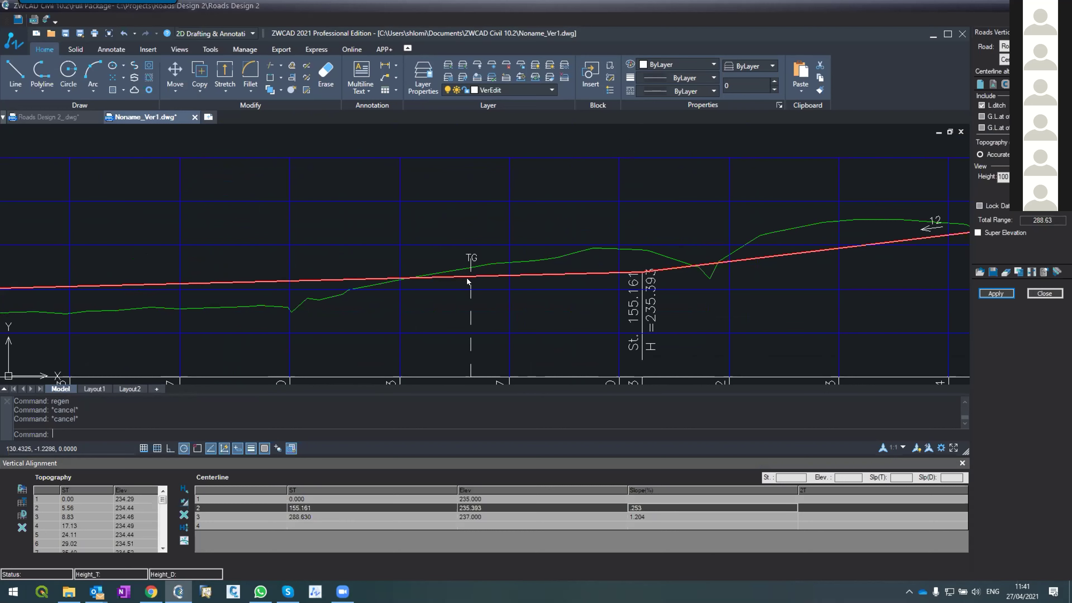
{"action": "scroll", "coordinate": [397, 174], "scroll_direction": "down", "scroll_amount": 2}
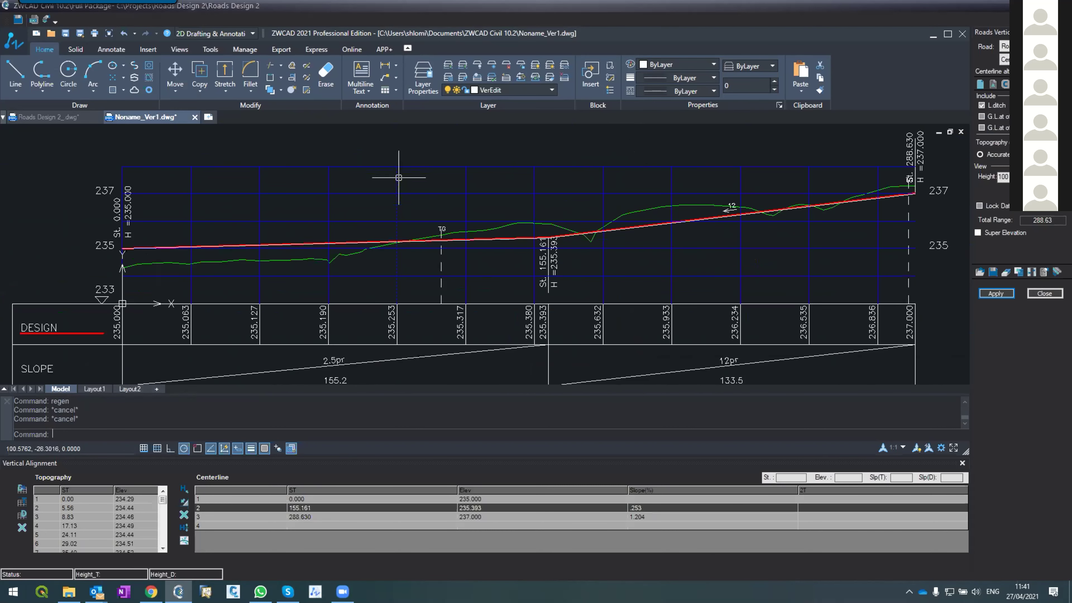
{"action": "scroll", "coordinate": [401, 191], "scroll_direction": "up", "scroll_amount": 2}
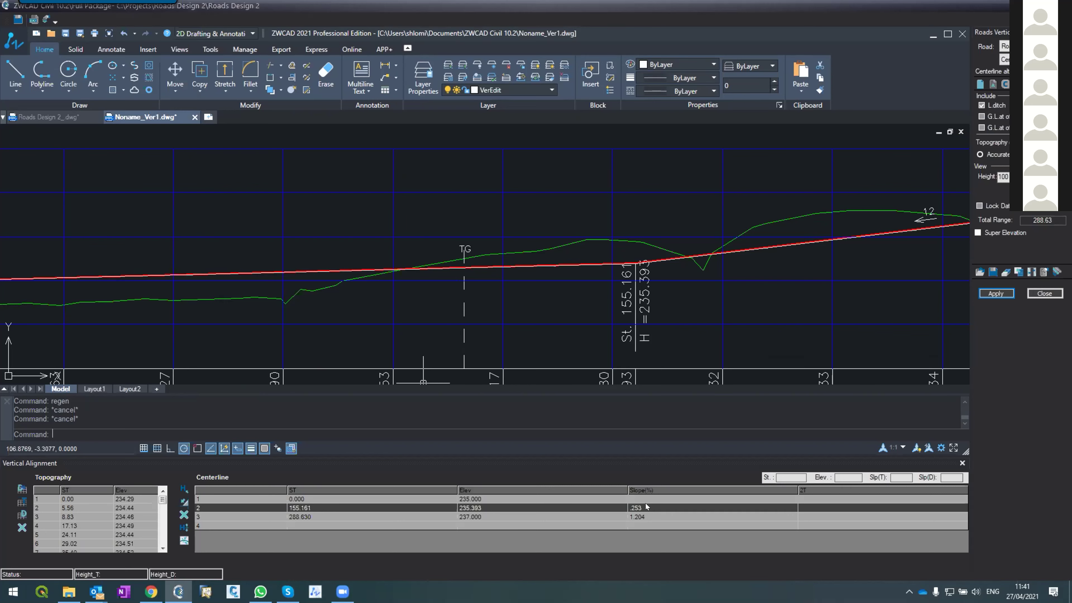
{"action": "scroll", "coordinate": [541, 246], "scroll_direction": "down", "scroll_amount": 4}
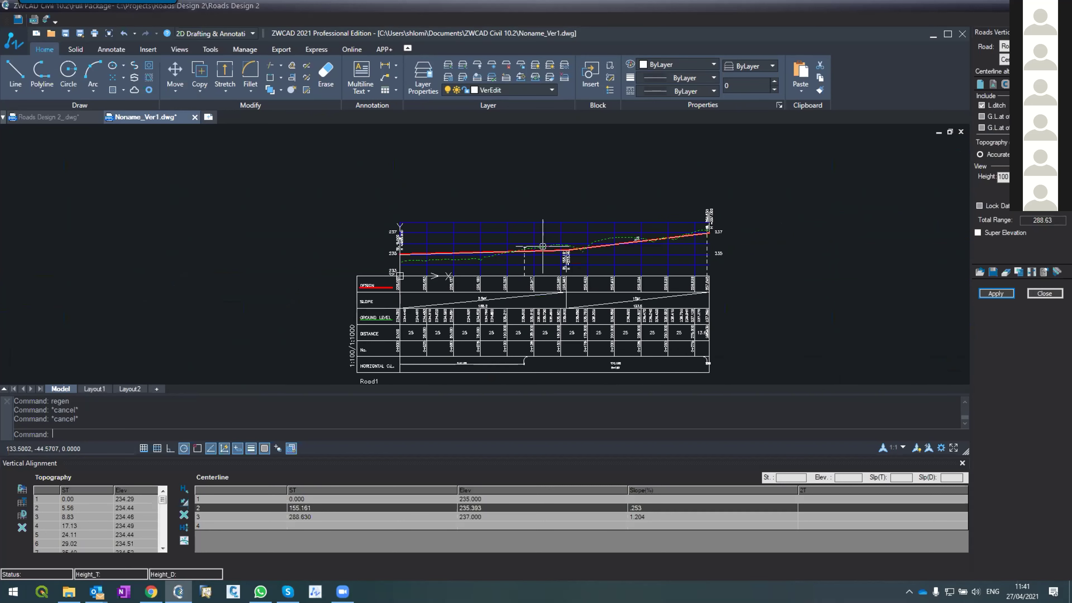
{"action": "scroll", "coordinate": [540, 246], "scroll_direction": "up", "scroll_amount": 3}
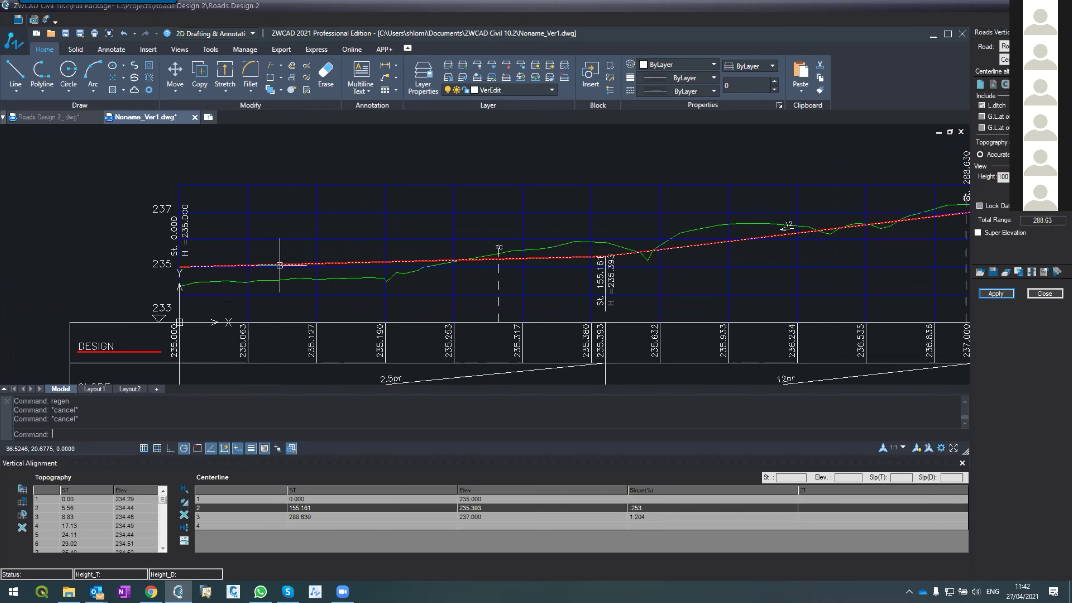
Draw a separate polyline above the design line from about station 79, elevation 235.6 to station 33, elevation 235.4, with polar and snap tracking off.
{"action": "type", "text": "pl"}
{"action": "key", "text": "Return"}
{"action": "left_click", "coordinate": [396, 250]}
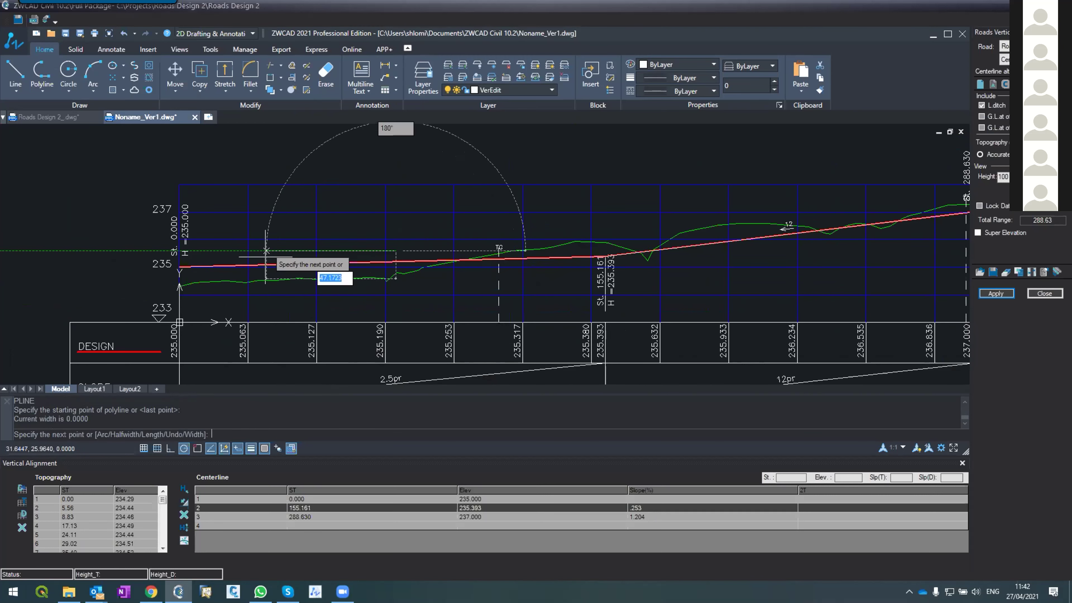
{"action": "left_click", "coordinate": [181, 449]}
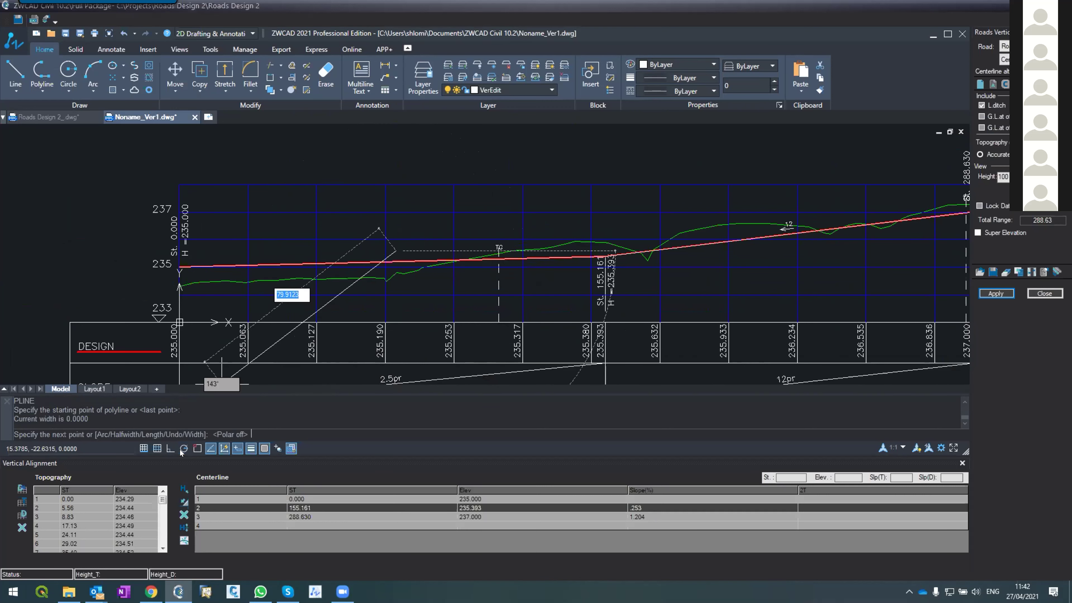
{"action": "left_click", "coordinate": [216, 449]}
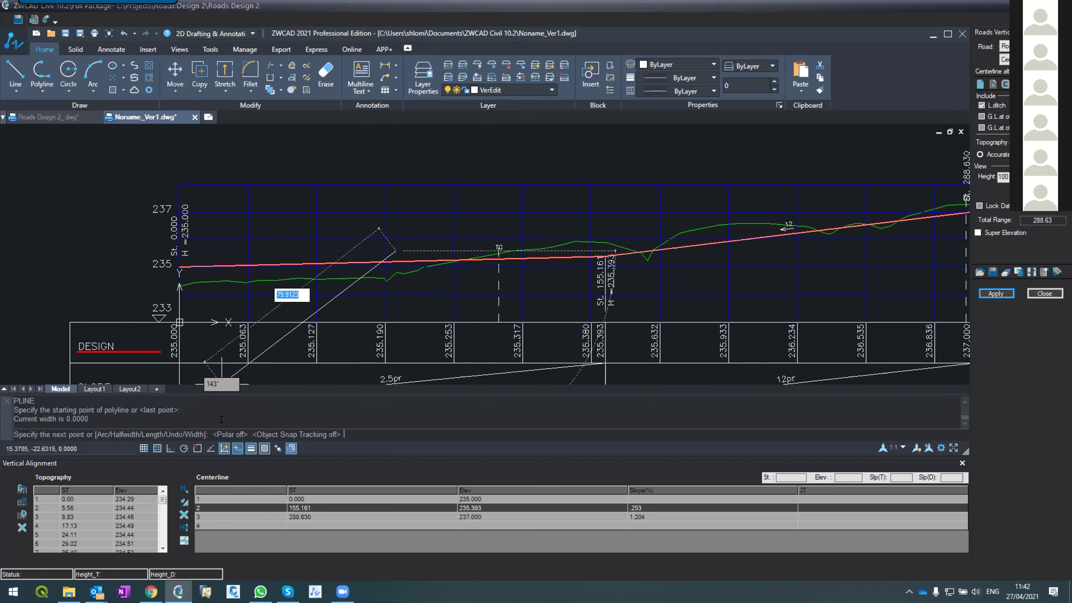
{"action": "left_click", "coordinate": [271, 256]}
{"action": "key", "text": "Return"}
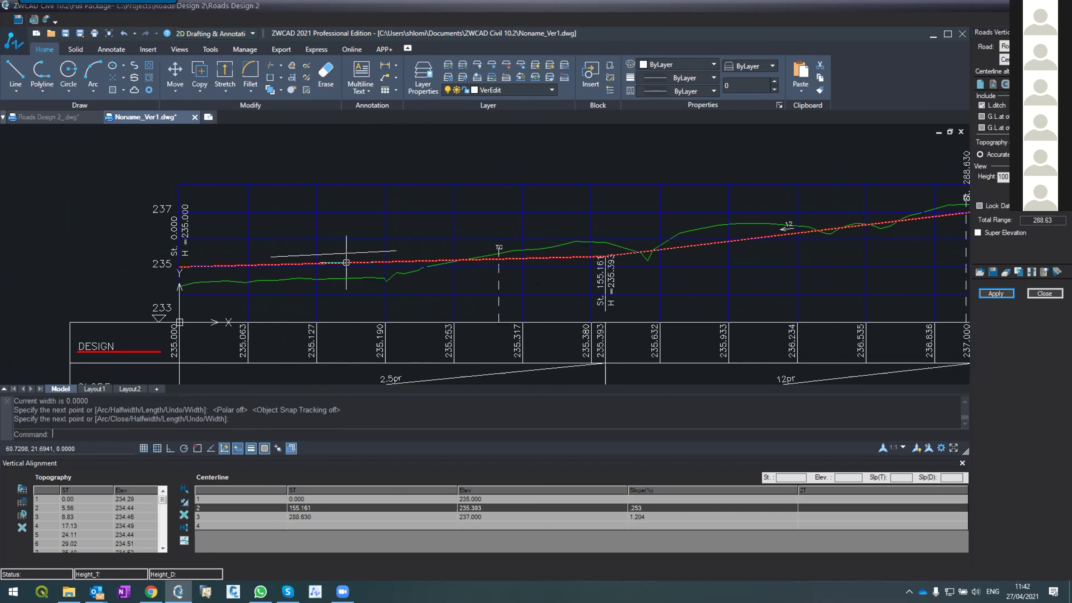
Start stretching the design polyline's start vertex and turn object snap on with Nearest as the only snap mode.
{"action": "scroll", "coordinate": [299, 262], "scroll_direction": "up", "scroll_amount": 5}
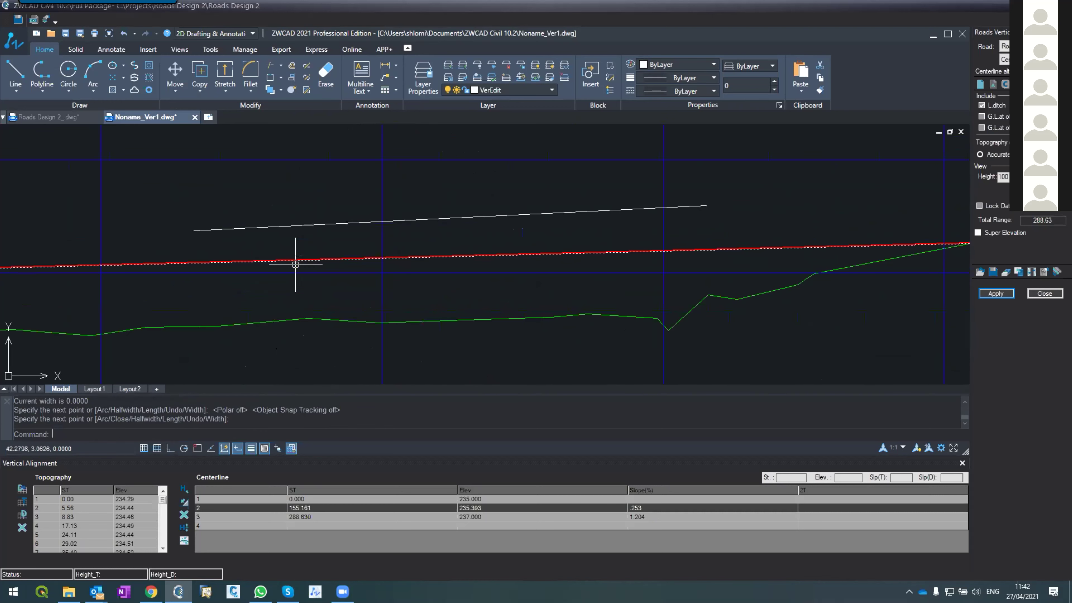
{"action": "scroll", "coordinate": [296, 261], "scroll_direction": "down", "scroll_amount": 5}
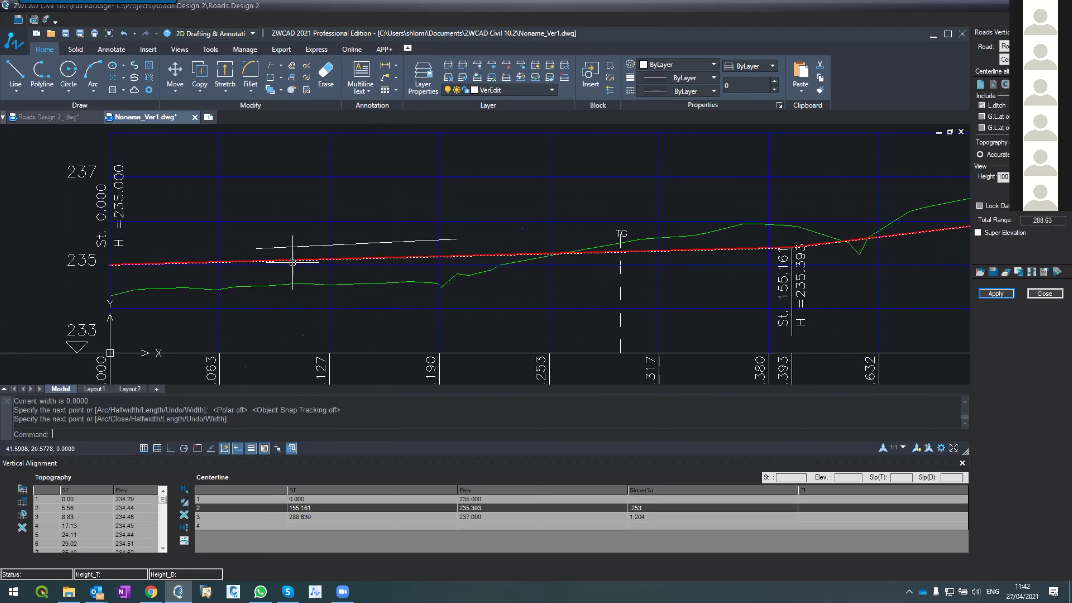
{"action": "left_click", "coordinate": [111, 270]}
{"action": "left_click", "coordinate": [110, 266]}
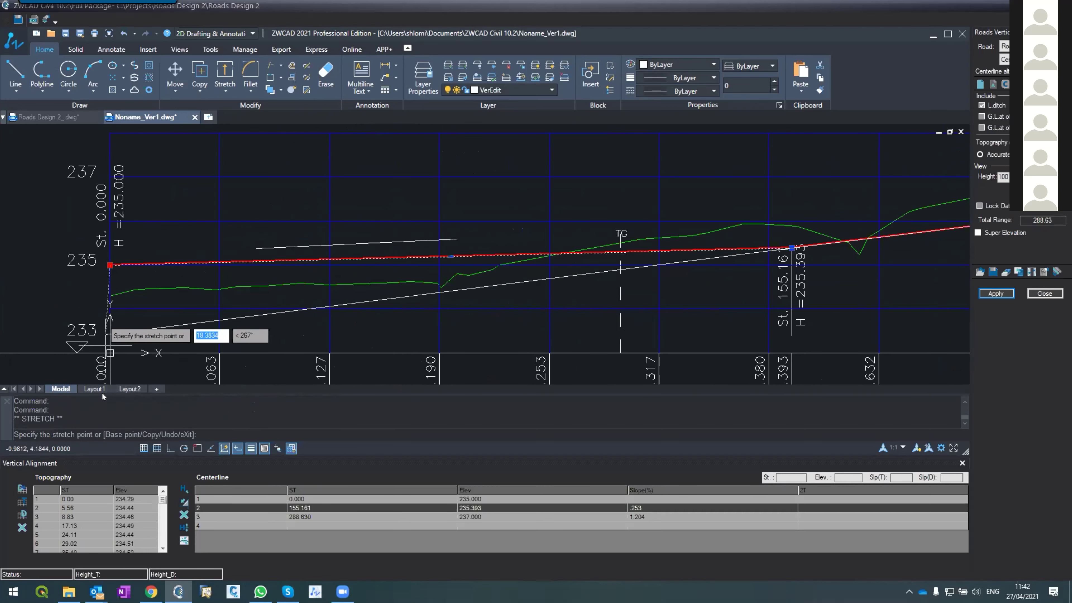
{"action": "left_click", "coordinate": [193, 449]}
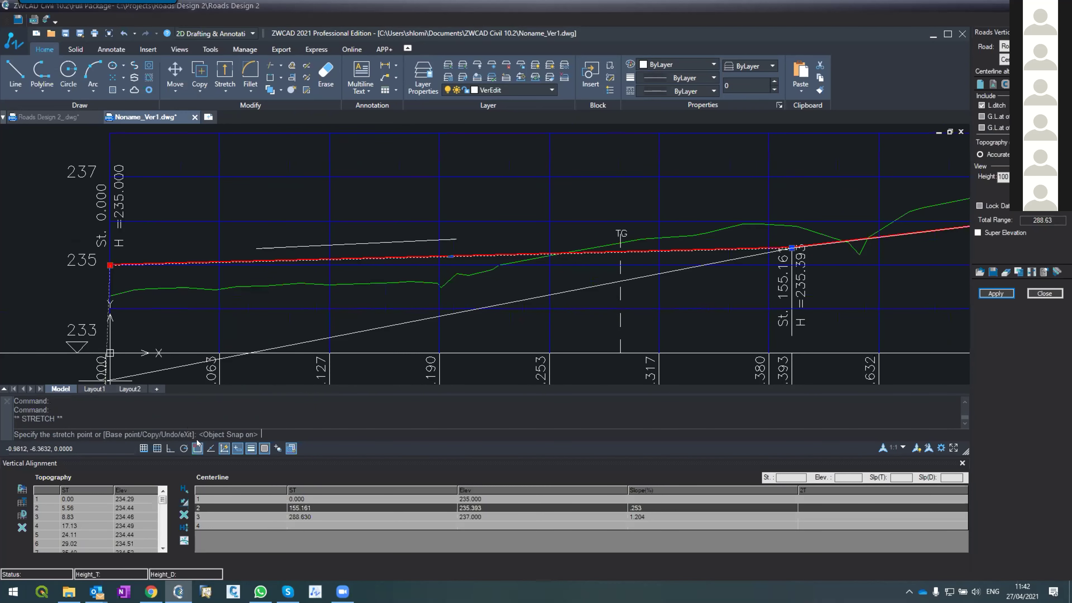
{"action": "right_click", "coordinate": [193, 449]}
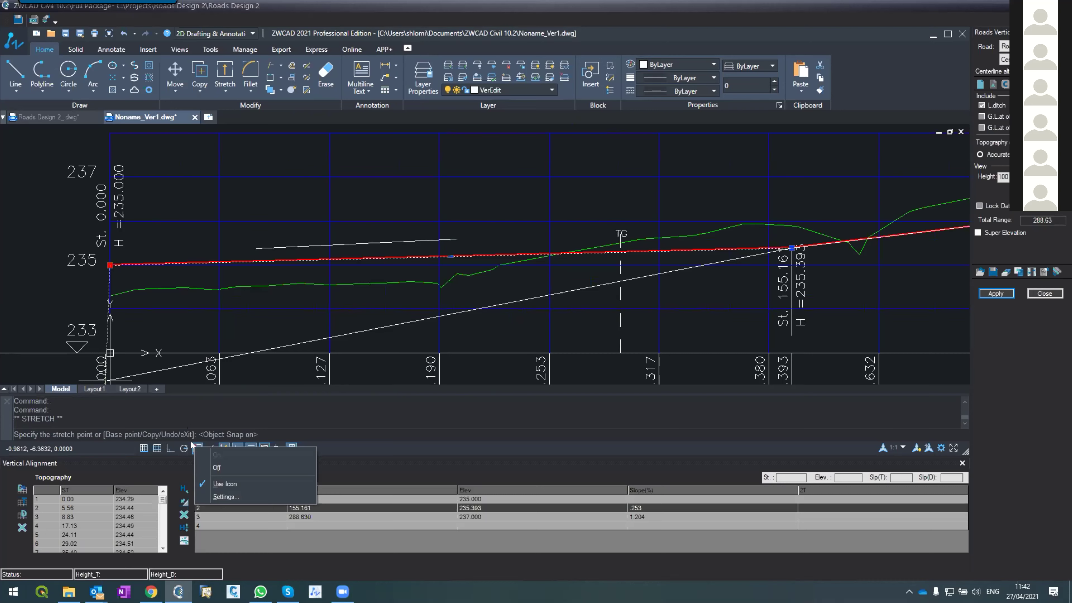
{"action": "left_click", "coordinate": [220, 497]}
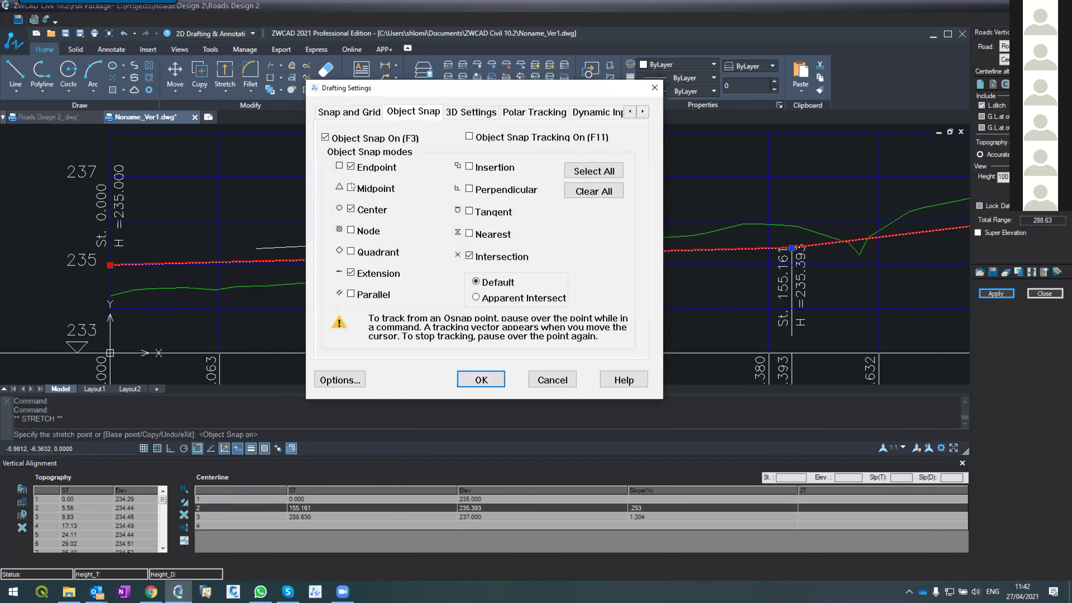
{"action": "left_click", "coordinate": [351, 166]}
{"action": "left_click", "coordinate": [350, 209]}
{"action": "left_click", "coordinate": [351, 272]}
{"action": "left_click", "coordinate": [469, 256]}
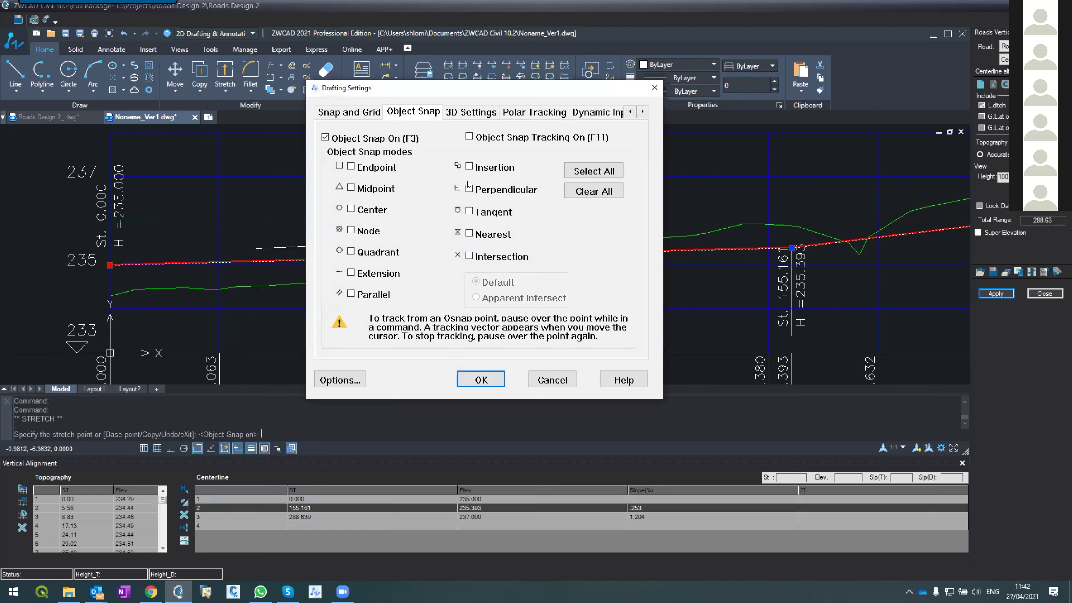
{"action": "left_click", "coordinate": [467, 235]}
{"action": "left_click", "coordinate": [464, 382]}
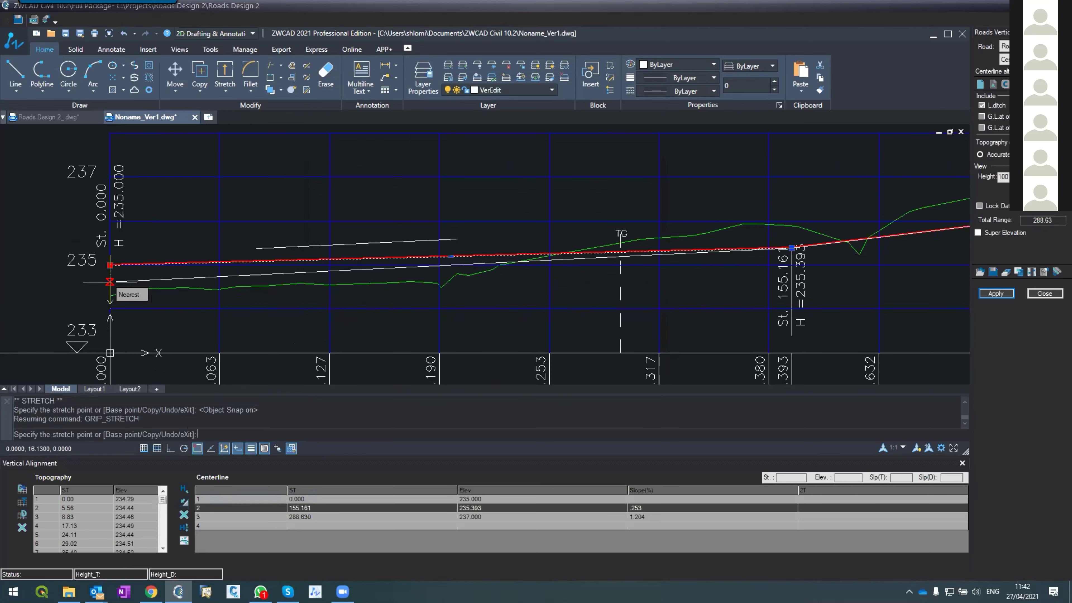
Lower the design polyline's start vertex along station 0 to about elevation 234.6 and apply the change to the vertical alignment.
{"action": "left_click", "coordinate": [110, 282]}
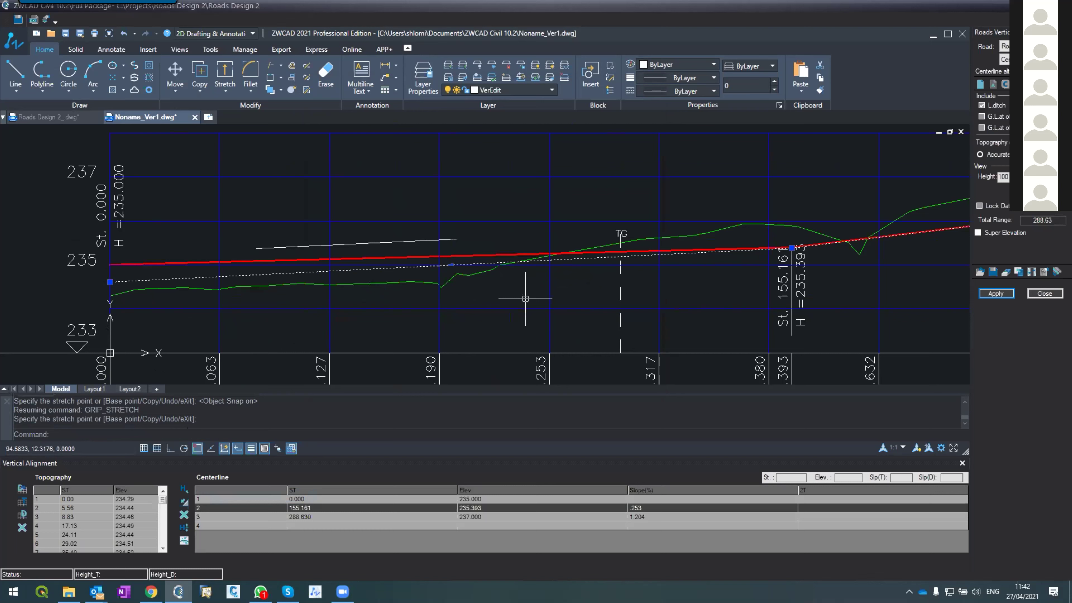
{"action": "left_click", "coordinate": [985, 293]}
{"action": "left_click", "coordinate": [508, 317]}
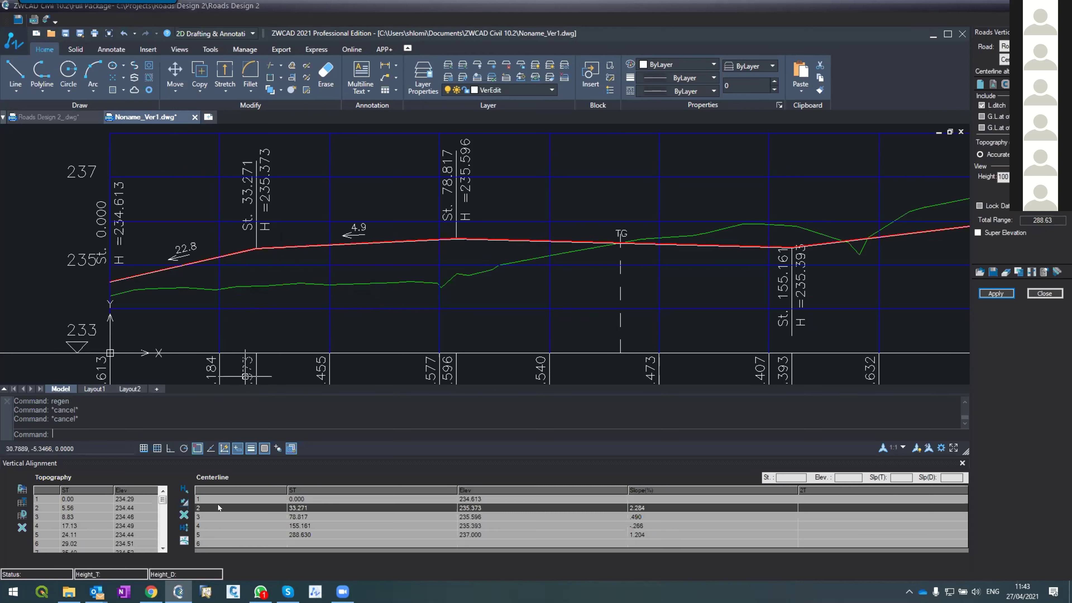
Delete the centerline rows at stations 33.271 and 78.817 and apply the change to the vertical alignment.
{"action": "left_click", "coordinate": [210, 504]}
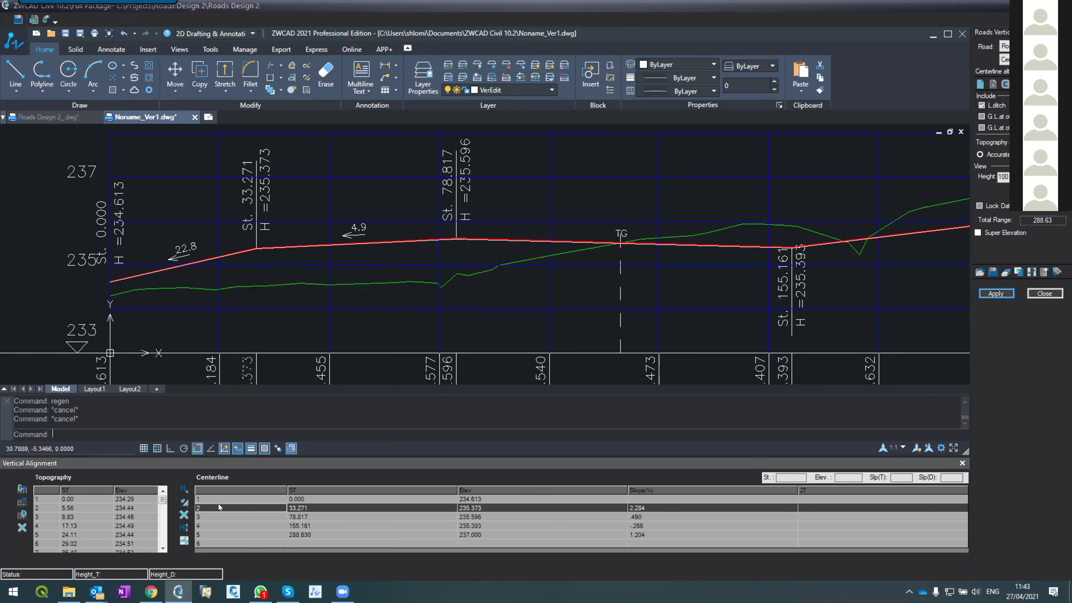
{"action": "key", "text": "Delete"}
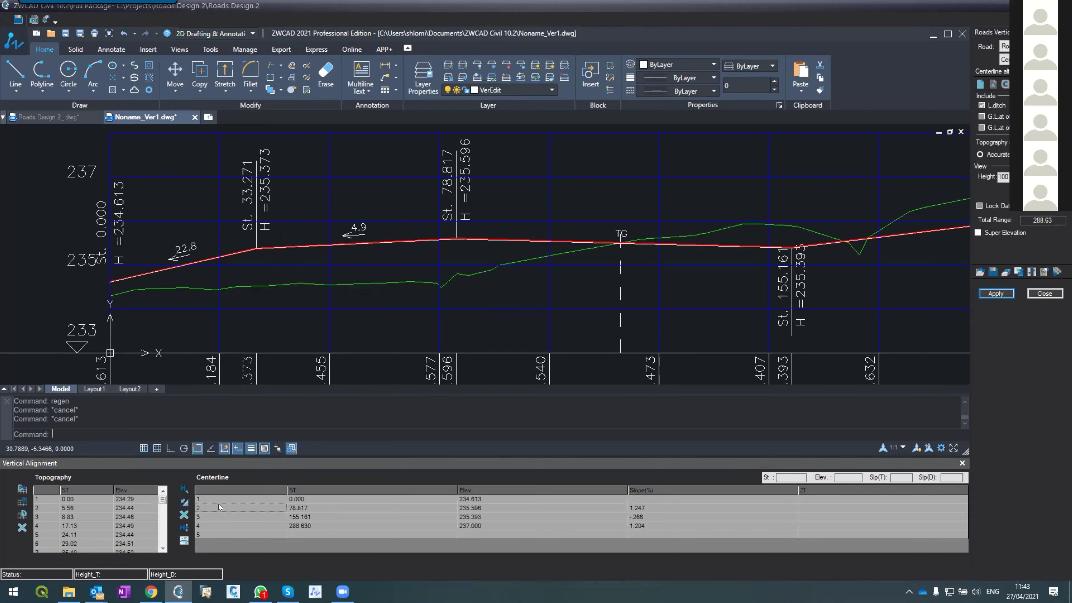
{"action": "left_click", "coordinate": [219, 505]}
{"action": "key", "text": "Delete"}
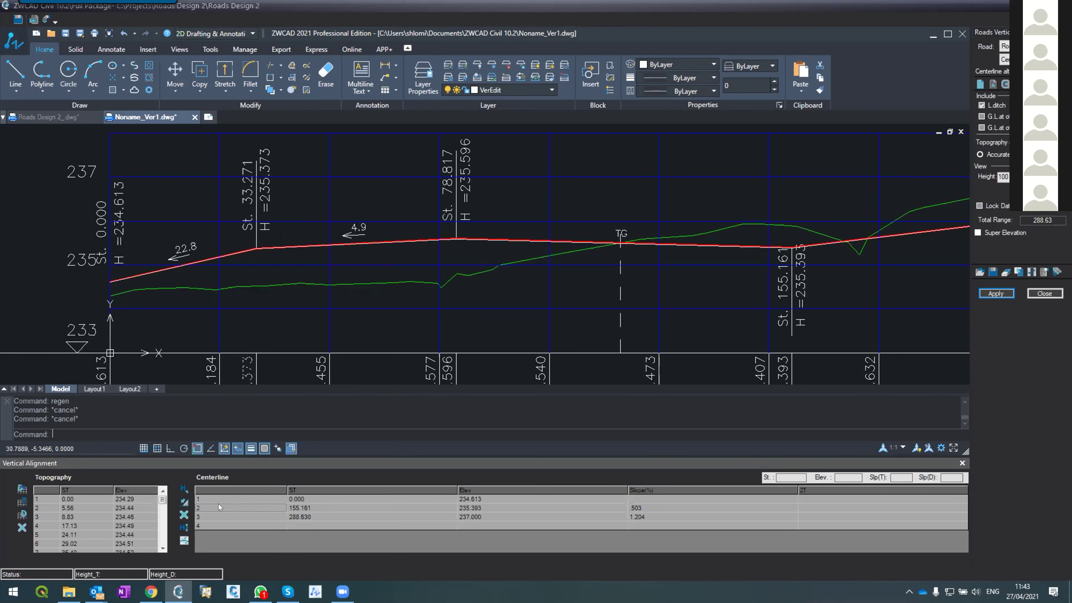
{"action": "left_click", "coordinate": [996, 293]}
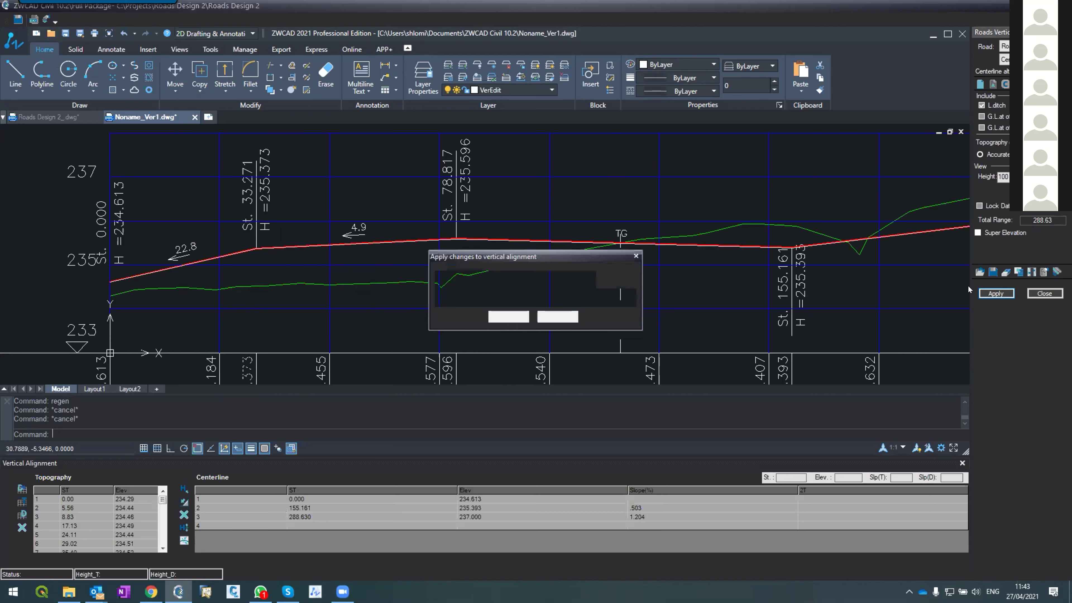
{"action": "left_click", "coordinate": [508, 316]}
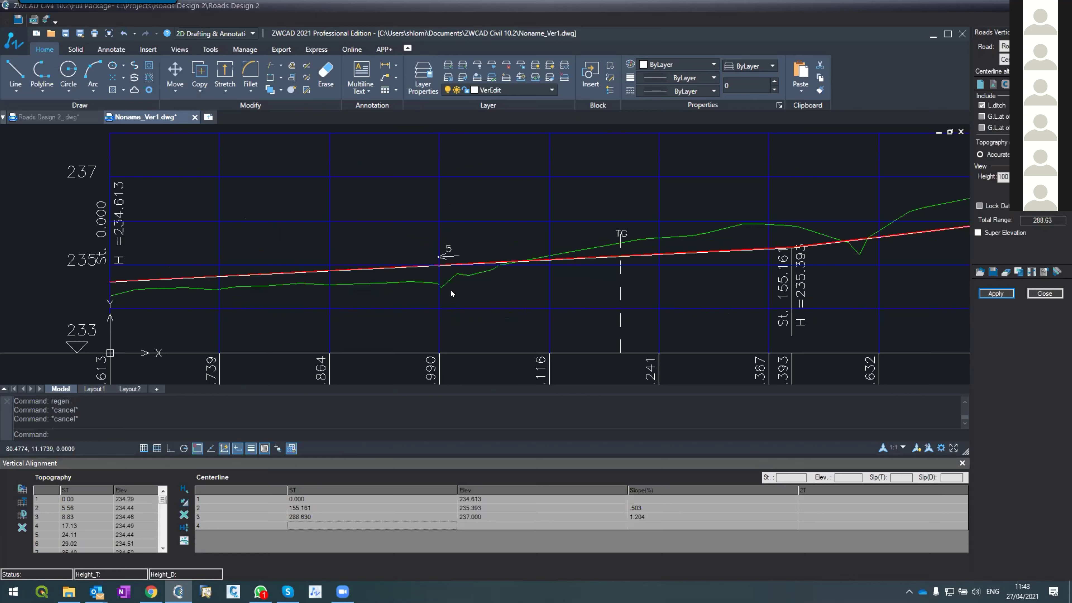
Check the first segment's slope in the centerline table against the redrawn profile and its slope row.
{"action": "left_click", "coordinate": [630, 507]}
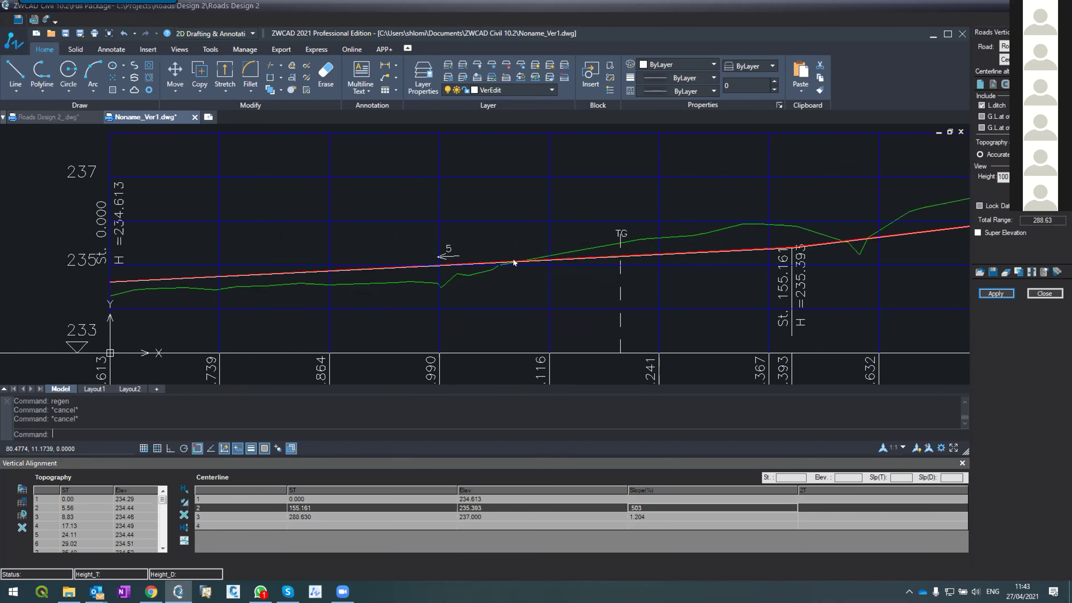
{"action": "scroll", "coordinate": [422, 232], "scroll_direction": "down", "scroll_amount": 6}
{"action": "scroll", "coordinate": [406, 223], "scroll_direction": "up", "scroll_amount": 4}
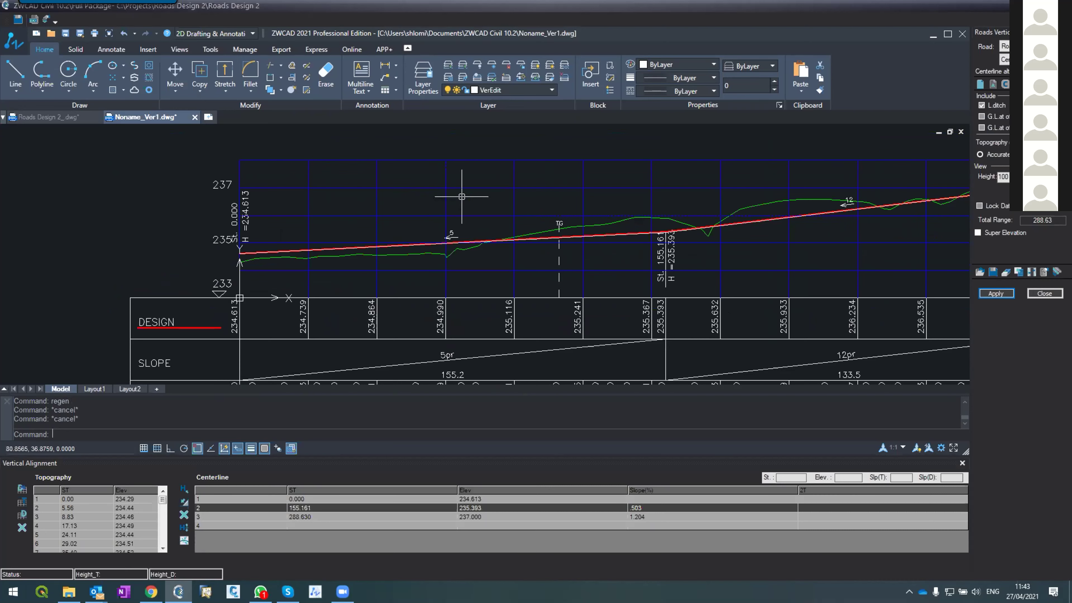
{"action": "scroll", "coordinate": [462, 195], "scroll_direction": "down", "scroll_amount": 4}
{"action": "scroll", "coordinate": [473, 194], "scroll_direction": "up", "scroll_amount": 2}
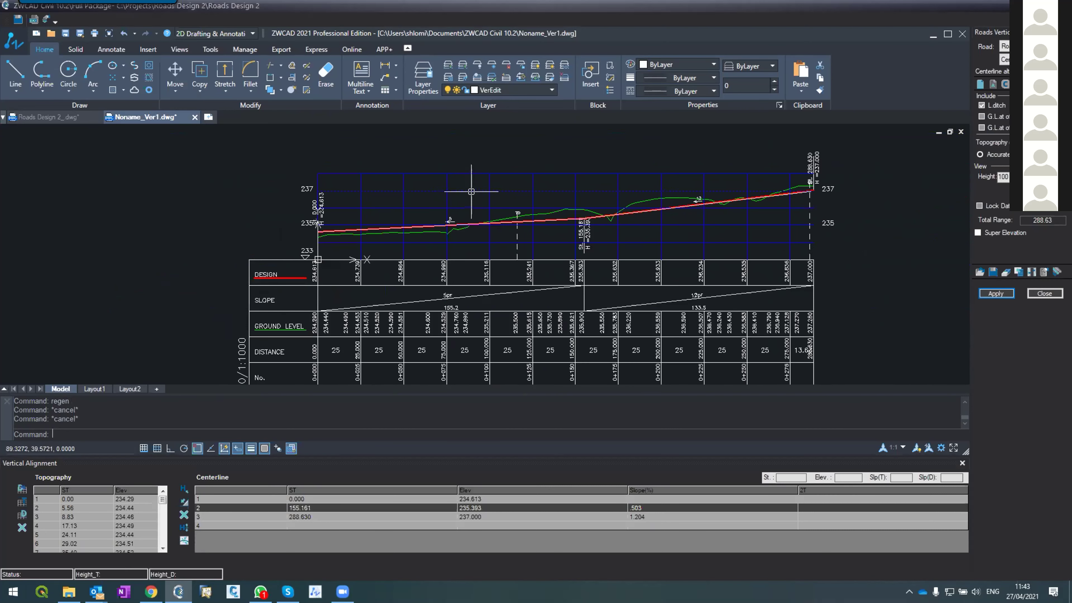
Stretch the design polyline's middle vertex to about station 177.8, elevation 235.35, and apply the change only to the vertical alignment.
{"action": "key", "text": "Escape"}
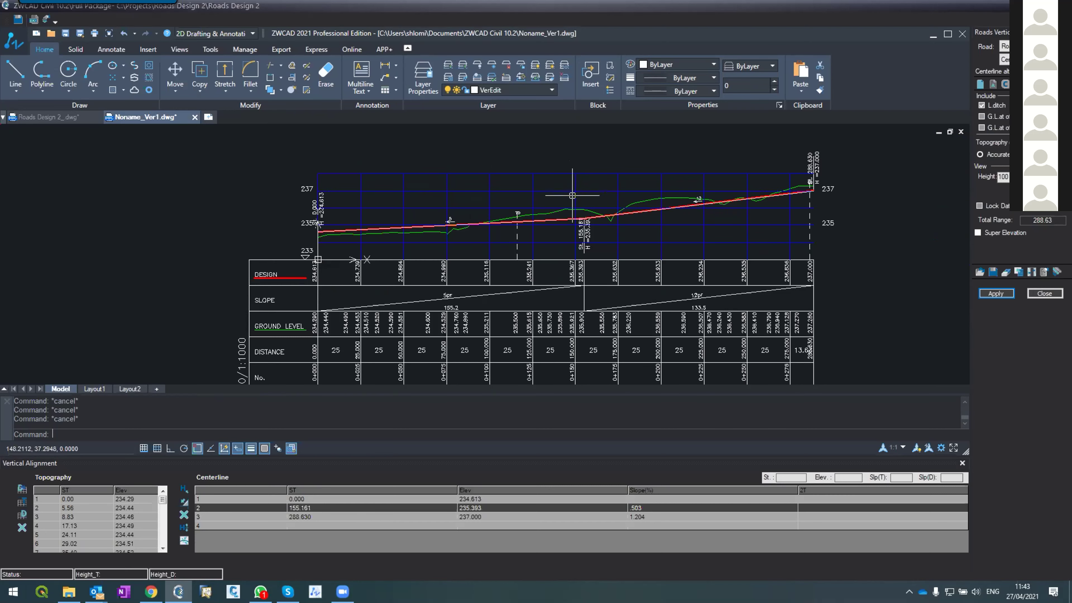
{"action": "scroll", "coordinate": [587, 210], "scroll_direction": "up", "scroll_amount": 5}
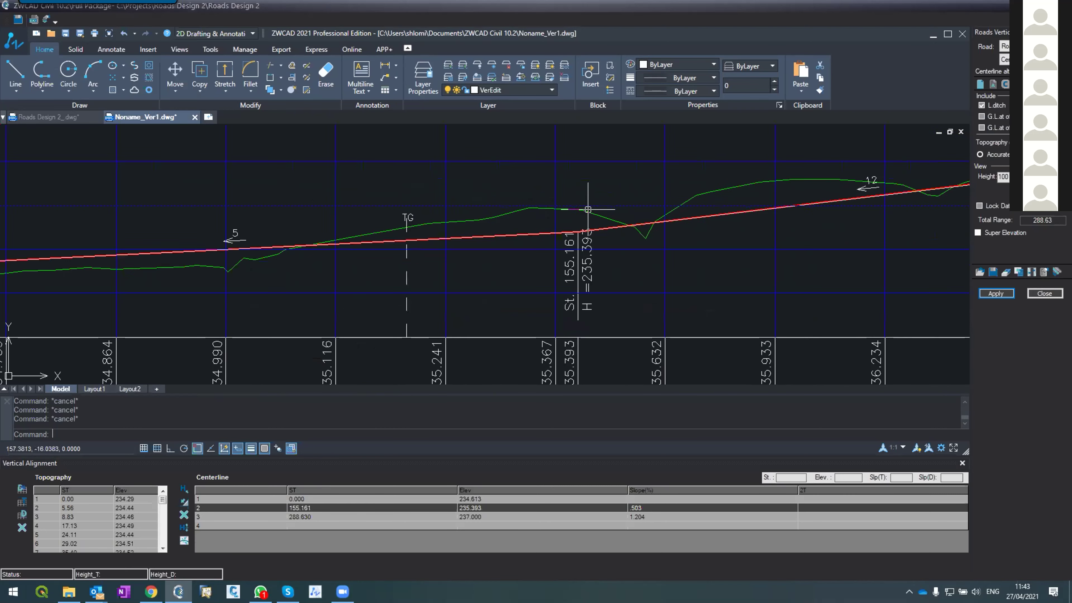
{"action": "left_click", "coordinate": [568, 248]}
{"action": "left_click", "coordinate": [571, 245]}
{"action": "left_click", "coordinate": [730, 248]}
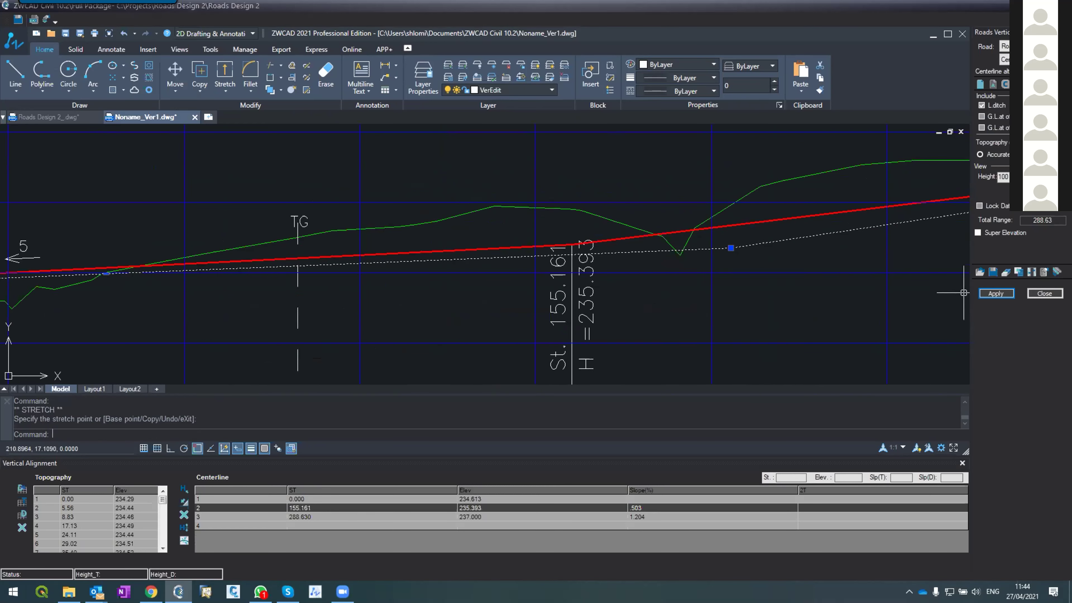
{"action": "left_click", "coordinate": [987, 293]}
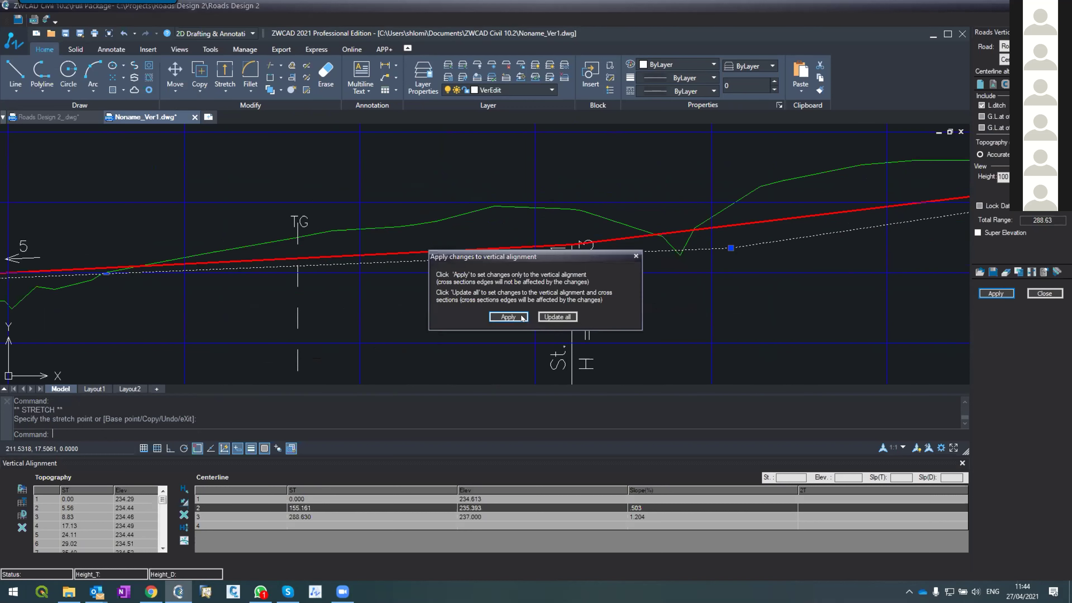
{"action": "left_click", "coordinate": [517, 317]}
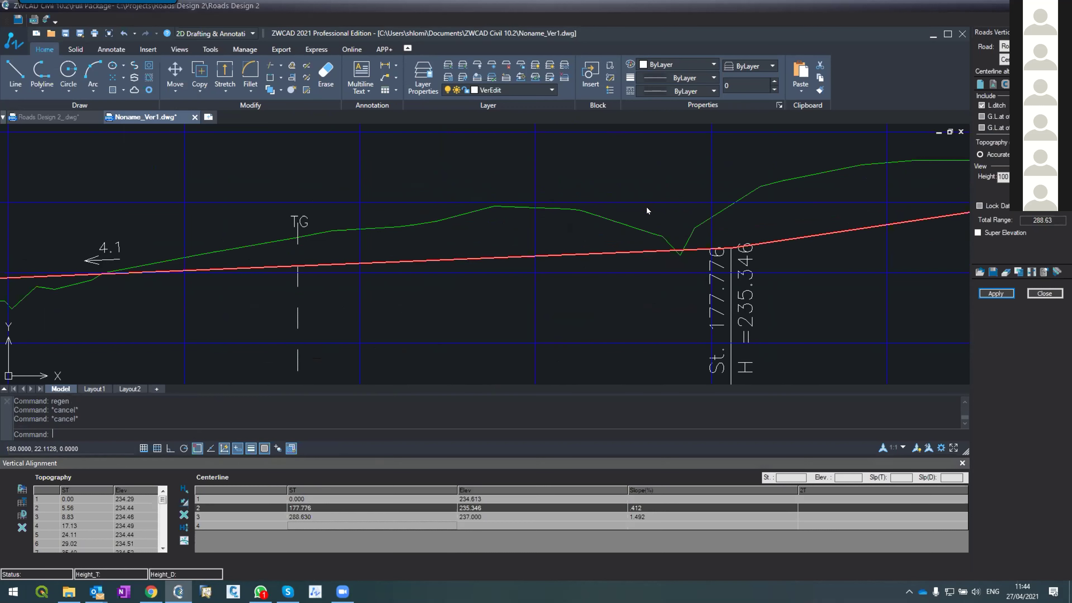
Turn object snap off and stretch the design polyline's middle vertex back to about station 156, slightly below the existing line.
{"action": "left_click", "coordinate": [730, 246]}
{"action": "left_click", "coordinate": [730, 247]}
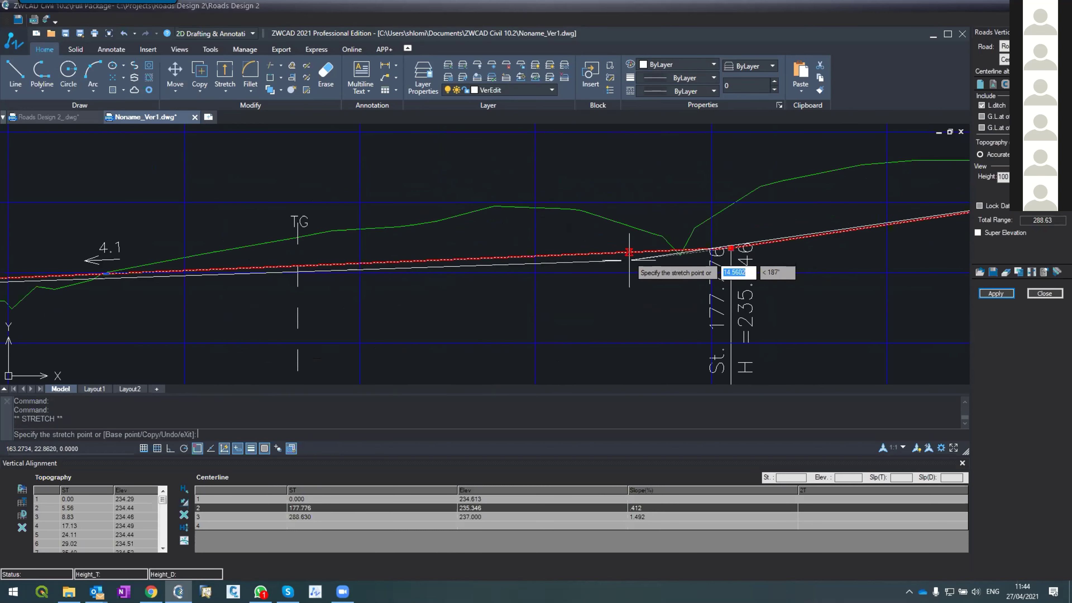
{"action": "left_click", "coordinate": [197, 449]}
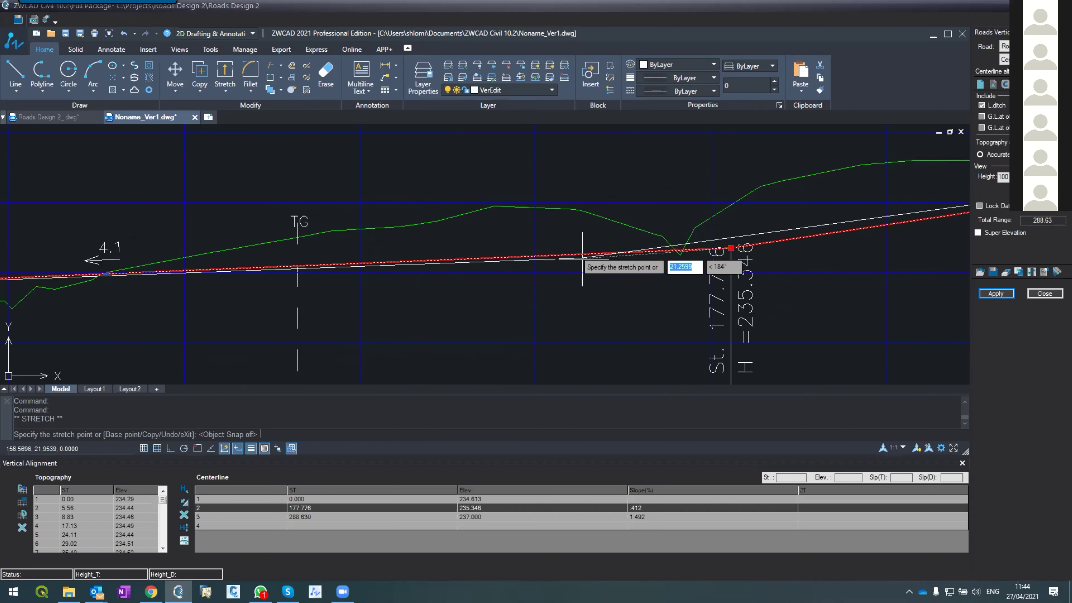
{"action": "left_click", "coordinate": [582, 264]}
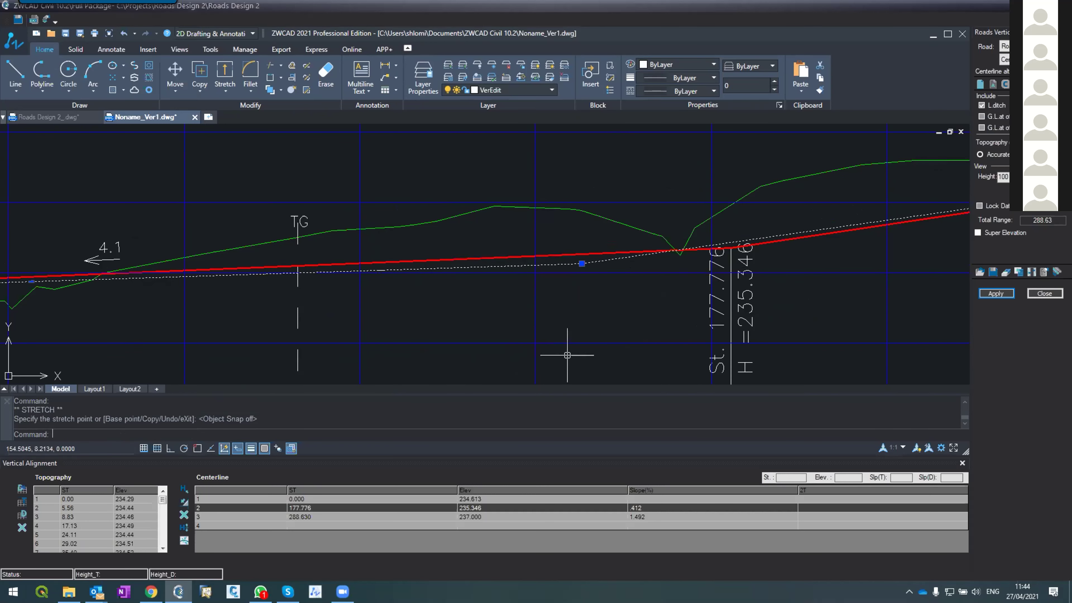
{"action": "key", "text": "Escape"}
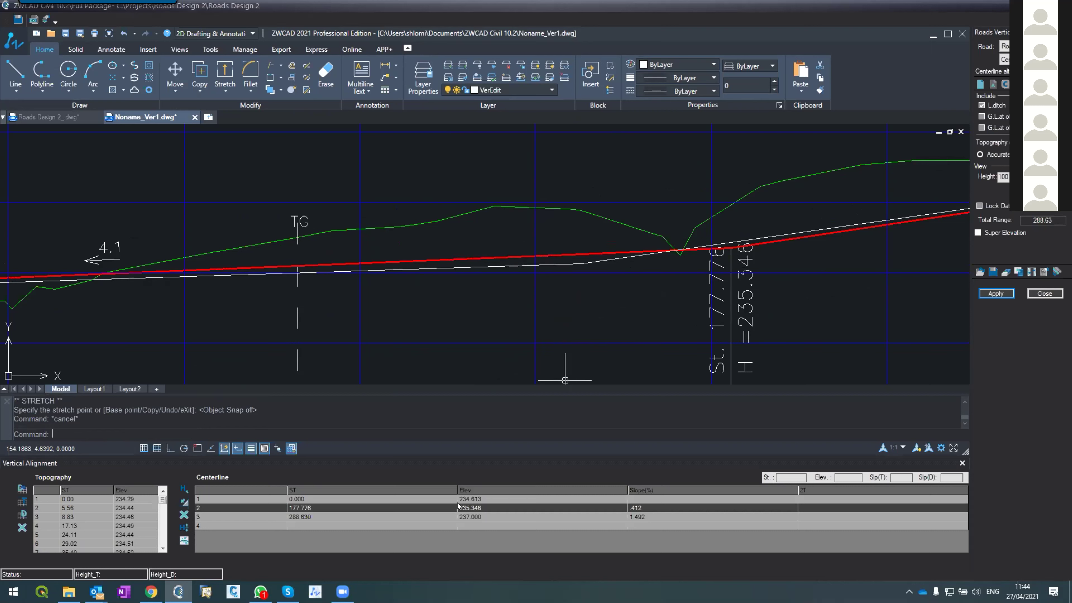
Set the last centerline segment's slope to 1.6% and apply the change only to the vertical alignment.
{"action": "left_click", "coordinate": [629, 514]}
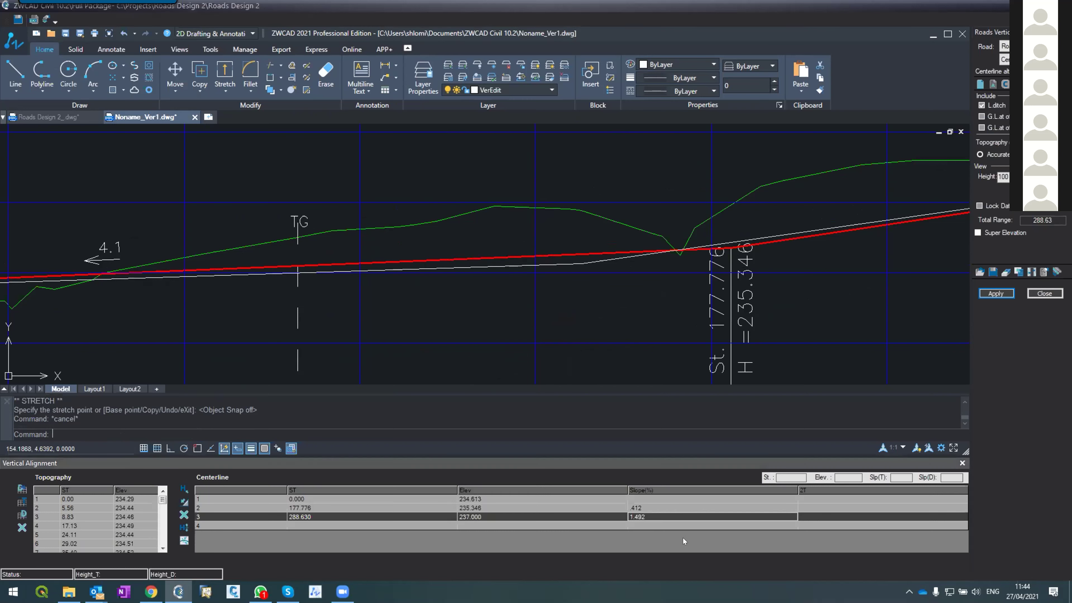
{"action": "type", "text": "1.6"}
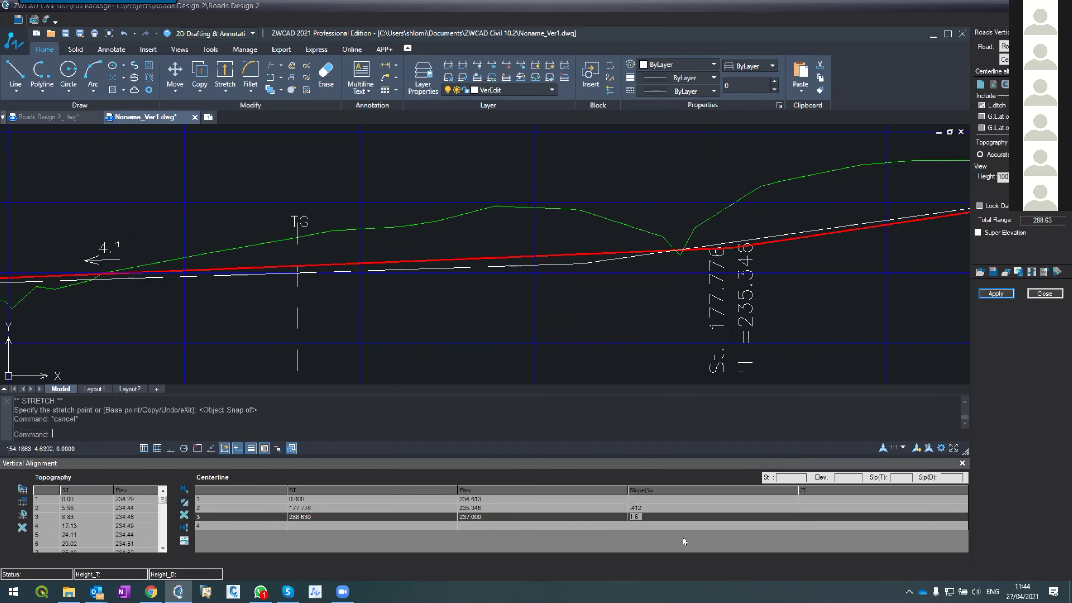
{"action": "key", "text": "Tab"}
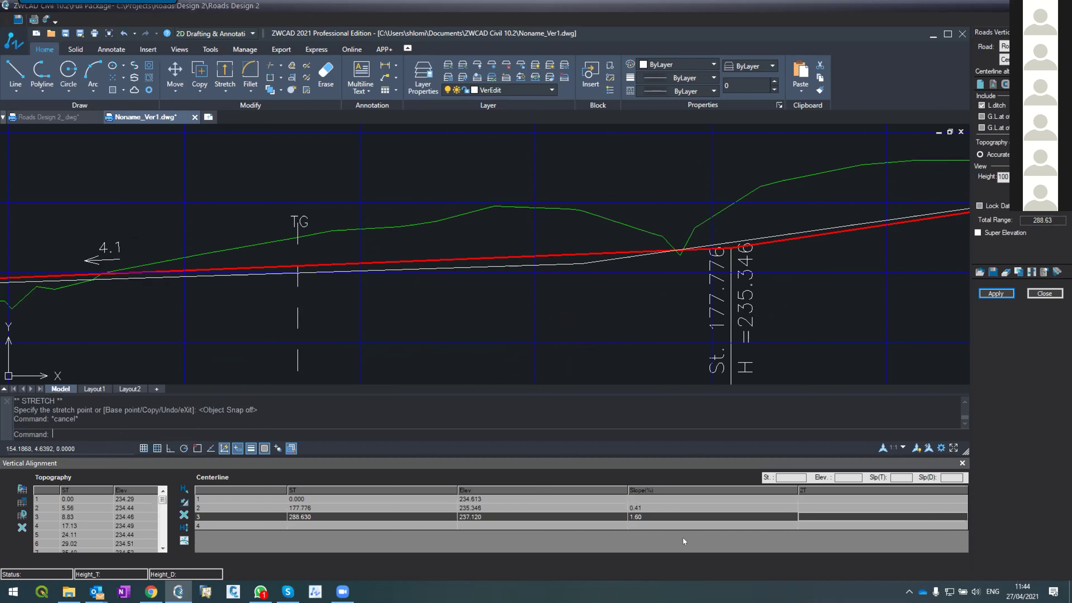
{"action": "left_click", "coordinate": [995, 294]}
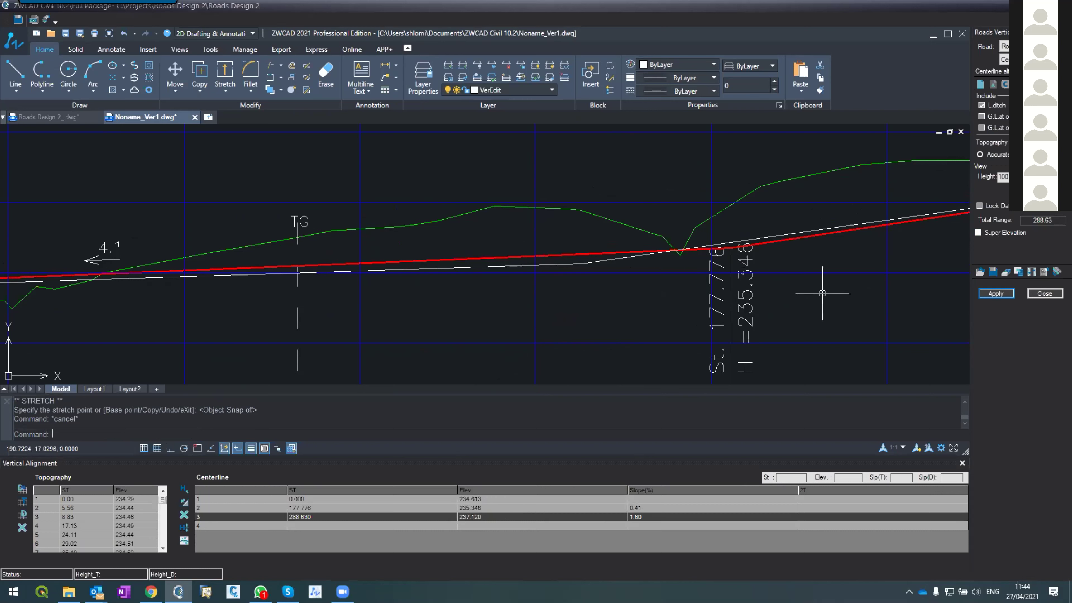
{"action": "left_click", "coordinate": [996, 293]}
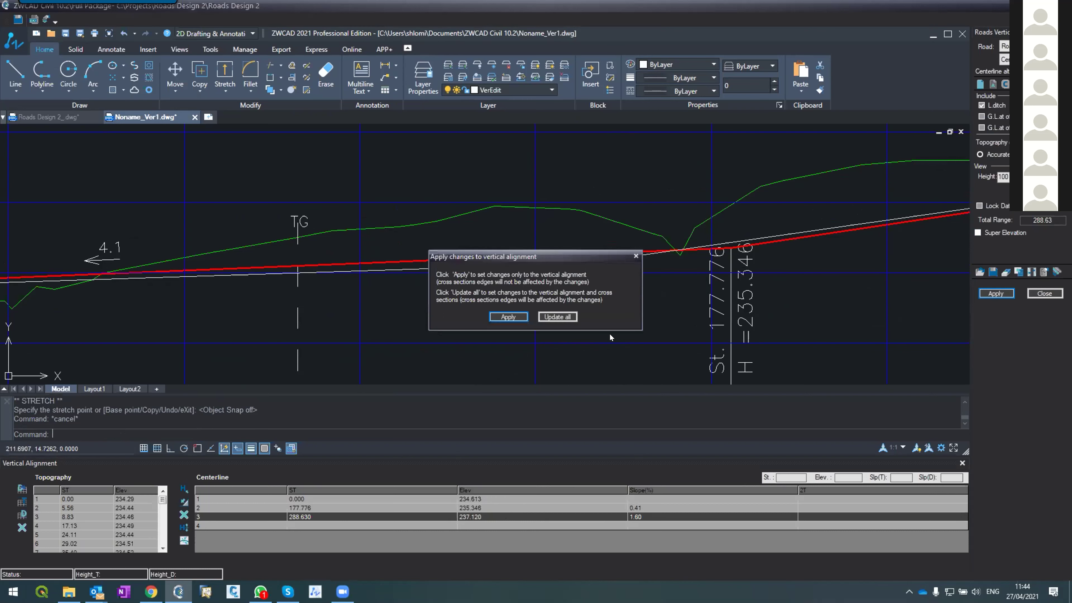
{"action": "left_click", "coordinate": [507, 317]}
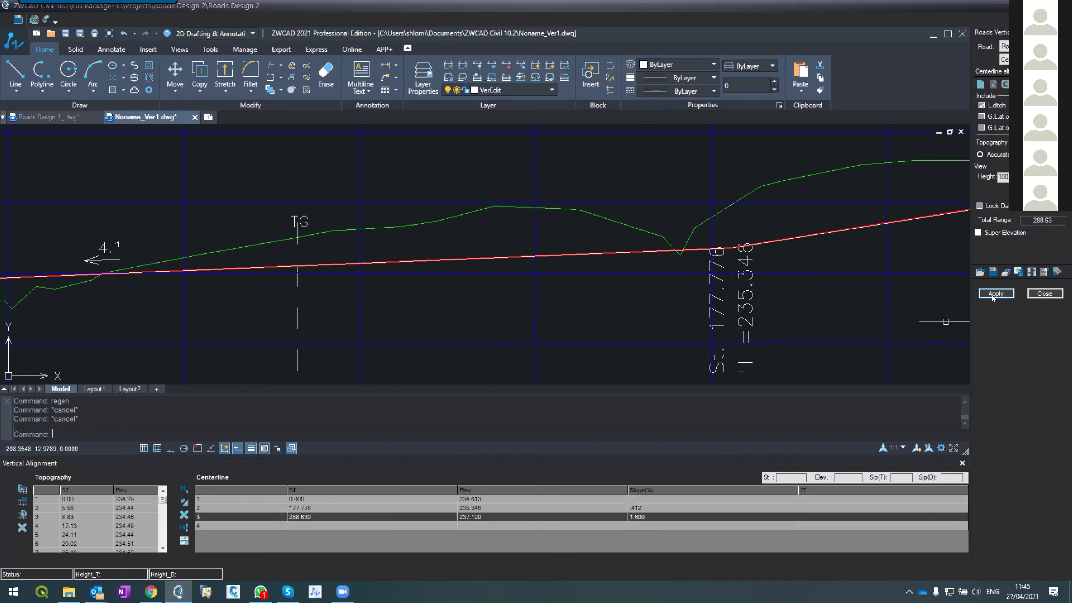
Break the design polyline at a single point on its first segment, at about station 73.
{"action": "scroll", "coordinate": [770, 256], "scroll_direction": "down", "scroll_amount": 3}
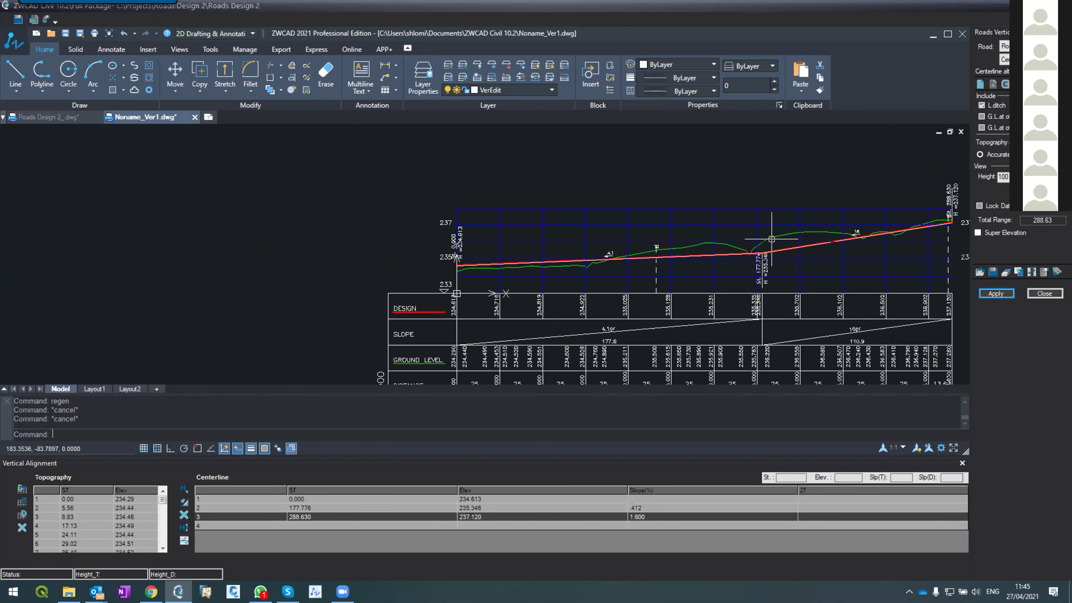
{"action": "scroll", "coordinate": [772, 239], "scroll_direction": "up", "scroll_amount": 2}
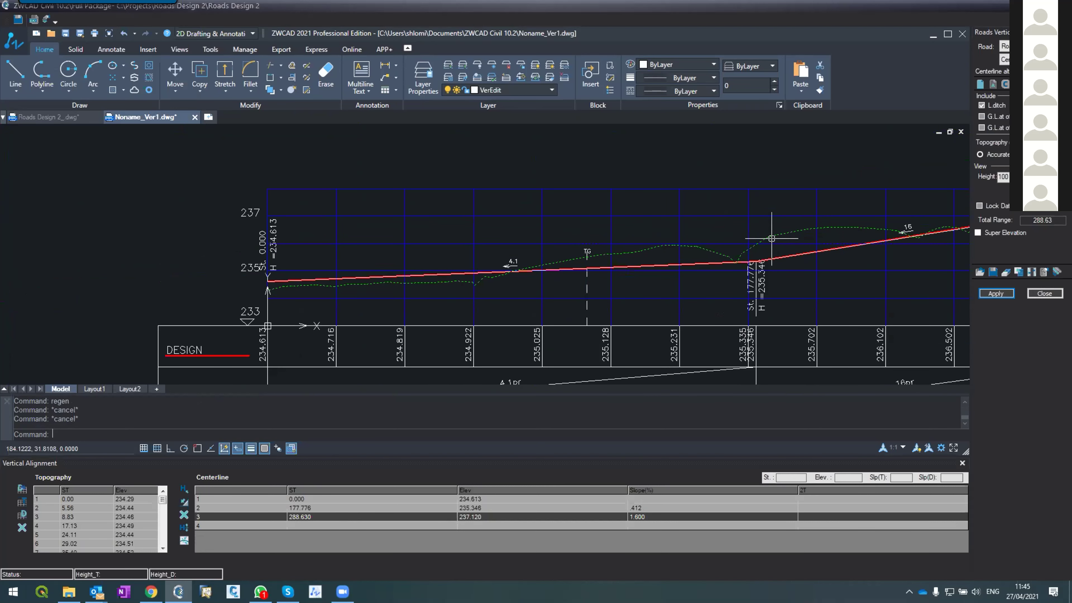
{"action": "left_click", "coordinate": [703, 264]}
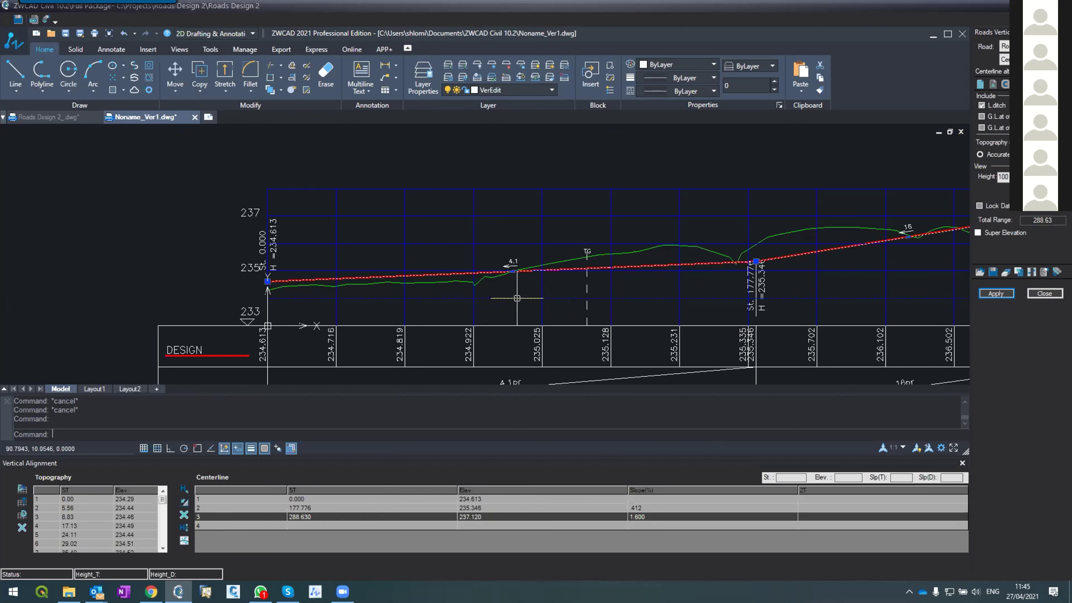
{"action": "scroll", "coordinate": [514, 299], "scroll_direction": "down", "scroll_amount": 1}
{"action": "scroll", "coordinate": [514, 298], "scroll_direction": "up", "scroll_amount": 3}
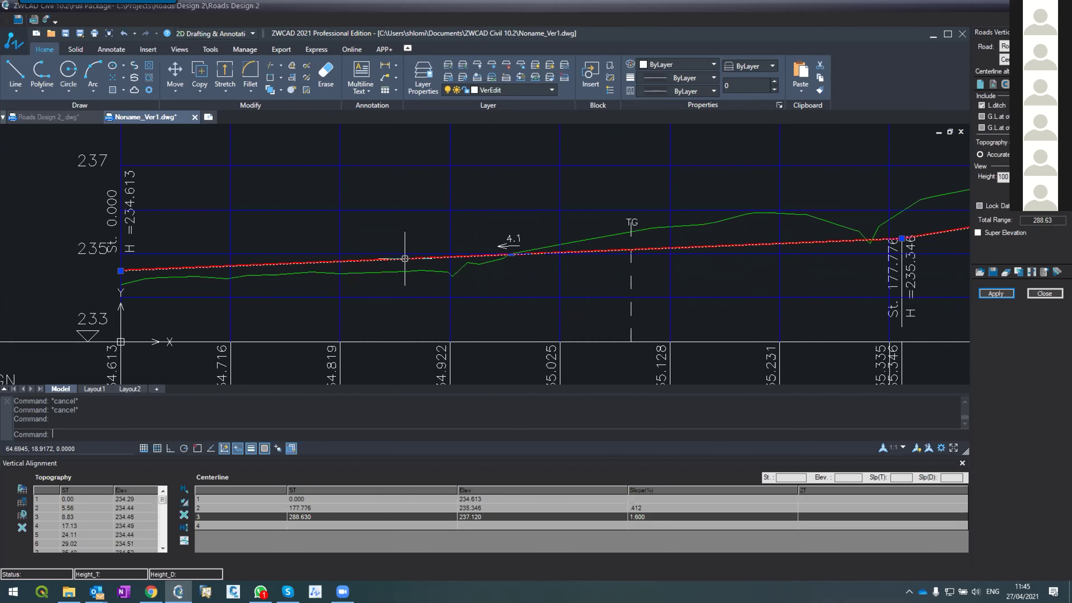
{"action": "scroll", "coordinate": [408, 257], "scroll_direction": "up", "scroll_amount": 5}
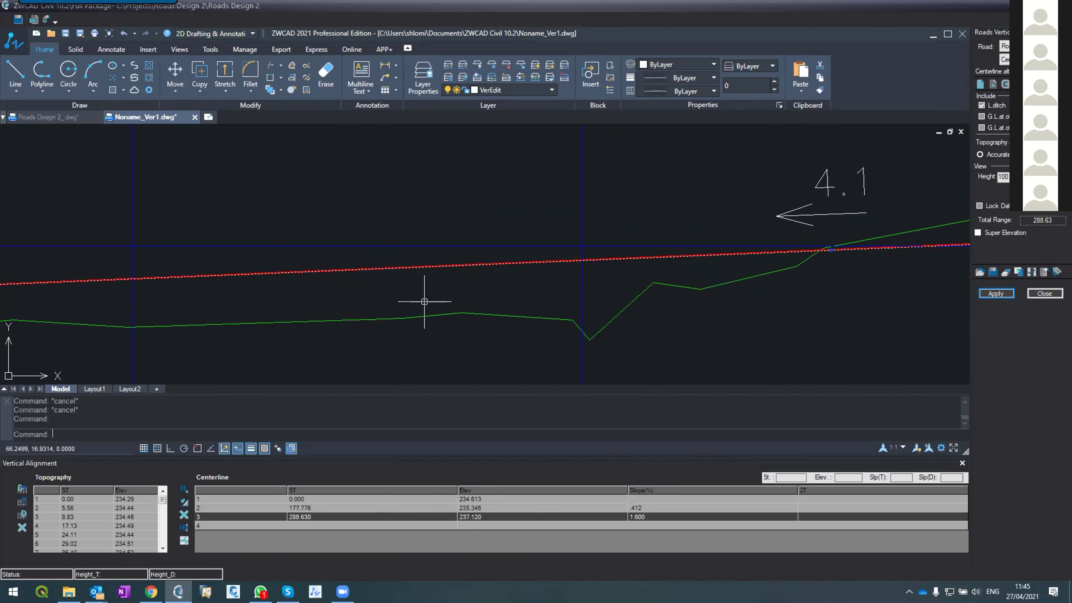
{"action": "scroll", "coordinate": [377, 283], "scroll_direction": "down", "scroll_amount": 3}
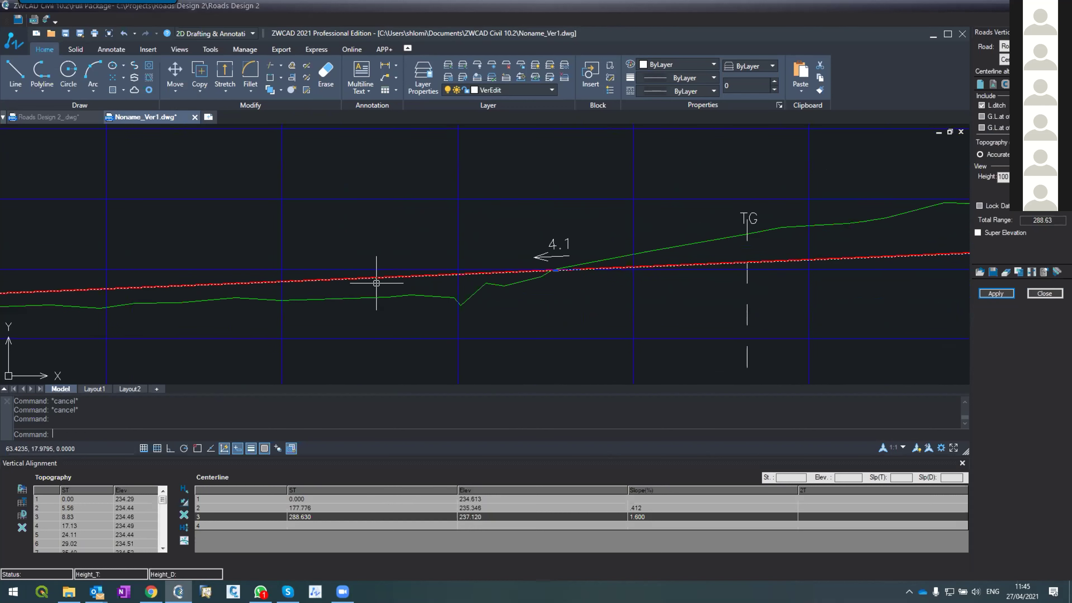
{"action": "scroll", "coordinate": [376, 283], "scroll_direction": "down", "scroll_amount": 3}
{"action": "type", "text": "bre"}
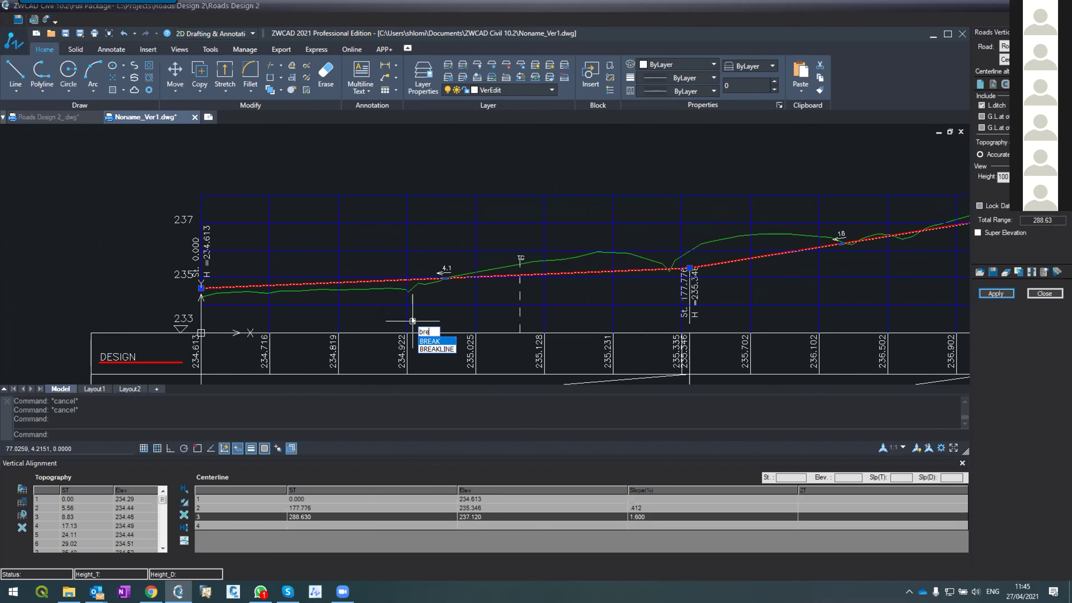
{"action": "type", "text": "ak"}
{"action": "key", "text": "Return"}
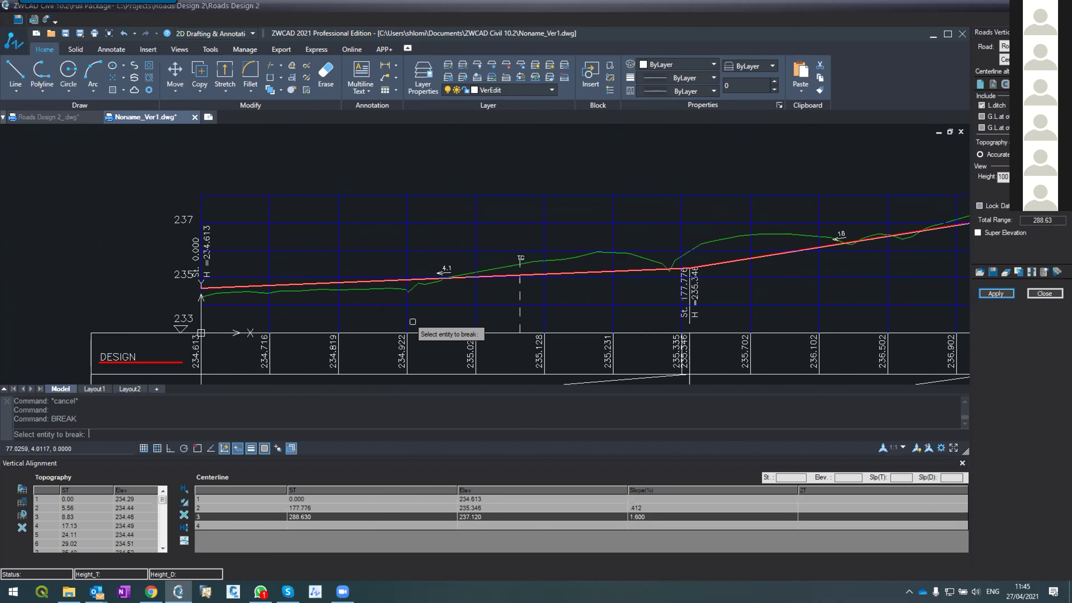
{"action": "left_click", "coordinate": [401, 280]}
{"action": "left_click", "coordinate": [401, 280]}
{"action": "key", "text": "Return"}
{"action": "scroll", "coordinate": [402, 279], "scroll_direction": "up", "scroll_amount": 3}
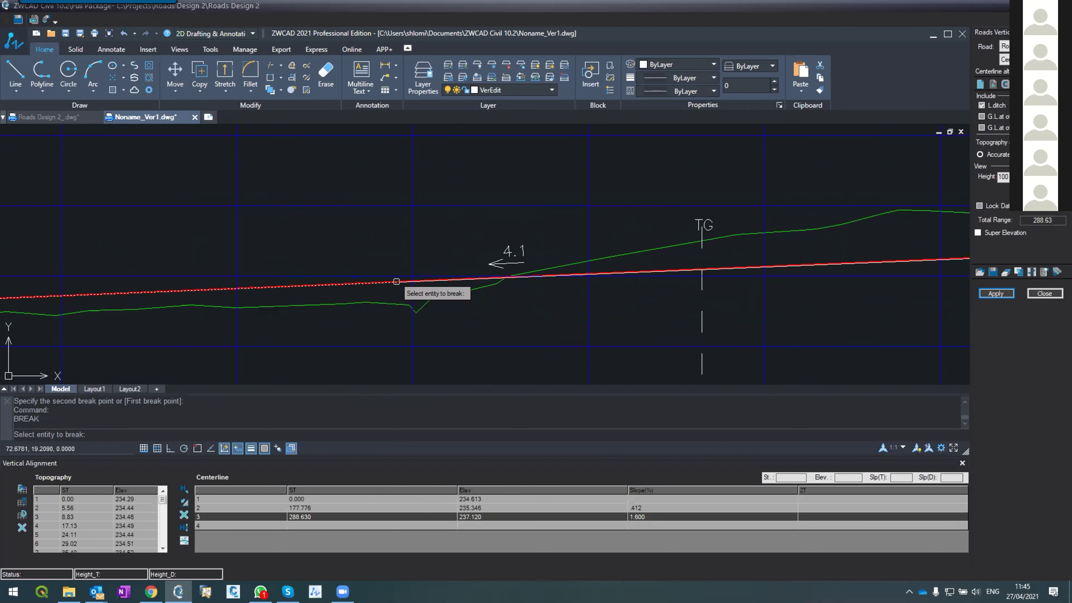
{"action": "left_click", "coordinate": [384, 284]}
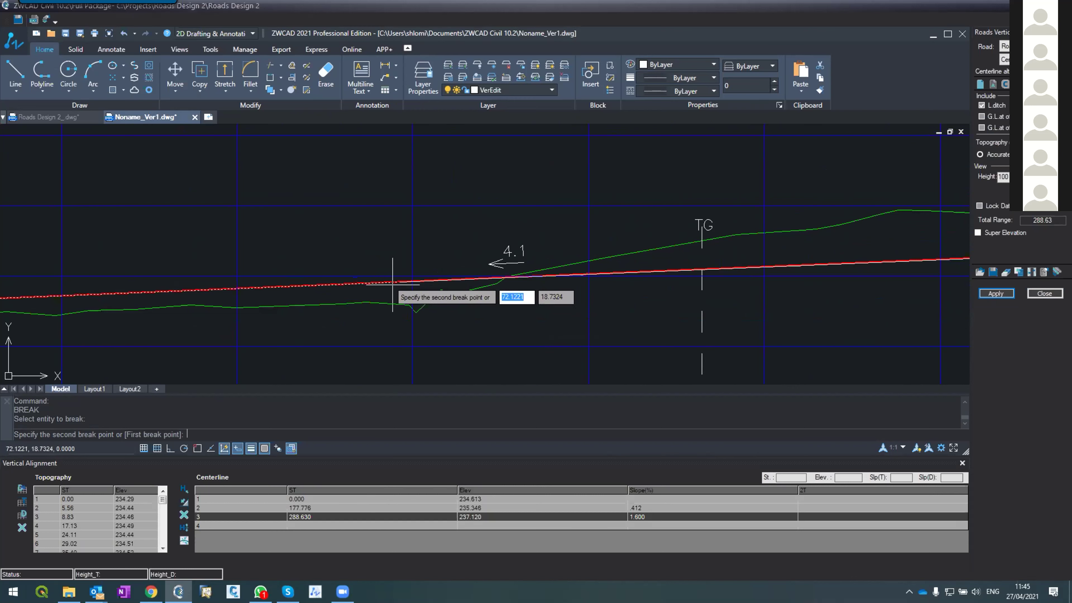
{"action": "key", "text": "Escape"}
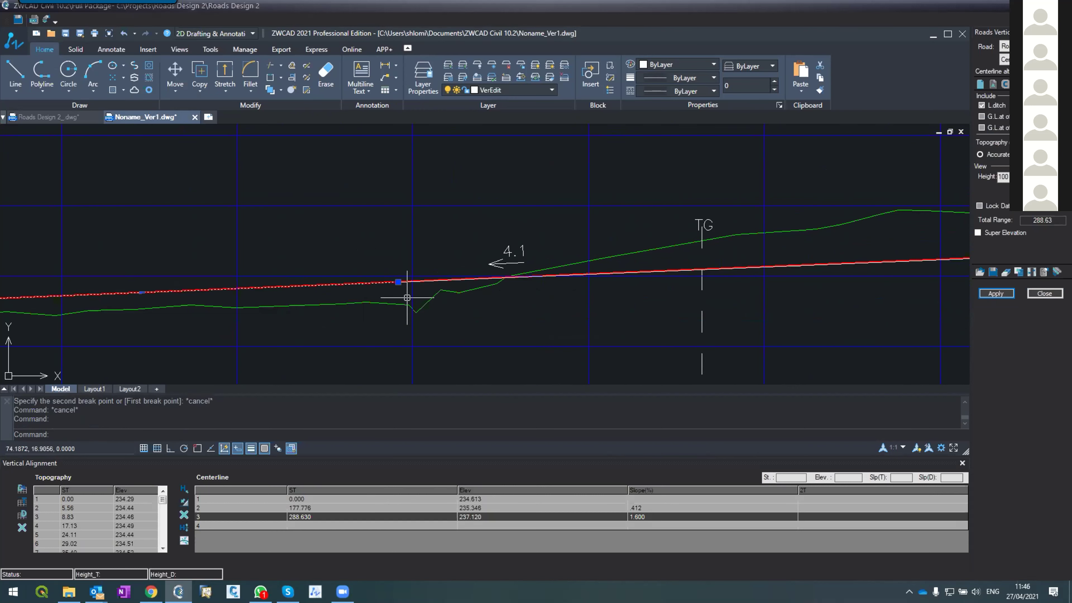
Raise both polyline ends at the break to meet at about station 72.5, elevation 235.44, using object snap, and apply only to the vertical alignment.
{"action": "left_click", "coordinate": [397, 282]}
{"action": "left_click", "coordinate": [398, 281]}
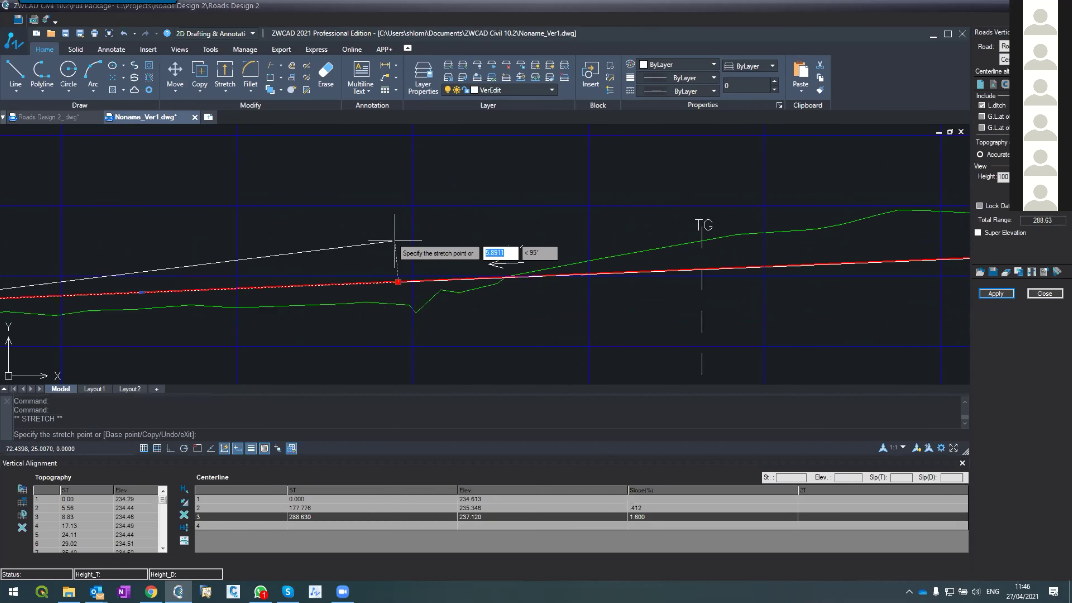
{"action": "left_click", "coordinate": [399, 282]}
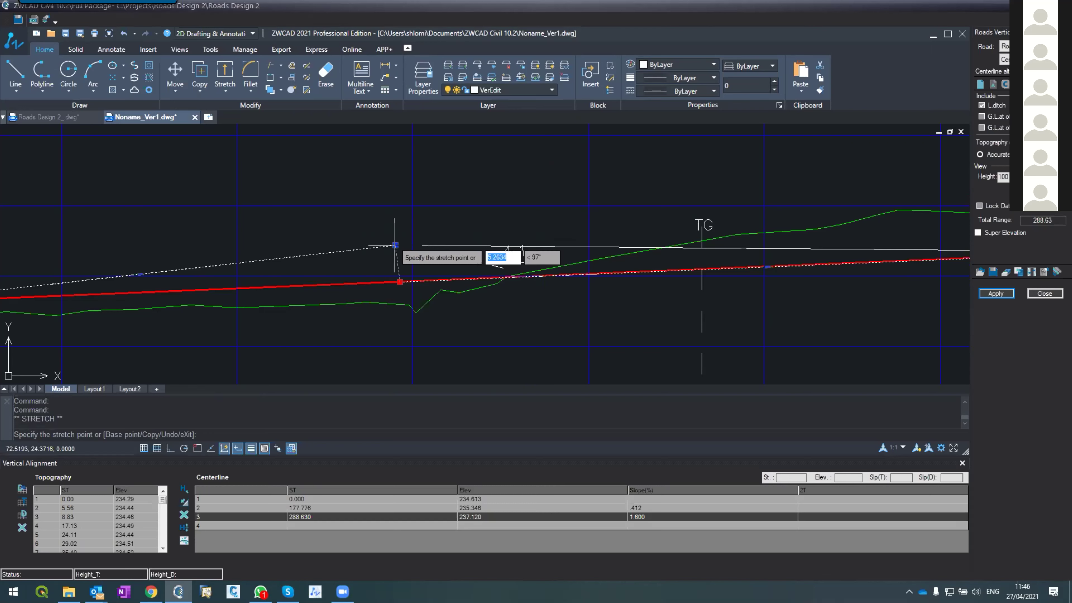
{"action": "left_click", "coordinate": [197, 448]}
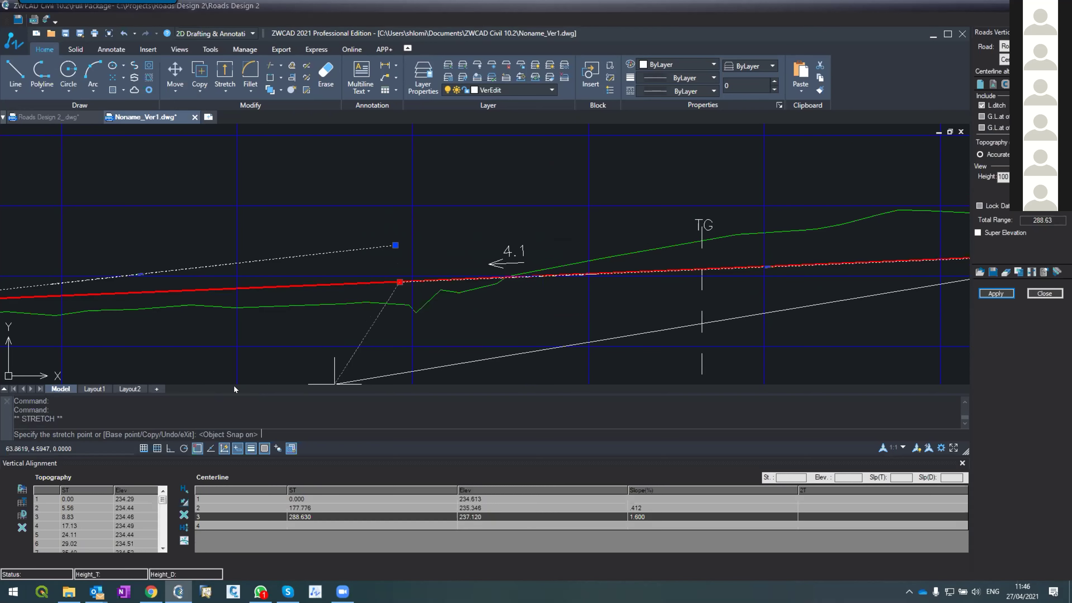
{"action": "left_click", "coordinate": [396, 244]}
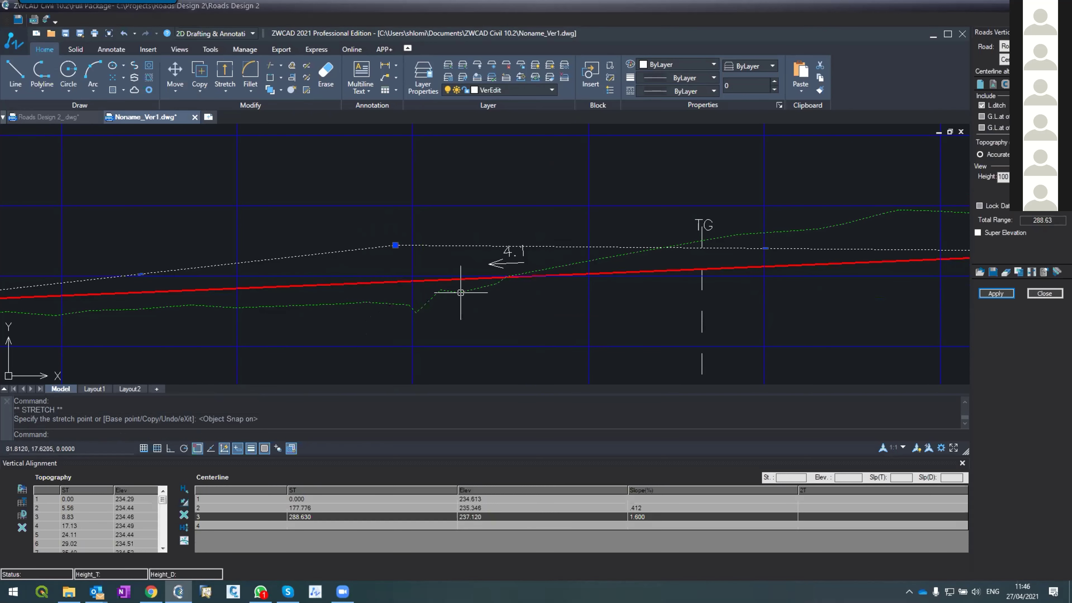
{"action": "key", "text": "Return"}
{"action": "key", "text": "Escape"}
{"action": "left_click", "coordinate": [988, 293]}
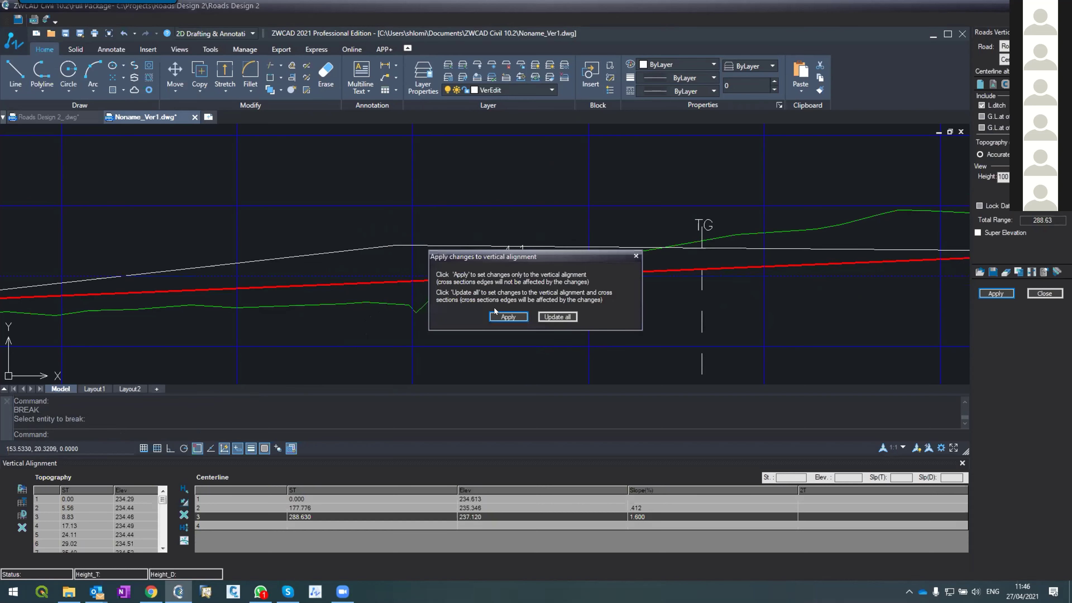
{"action": "left_click", "coordinate": [510, 319]}
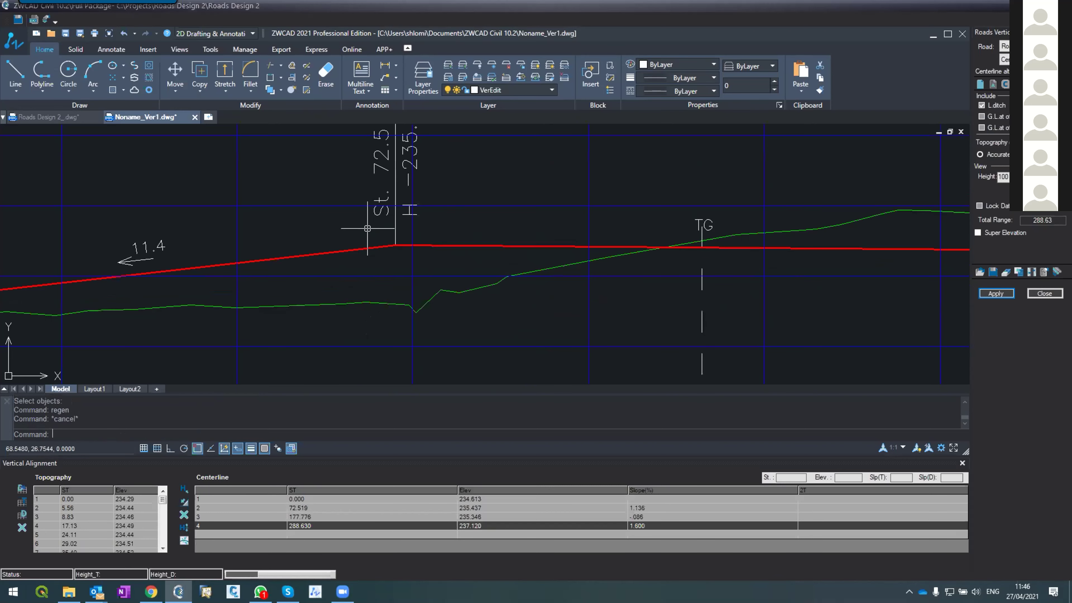
Set the slope of the centerline segment ending at station 177.776 to -0.3% and apply the change only to the vertical alignment.
{"action": "scroll", "coordinate": [356, 223], "scroll_direction": "down", "scroll_amount": 3}
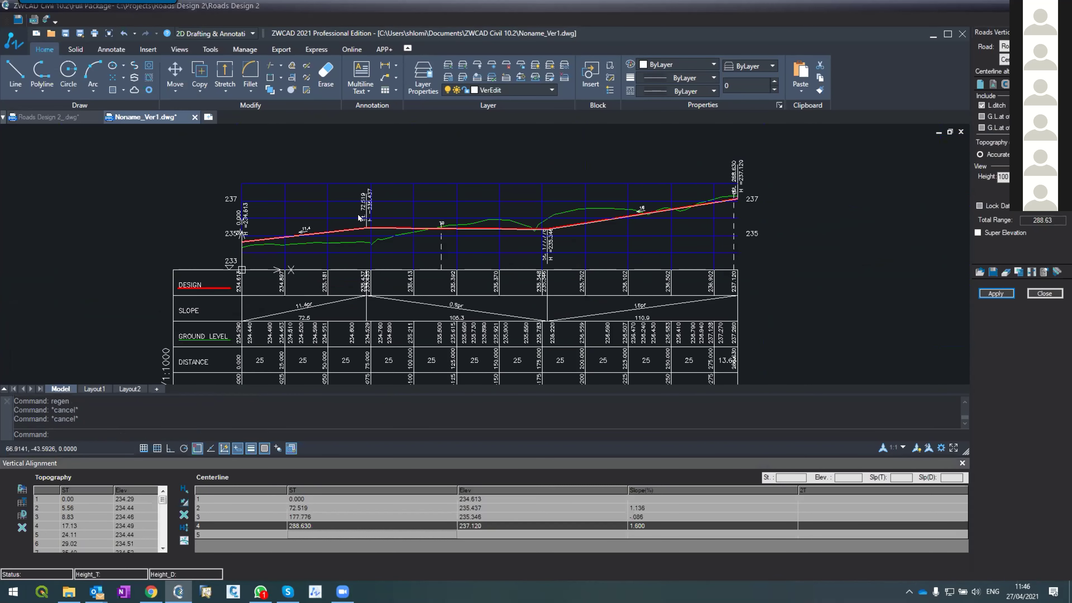
{"action": "scroll", "coordinate": [357, 214], "scroll_direction": "up", "scroll_amount": 2}
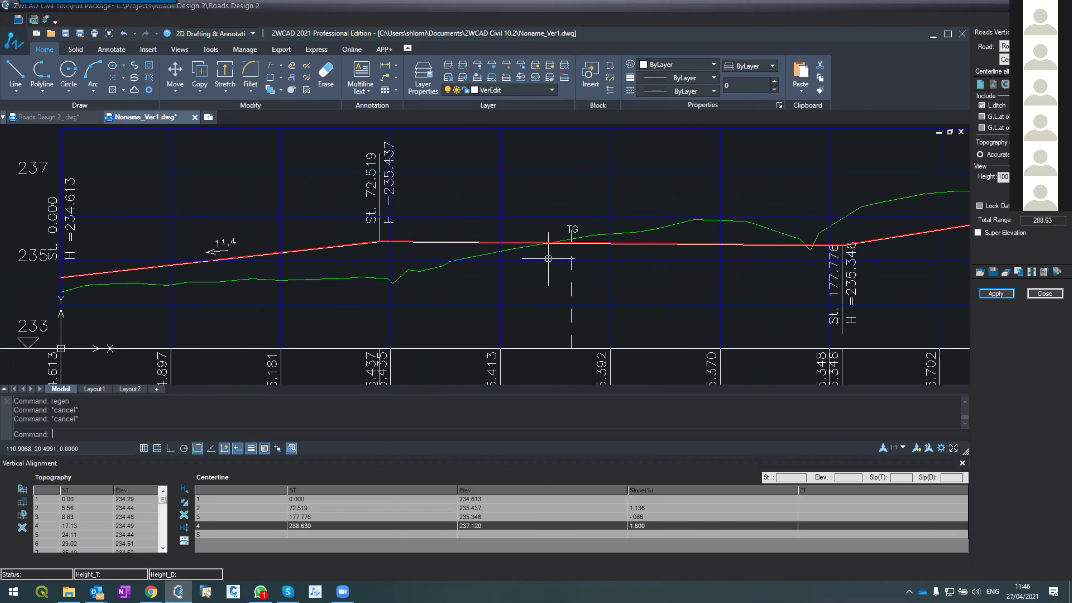
{"action": "left_click", "coordinate": [636, 518]}
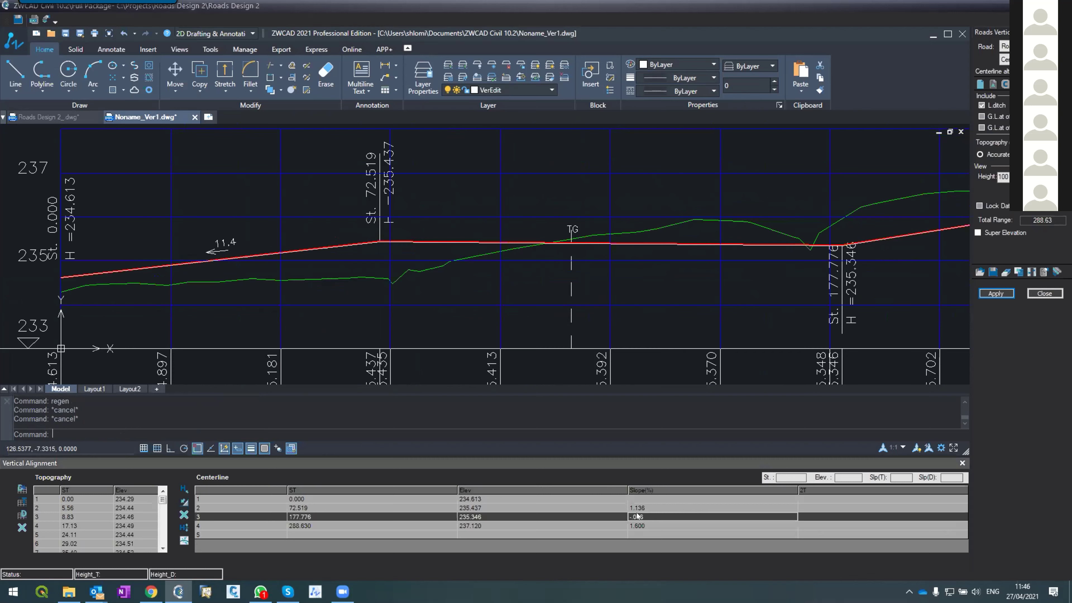
{"action": "left_click", "coordinate": [638, 515]}
{"action": "key", "text": "BackSpace"}
{"action": "key", "text": "BackSpace"}
{"action": "key", "text": "BackSpace"}
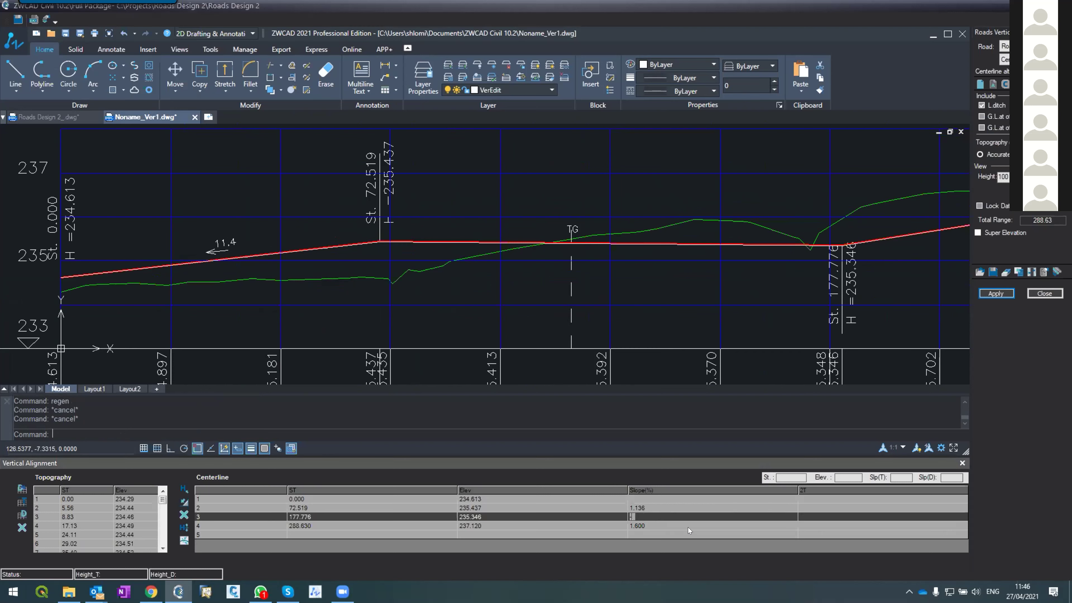
{"action": "type", "text": "0.3"}
{"action": "key", "text": "Return"}
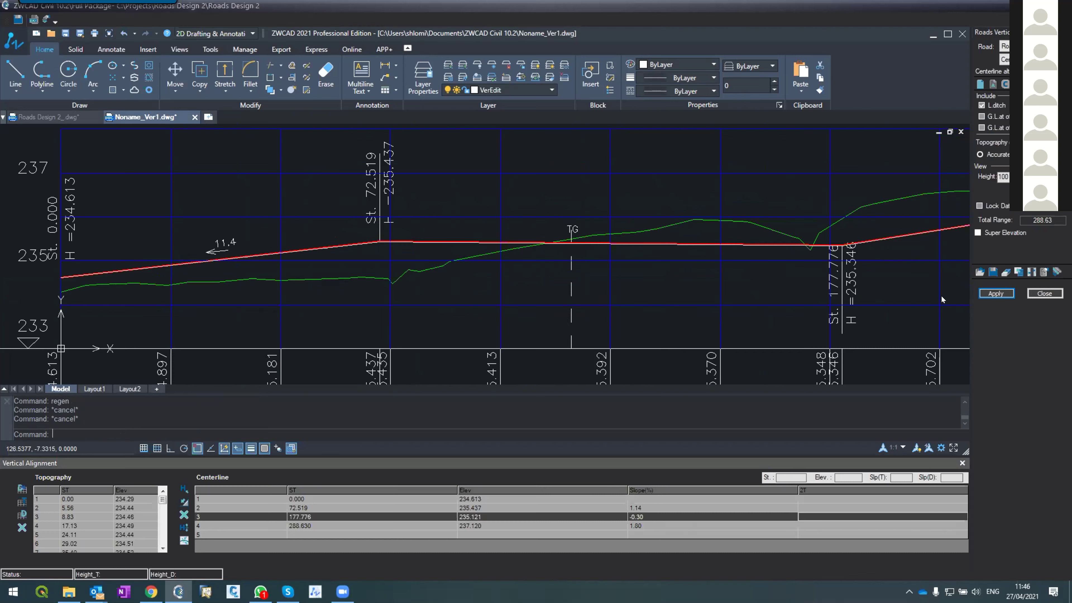
{"action": "left_click", "coordinate": [995, 293]}
{"action": "left_click", "coordinate": [508, 317]}
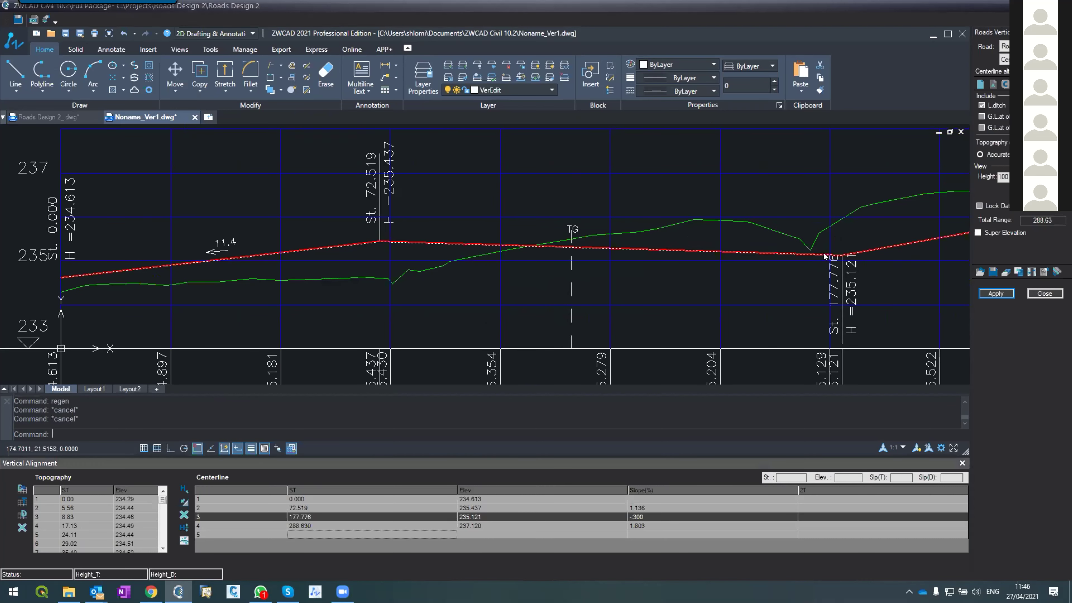
Stretch the design polyline's start vertex straight down at station 0 to about elevation 233.57.
{"action": "scroll", "coordinate": [652, 249], "scroll_direction": "down", "scroll_amount": 4}
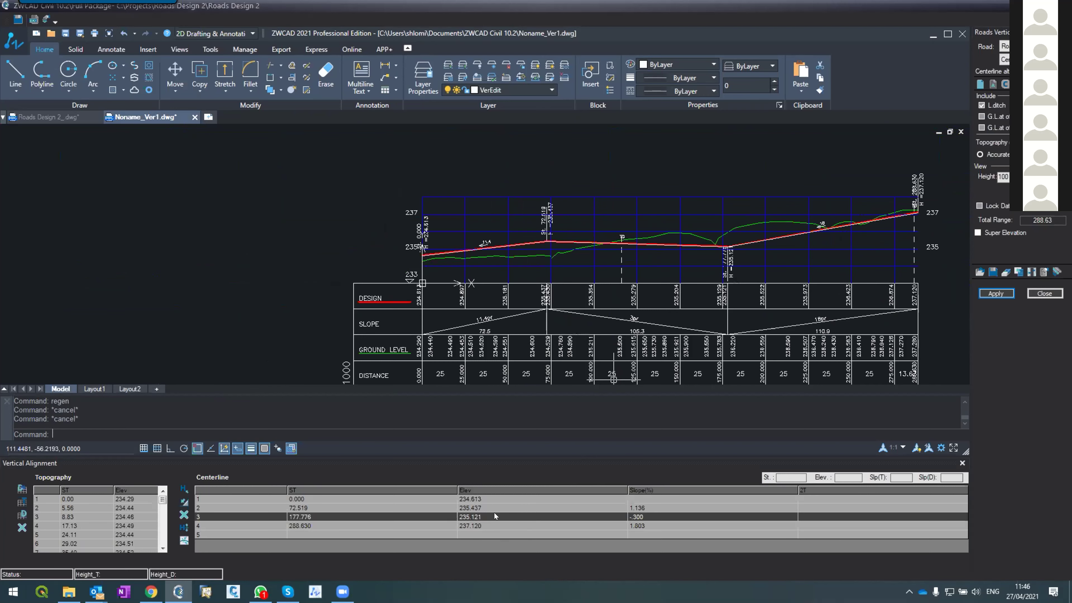
{"action": "scroll", "coordinate": [634, 216], "scroll_direction": "up", "scroll_amount": 5}
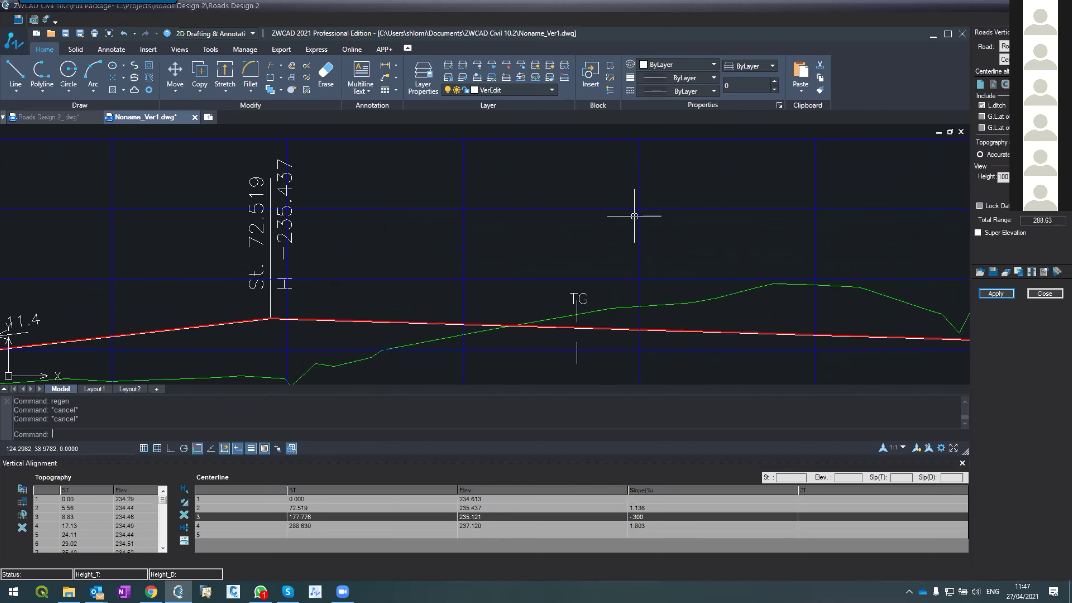
{"action": "scroll", "coordinate": [634, 214], "scroll_direction": "down", "scroll_amount": 5}
{"action": "scroll", "coordinate": [608, 214], "scroll_direction": "up", "scroll_amount": 1}
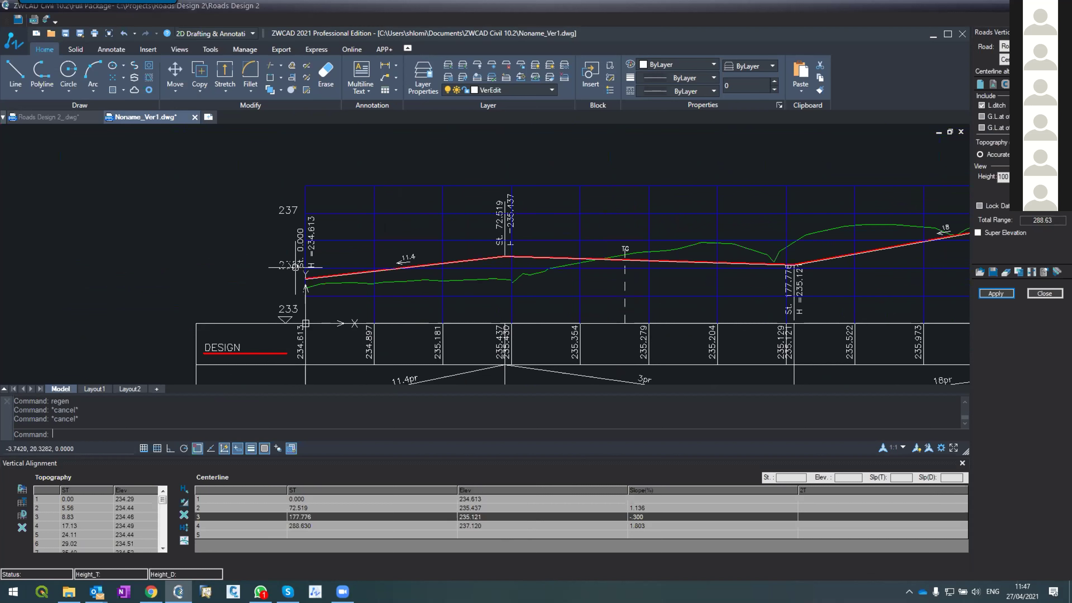
{"action": "left_click", "coordinate": [307, 277]}
{"action": "left_click", "coordinate": [306, 278]}
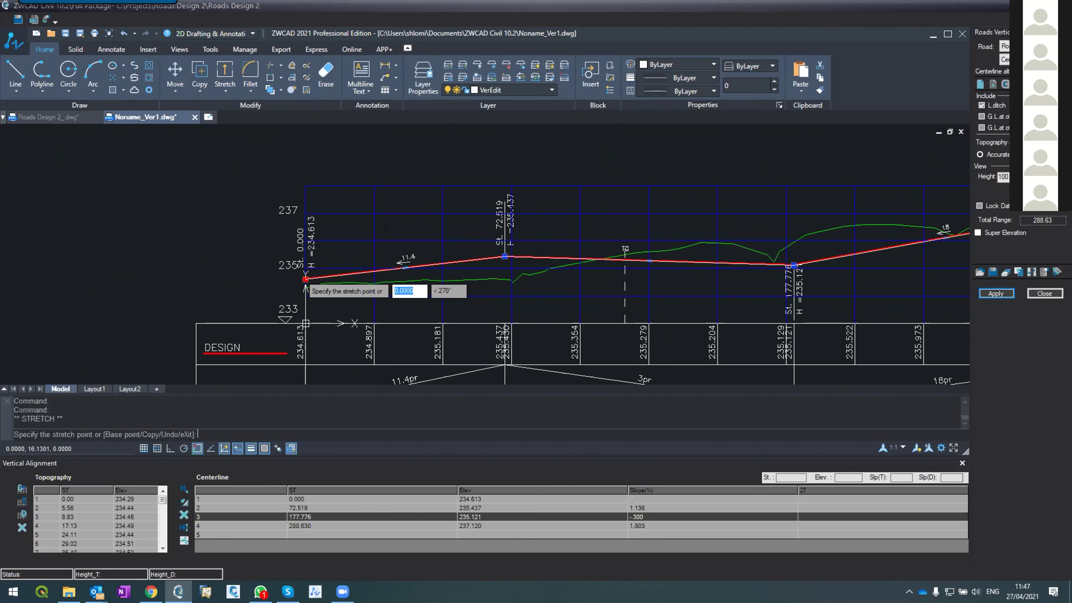
{"action": "left_click", "coordinate": [306, 308]}
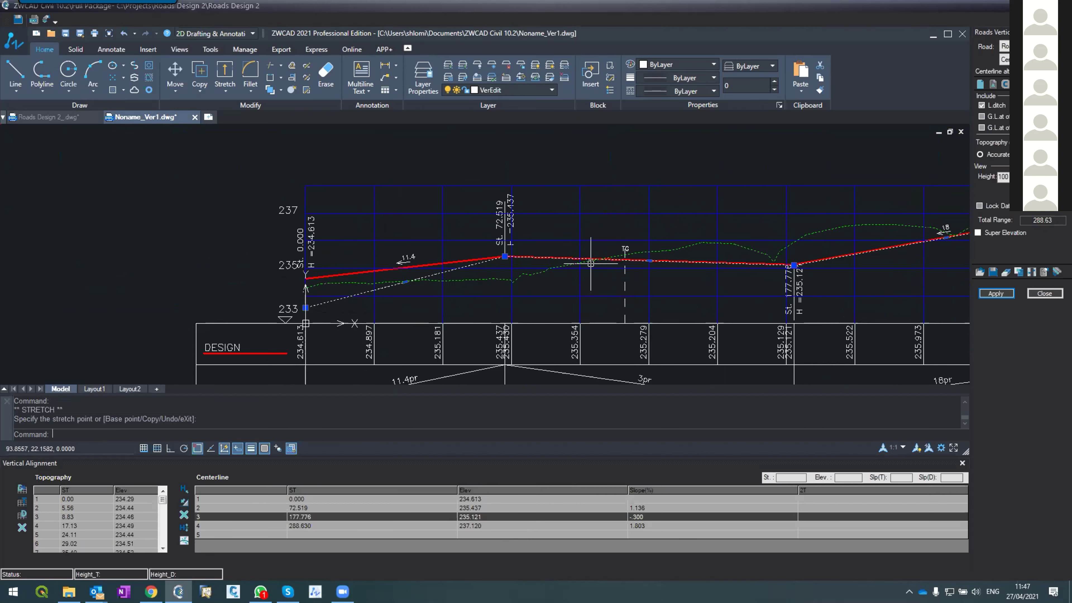
Stretch the third design vertex up to about station 182.9, elevation 237.49, and apply the changes only to the vertical alignment.
{"action": "left_click", "coordinate": [794, 265]}
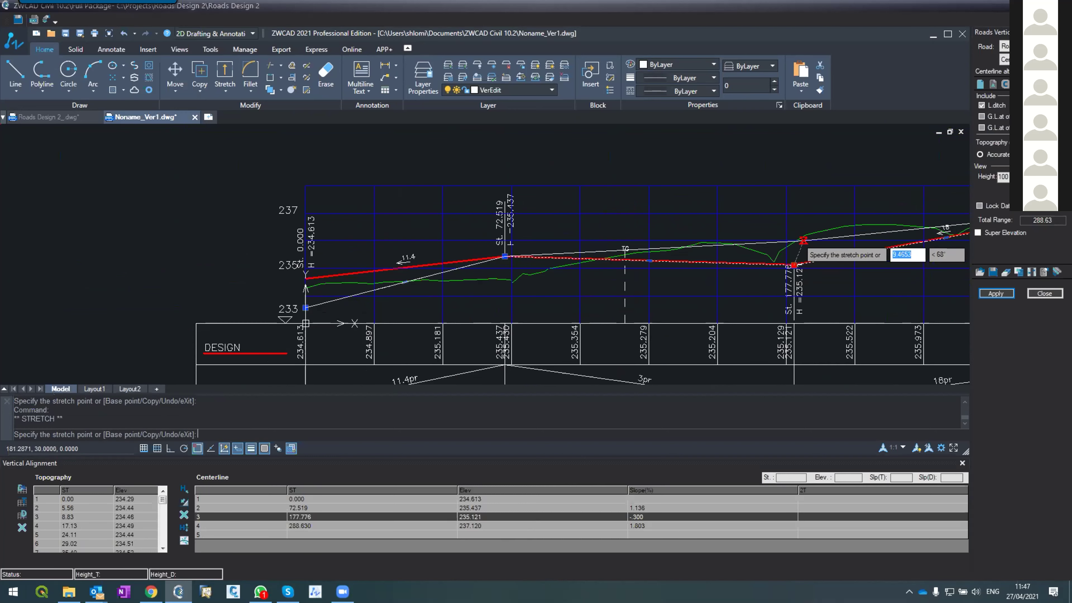
{"action": "left_click", "coordinate": [807, 200]}
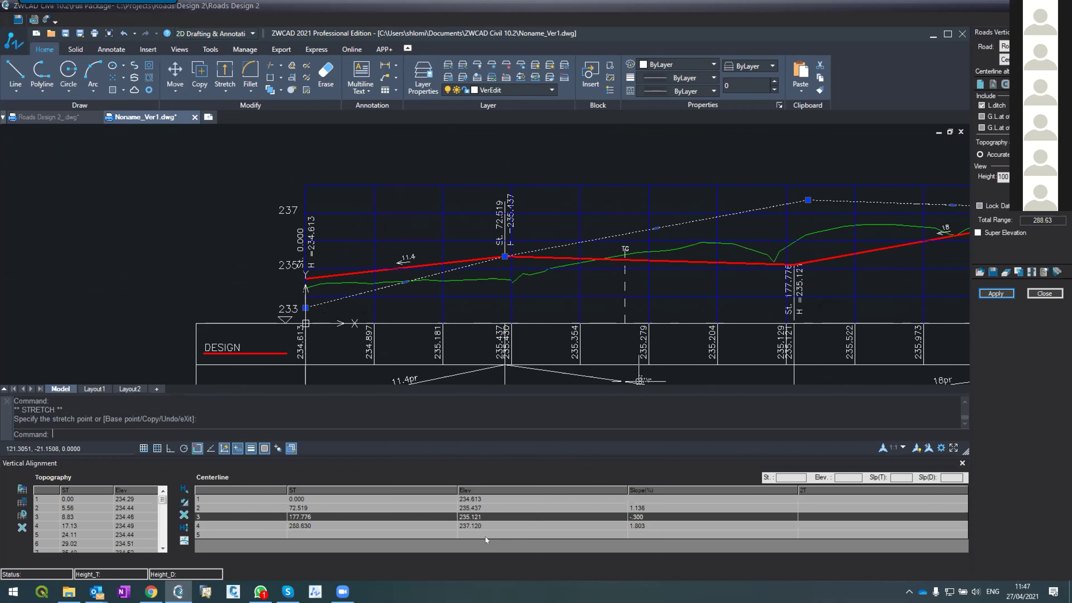
{"action": "left_click", "coordinate": [1001, 293]}
{"action": "left_click", "coordinate": [509, 316]}
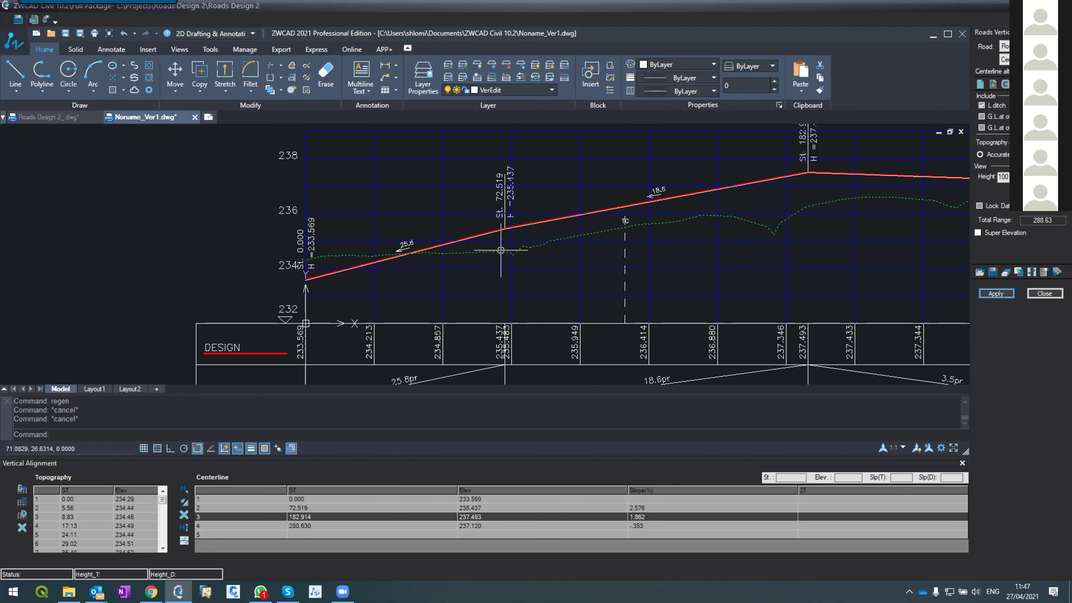
Examine the slope breaks of the updated design line at its second and third vertices.
{"action": "scroll", "coordinate": [496, 264], "scroll_direction": "down", "scroll_amount": 8}
{"action": "scroll", "coordinate": [496, 263], "scroll_direction": "up", "scroll_amount": 8}
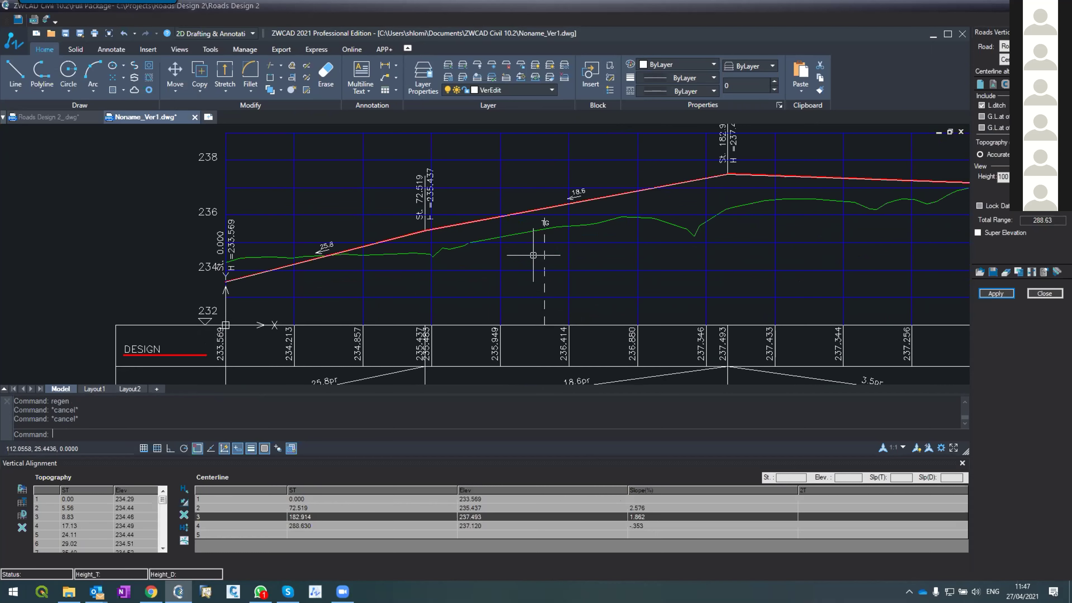
{"action": "scroll", "coordinate": [409, 241], "scroll_direction": "up", "scroll_amount": 2}
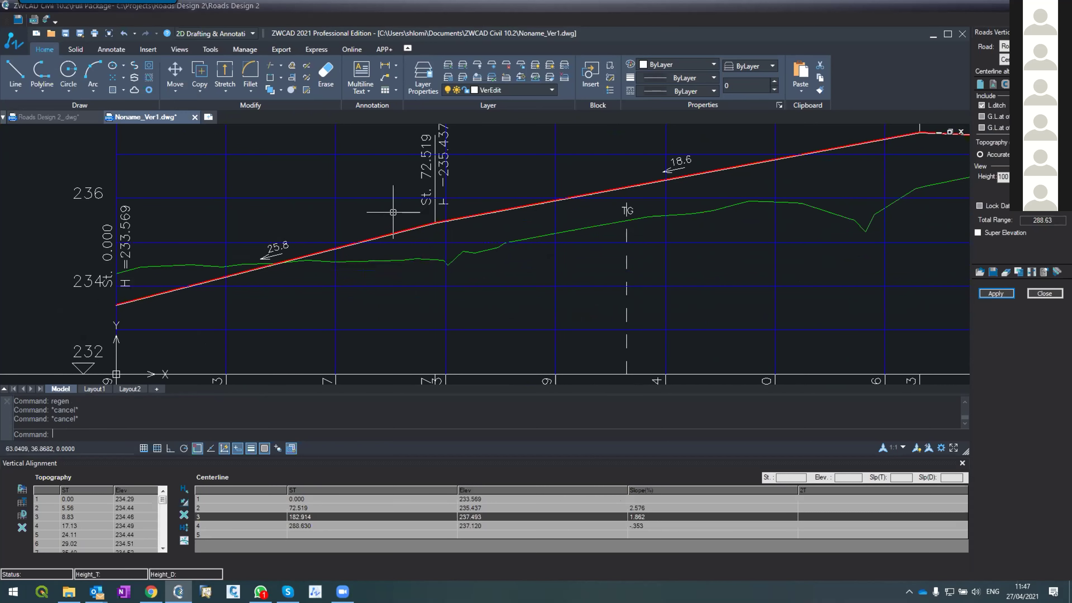
{"action": "scroll", "coordinate": [435, 225], "scroll_direction": "up", "scroll_amount": 2}
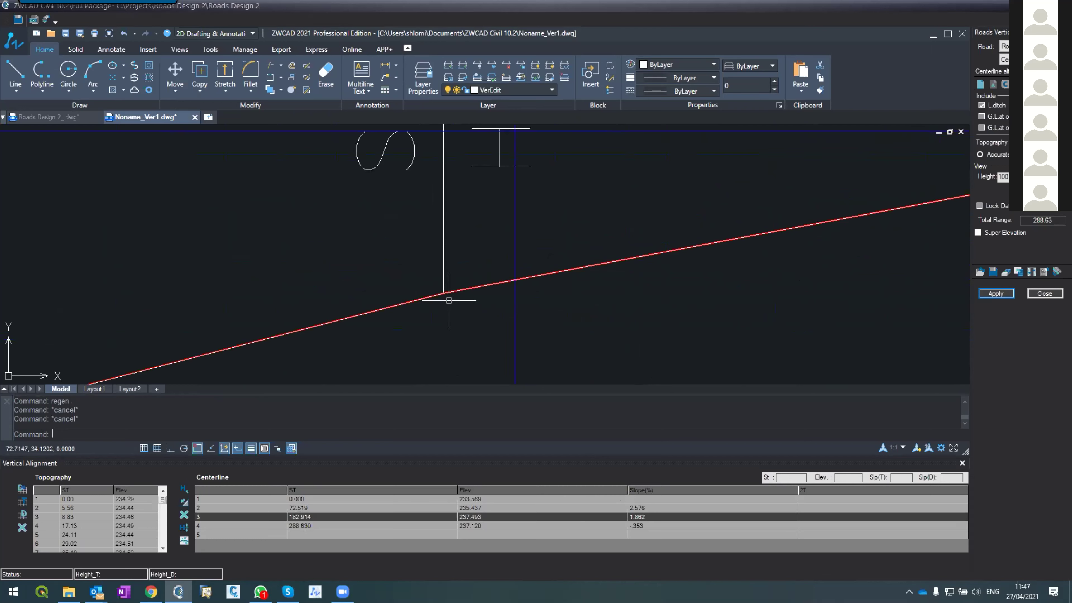
{"action": "scroll", "coordinate": [328, 244], "scroll_direction": "down", "scroll_amount": 5}
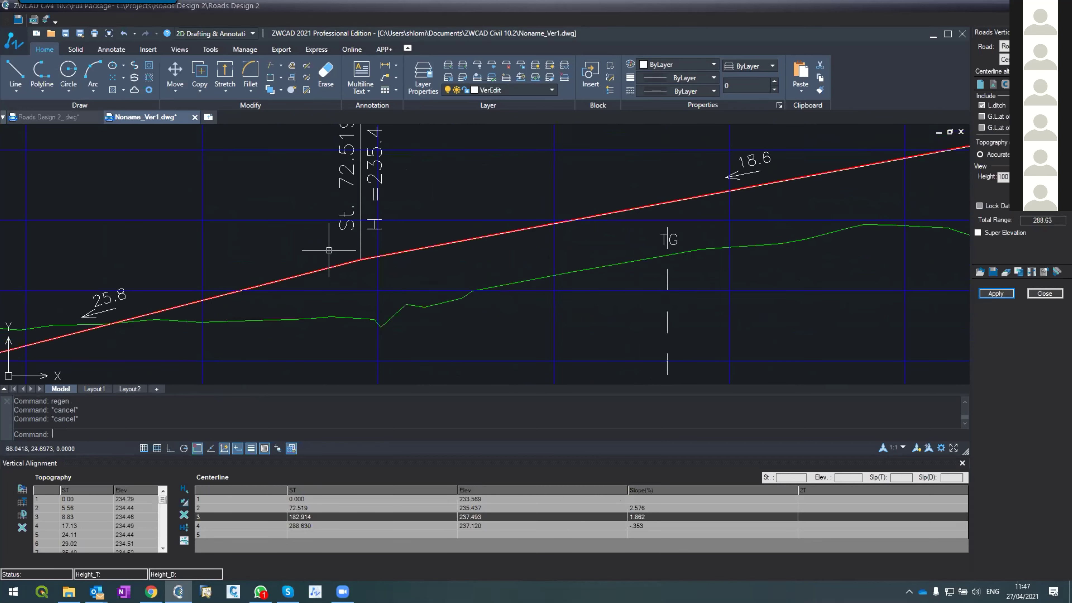
{"action": "scroll", "coordinate": [519, 220], "scroll_direction": "up", "scroll_amount": 5}
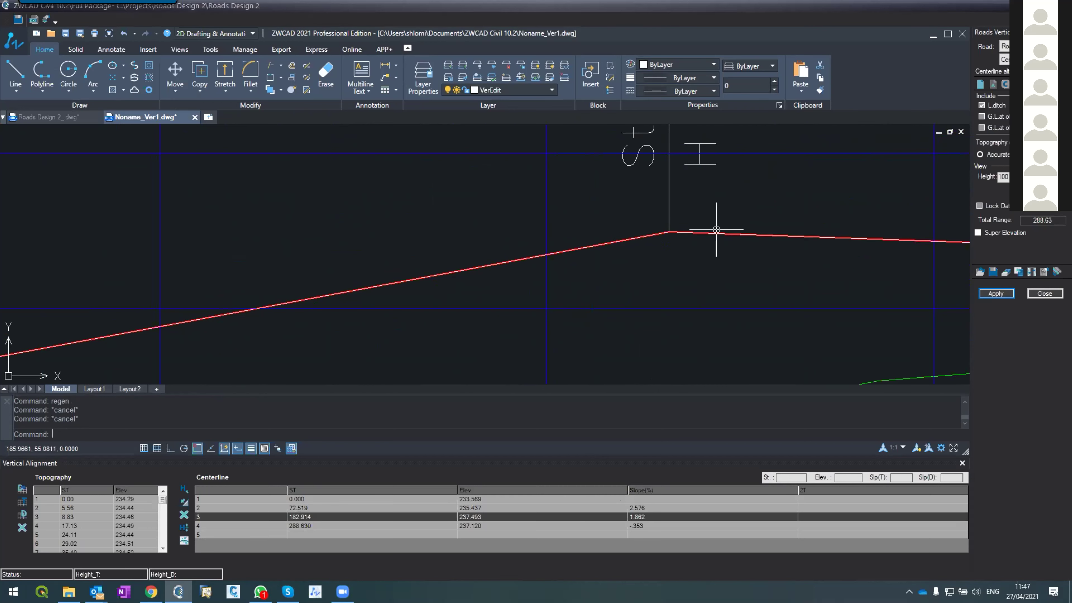
{"action": "scroll", "coordinate": [582, 225], "scroll_direction": "down", "scroll_amount": 5}
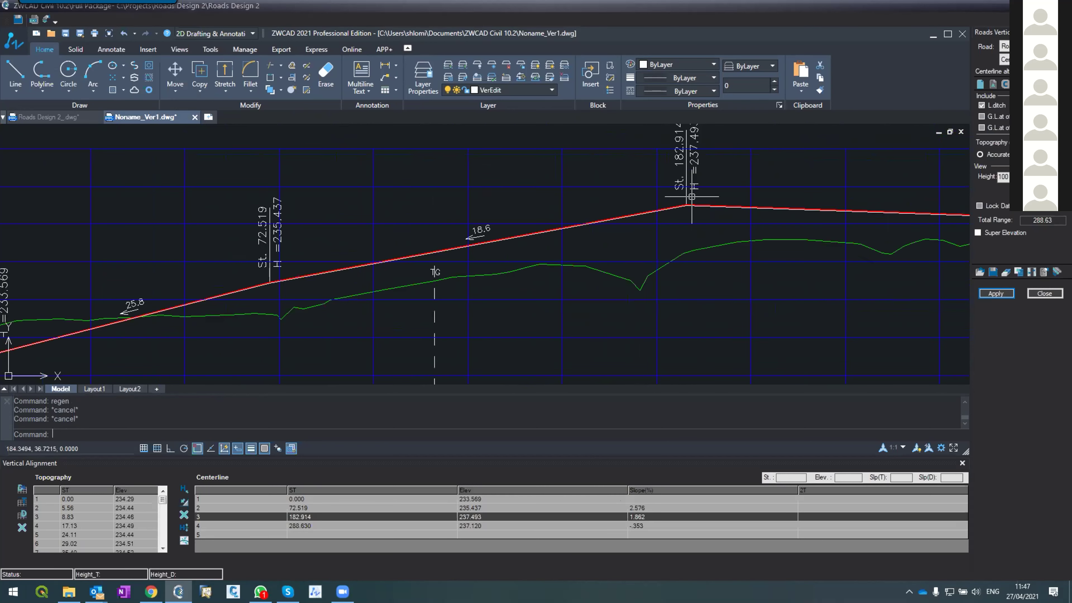
{"action": "scroll", "coordinate": [431, 254], "scroll_direction": "up", "scroll_amount": 3}
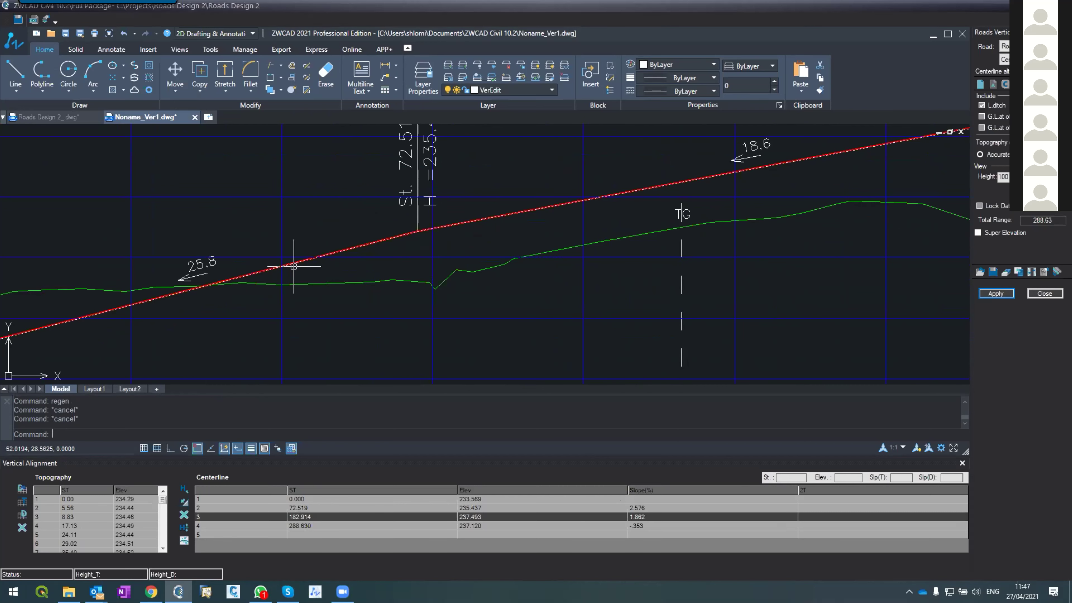
{"action": "left_click", "coordinate": [336, 253]}
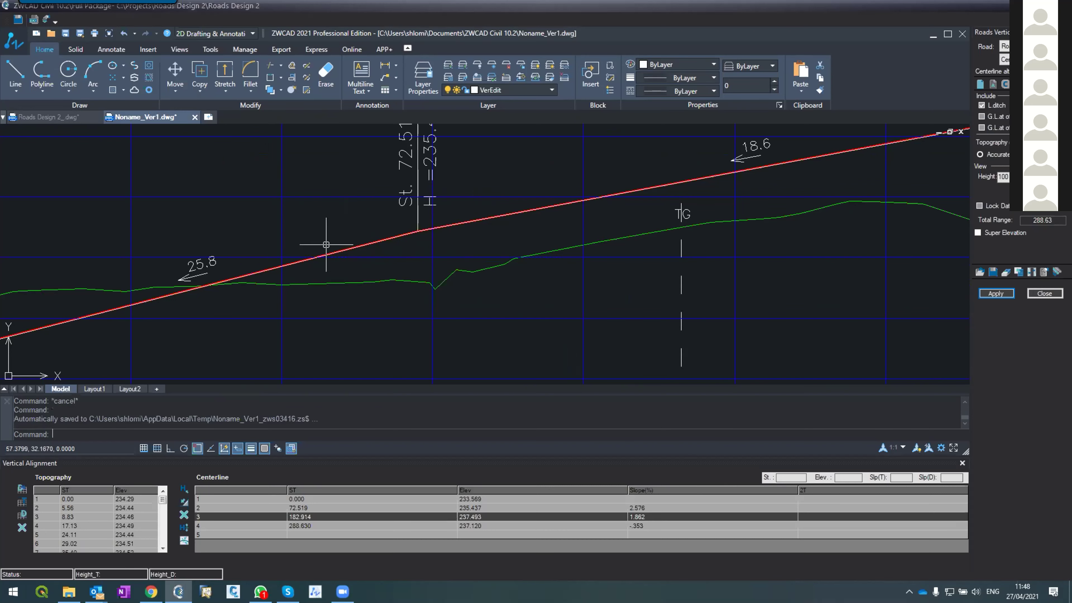
{"action": "scroll", "coordinate": [347, 162], "scroll_direction": "down", "scroll_amount": 4}
{"action": "scroll", "coordinate": [329, 162], "scroll_direction": "up", "scroll_amount": 4}
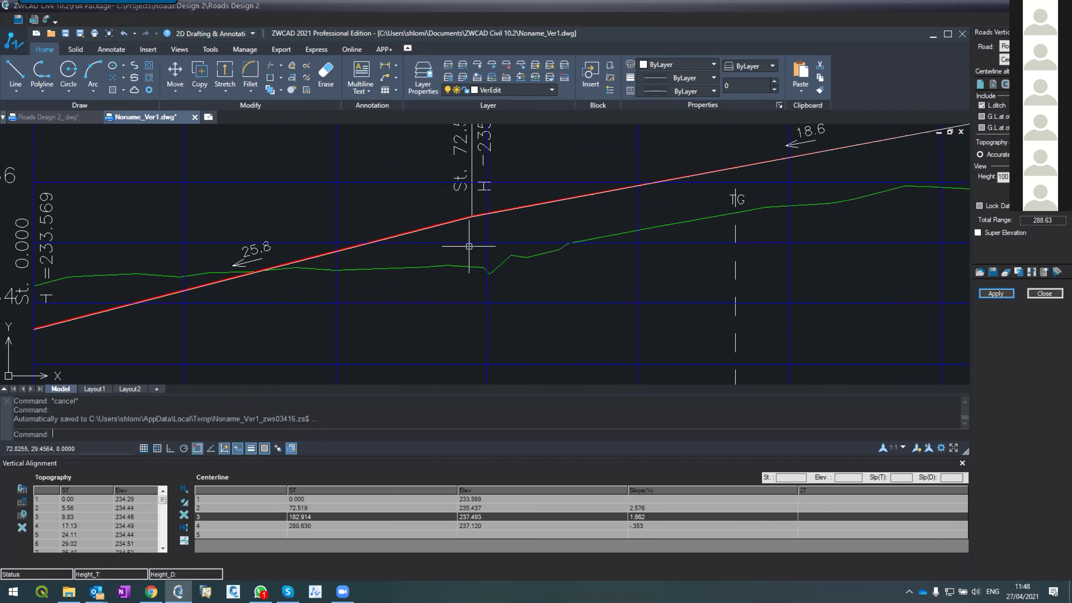
Measure the horizontal span between two grid lines on either side of the second design vertex.
{"action": "type", "text": "dist"}
{"action": "key", "text": "Return"}
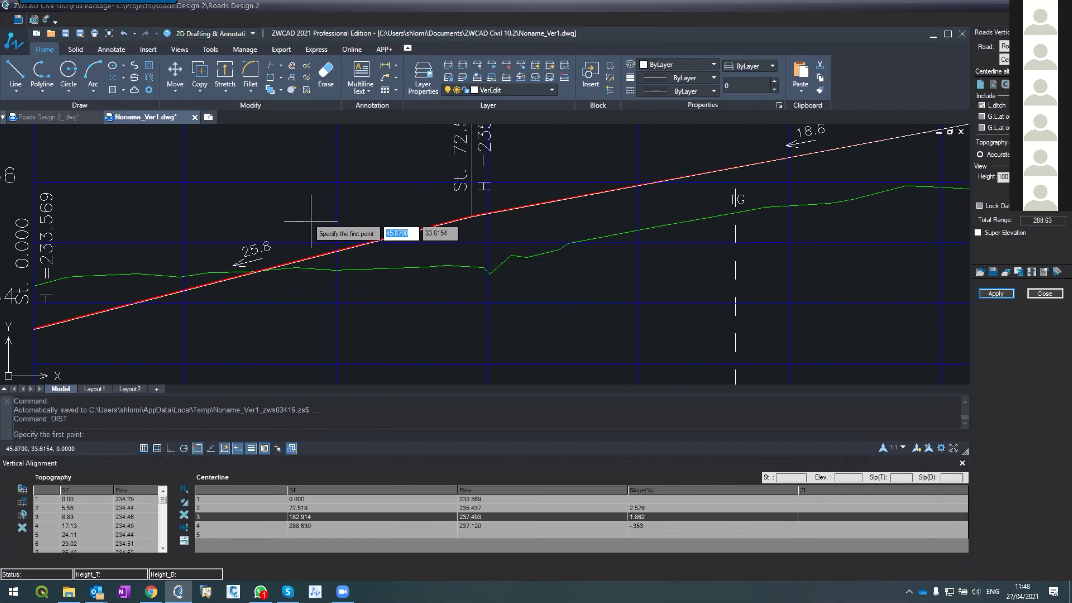
{"action": "left_click", "coordinate": [336, 196]}
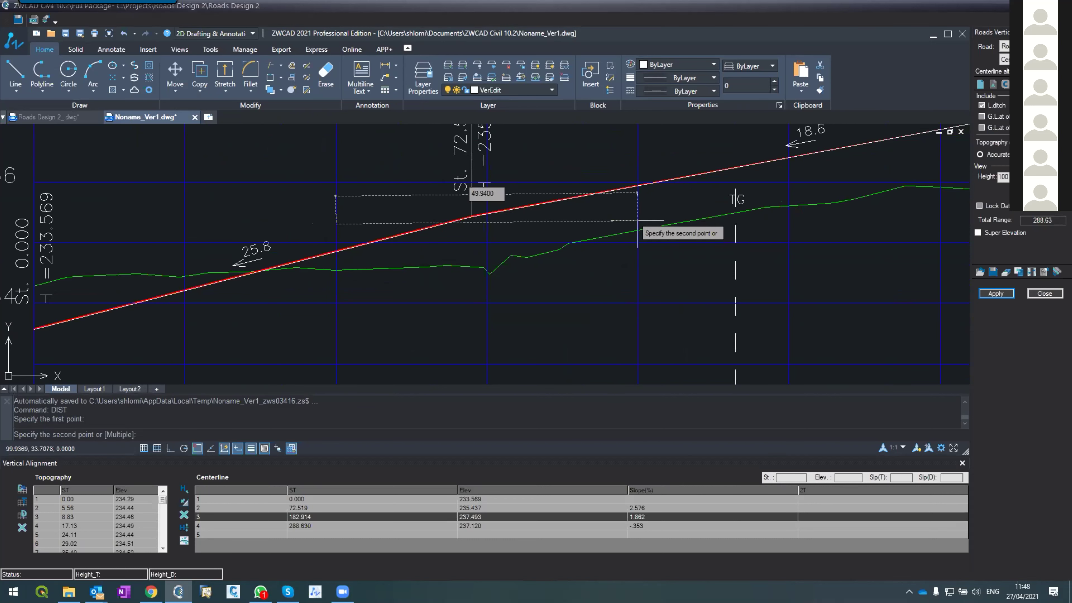
{"action": "key", "text": "Escape"}
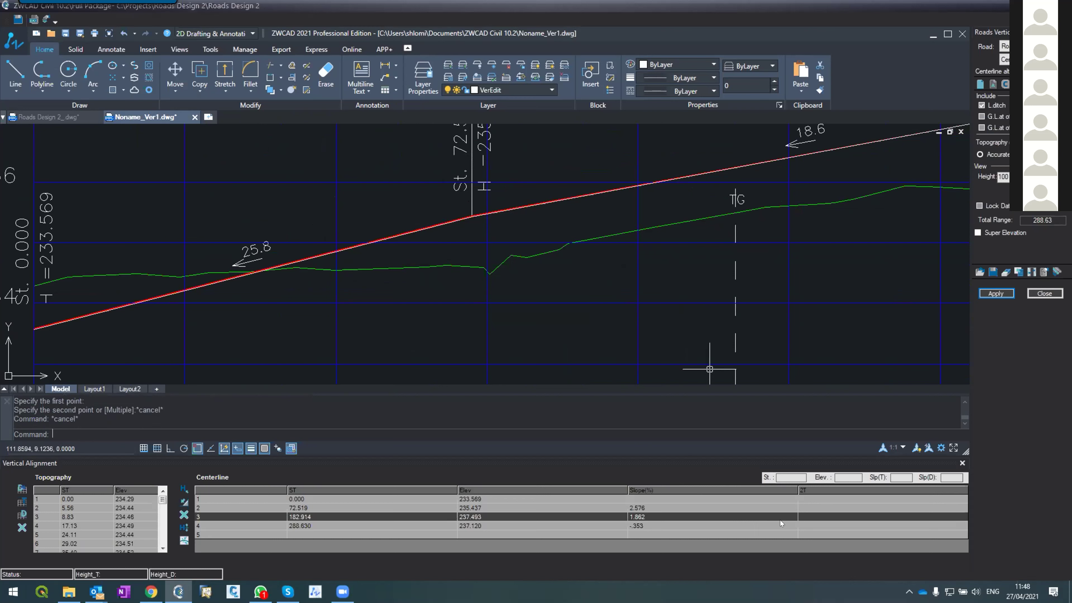
Set the 2T curve length of the second centerline vertex to 50 and apply the change only to the vertical alignment.
{"action": "left_click", "coordinate": [798, 504]}
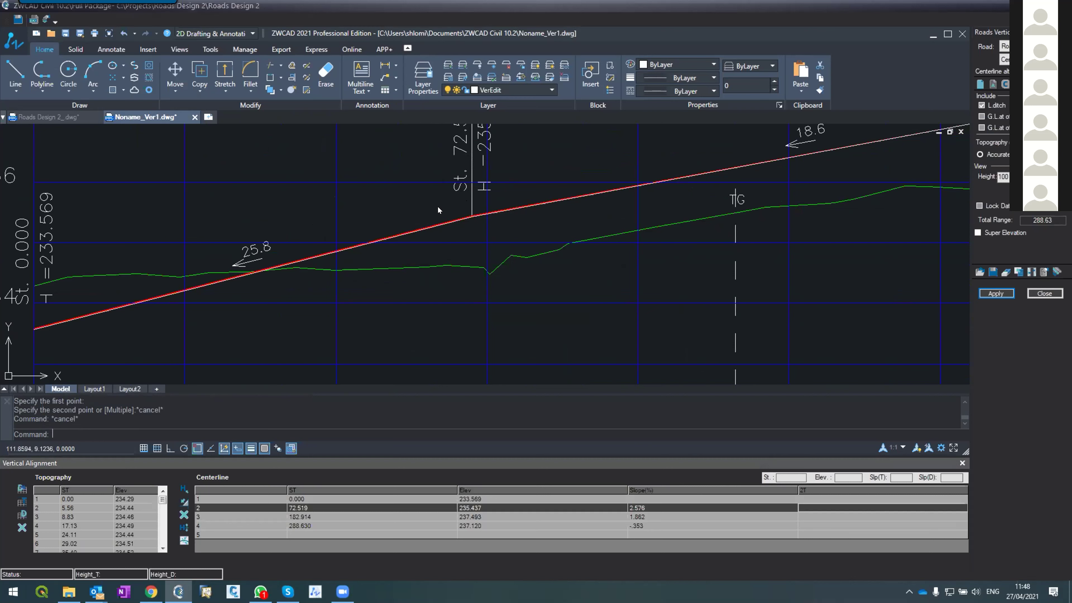
{"action": "type", "text": "50"}
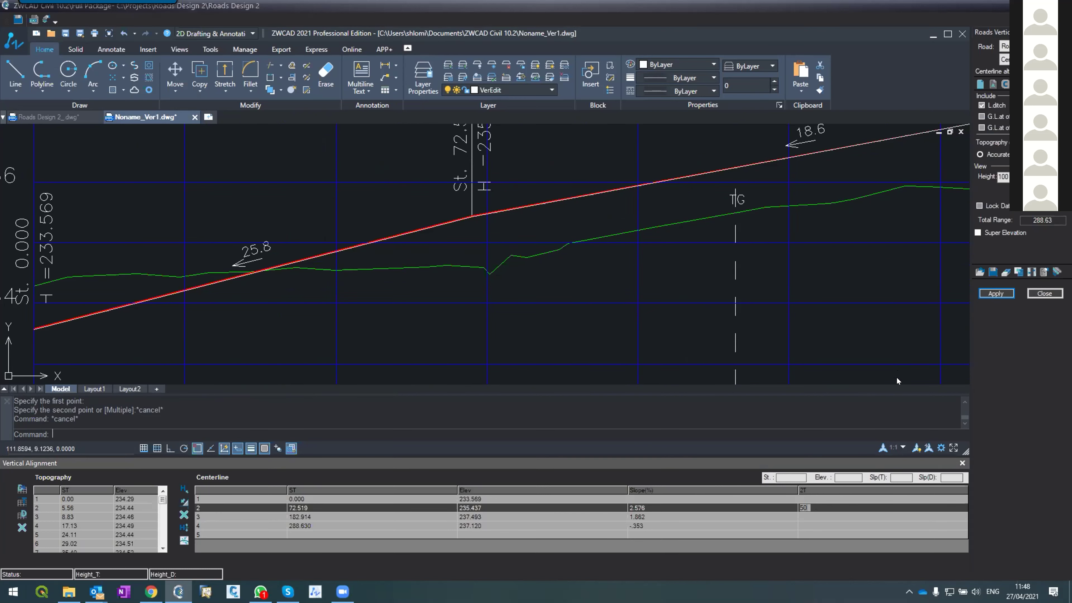
{"action": "left_click", "coordinate": [996, 293]}
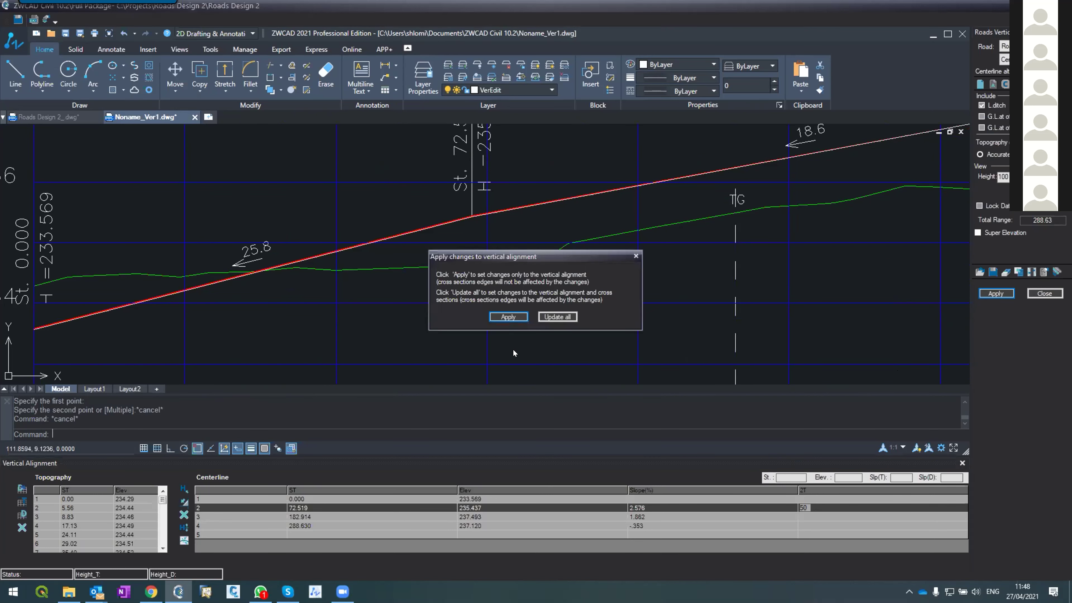
{"action": "left_click", "coordinate": [504, 317]}
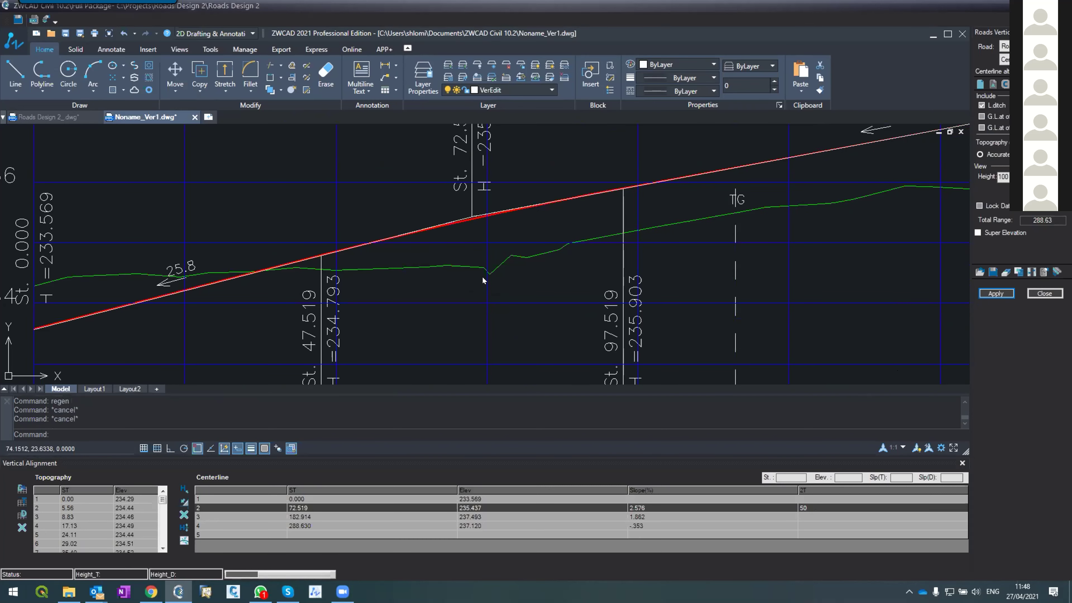
Examine the vertical curve at the second vertex and its length, radius and offset values in the profile's slope row.
{"action": "scroll", "coordinate": [480, 211], "scroll_direction": "up", "scroll_amount": 4}
{"action": "scroll", "coordinate": [478, 197], "scroll_direction": "down", "scroll_amount": 2}
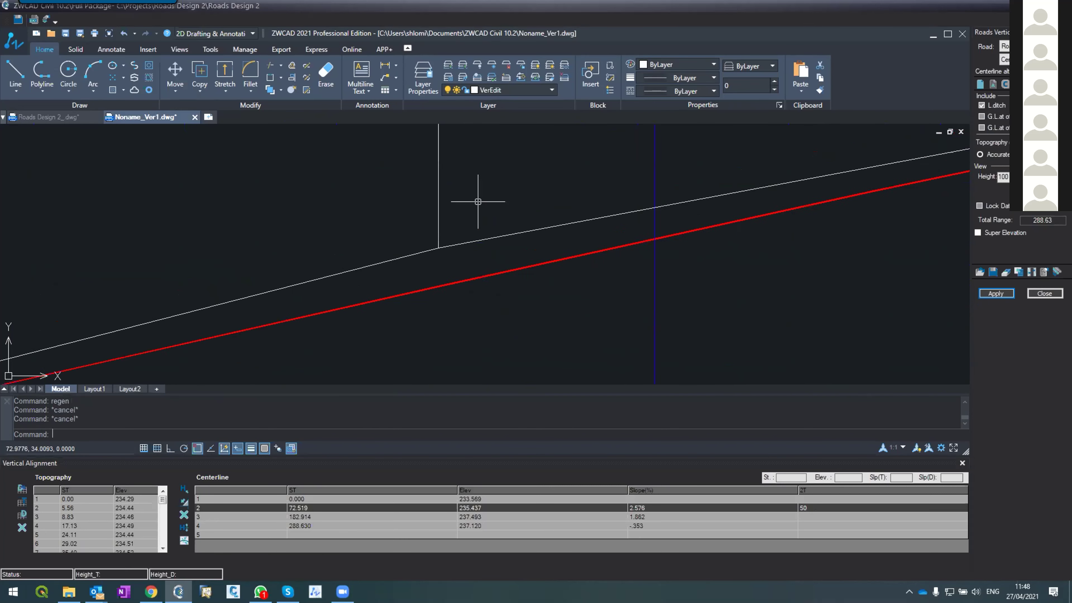
{"action": "scroll", "coordinate": [476, 198], "scroll_direction": "down", "scroll_amount": 3}
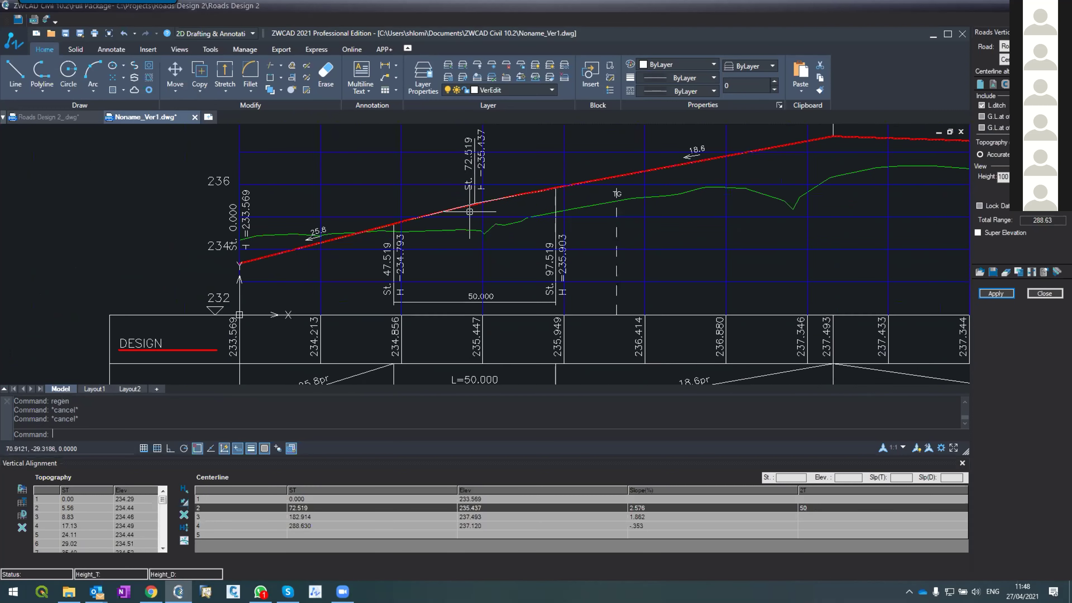
{"action": "scroll", "coordinate": [471, 207], "scroll_direction": "up", "scroll_amount": 1}
{"action": "scroll", "coordinate": [469, 211], "scroll_direction": "down", "scroll_amount": 4}
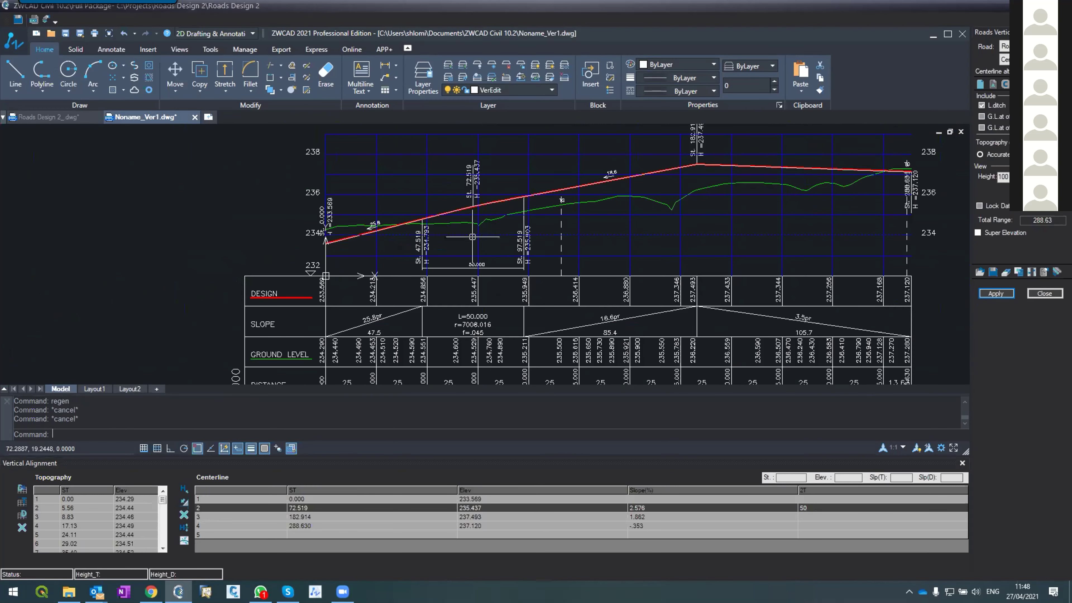
{"action": "scroll", "coordinate": [471, 330], "scroll_direction": "up", "scroll_amount": 4}
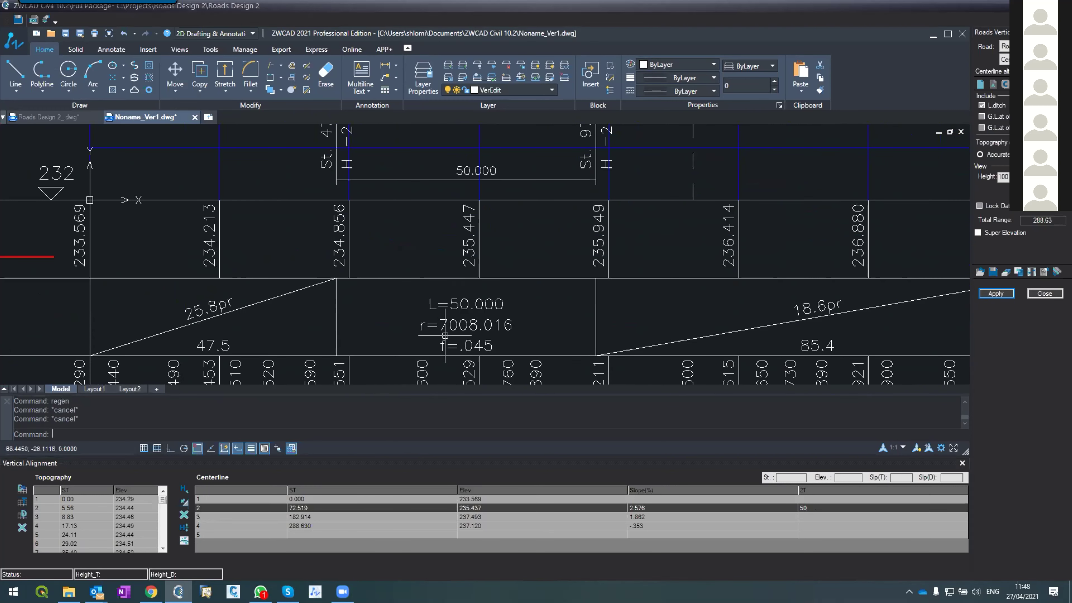
{"action": "scroll", "coordinate": [472, 331], "scroll_direction": "down", "scroll_amount": 3}
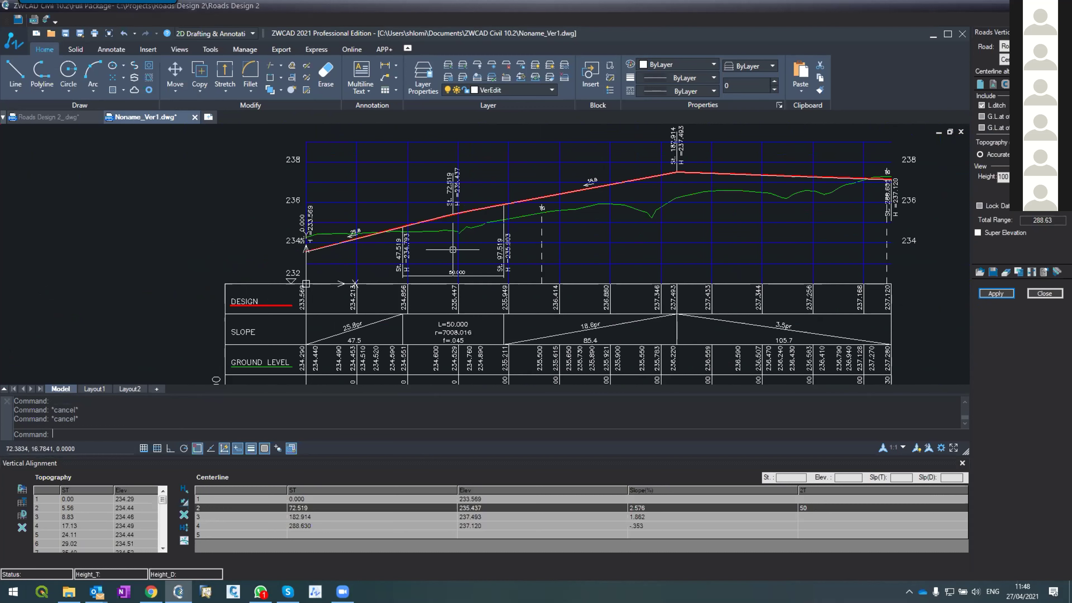
{"action": "scroll", "coordinate": [508, 226], "scroll_direction": "down", "scroll_amount": 3}
{"action": "type", "text": "c"}
{"action": "key", "text": "Return"}
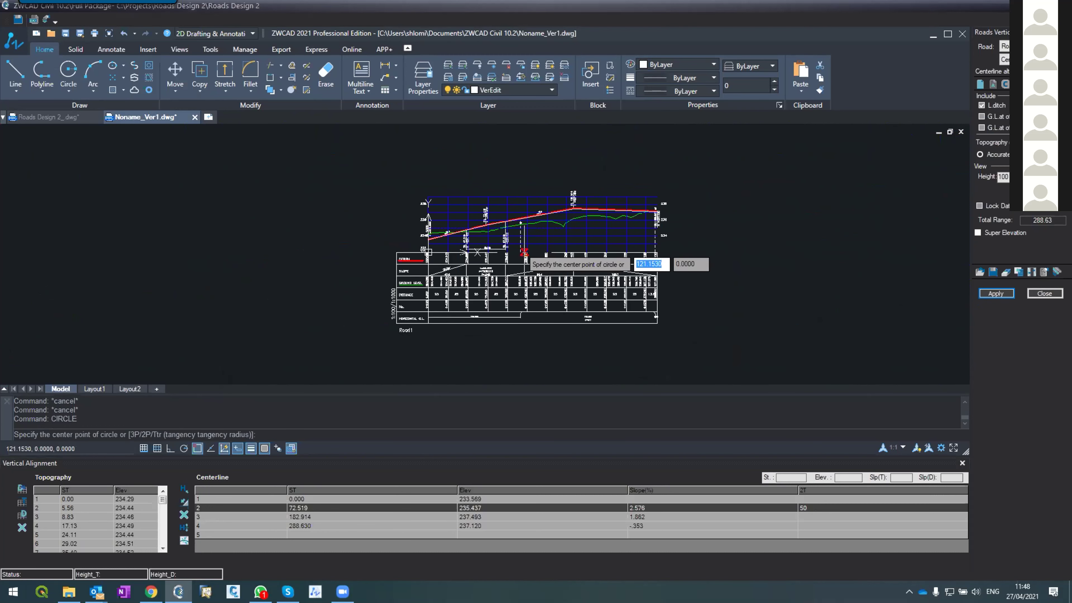
{"action": "left_click", "coordinate": [580, 375]}
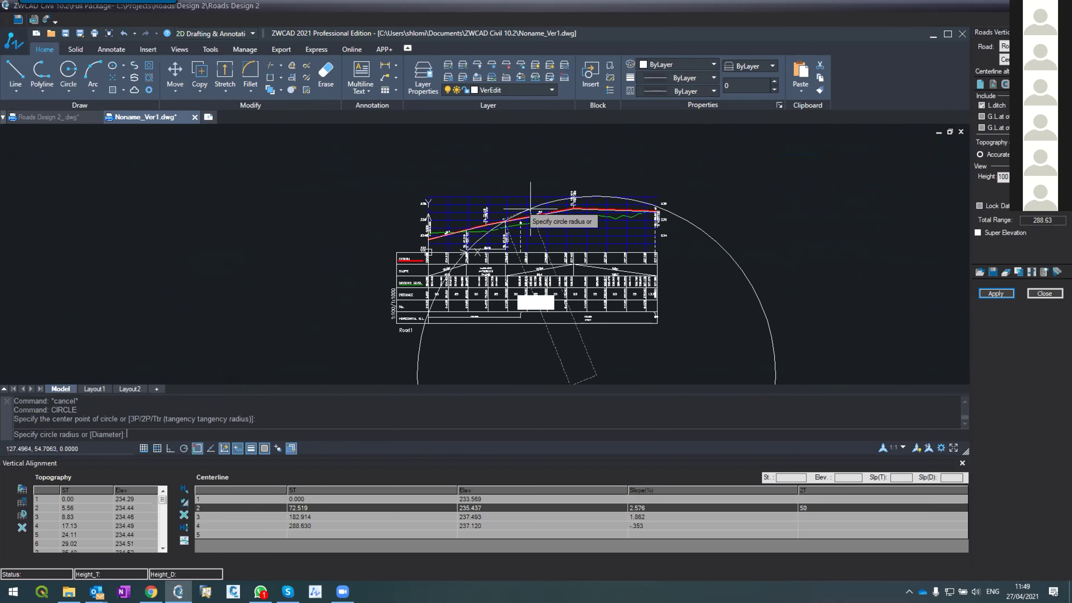
{"action": "key", "text": "Escape"}
{"action": "key", "text": "Escape"}
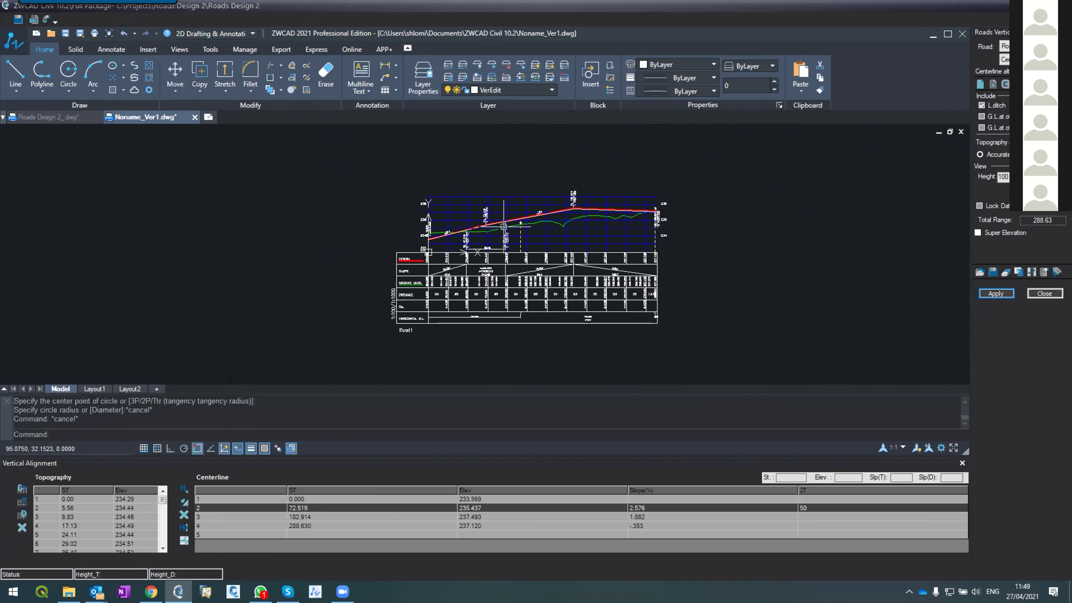
Set the 2T curve length of the third centerline vertex to 50 and apply the change only to the vertical alignment.
{"action": "scroll", "coordinate": [500, 225], "scroll_direction": "up", "scroll_amount": 5}
{"action": "scroll", "coordinate": [499, 224], "scroll_direction": "down", "scroll_amount": 5}
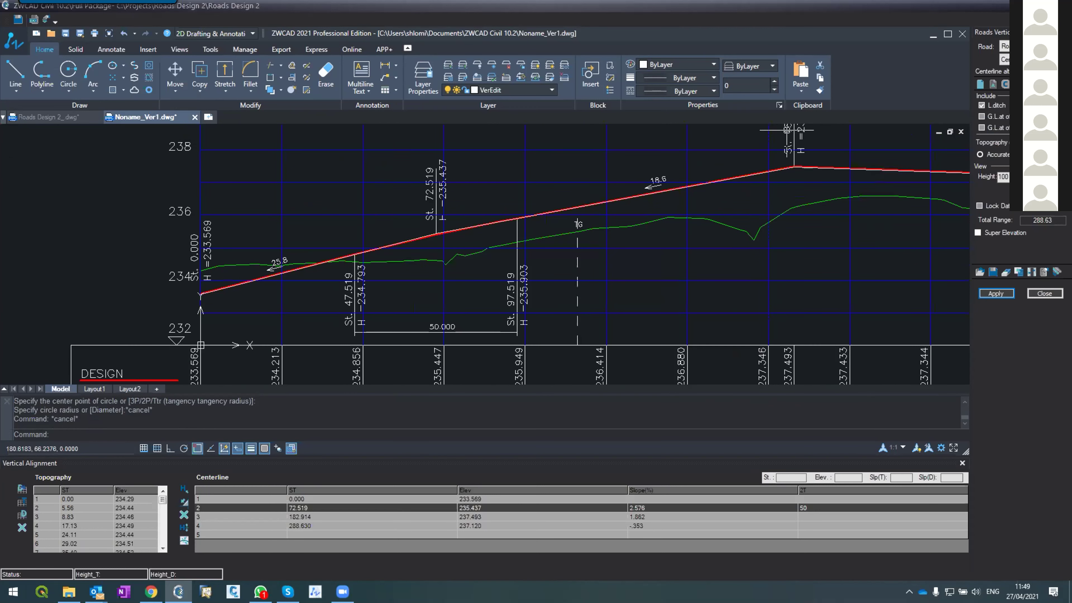
{"action": "scroll", "coordinate": [816, 163], "scroll_direction": "up", "scroll_amount": 5}
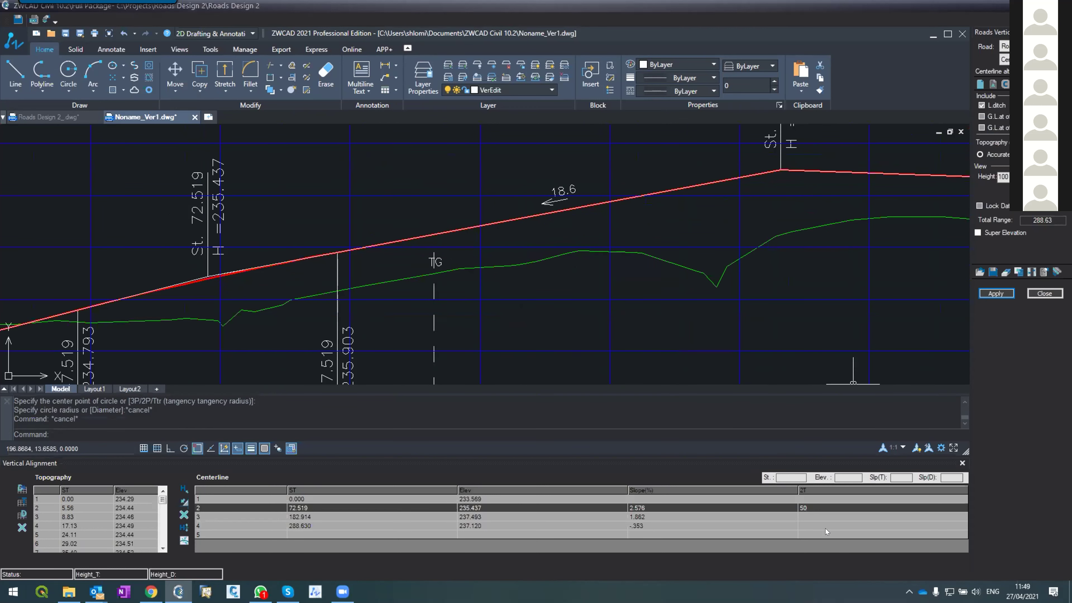
{"action": "left_click", "coordinate": [823, 518]}
{"action": "left_click", "coordinate": [840, 521]}
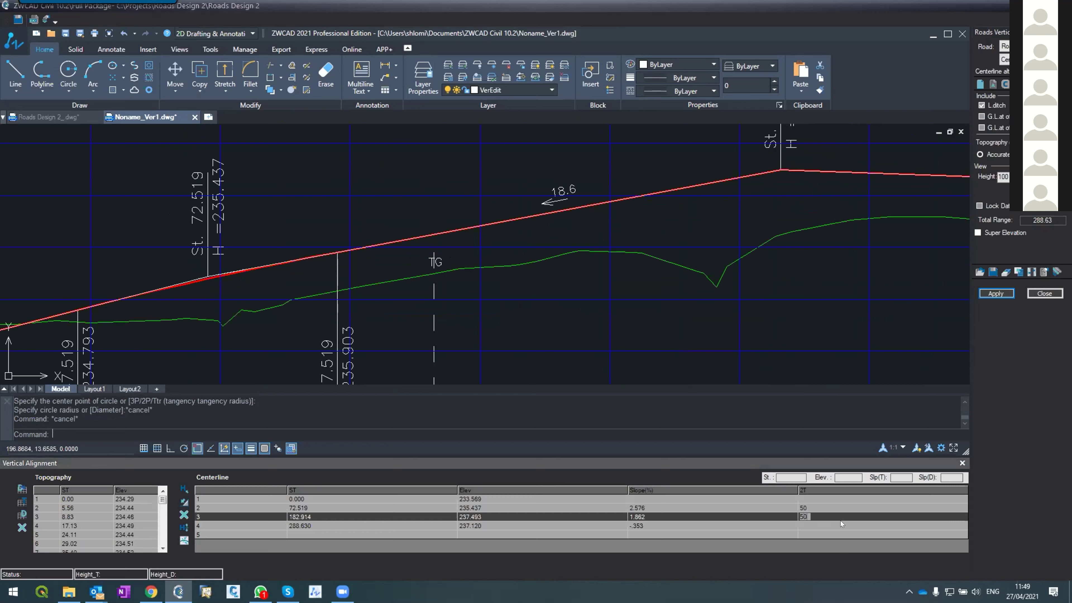
{"action": "left_click", "coordinate": [996, 293]}
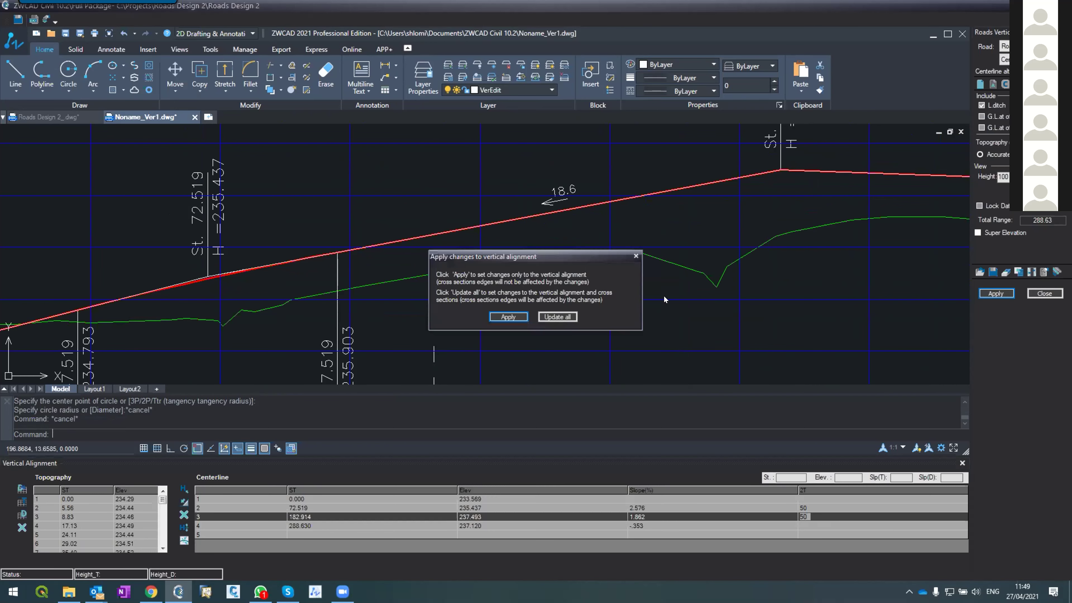
{"action": "left_click", "coordinate": [499, 317]}
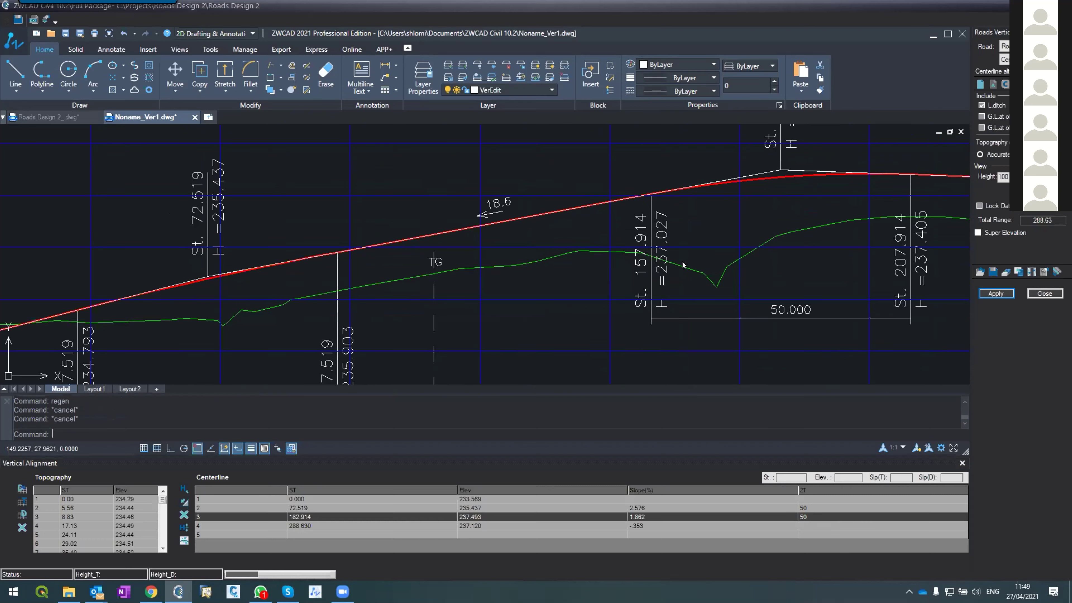
Stretch the third design vertex to about station 196.2 at elevation 238, updating both the vertical alignment and the cross sections.
{"action": "scroll", "coordinate": [702, 221], "scroll_direction": "down", "scroll_amount": 2}
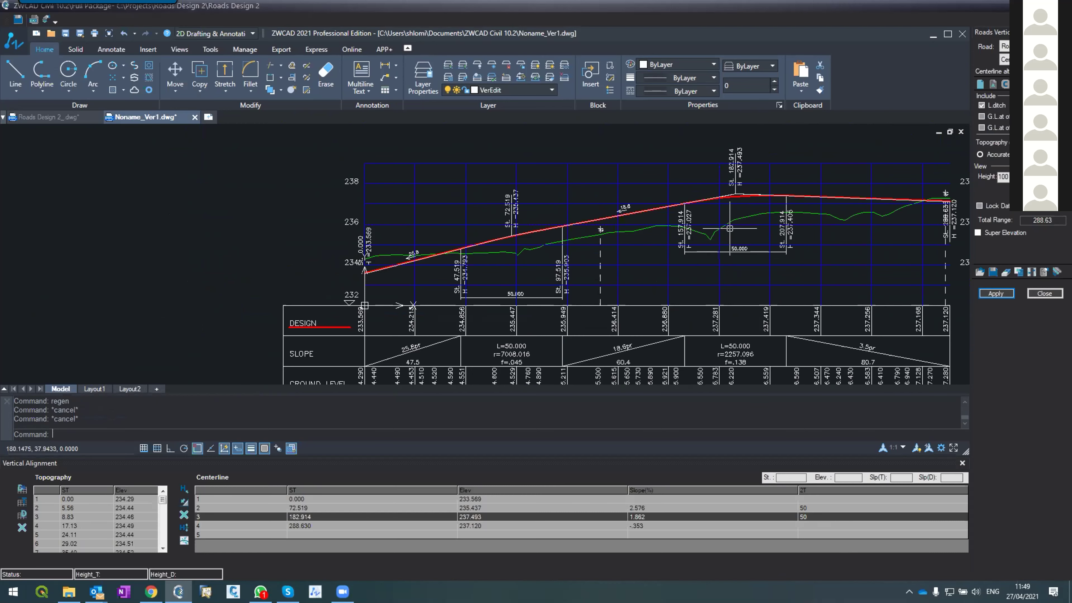
{"action": "scroll", "coordinate": [729, 229], "scroll_direction": "up", "scroll_amount": 2}
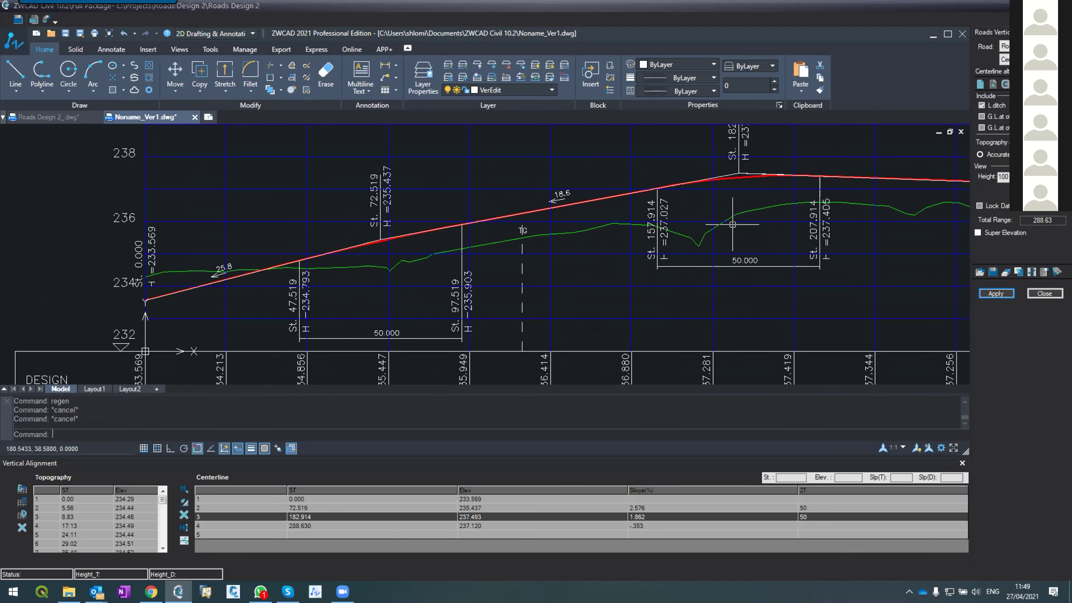
{"action": "left_click", "coordinate": [741, 173]}
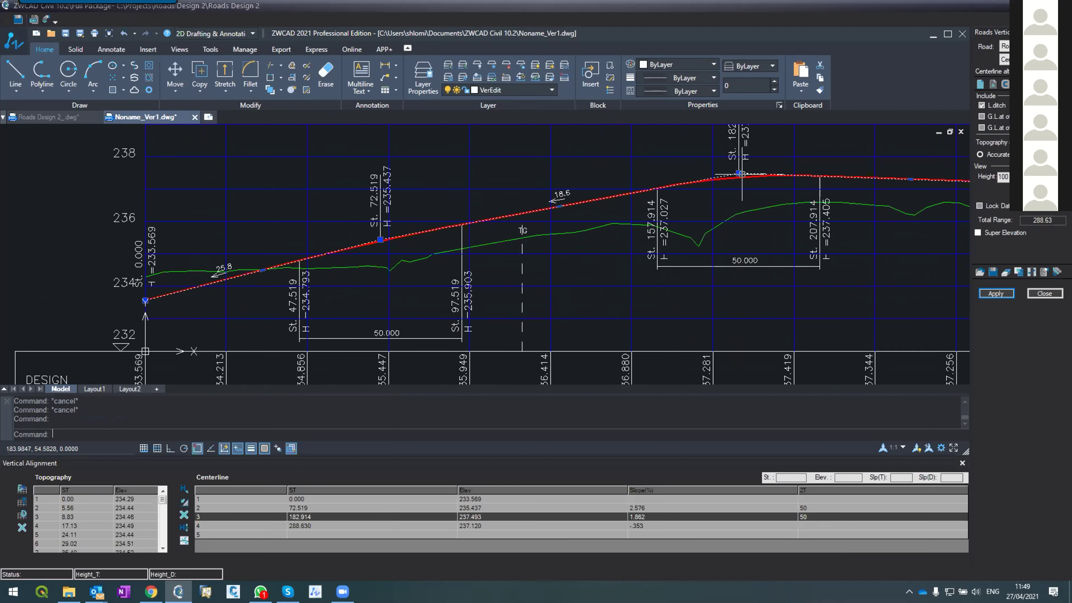
{"action": "left_click", "coordinate": [738, 173]}
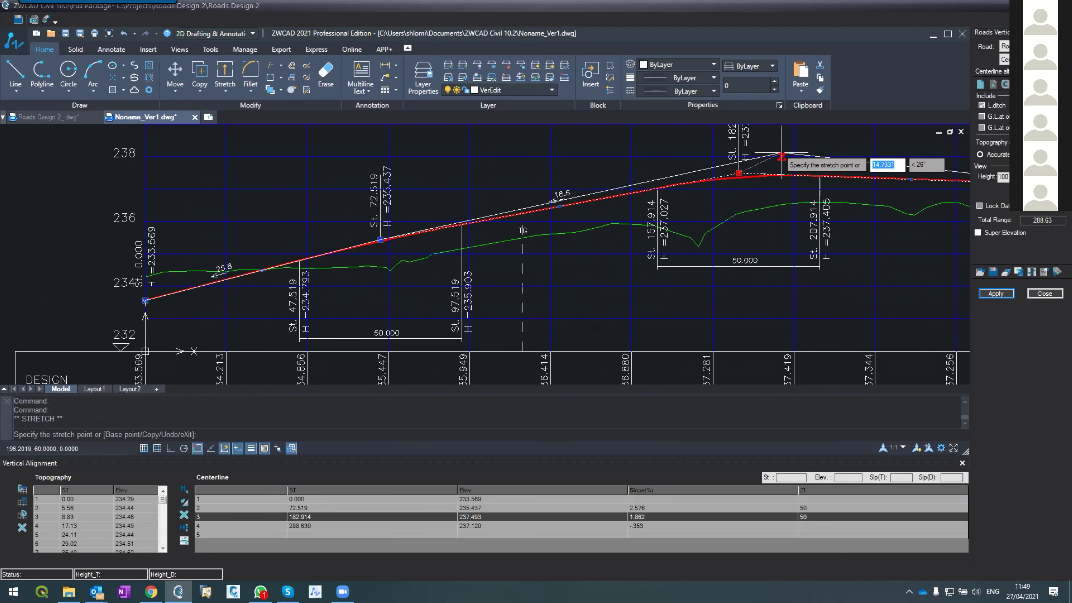
{"action": "left_click", "coordinate": [781, 156]}
{"action": "left_click", "coordinate": [996, 293]}
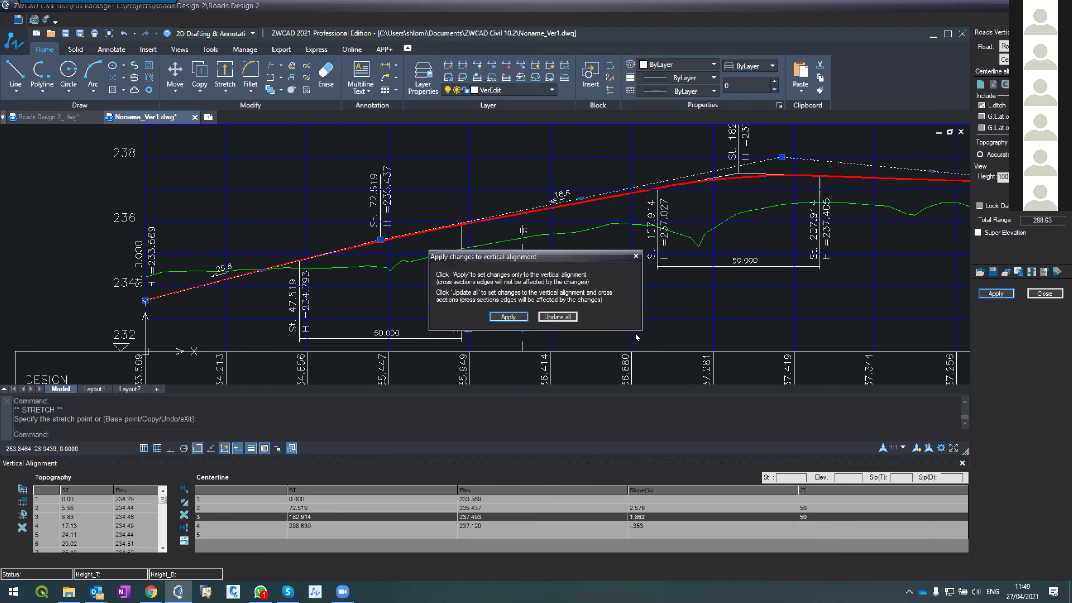
{"action": "left_click", "coordinate": [557, 317]}
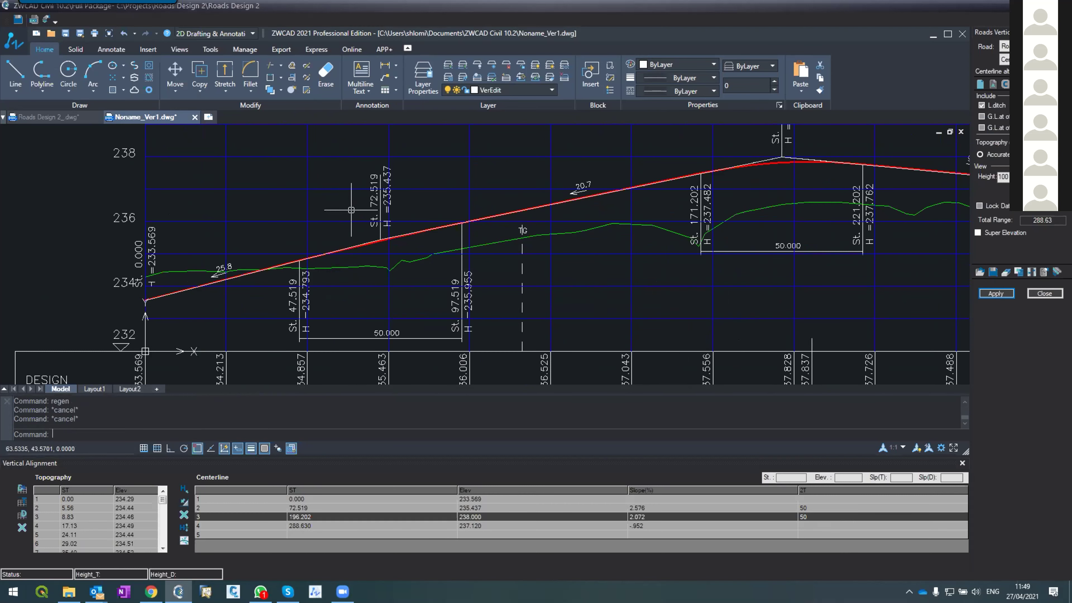
Stretch the second design vertex to about station 95.4 at elevation 235 and apply the change only to the vertical alignment.
{"action": "scroll", "coordinate": [383, 235], "scroll_direction": "up", "scroll_amount": 5}
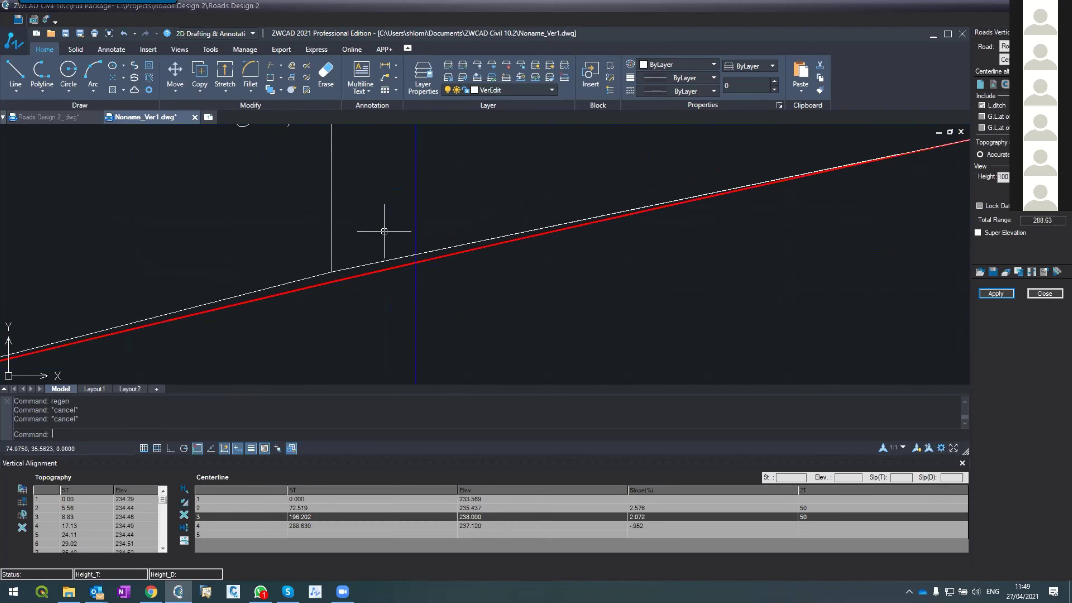
{"action": "left_click", "coordinate": [331, 271]}
{"action": "scroll", "coordinate": [371, 254], "scroll_direction": "down", "scroll_amount": 4}
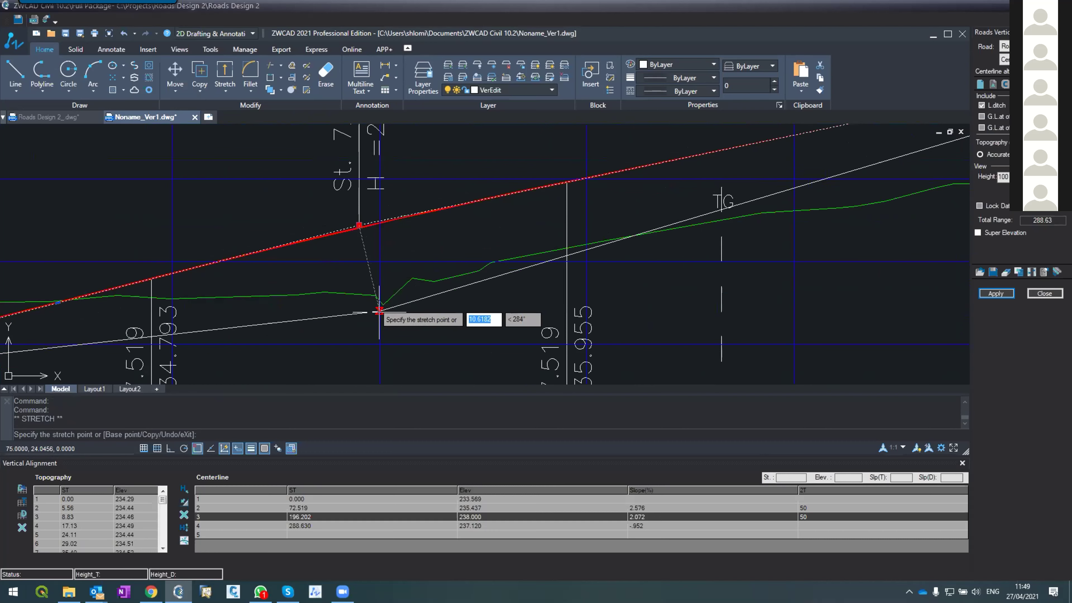
{"action": "scroll", "coordinate": [399, 310], "scroll_direction": "down", "scroll_amount": 2}
{"action": "scroll", "coordinate": [409, 186], "scroll_direction": "down", "scroll_amount": 4}
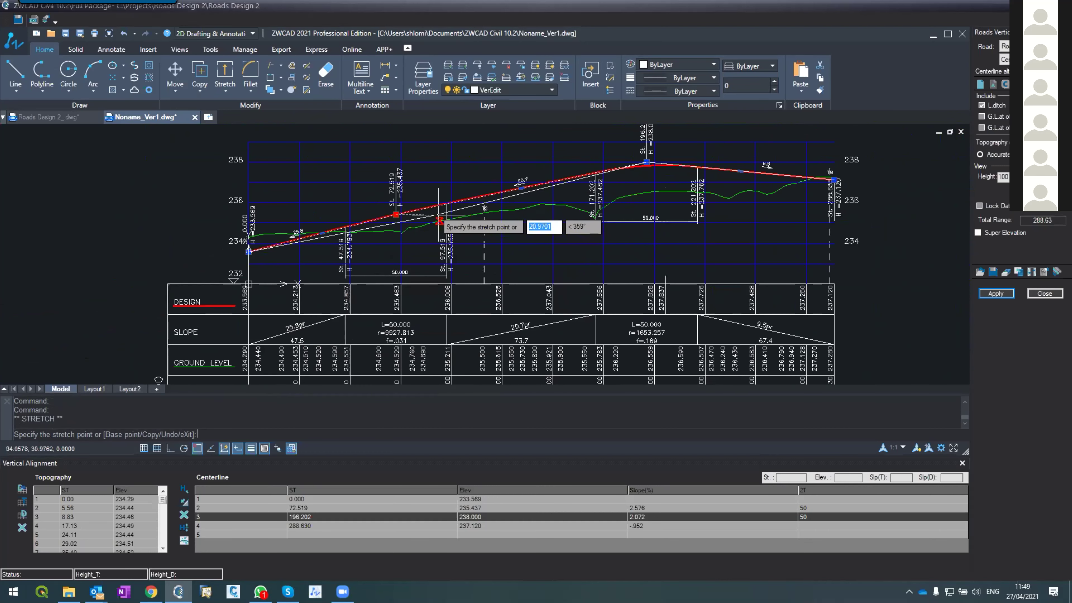
{"action": "left_click", "coordinate": [442, 222]}
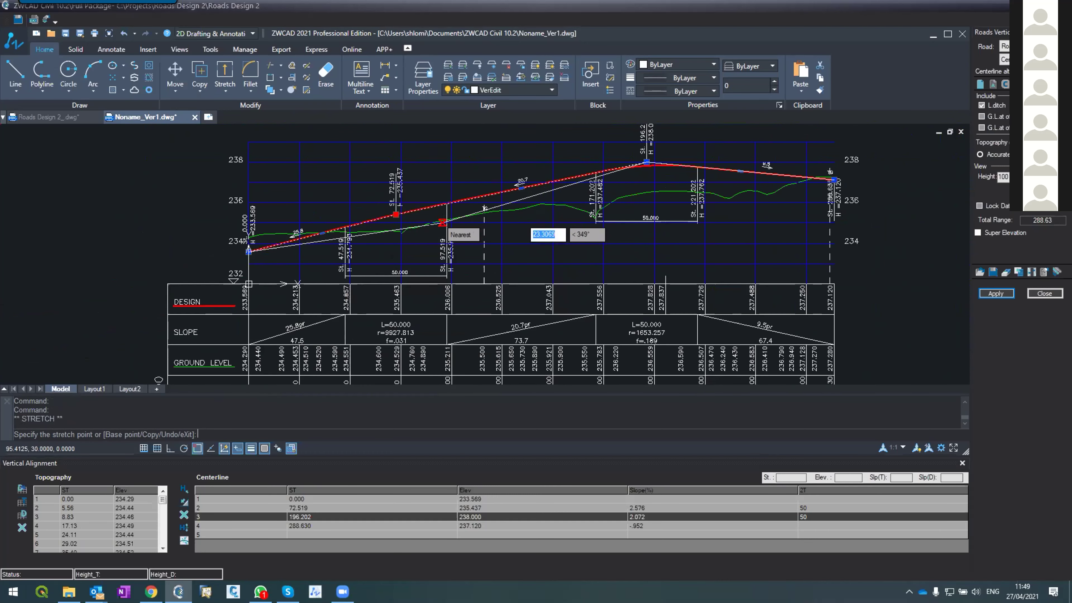
{"action": "left_click", "coordinate": [996, 293]}
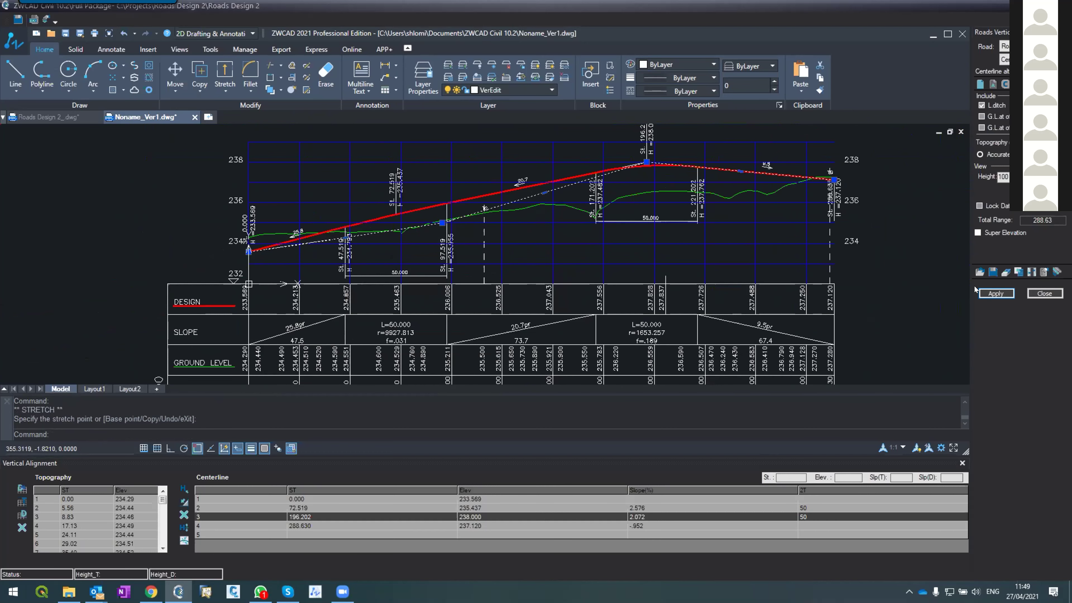
{"action": "left_click", "coordinate": [509, 318]}
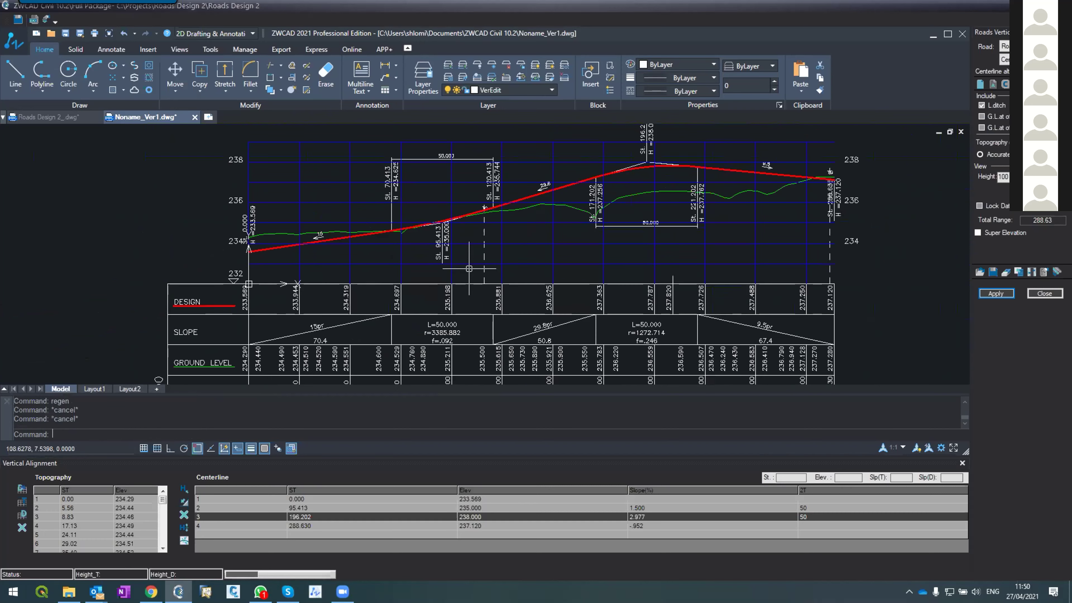
Examine the reshaped vertical curves along the whole profile, together with the design, slope and ground level rows.
{"action": "scroll", "coordinate": [453, 198], "scroll_direction": "up", "scroll_amount": 4}
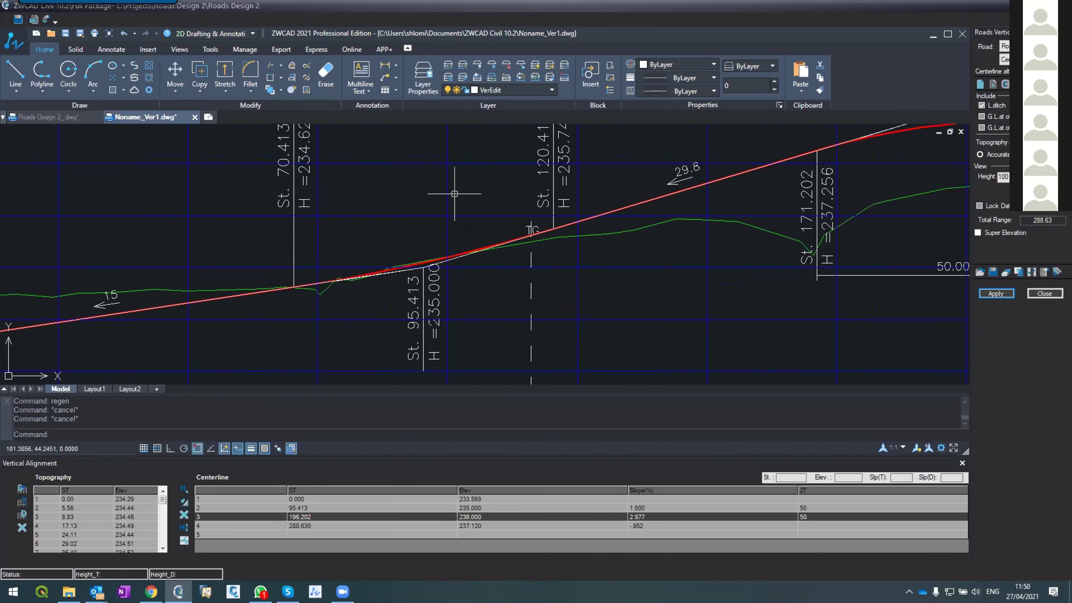
{"action": "scroll", "coordinate": [454, 193], "scroll_direction": "down", "scroll_amount": 4}
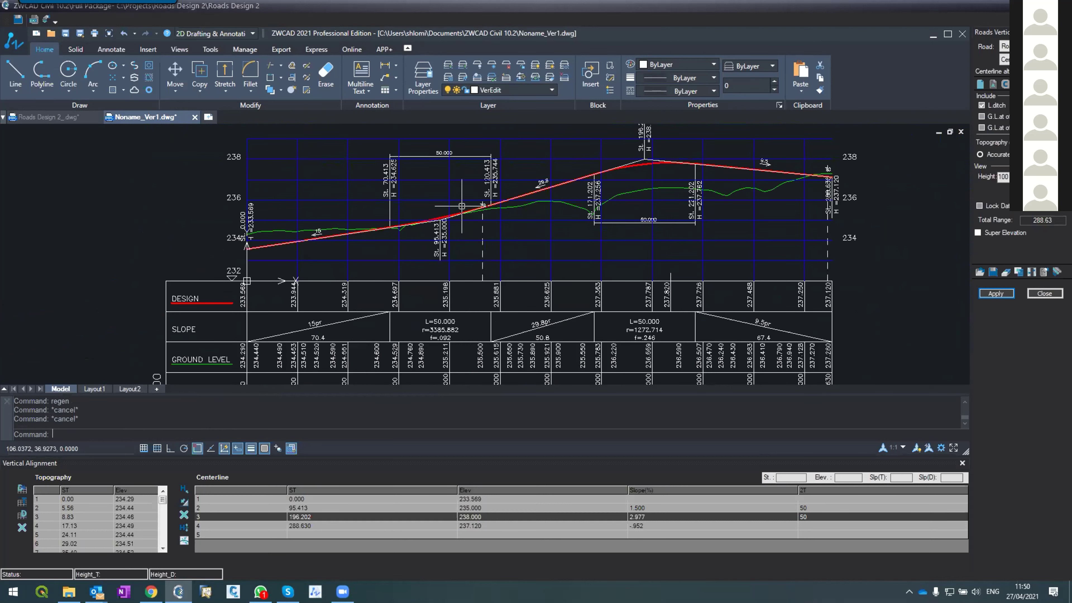
{"action": "scroll", "coordinate": [461, 205], "scroll_direction": "down", "scroll_amount": 4}
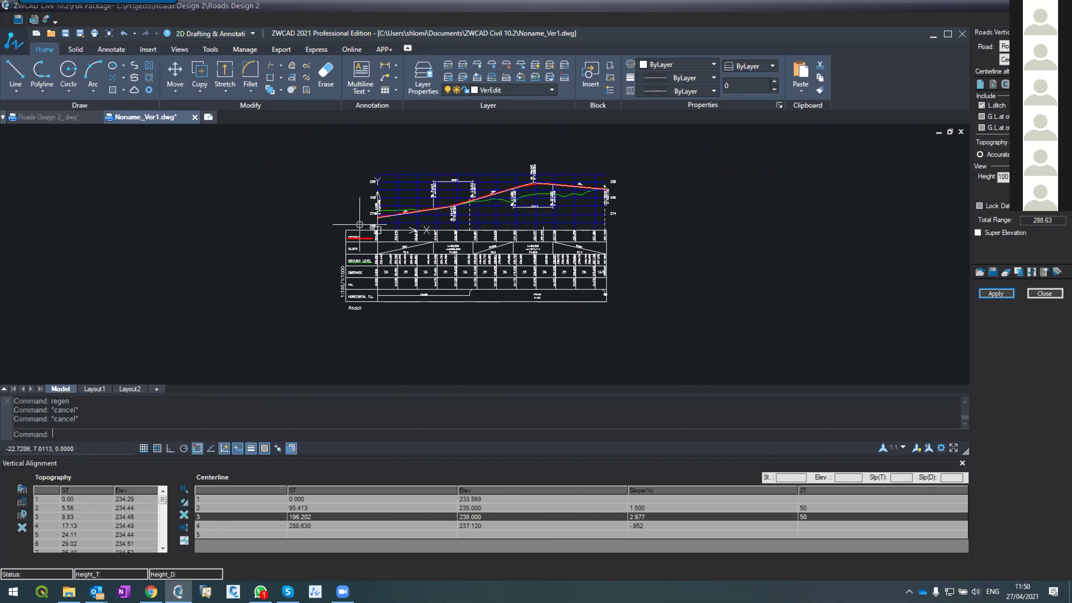
{"action": "scroll", "coordinate": [365, 264], "scroll_direction": "up", "scroll_amount": 4}
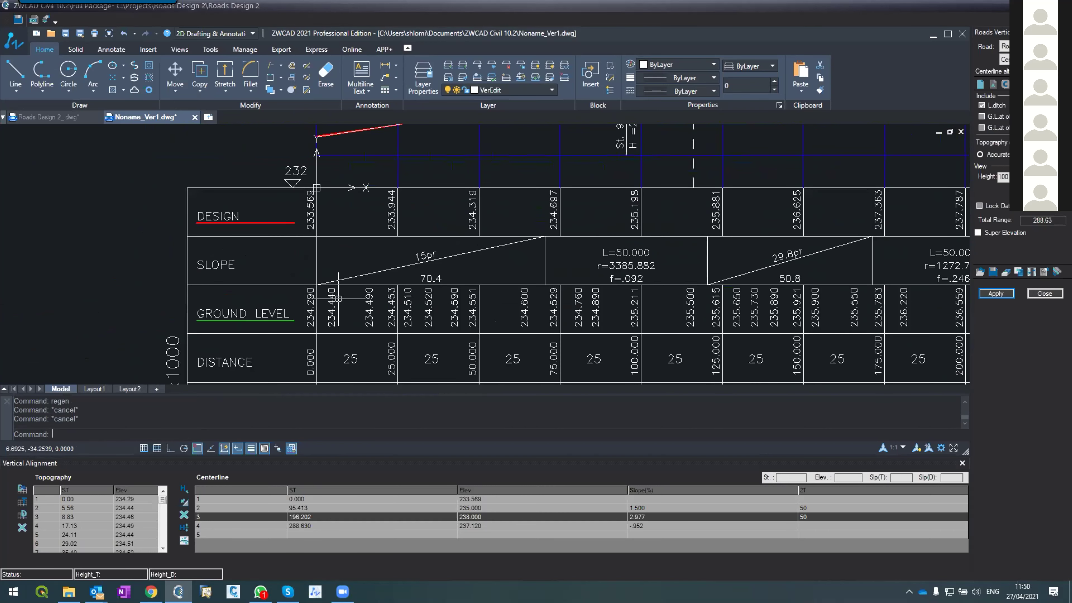
{"action": "scroll", "coordinate": [387, 312], "scroll_direction": "down", "scroll_amount": 2}
{"action": "scroll", "coordinate": [380, 295], "scroll_direction": "down", "scroll_amount": 2}
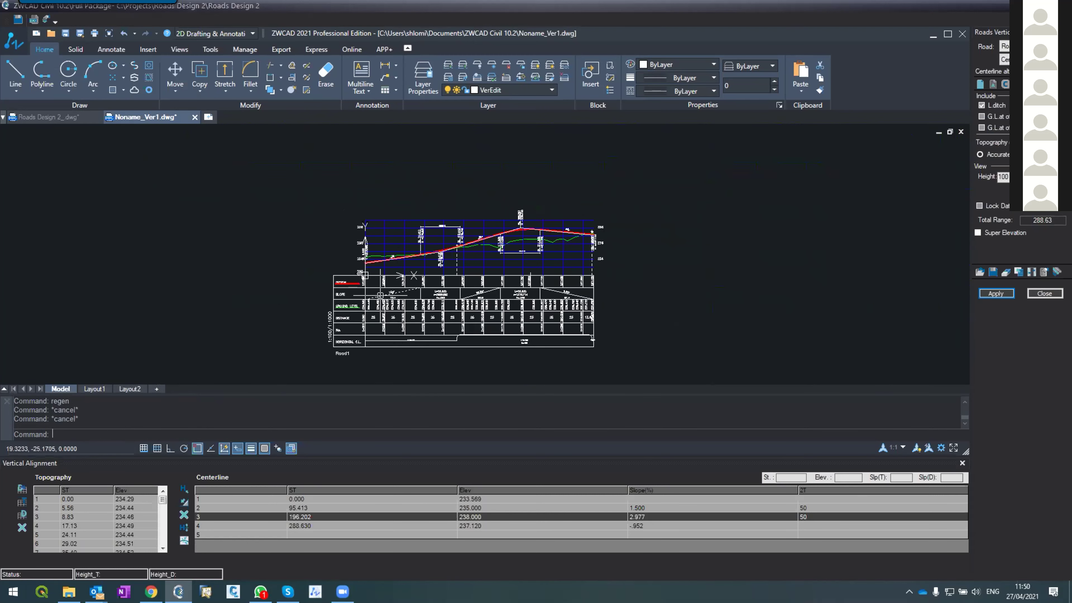
{"action": "scroll", "coordinate": [435, 270], "scroll_direction": "up", "scroll_amount": 4}
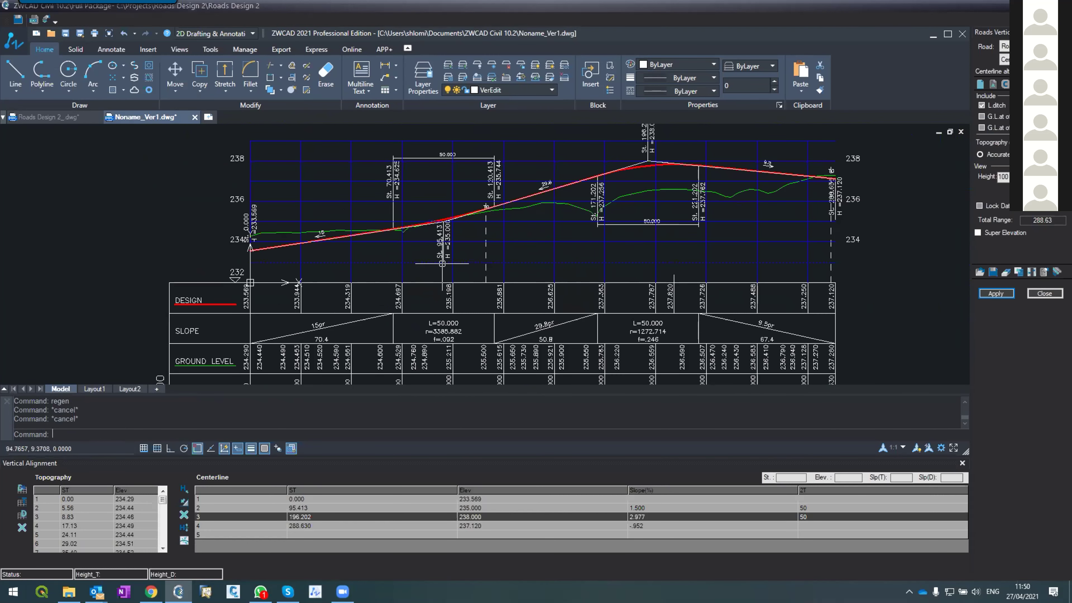
{"action": "type", "text": "z"}
{"action": "key", "text": "Return"}
{"action": "type", "text": "e"}
{"action": "key", "text": "Return"}
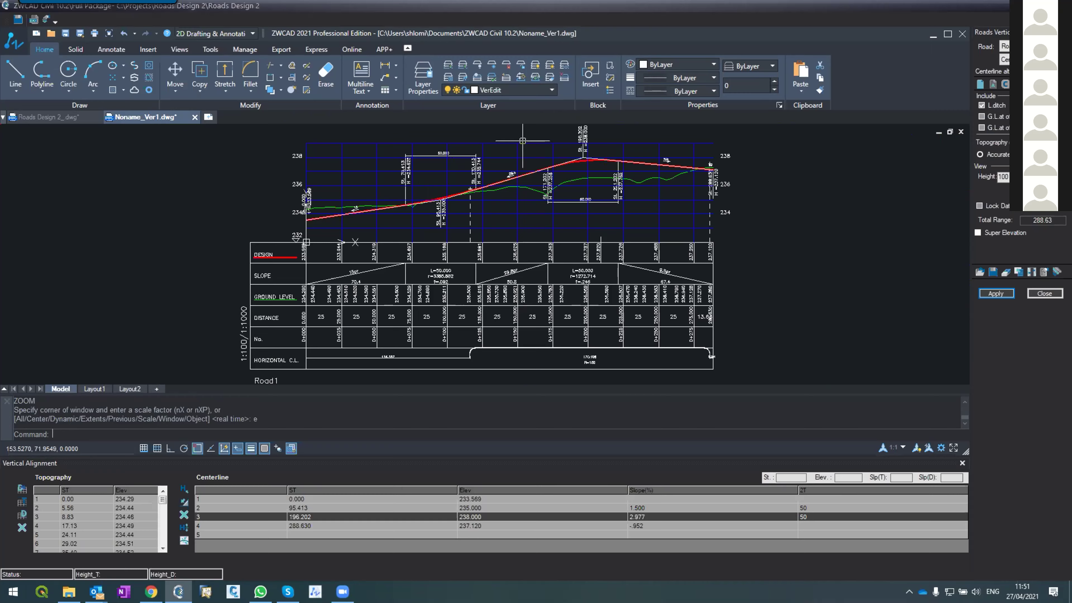
Switch to the Sivan Design downloads page in Chrome and check the posting date of the CivilCAD 10.2/ZWCAD Civil 10.2 Setup.
{"action": "key", "text": "super+d"}
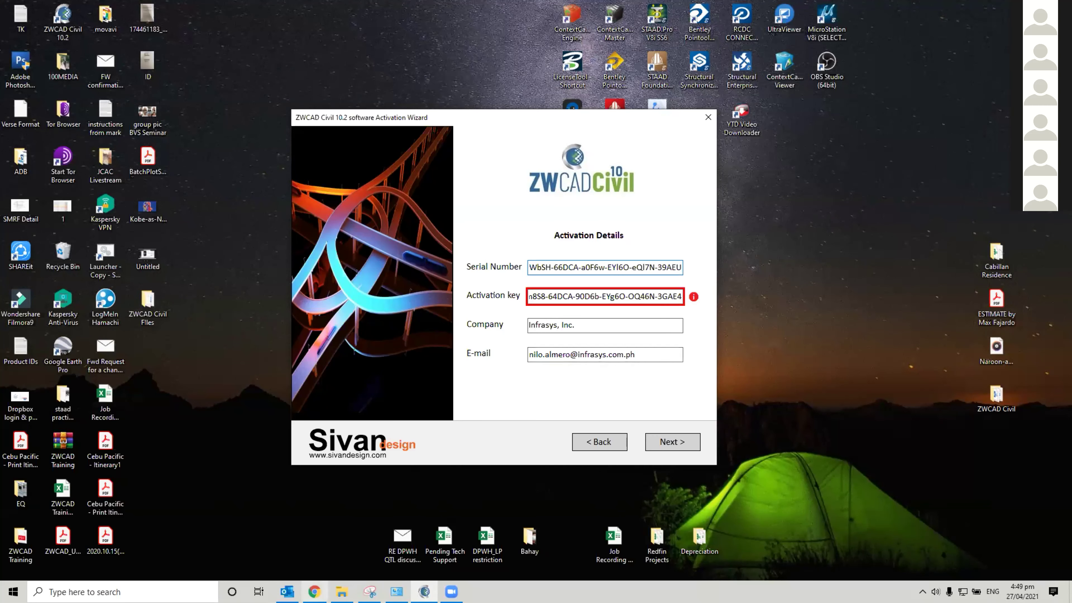
{"action": "left_click", "coordinate": [314, 591]}
{"action": "left_click", "coordinate": [329, 9]}
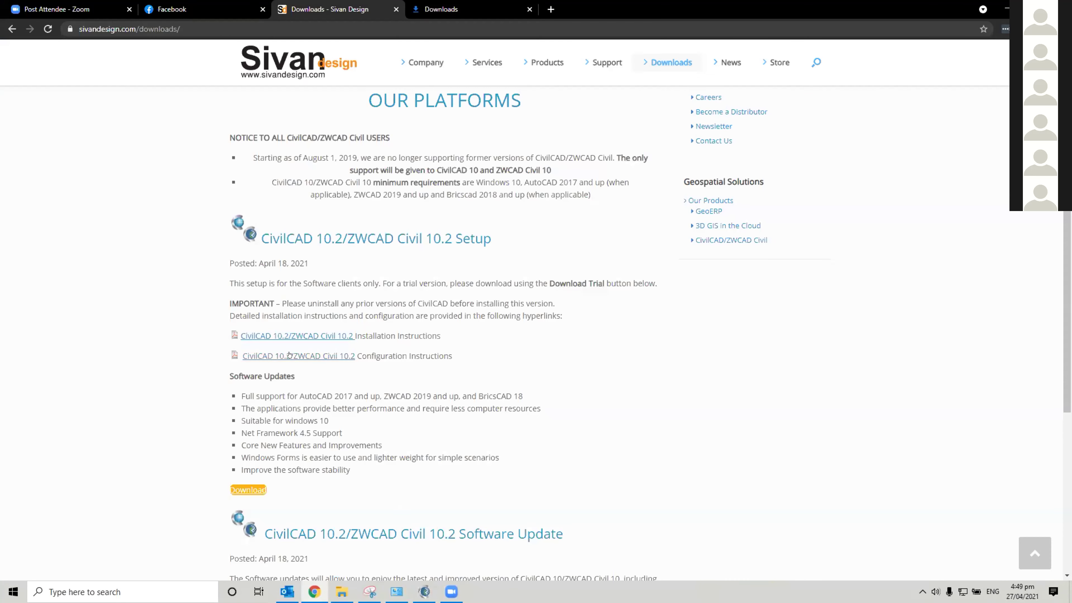
{"action": "left_click_drag", "start_coordinate": [322, 262], "coordinate": [258, 263]}
{"action": "left_click", "coordinate": [191, 283]}
Bring the ZWCAD Civil 10.2 Activation Wizard in front of the browser and reposition its window to review the activation details.
{"action": "left_click", "coordinate": [424, 591]}
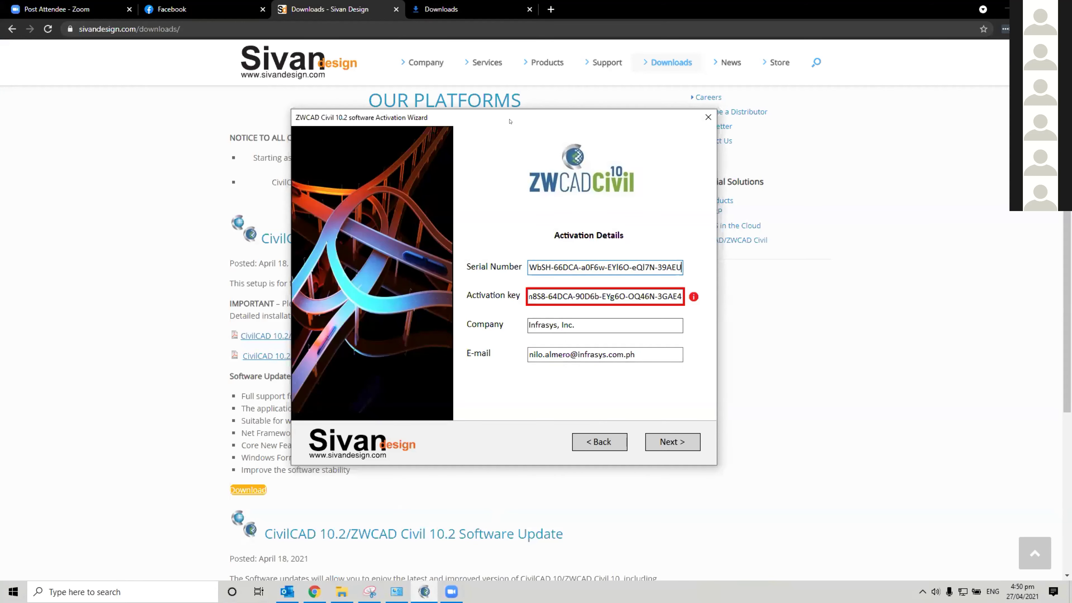
{"action": "left_click_drag", "start_coordinate": [509, 121], "coordinate": [539, 148]}
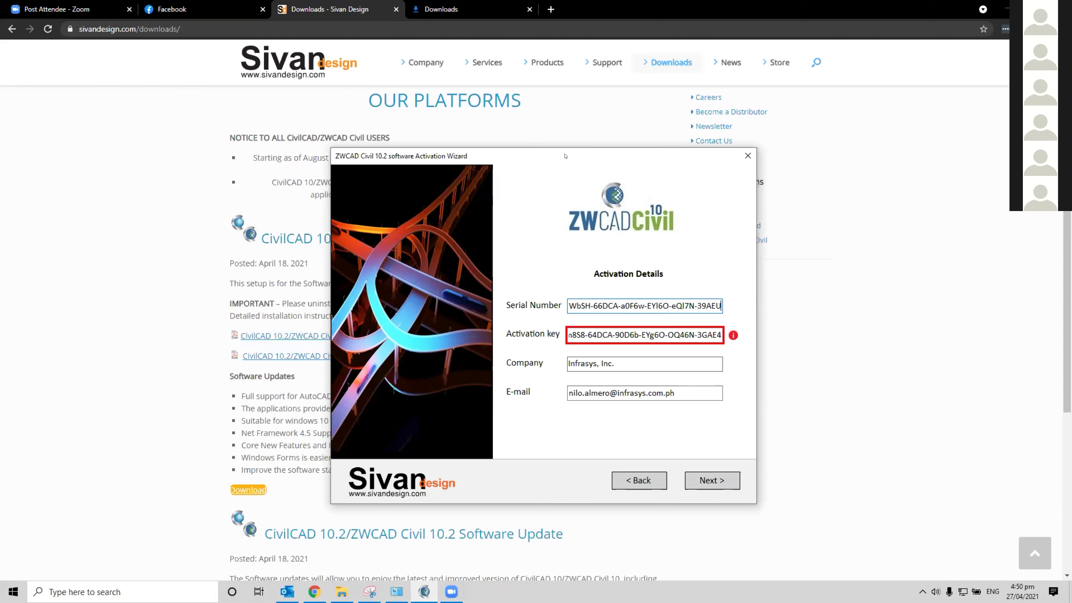
{"action": "left_click_drag", "start_coordinate": [565, 155], "coordinate": [557, 146]}
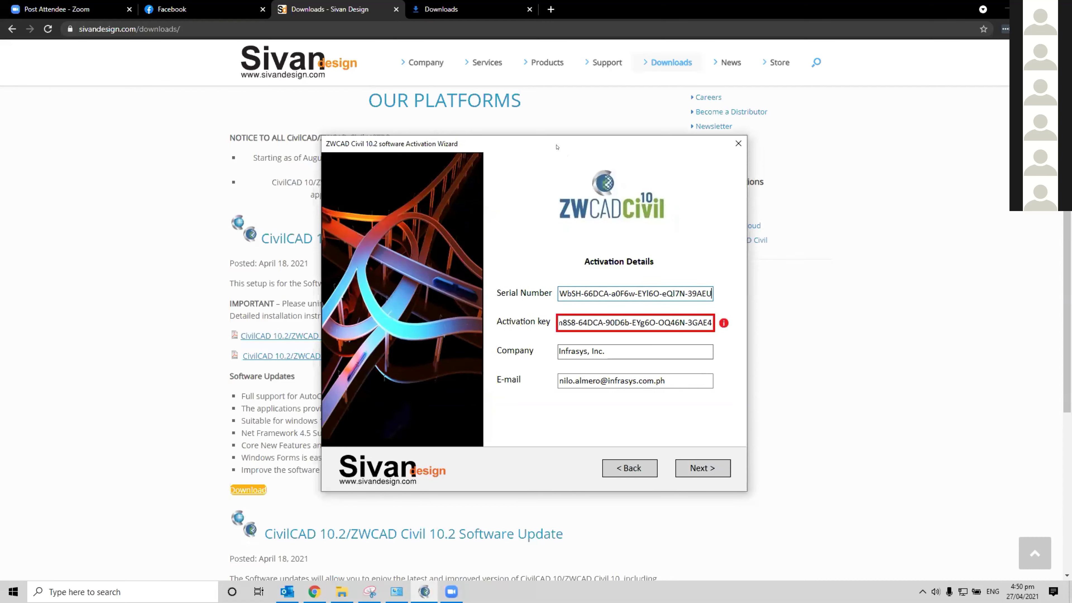